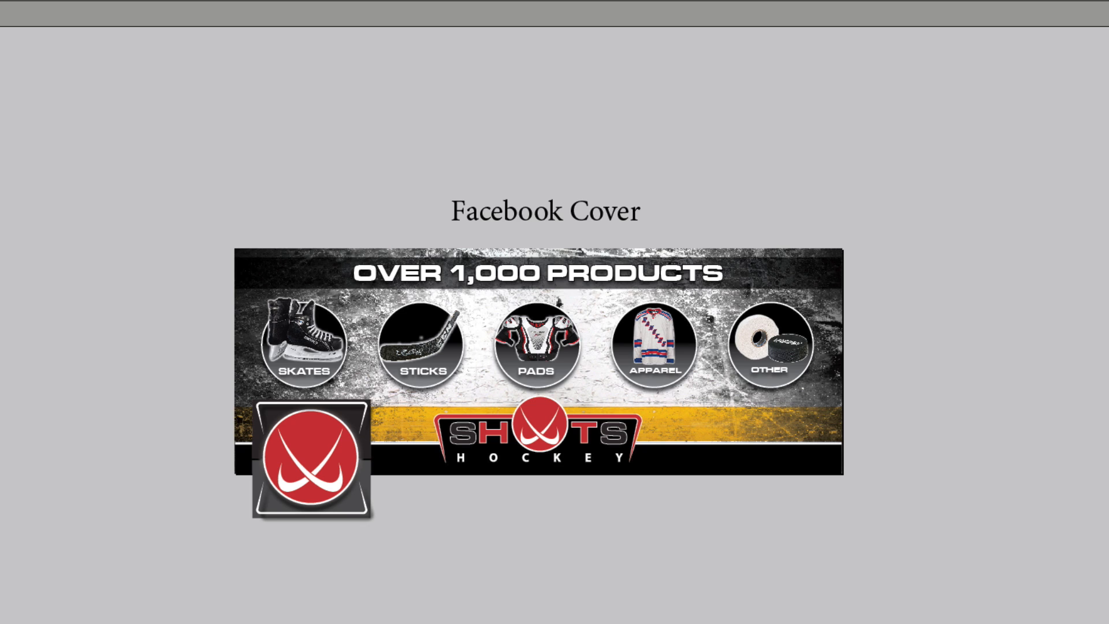
Review the finished Facebook, Twitter and Google+ profile and cover layouts across the sample document's pages, and exit the full-screen presentation
scroll(745, 178, down, 10)
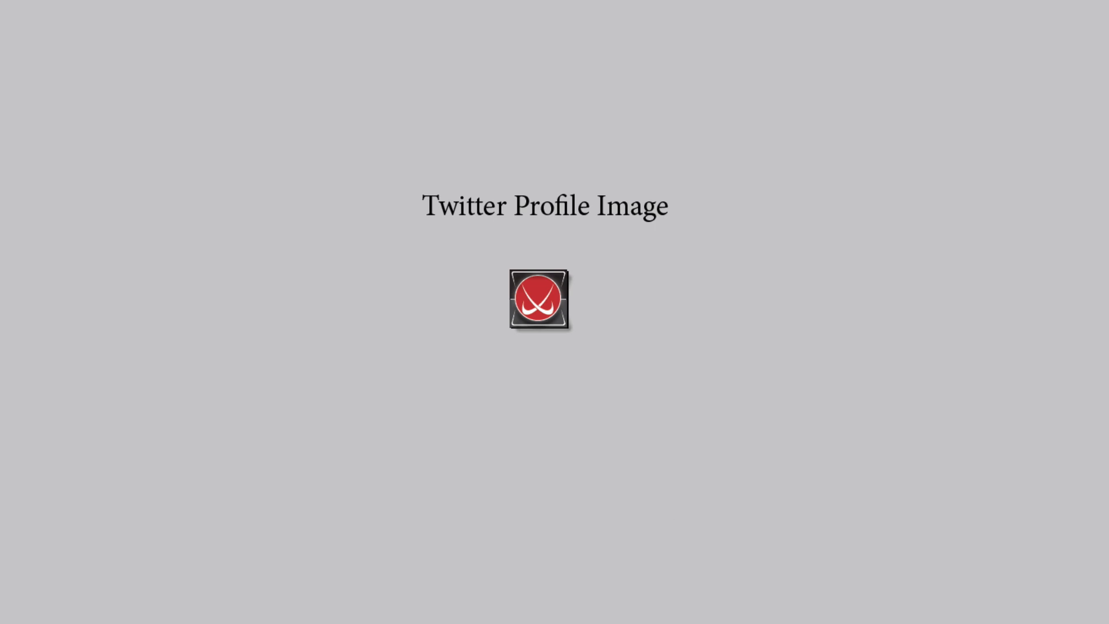
scroll(695, 492, down, 10)
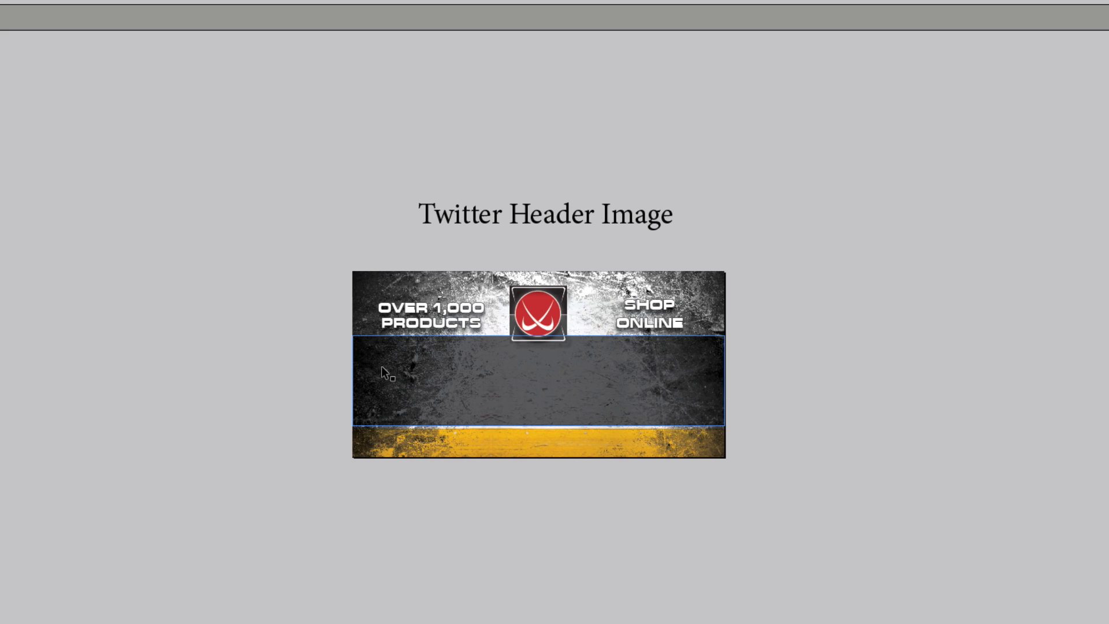
scroll(678, 136, down, 10)
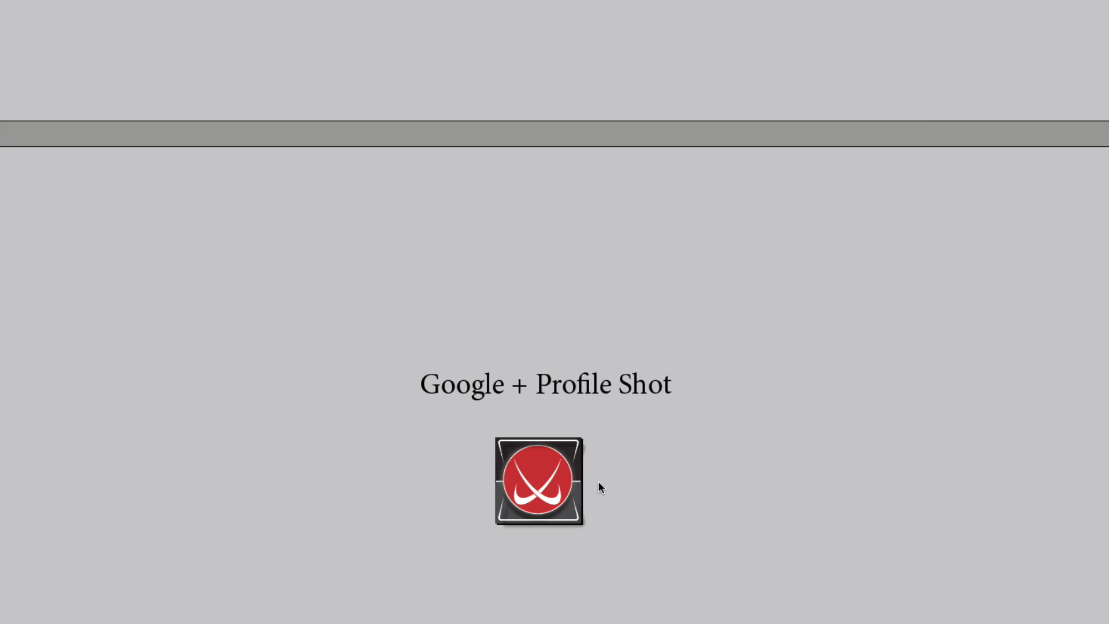
scroll(661, 220, down, 10)
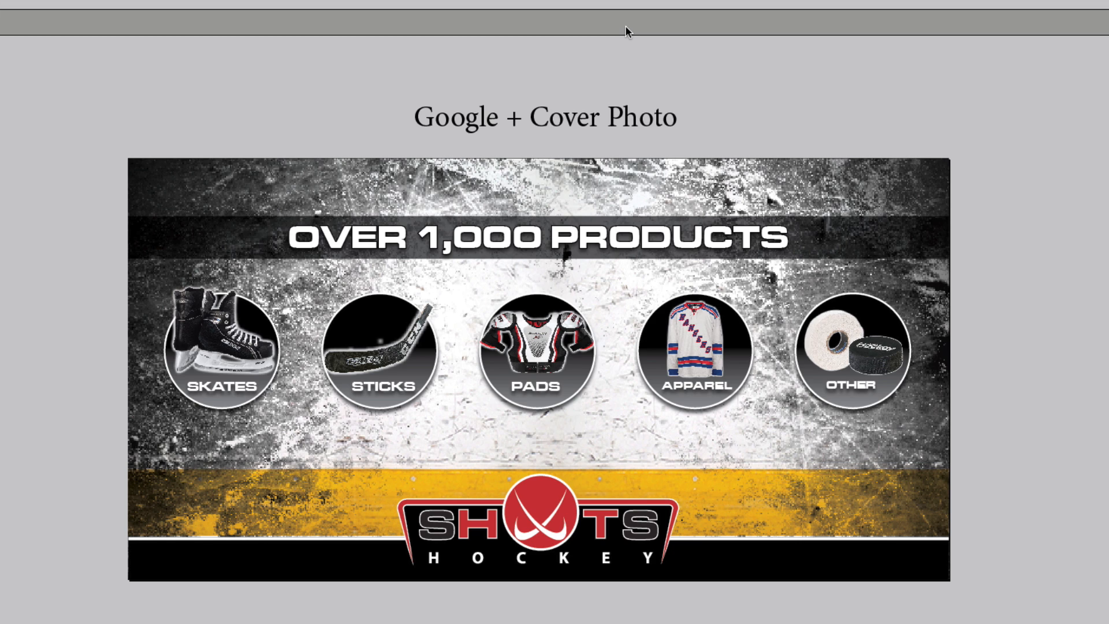
scroll(601, 341, up, 15)
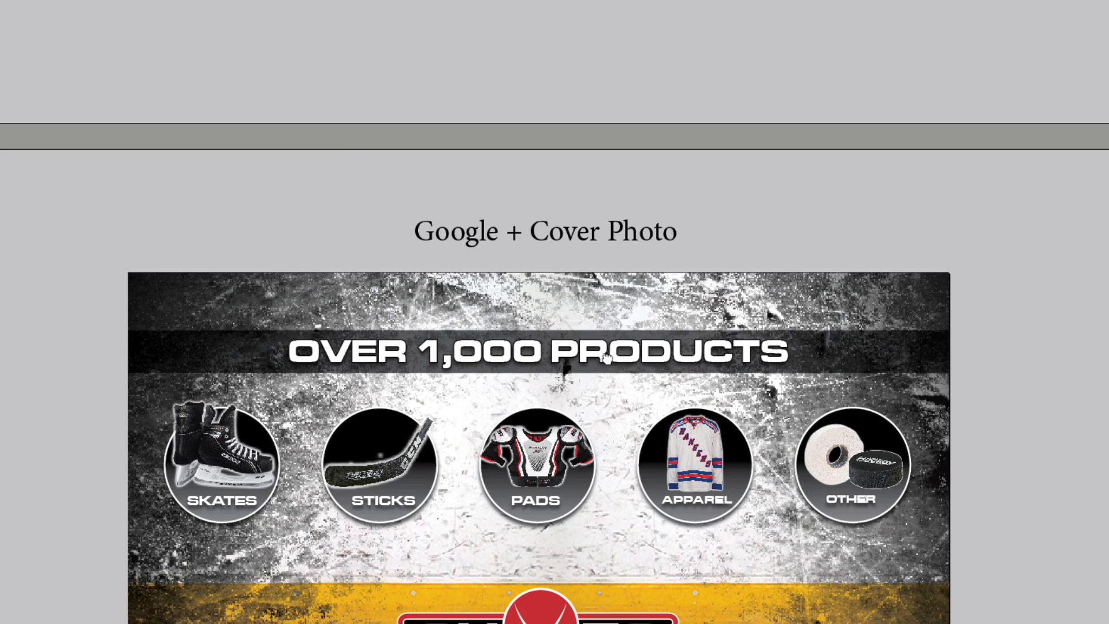
scroll(577, 346, up, 15)
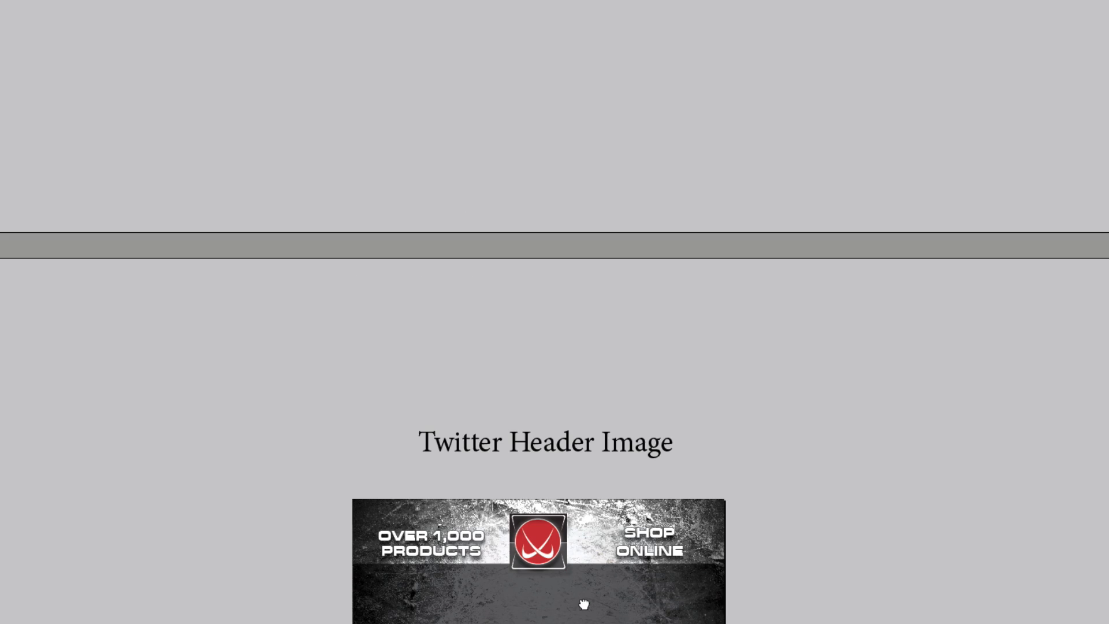
scroll(608, 577, up, 15)
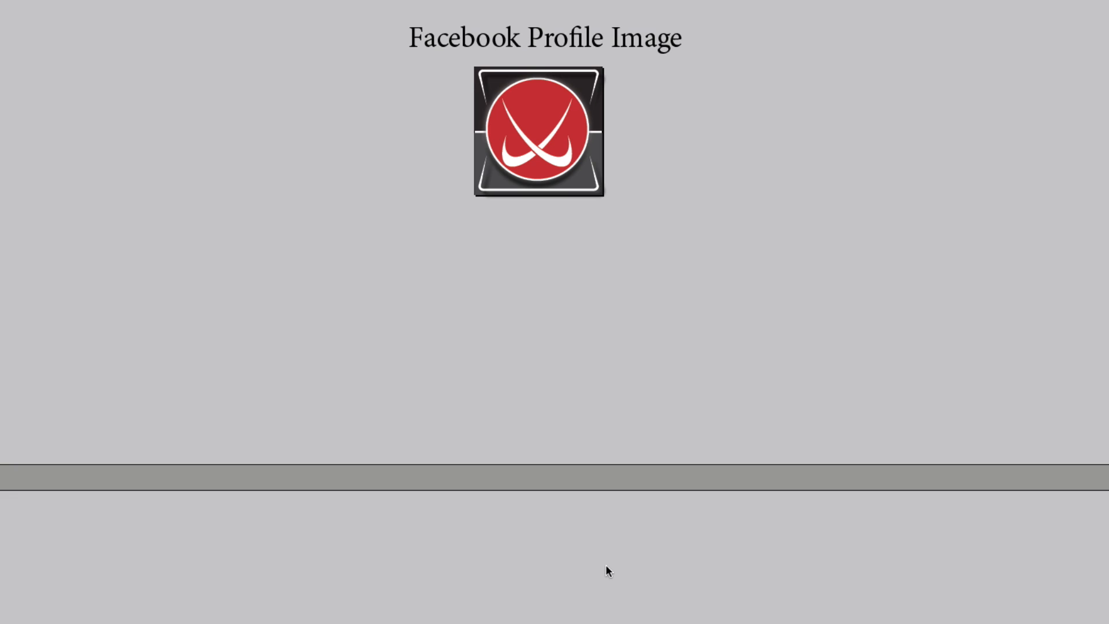
key(Escape)
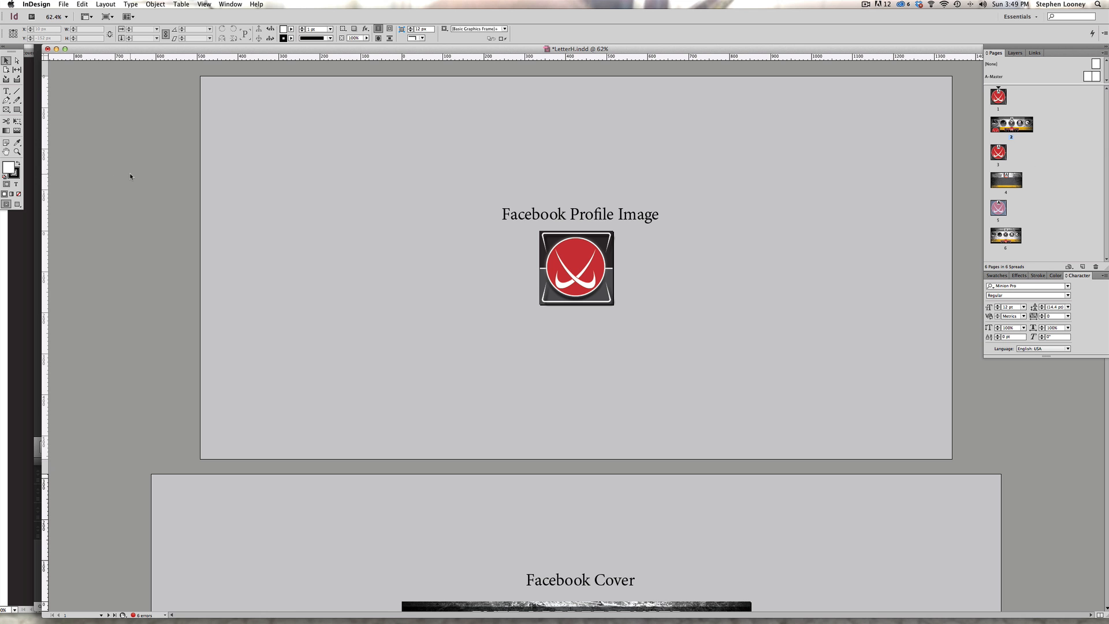
Create a new print document with 6 Letter-size pages and facing pages turned off
click(65, 4)
mouse_move(66, 13)
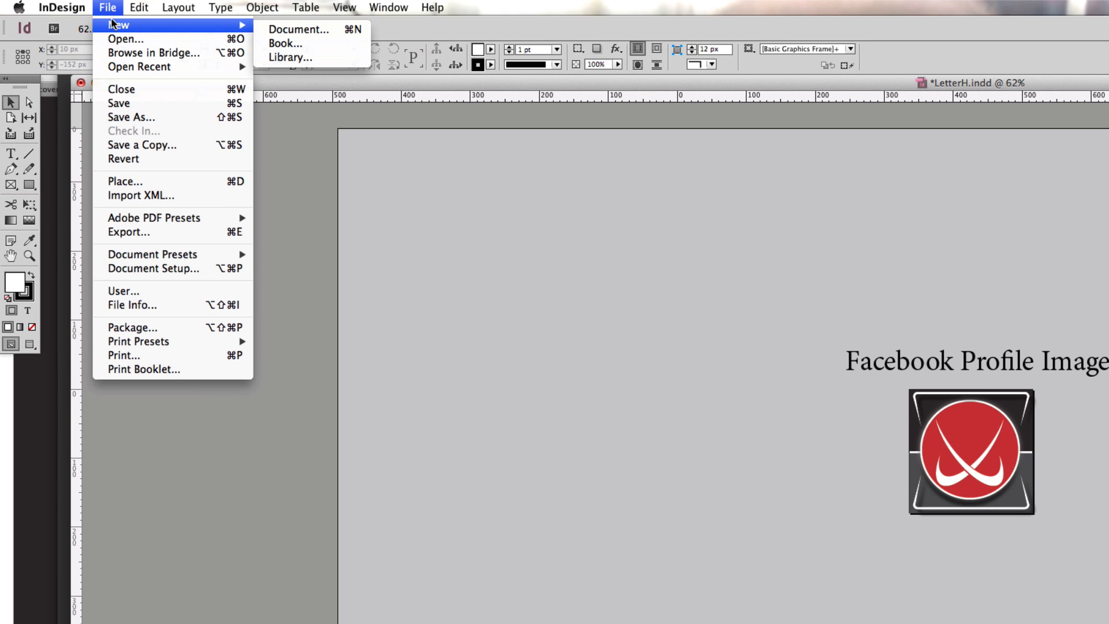
click(312, 31)
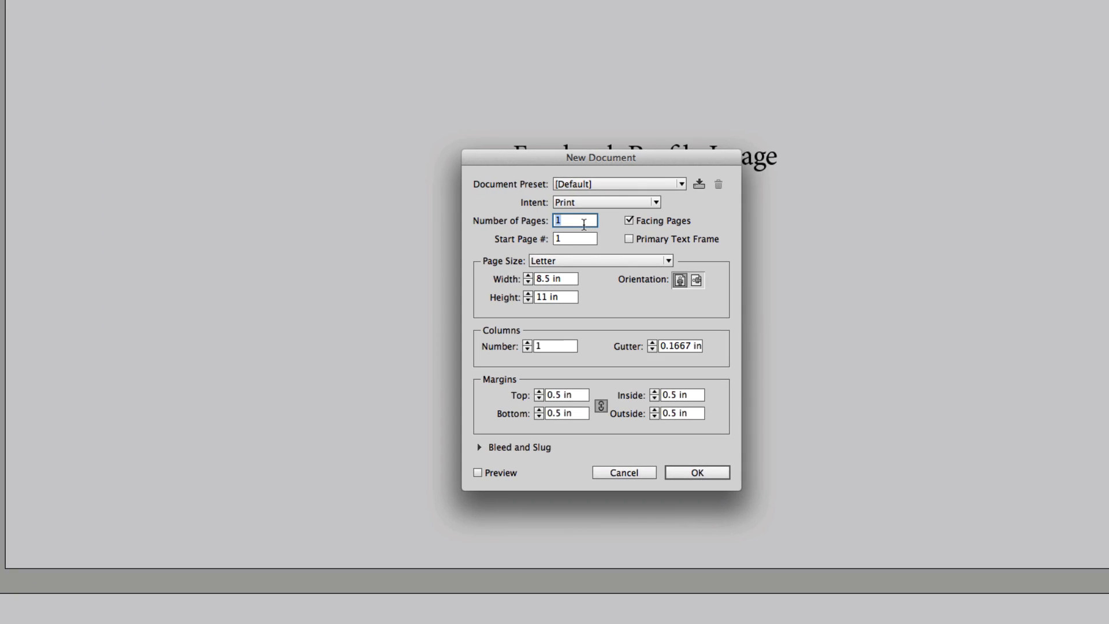
text(6)
click(635, 222)
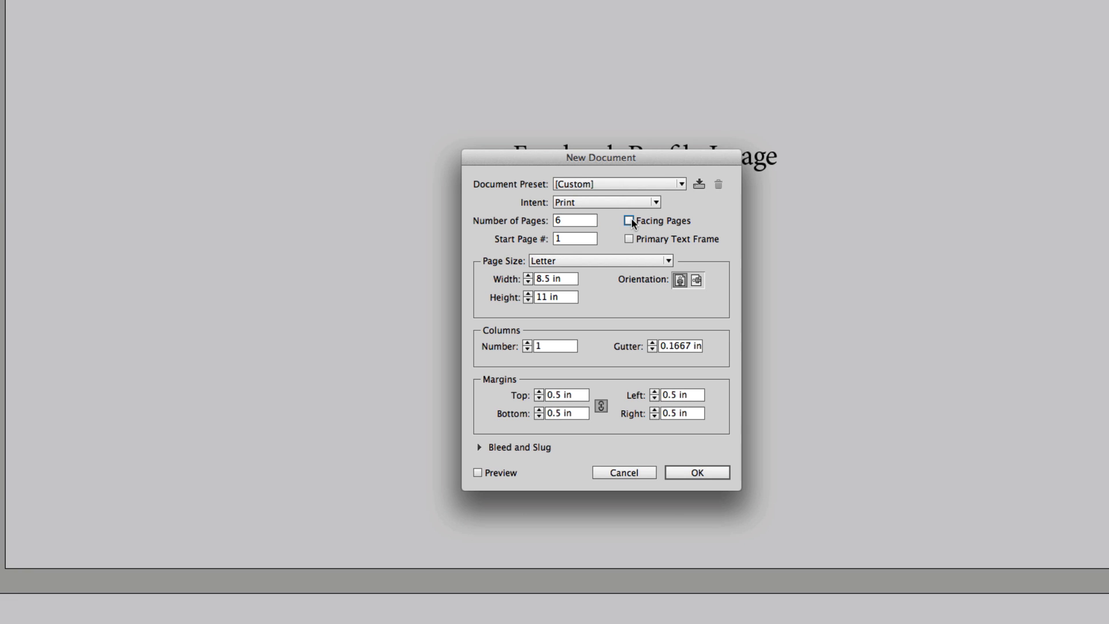
click(697, 472)
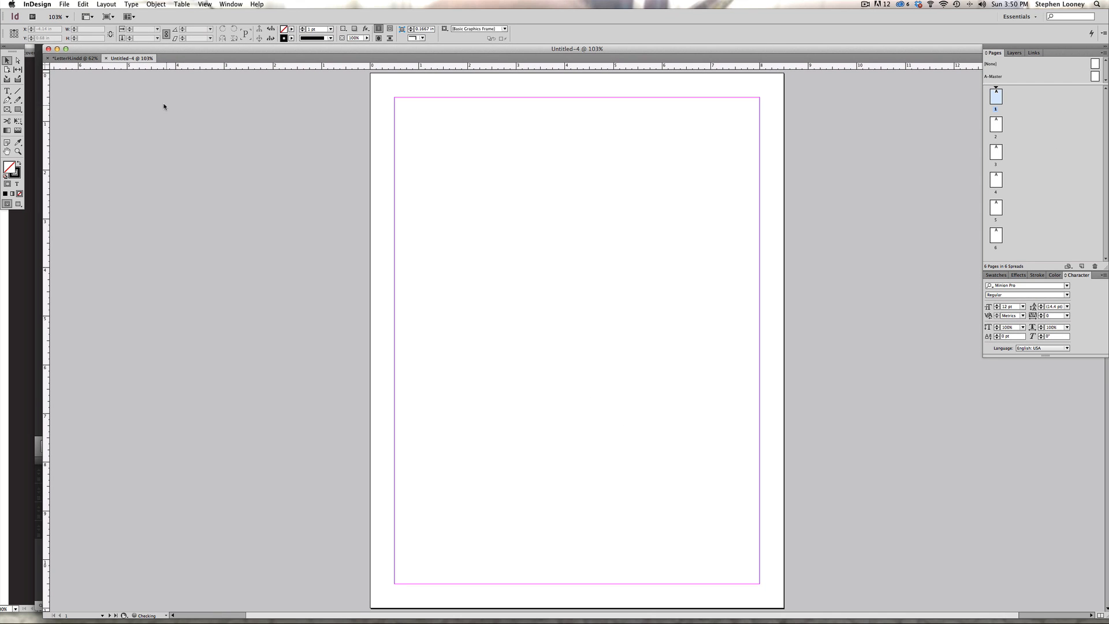
Set the horizontal and vertical ruler units to pixels in the Units & Increments preferences
click(50, 4)
mouse_move(45, 30)
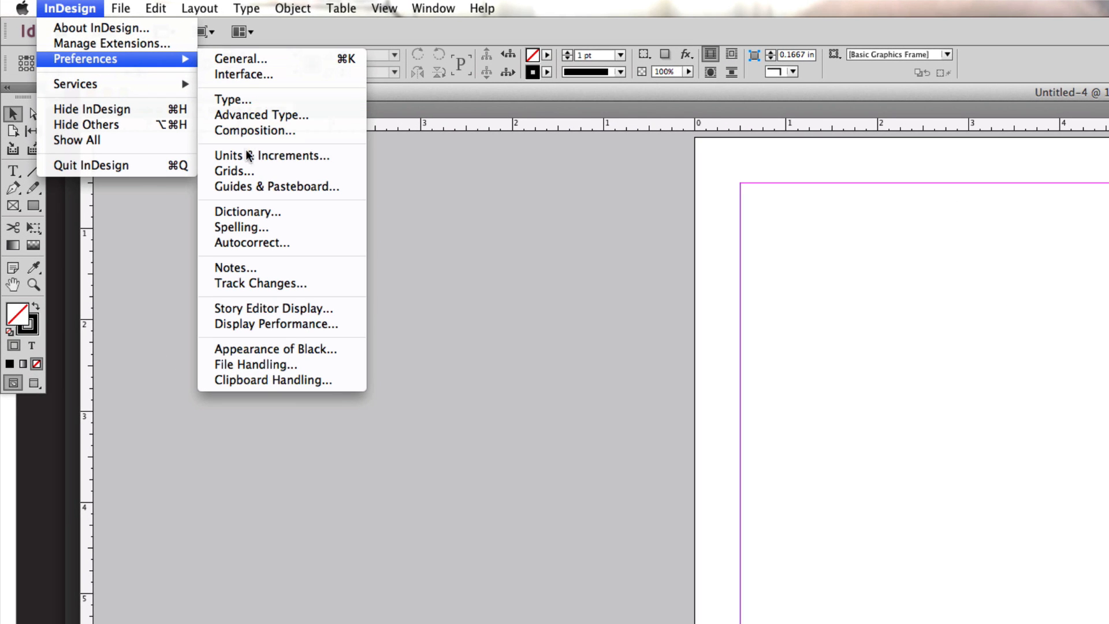
click(247, 156)
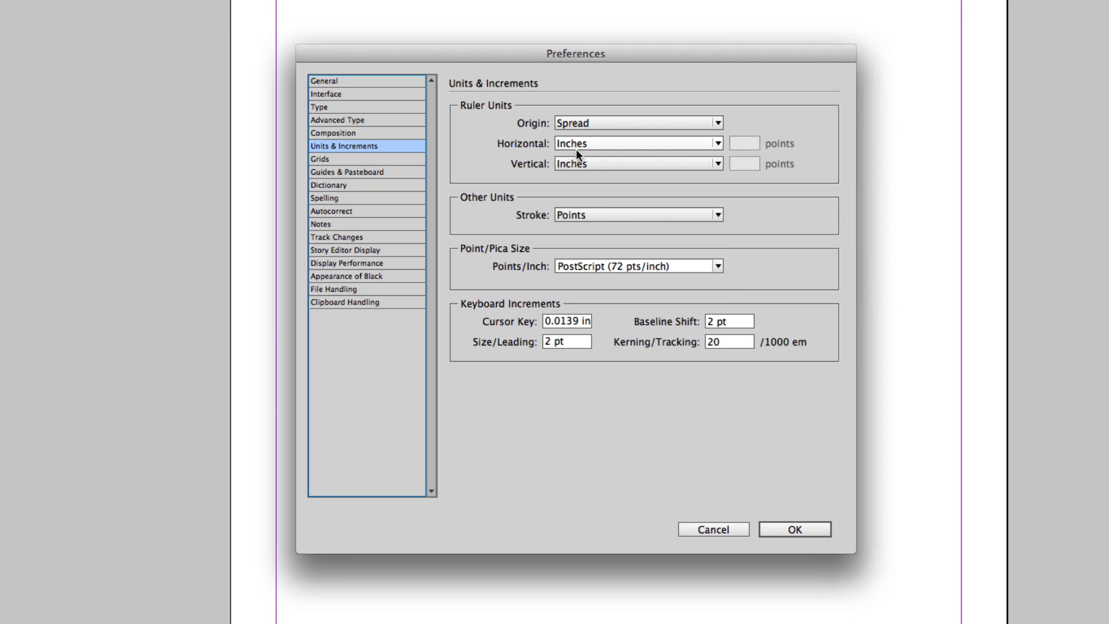
click(576, 145)
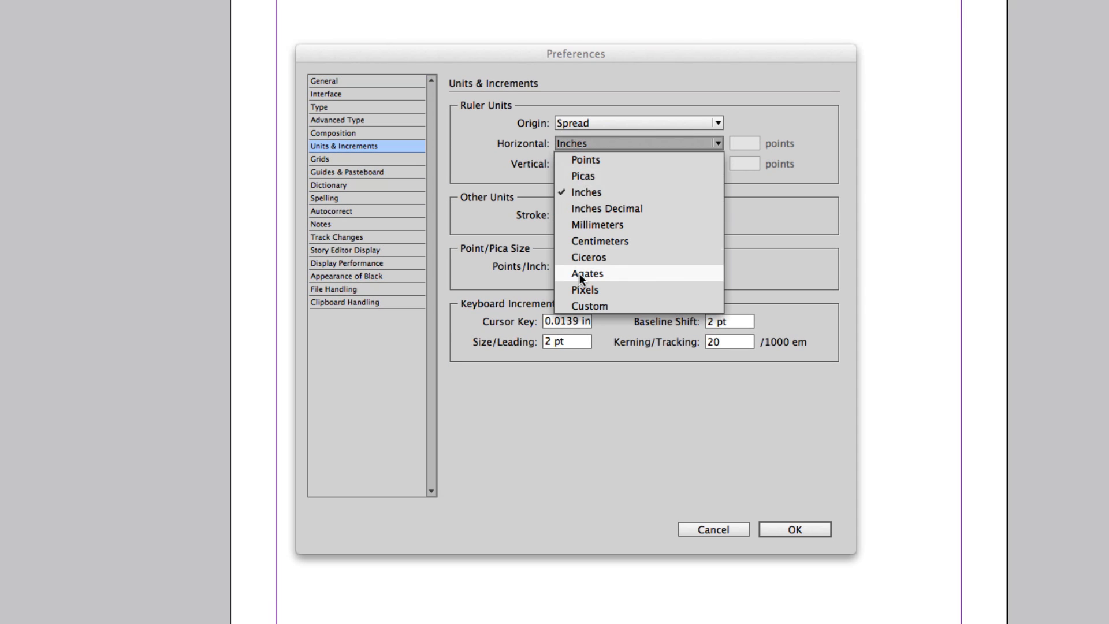
click(585, 290)
click(585, 162)
click(587, 310)
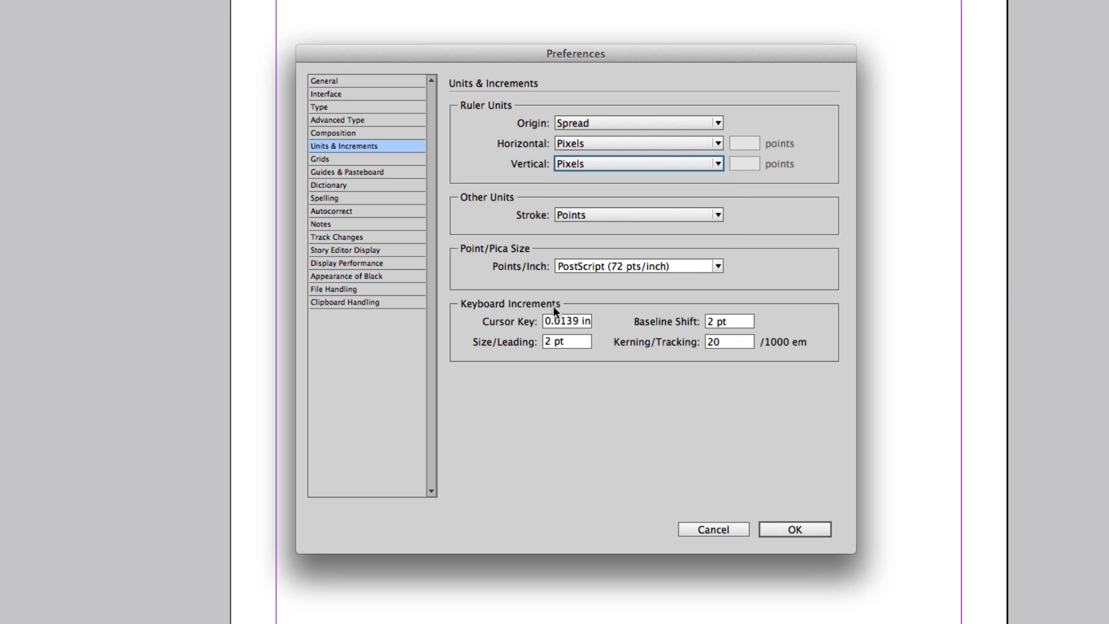
click(795, 528)
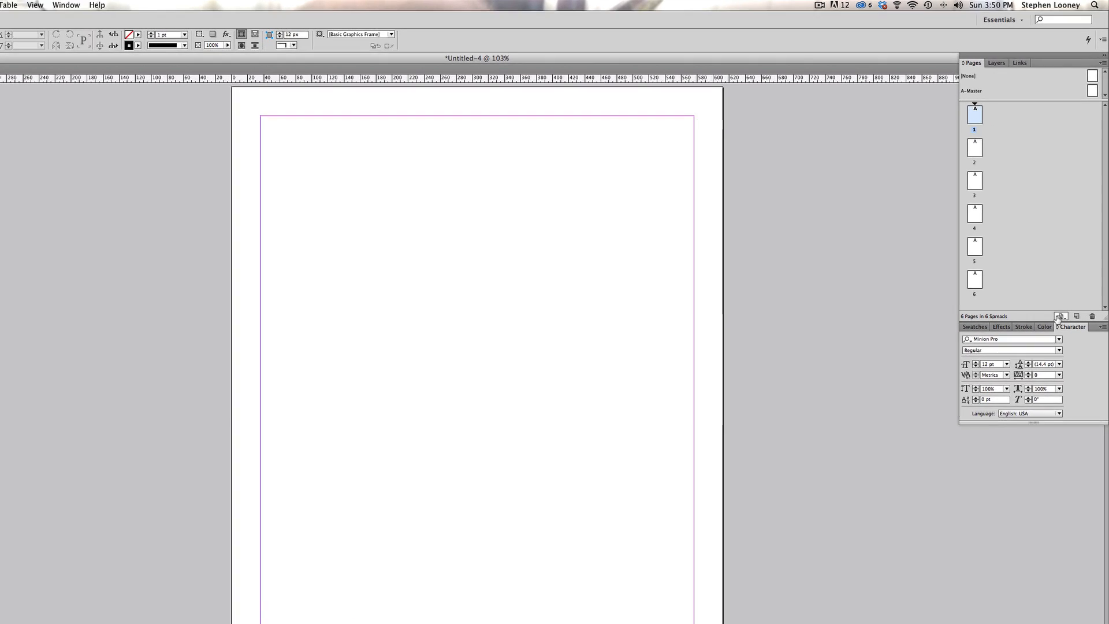
Resize page 1 to a custom page size of 180 by 180 px
click(1066, 266)
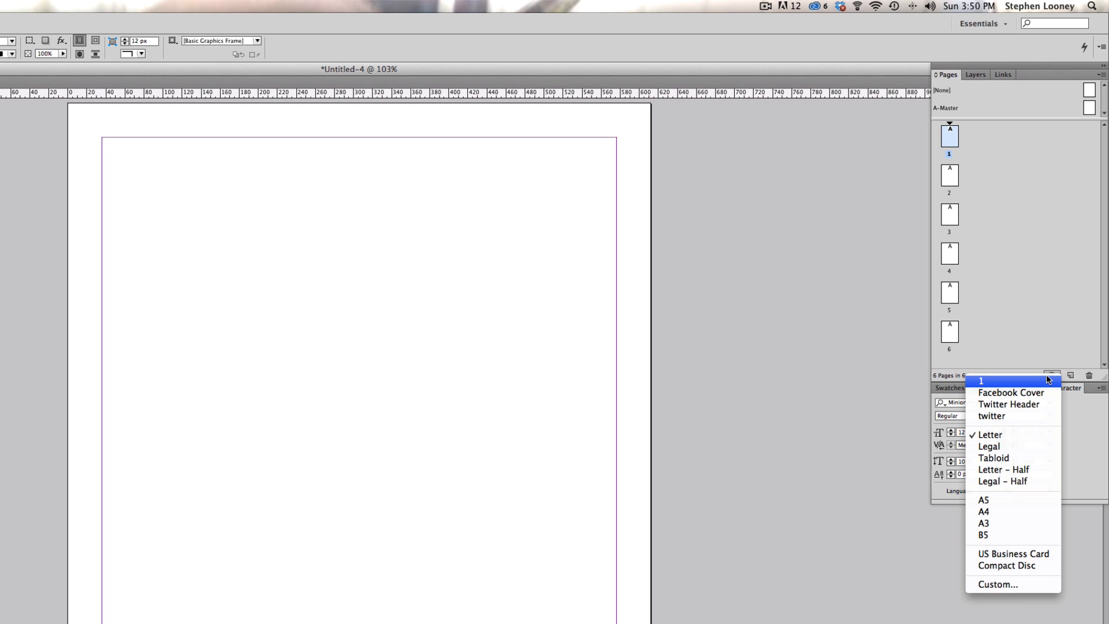
click(997, 583)
key(Tab)
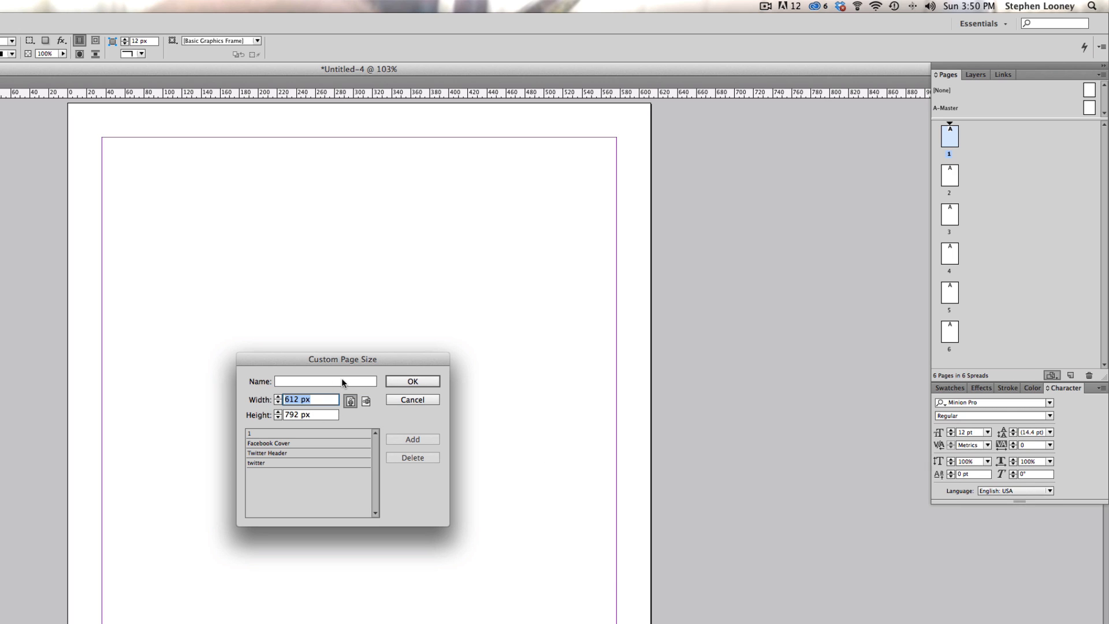
text(180)
key(Tab)
text(180)
click(412, 381)
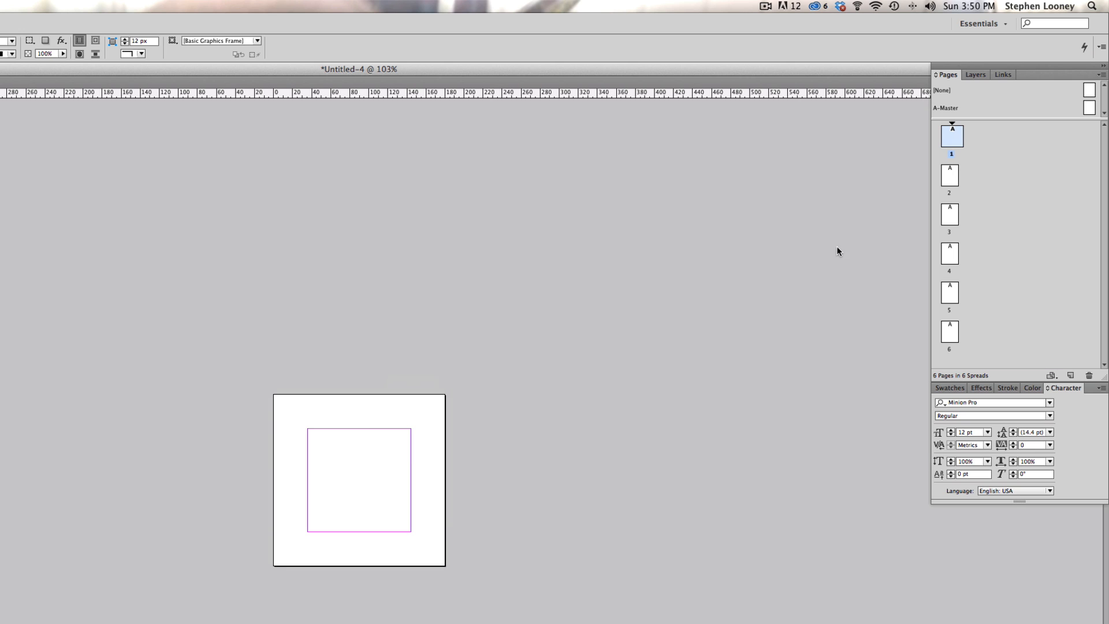
Resize page 2 to a custom page size 851 px wide and 315 px high
click(950, 175)
click(1051, 375)
click(982, 584)
key(Tab)
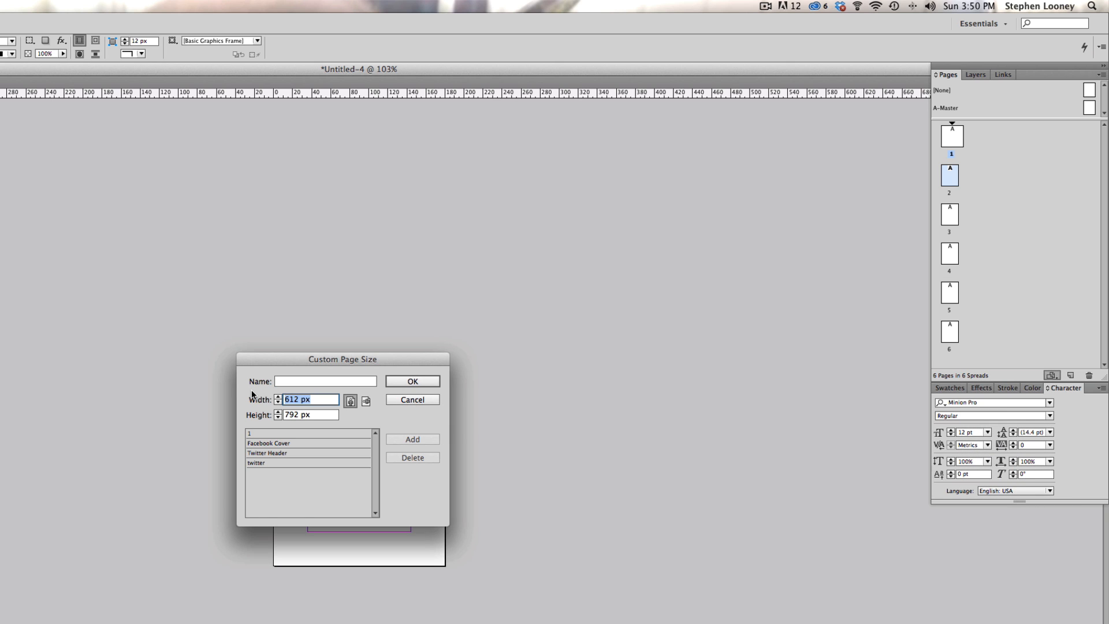
text(851)
key(Tab)
text(315)
key(Tab)
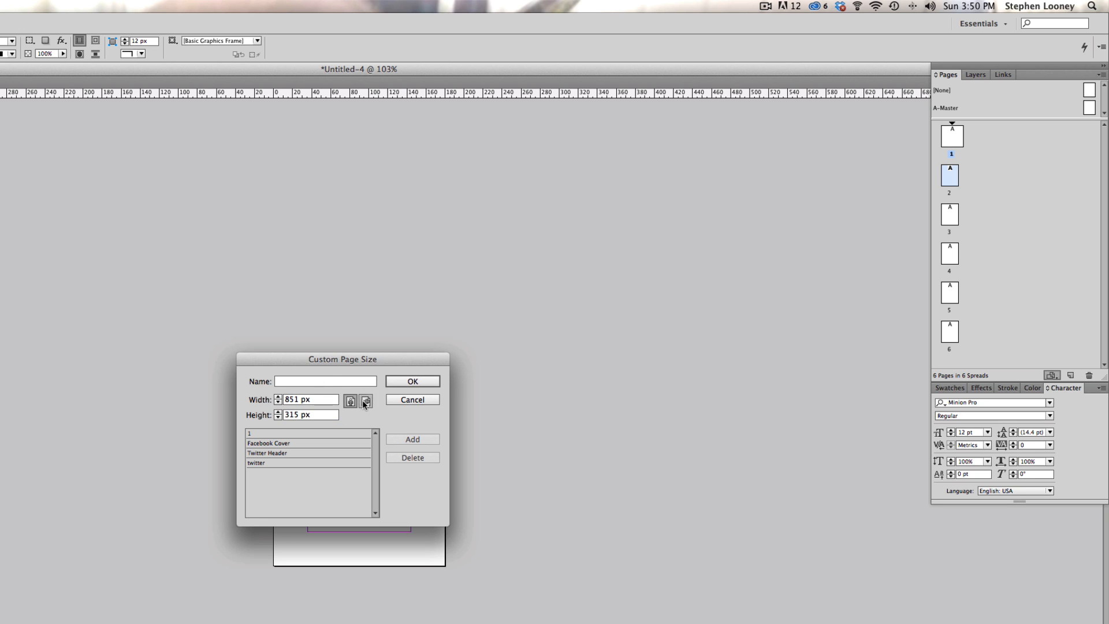
click(420, 376)
Resize page 3 to a custom 80 by 80 px page size in landscape orientation, named Twitter
click(951, 215)
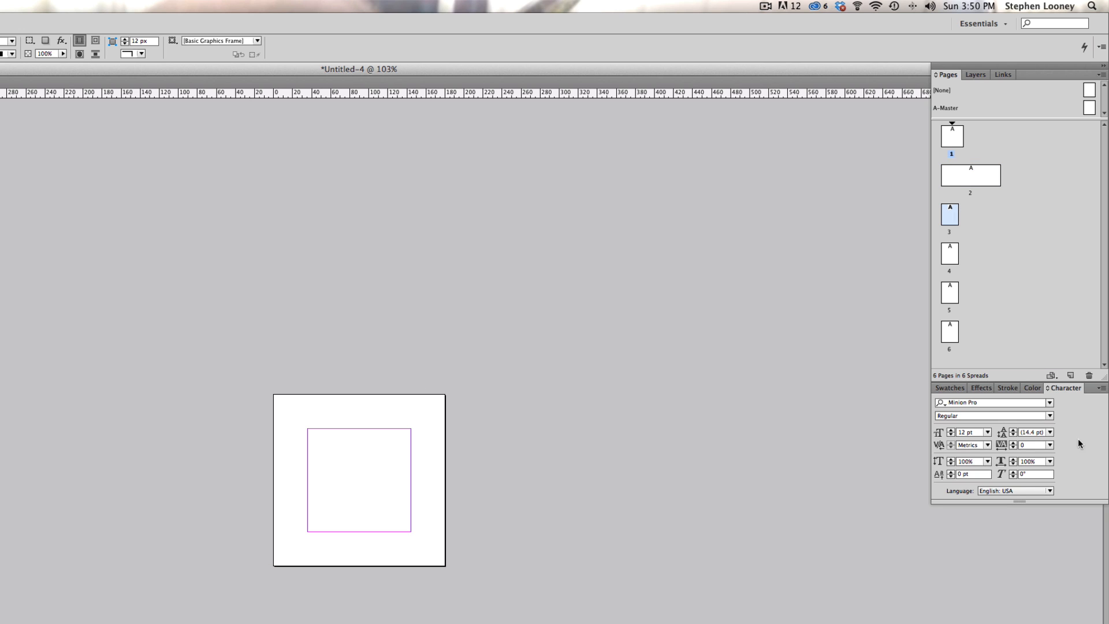
click(1052, 376)
click(992, 584)
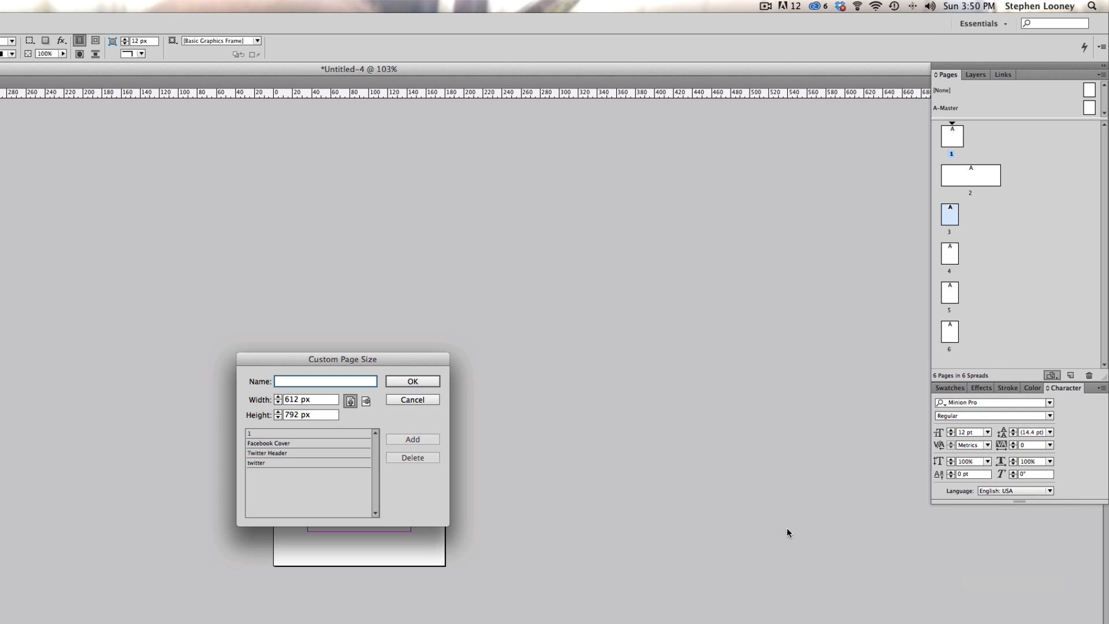
text(8)
key(BackSpace)
key(Tab)
text(80)
key(Tab)
text(80)
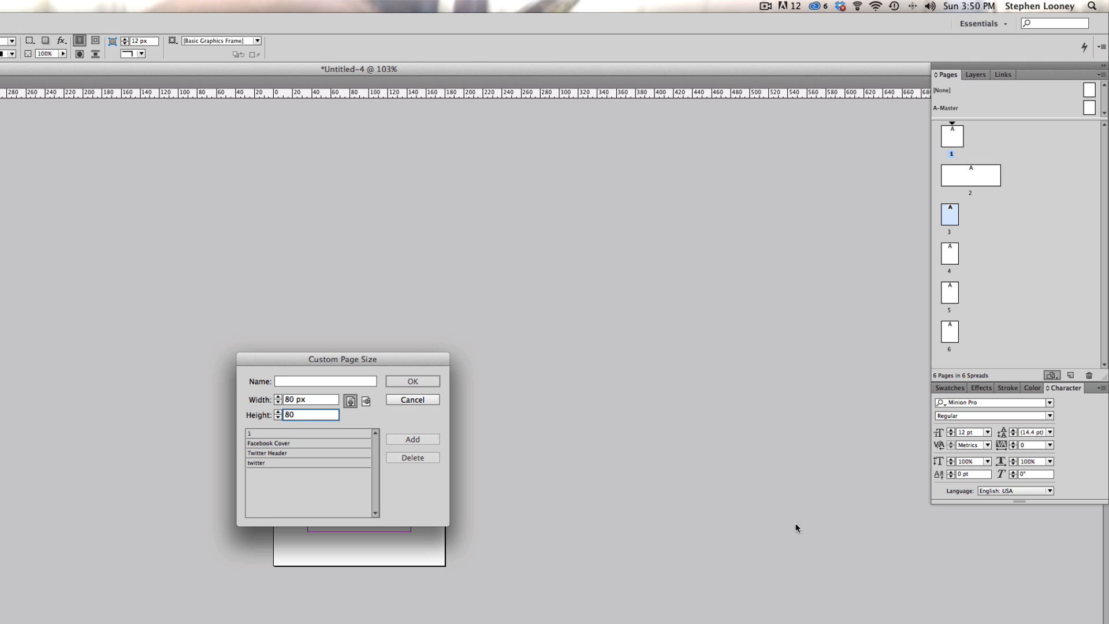
click(366, 400)
click(335, 381)
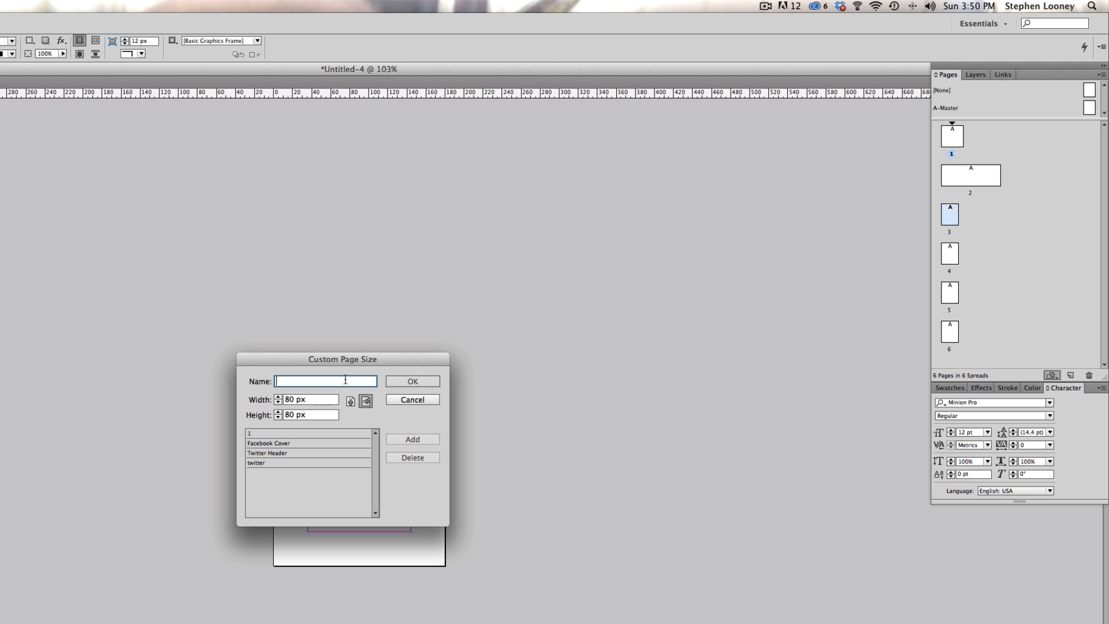
text(Twitter)
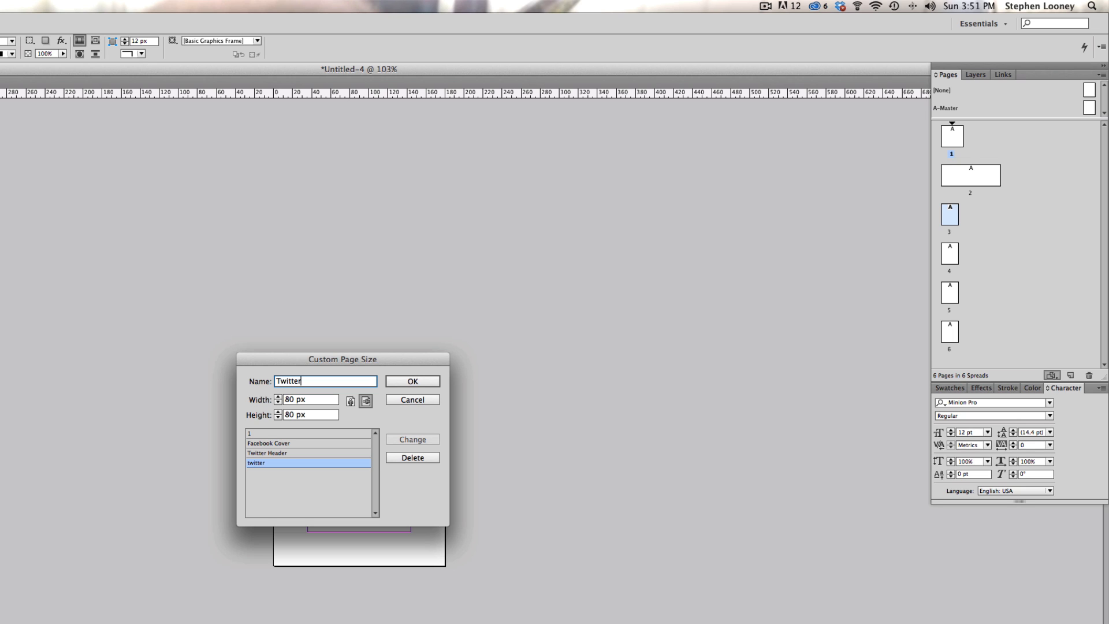
click(424, 382)
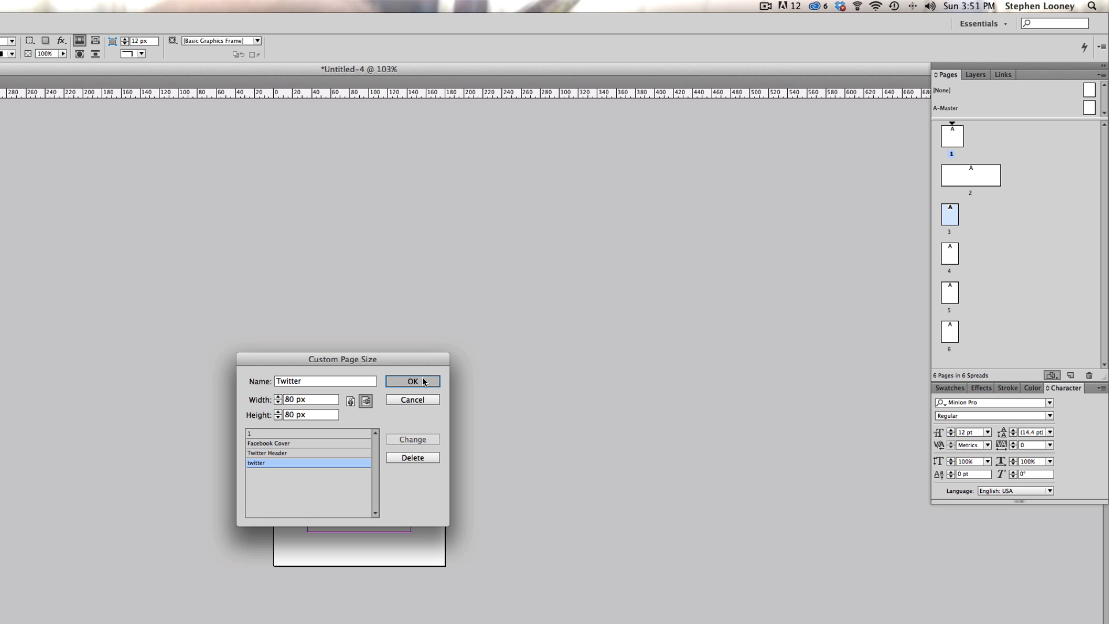
Resize page 4 to a custom page size 520 px wide and 260 px high
click(954, 254)
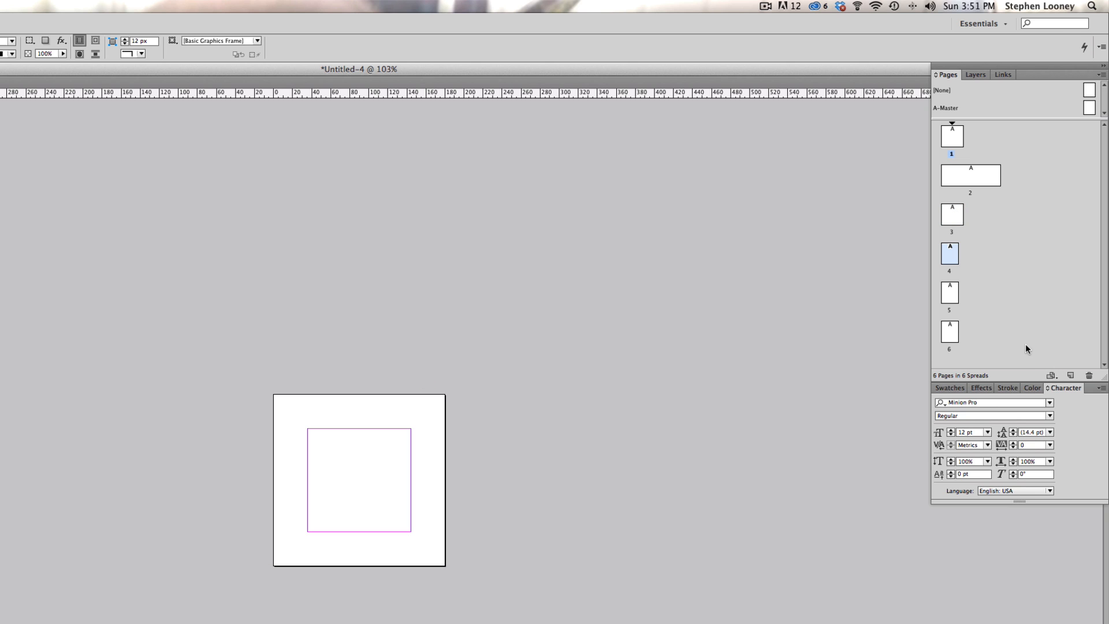
click(1050, 376)
click(995, 598)
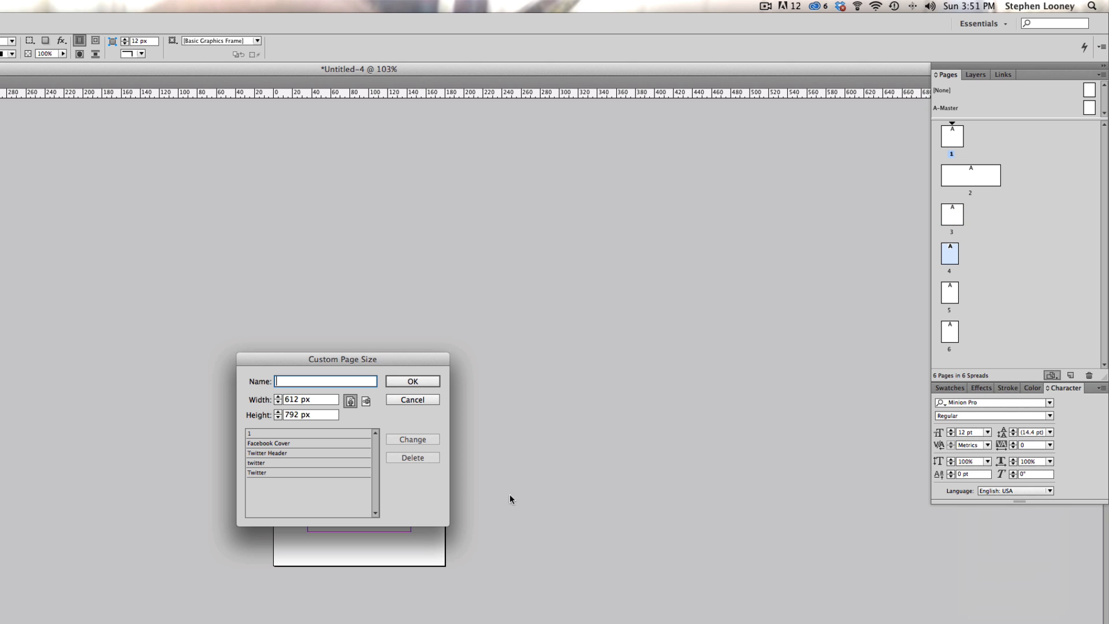
key(Tab)
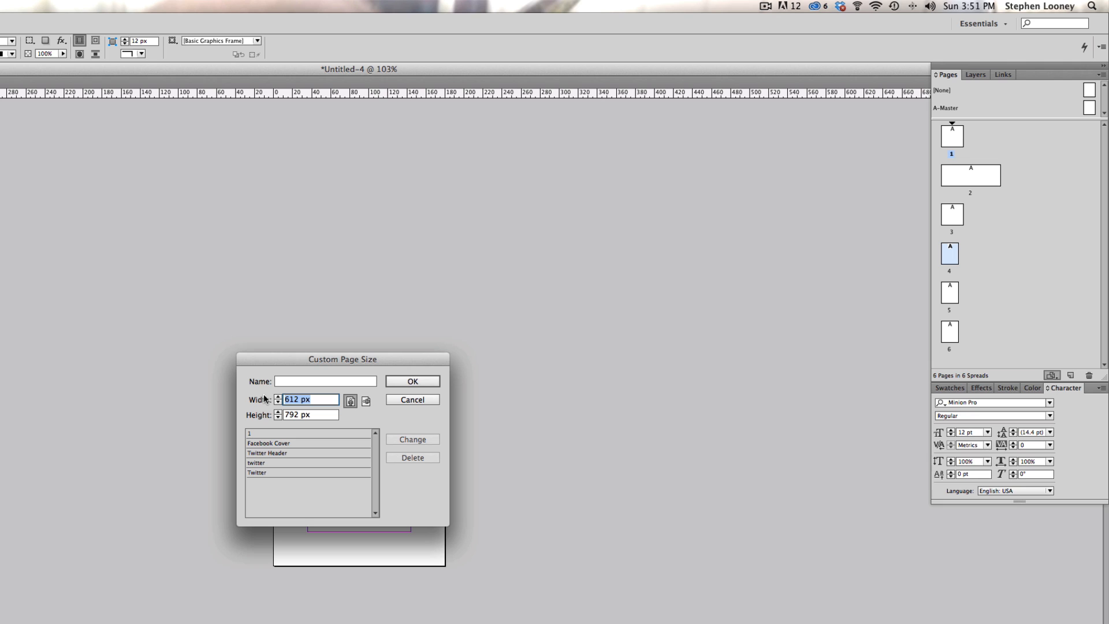
text(520)
key(Tab)
text(260)
click(410, 383)
Resize page 5 to a custom page size of 120 by 120 px
click(950, 293)
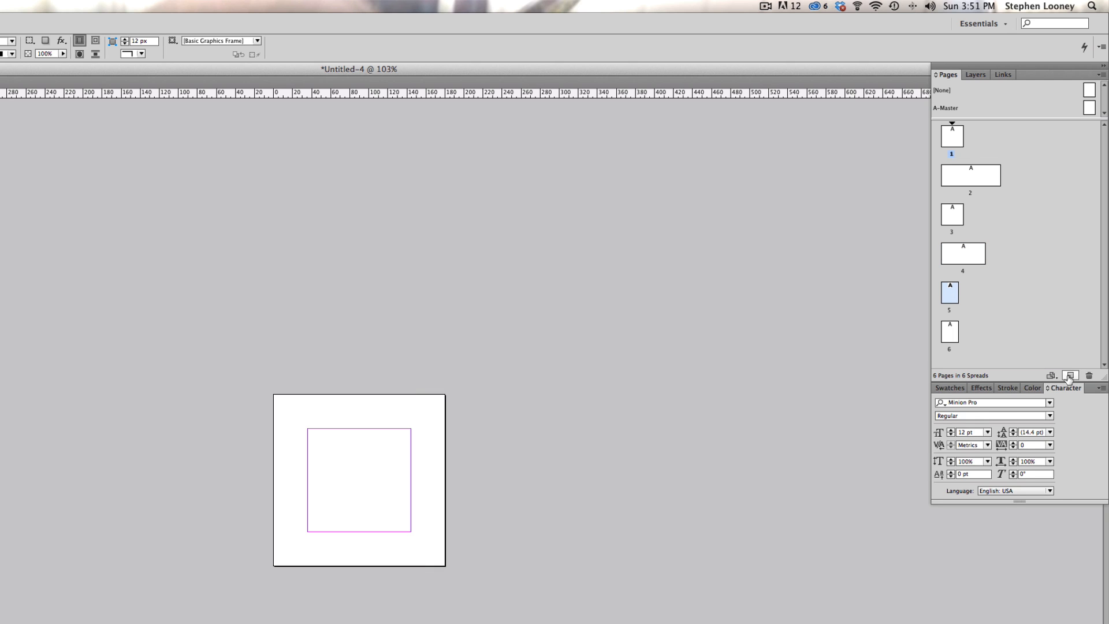
click(1051, 375)
click(997, 598)
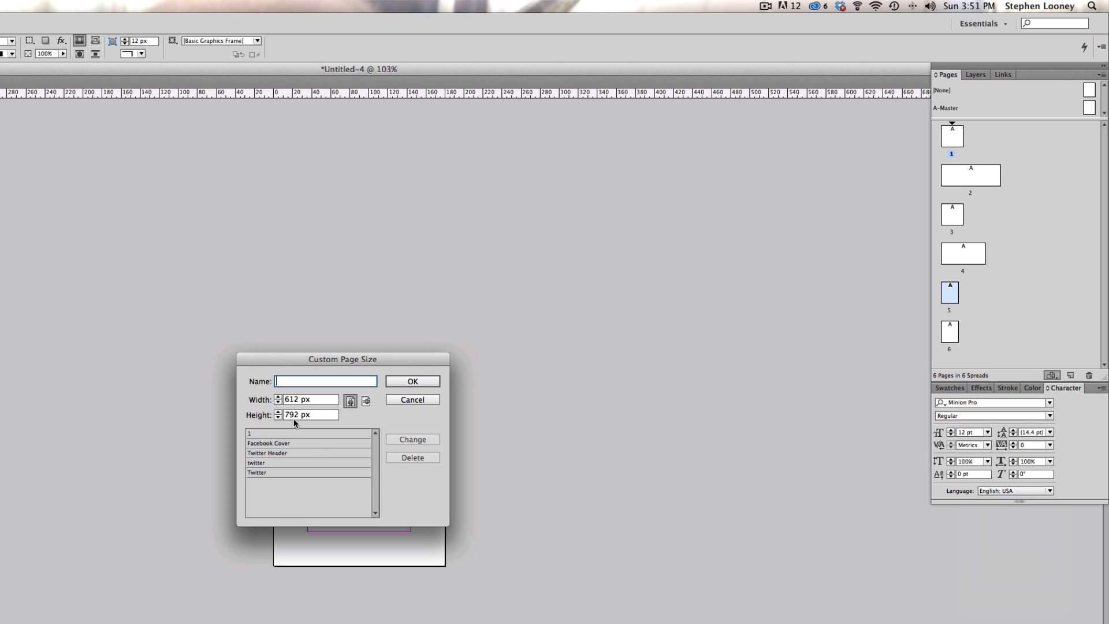
key(Tab)
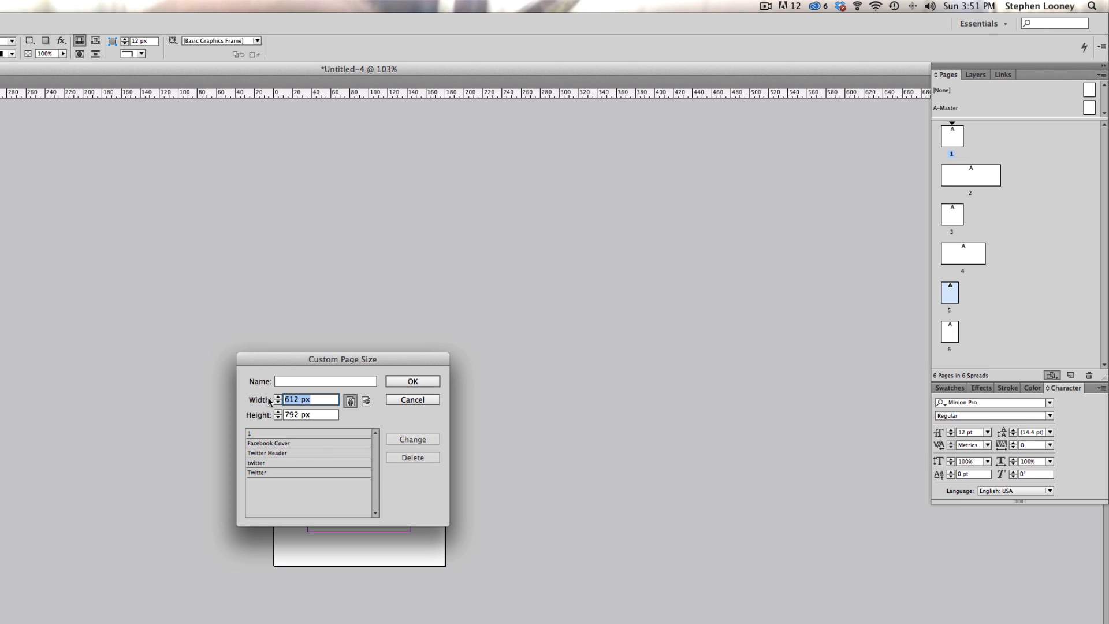
text(120)
key(Tab)
text(120)
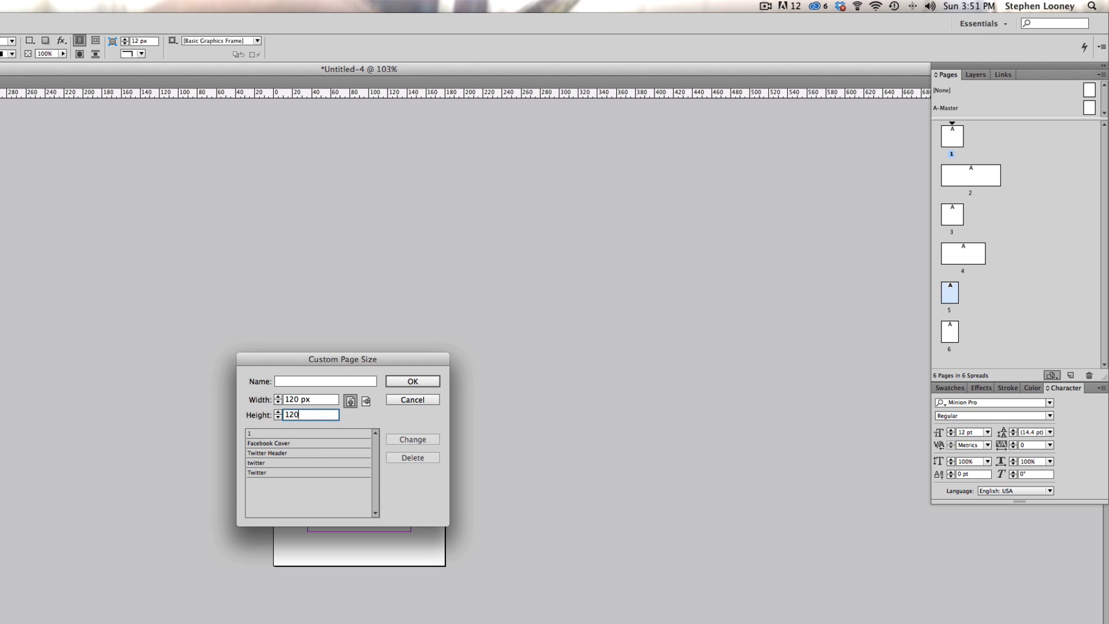
click(412, 381)
Resize page 6 to a custom page size 1150 px wide and 590 px high
click(950, 332)
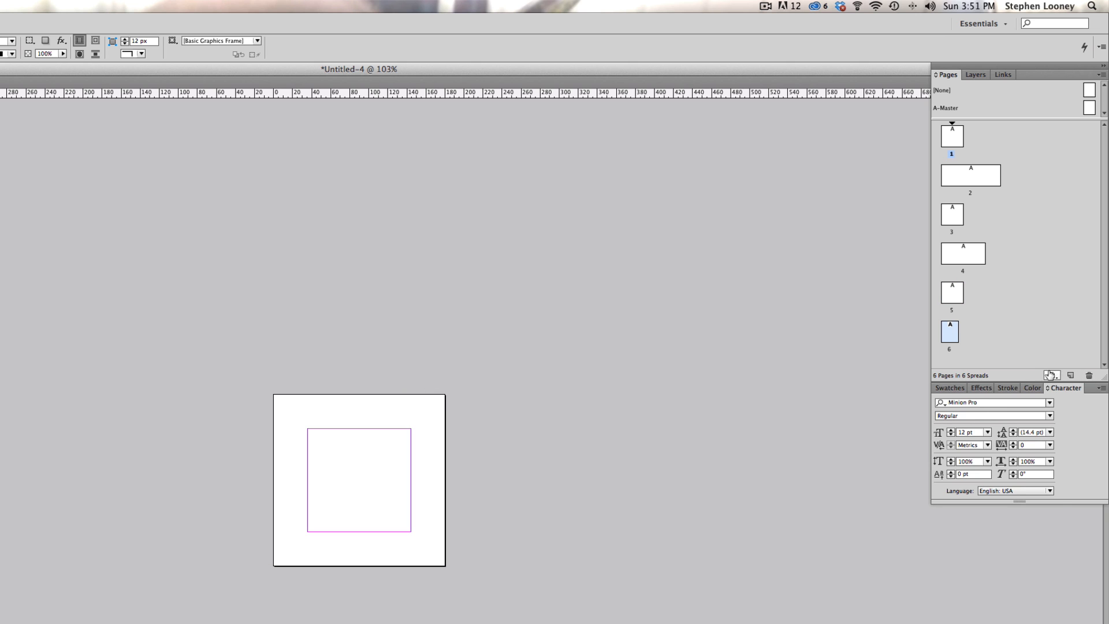
click(1051, 375)
click(994, 596)
key(Tab)
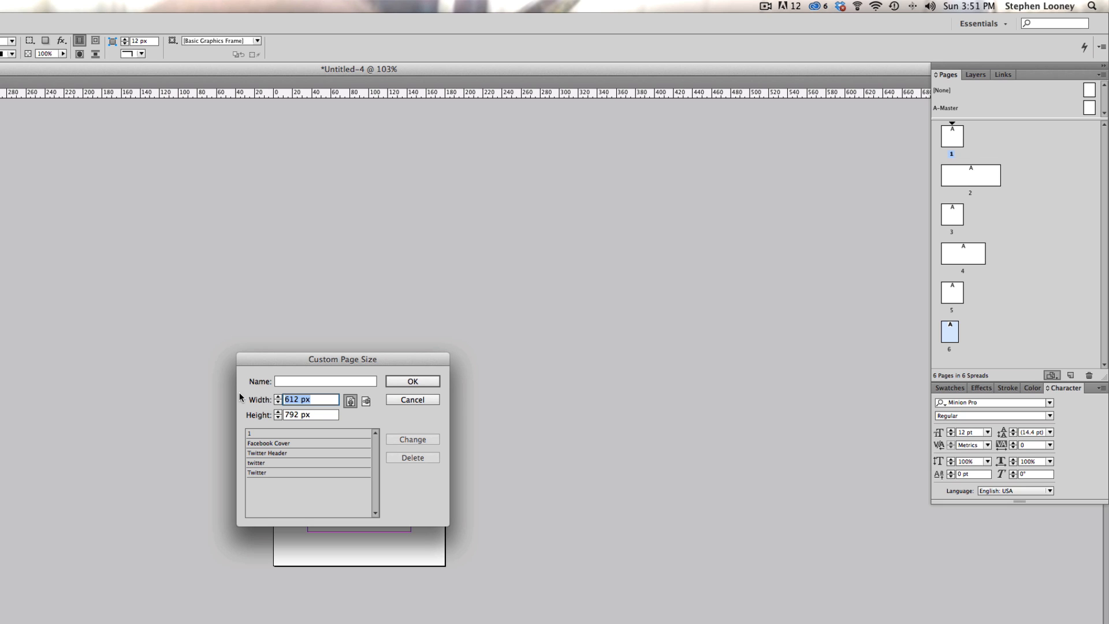
text(1150)
key(Tab)
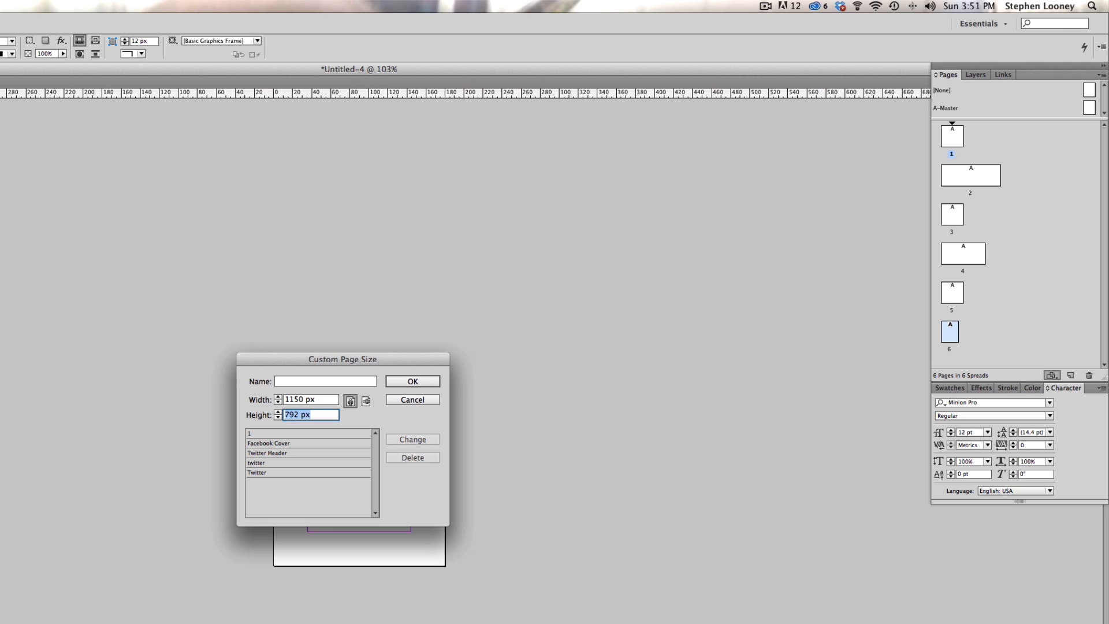
text(590)
click(413, 381)
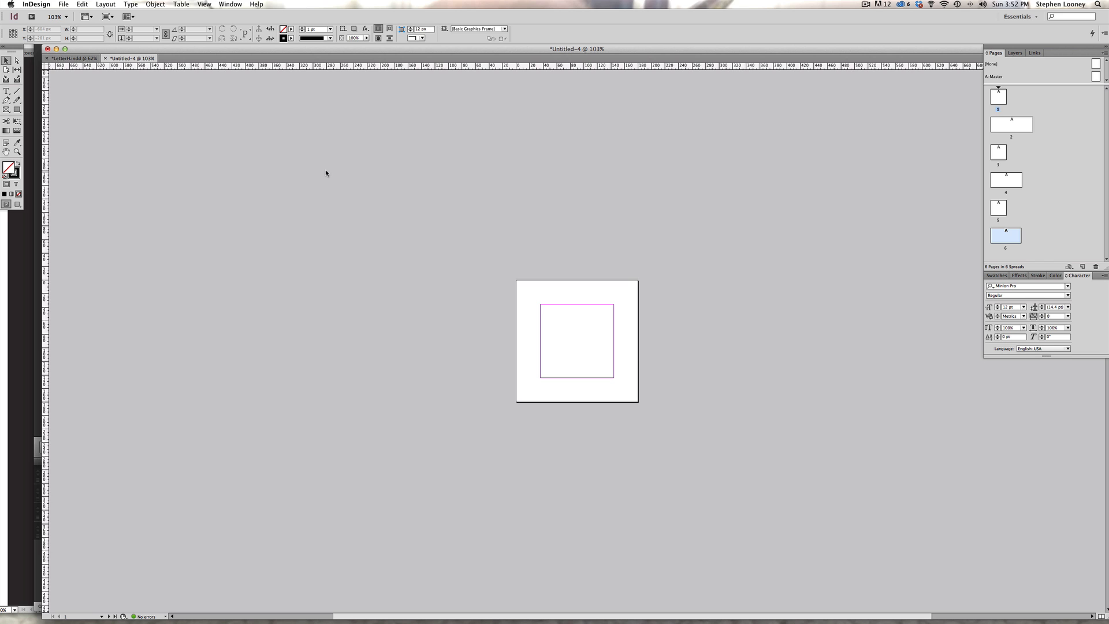
Switch to Illustrator and copy the grouped Shoots Hockey logo
key(super+Tab)
key(super+Tab)
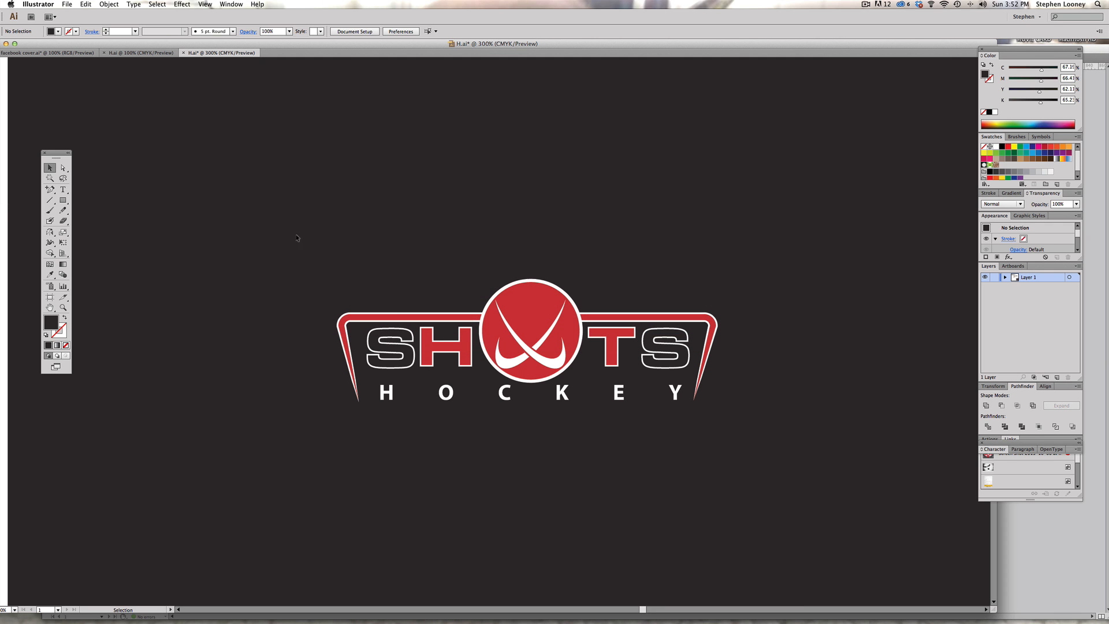
click(530, 315)
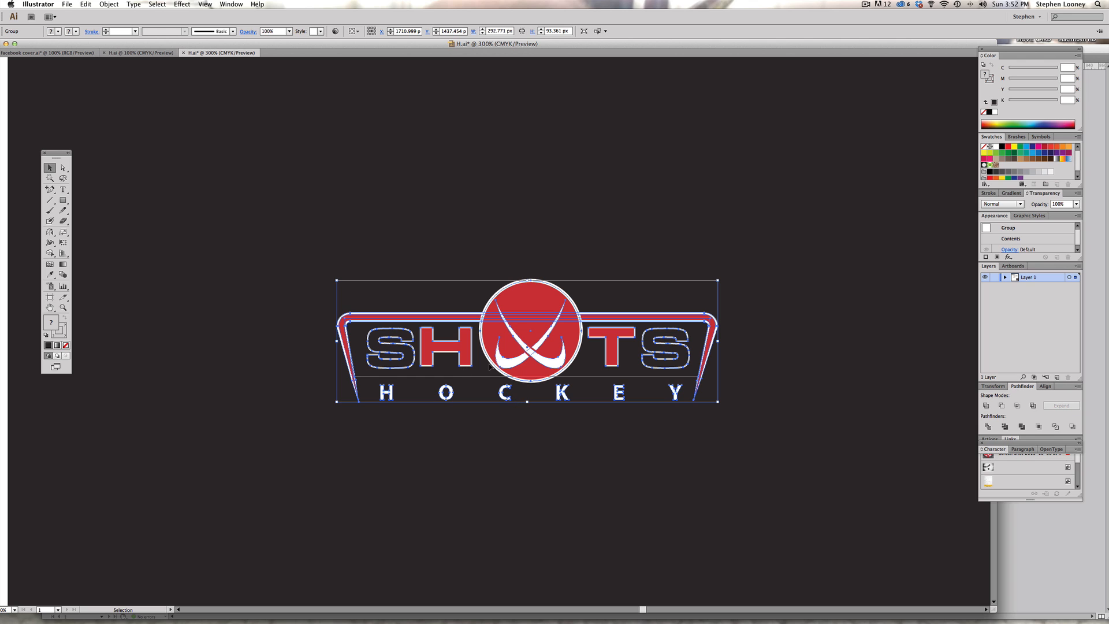
drag(526, 342, 525, 343)
key(super+z)
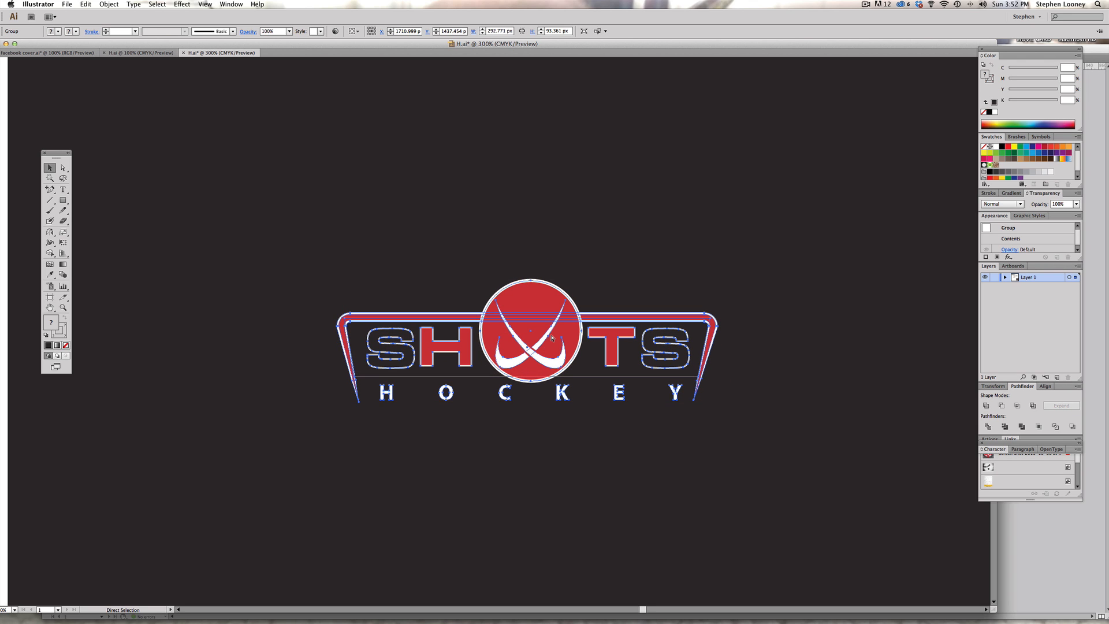
key(a)
Switch back to InDesign, paste the Shoots Hockey logo and place it just above page 1
key(super+Tab)
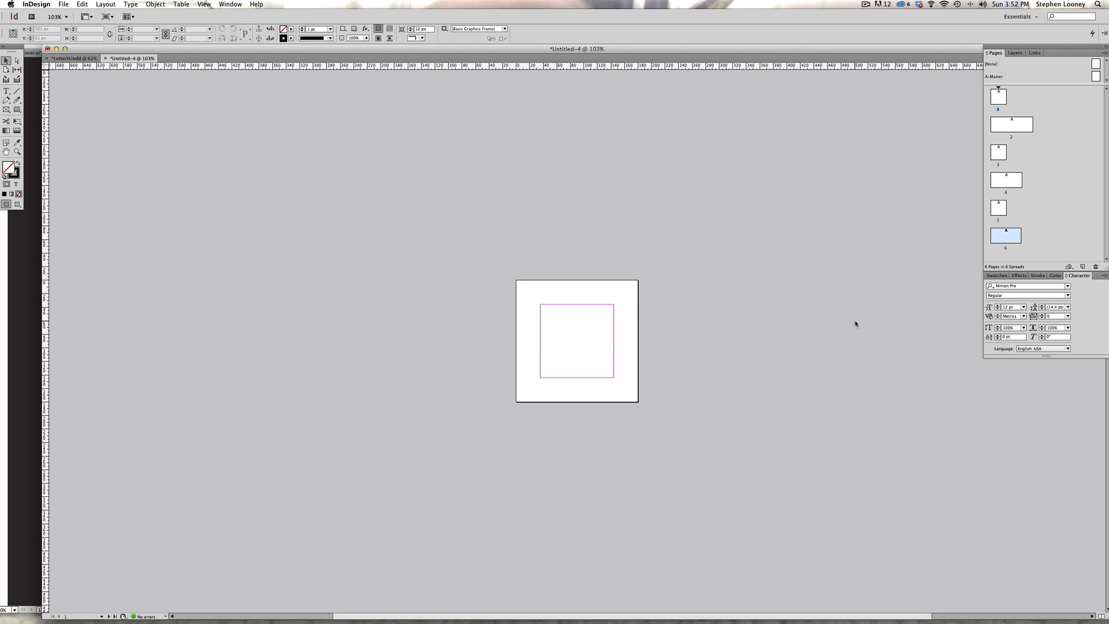
key(super+v)
drag(583, 343, 582, 245)
click(740, 253)
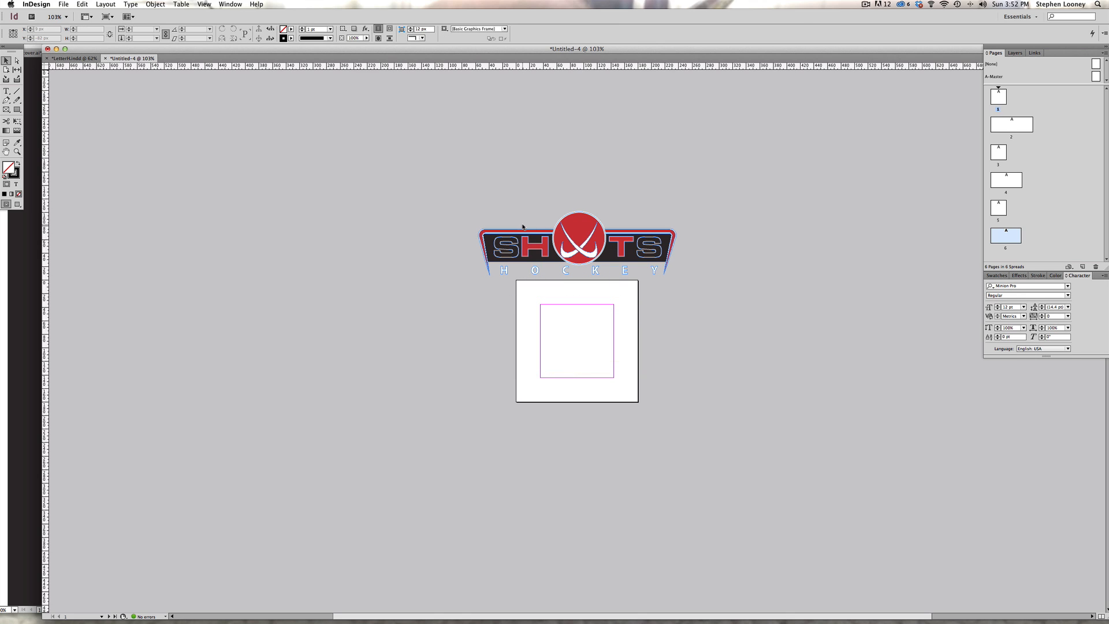
Hide the frame edges around the pasted logo artwork
click(204, 4)
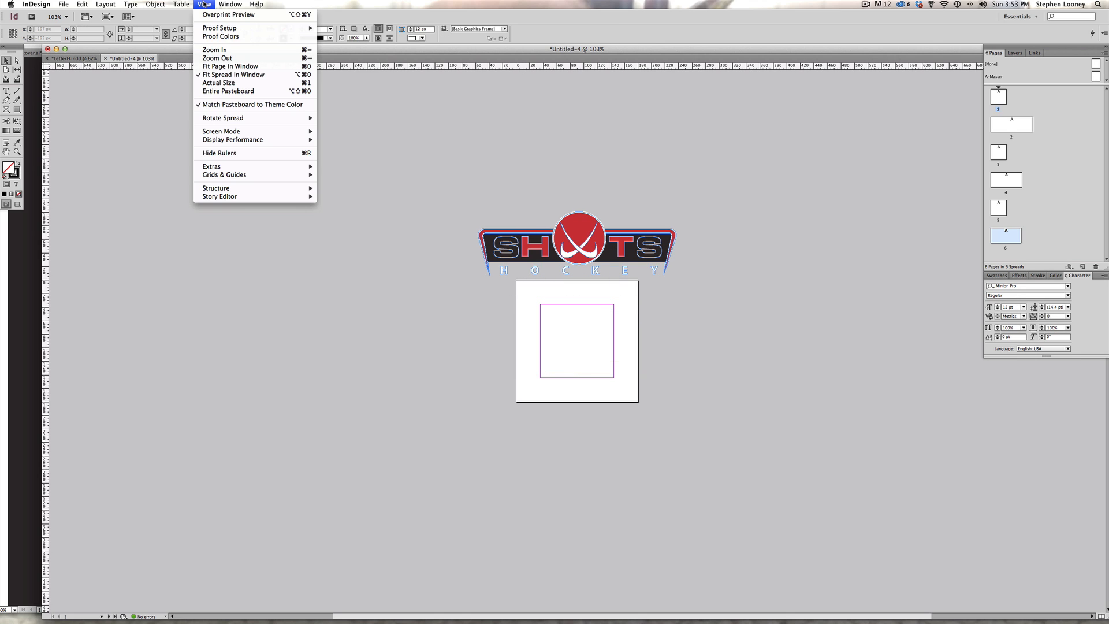
mouse_move(224, 174)
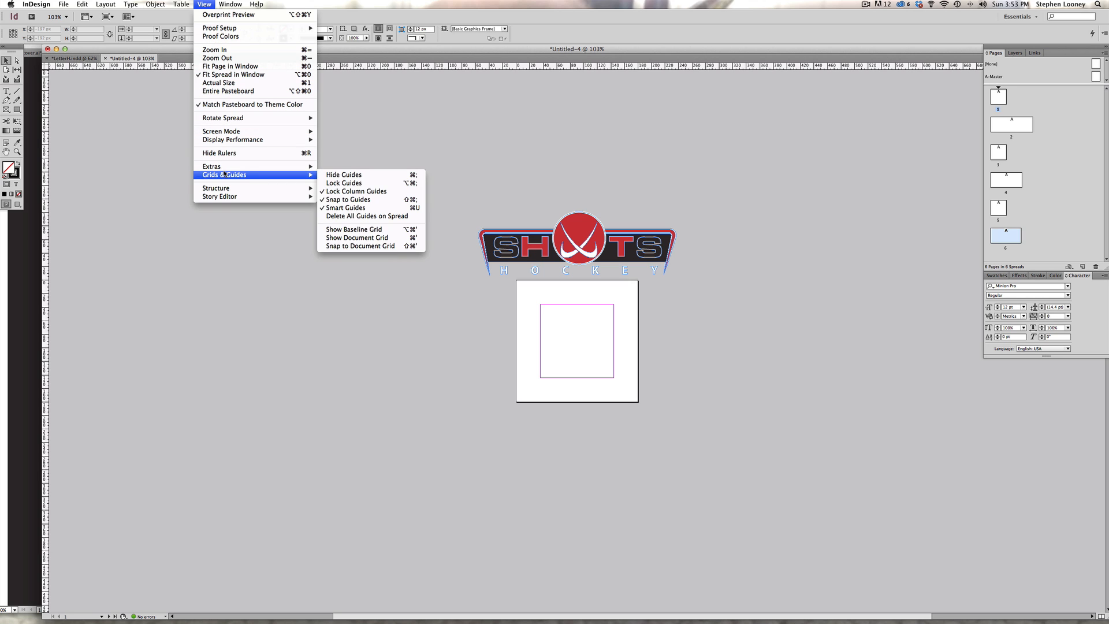
click(347, 166)
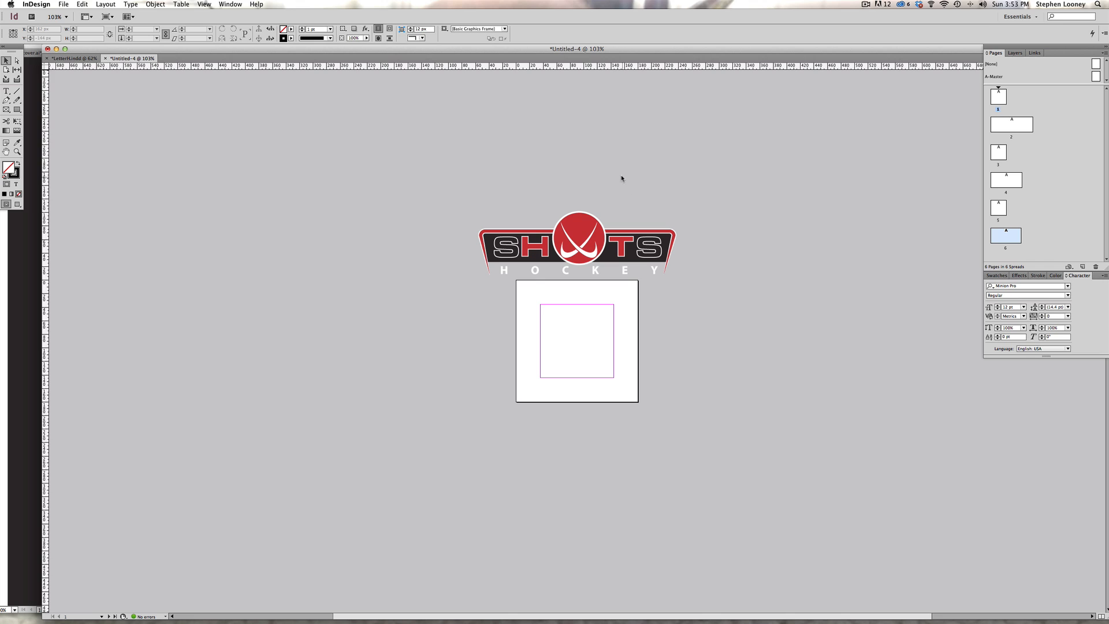
Try to pull the logo's red border upward away from the rest of the logo, and undo the move
key(a)
click(486, 237)
click(481, 205)
mouse_move(444, 211)
mouse_down()
mouse_move(516, 270)
mouse_move(547, 274)
mouse_move(477, 205)
mouse_up()
click(495, 235)
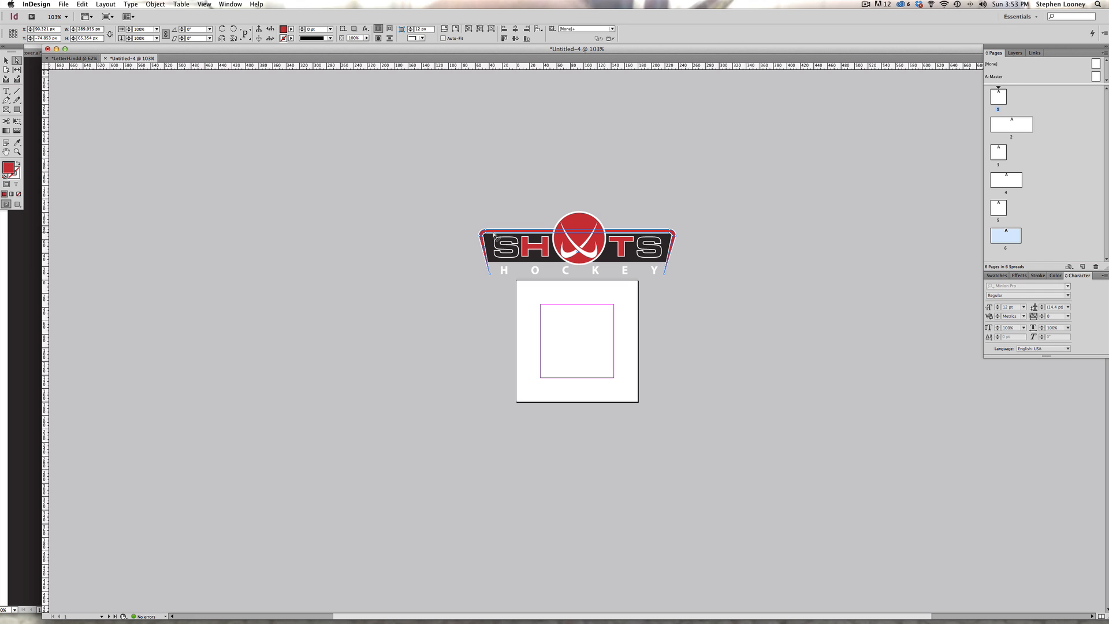
drag(493, 231, 489, 157)
key(super+z)
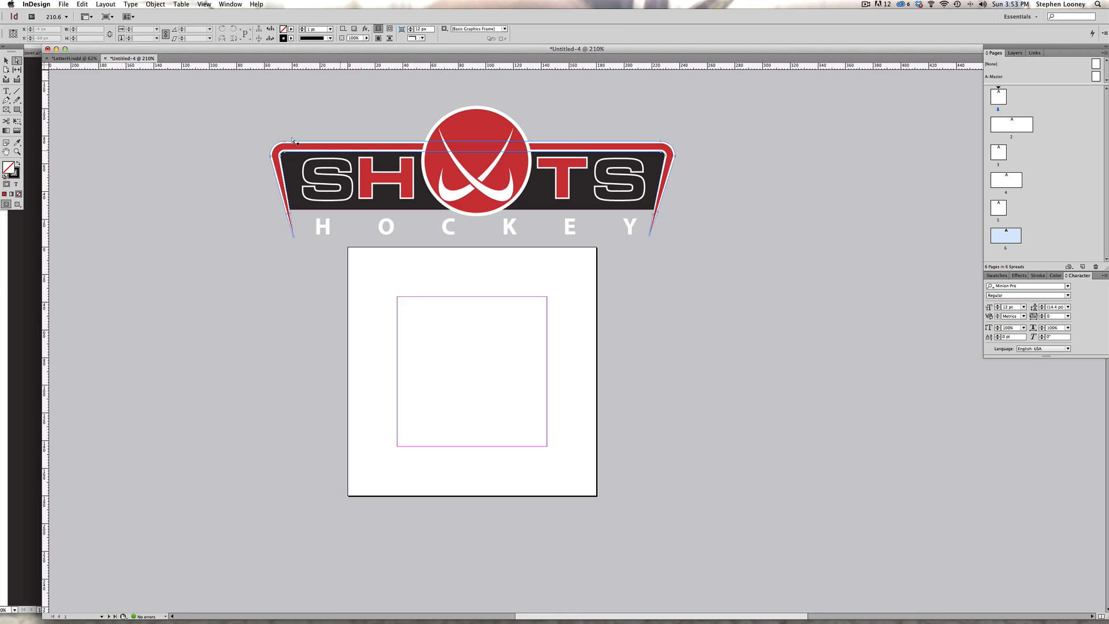
Move the logo's red border and its dark background panel separately down onto page 1
scroll(292, 140, up, 2)
scroll(292, 140, left, 1)
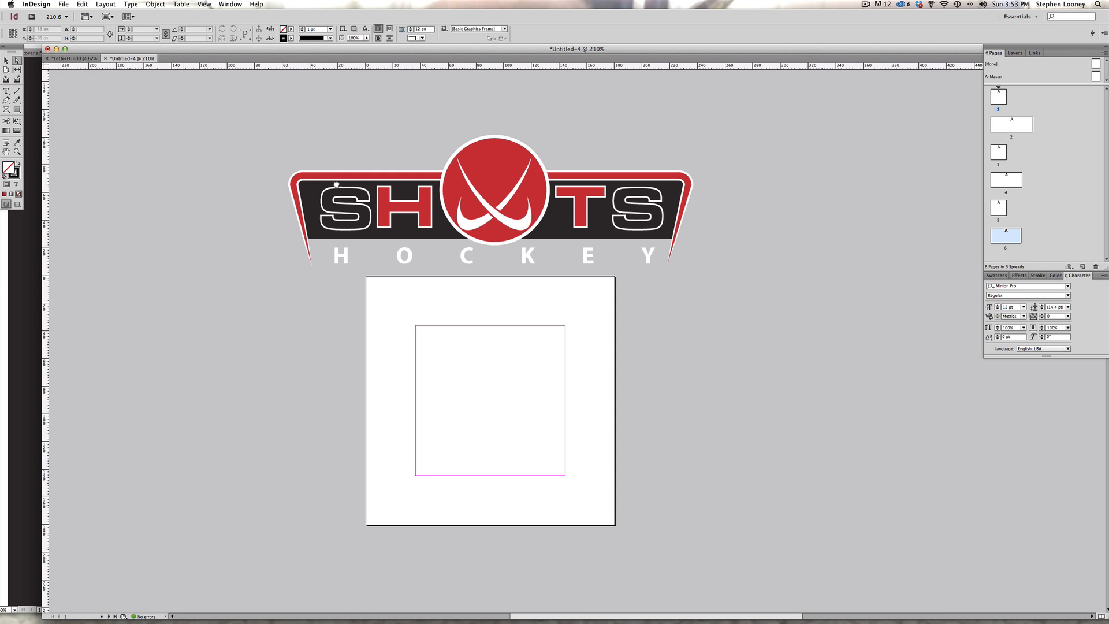
drag(333, 175, 355, 385)
drag(252, 131, 314, 477)
Delete the logo's lettering and white border trim, keeping the round emblem, red border and dark panel
click(314, 262)
drag(279, 116, 427, 287)
key(Delete)
key(Delete)
drag(716, 318, 568, 138)
key(Delete)
drag(560, 276, 455, 249)
key(Delete)
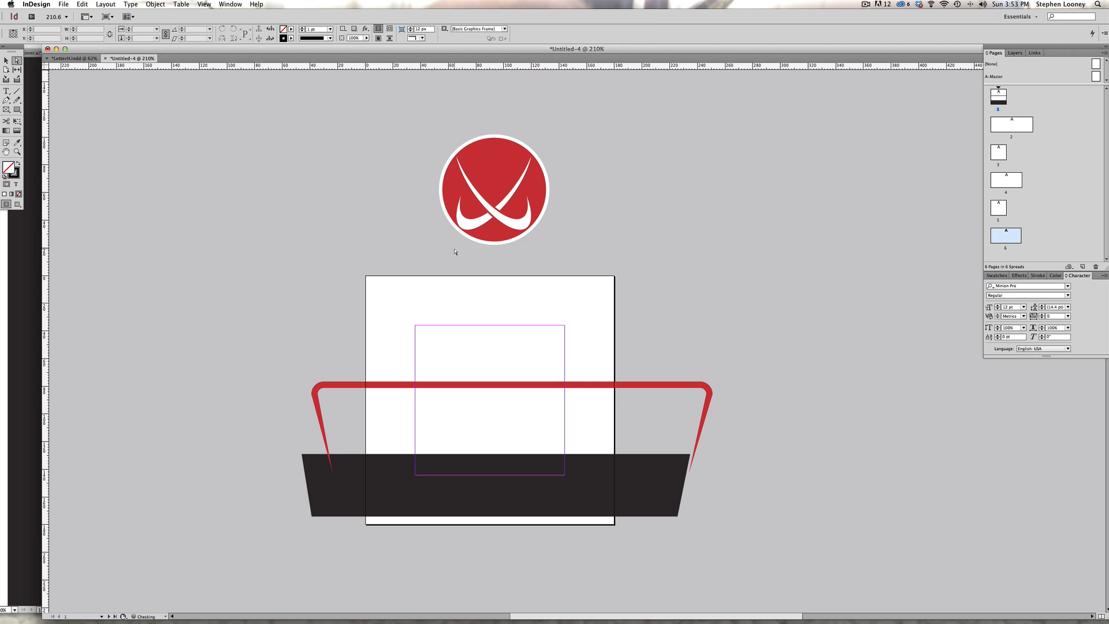
Select the remaining logo artwork as a whole and ungroup it
click(5, 60)
alt+super+click(485, 345)
drag(347, 344, 860, 585)
drag(878, 542, 608, 488)
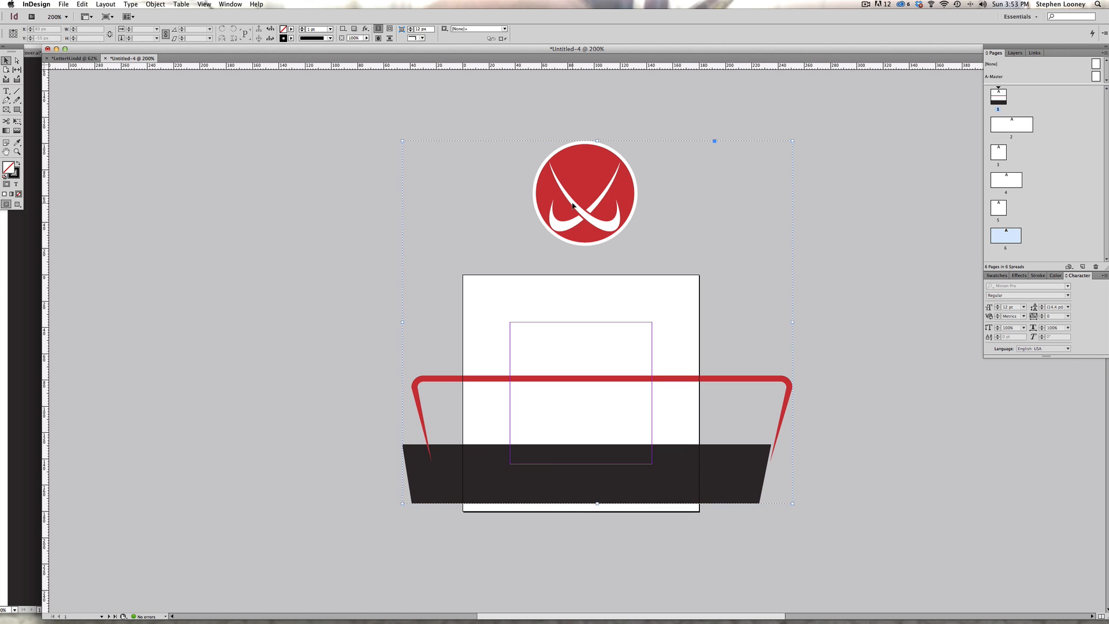
right_click(546, 188)
click(420, 149)
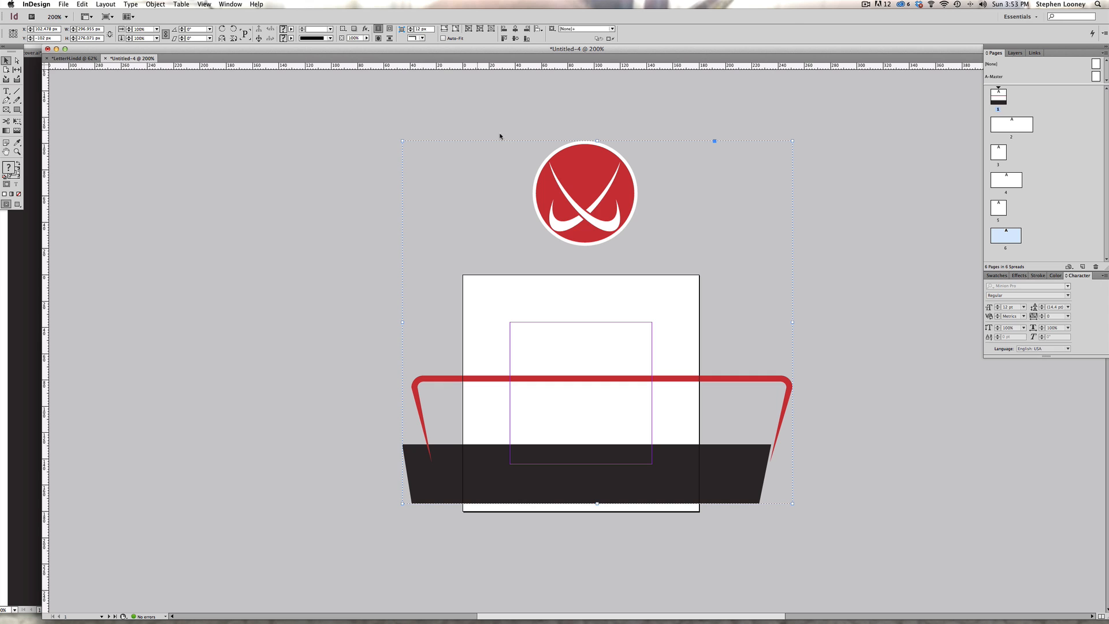
right_click(547, 178)
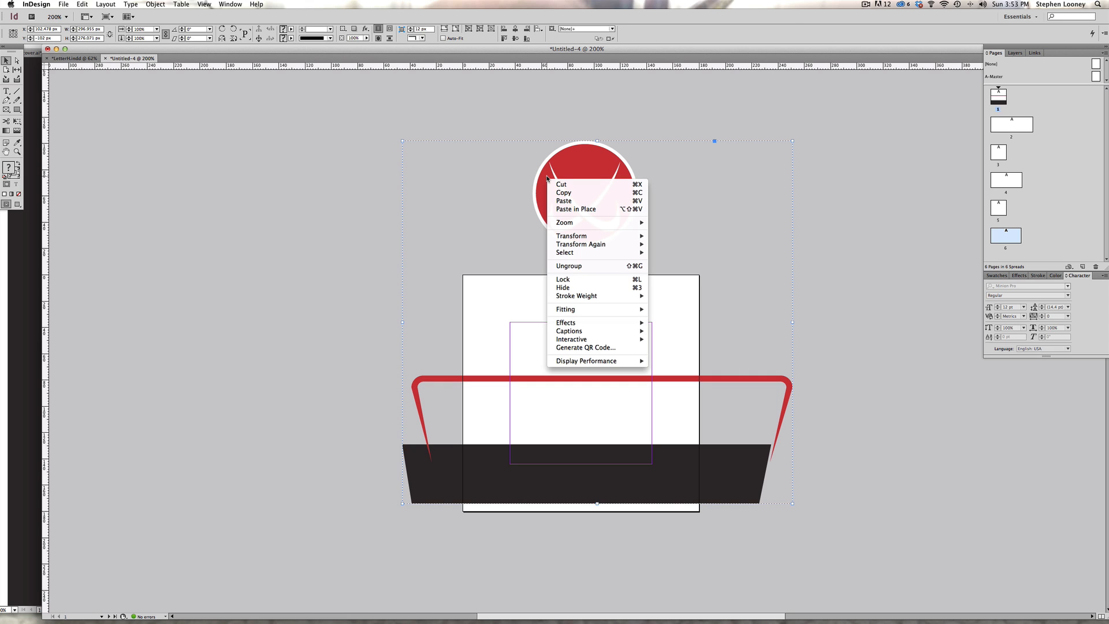
click(576, 267)
click(809, 250)
Move the red border above the emblem and the dark panel below page 1, and hide the guides
alt+super+click(614, 338)
drag(563, 373, 549, 111)
drag(471, 440, 497, 521)
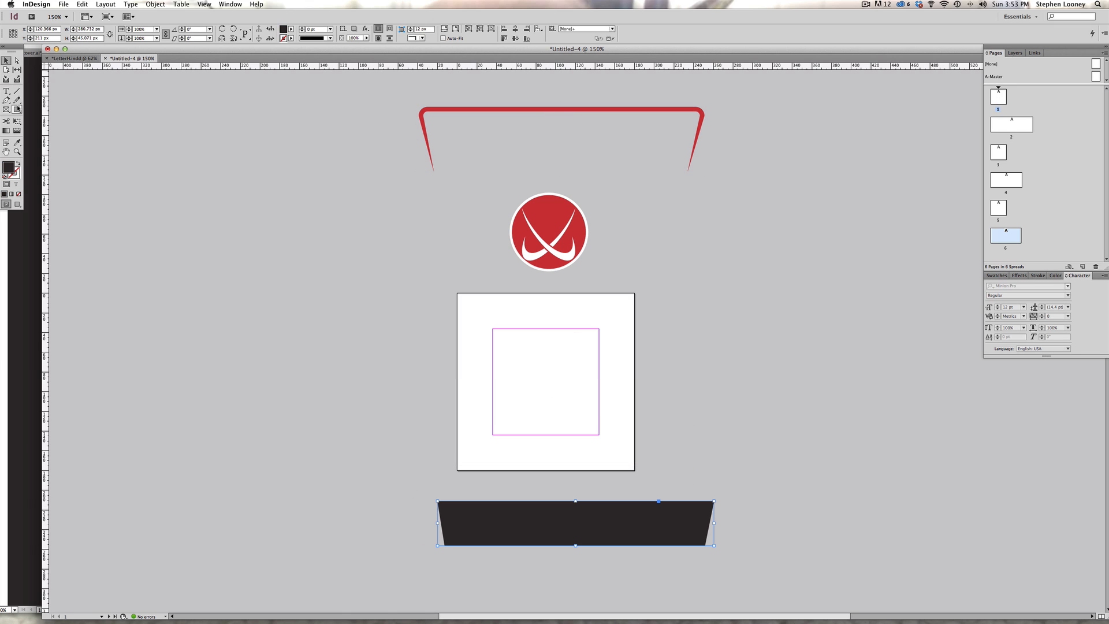
key(super+semicolon)
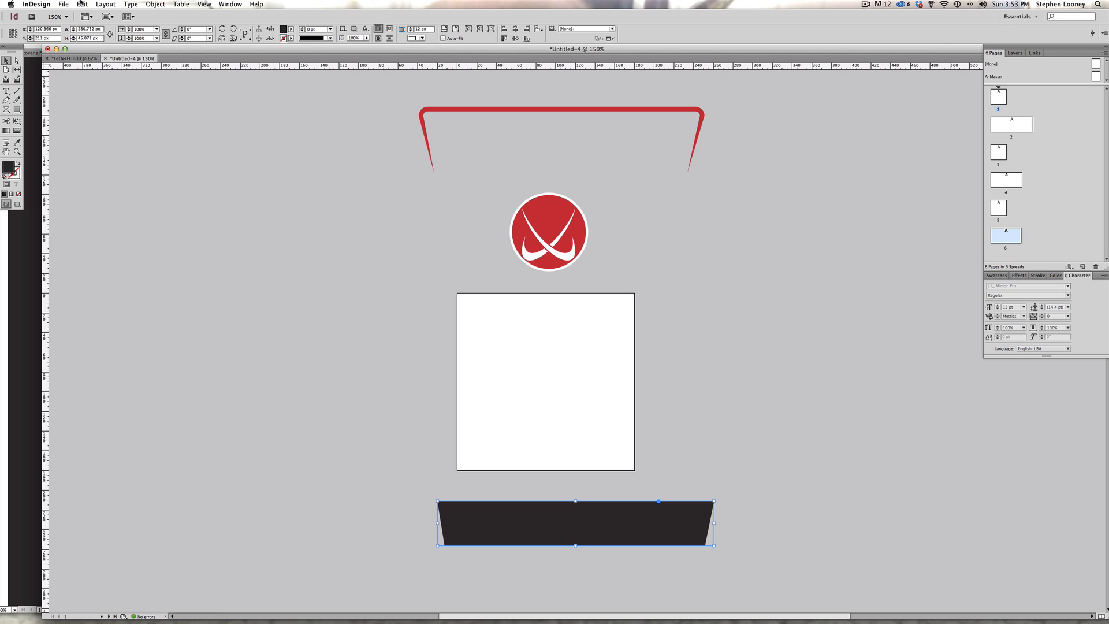
Draw a black-filled rectangle without stroke across page 1's upper half, about 179 px wide and 86.5 px high
click(17, 110)
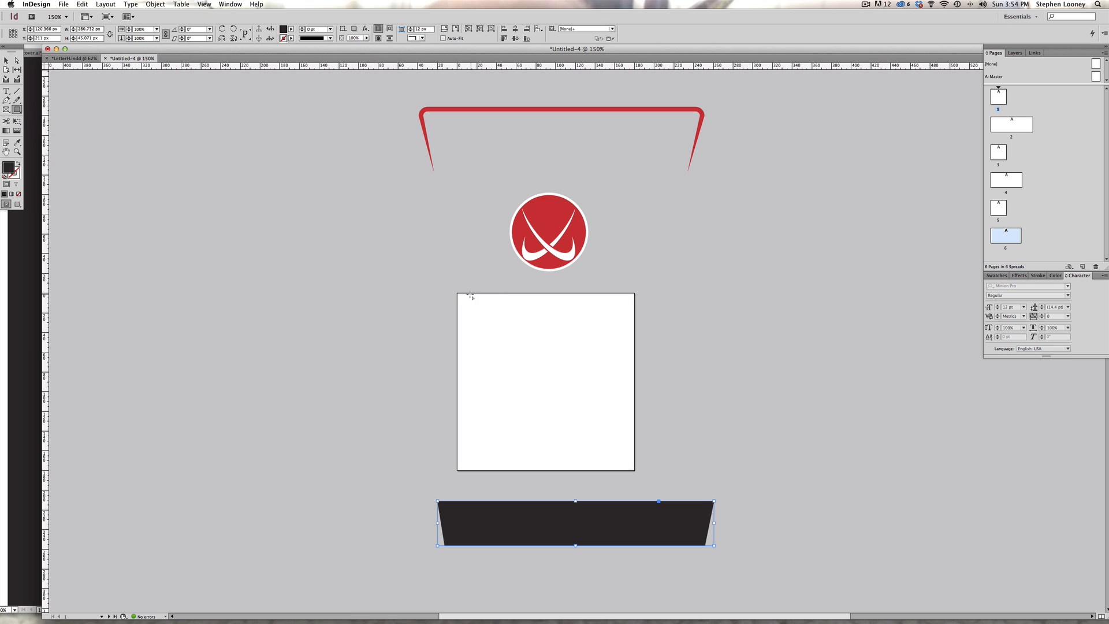
drag(459, 296, 635, 375)
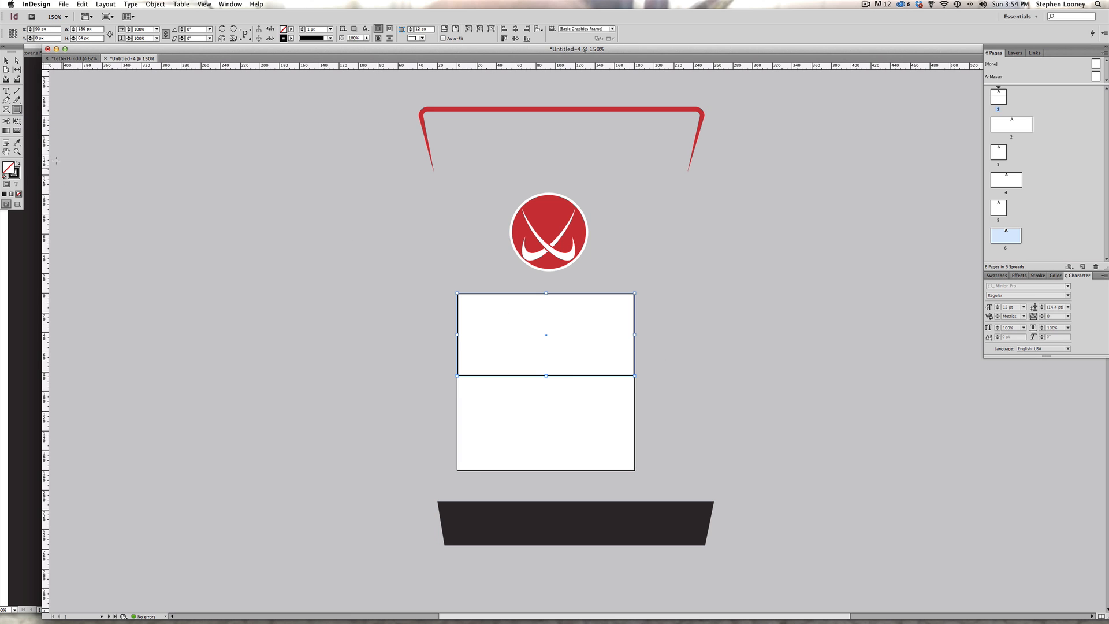
click(17, 164)
click(6, 60)
drag(546, 377, 547, 380)
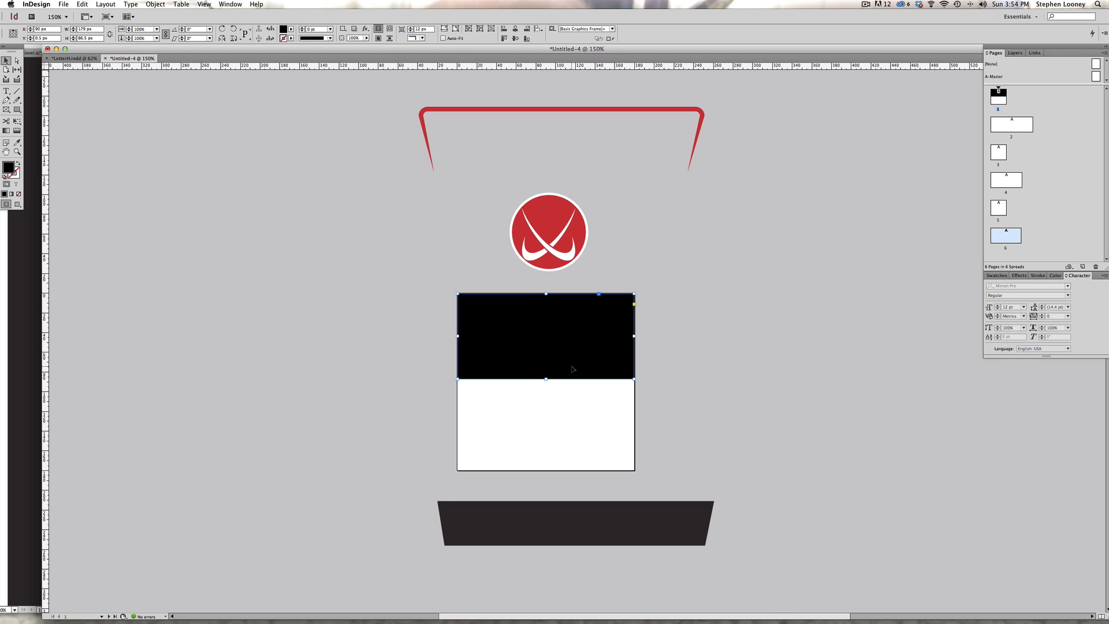
Paste a copy of the black rectangle in place and flip it downward to cover page 1's lower half
scroll(679, 373, up, 5)
scroll(679, 373, left, 3)
shift+click(641, 385)
click(105, 4)
mouse_move(82, 4)
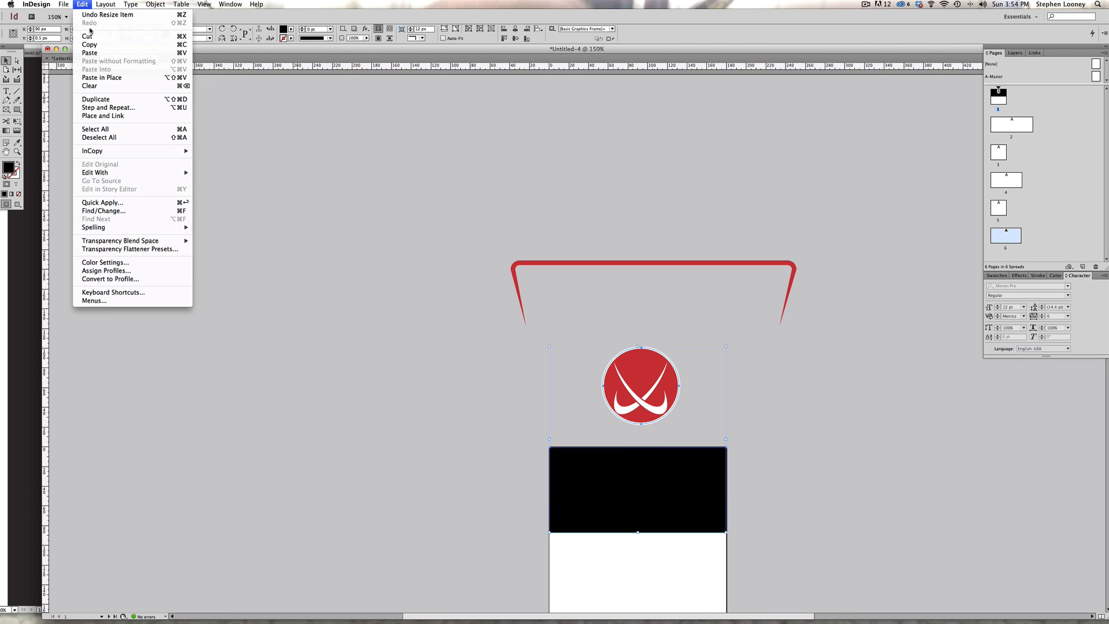
click(101, 77)
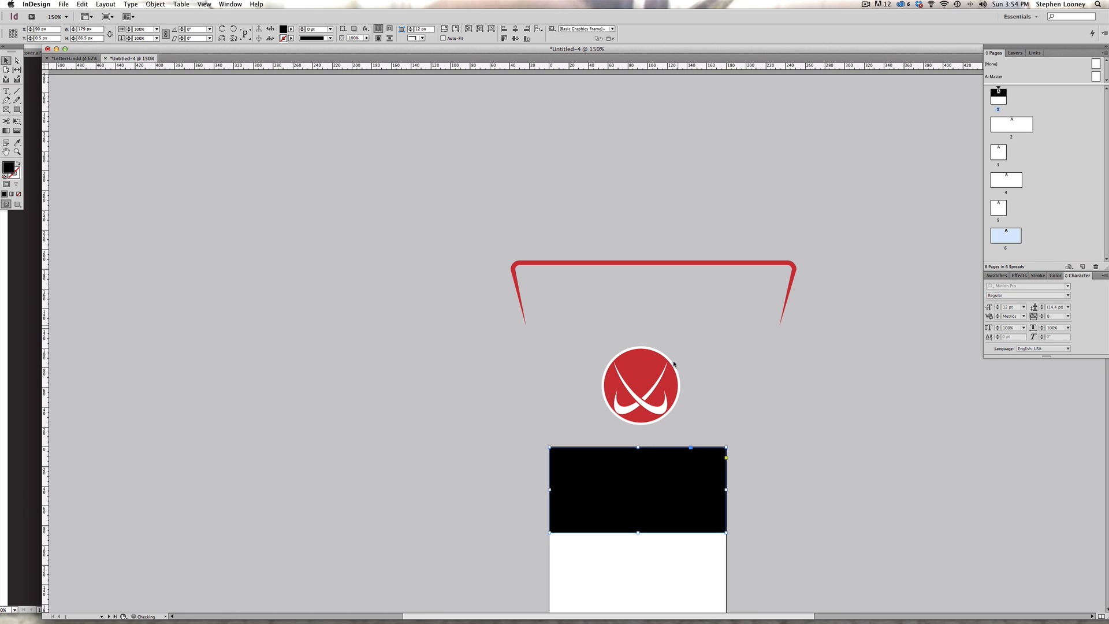
drag(669, 492, 610, 300)
drag(588, 243, 585, 423)
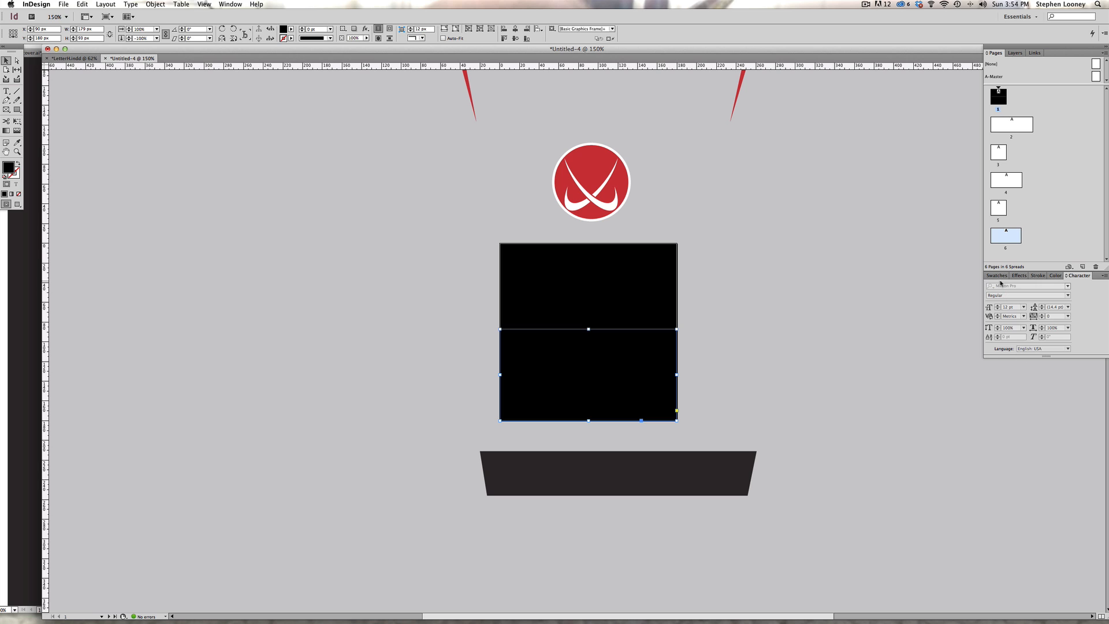
Lighten the lower rectangle to about an 85% black tint and lower its upper edge to make it 86.5 px high
click(998, 276)
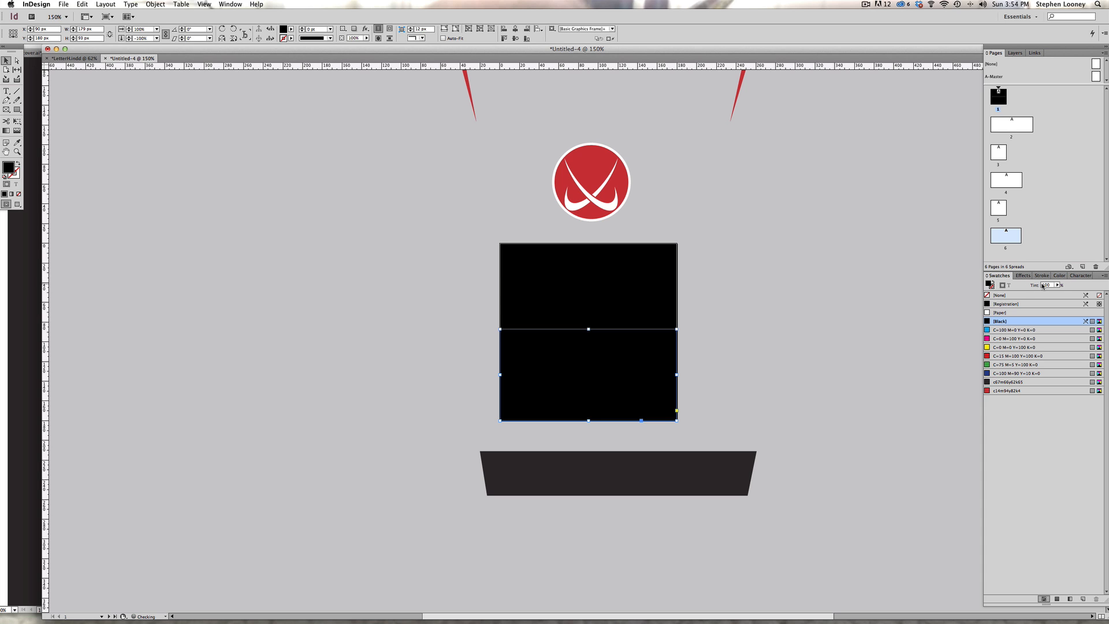
click(1058, 276)
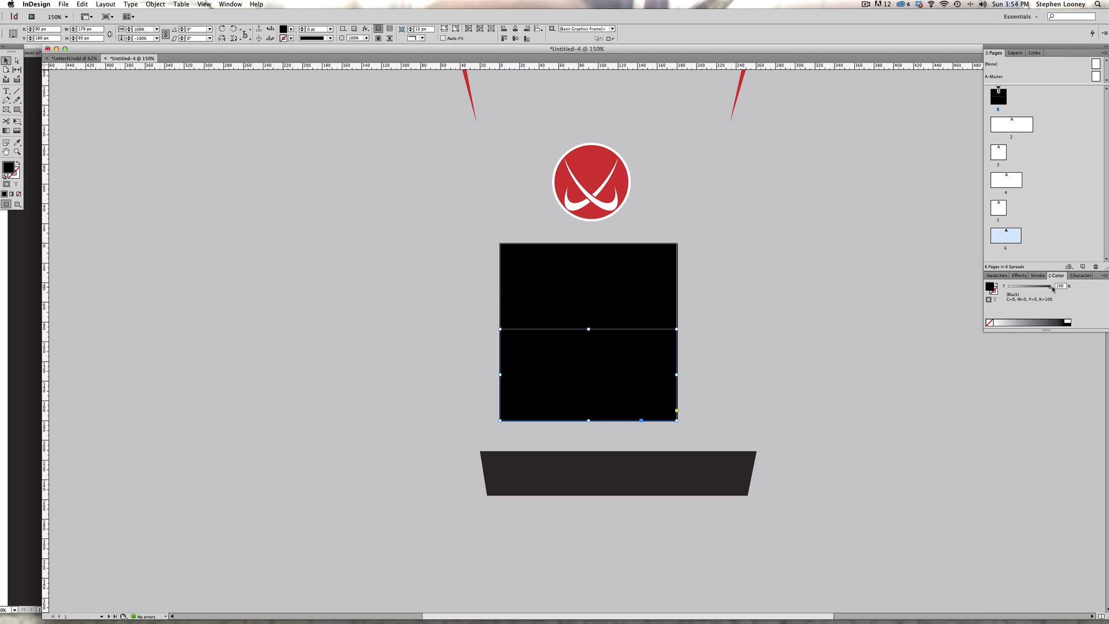
drag(1051, 288, 1044, 289)
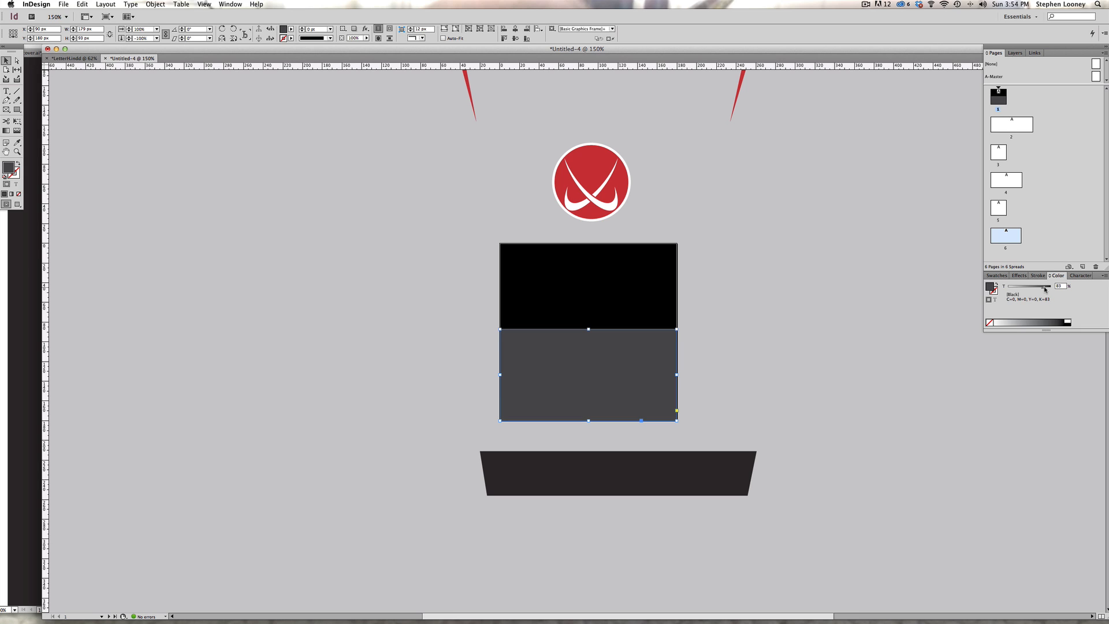
drag(589, 330, 589, 335)
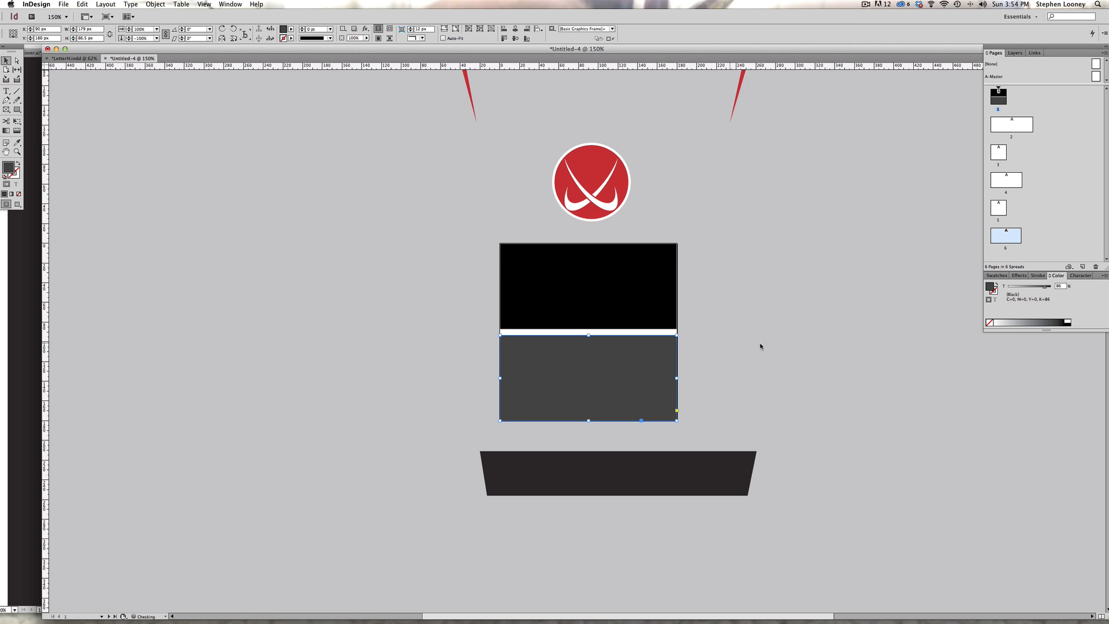
Lower the bottom edge of page 1's black rectangle to make it 89.5 px high
click(760, 346)
drag(449, 223, 697, 449)
key(a)
click(520, 340)
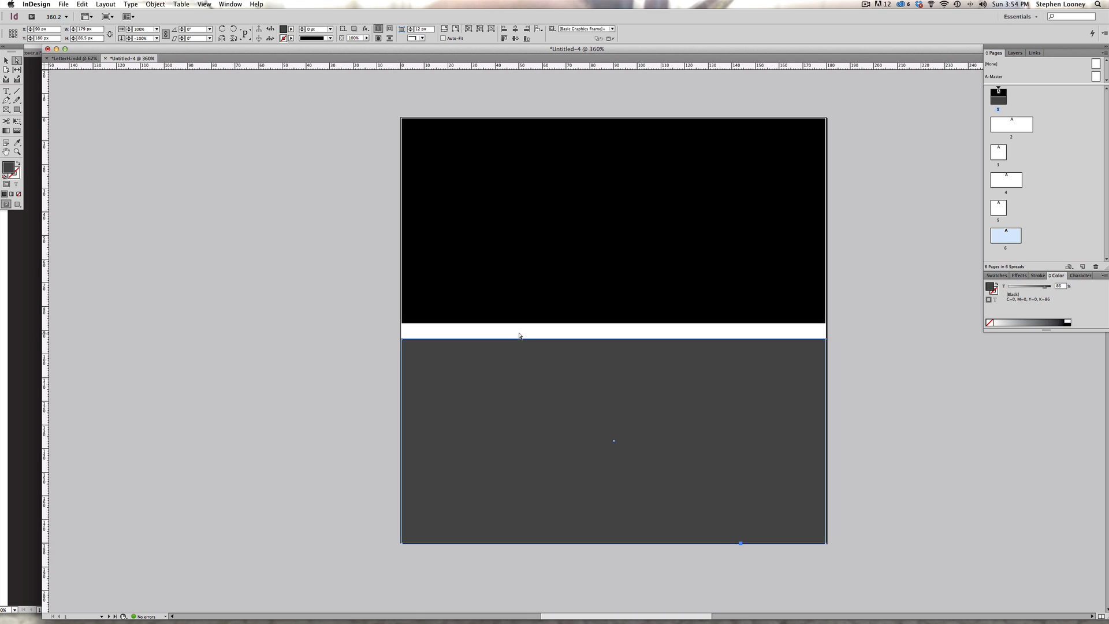
drag(516, 323, 517, 330)
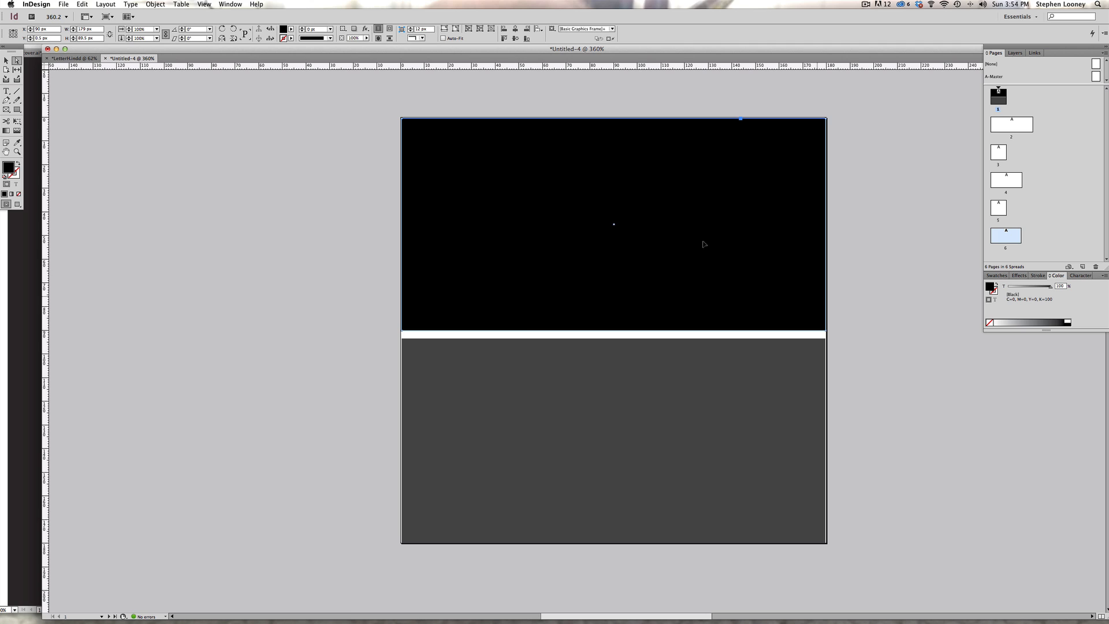
Nudge the black rectangle against page 1's upper-left corner
click(6, 61)
click(306, 138)
drag(350, 107, 530, 234)
click(466, 193)
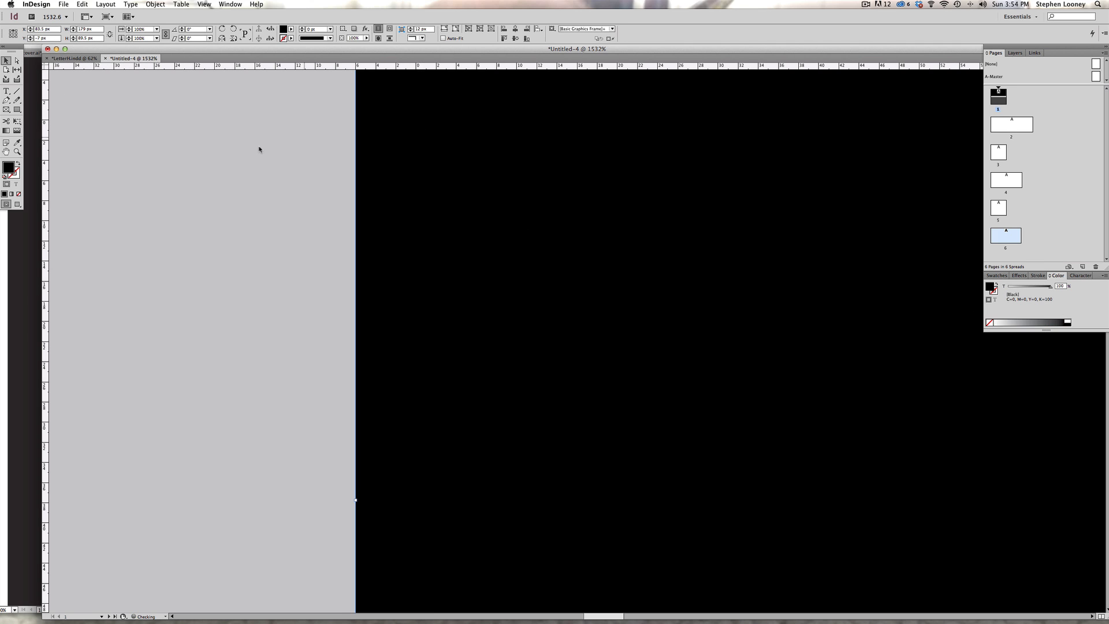
drag(421, 125, 415, 119)
Extend the black rectangle's right edge to the right edge of page 1
alt+super+click(744, 303)
alt+super+click(747, 305)
alt+super+click(747, 304)
alt+super+click(748, 305)
drag(690, 329, 742, 378)
key(a)
click(636, 327)
drag(503, 303, 512, 302)
click(554, 530)
alt+super+click(552, 530)
alt+super+click(553, 529)
alt+super+click(552, 530)
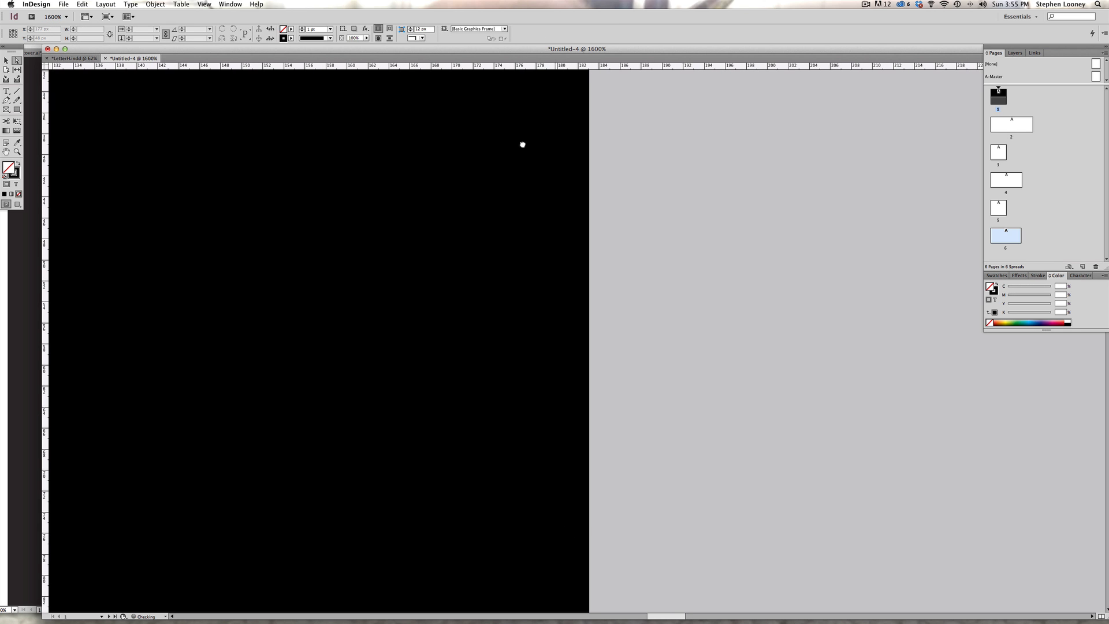
Extend the dark gray rectangle's left edge to the left edge of page 1
scroll(537, 231, down, 10)
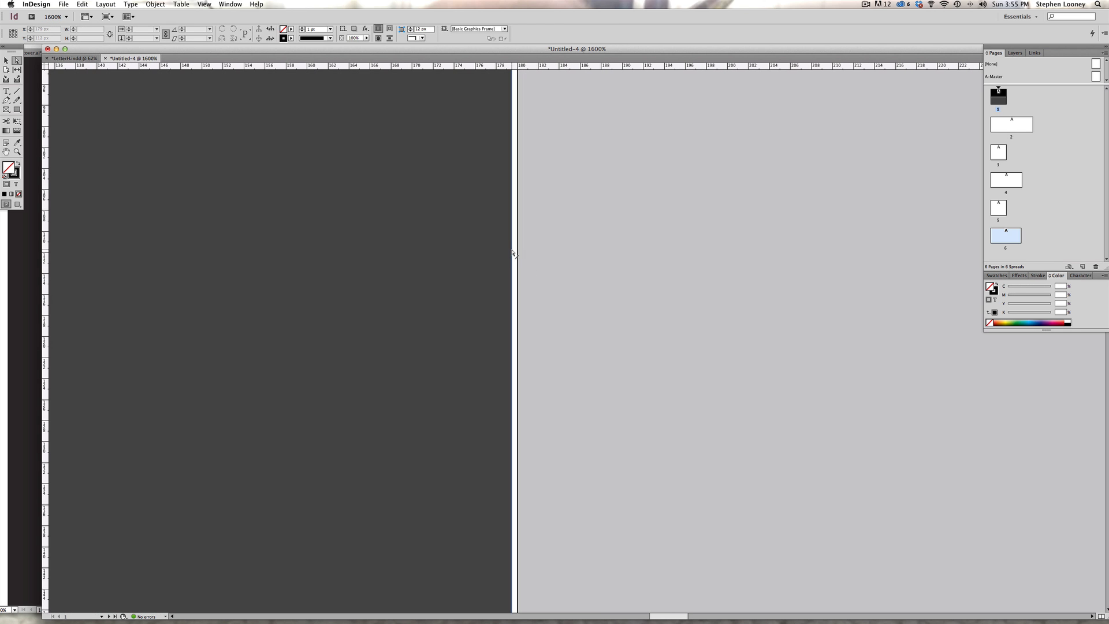
alt+super+click(470, 491)
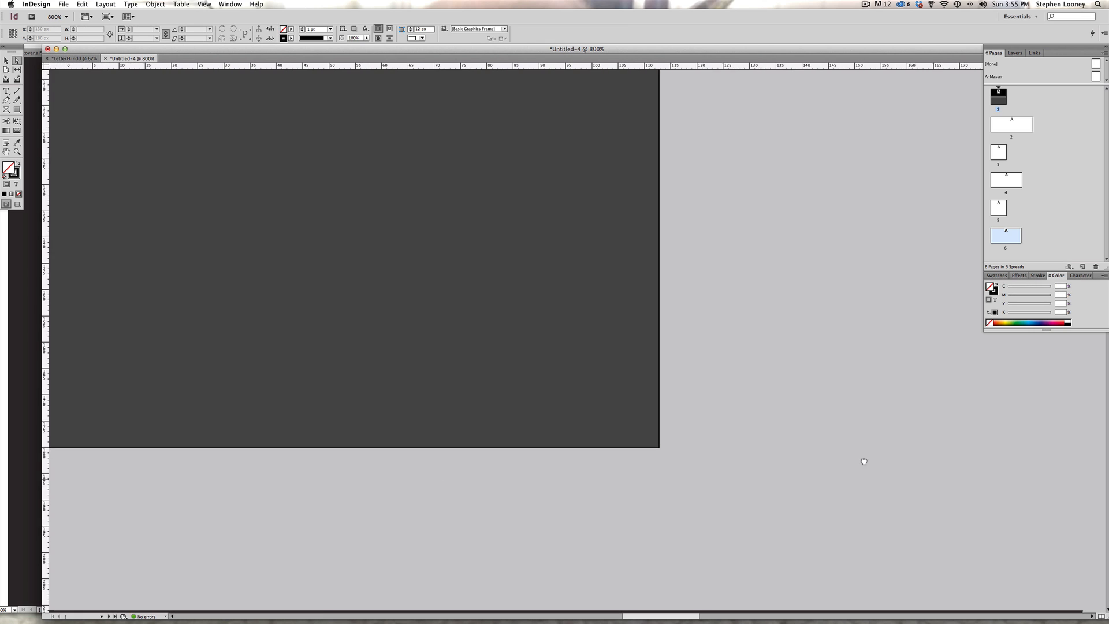
scroll(237, 404, left, 15)
click(280, 330)
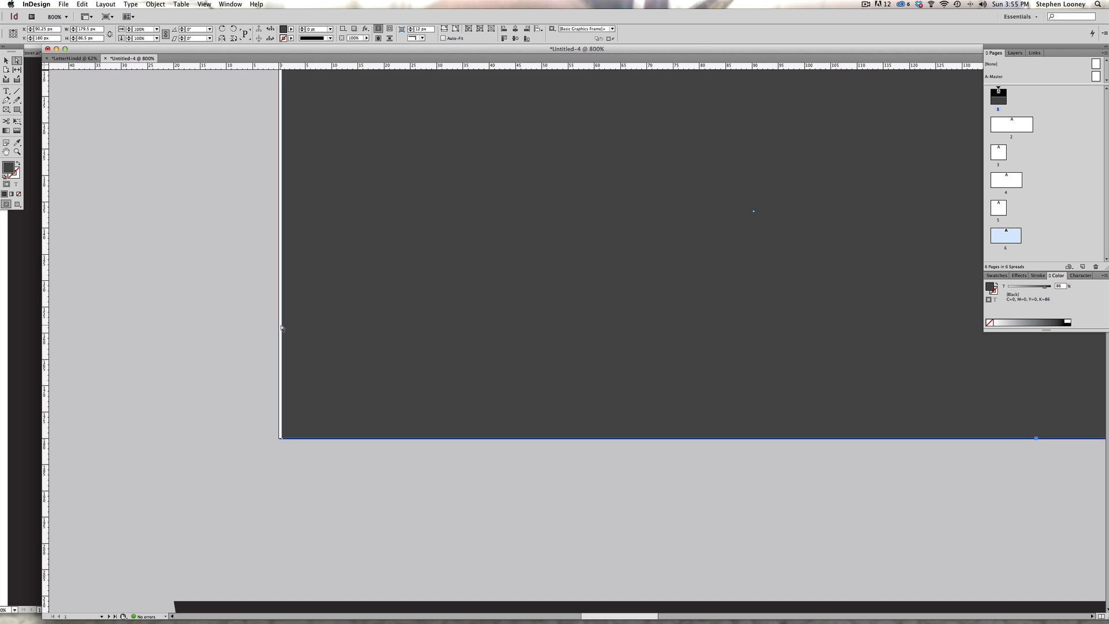
drag(283, 323, 280, 324)
click(270, 326)
Extend the dark gray rectangle's right edge to the right edge of page 1
alt+super+click(439, 305)
alt+super+click(439, 304)
alt+super+click(439, 304)
alt+super+click(549, 294)
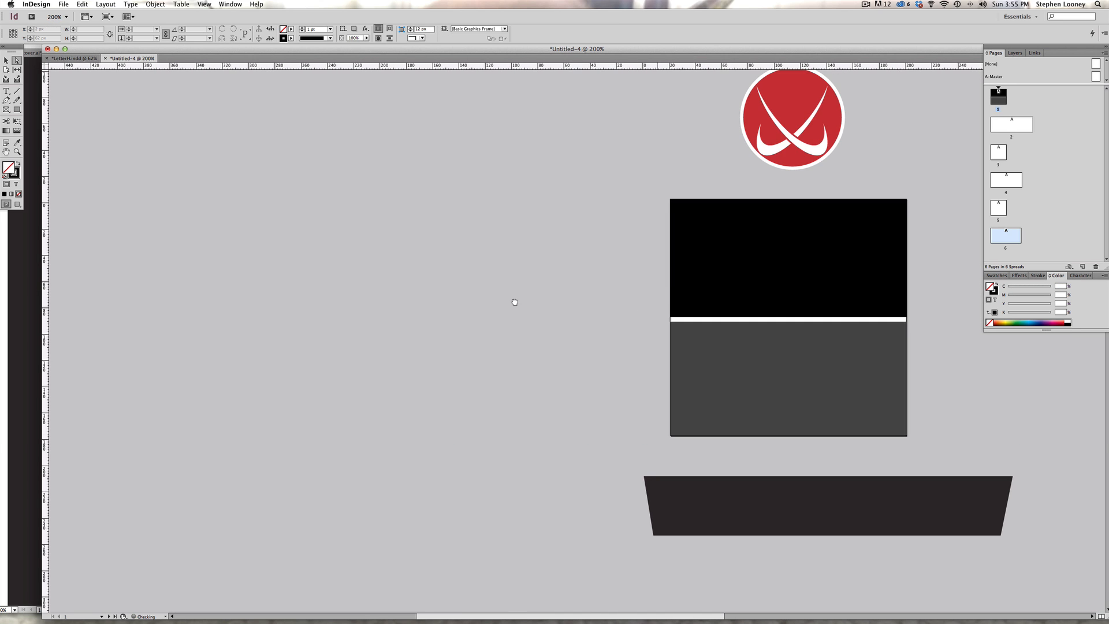
scroll(564, 292, right, 10)
drag(594, 364, 621, 388)
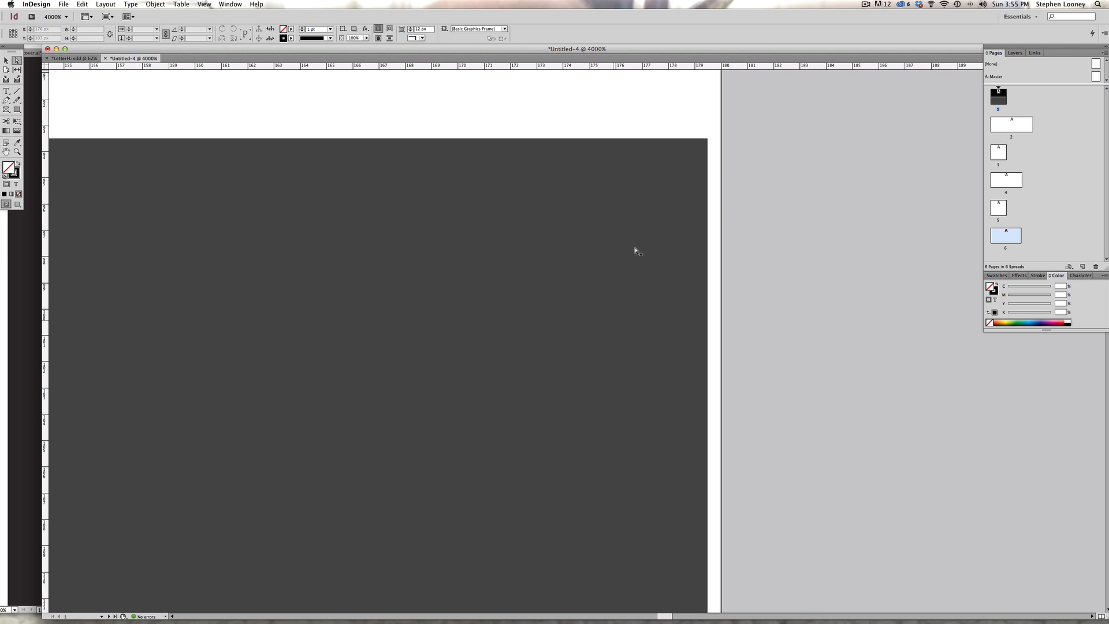
click(708, 155)
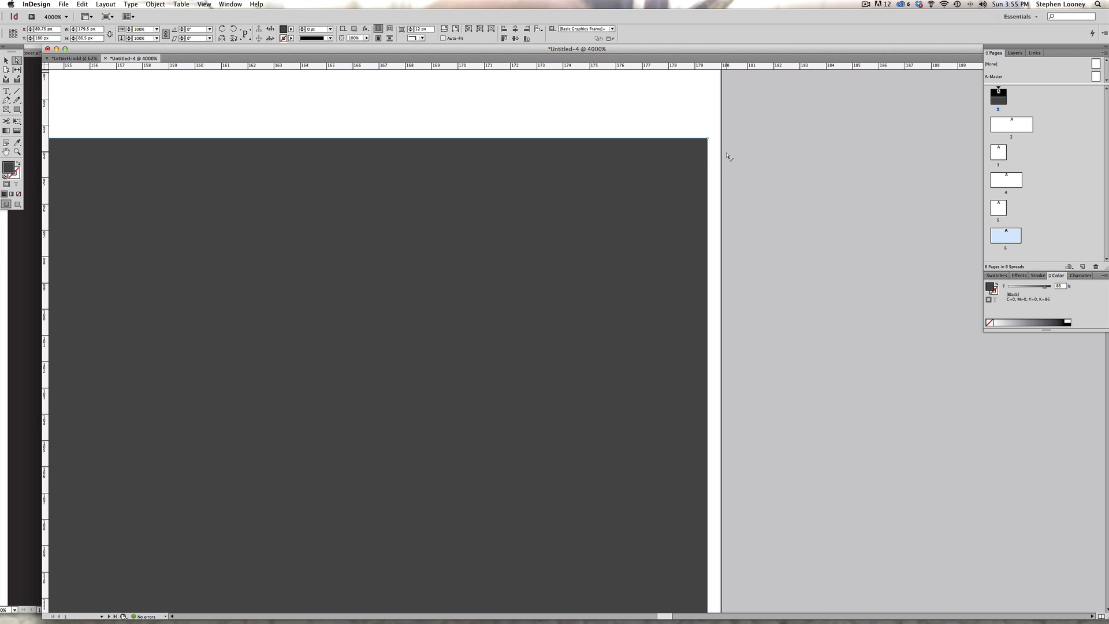
drag(708, 155, 720, 156)
click(745, 161)
Move the red hockey-stick emblem from above page 1 down to the middle of the page
alt+super+click(458, 339)
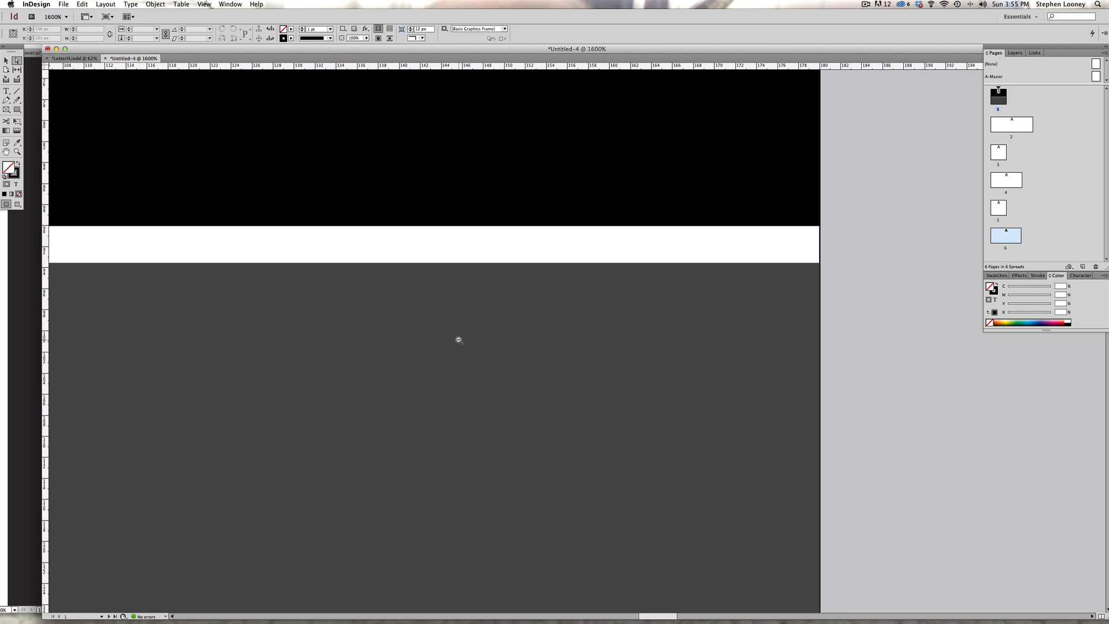
alt+super+click(458, 339)
alt+super+click(458, 339)
alt+super+click(459, 339)
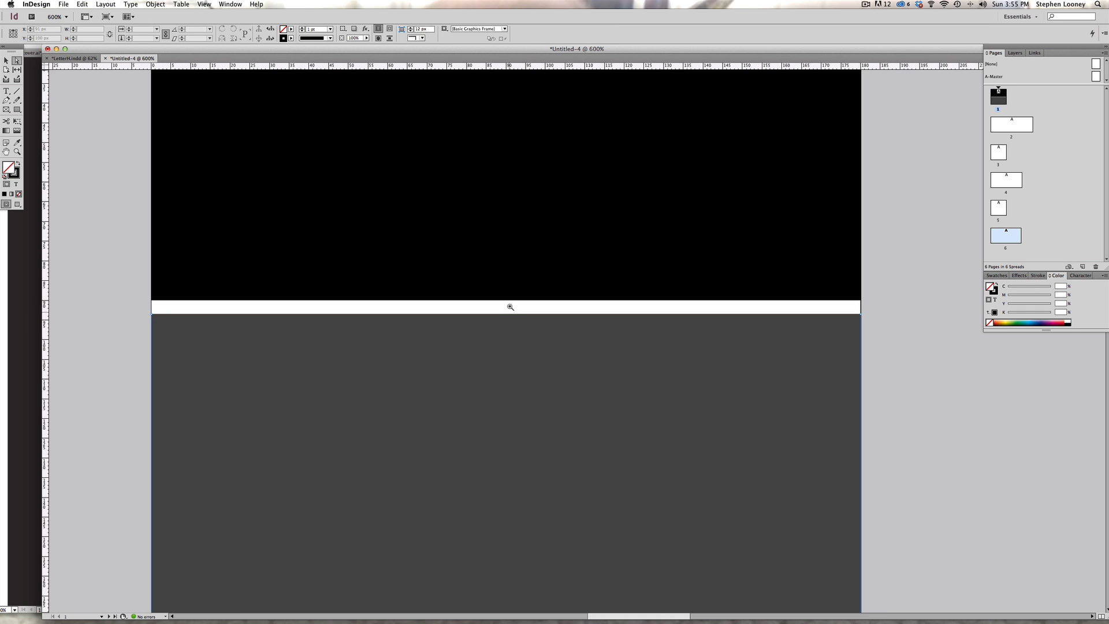
alt+super+click(511, 296)
alt+super+click(511, 297)
drag(480, 289, 268, 338)
key(v)
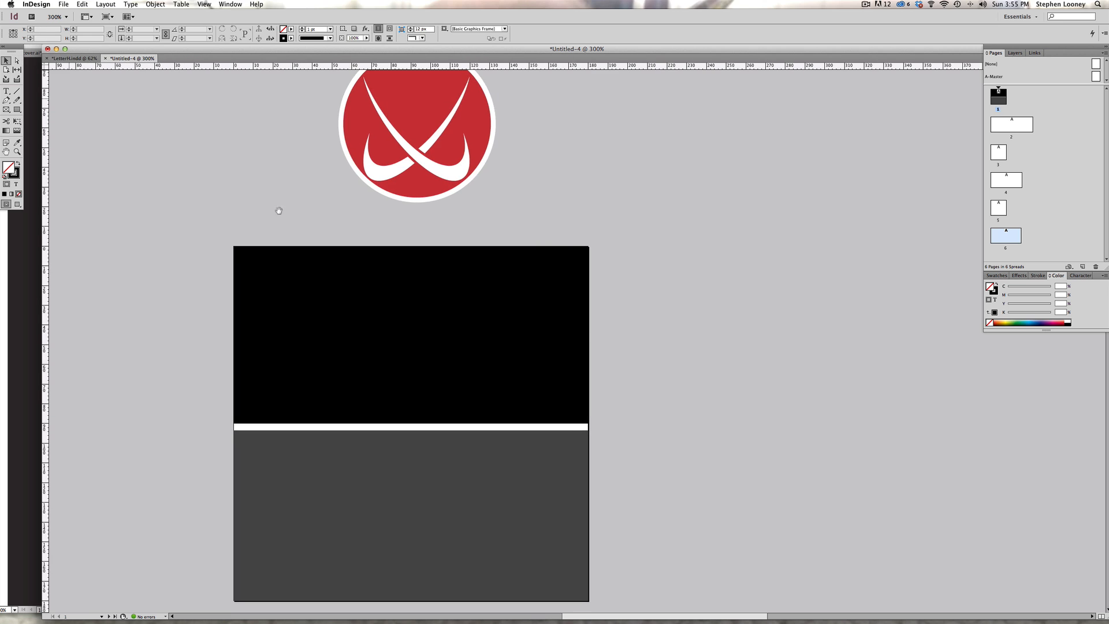
alt+super+click(384, 255)
key(super+equal)
drag(483, 125, 729, 293)
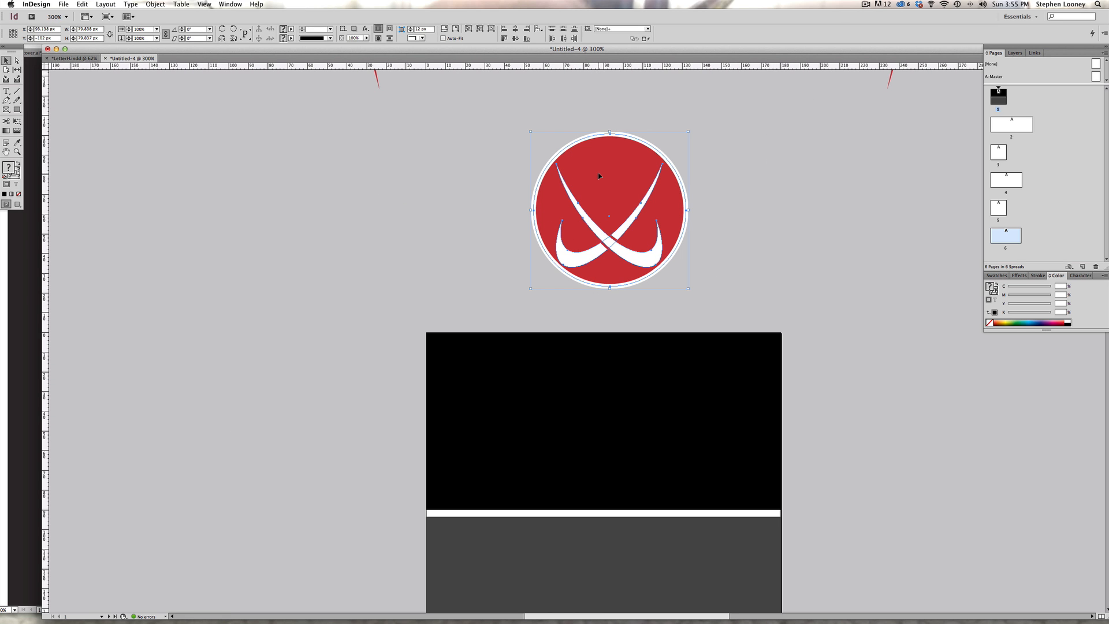
drag(598, 175, 594, 482)
Bring the emblem to the front of the rectangles and center it horizontally on the page
alt+super+click(602, 456)
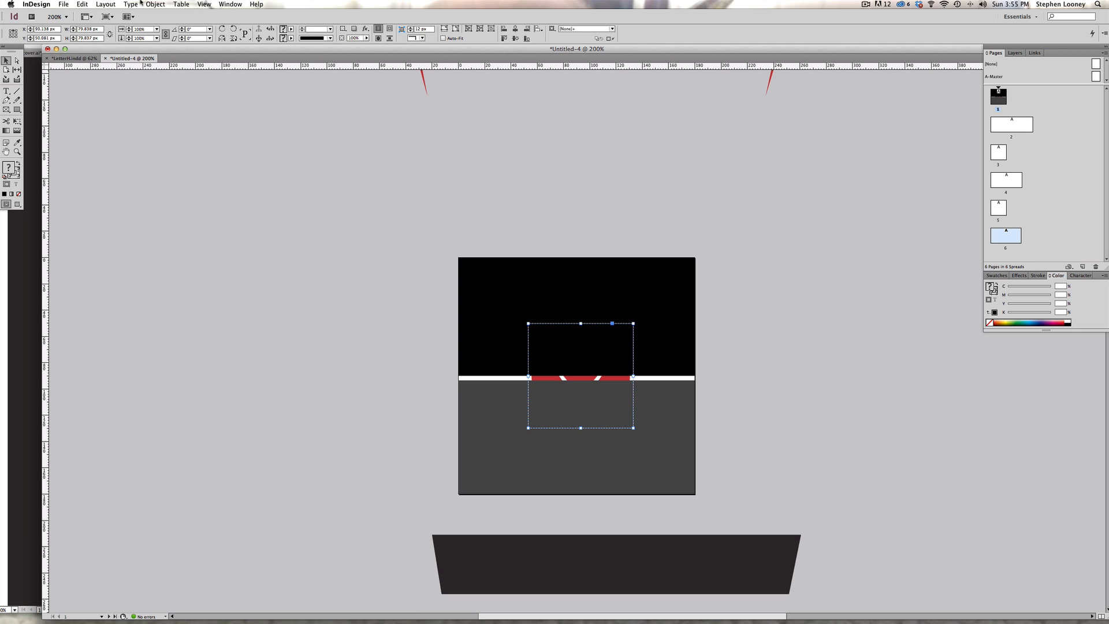
click(155, 4)
mouse_move(173, 30)
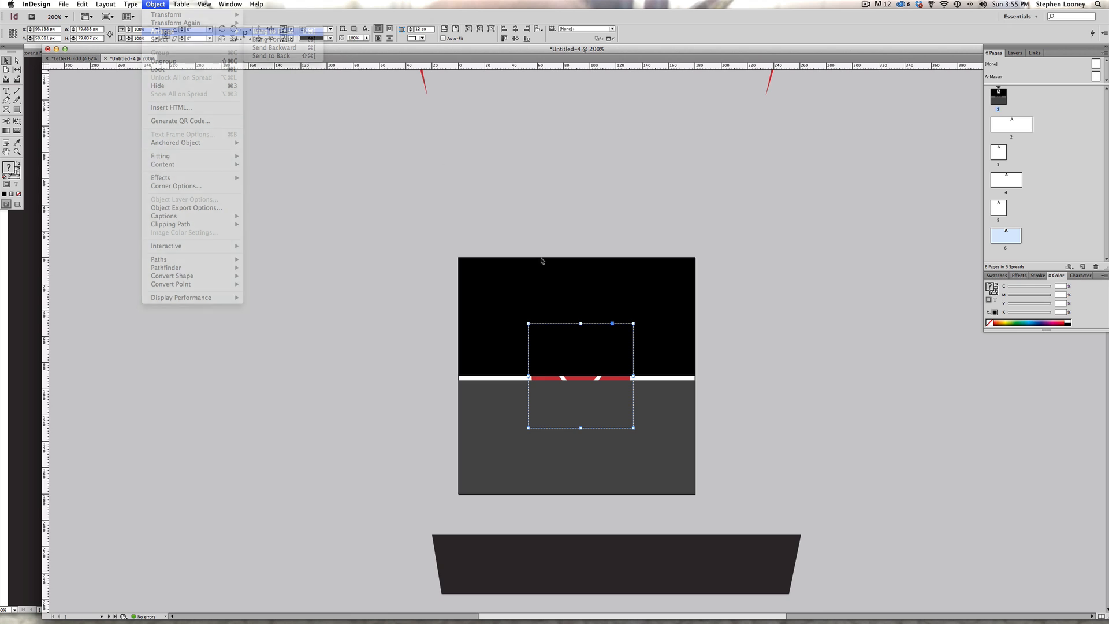
drag(583, 363, 579, 364)
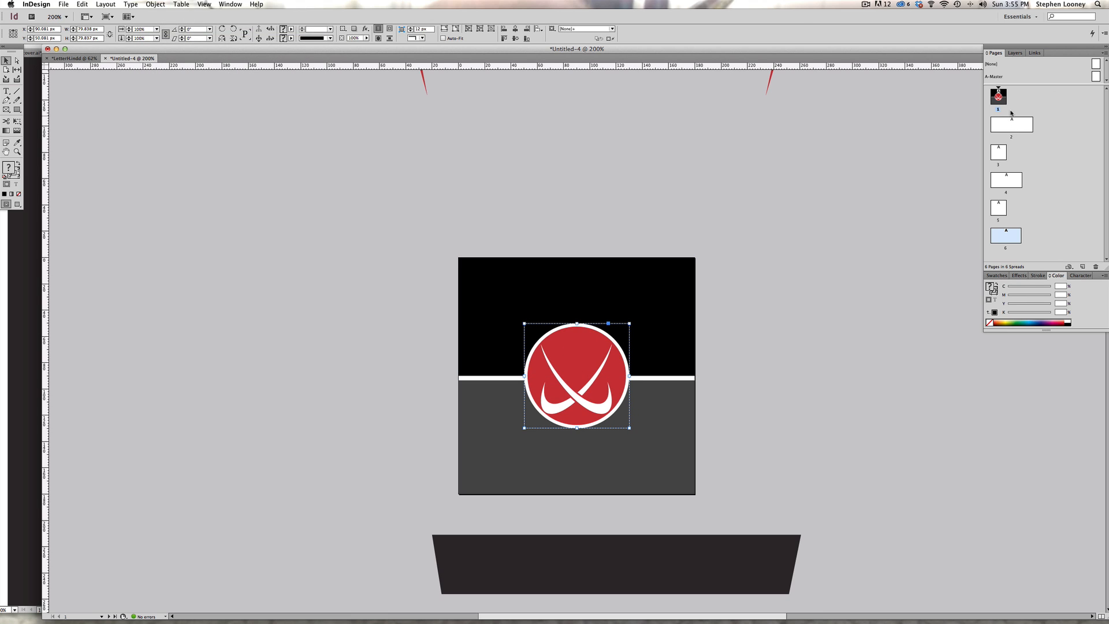
click(1068, 266)
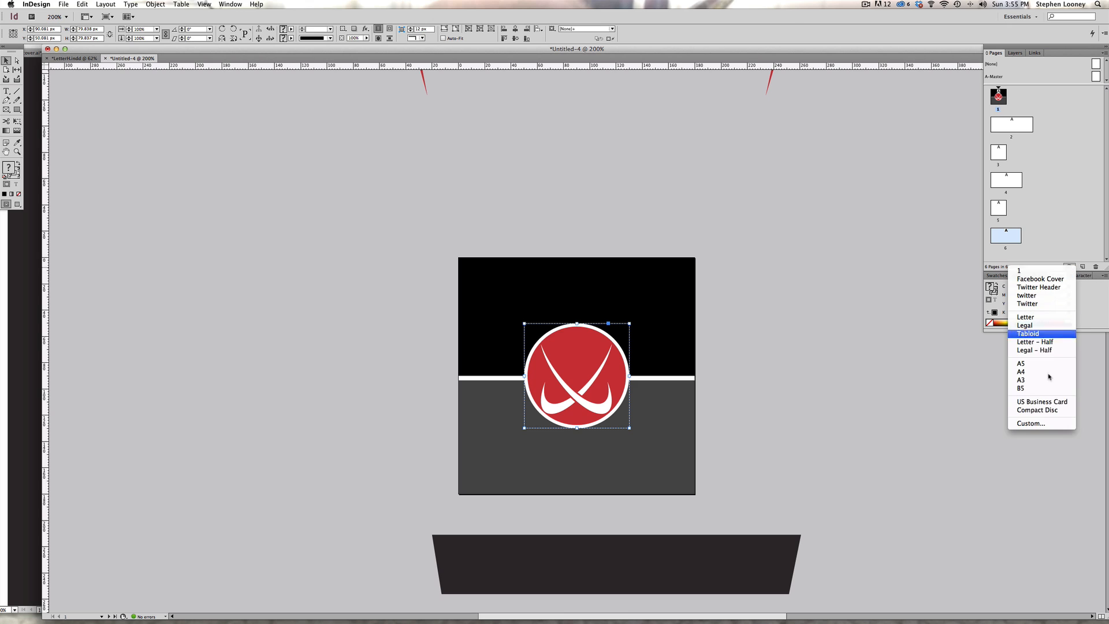
click(1033, 426)
key(Escape)
click(900, 189)
click(1068, 266)
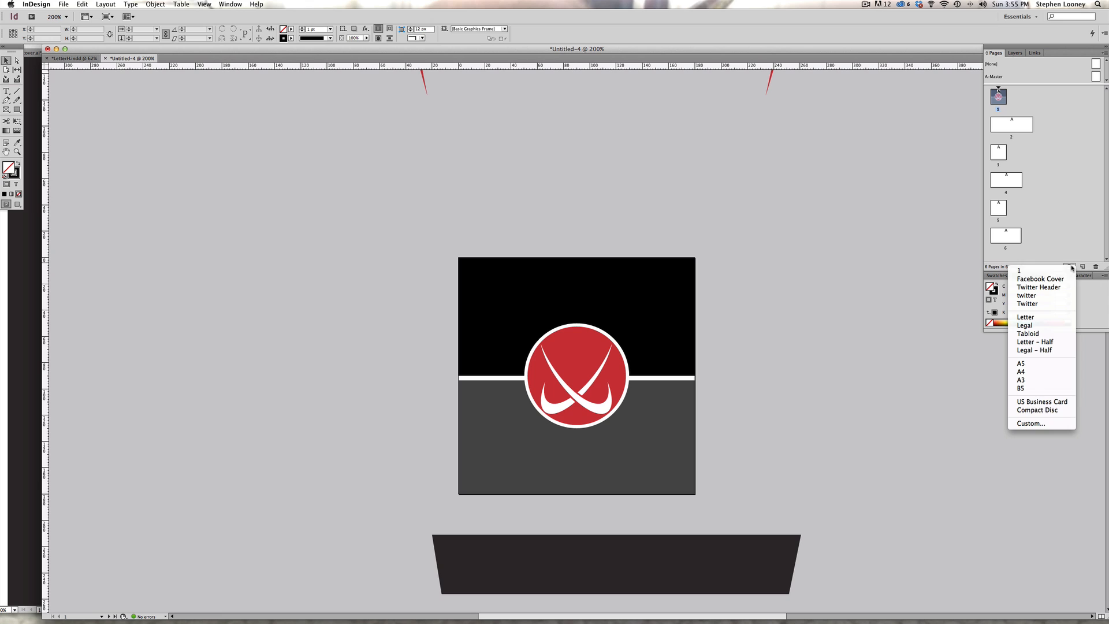
click(1031, 424)
key(Escape)
Set the emblem's reference point to its center and its position to X 90 px and Y 90 px
click(574, 373)
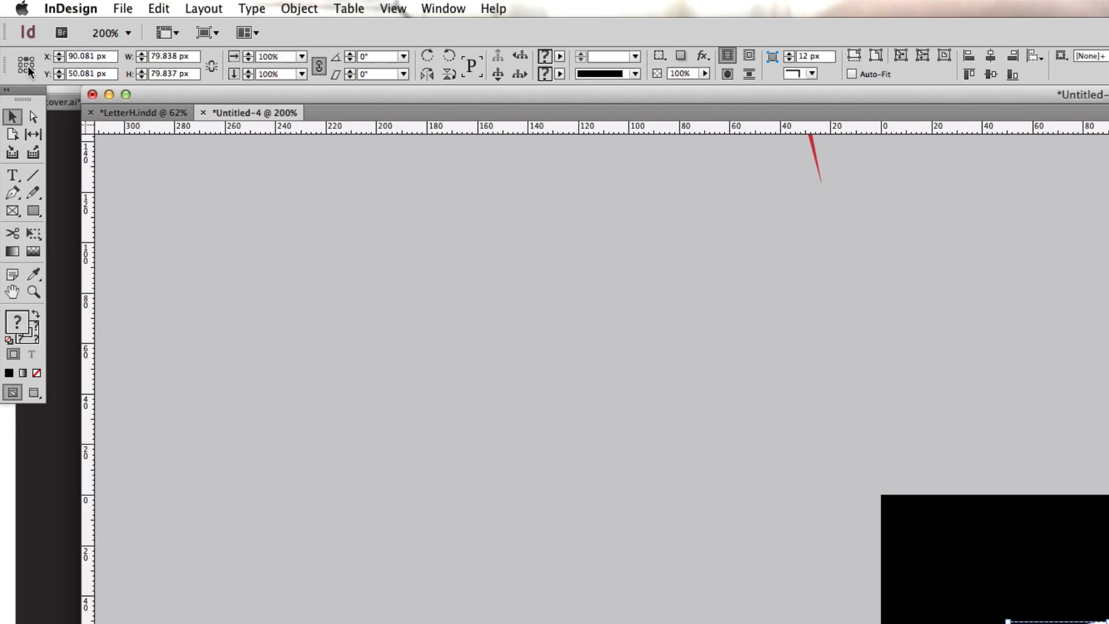
click(26, 67)
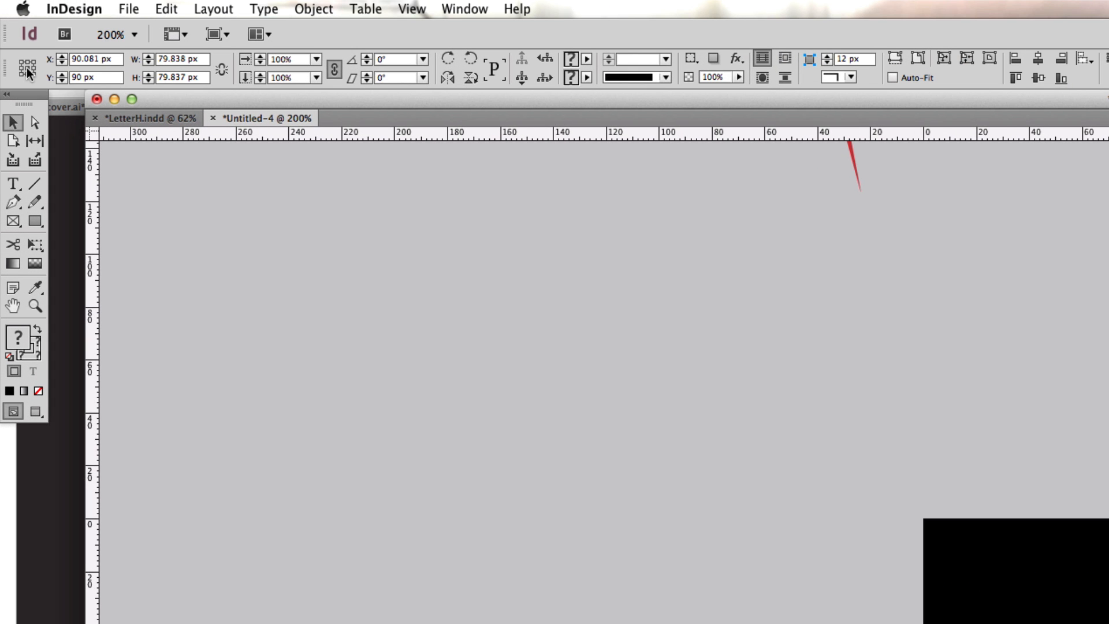
click(110, 60)
text(90)
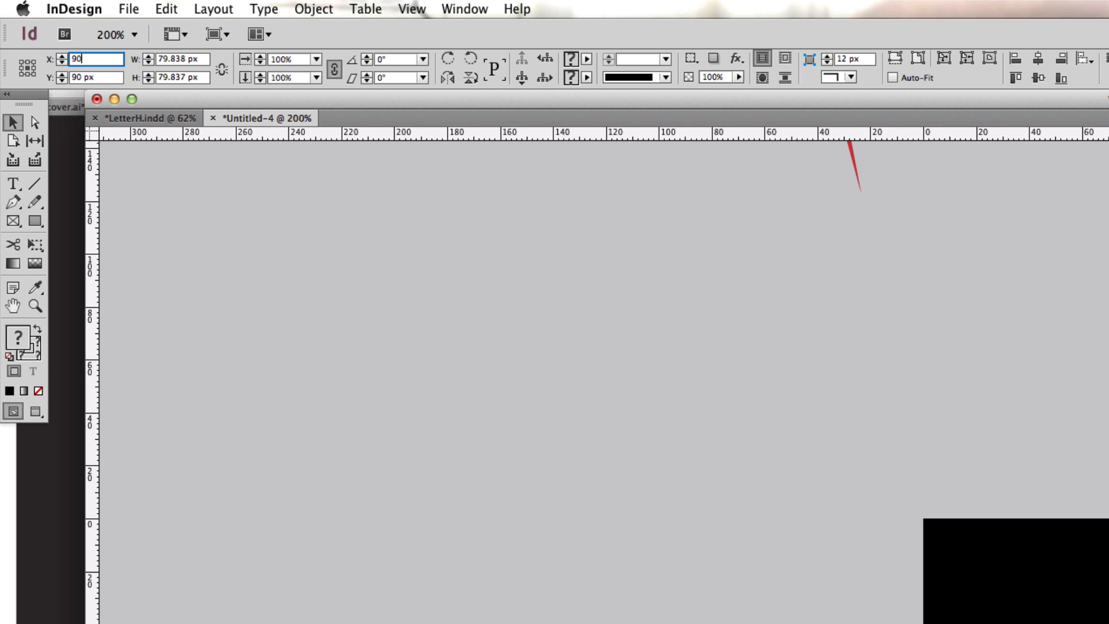
key(Tab)
text(90)
click(423, 292)
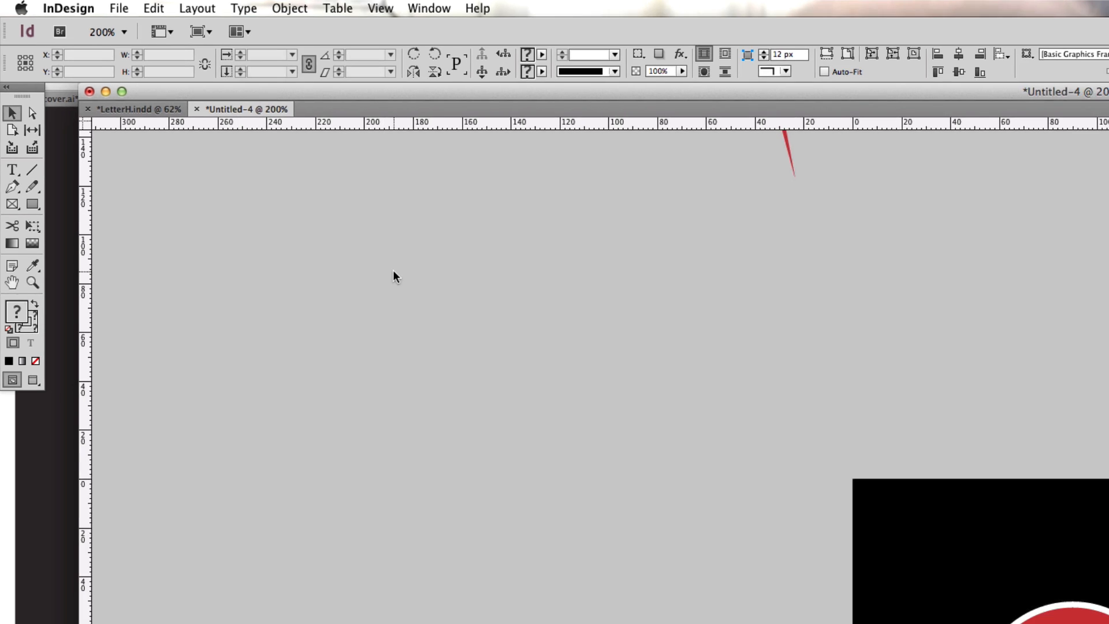
Scale the emblem up proportionally from its center with Free Transform to about 142 px in diameter
click(598, 365)
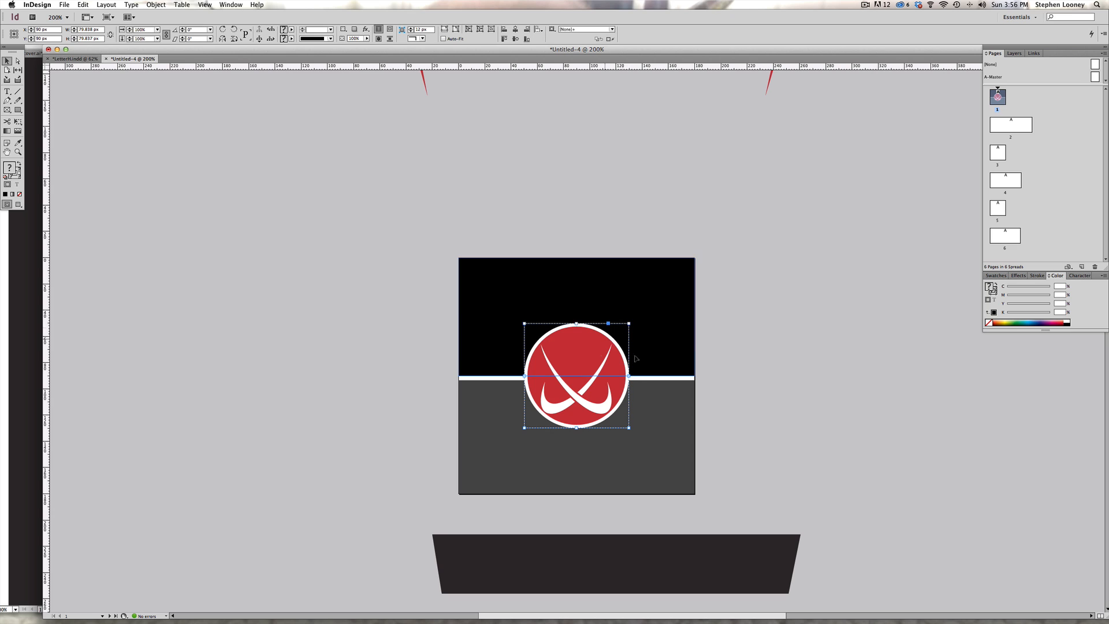
key(e)
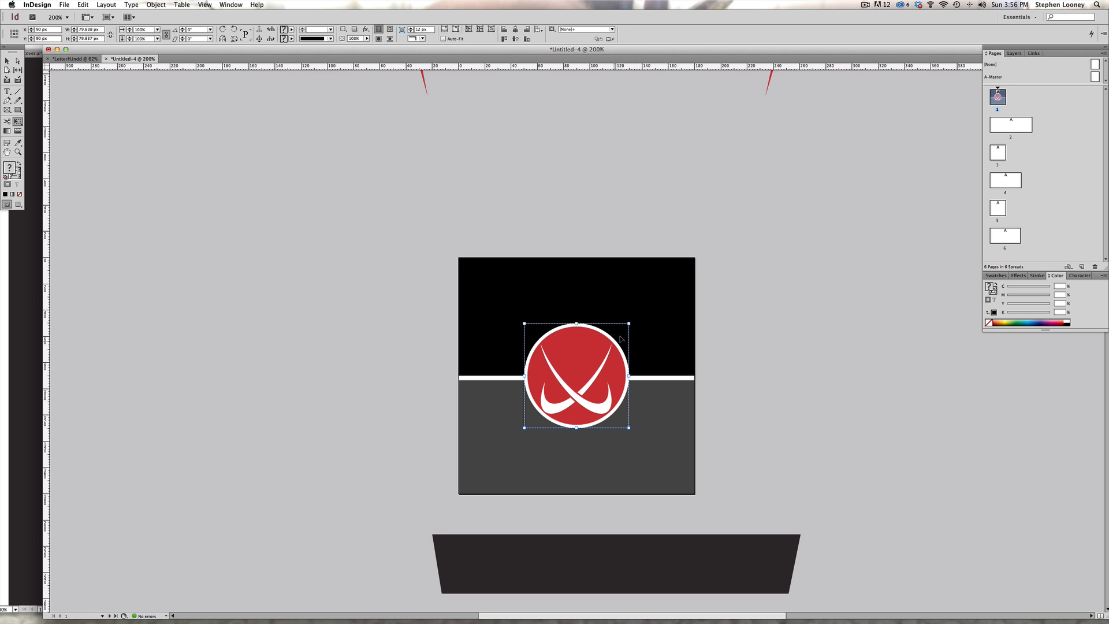
drag(628, 325, 641, 318)
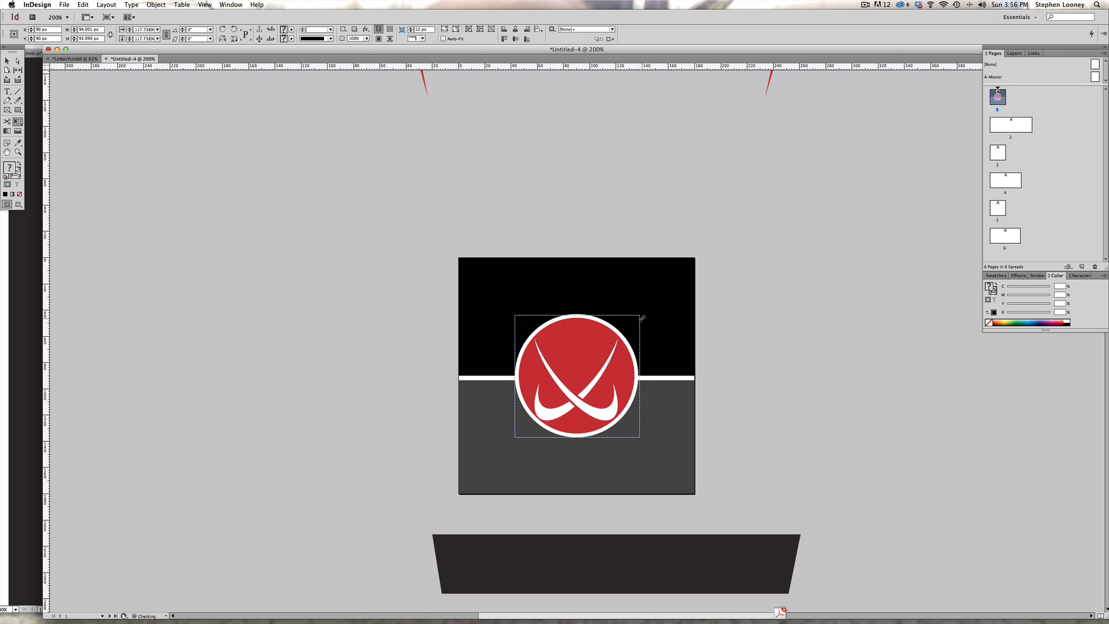
drag(642, 317, 670, 287)
drag(674, 284, 672, 284)
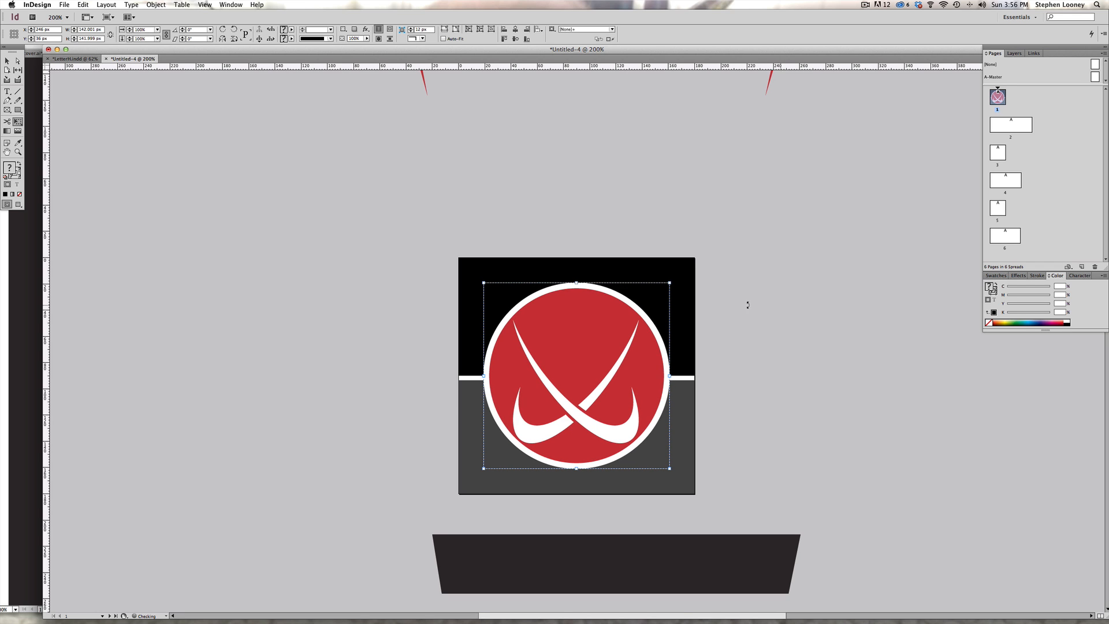
Check the finished Facebook profile image in the LetterH.indd document and return to Untitled-4
super+click(624, 307)
alt+super+click(594, 336)
alt+super+click(594, 335)
alt+super+click(594, 336)
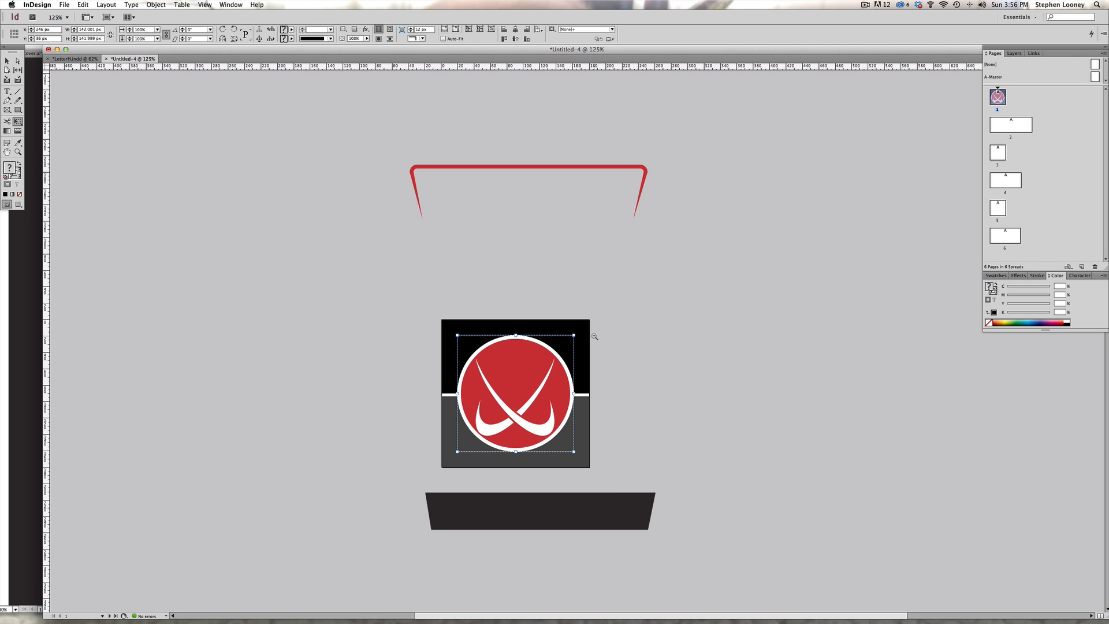
click(75, 59)
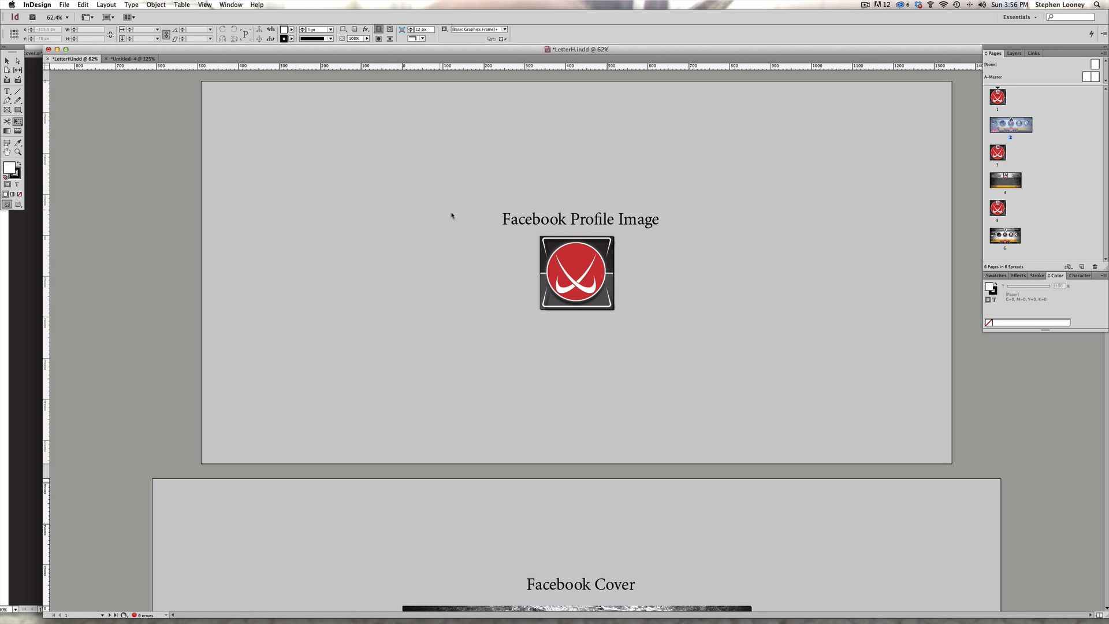
click(7, 60)
click(149, 58)
Move the red border down to just above page 1, with its left end near the page's left edge
click(466, 161)
mouse_move(458, 167)
mouse_down()
mouse_move(460, 312)
mouse_move(480, 315)
mouse_move(494, 289)
mouse_move(495, 258)
mouse_move(484, 265)
mouse_up()
click(584, 226)
Narrow the red border to about 167 px by moving only its right-hand anchor points inward
key(a)
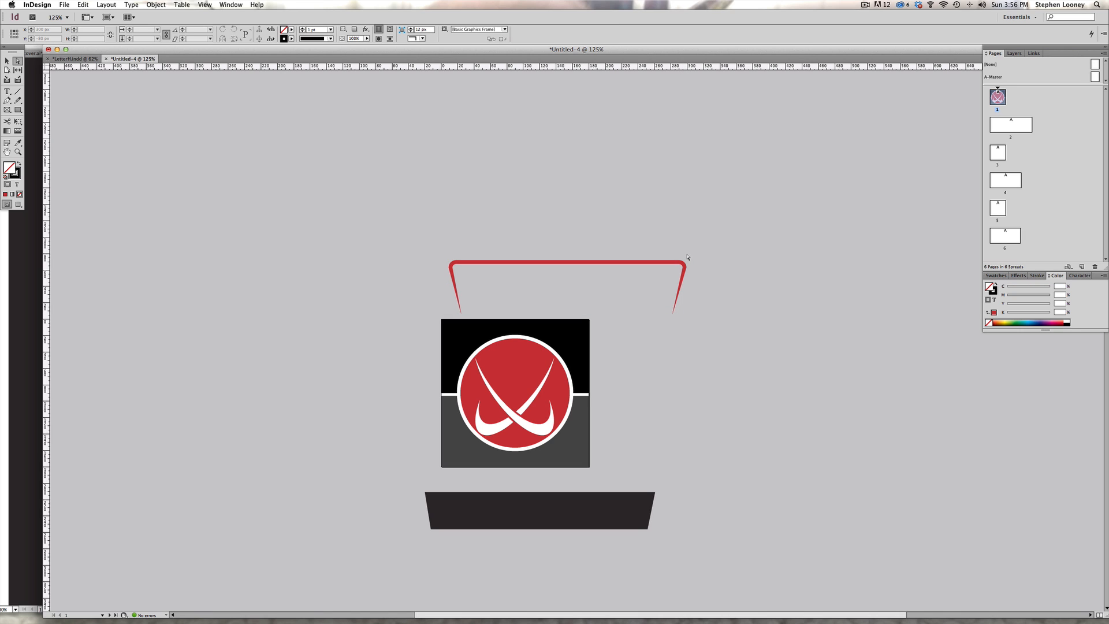
drag(646, 245, 532, 309)
key(super+z)
click(487, 224)
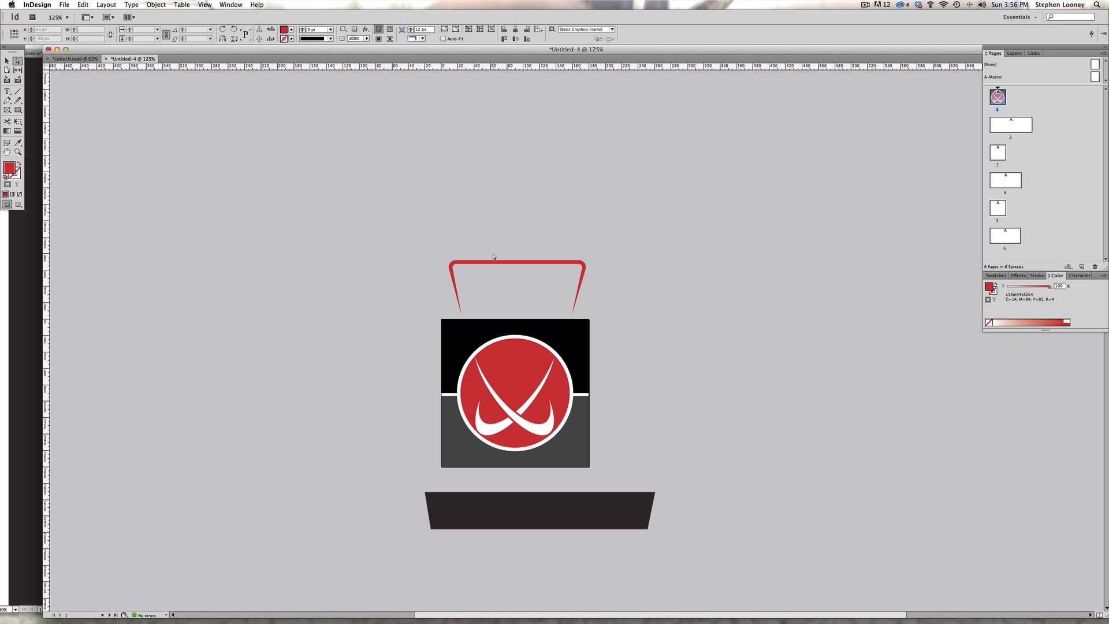
Move the red border onto the black upper half of page 1 and bring it to the front
key(v)
click(473, 263)
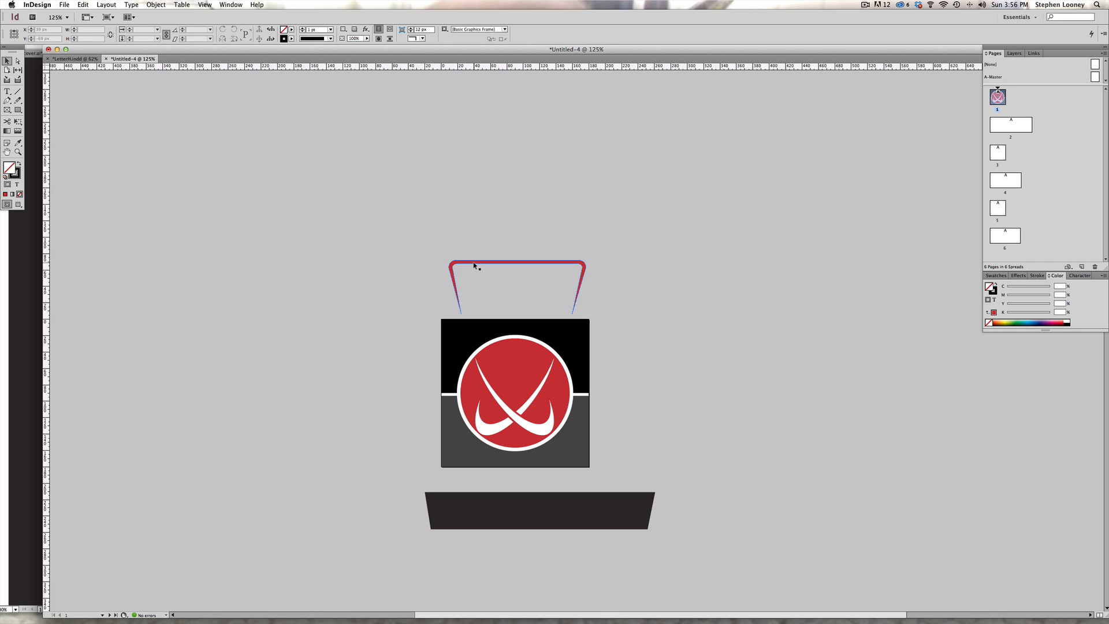
drag(474, 265, 471, 329)
click(167, 4)
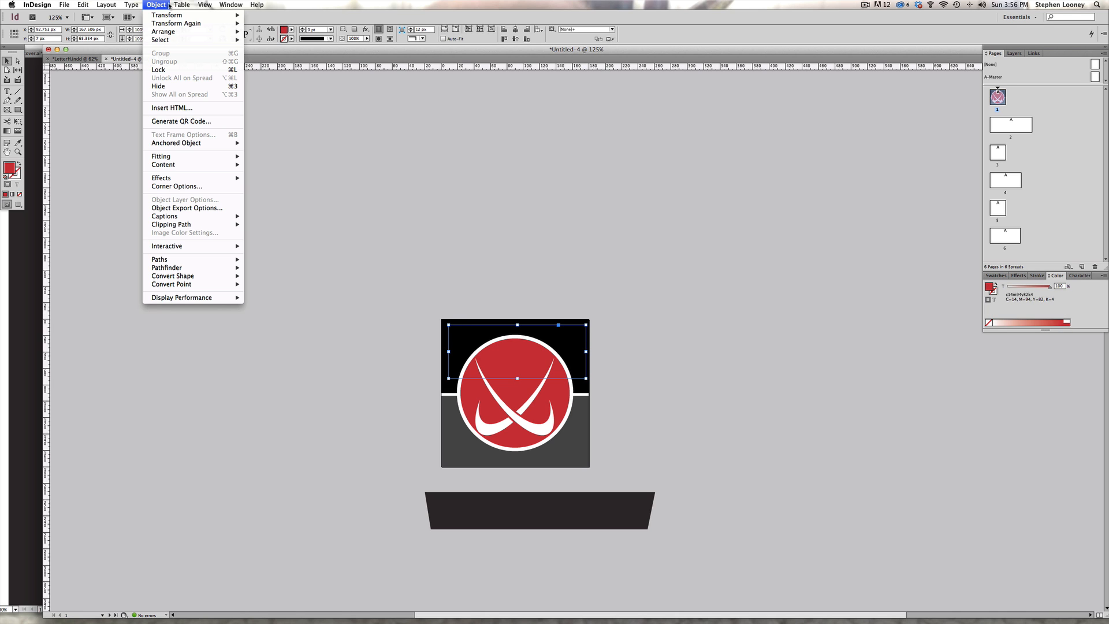
mouse_move(171, 33)
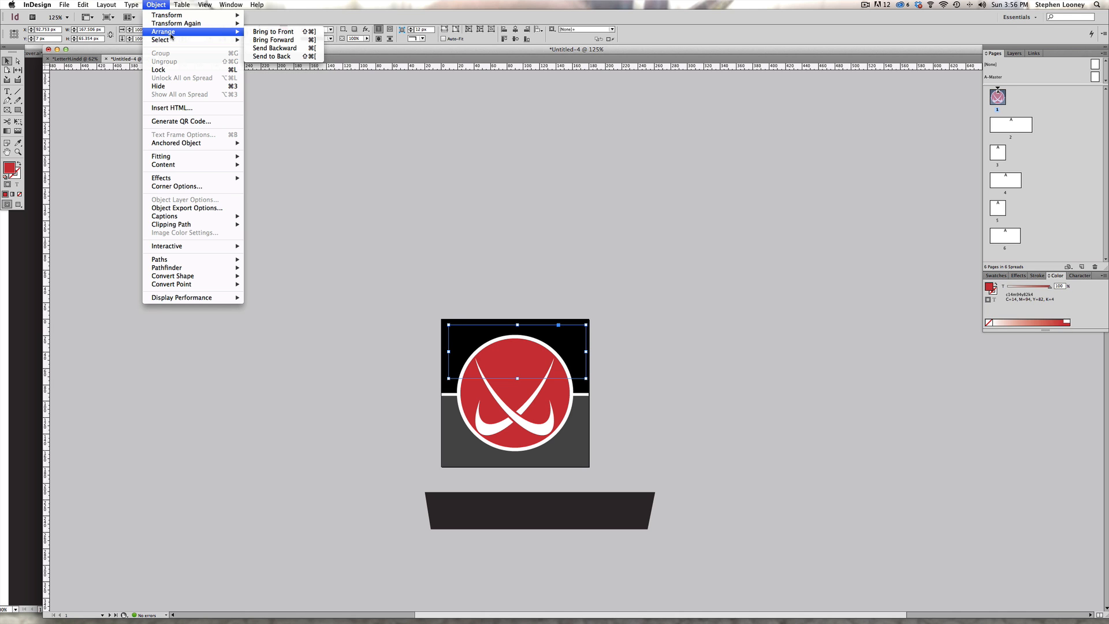
click(271, 33)
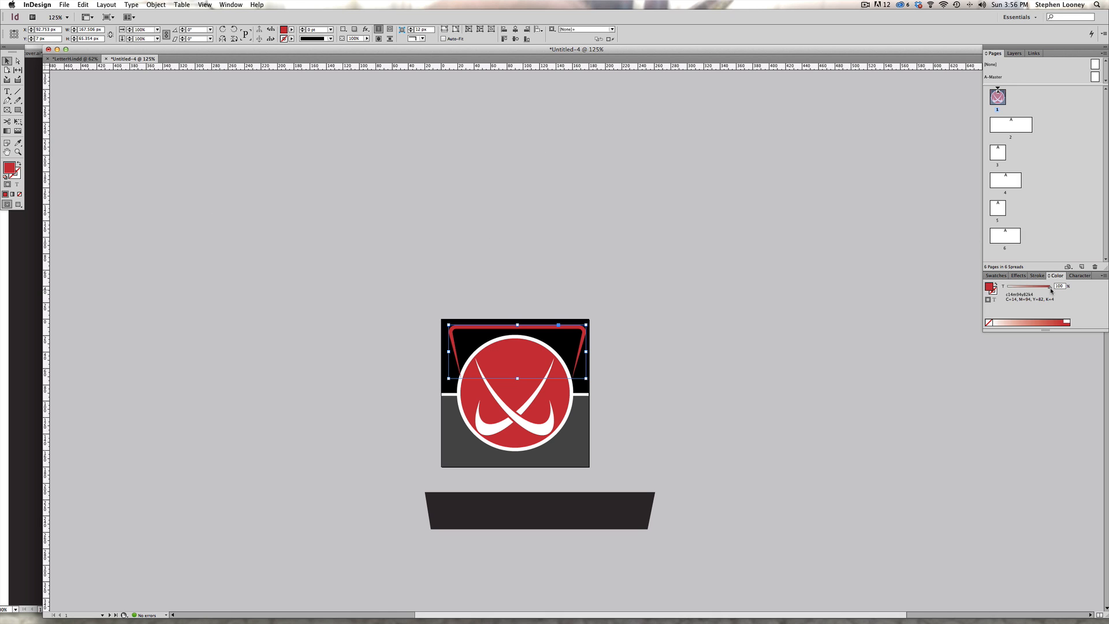
Fill the red border with the [Paper] swatch and compare it with the Facebook profile image in LetterH.indd
click(995, 276)
click(999, 312)
click(696, 292)
click(75, 59)
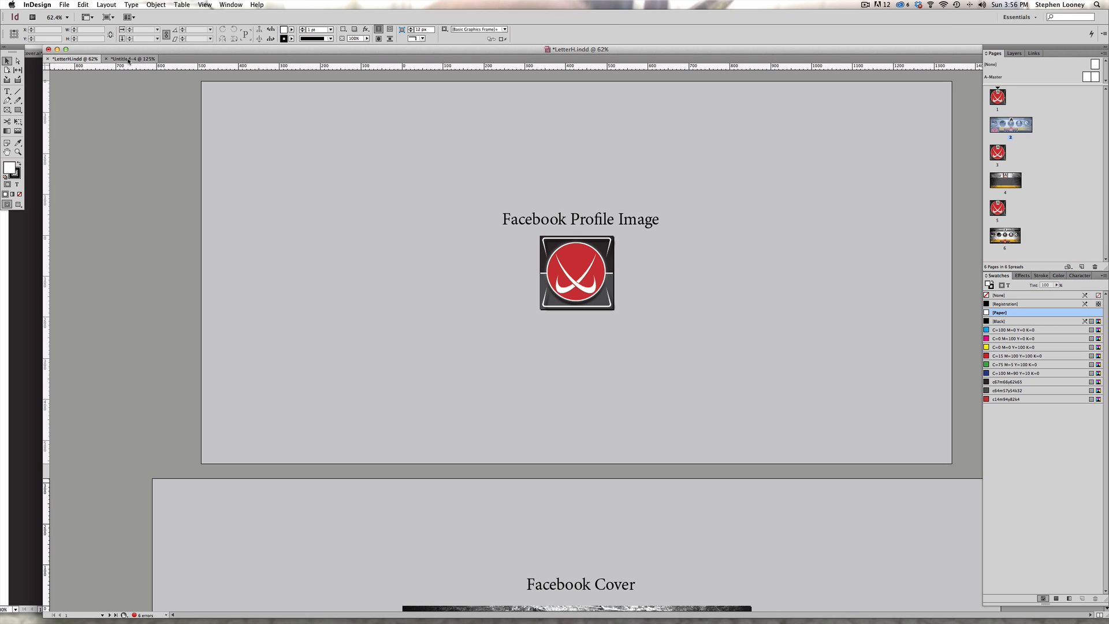
click(128, 59)
Shorten the white border from its lower edge to a height of about 42 px
click(521, 370)
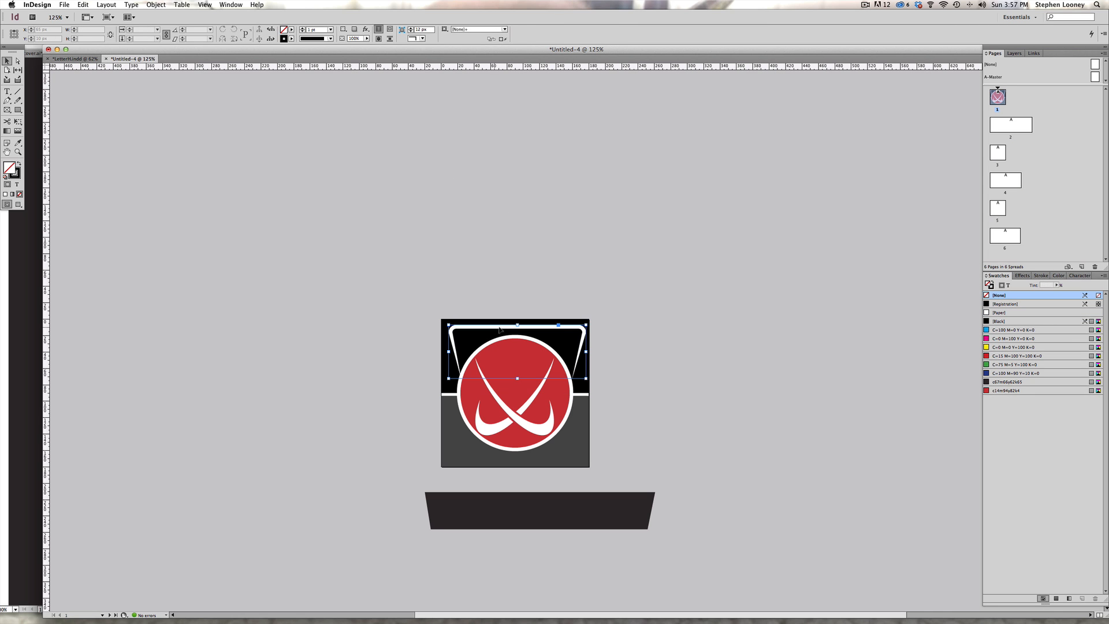
drag(516, 377, 516, 362)
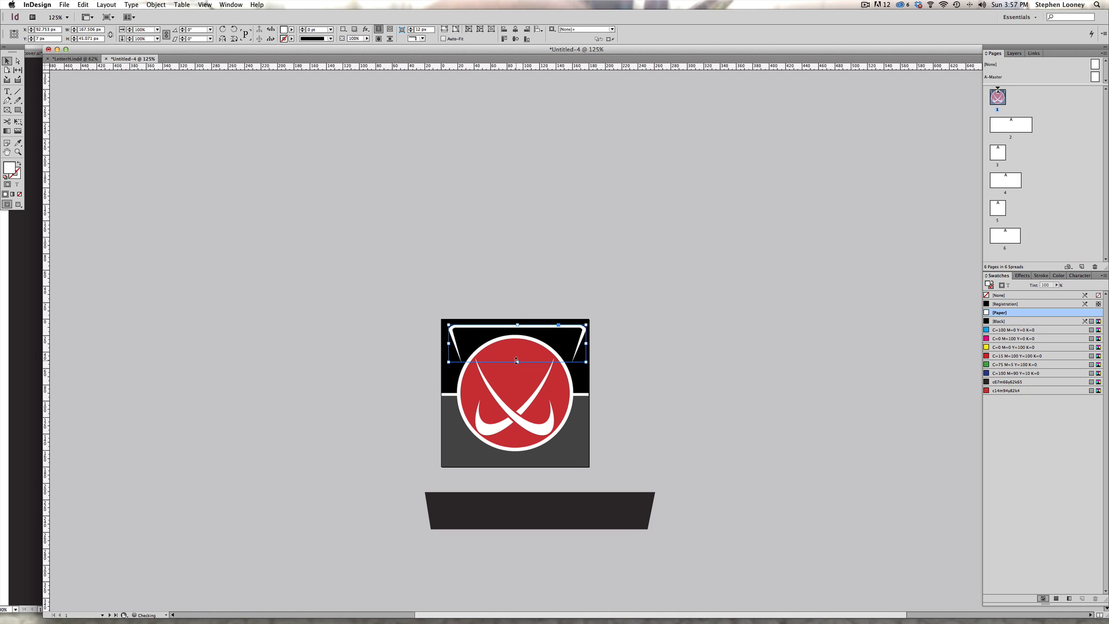
click(408, 227)
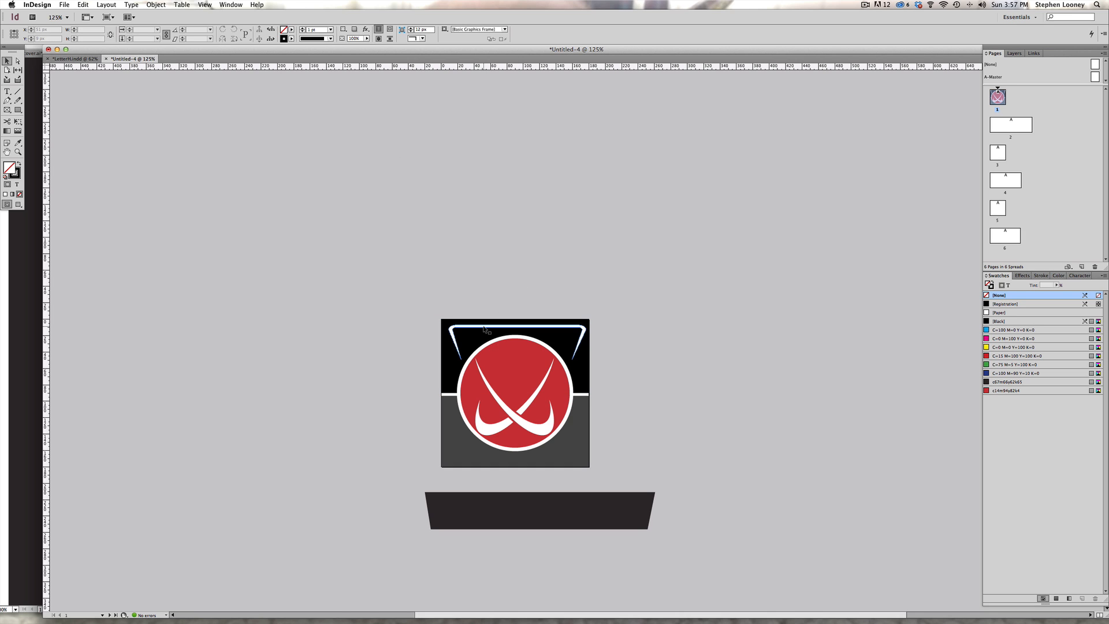
Duplicate the white border onto the gray lower half of page 1 and flip it vertically to frame the page's lower edge
drag(484, 329, 485, 437)
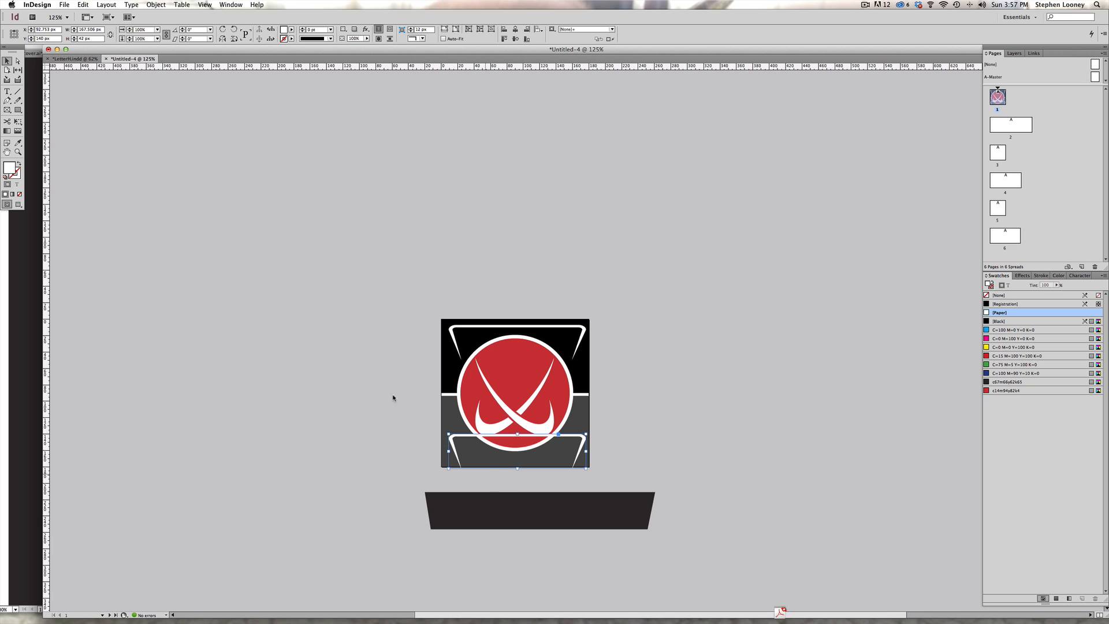
click(81, 4)
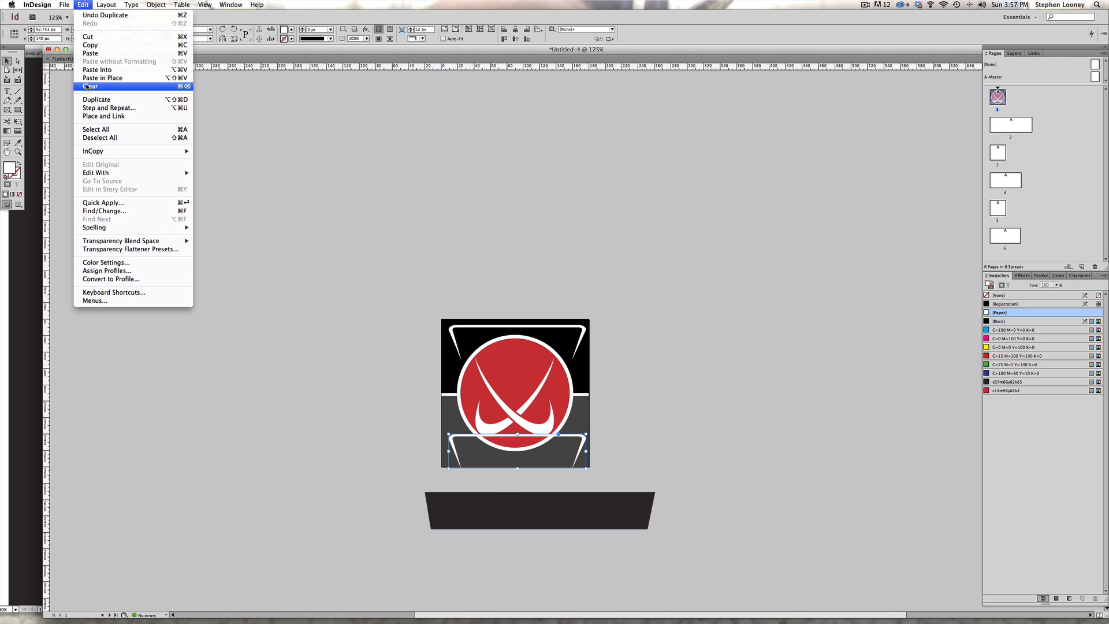
mouse_move(170, 3)
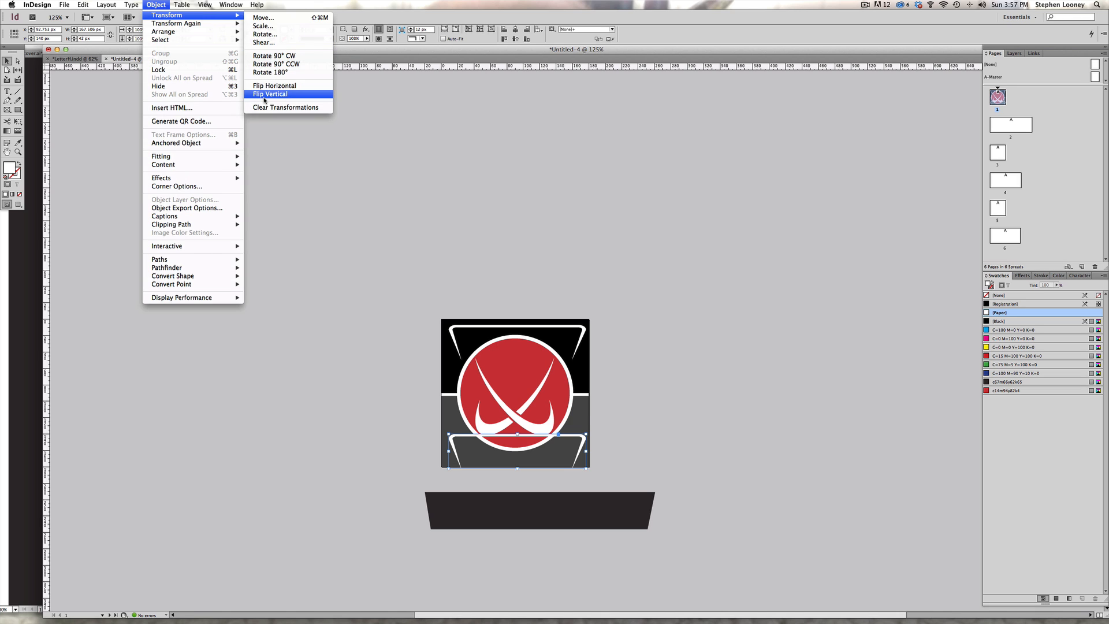
click(264, 94)
drag(455, 457, 455, 462)
Delete the dark trapezoid below page 1
click(513, 497)
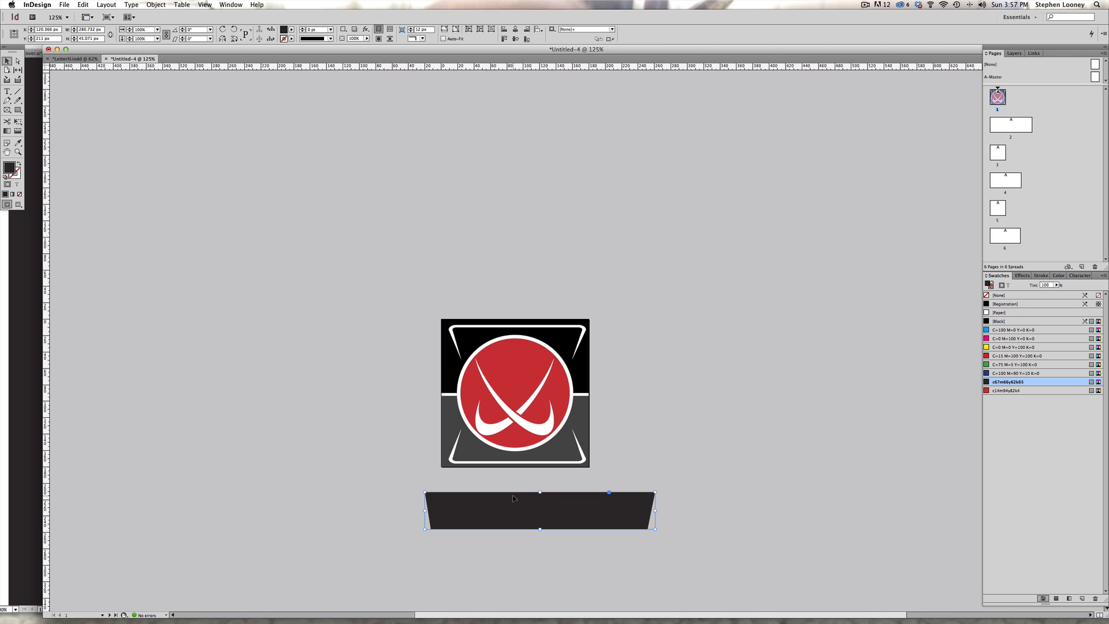
key(Delete)
Add a Multiply drop shadow at 75% opacity and a 90° angle to both white borders and the circular logo
click(473, 464)
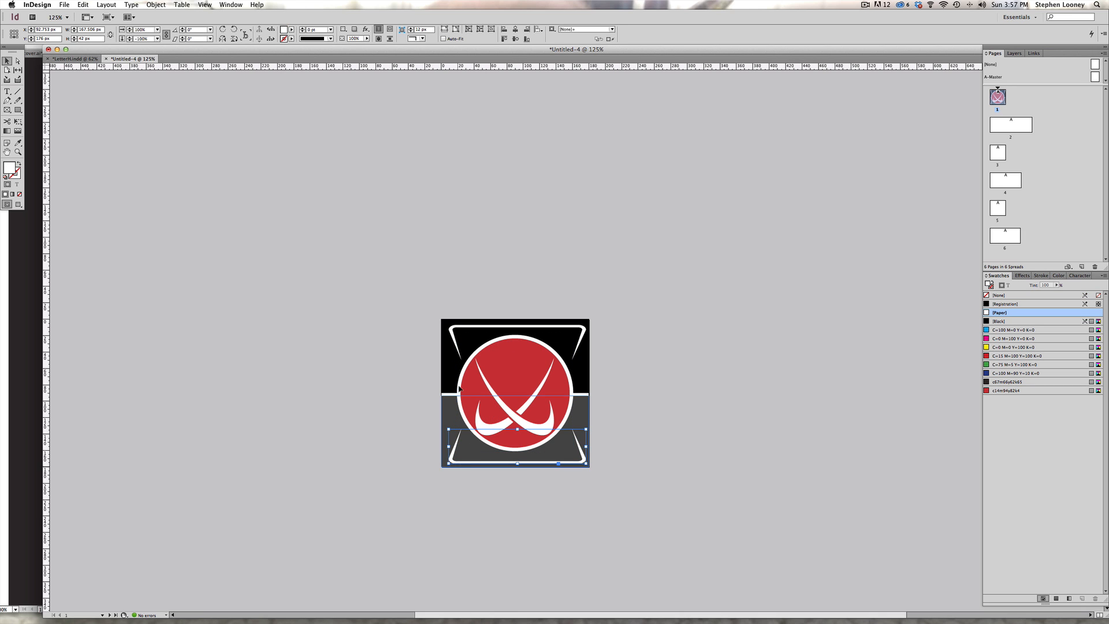
shift+click(470, 327)
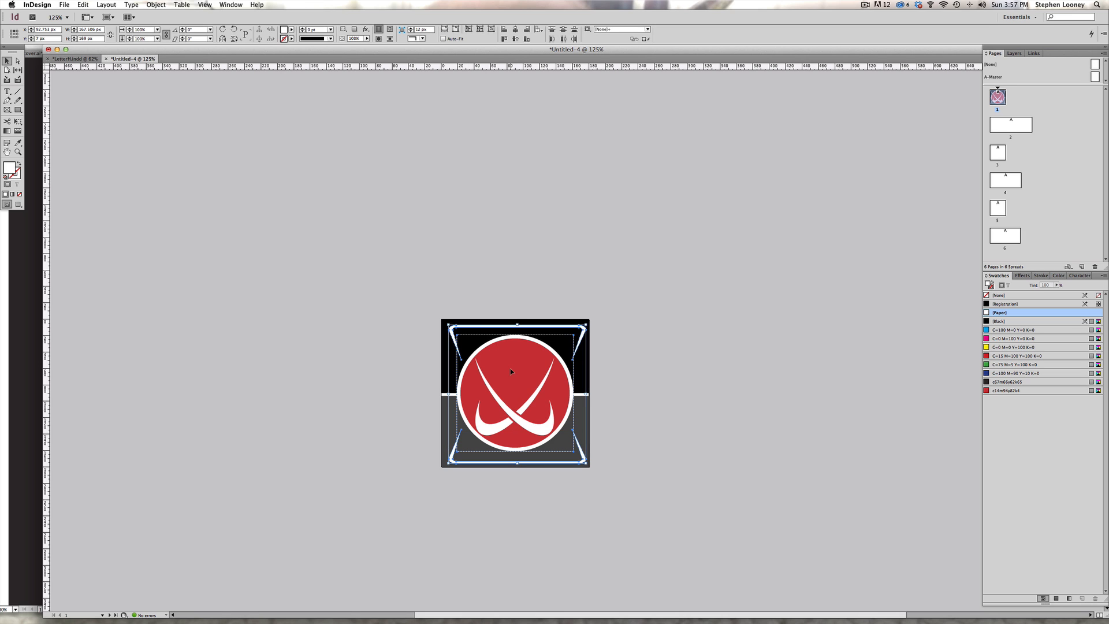
click(156, 5)
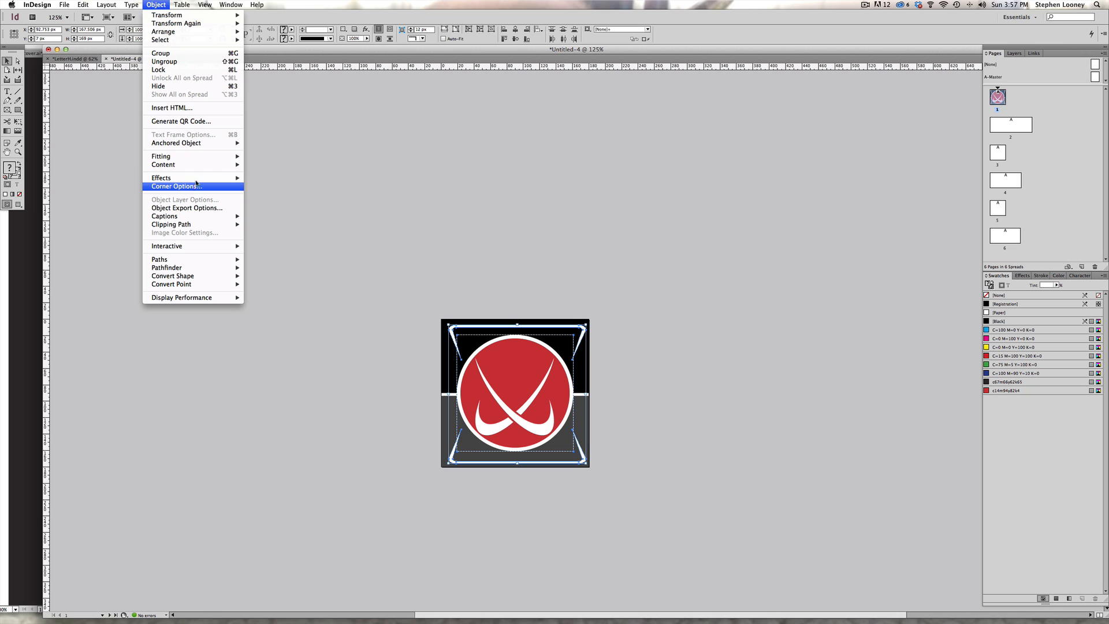
mouse_move(173, 178)
click(265, 193)
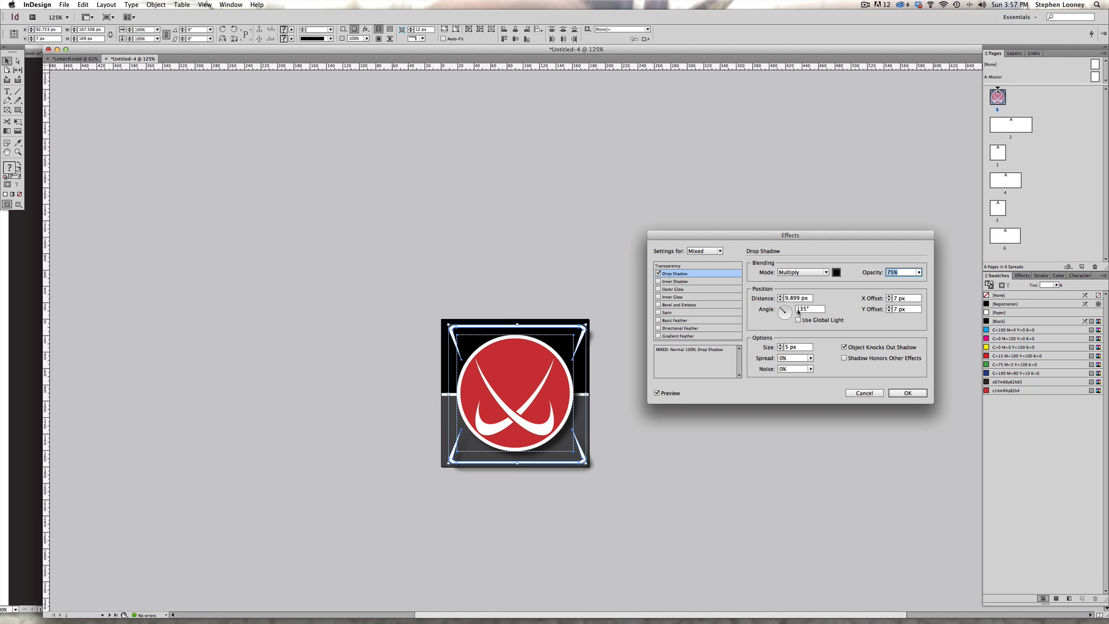
double_click(810, 309)
text(90)
key(Tab)
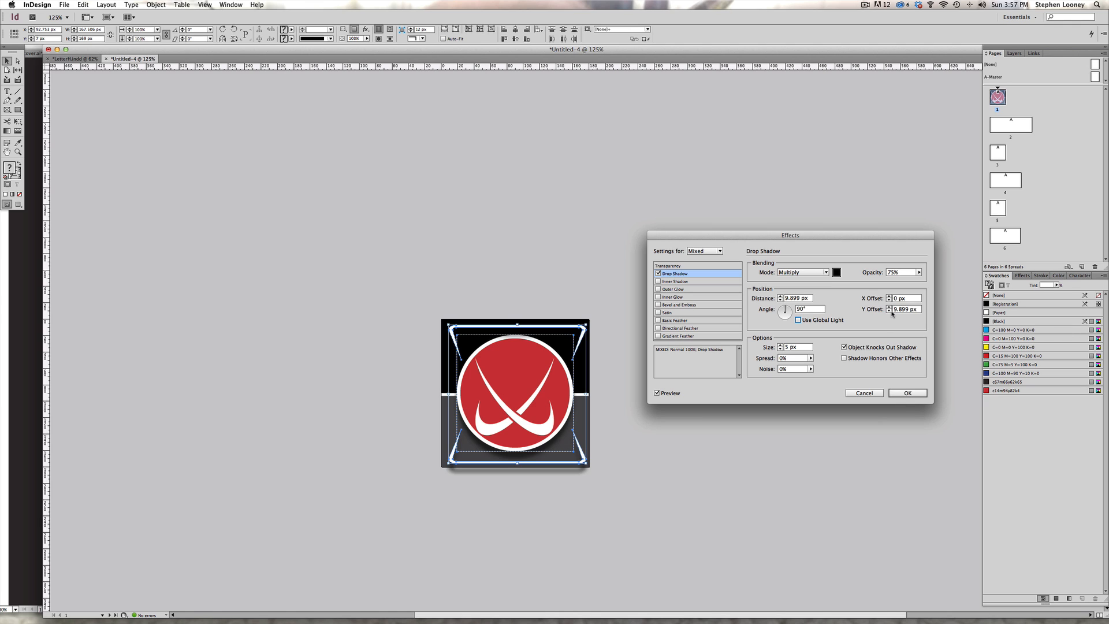
Reduce the drop shadow's distance to 6 px, lower its vertical offset further and apply the effect
click(780, 301)
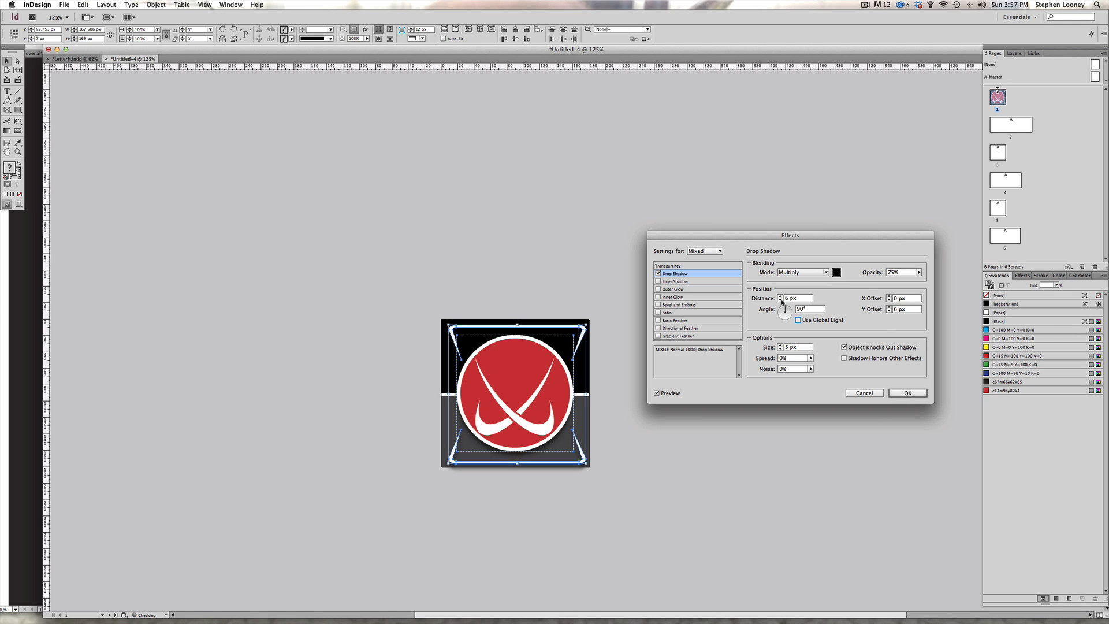
click(889, 311)
click(889, 311)
click(907, 393)
click(701, 379)
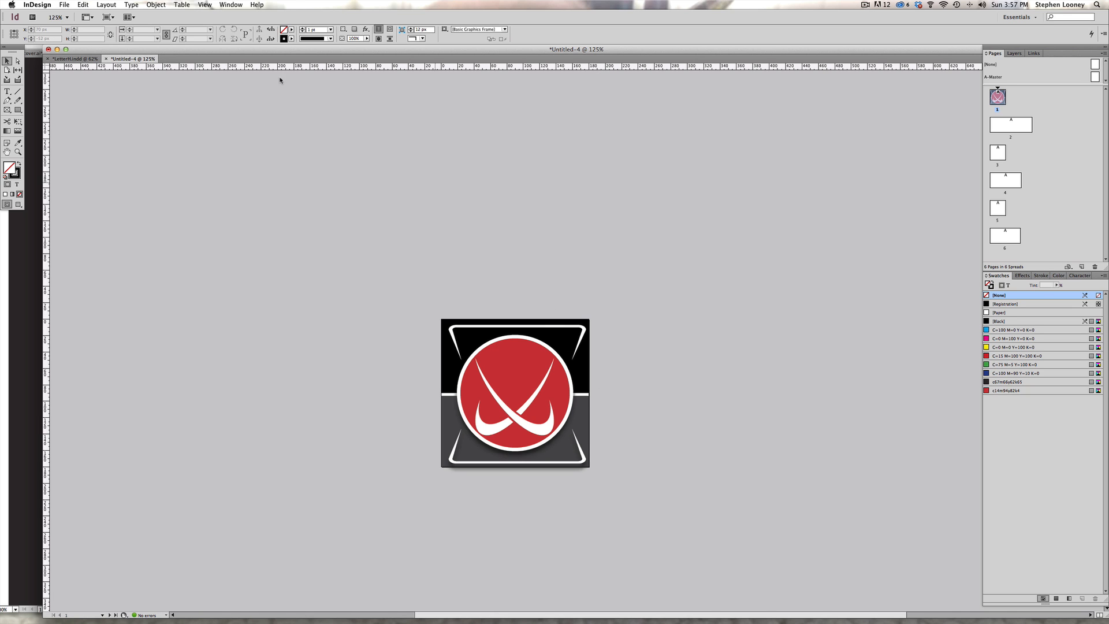
Check the profile image in LetterH.indd and give the circular logo in Untitled-4 a 7 px Screen outer glow at 75% opacity
click(75, 57)
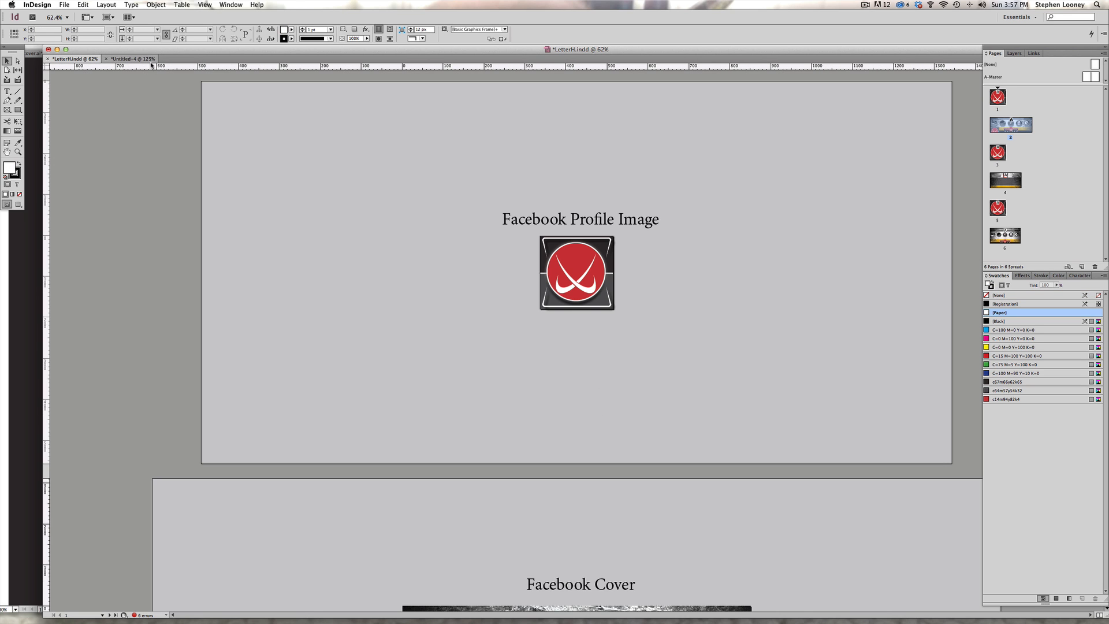
click(133, 58)
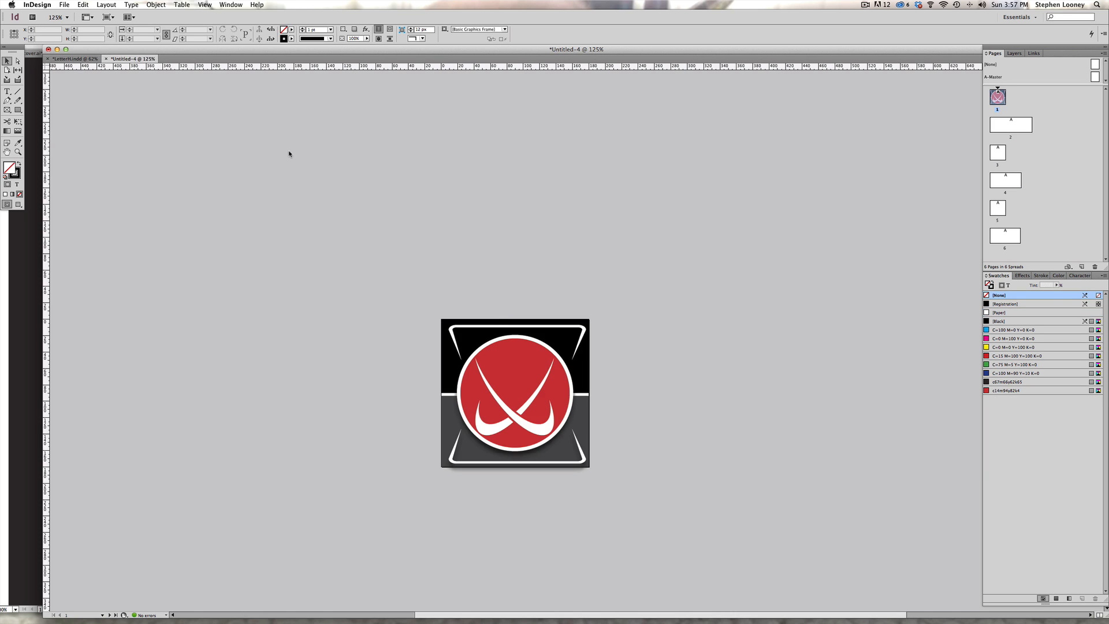
click(505, 366)
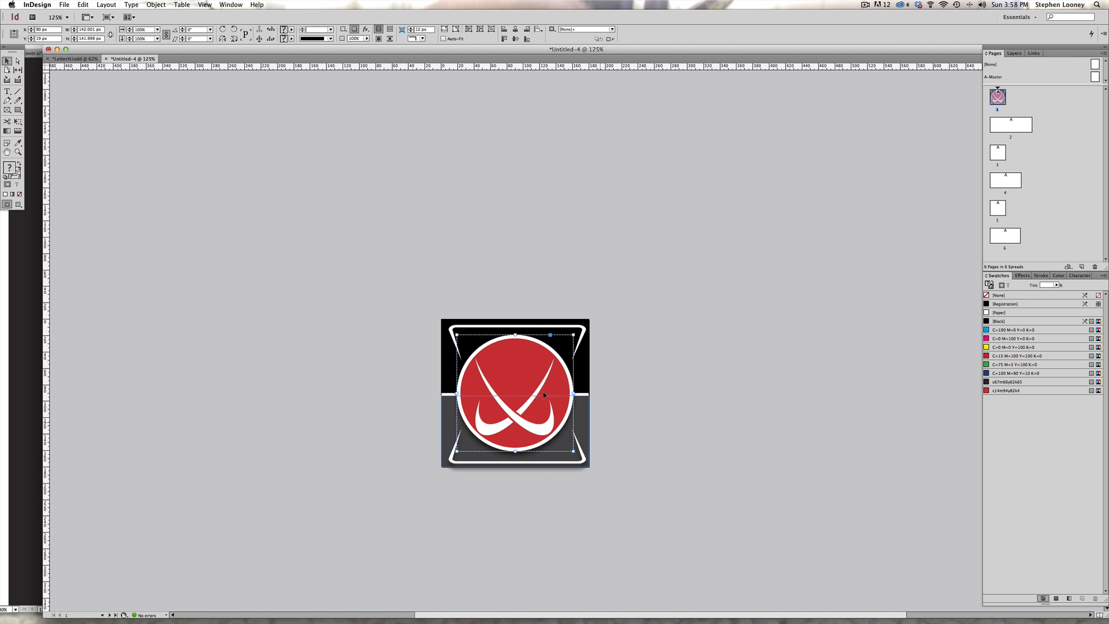
click(156, 5)
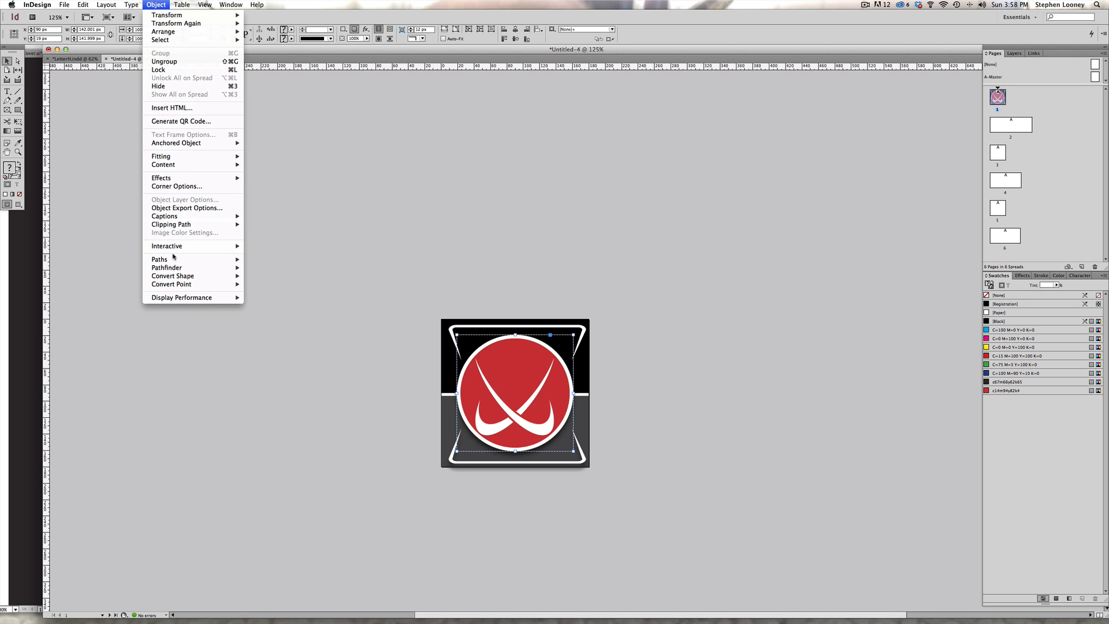
mouse_move(192, 178)
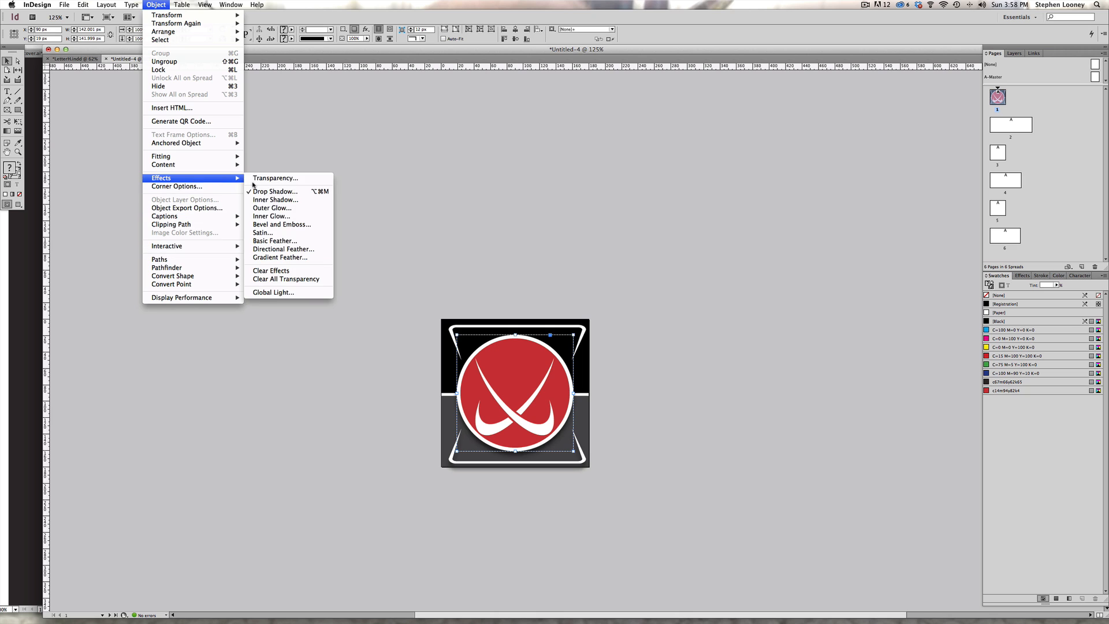
click(271, 207)
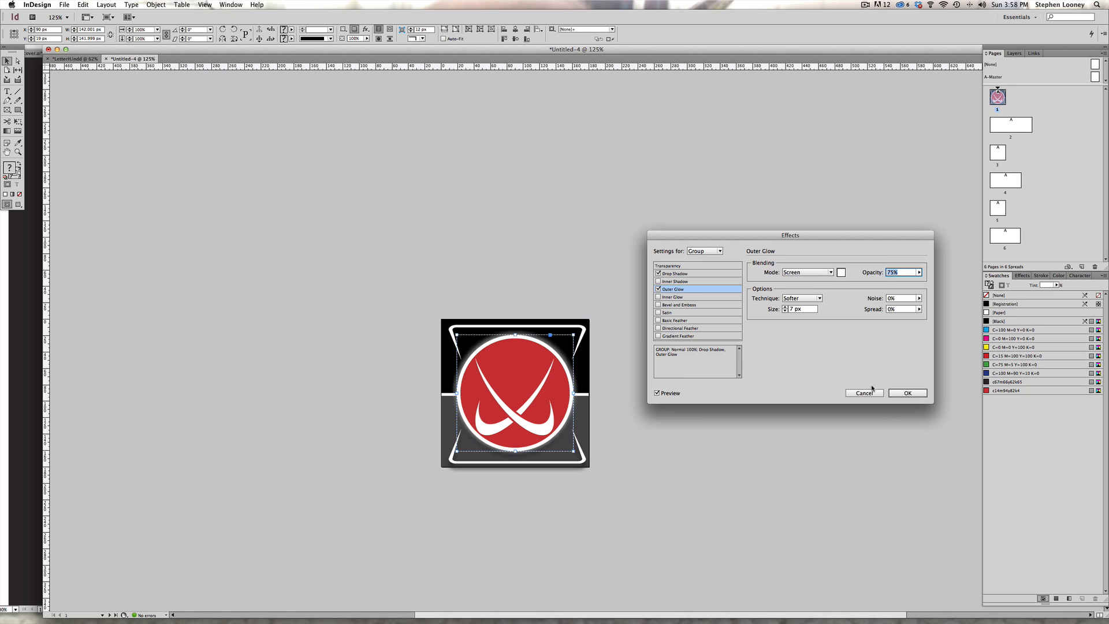
click(904, 393)
click(685, 314)
Copy all the profile artwork on page 1 and paste it beside page 3
key(super+minus)
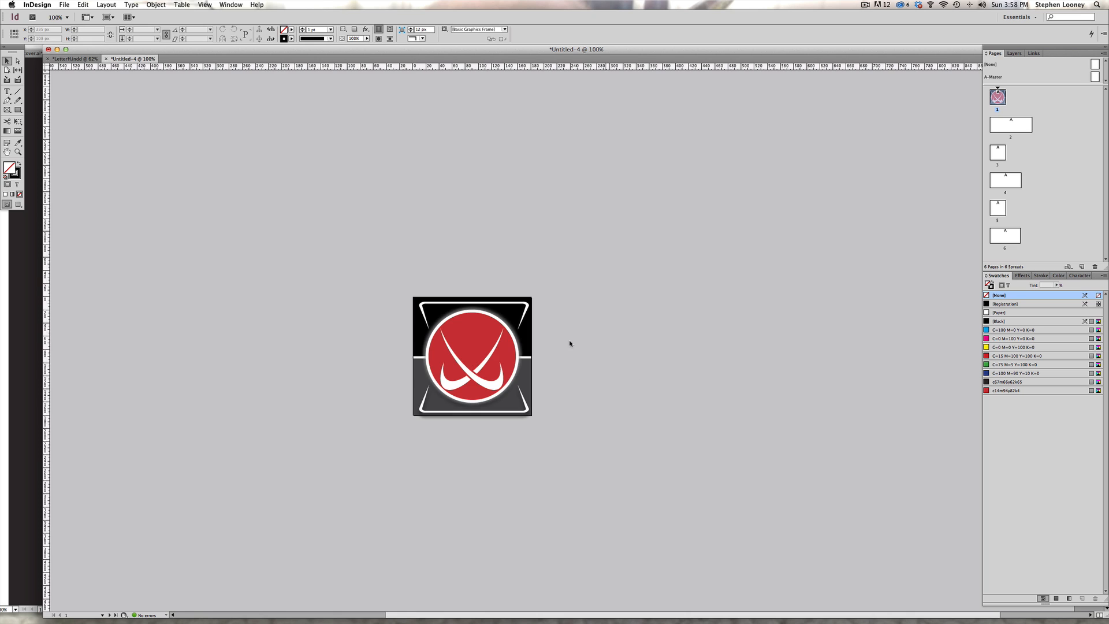
drag(346, 247, 693, 537)
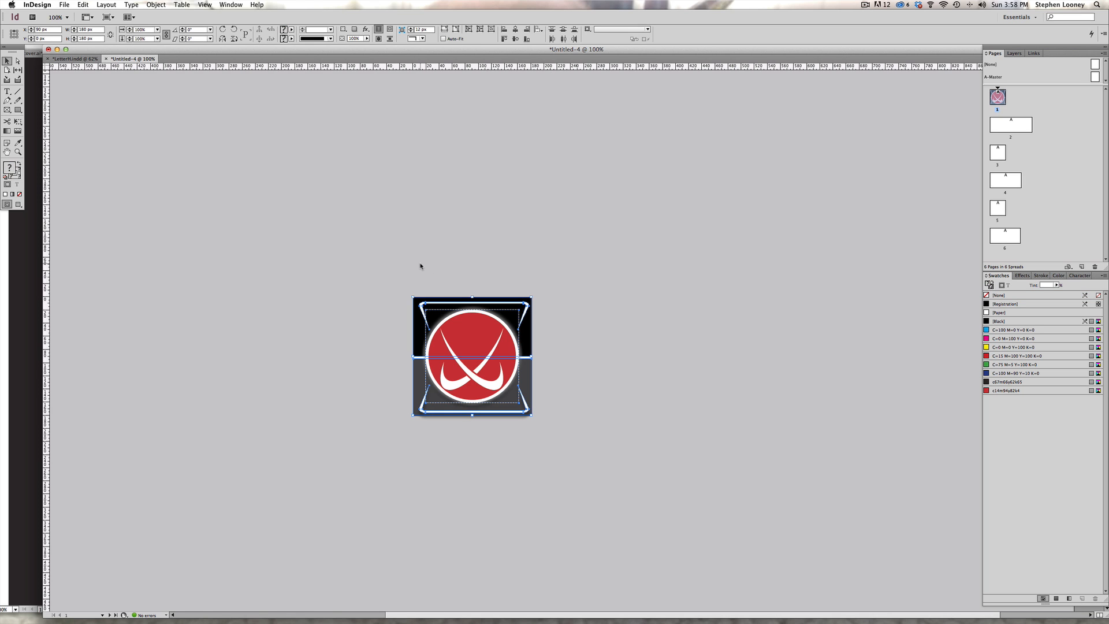
drag(361, 258, 664, 503)
click(619, 517)
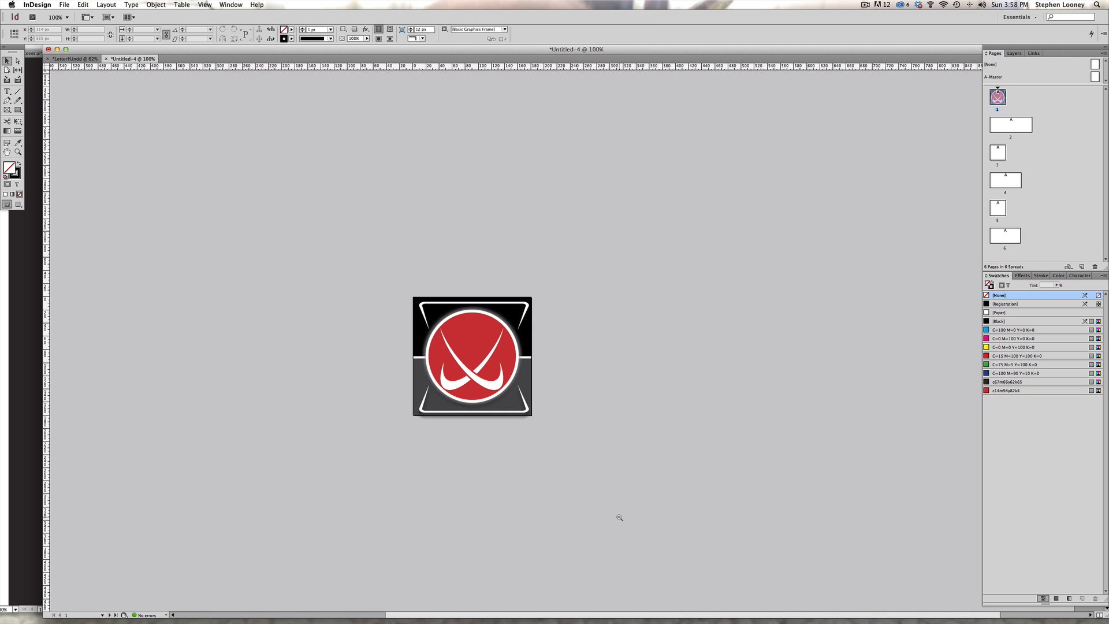
double_click(996, 157)
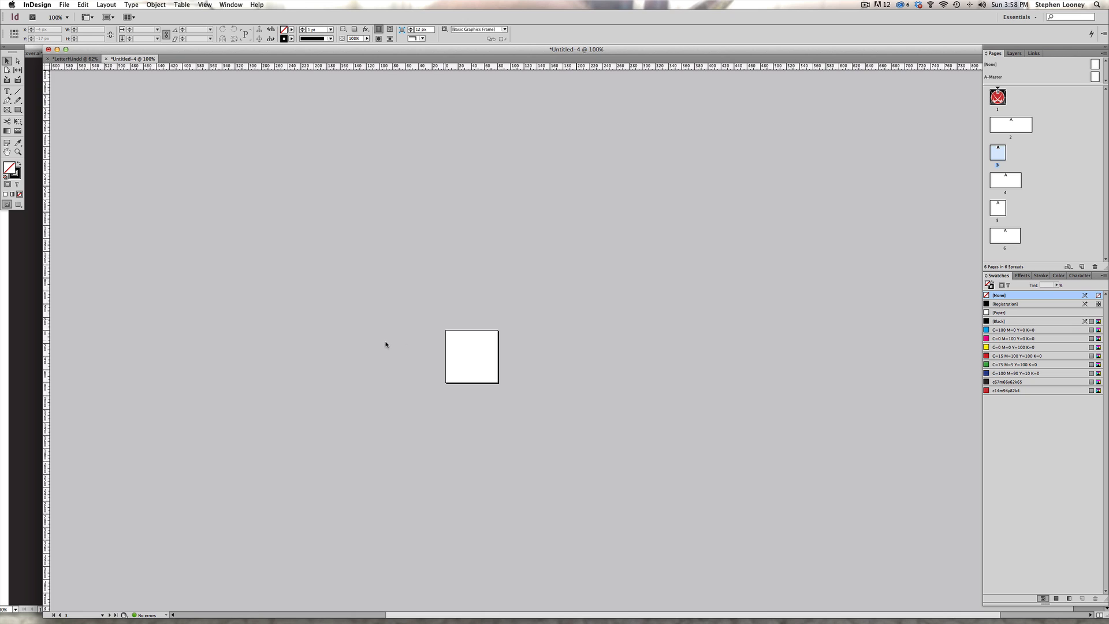
key(super+v)
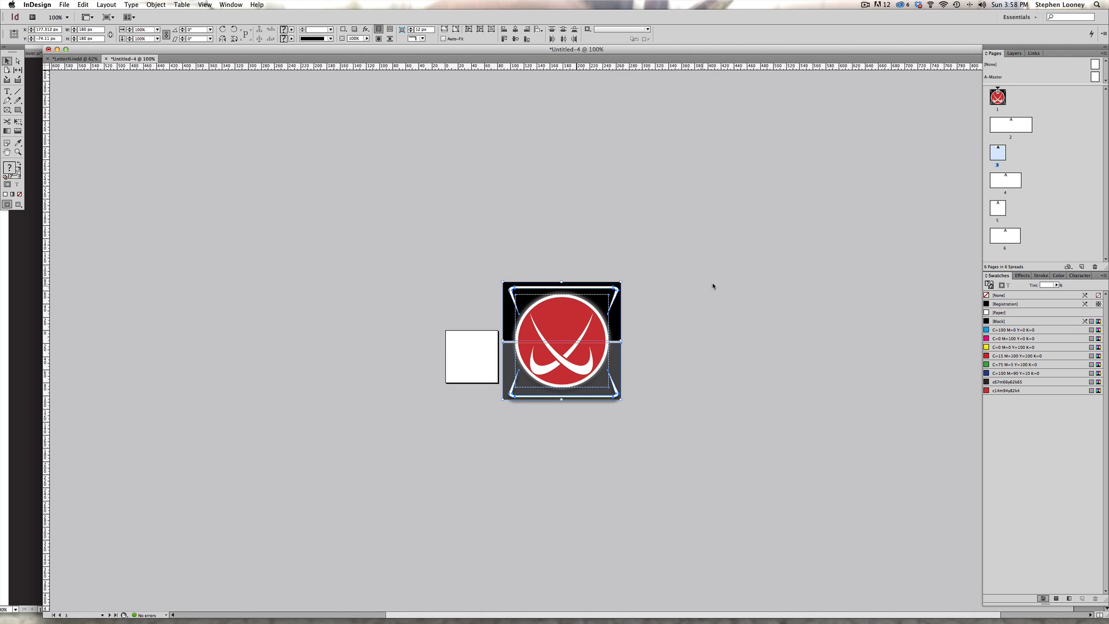
Paste the copied profile artwork beside page 5
double_click(998, 209)
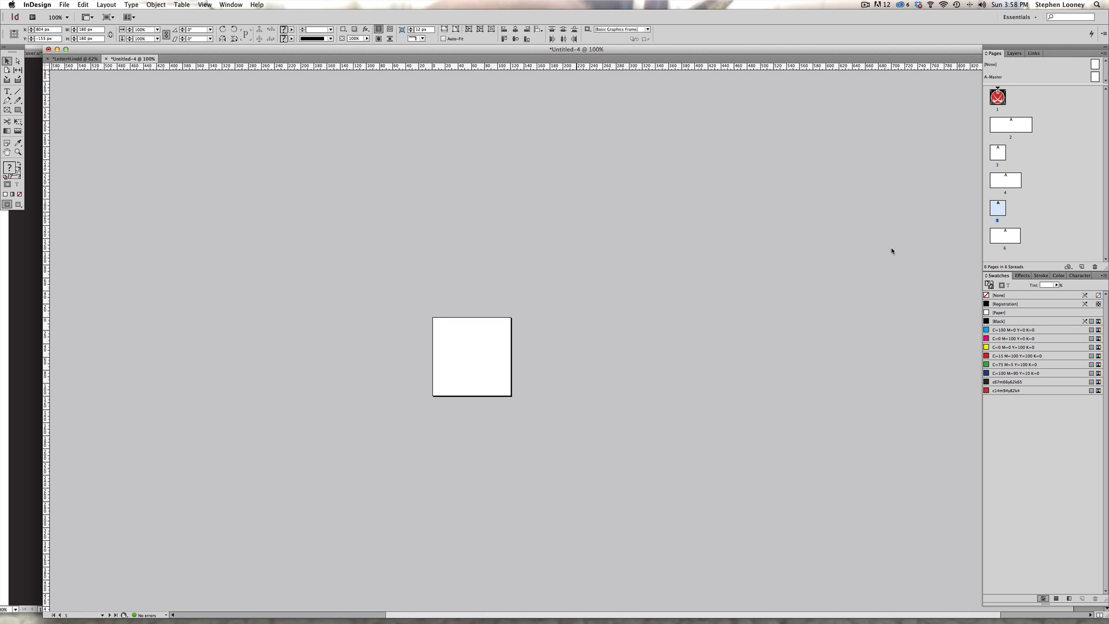
key(super+v)
click(769, 279)
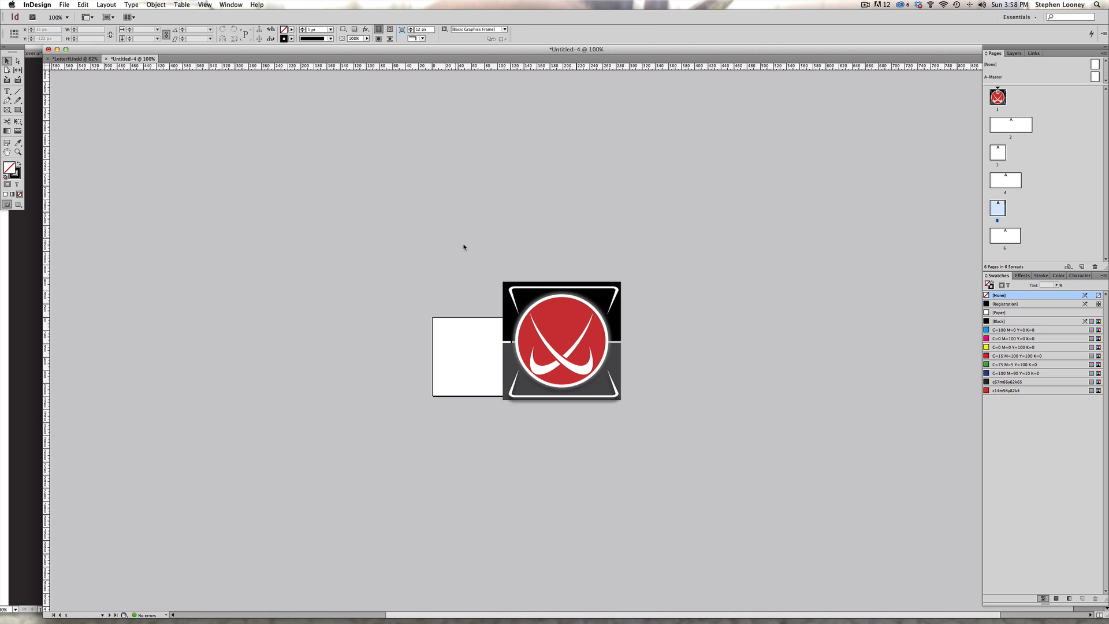
Group the pasted artwork and move it over page 5, aligned with the page's left and lower edges
key(super+a)
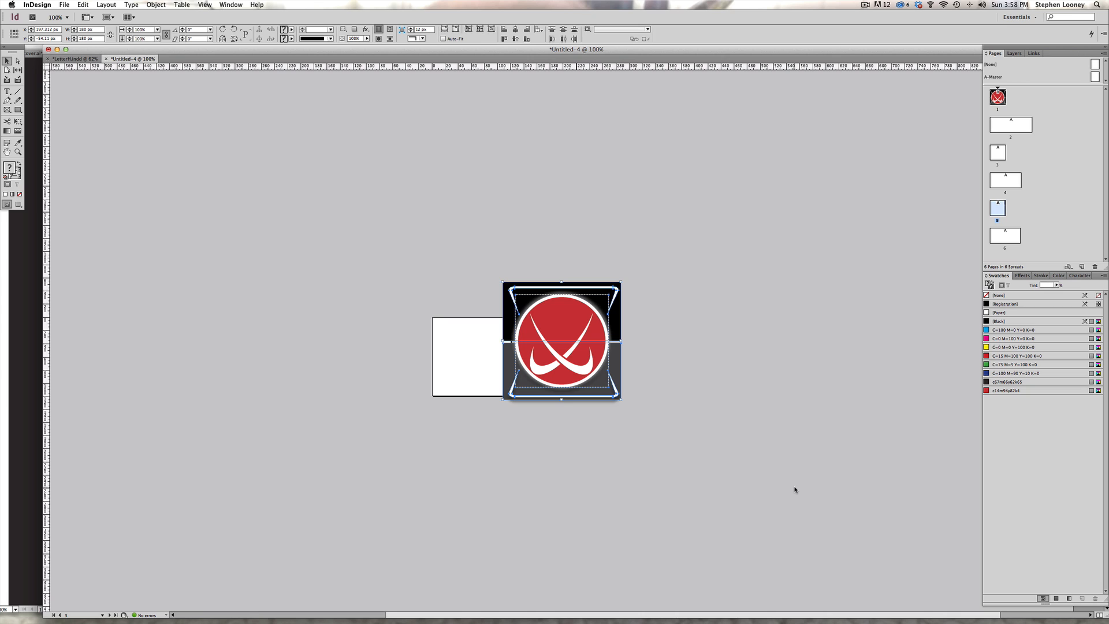
key(super+g)
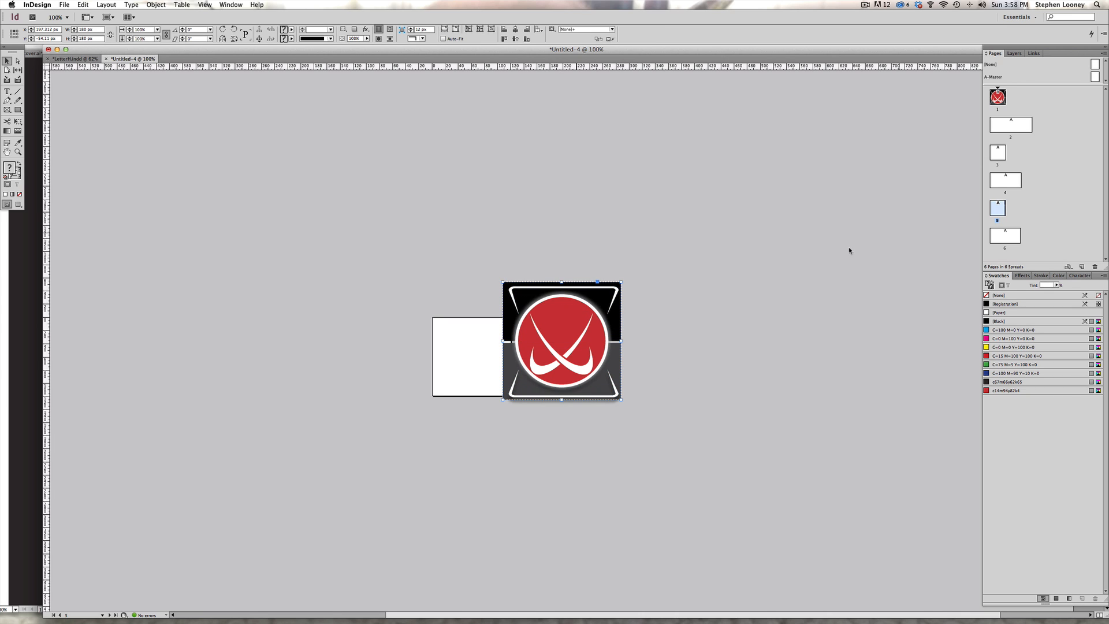
drag(589, 333, 517, 330)
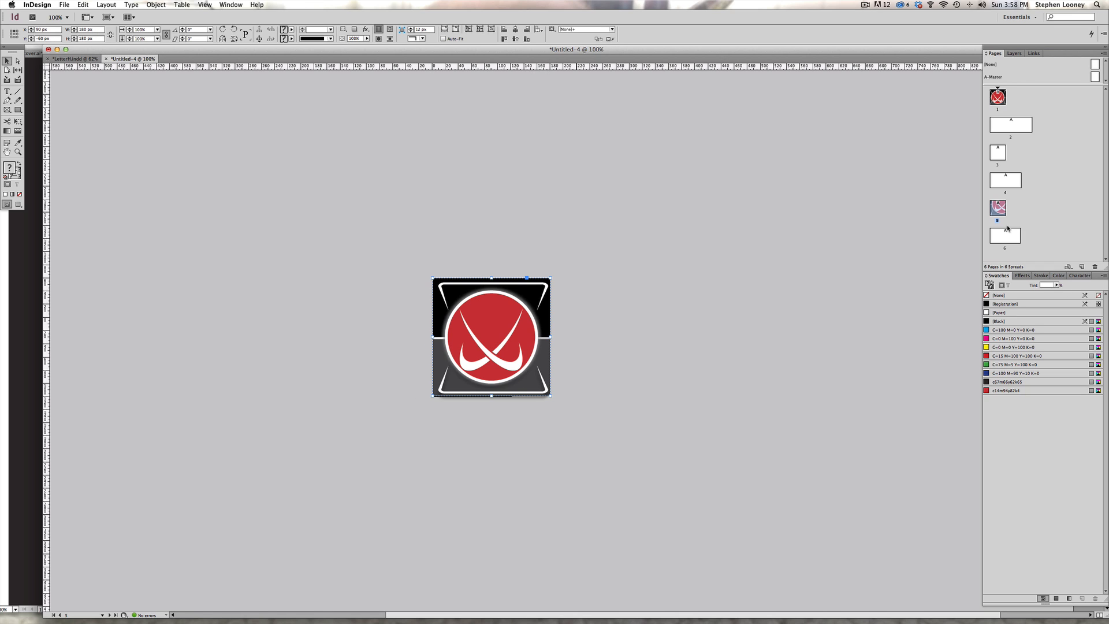
Check page 5's custom page size and resize the grouped artwork to 120 px wide and 120 px high
click(977, 219)
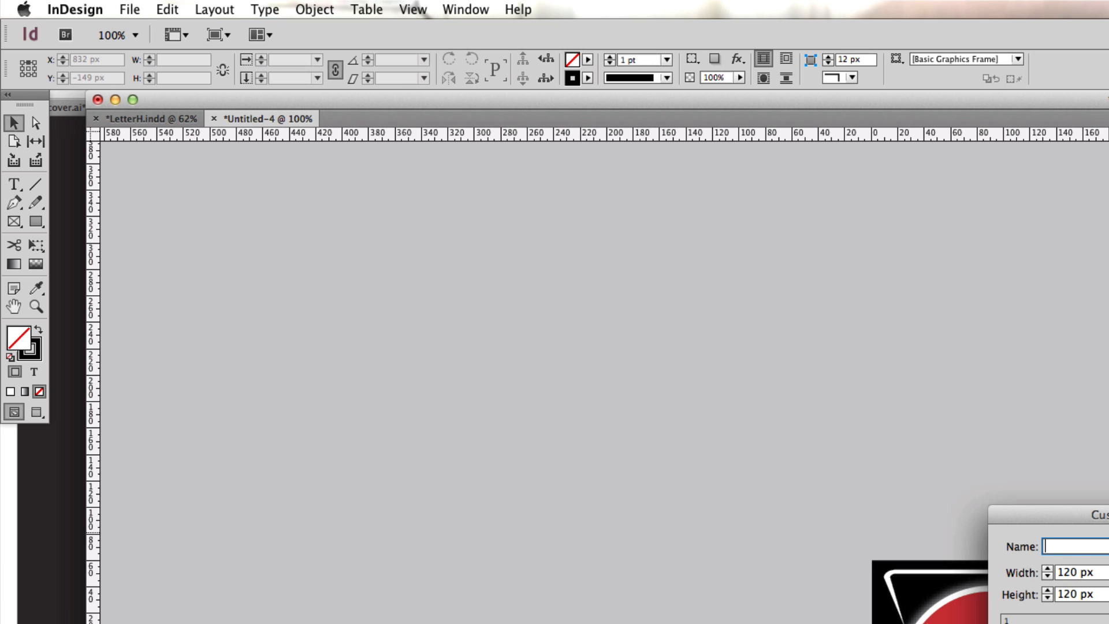
key(Escape)
click(990, 606)
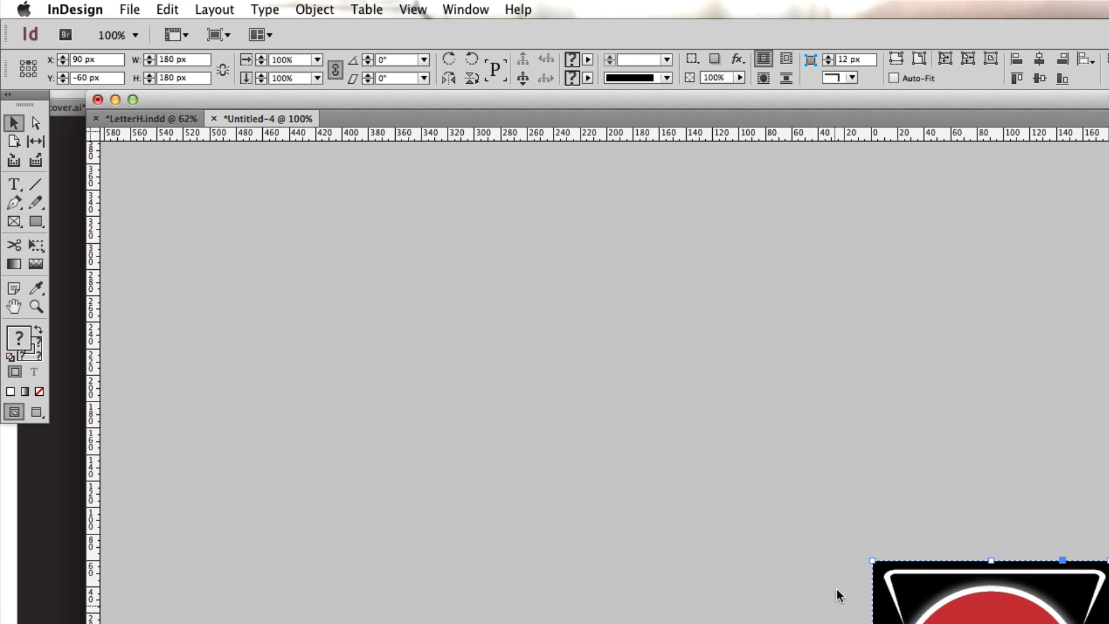
triple_click(188, 60)
text(120)
key(Tab)
text(120)
click(530, 396)
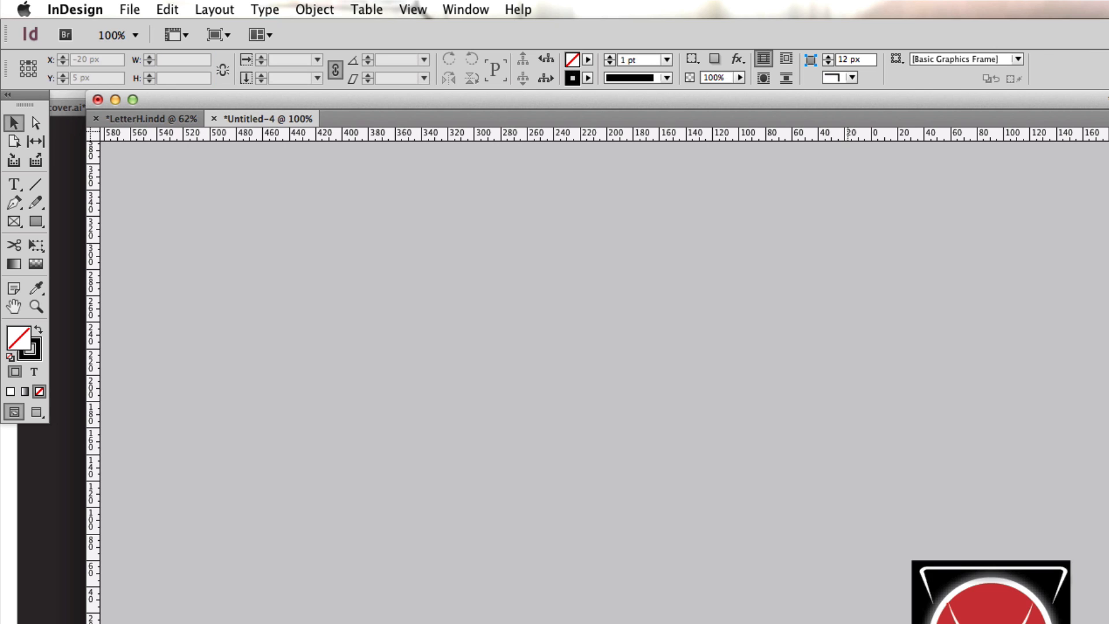
Move the resized artwork onto page 5 so that it lines up with the page's edges
drag(827, 586, 1108, 623)
drag(953, 410, 869, 577)
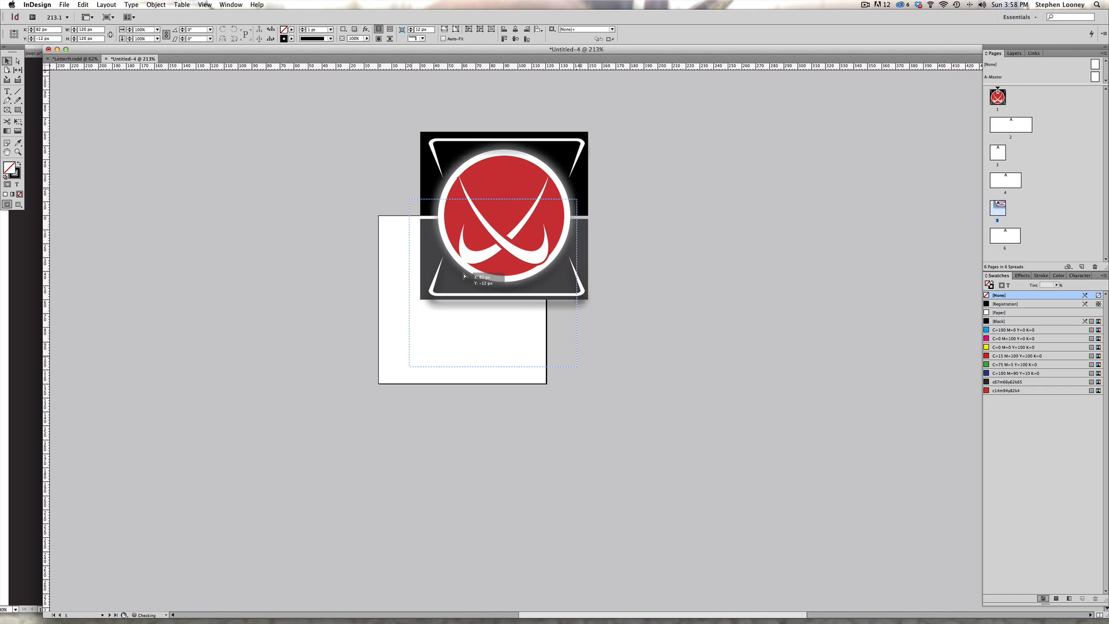
drag(435, 289, 435, 289)
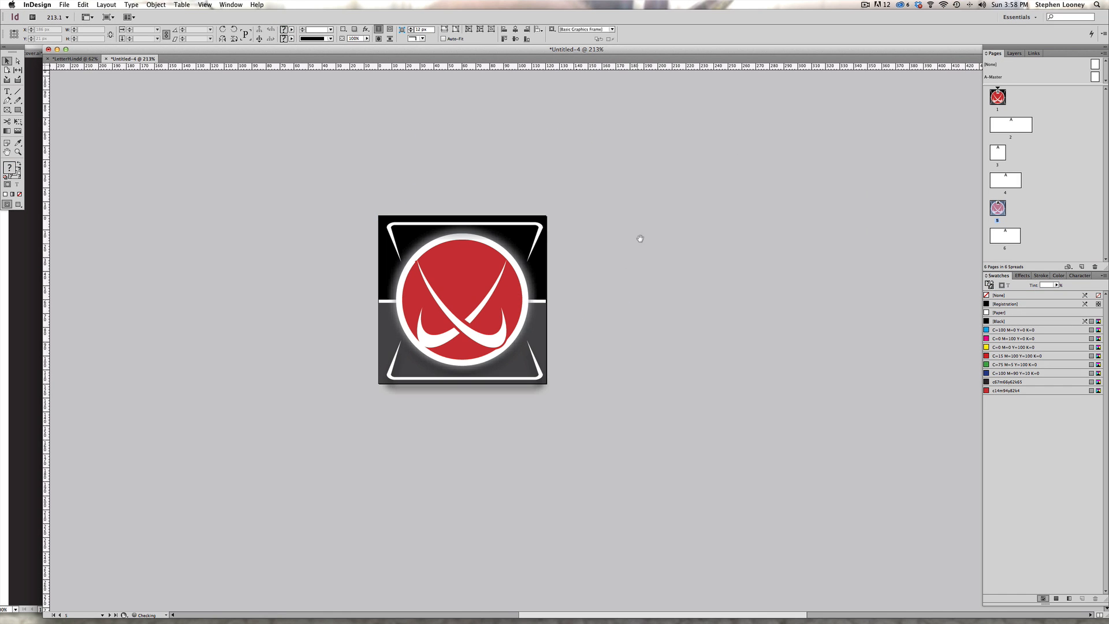
Resize the grouped artwork beside page 3 to 80 px wide and 80 px high and move it exactly over page 3
alt+super+click(560, 236)
alt+super+click(560, 235)
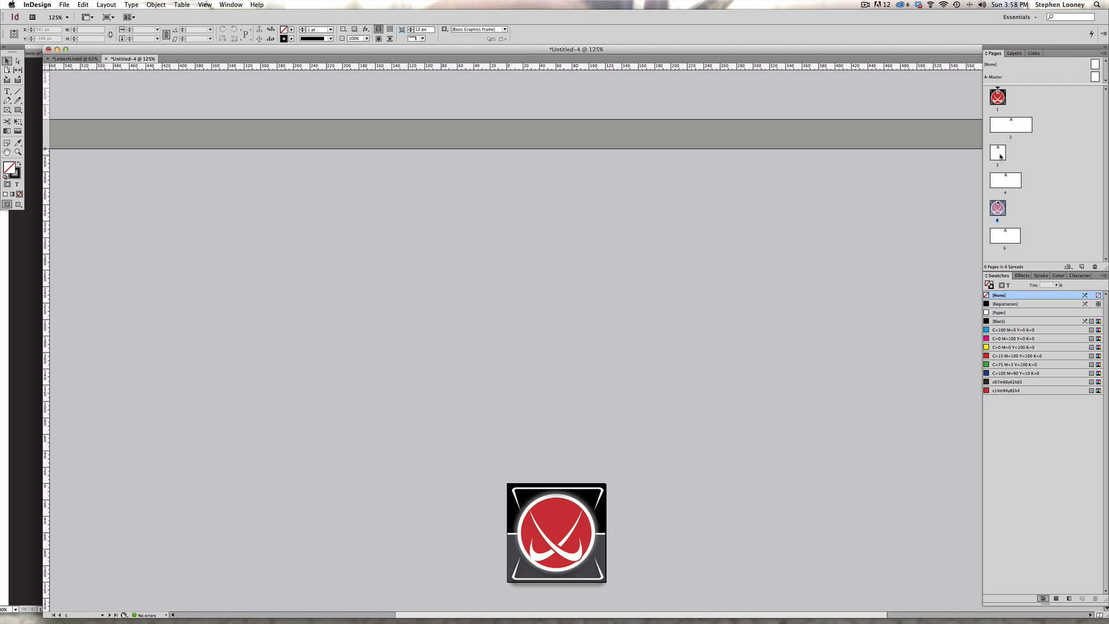
double_click(1000, 156)
drag(541, 410, 873, 577)
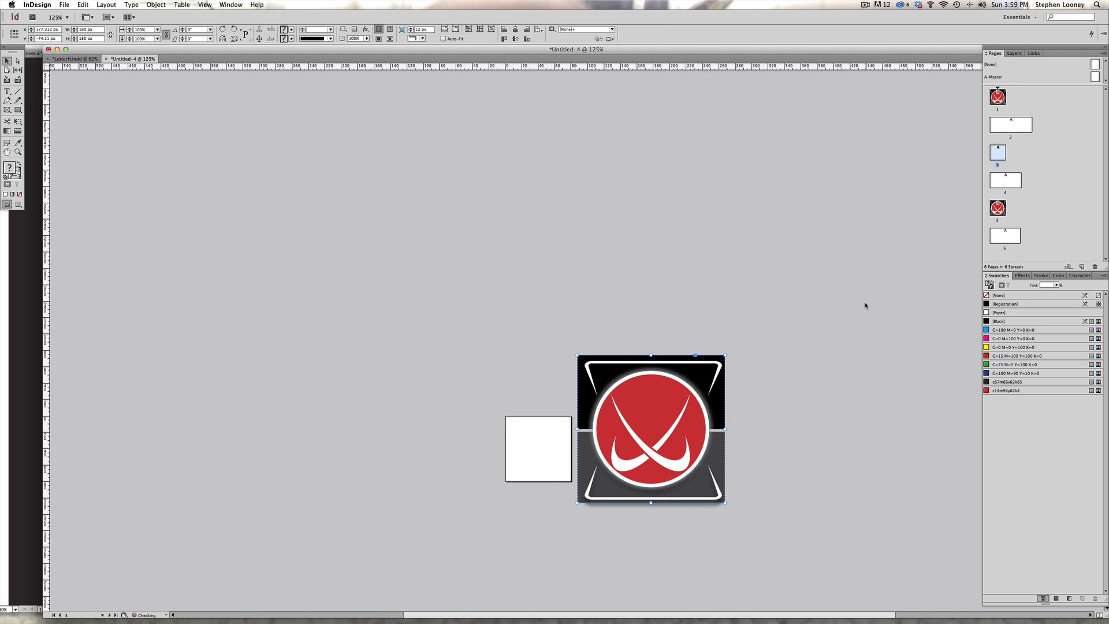
click(91, 30)
text(80)
key(Tab)
text(8)
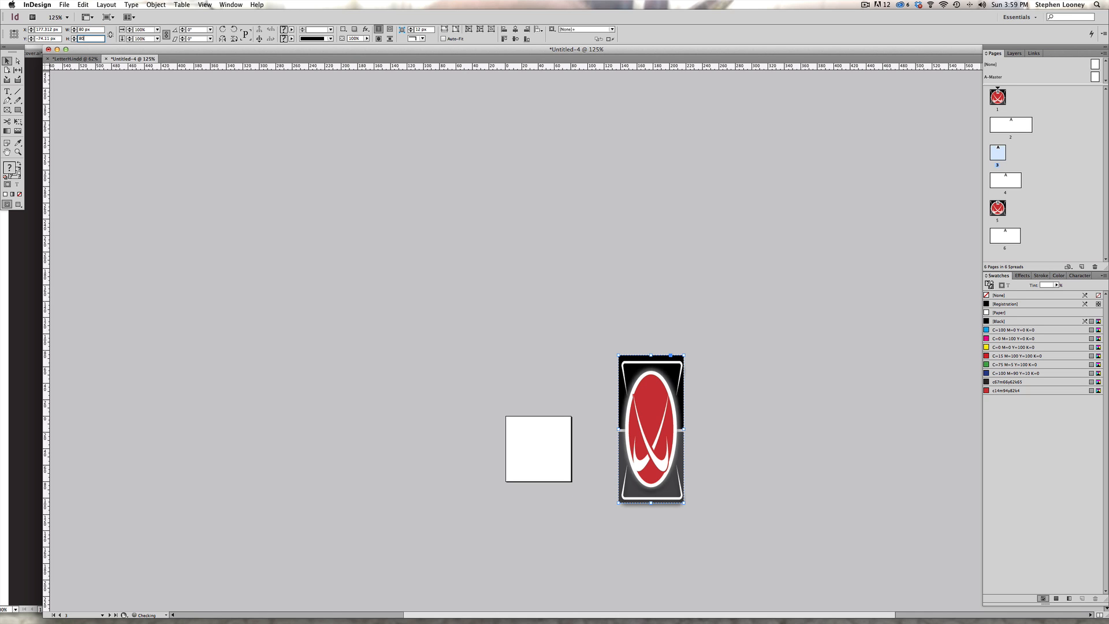
key(Return)
click(367, 217)
drag(655, 381, 542, 442)
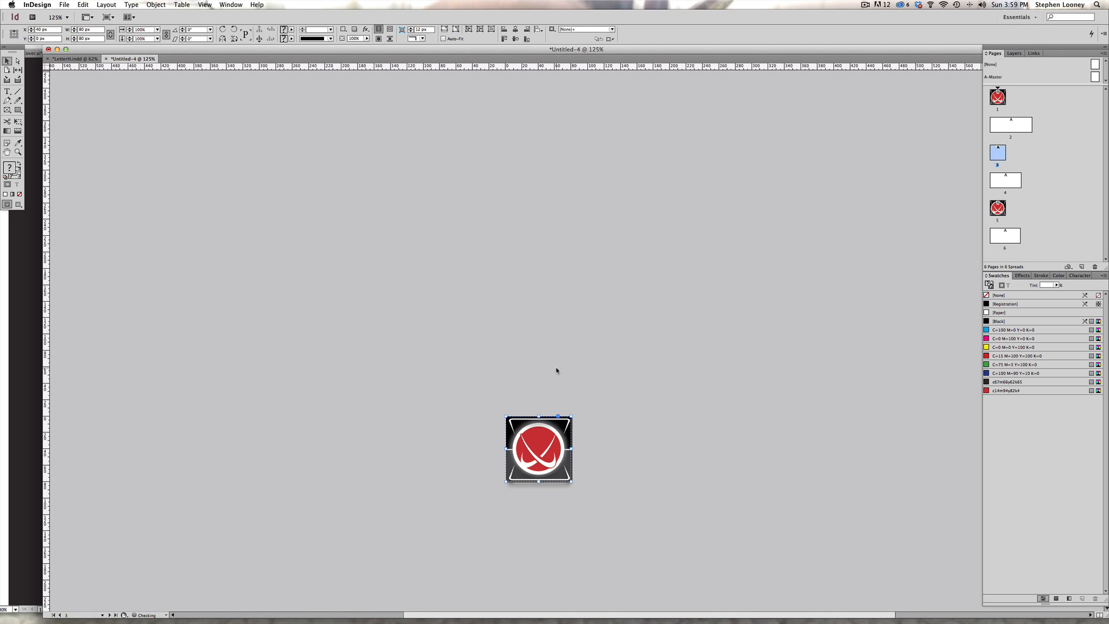
Add a new layer above Layer 1
alt+super+click(543, 241)
alt+super+click(543, 241)
alt+super+click(542, 241)
drag(656, 408, 595, 469)
drag(583, 162, 585, 370)
scroll(584, 370, up, 5)
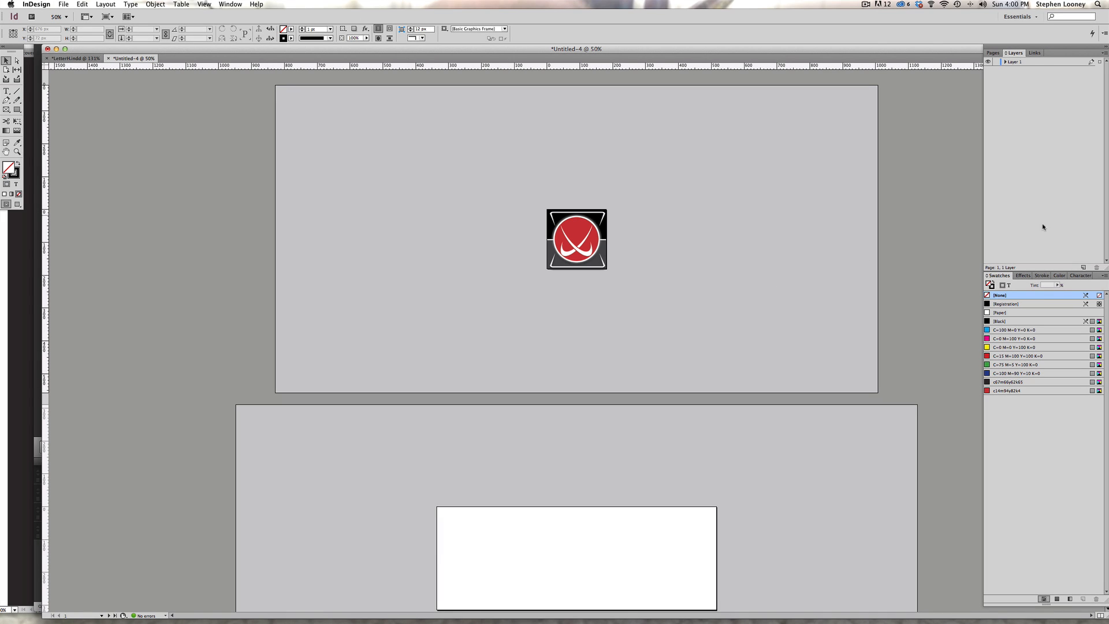
click(993, 53)
click(1013, 53)
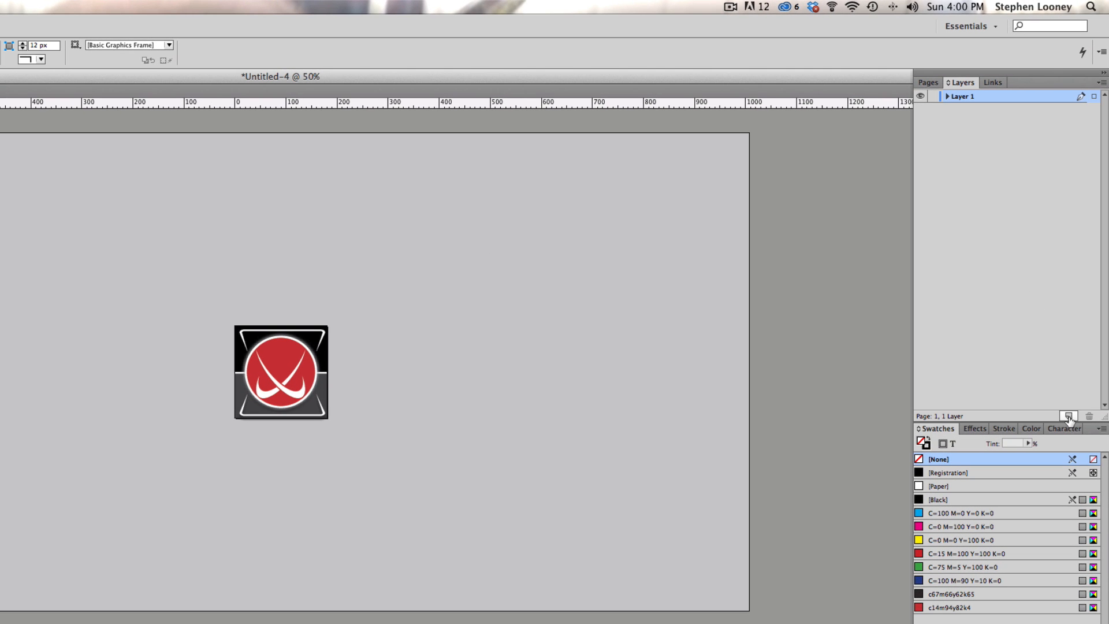
click(1068, 416)
Copy all the profile artwork from page 1 on Layer 1 and paste it in place on page 2
key(space)
drag(472, 597, 473, 473)
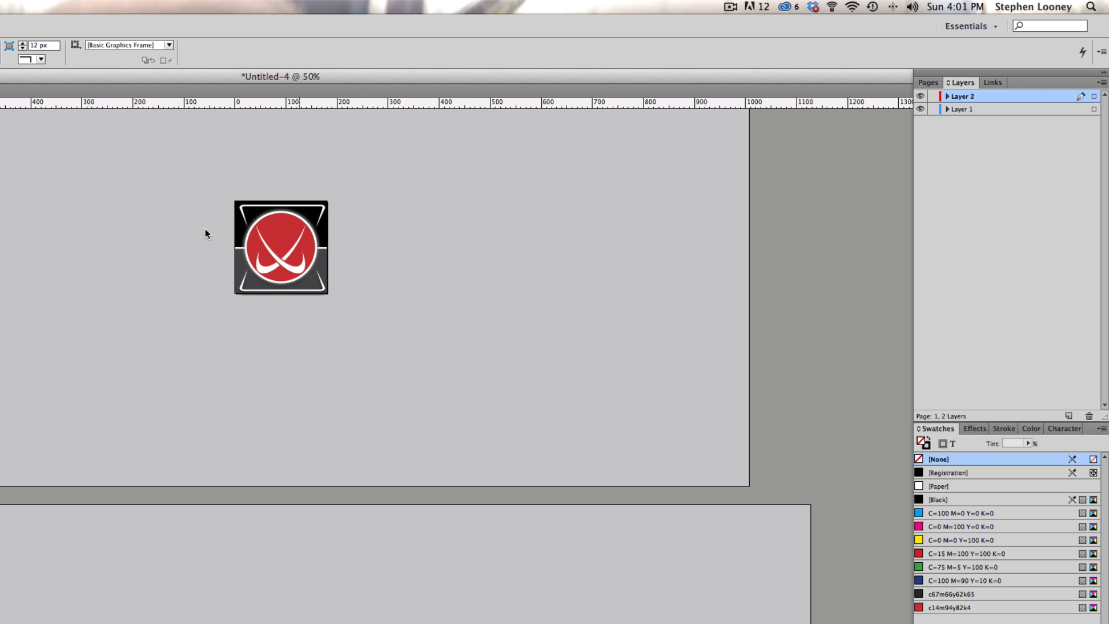
click(974, 107)
drag(143, 137, 418, 400)
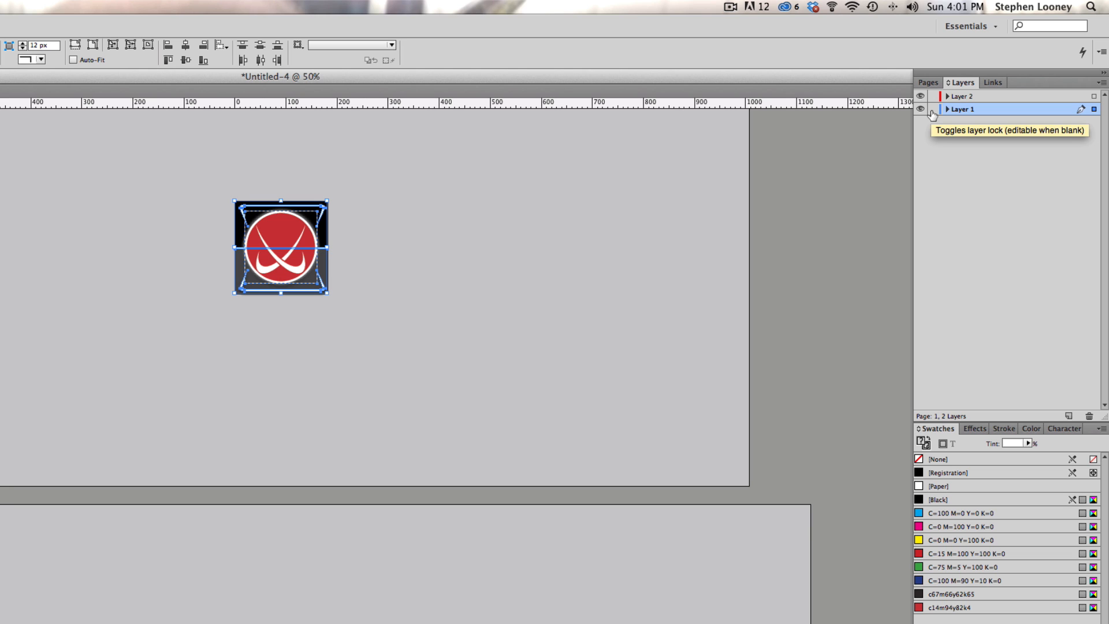
click(519, 524)
click(928, 82)
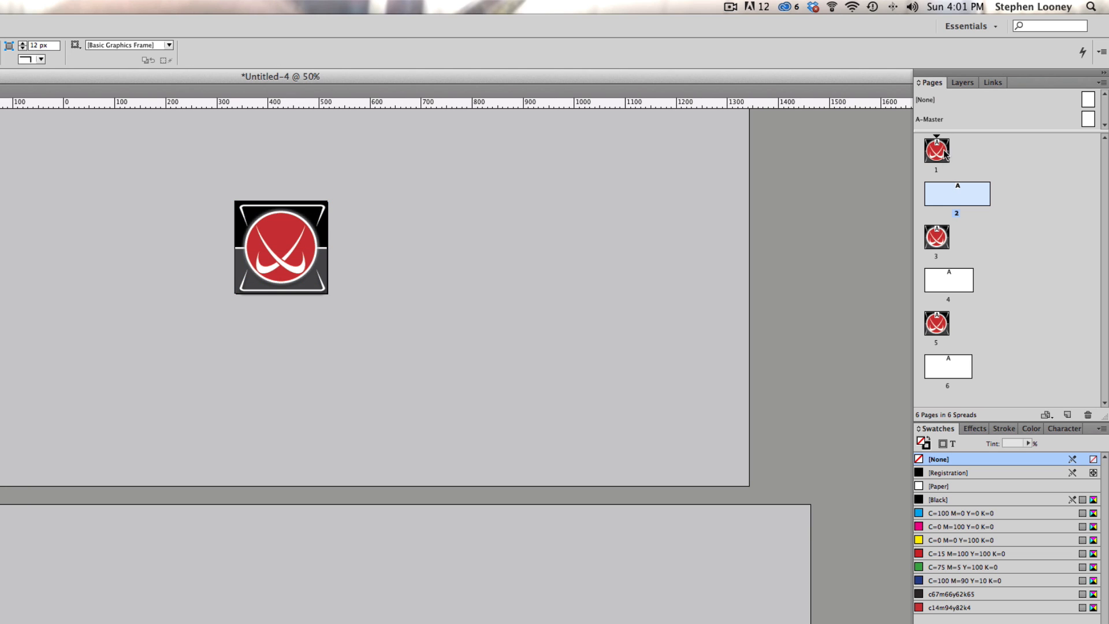
double_click(941, 194)
key(super+alt+shift+v)
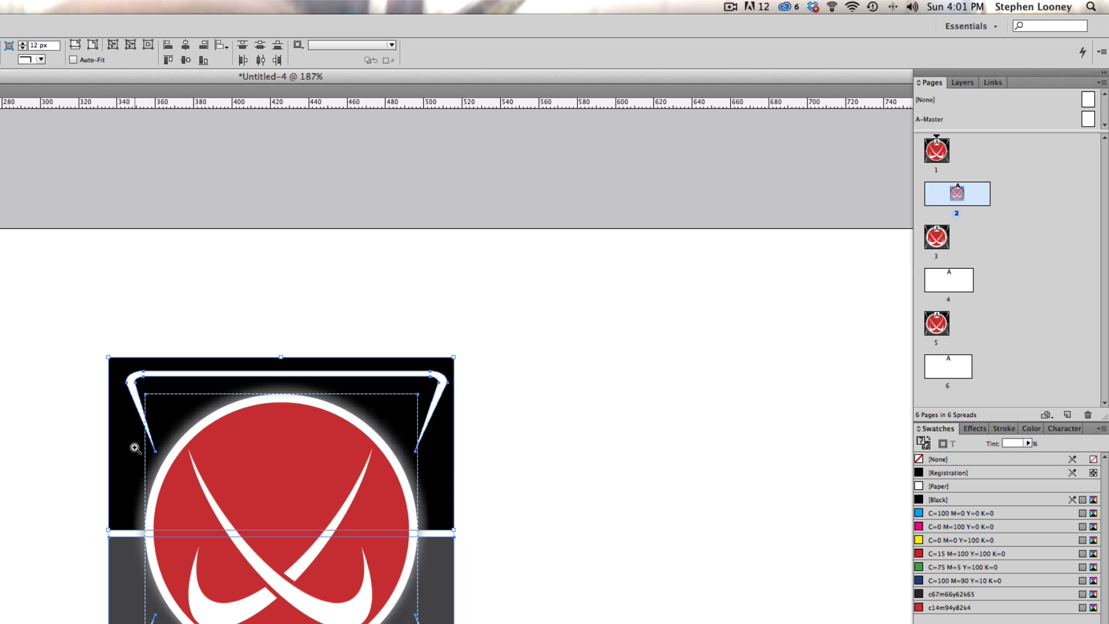
Copy the artwork from page 3, paste it in place on page 4 and move it to about X 80 px, Y 90 px
alt+super+click(134, 447)
alt+super+click(136, 447)
alt+super+click(151, 441)
alt+super+click(160, 438)
alt+super+click(314, 364)
alt+super+click(298, 353)
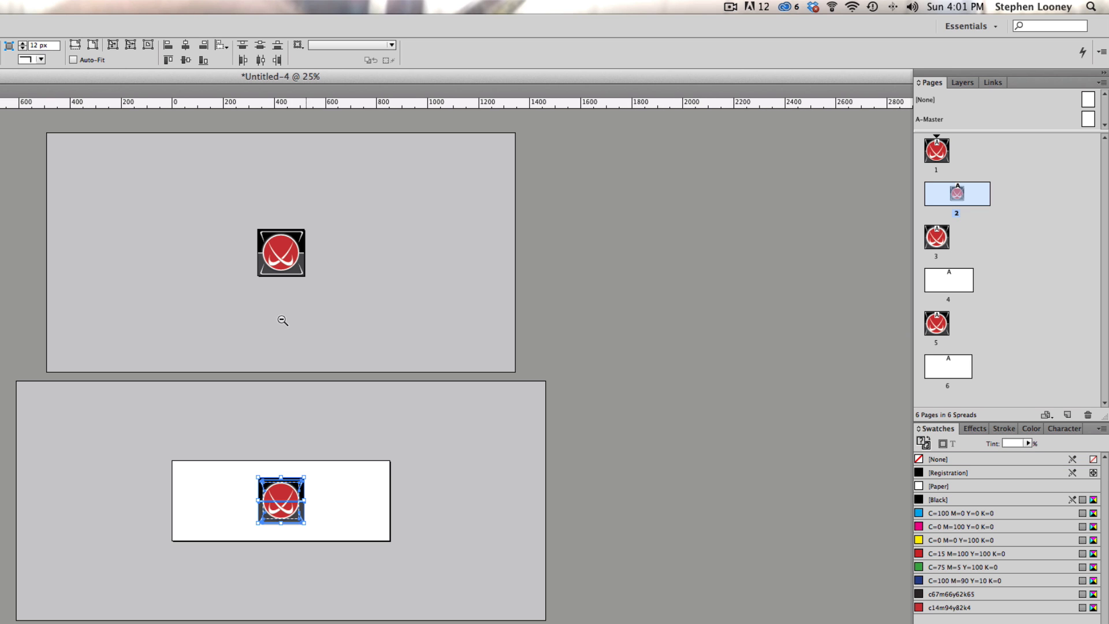
drag(54, 163, 262, 470)
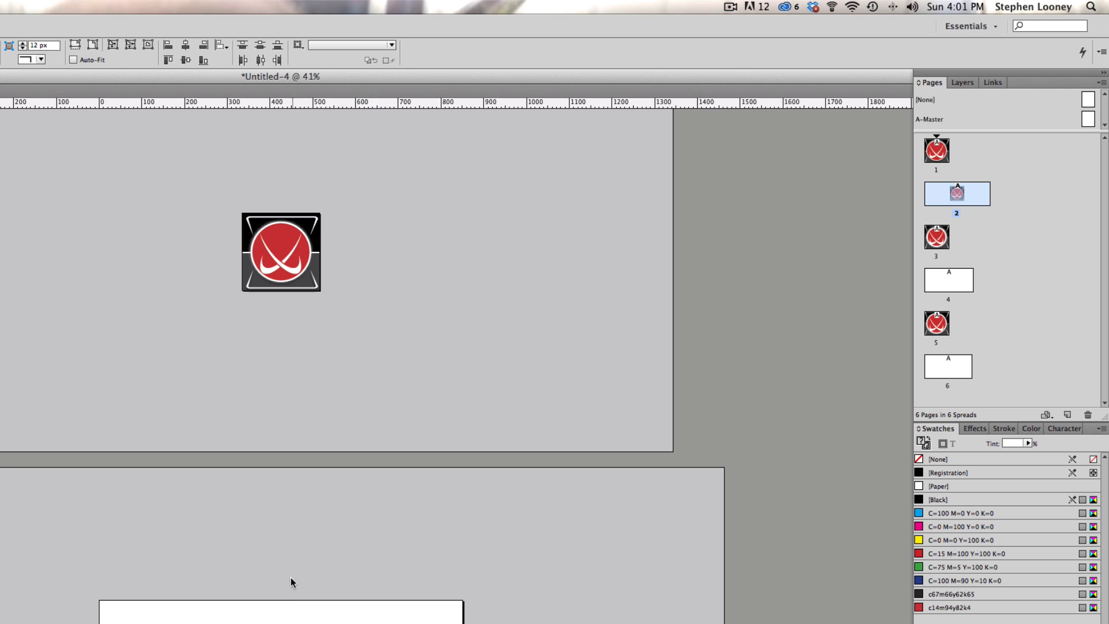
scroll(519, 452, down, 6)
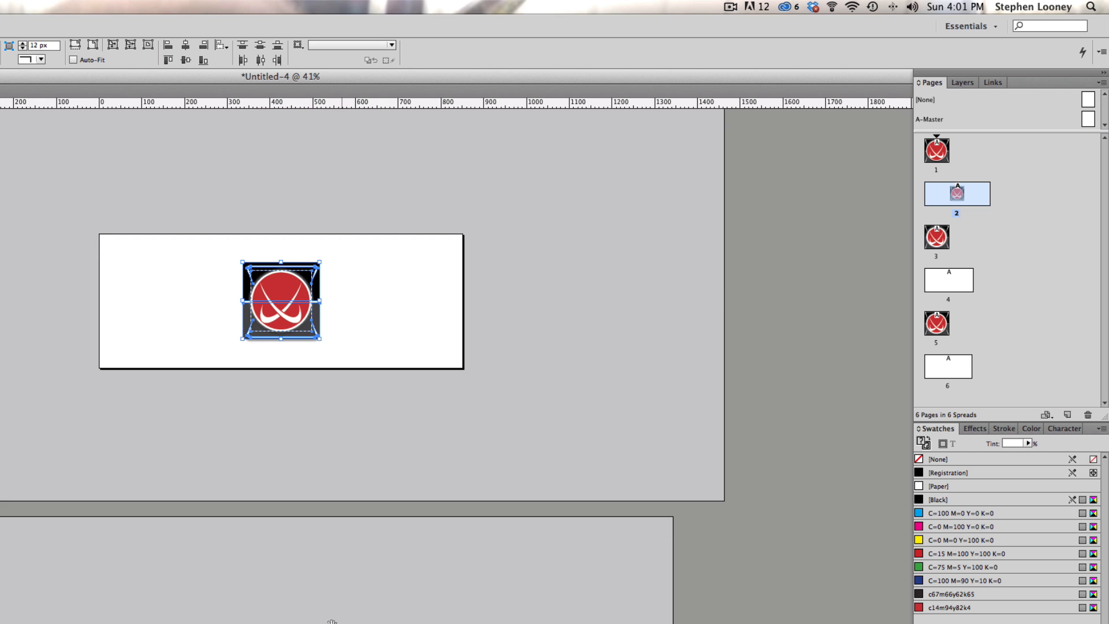
drag(335, 594, 316, 455)
drag(161, 470, 415, 368)
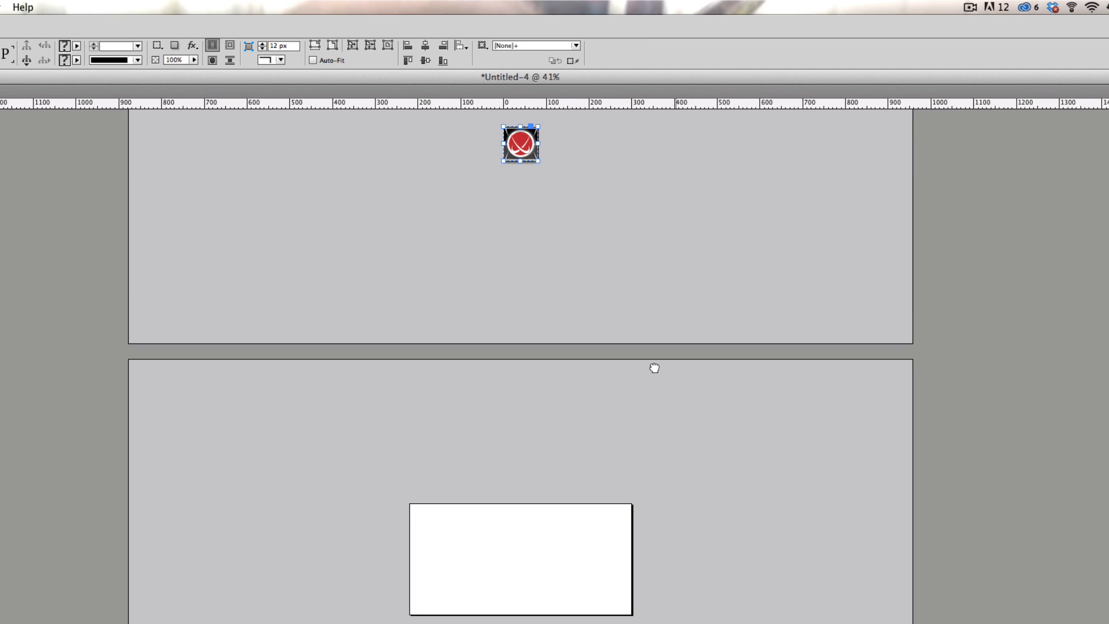
drag(654, 367, 654, 356)
click(454, 561)
key(alt+shift+super+v)
drag(516, 554, 465, 553)
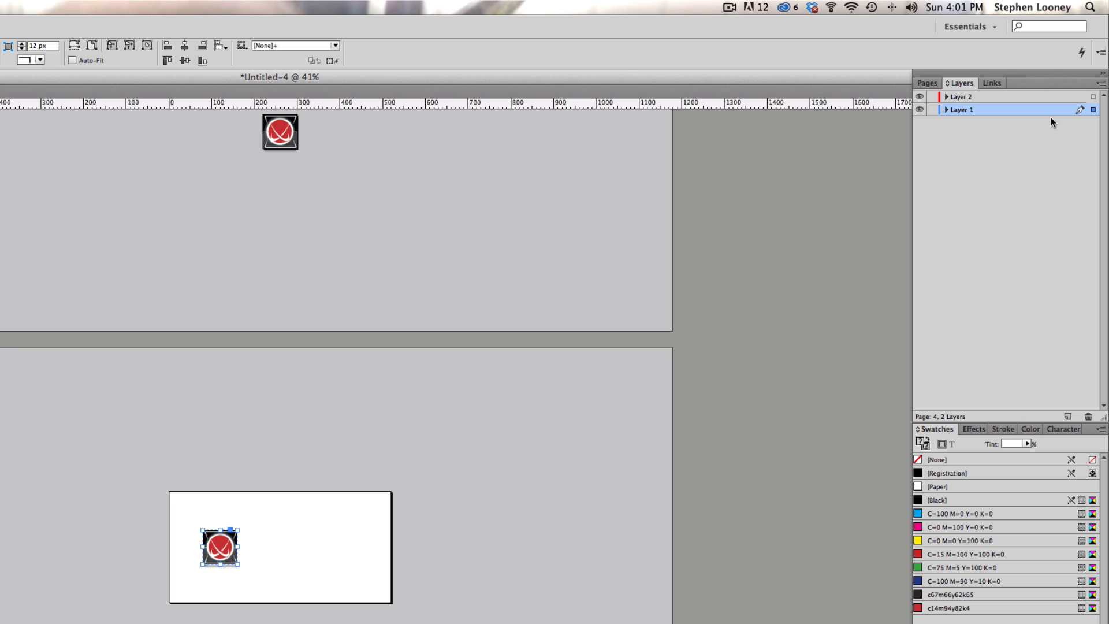
Transfer the pasted artwork on page 4 and page 2 from Layer 1 to Layer 2
drag(1093, 112, 1092, 97)
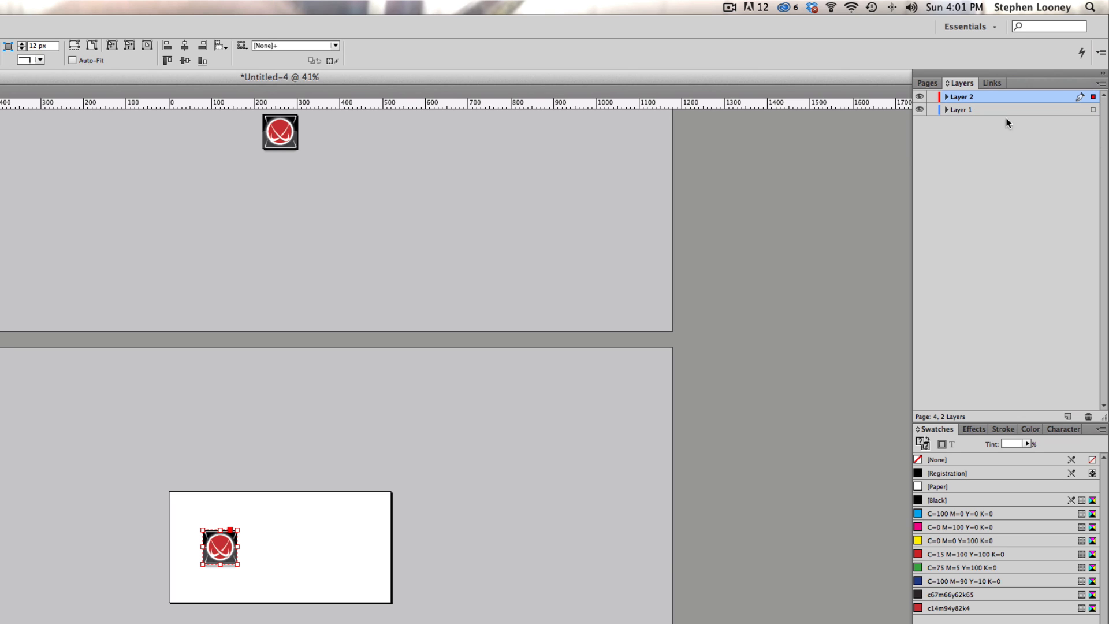
scroll(415, 528, up, 10)
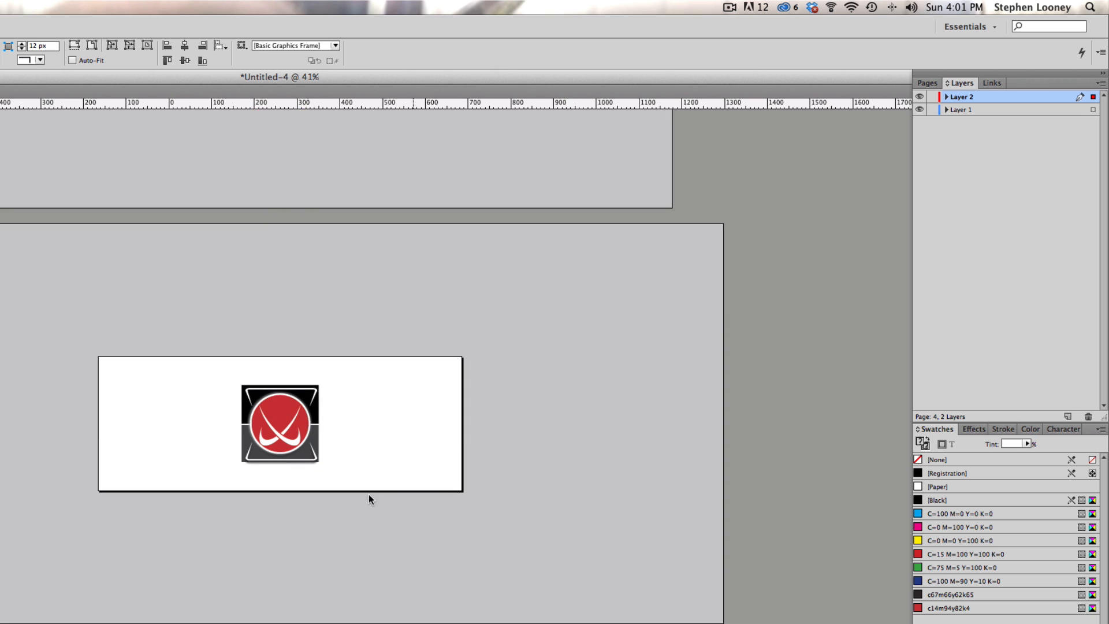
click(280, 423)
drag(1094, 100, 1093, 97)
scroll(178, 358, up, 5)
scroll(281, 347, up, 1)
drag(182, 239, 389, 418)
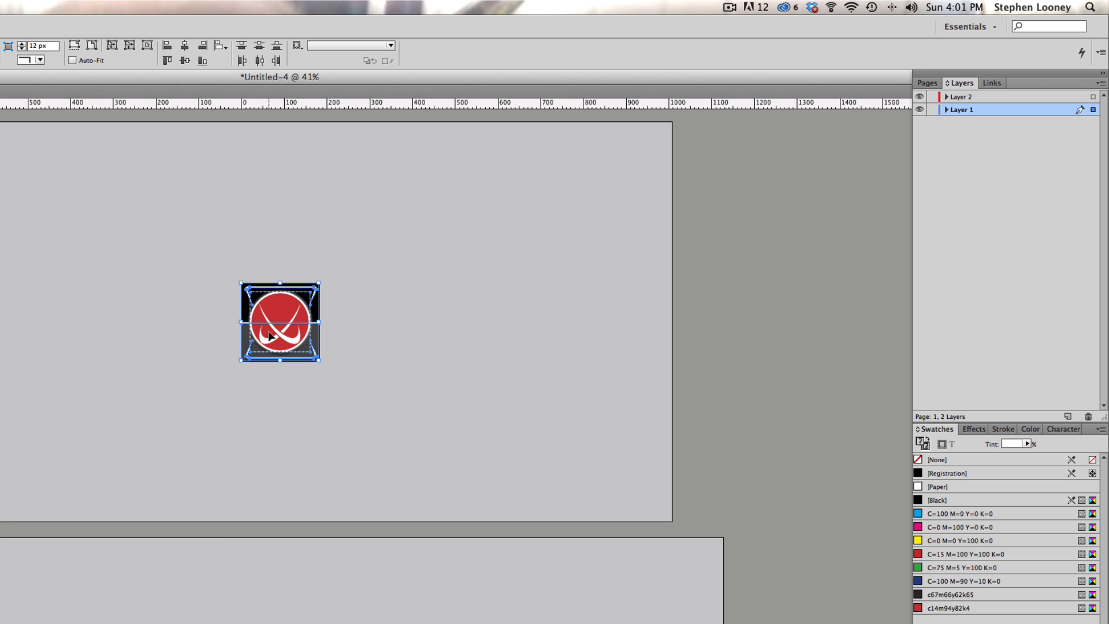
click(187, 623)
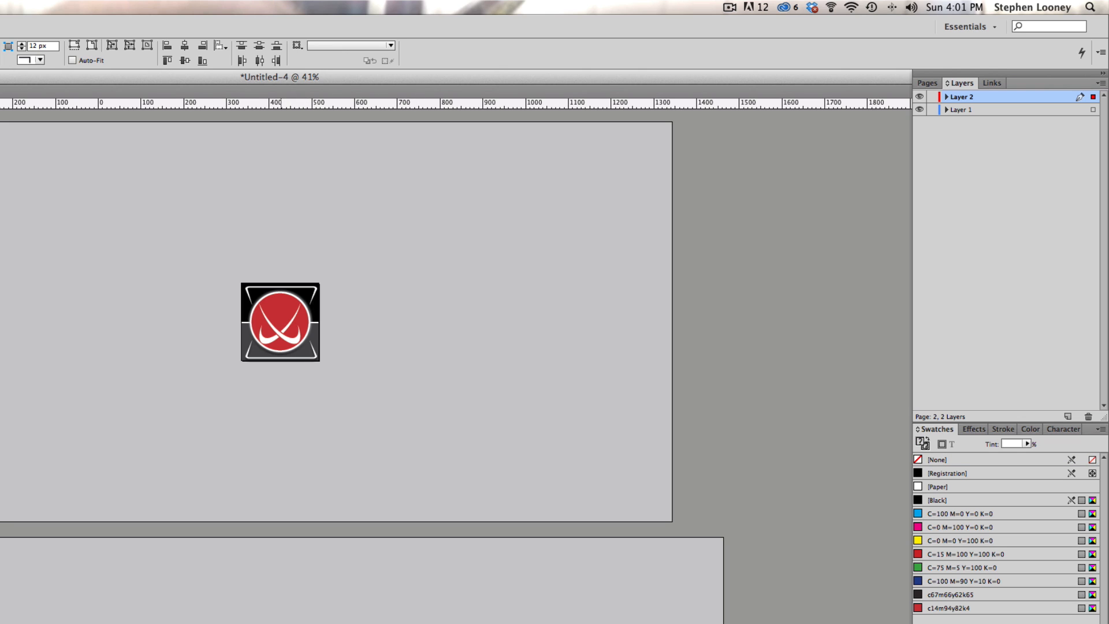
Group the artwork on page 2 and position it at X 25 px and Y 212 px
key(super+g)
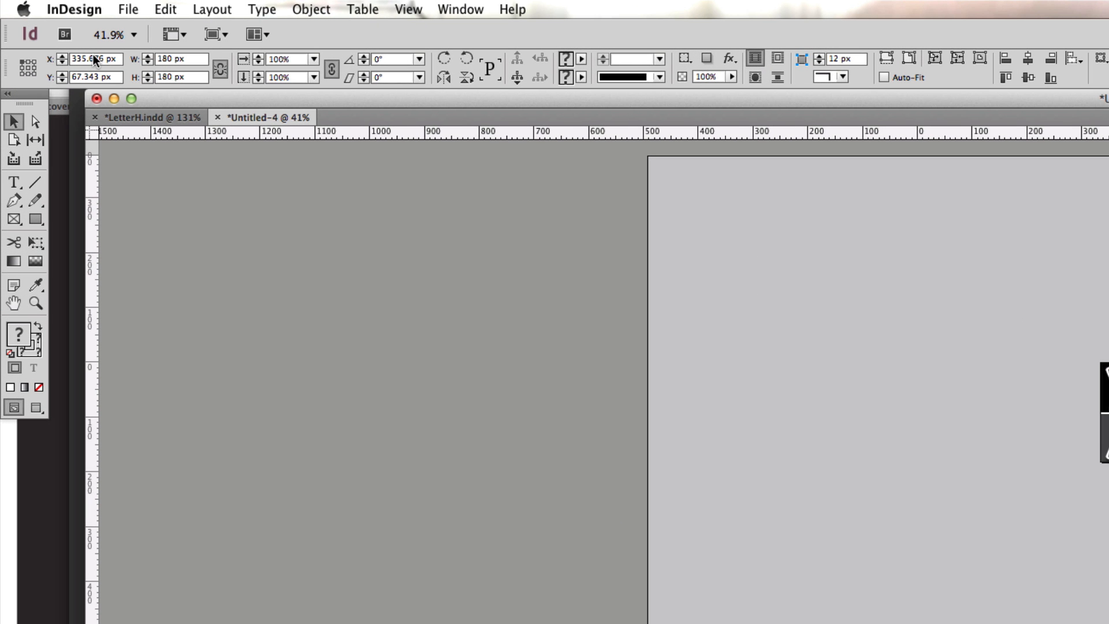
click(49, 29)
triple_click(97, 58)
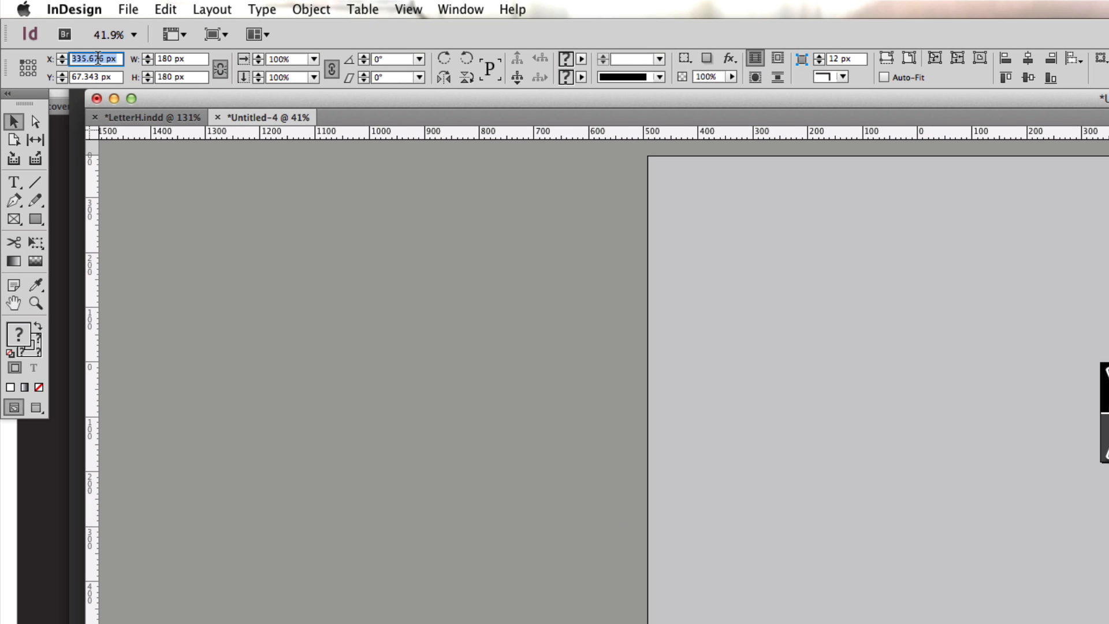
text(25)
key(Tab)
text(212)
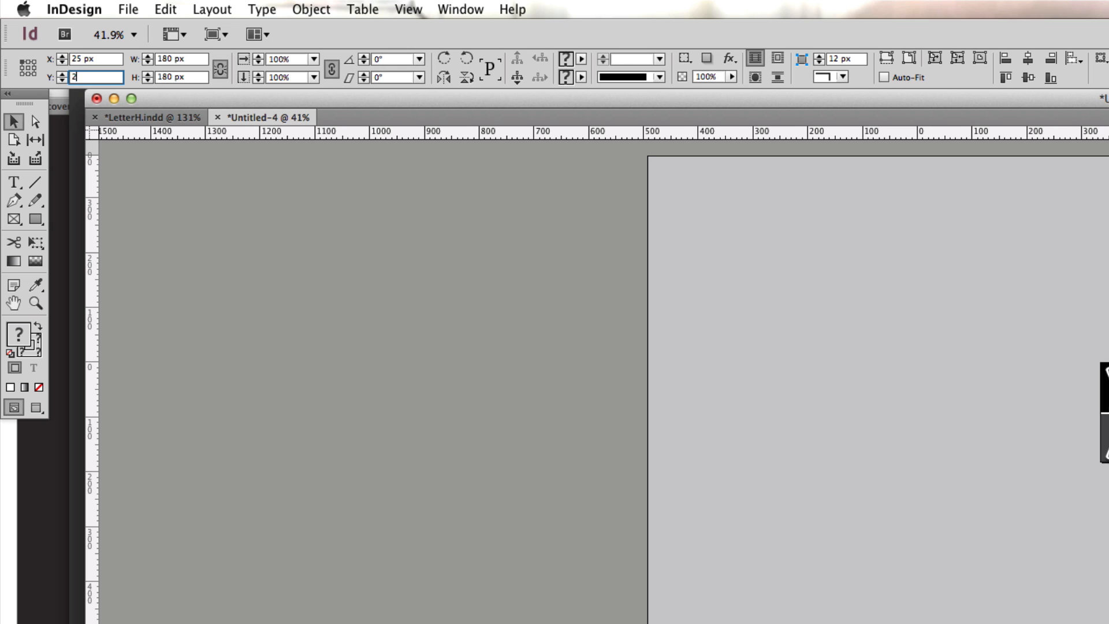
key(Tab)
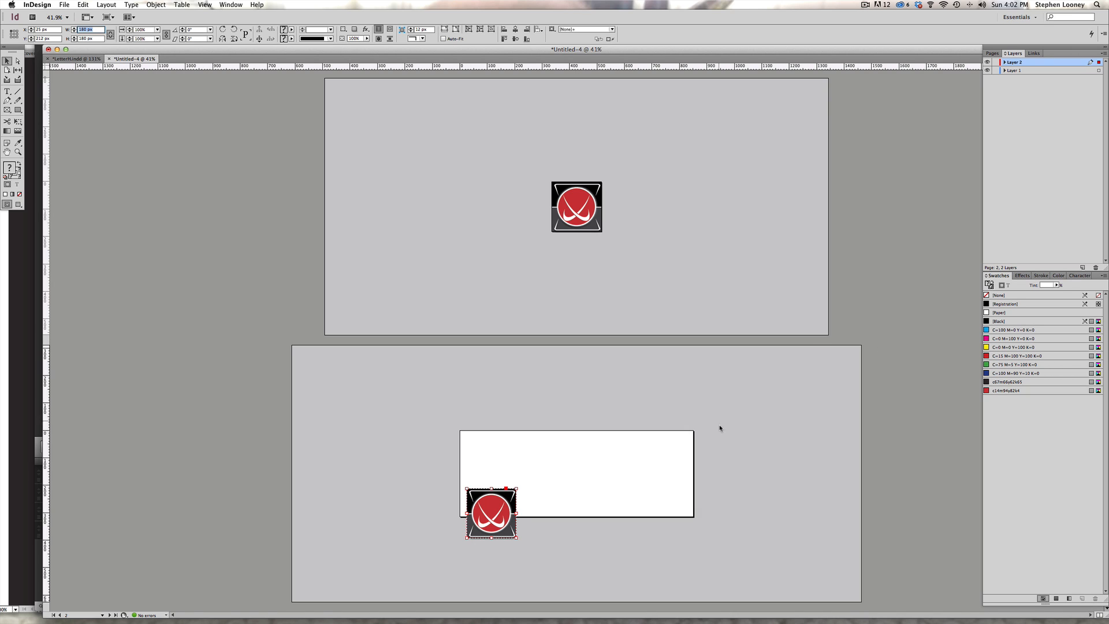
text(0)
key(Return)
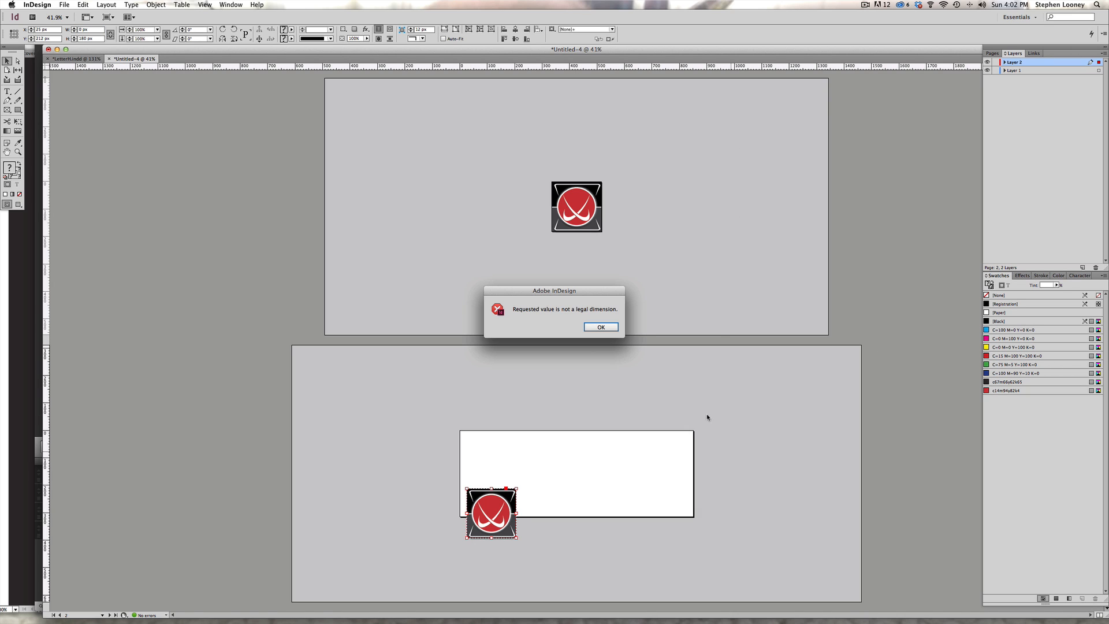
click(600, 327)
click(425, 407)
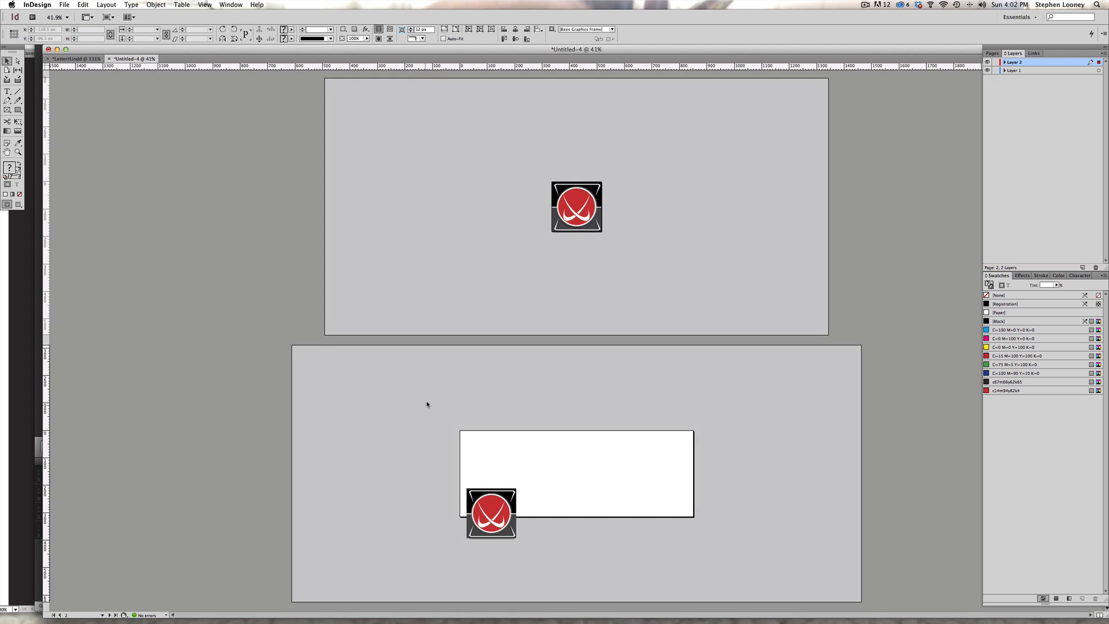
Position the artwork on page 4 at X 20 px and Y 220 px
scroll(425, 407, down, 10)
click(538, 436)
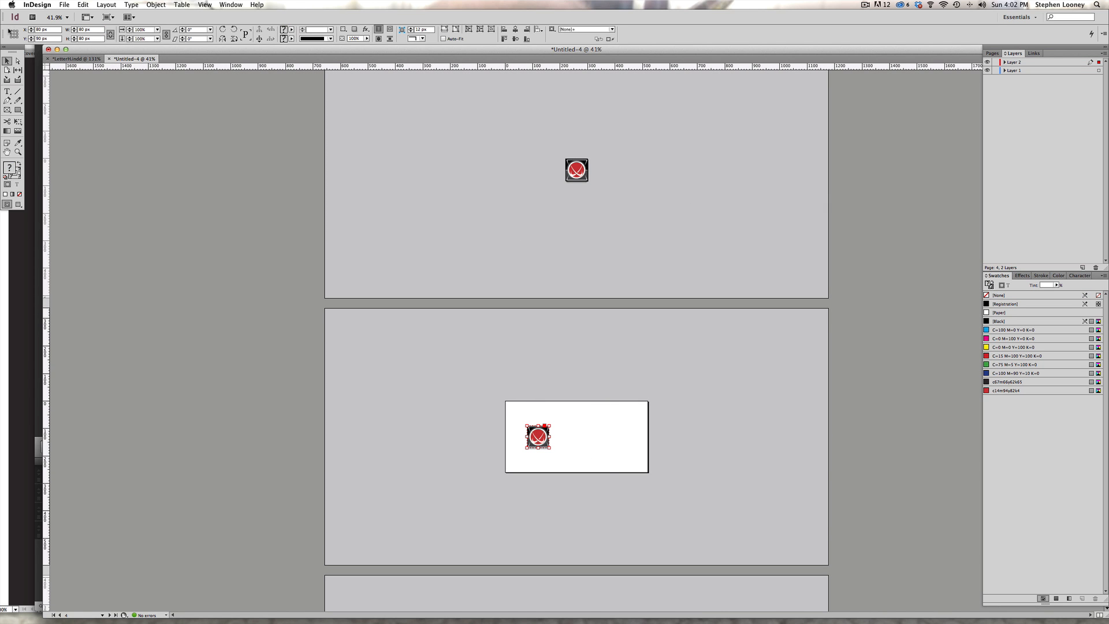
double_click(52, 30)
text(20)
key(Tab)
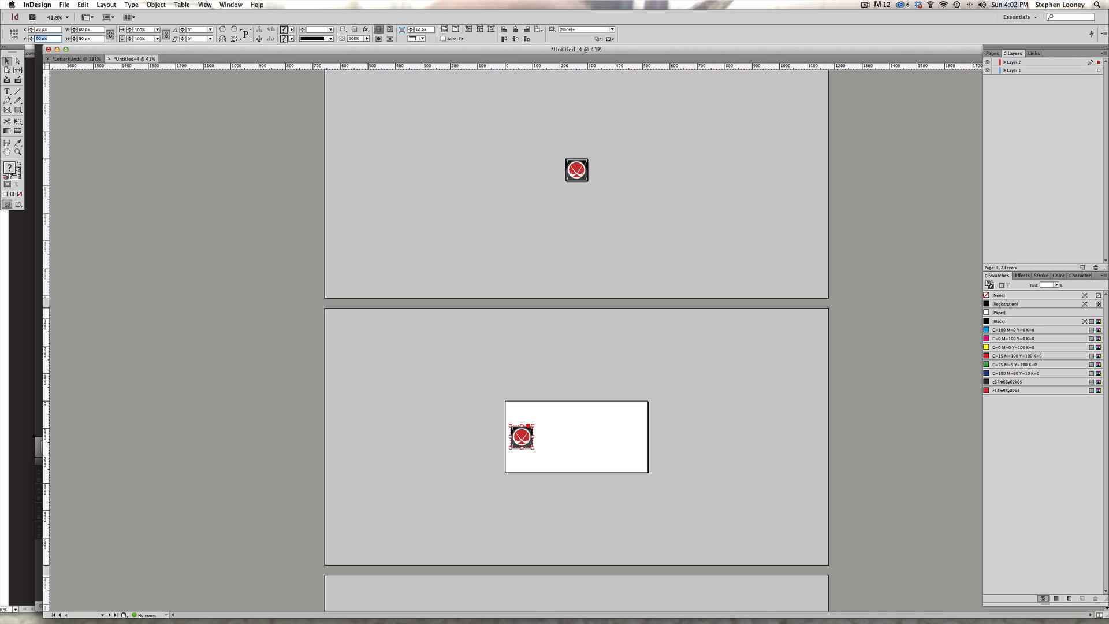
text(220)
key(Tab)
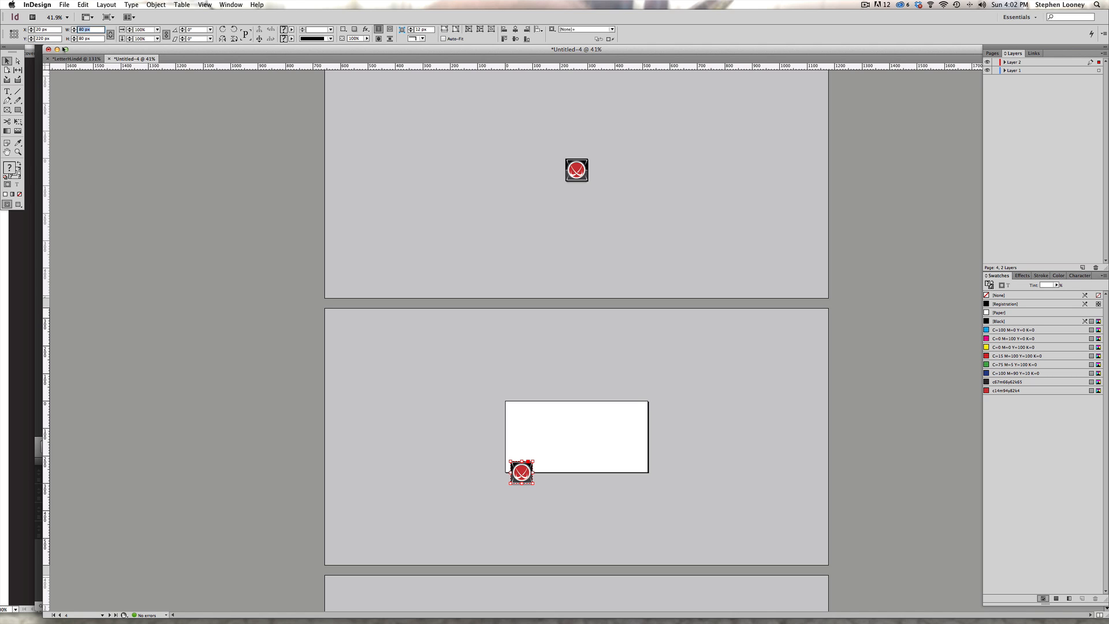
Reposition the artwork on page 4 at X 220 px and Y 20 px
click(51, 39)
click(52, 29)
text(220)
key(Tab)
text(2)
key(Tab)
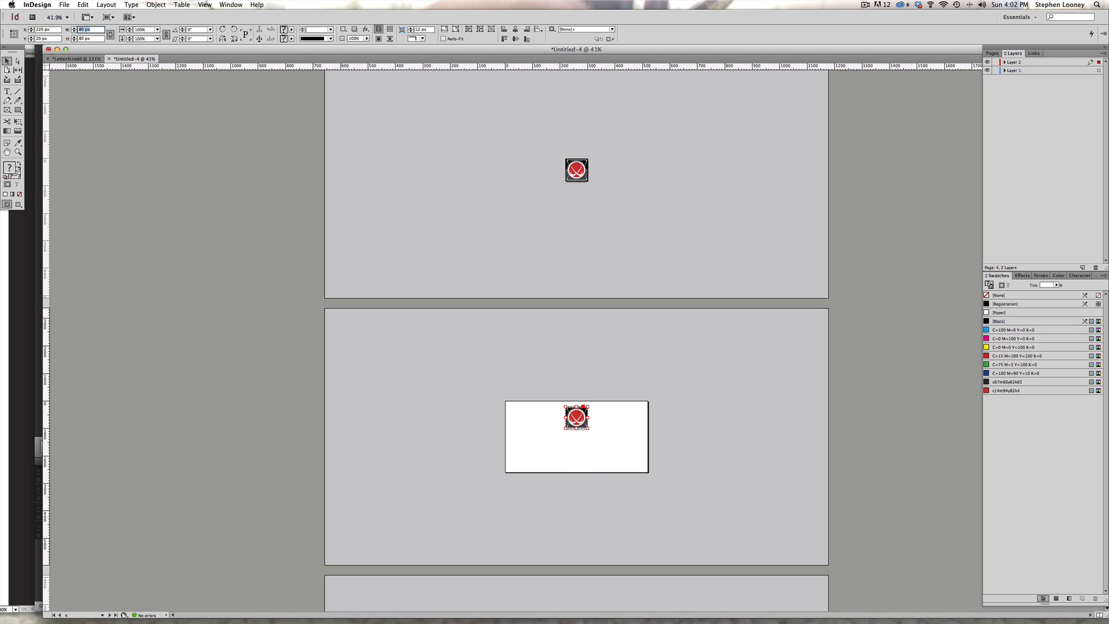
click(290, 251)
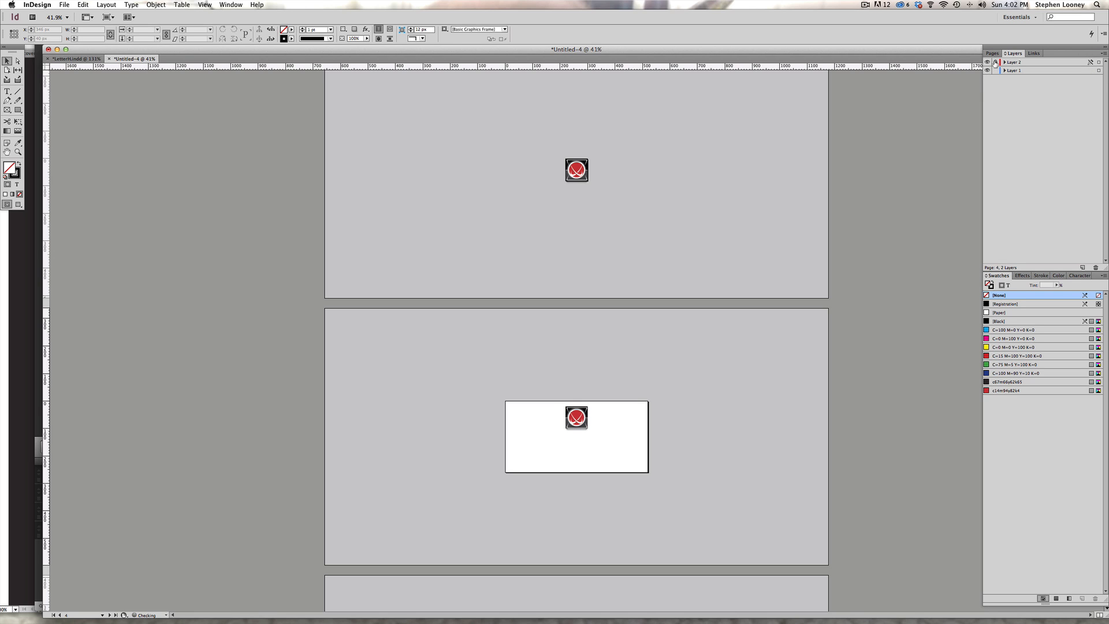
Review the profile artwork on page 1 and its overlap with the cover area on page 2
click(992, 54)
scroll(654, 387, up, 1)
drag(654, 387, 647, 619)
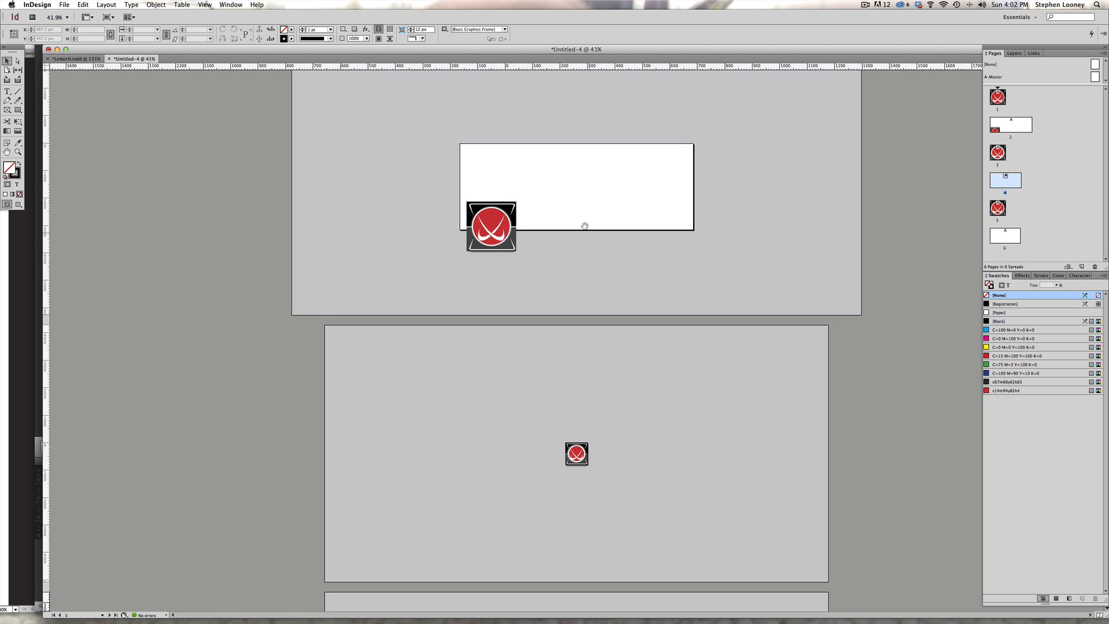
drag(584, 225, 582, 507)
drag(524, 174, 683, 301)
click(684, 301)
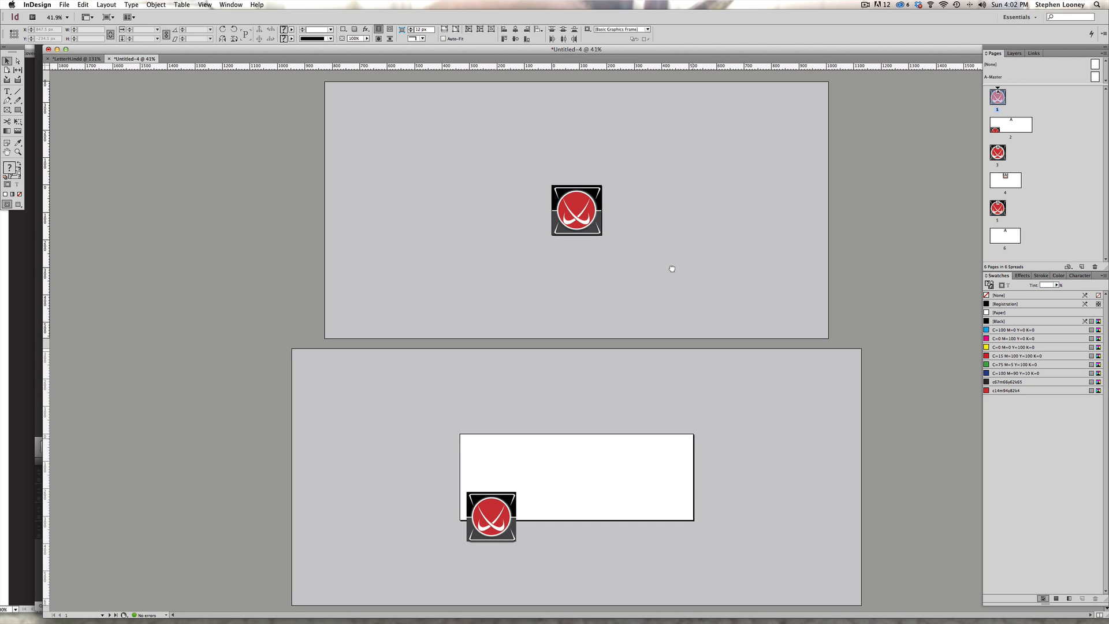
scroll(668, 283, down, 3)
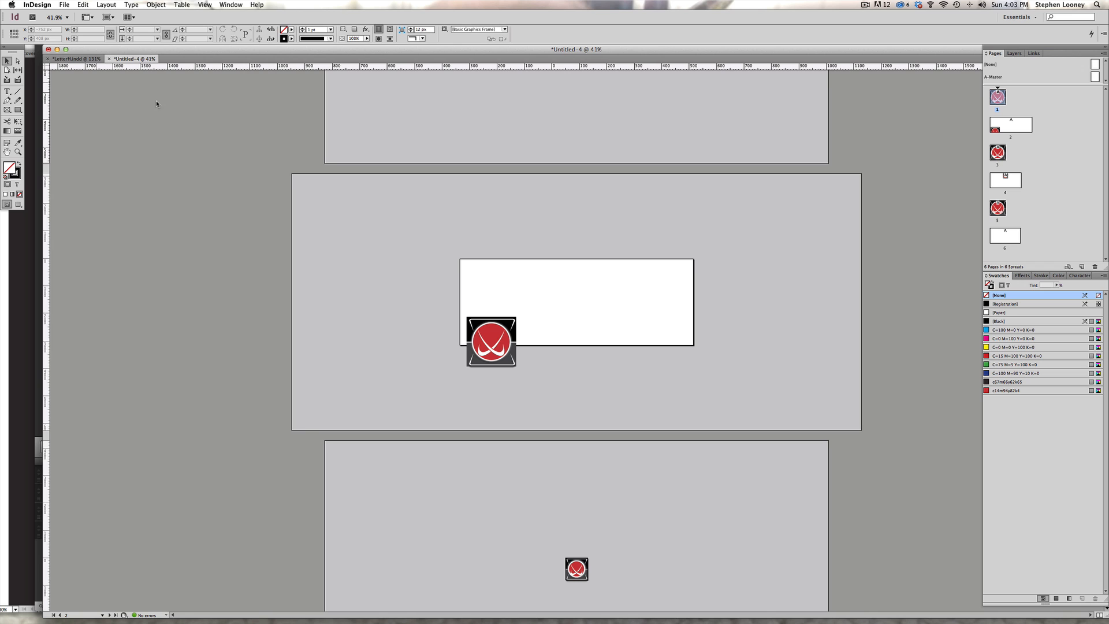
Copy the finished Facebook cover artwork with its profile image from LetterH.indd
click(76, 59)
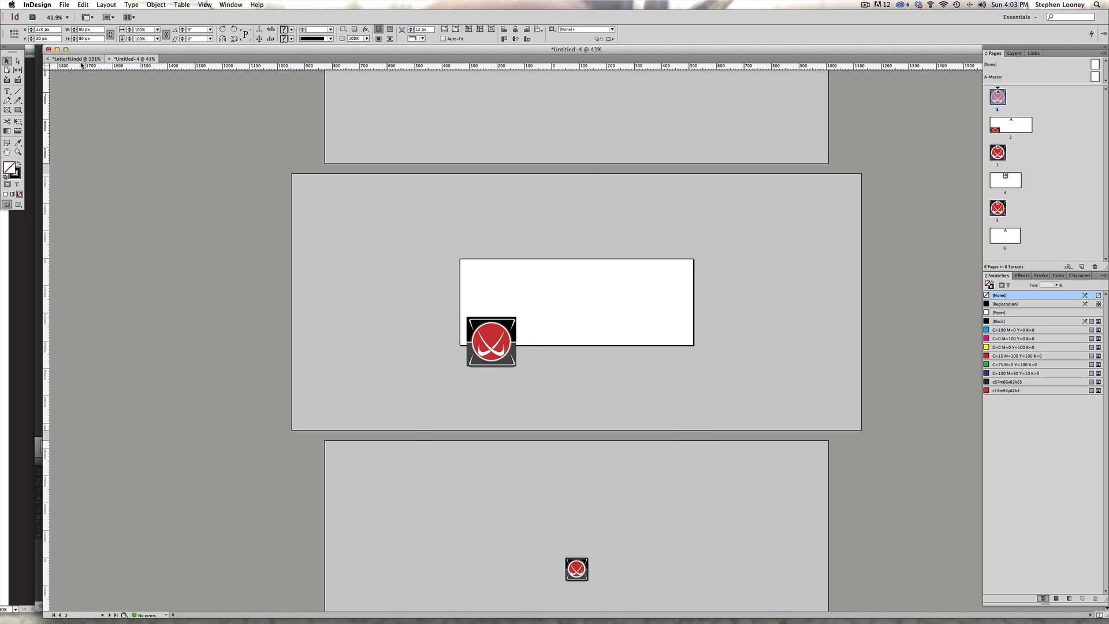
drag(568, 279, 587, 607)
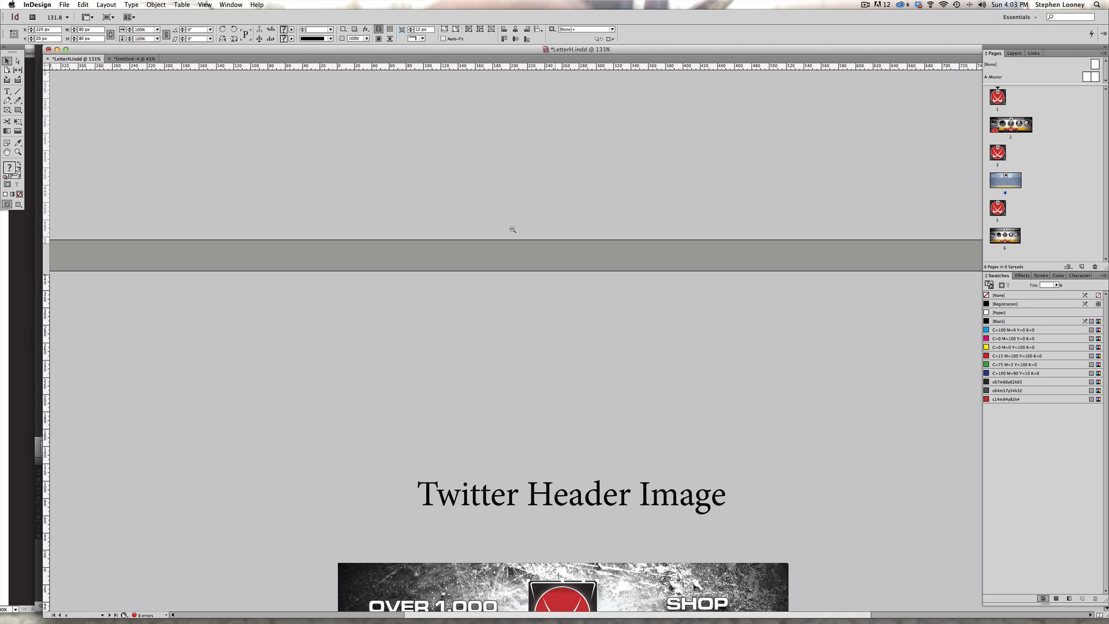
alt+super+click(514, 224)
alt+super+click(517, 225)
drag(545, 145, 542, 306)
scroll(309, 231, up, 1)
scroll(314, 254, down, 5)
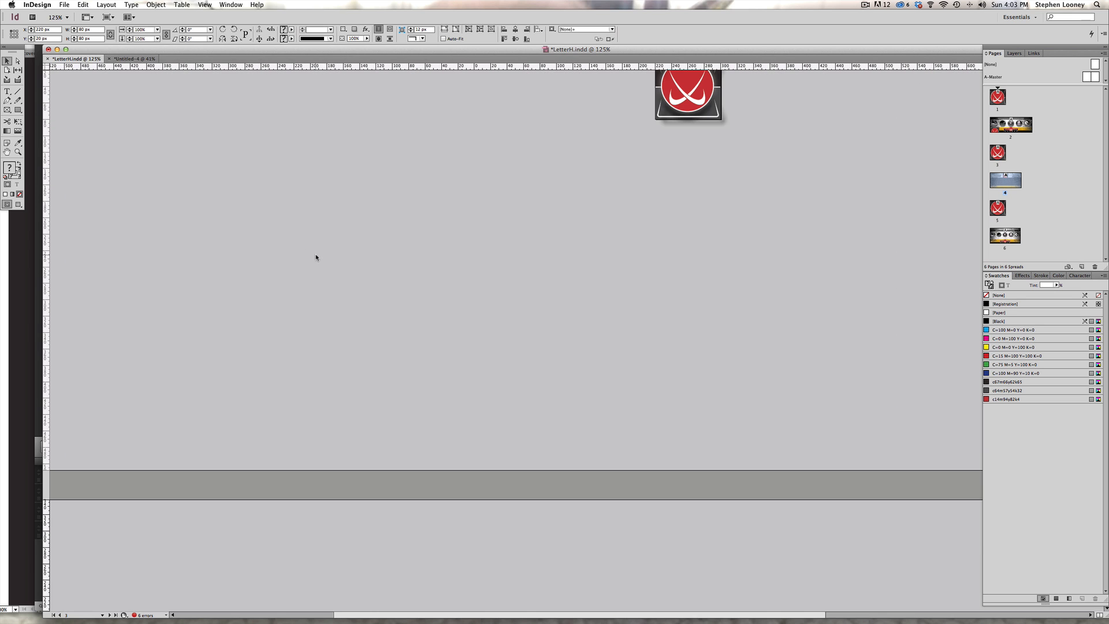
alt+super+click(539, 266)
alt+super+click(540, 267)
alt+super+click(539, 267)
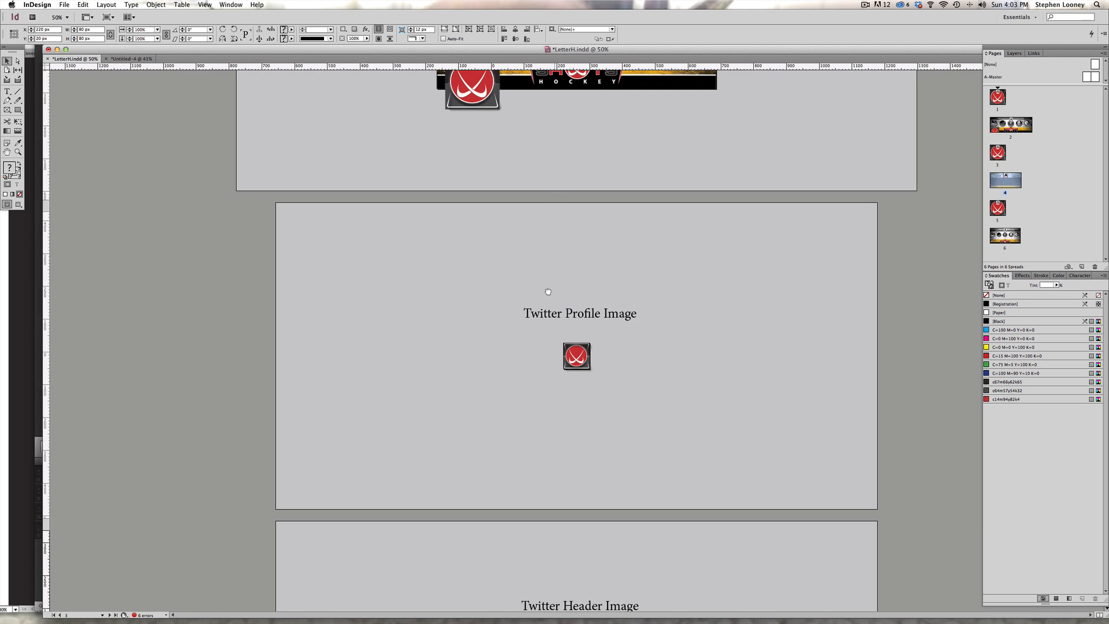
drag(548, 223, 548, 439)
click(401, 203)
drag(748, 340, 419, 196)
key(alt+super+l)
Paste the finished cover artwork into Untitled-4 and place it above and to the left of page 2's cover area
click(128, 58)
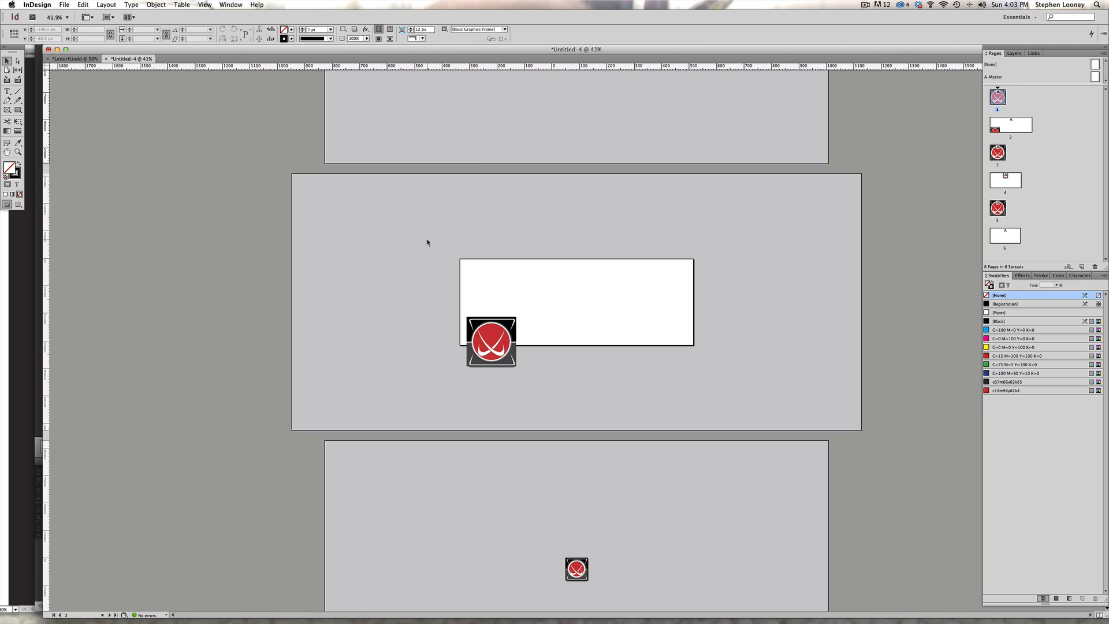
key(super+v)
drag(534, 107, 415, 208)
click(547, 204)
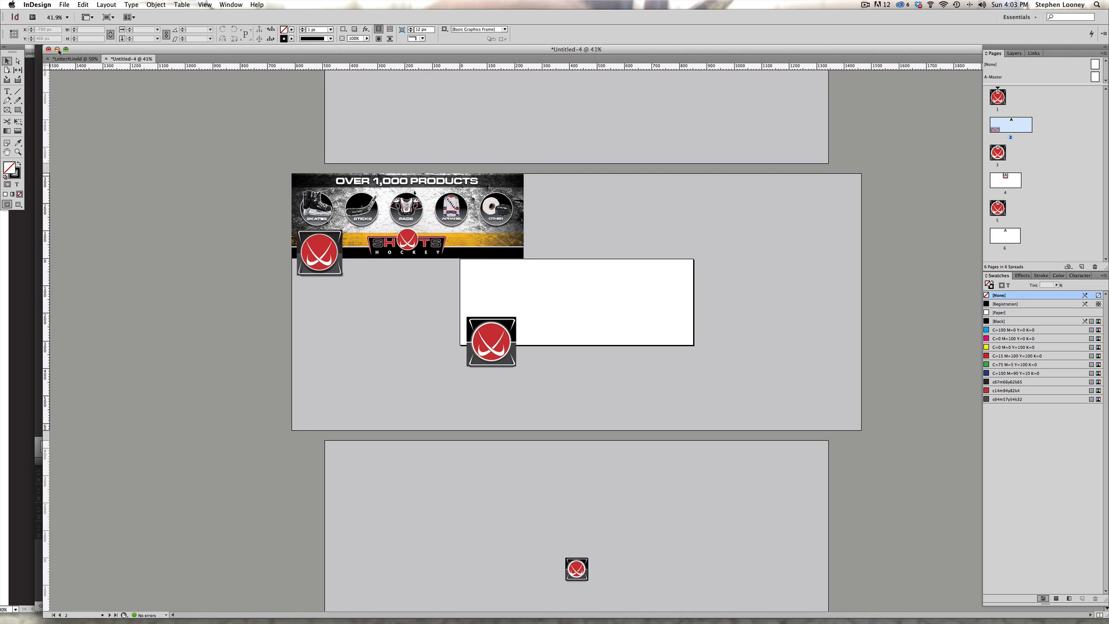
Clear the desktop by minimizing the open InDesign and Illustrator windows and closing the LetterH folder window
click(57, 50)
click(26, 65)
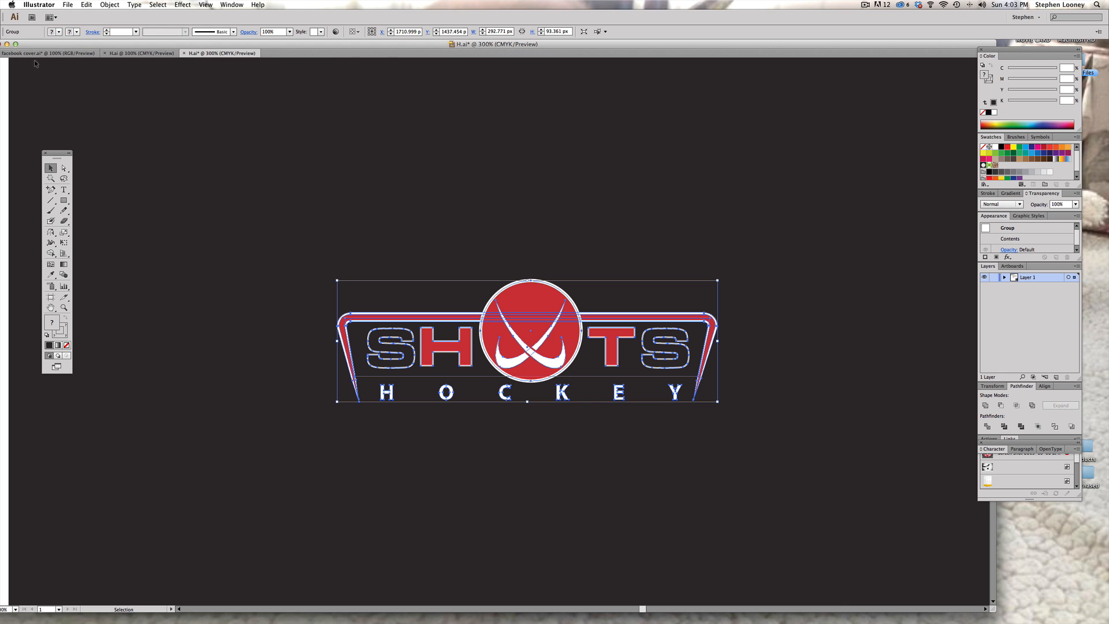
click(7, 44)
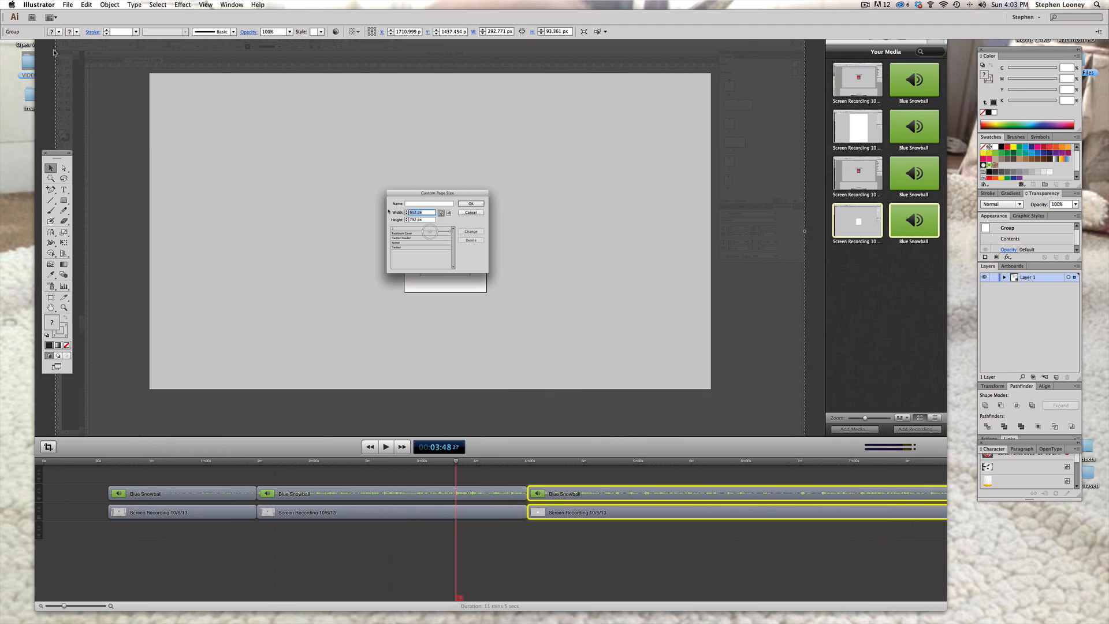
click(52, 36)
click(279, 226)
key(super+w)
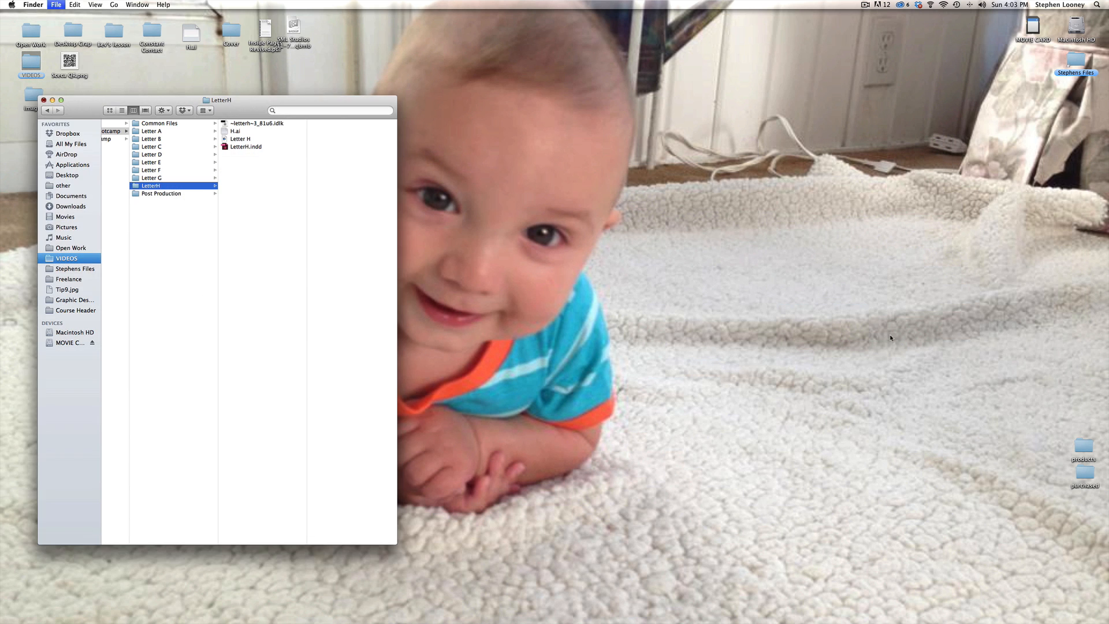
Open the purchased folder from the desktop and enlarge its window
click(1085, 477)
double_click(1086, 477)
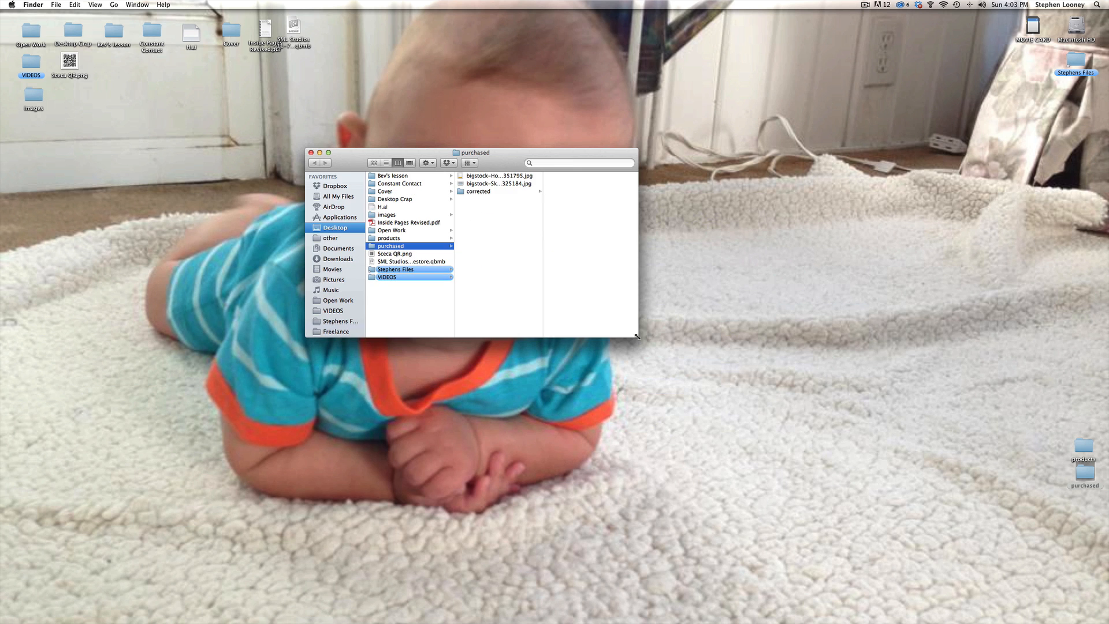
drag(637, 336, 773, 455)
Preview the two purchased bigstock images, the hockey boards and the skate marks on ice
click(491, 183)
click(490, 177)
double_click(490, 178)
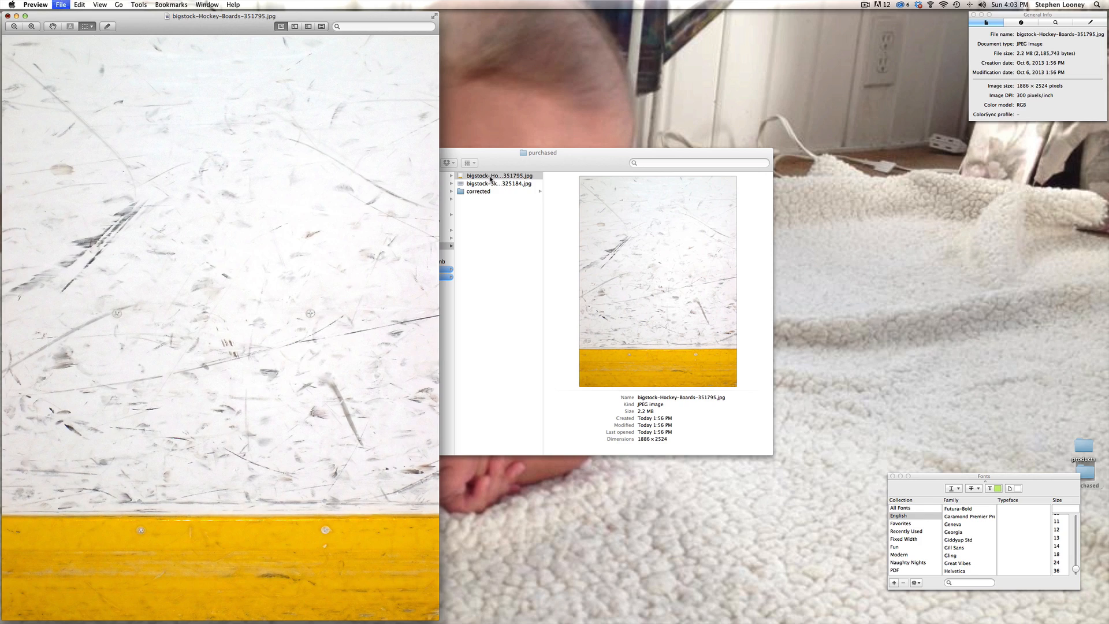
key(super+w)
double_click(483, 184)
key(super+w)
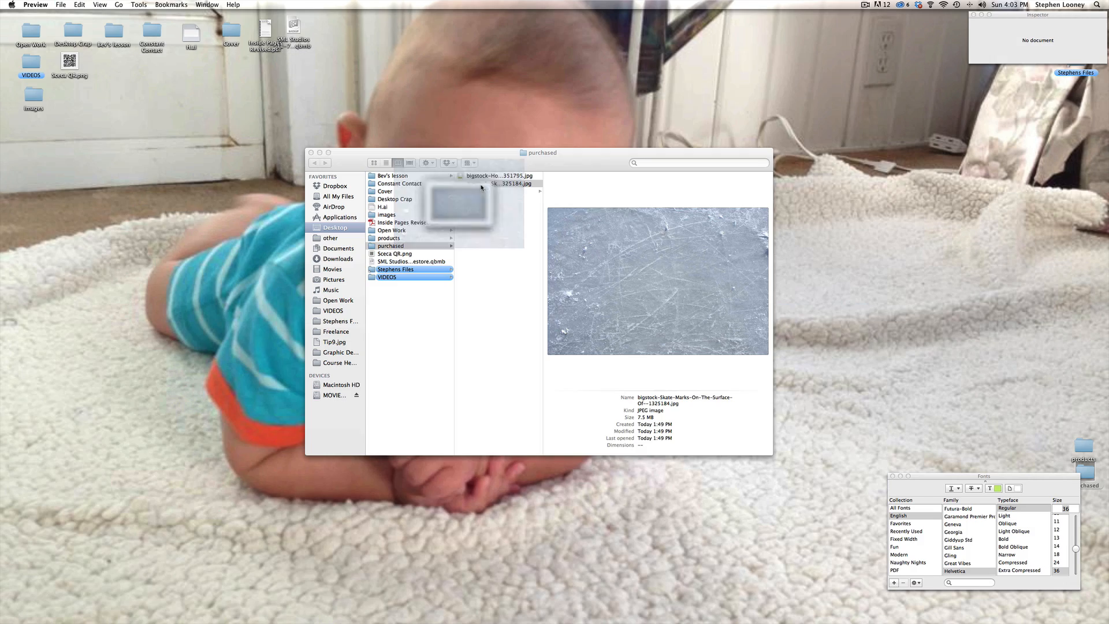
click(480, 176)
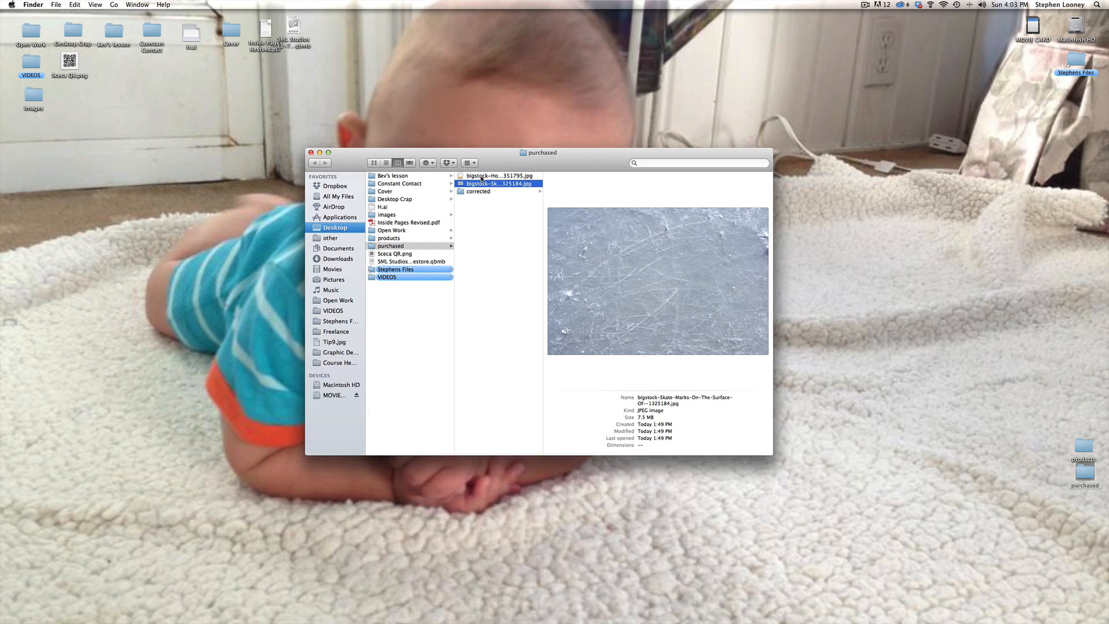
shift+click(469, 176)
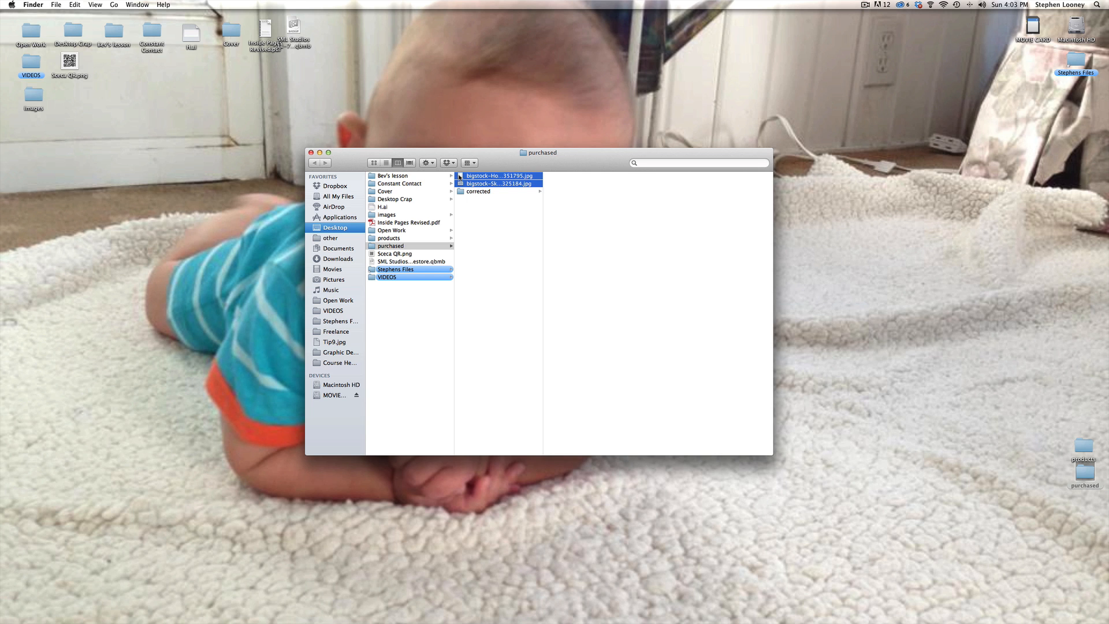
click(478, 251)
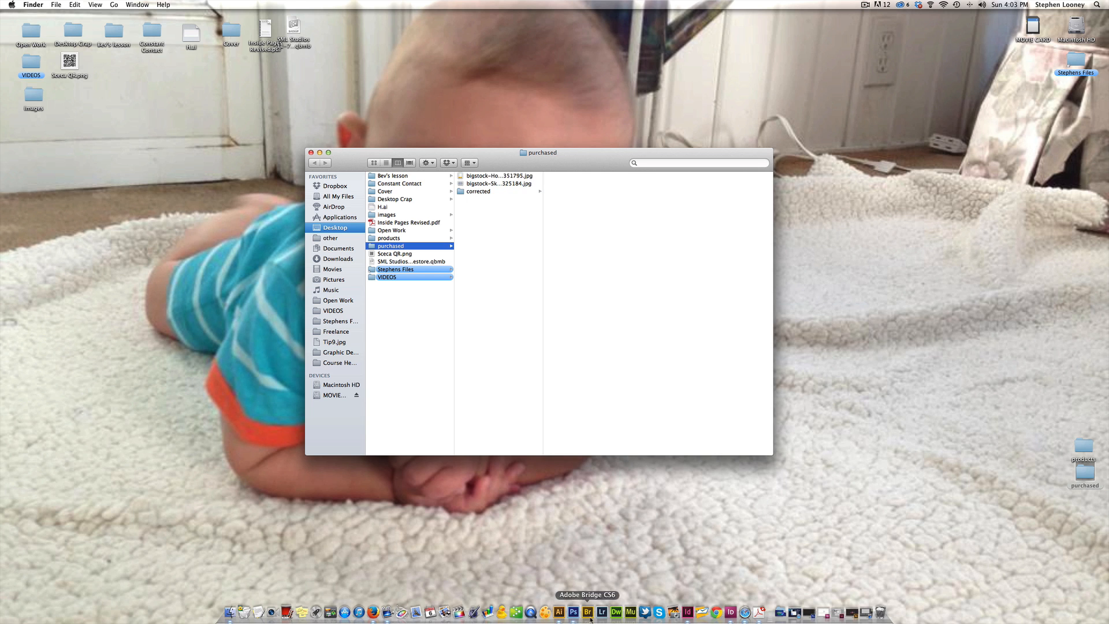
Switch to Photoshop and create a new 851 by 315 pixel RGB document at 72 pixels per inch
click(573, 612)
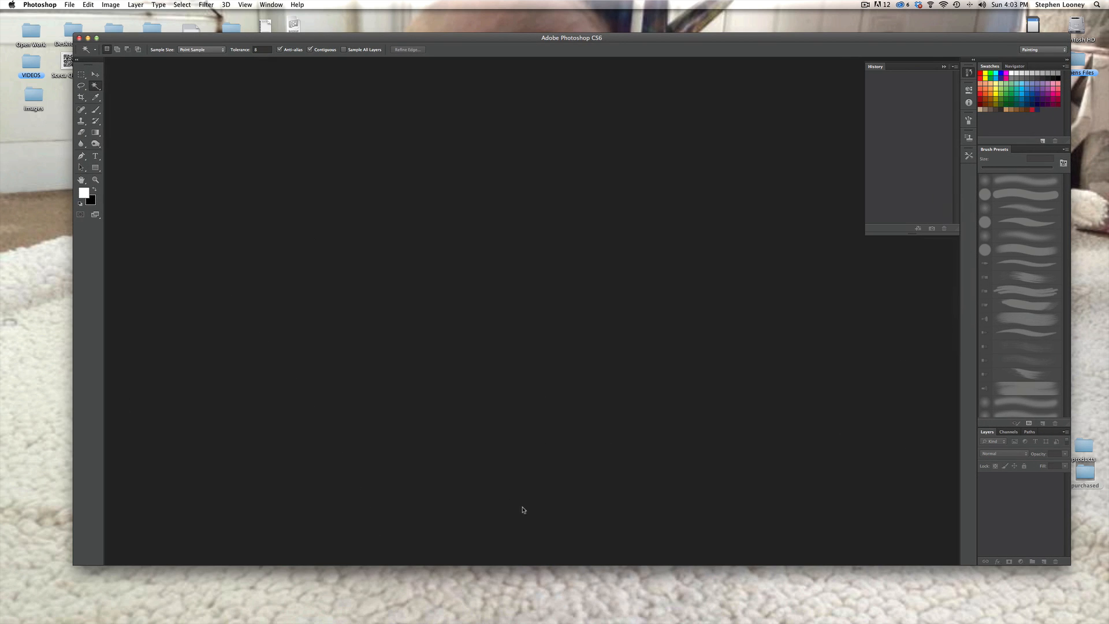
click(70, 4)
click(231, 72)
key(super+n)
drag(539, 261, 501, 258)
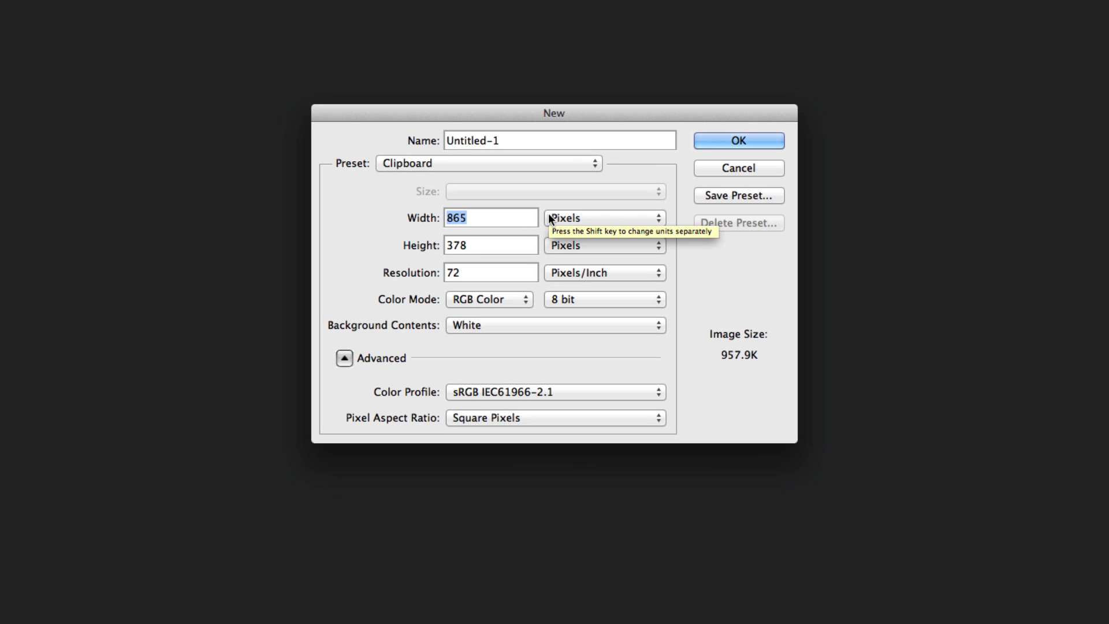
text(851)
key(Tab)
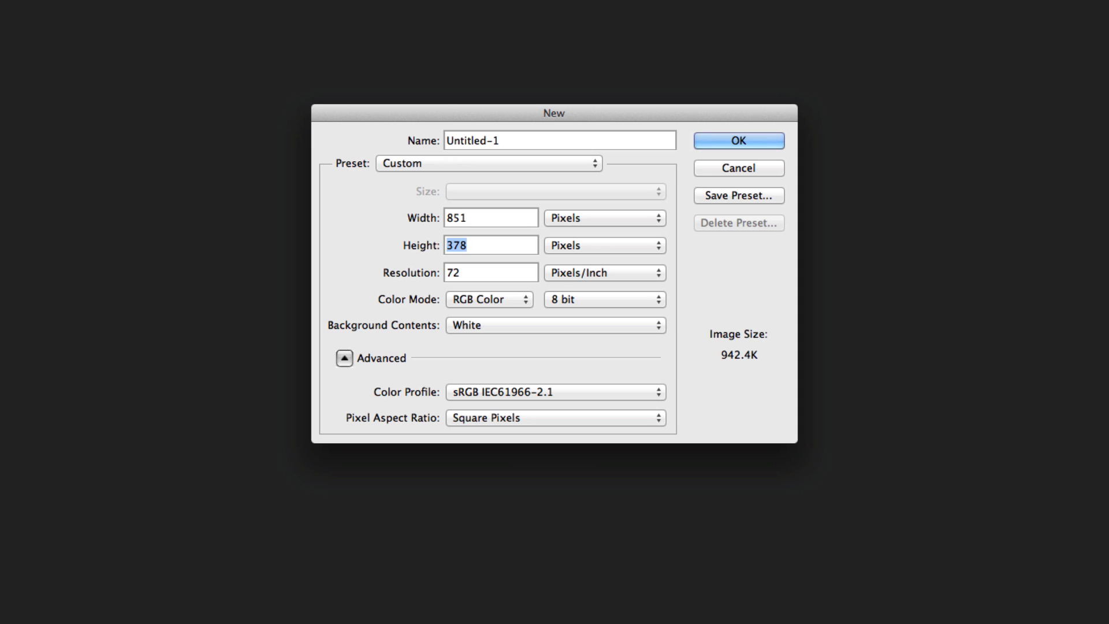
text(315)
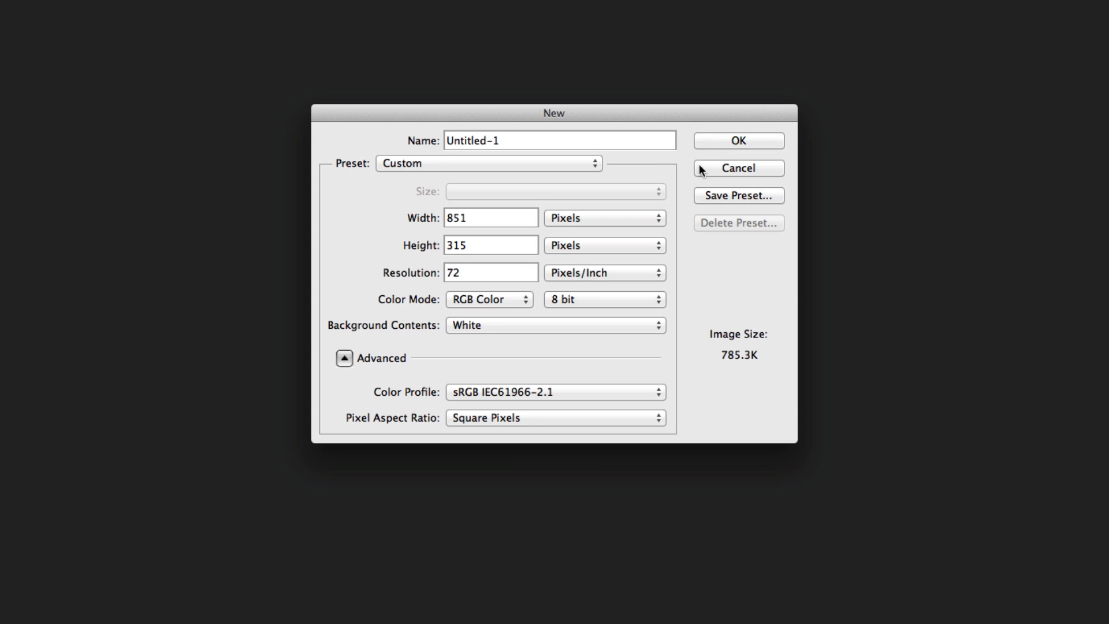
click(720, 141)
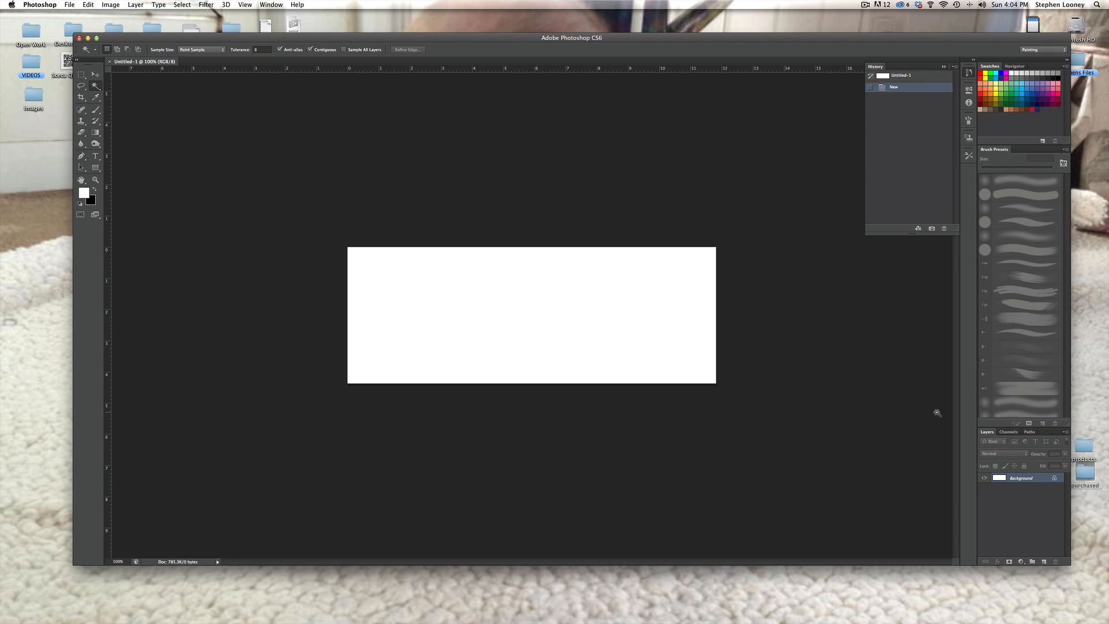
Convert the Background into an editable layer named Layer 0 and shift the Photoshop window to uncover the desktop folders
double_click(1007, 478)
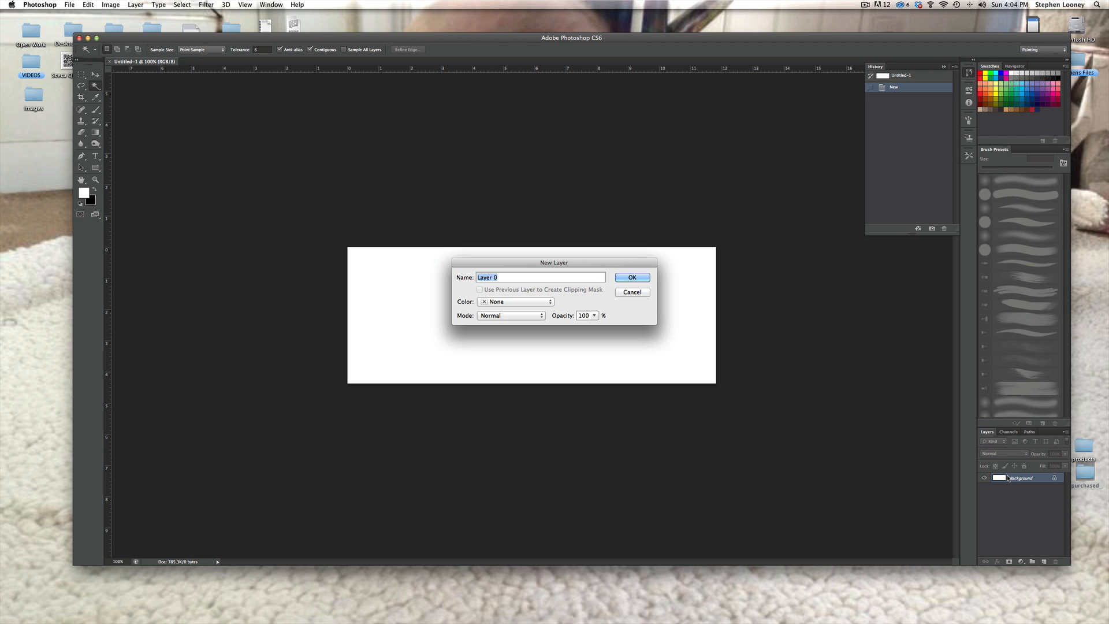
key(Return)
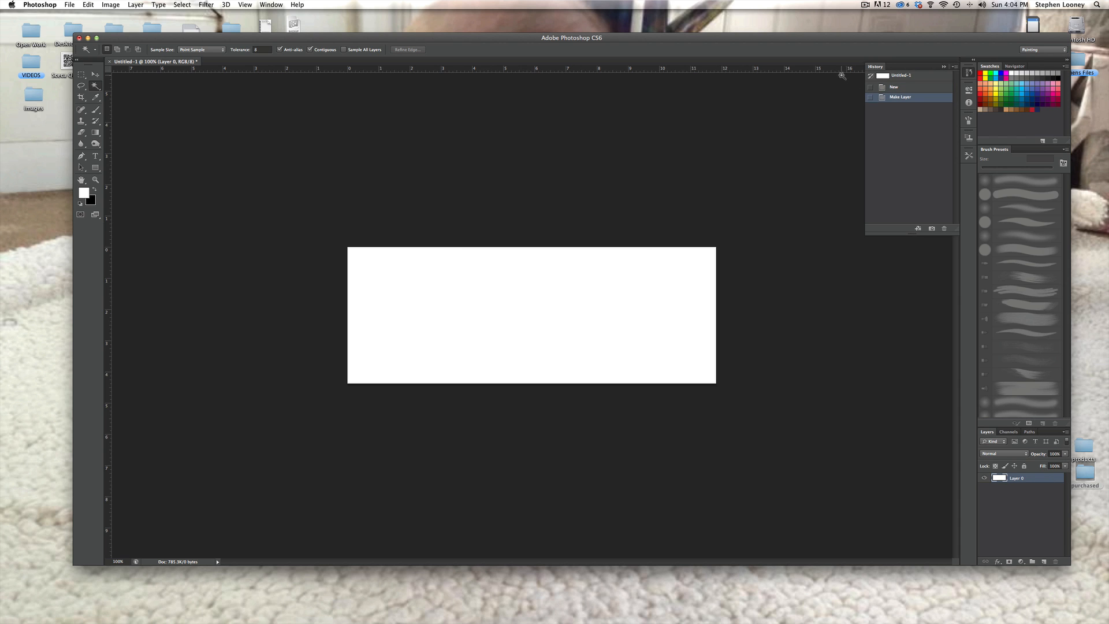
drag(837, 39, 809, 56)
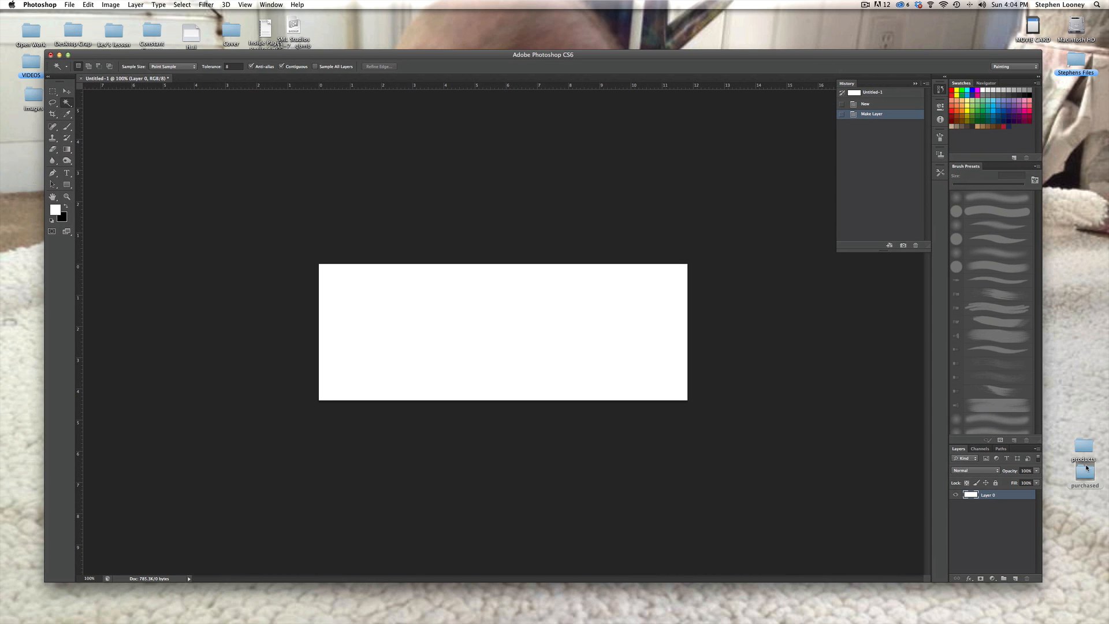
Place the bigstock hockey boards image from the purchased folder into the new Photoshop document
key(super+Tab)
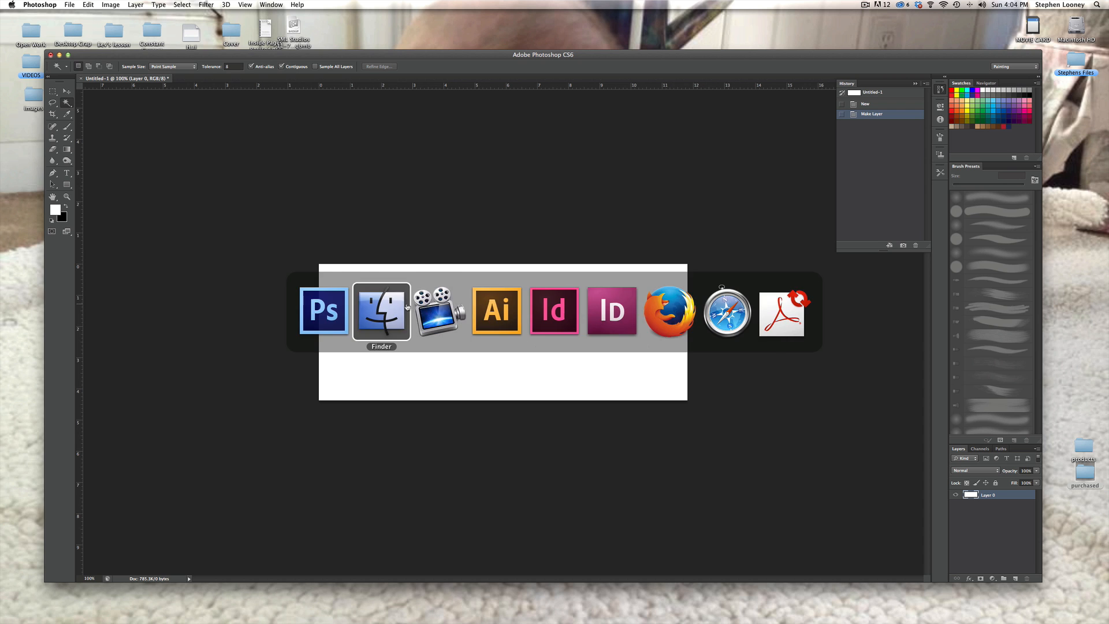
click(403, 305)
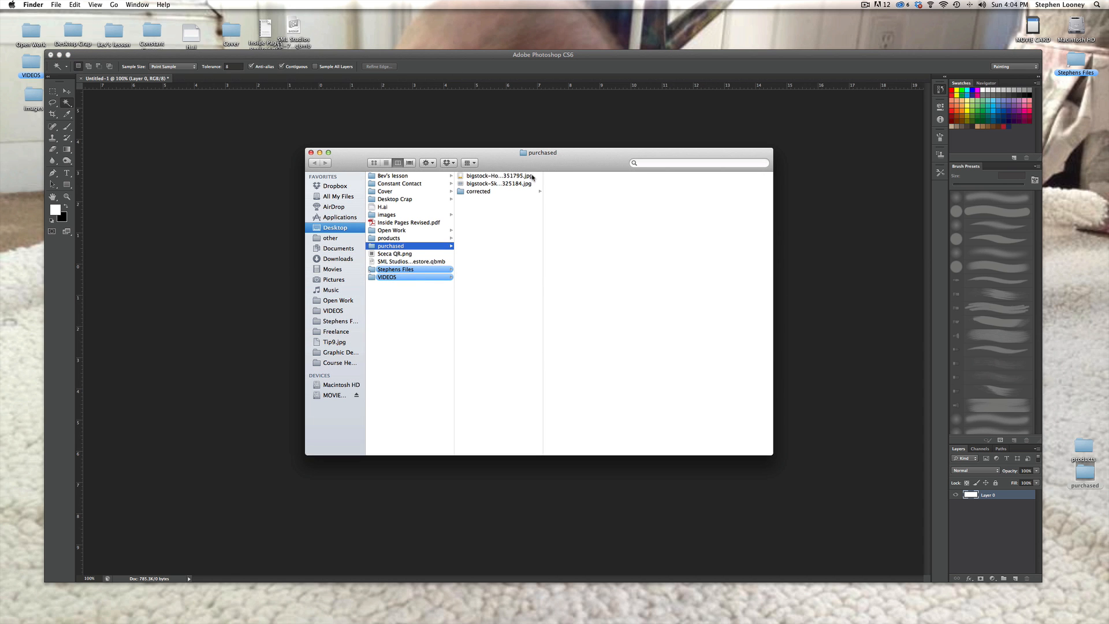
mouse_move(524, 173)
mouse_down()
mouse_move(510, 126)
mouse_move(519, 163)
mouse_up()
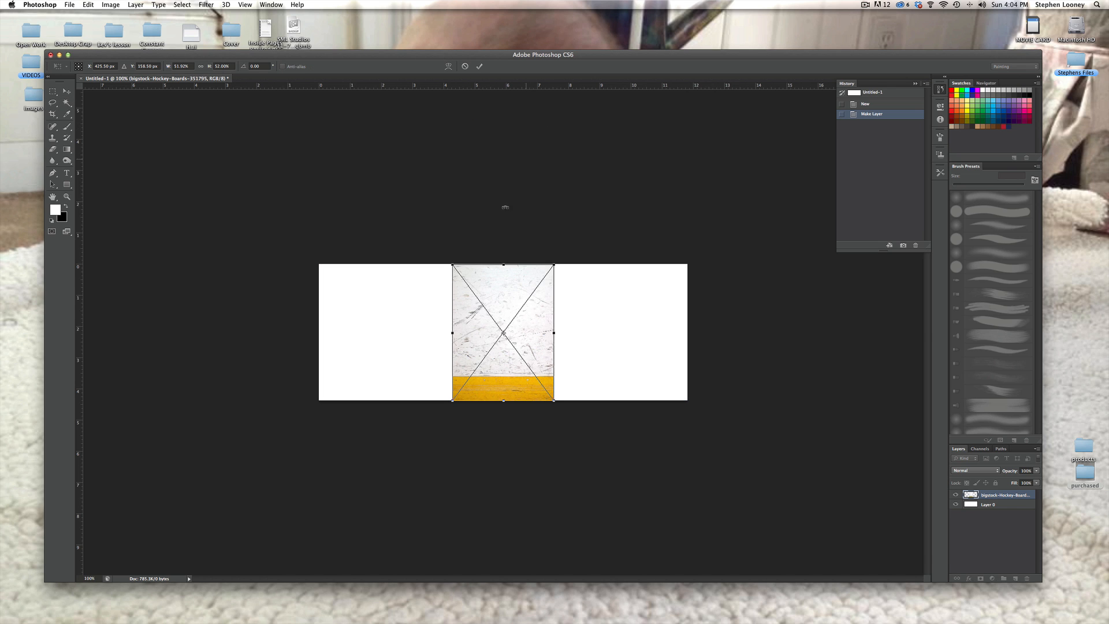
click(66, 90)
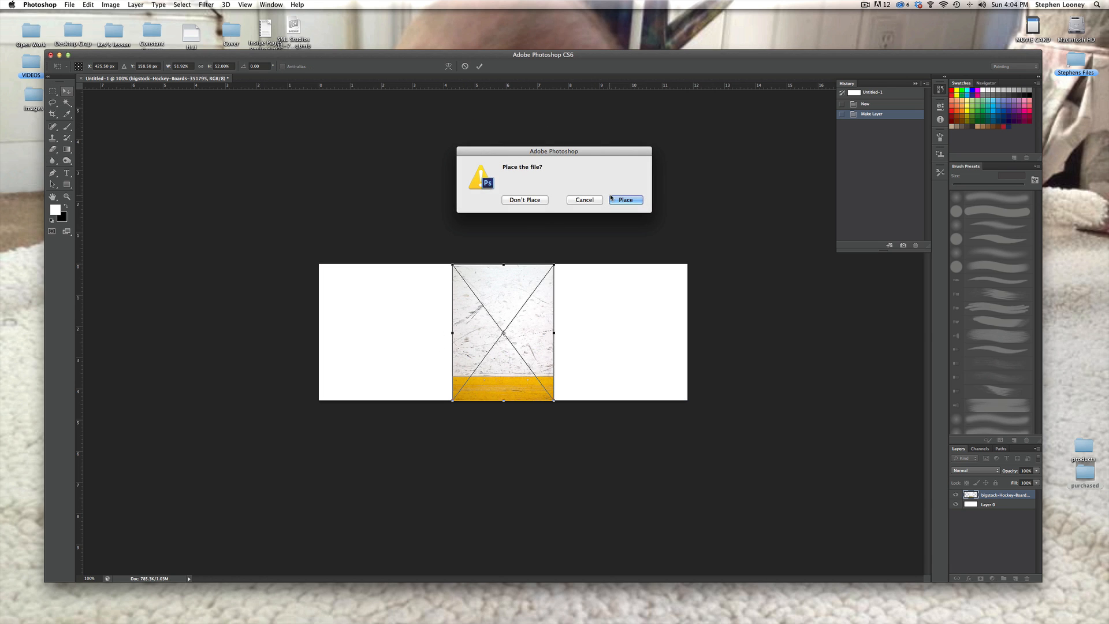
click(636, 200)
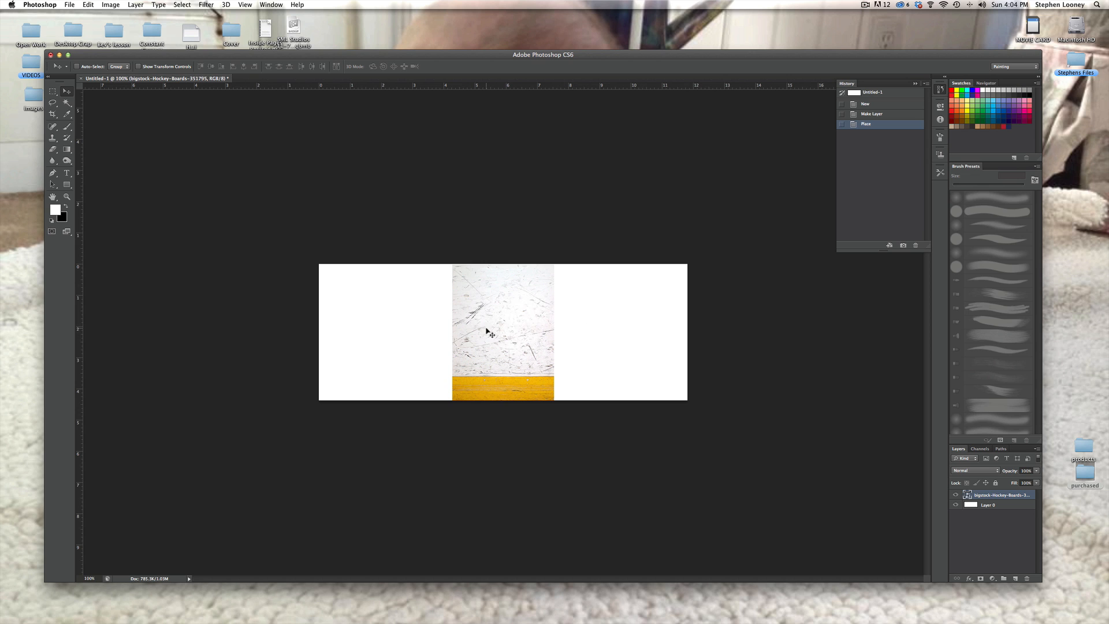
Rasterize the hockey boards smart object and move it flush with the left edge of the canvas
click(159, 5)
mouse_move(179, 5)
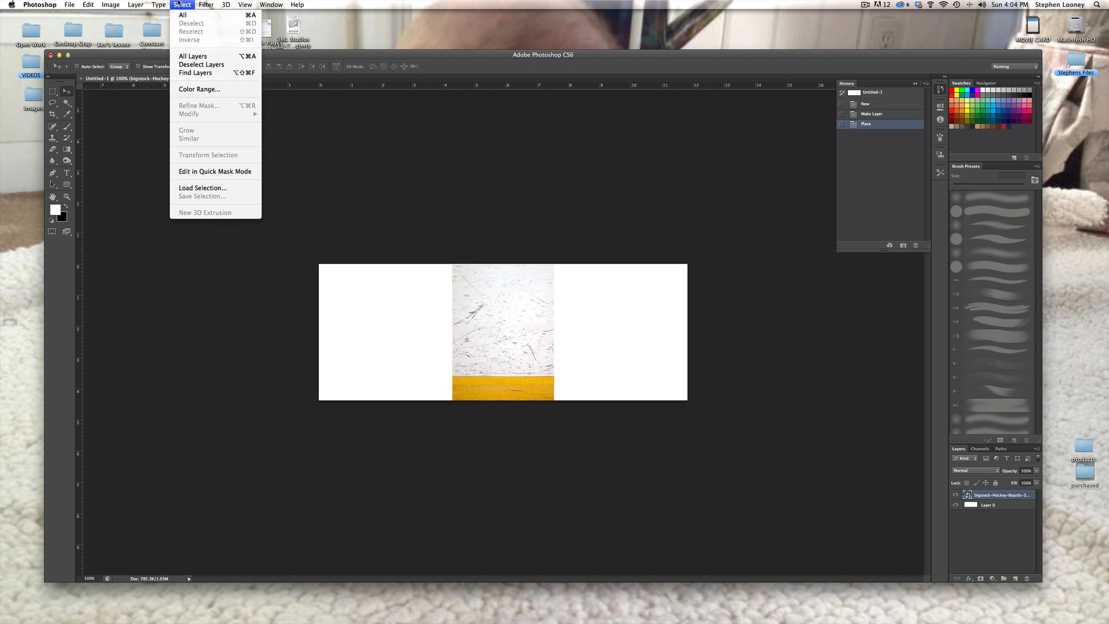
mouse_move(136, 4)
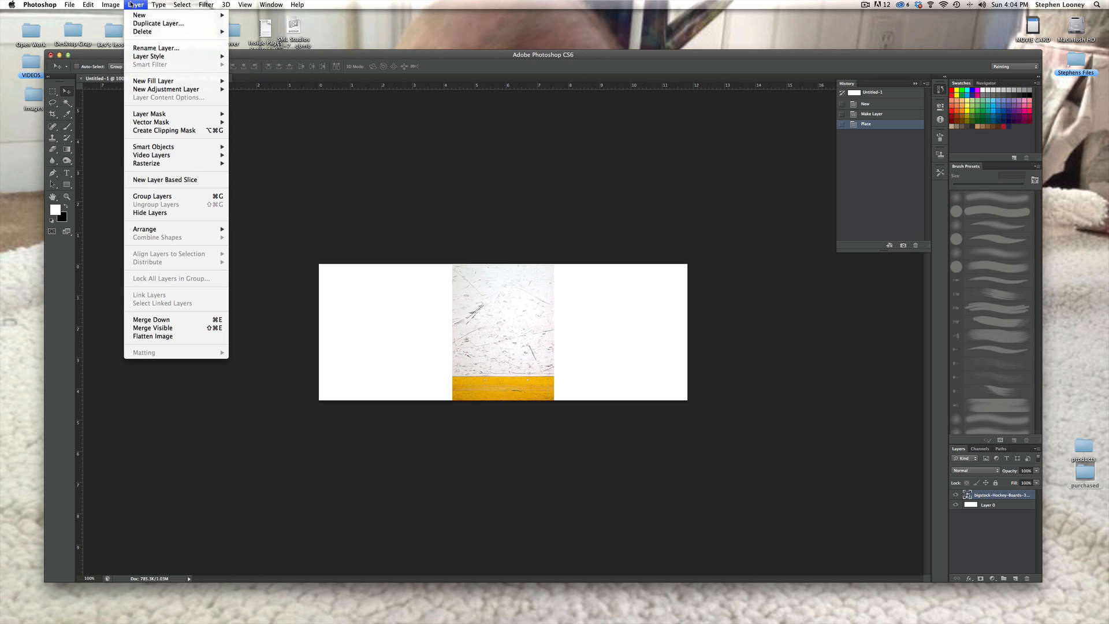
mouse_move(185, 164)
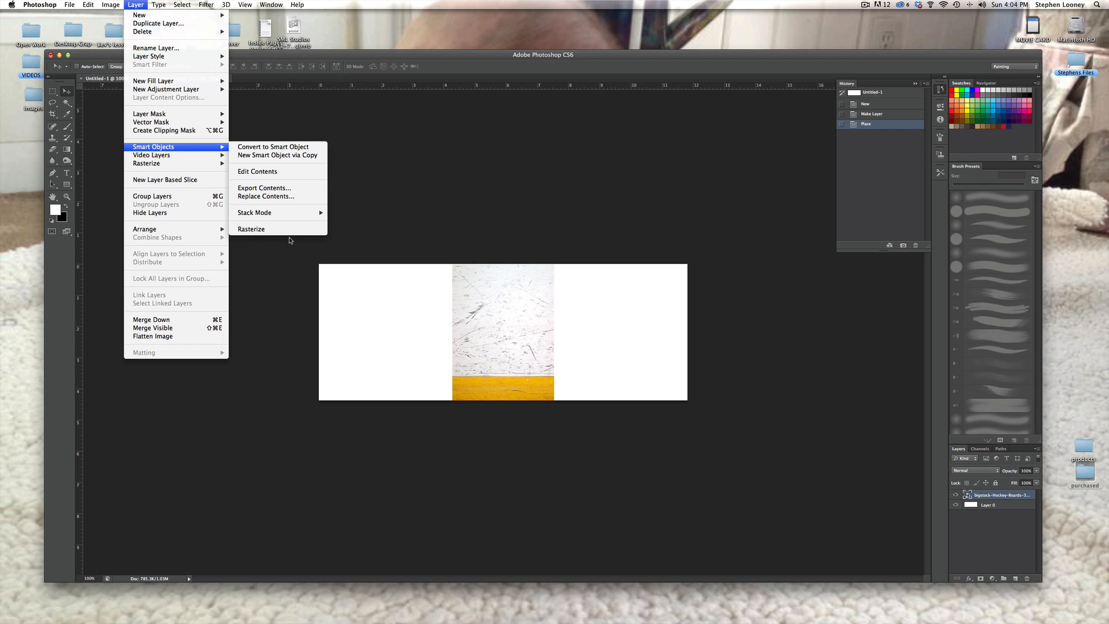
click(254, 233)
drag(543, 389, 390, 379)
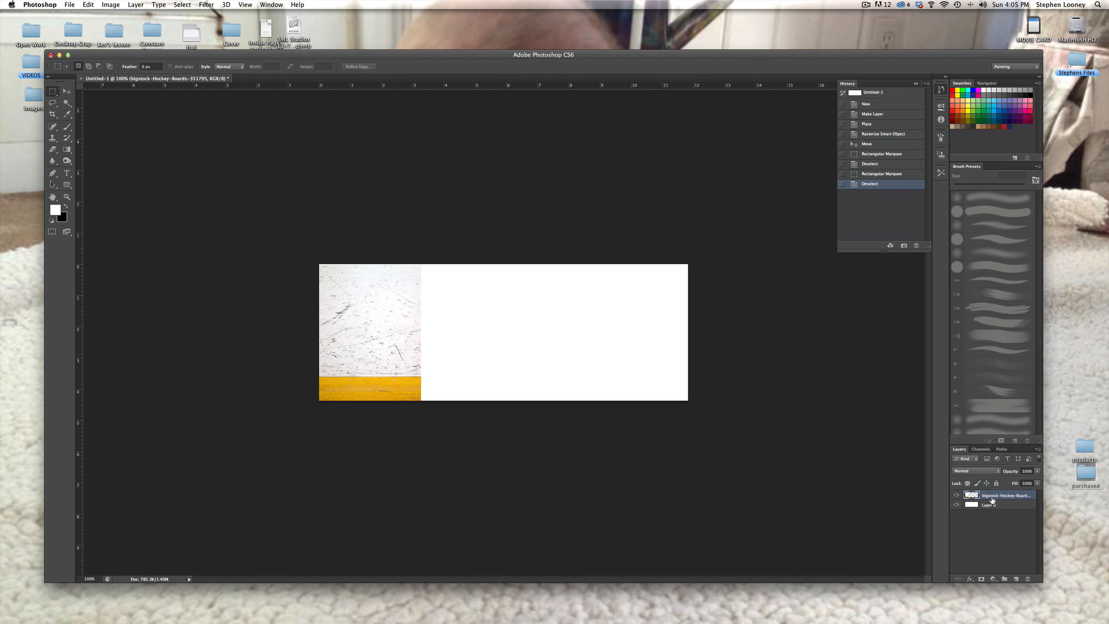
Duplicate the hockey boards layer and move the copy so it sits directly against the original's right side
double_click(972, 495)
key(Escape)
drag(985, 494, 1016, 579)
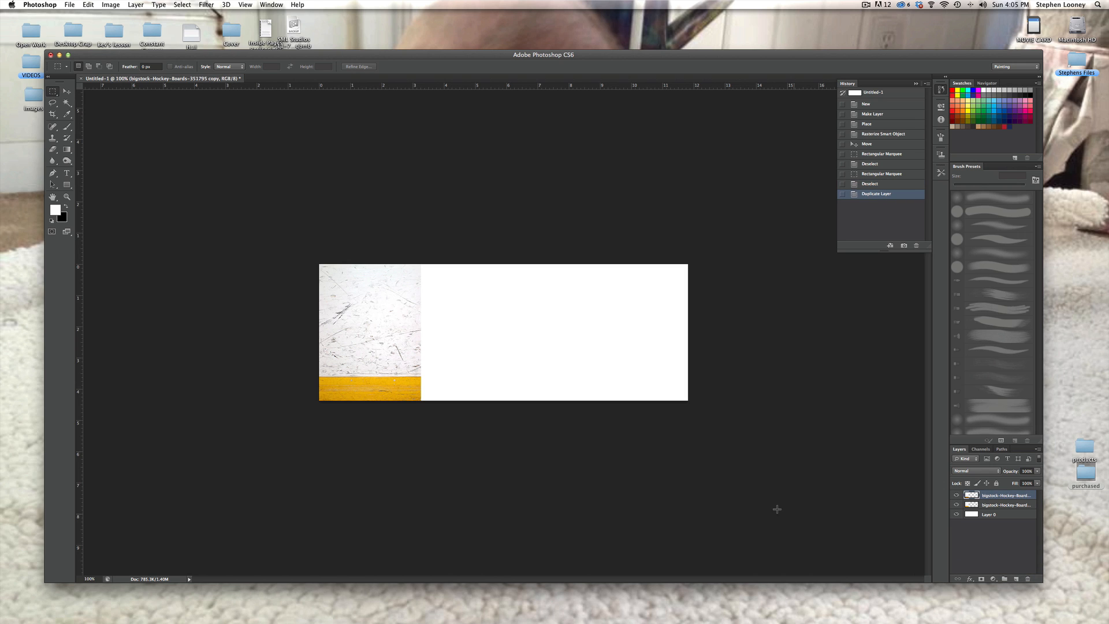
click(67, 91)
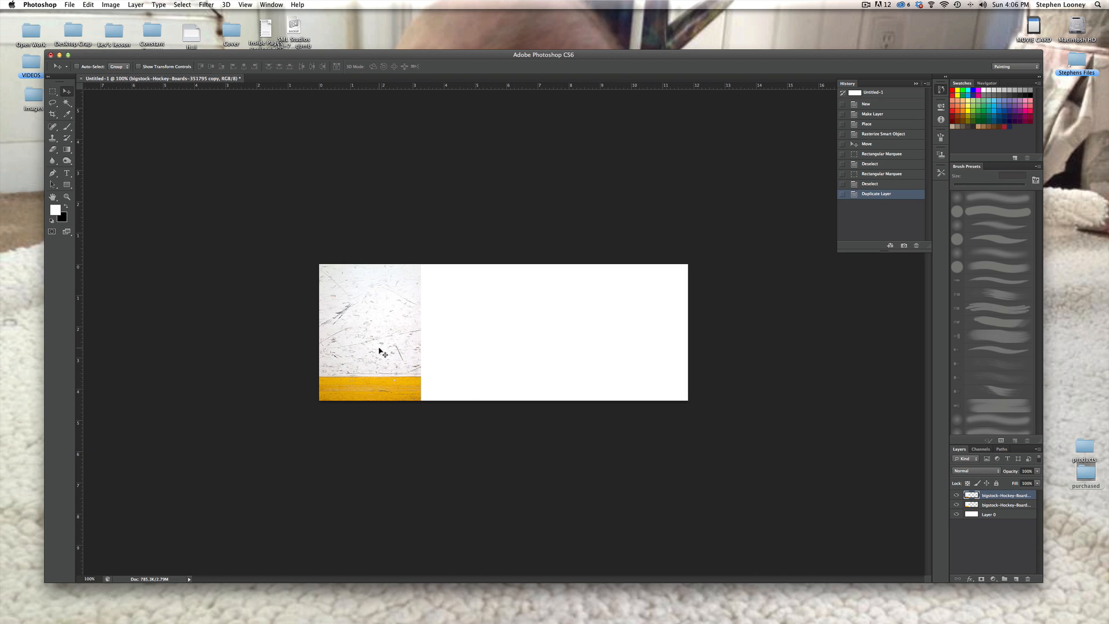
drag(385, 355, 470, 355)
key(super+z)
drag(388, 388, 491, 385)
click(111, 5)
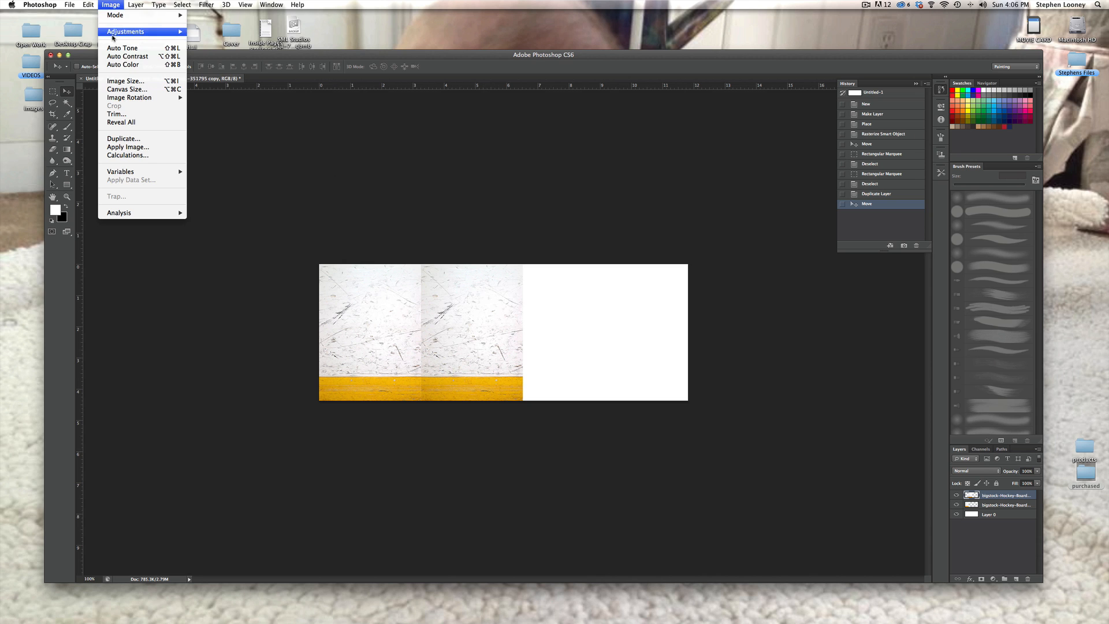
Try flipping the duplicated hockey boards layer vertically, and undo the flip
mouse_move(88, 5)
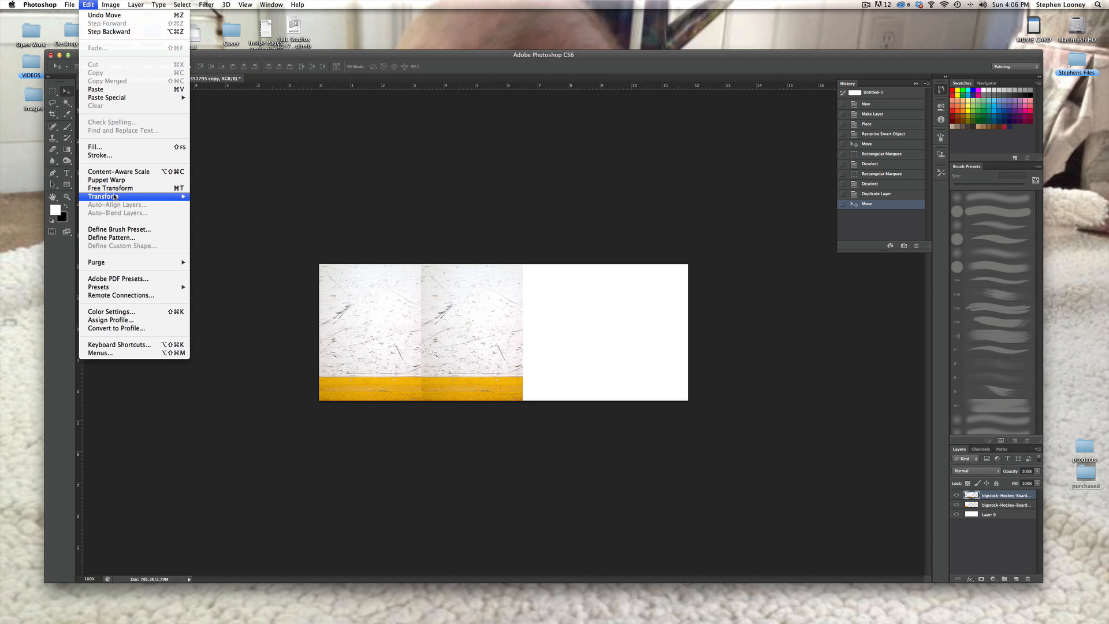
mouse_move(115, 196)
click(215, 310)
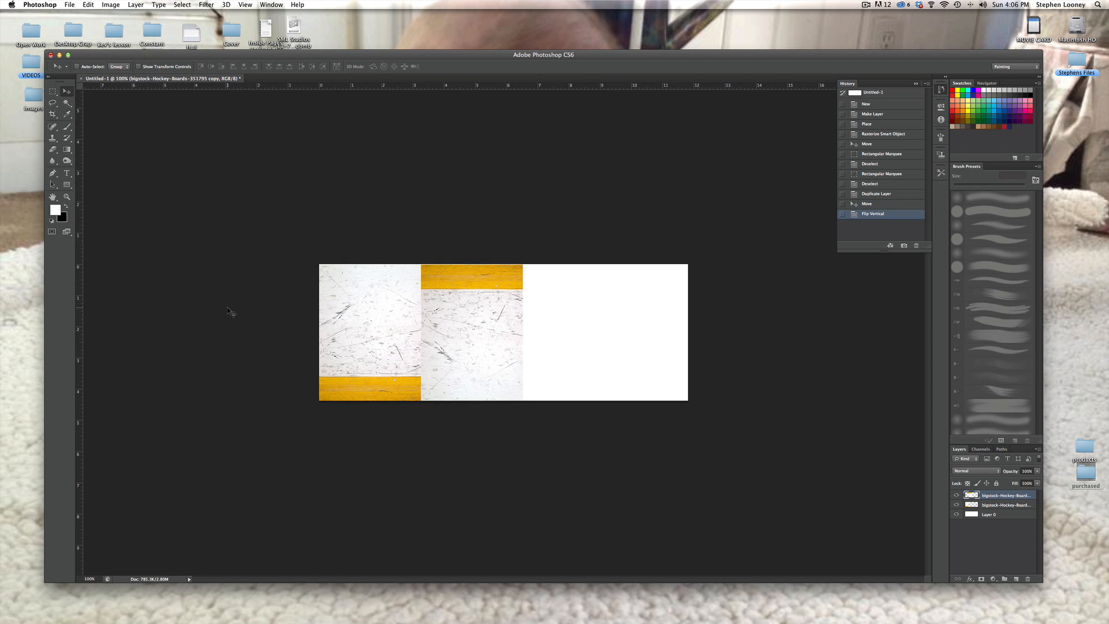
key(super+z)
Flip the duplicated hockey boards layer horizontally so it mirrors the original at their shared edge
click(94, 4)
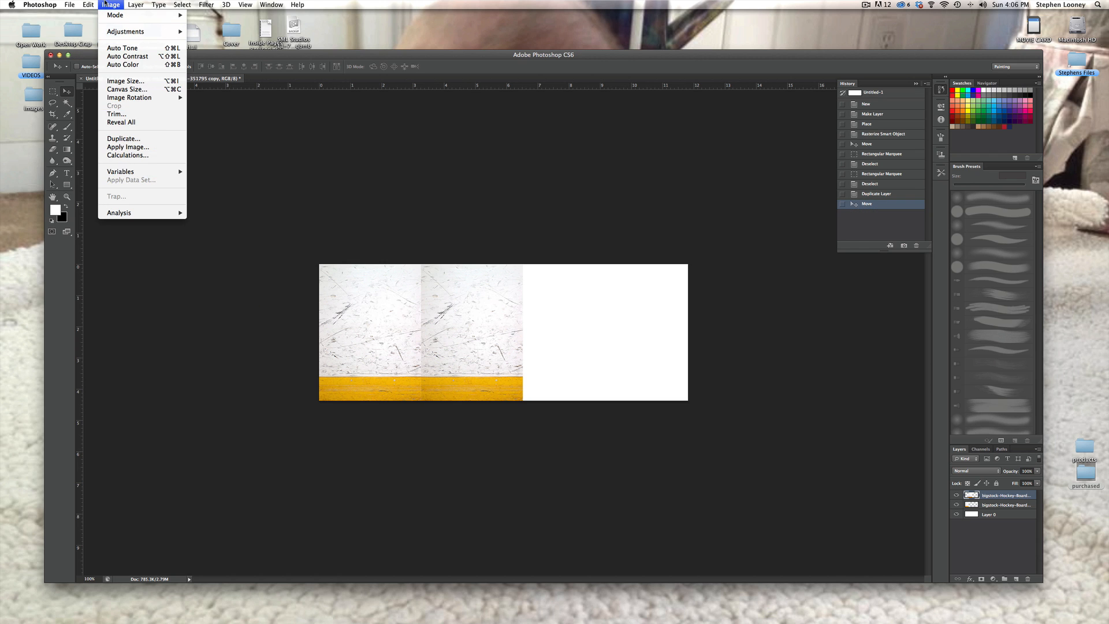
mouse_move(92, 4)
mouse_move(118, 197)
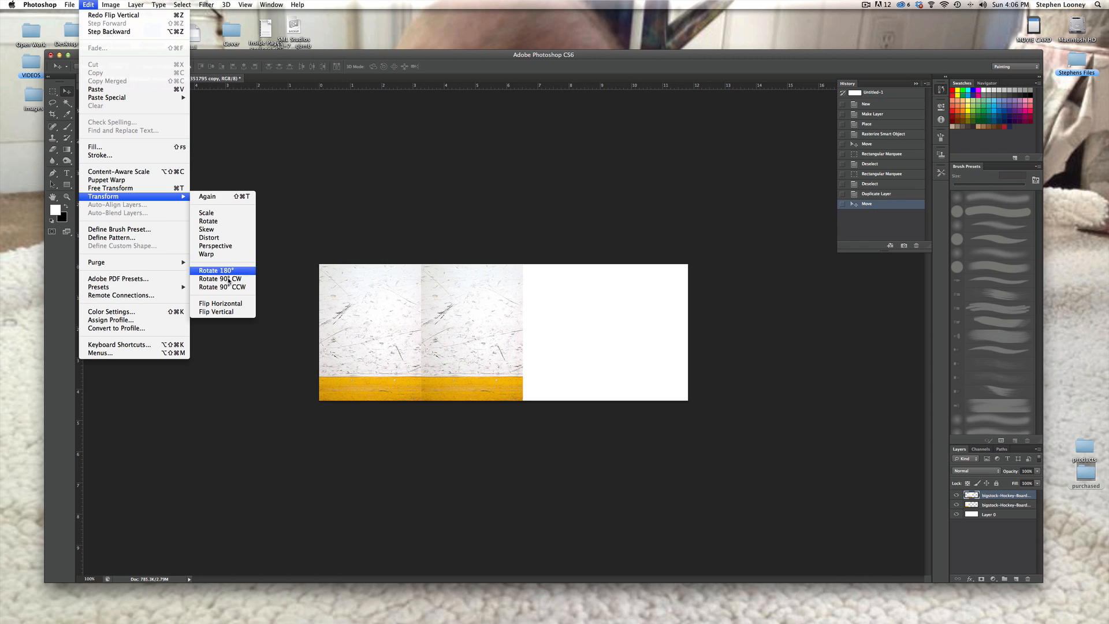
click(225, 303)
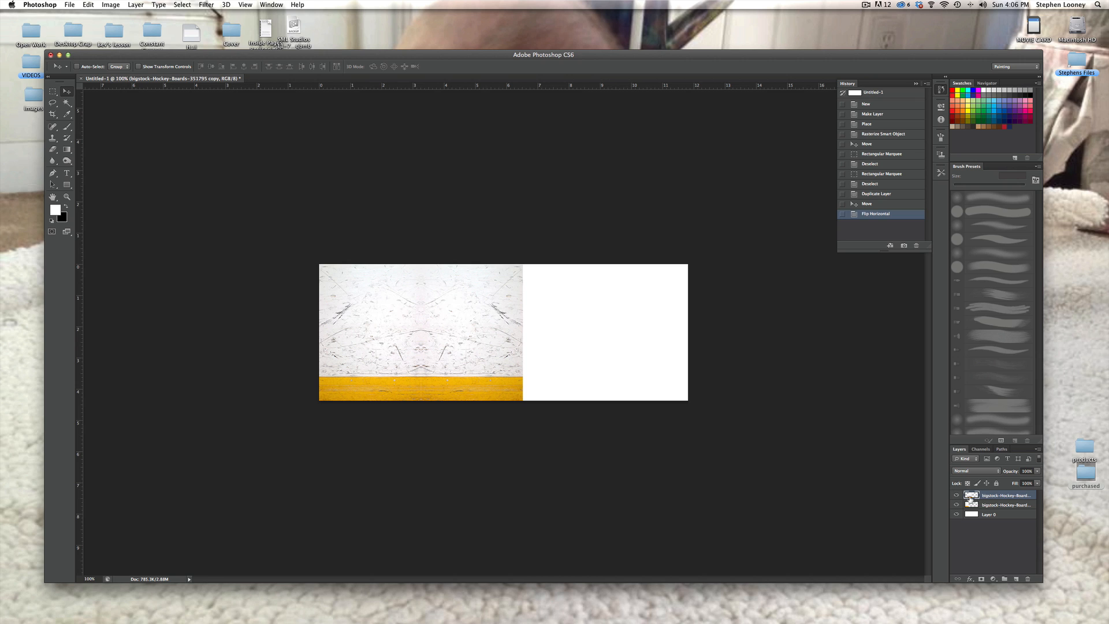
Merge the original and mirrored hockey boards layers into a single layer
shift+click(980, 505)
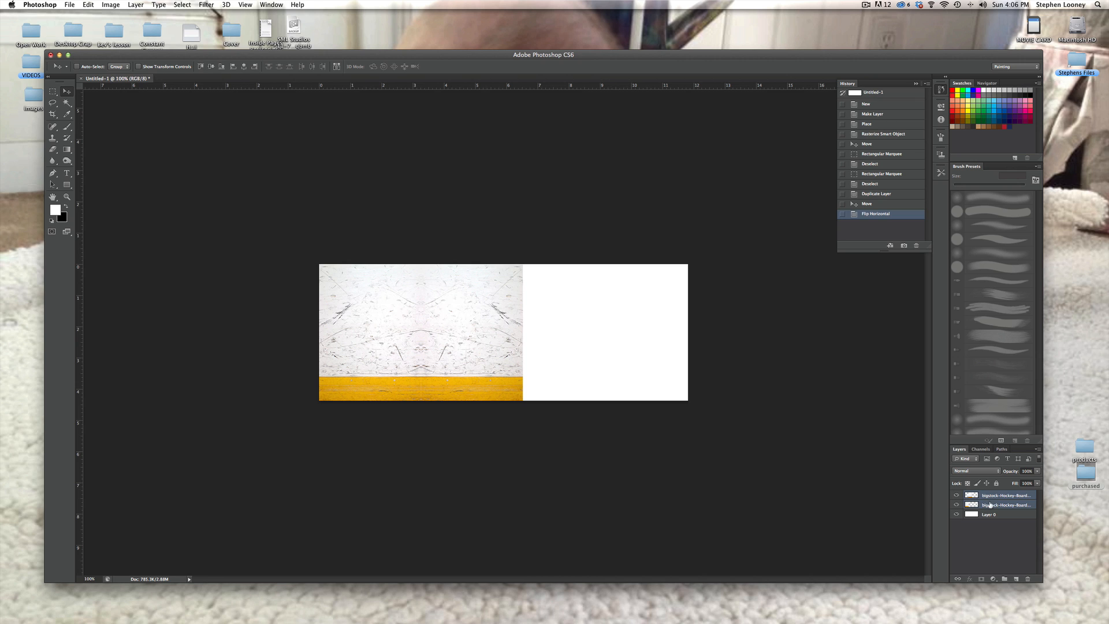
right_click(993, 497)
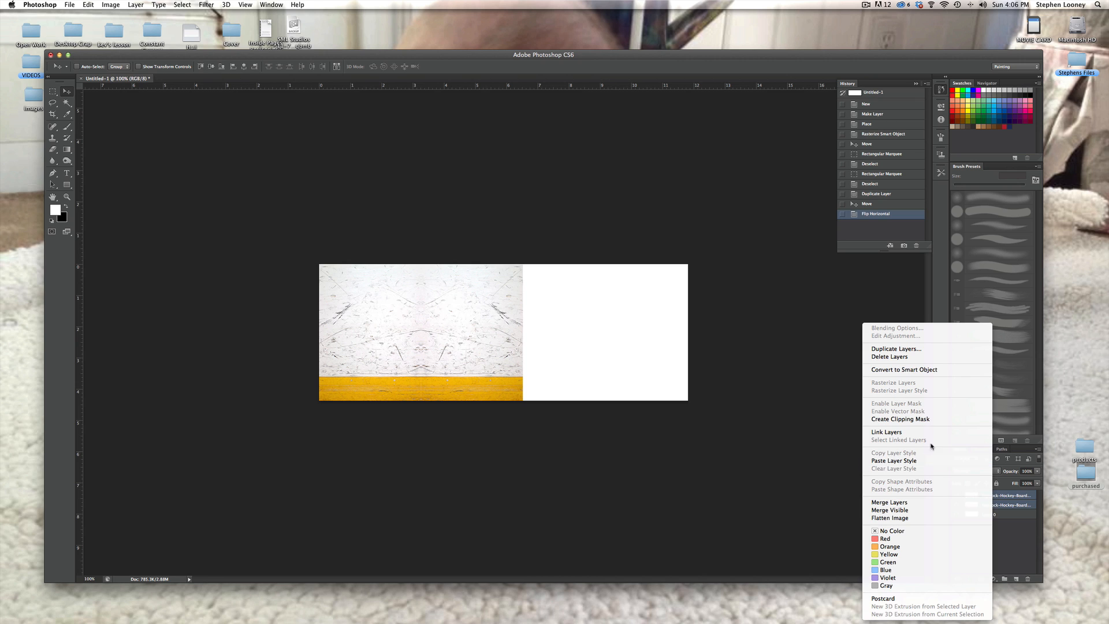
click(908, 504)
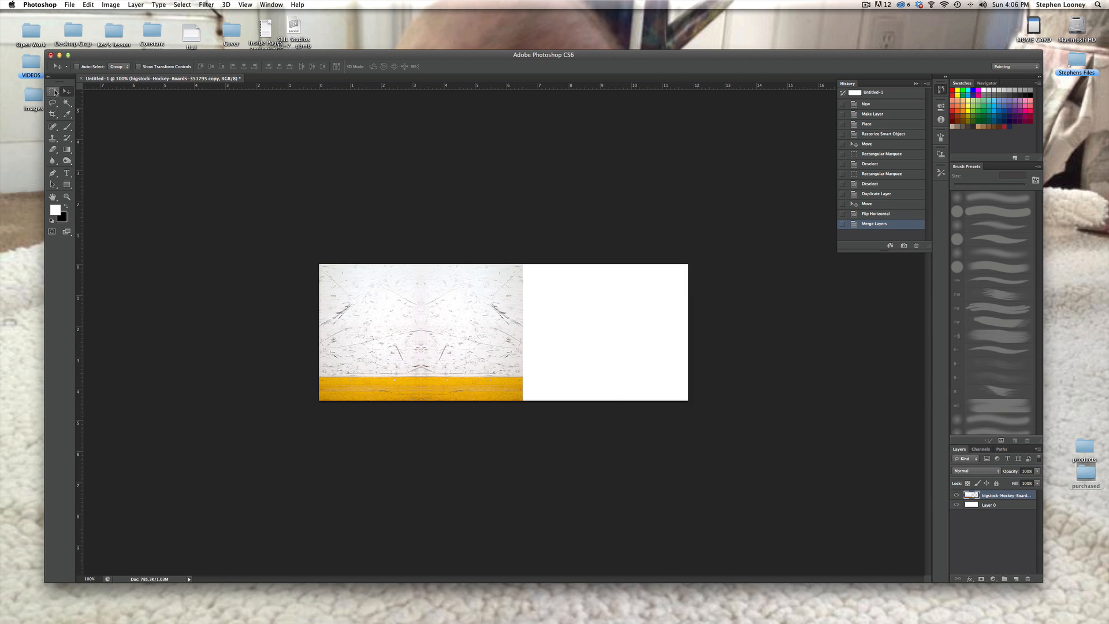
Fill the blank right part of the canvas, including a thin strip of the boards, using a Content-Aware fill at 100% opacity, and deselect
click(55, 90)
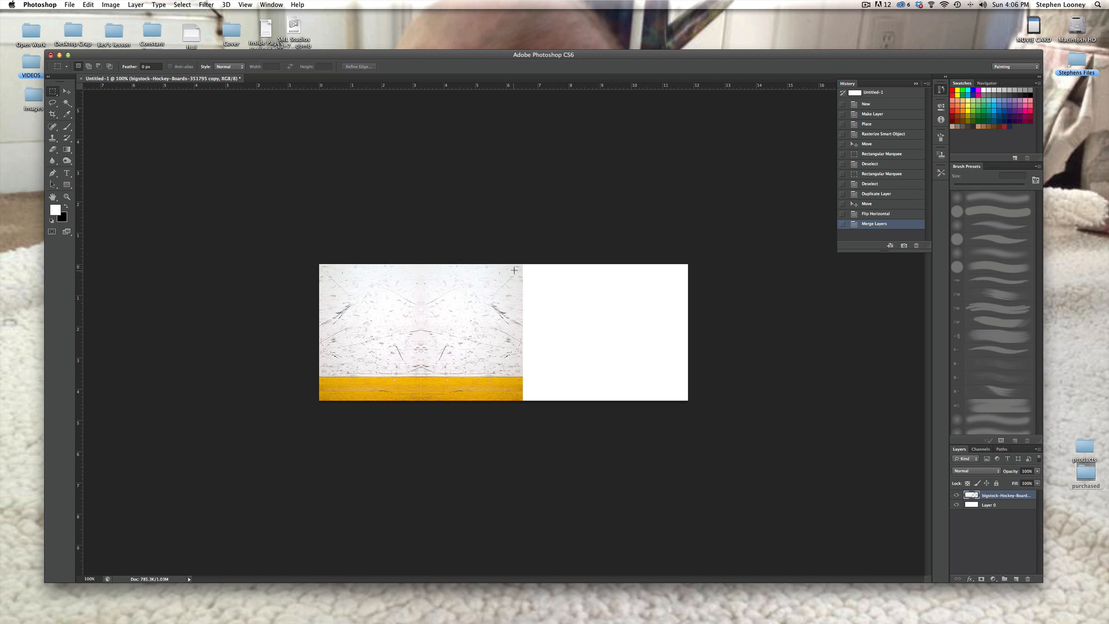
drag(511, 262, 758, 481)
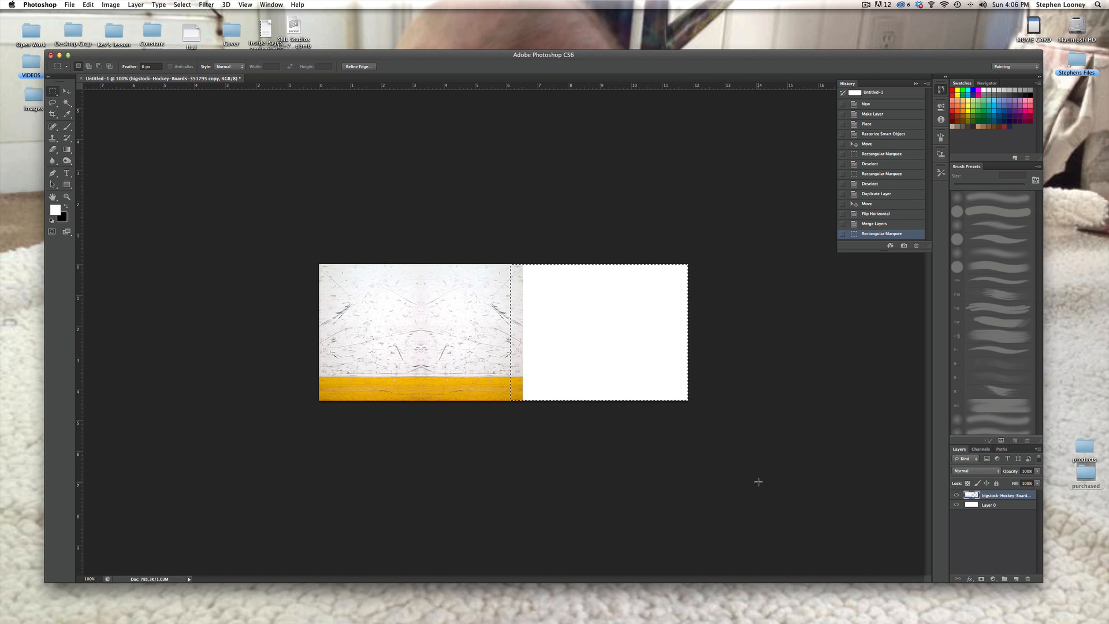
key(shift+BackSpace)
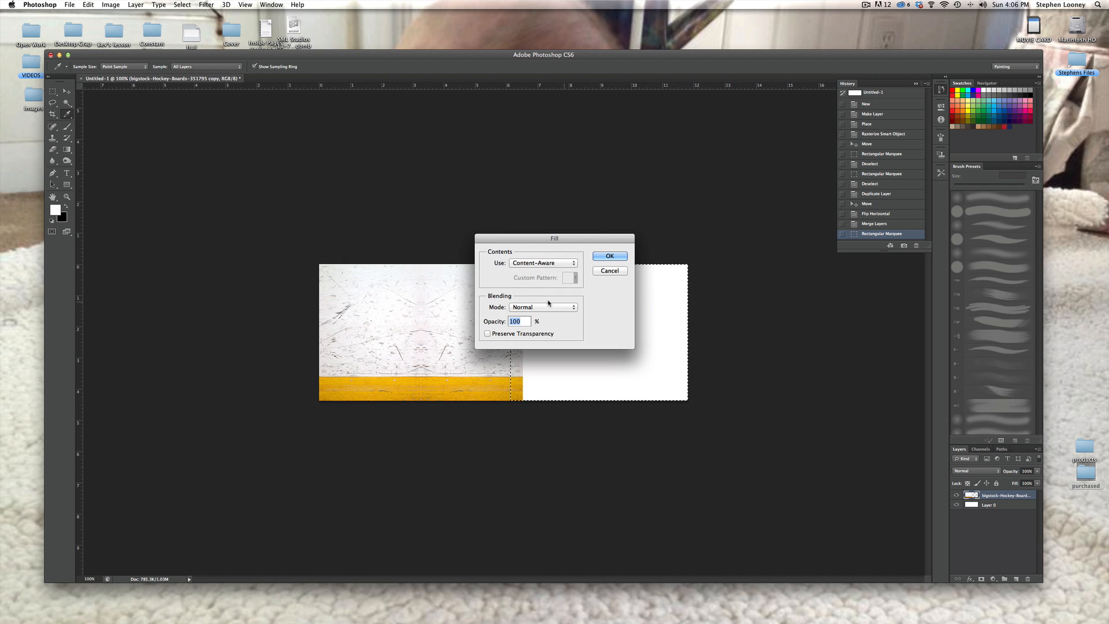
click(612, 257)
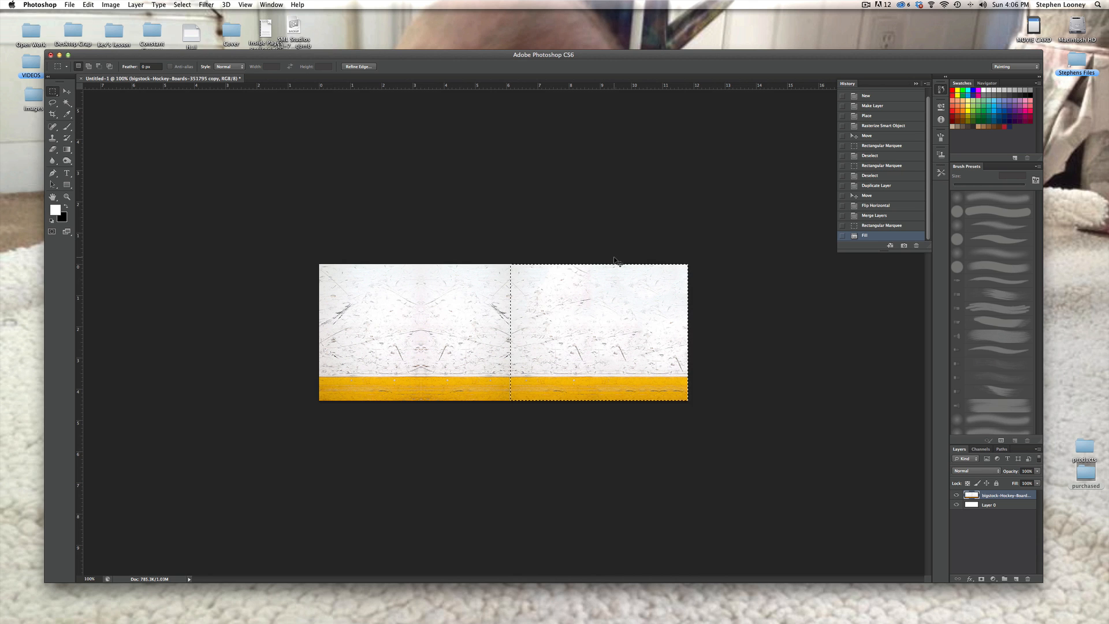
key(super+d)
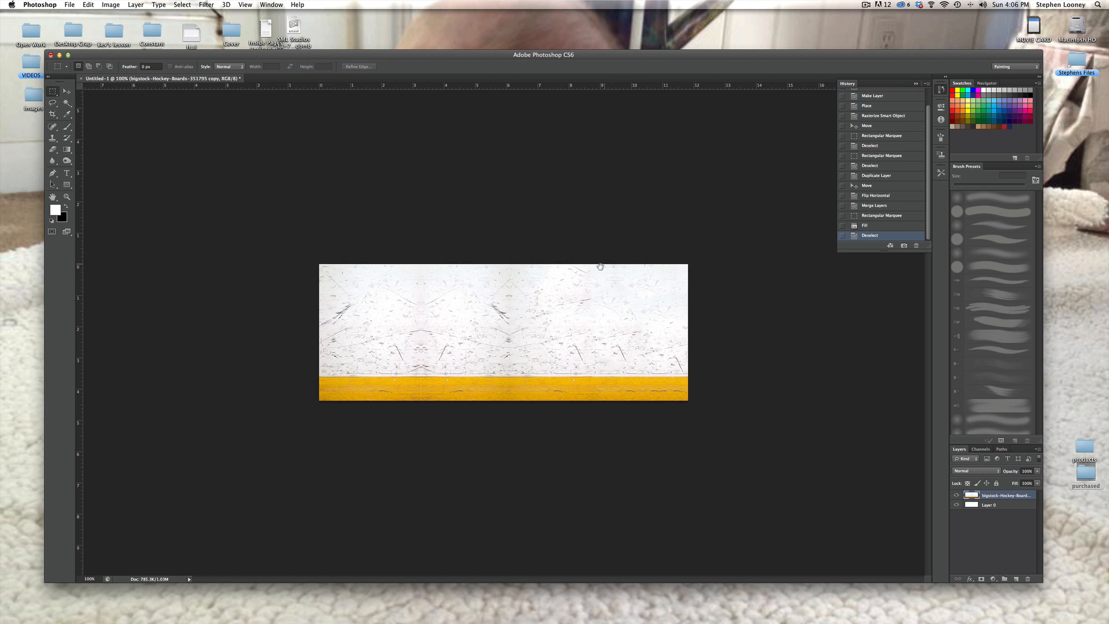
Clone out the repeated scratches and marks on the white boards with the Clone Stamp tool
key(super+plus)
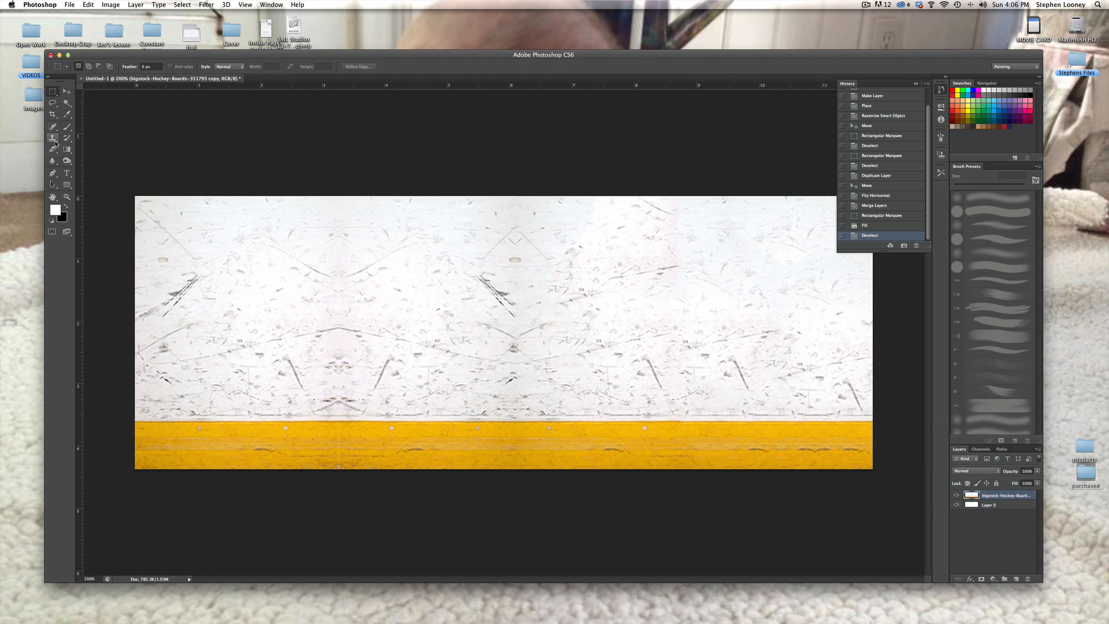
click(52, 138)
alt+click(370, 279)
mouse_move(367, 271)
mouse_down()
mouse_move(353, 272)
mouse_move(415, 251)
mouse_up()
mouse_move(340, 333)
mouse_down()
mouse_move(379, 336)
mouse_move(389, 362)
mouse_move(376, 384)
mouse_up()
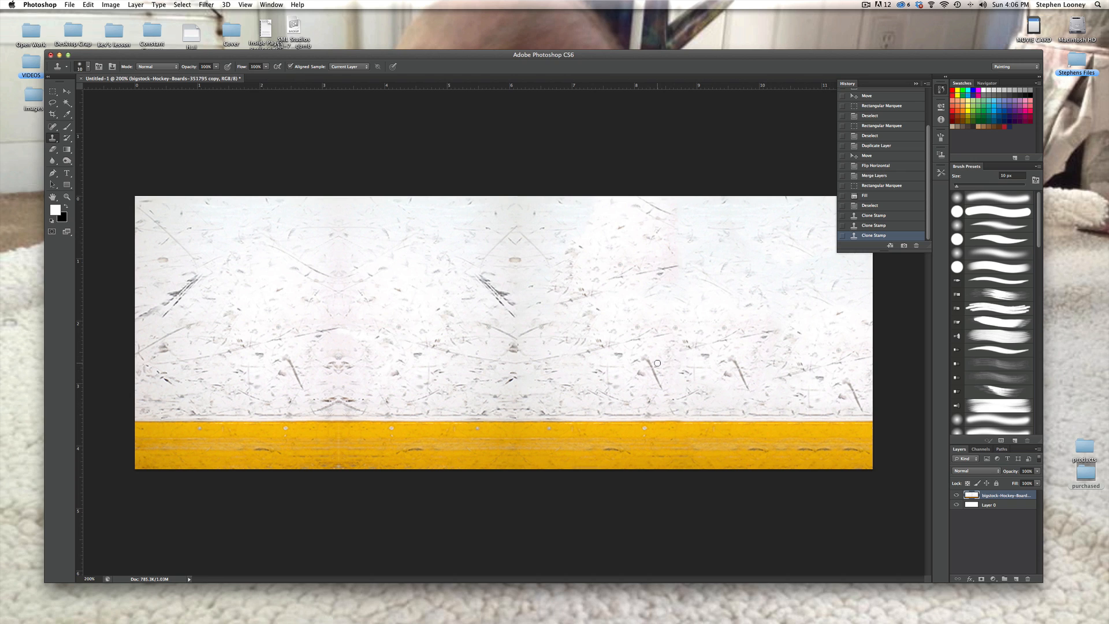
drag(649, 361, 660, 382)
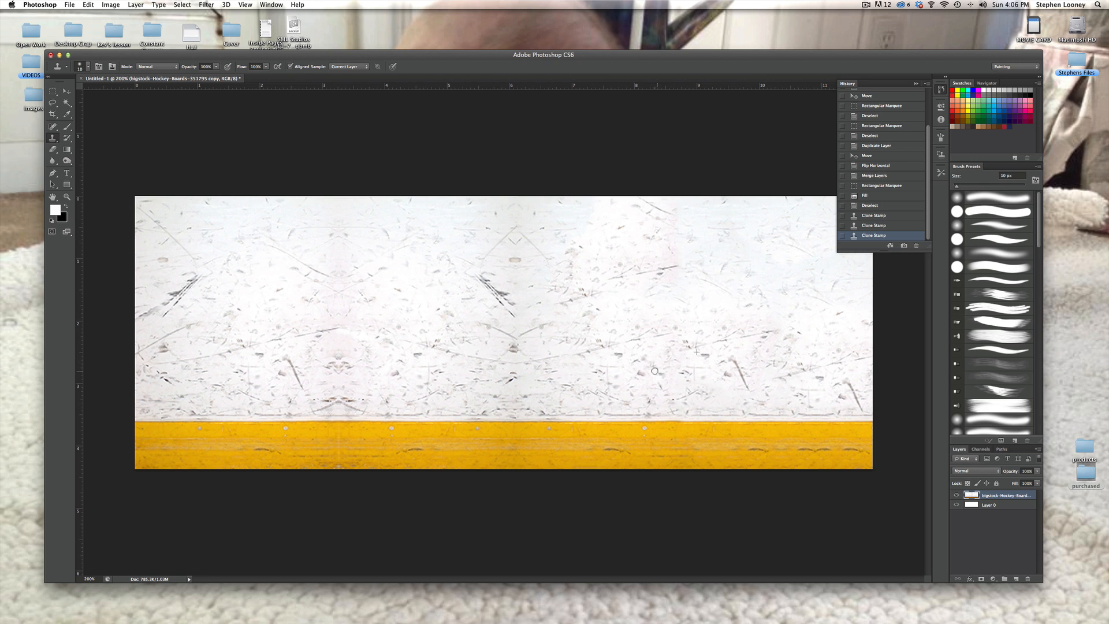
click(742, 374)
mouse_move(520, 307)
mouse_down()
mouse_move(497, 303)
mouse_move(512, 307)
mouse_up()
key(super+z)
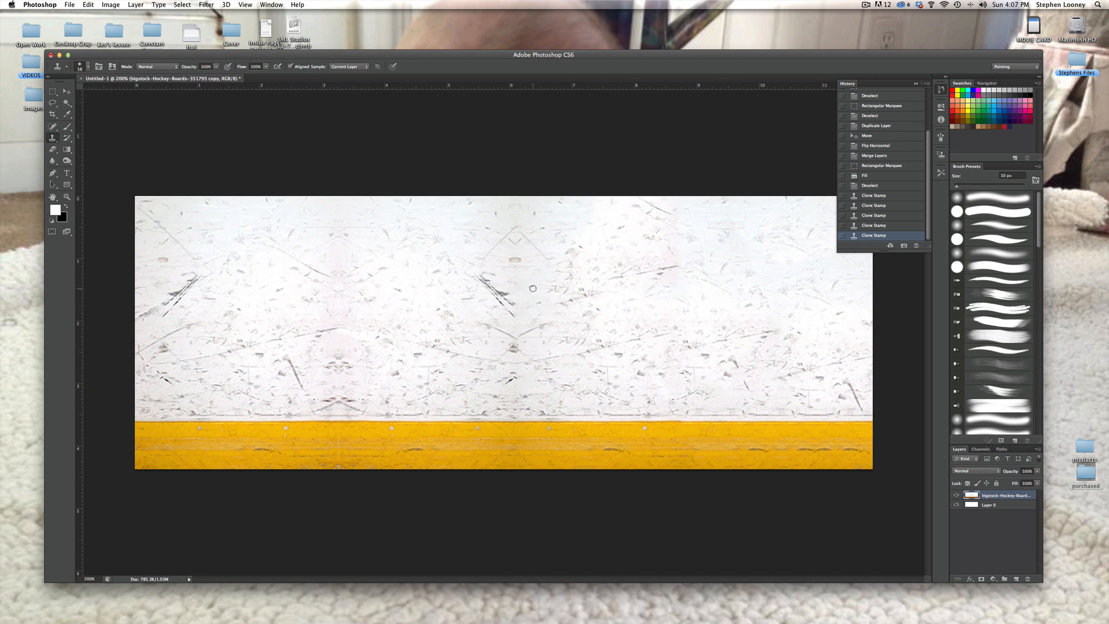
Close the untitled hockey boards document without saving its changes
alt+super+click(537, 278)
alt+super+click(537, 277)
alt+super+click(524, 307)
click(69, 5)
click(84, 106)
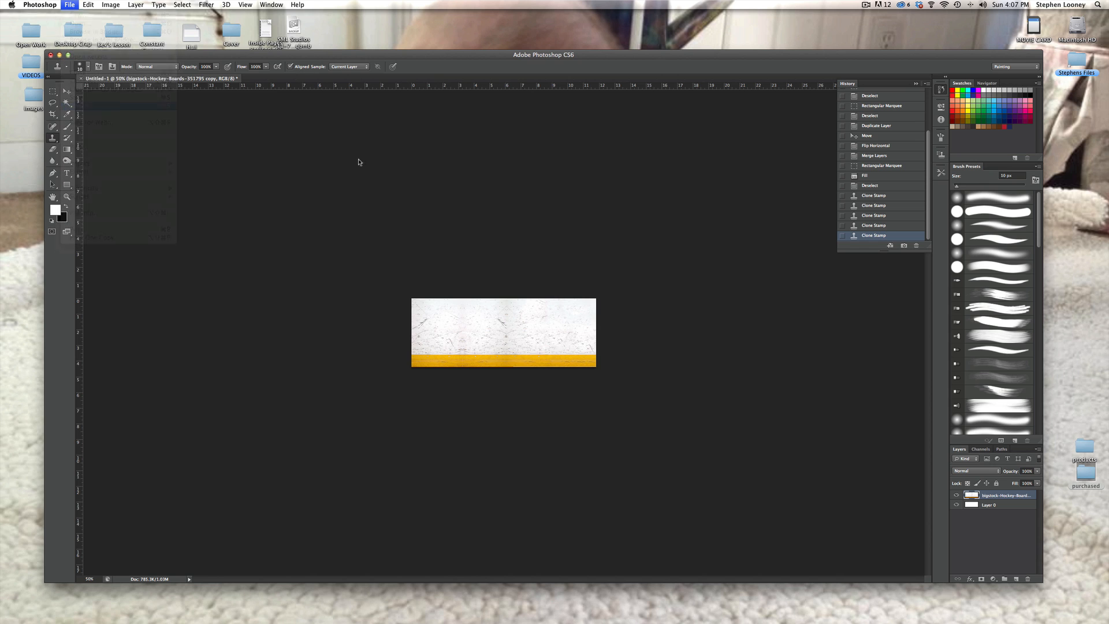
key(Return)
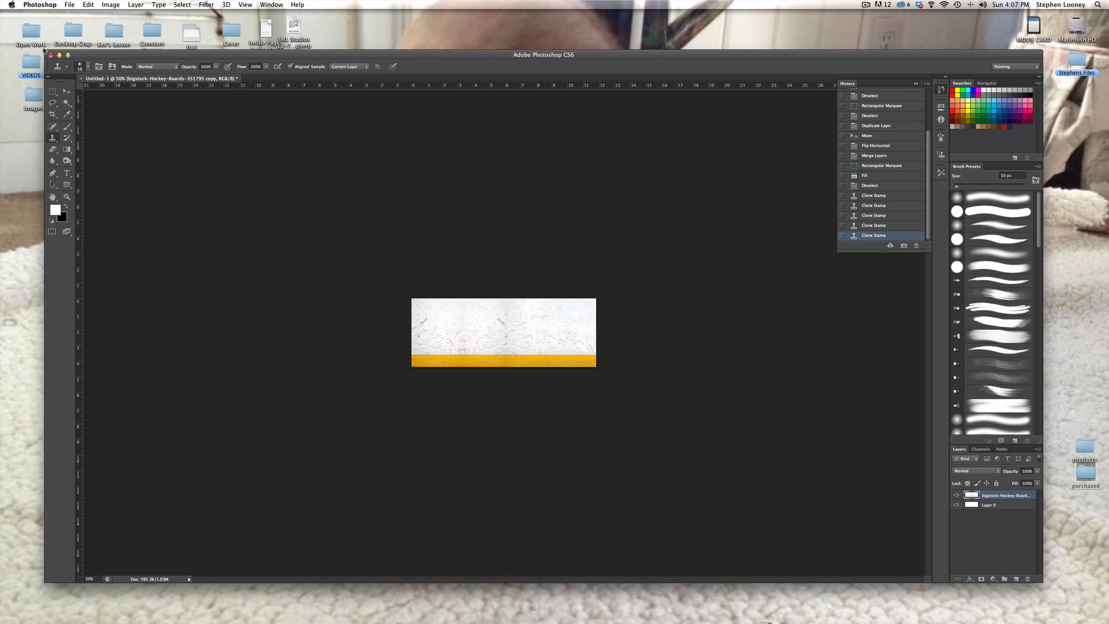
key(super+w)
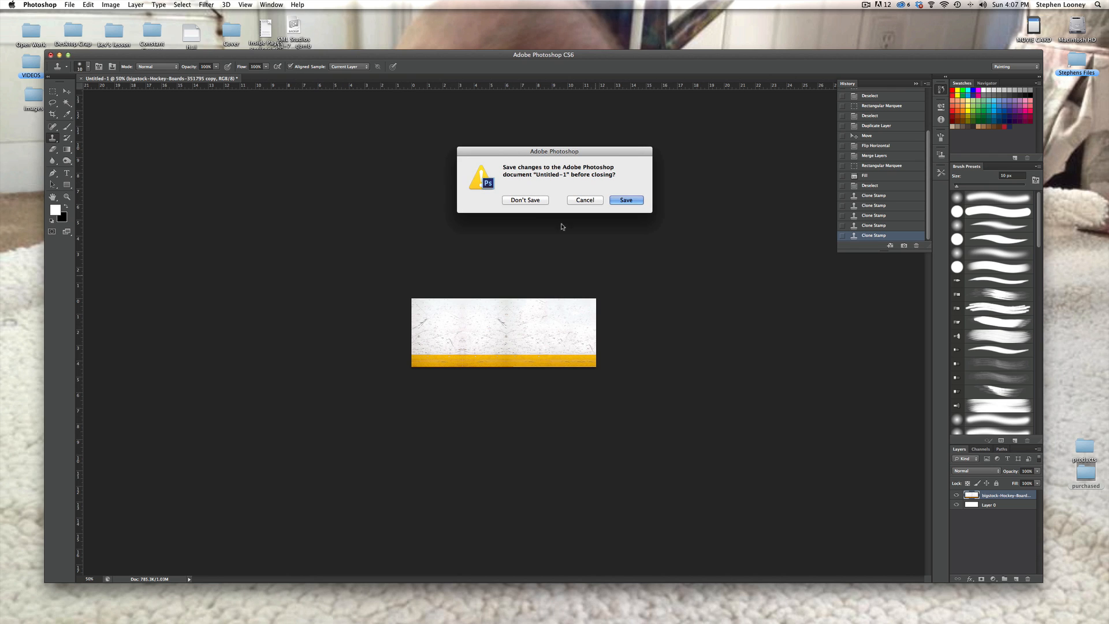
click(526, 200)
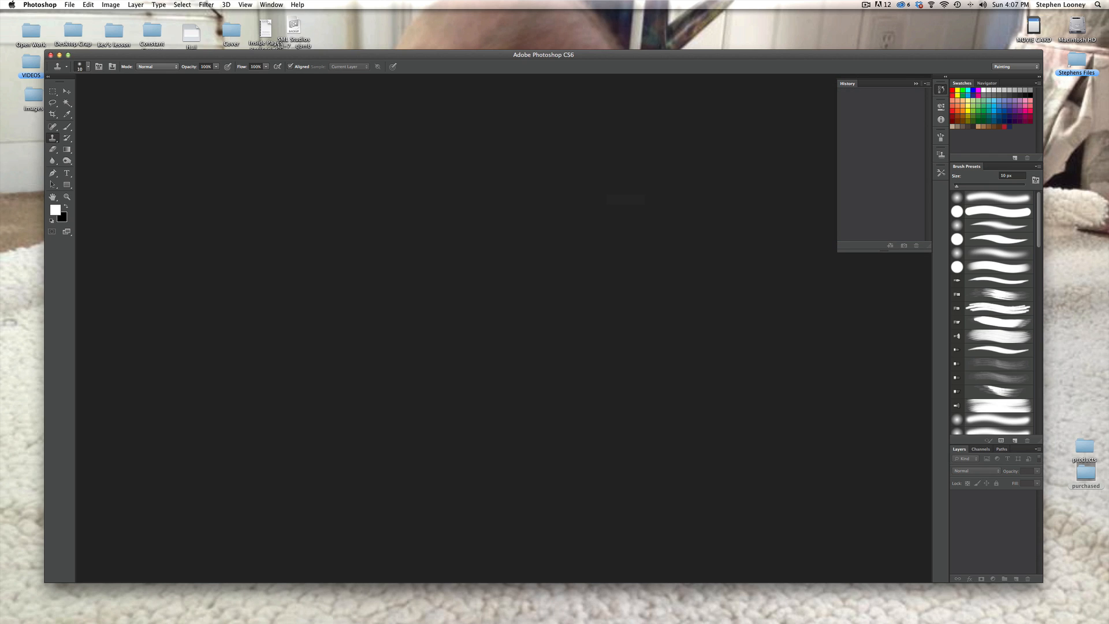
Open the bigstock skate marks image from Finder's purchased folder in Photoshop and convert its Background into an editable Layer 0
key(super+Tab)
key(super+Tab)
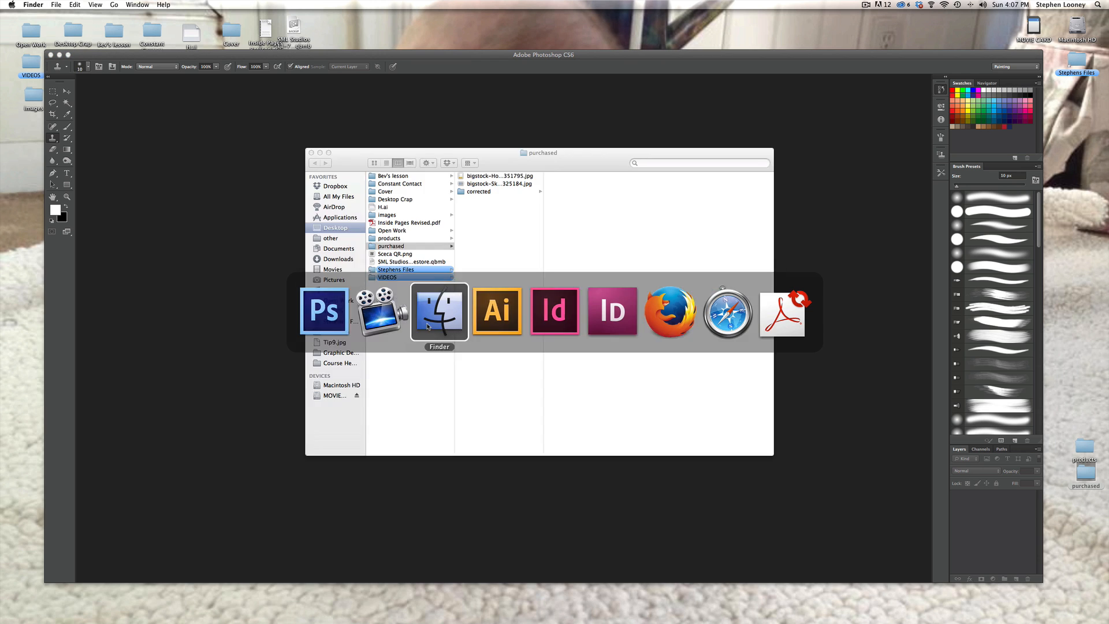
click(489, 184)
drag(492, 185, 202, 239)
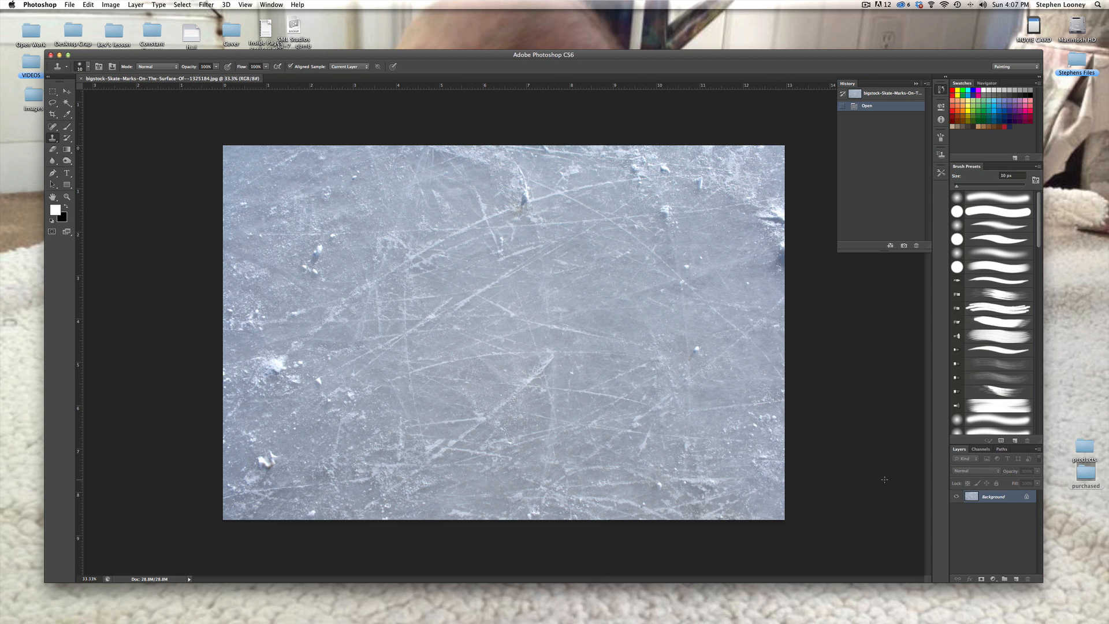
double_click(971, 496)
key(Return)
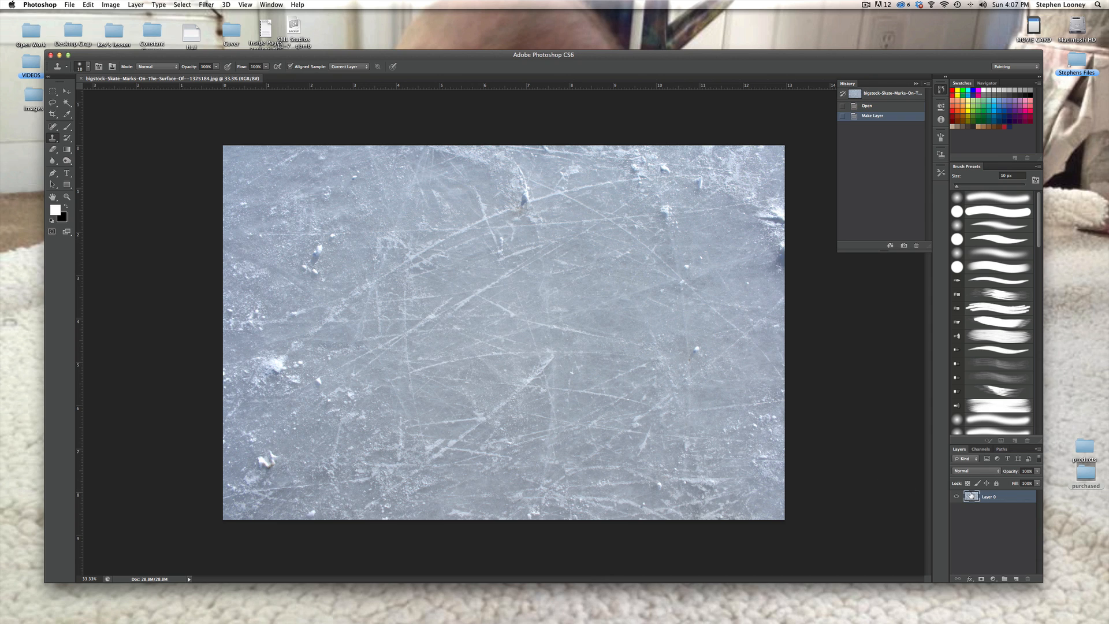
Remove the ice image's color with Hue/Saturation by setting the saturation to -100
click(110, 5)
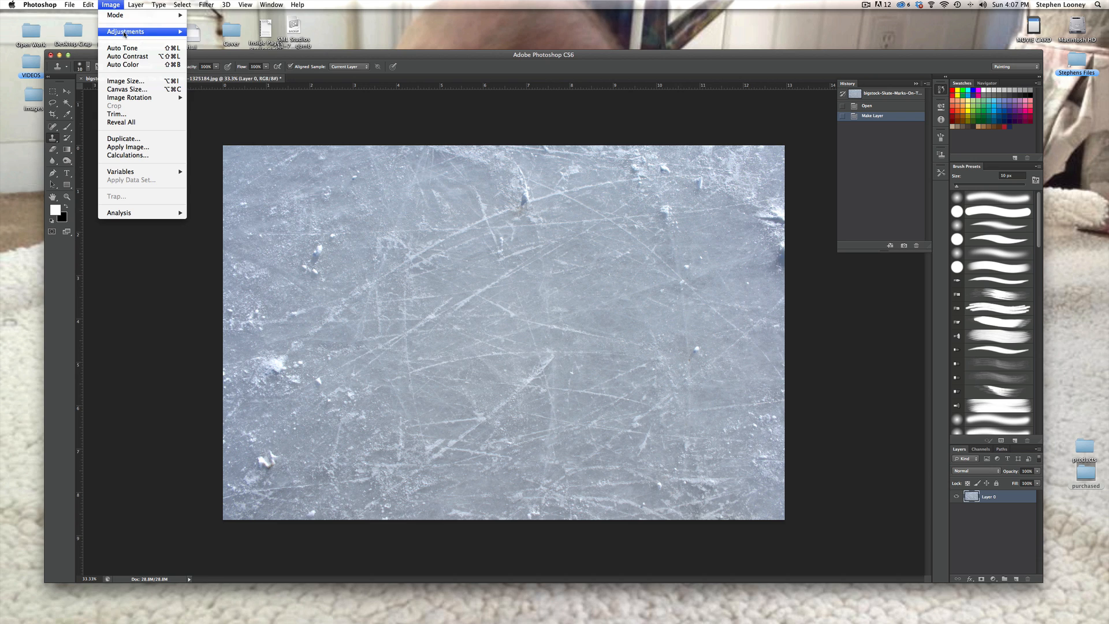
mouse_move(144, 32)
click(221, 81)
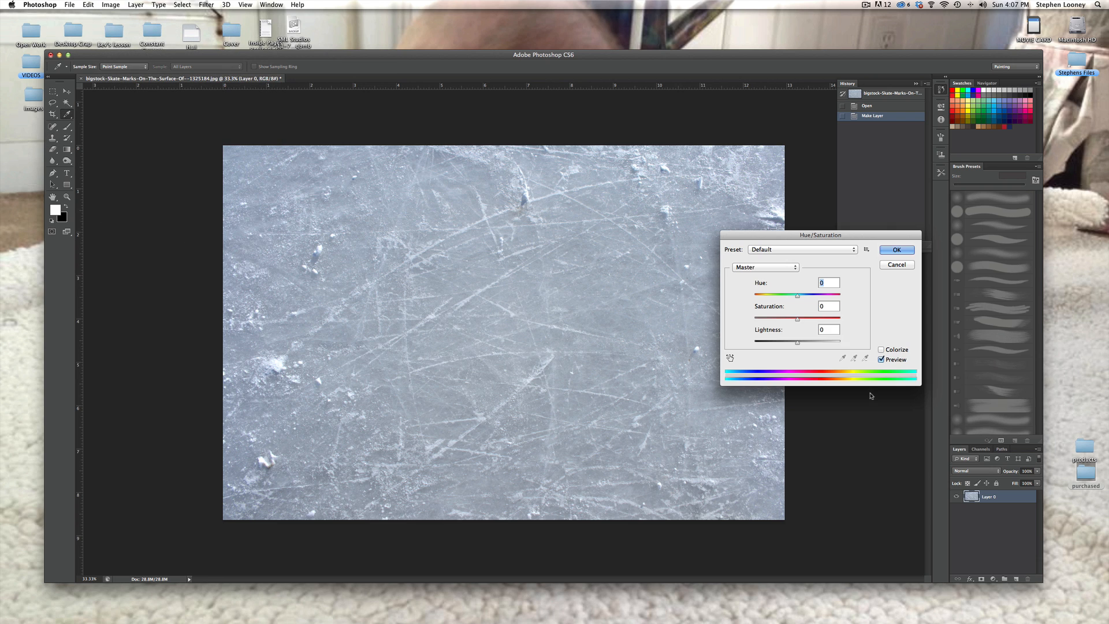
drag(797, 319, 754, 319)
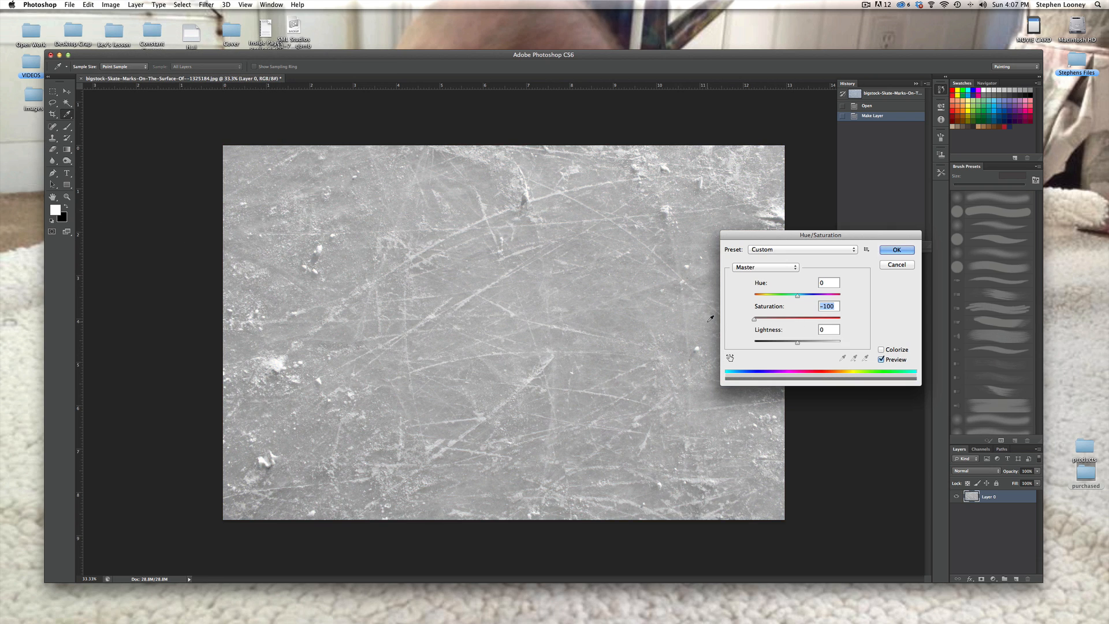
click(893, 249)
key(s)
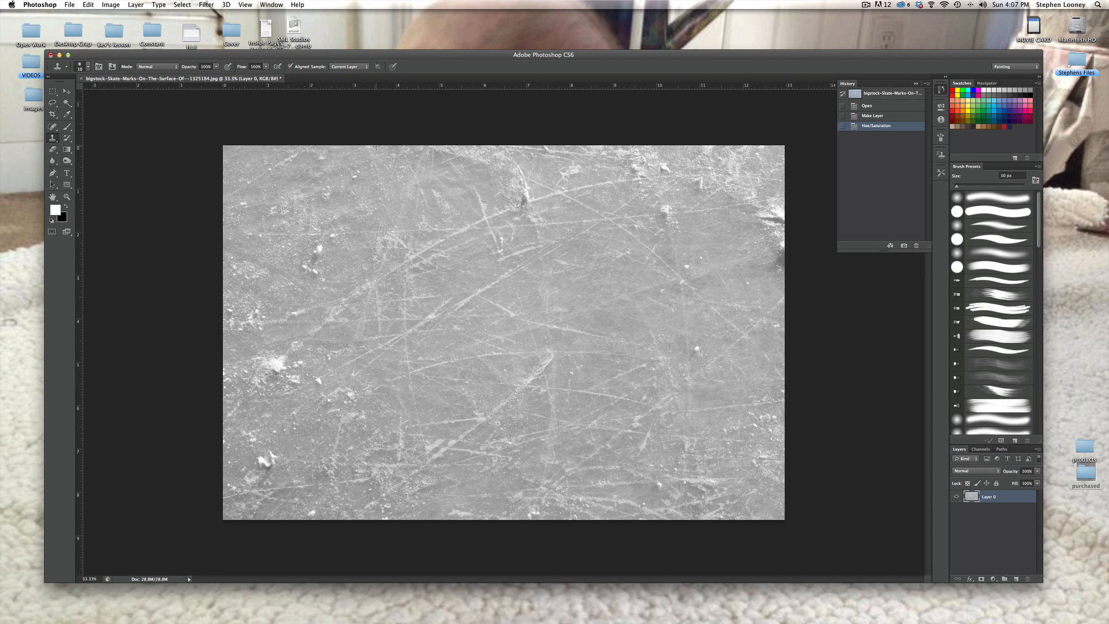
Darken the ice texture with a Levels adjustment, setting the black input level to 124
click(111, 5)
mouse_move(119, 32)
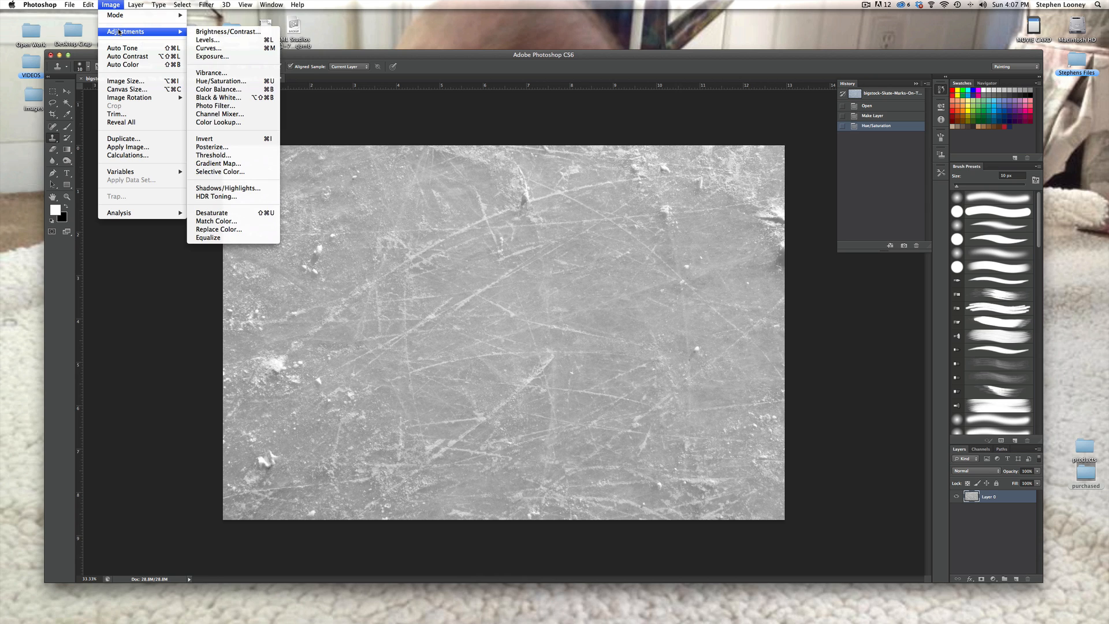
click(208, 39)
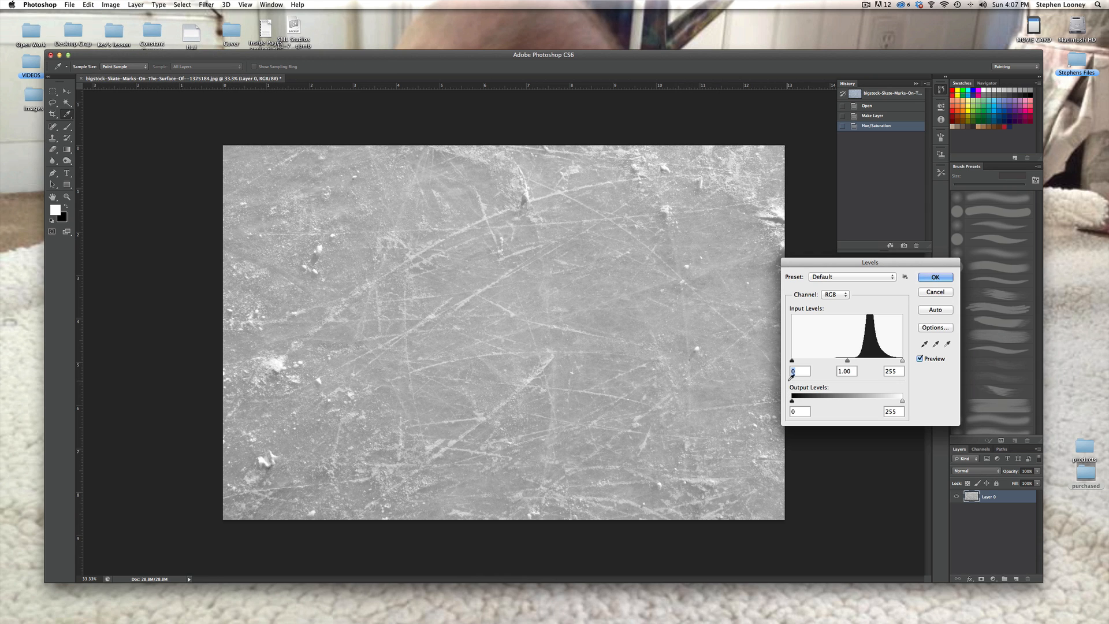
drag(791, 360, 844, 365)
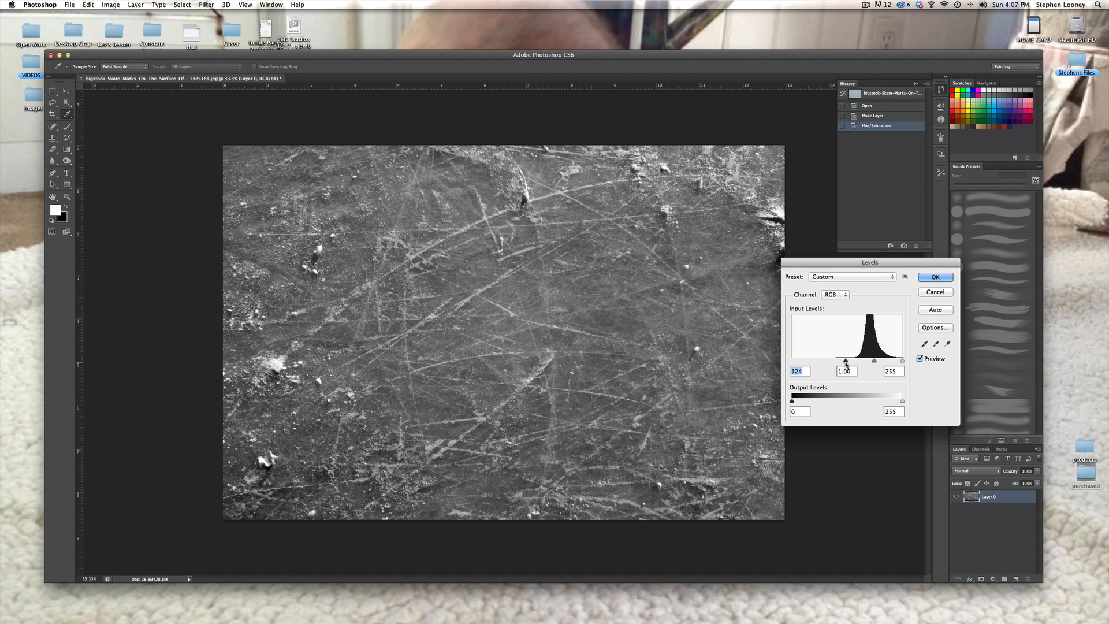
click(935, 277)
key(s)
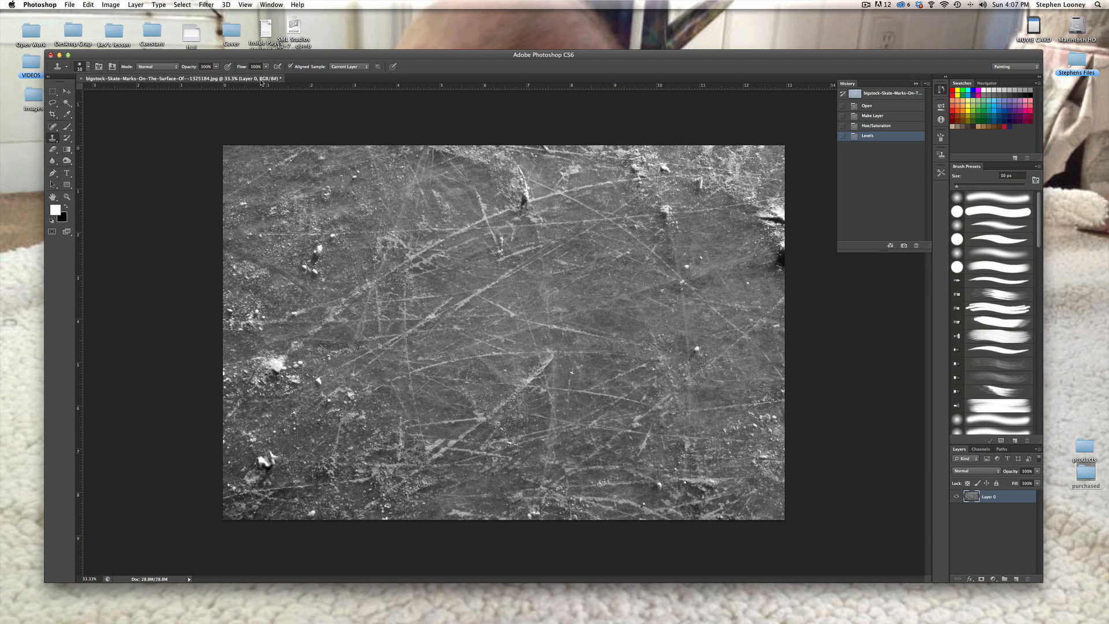
Try reapplying the last Lighting Effects filter to the ice texture, and undo it
click(205, 5)
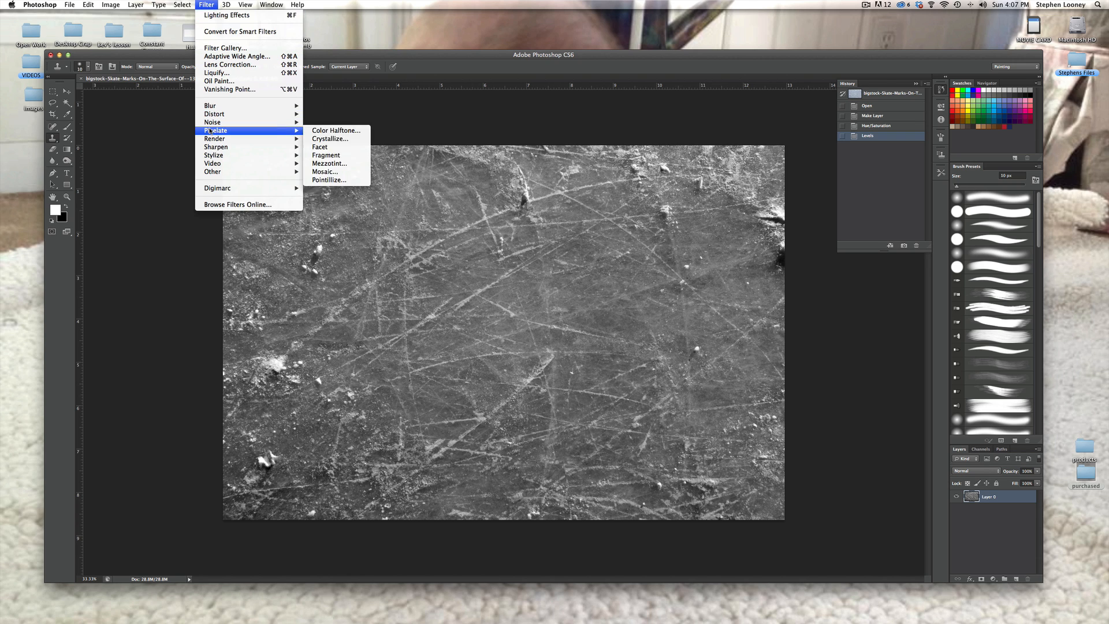
click(223, 16)
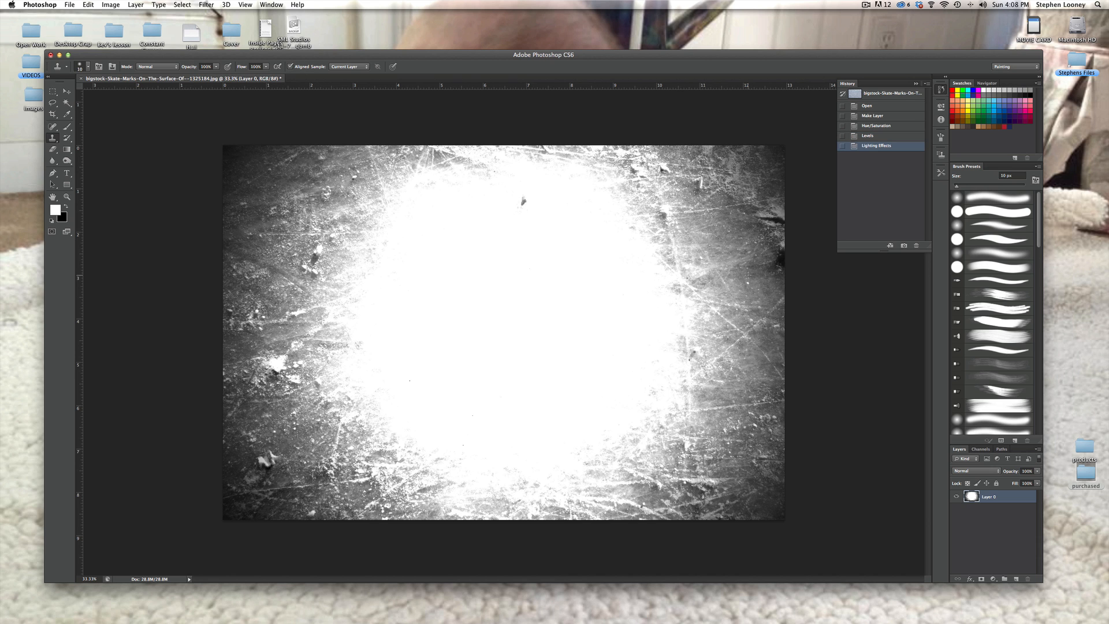
key(super+z)
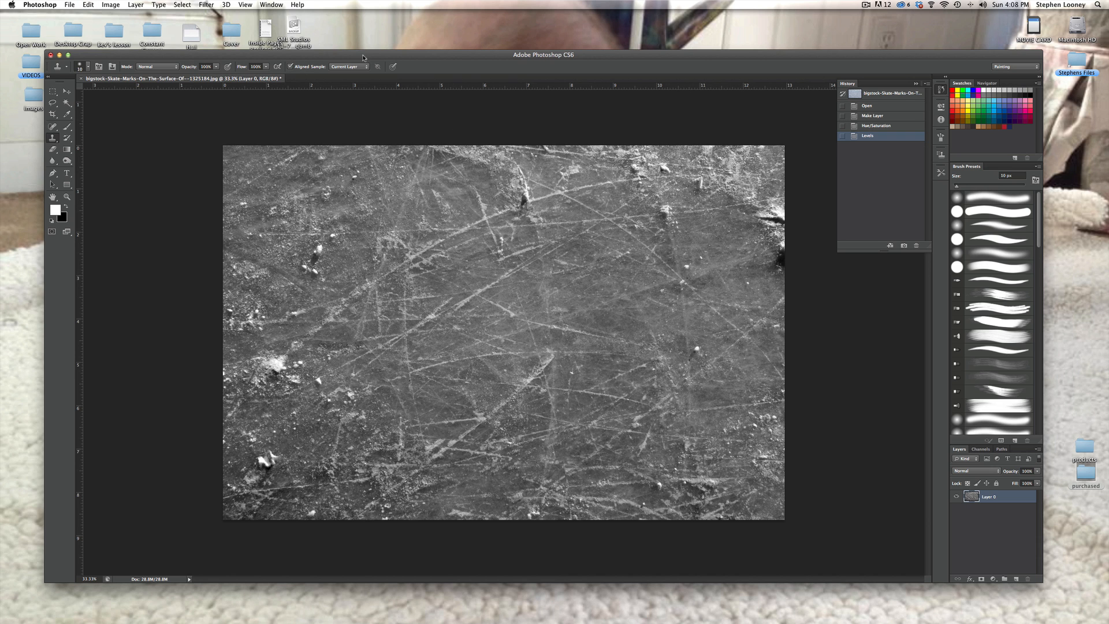
Apply the Lighting Effects filter to the ice texture, moving the white spot light slightly down and left on the image
click(206, 5)
mouse_move(216, 141)
click(337, 172)
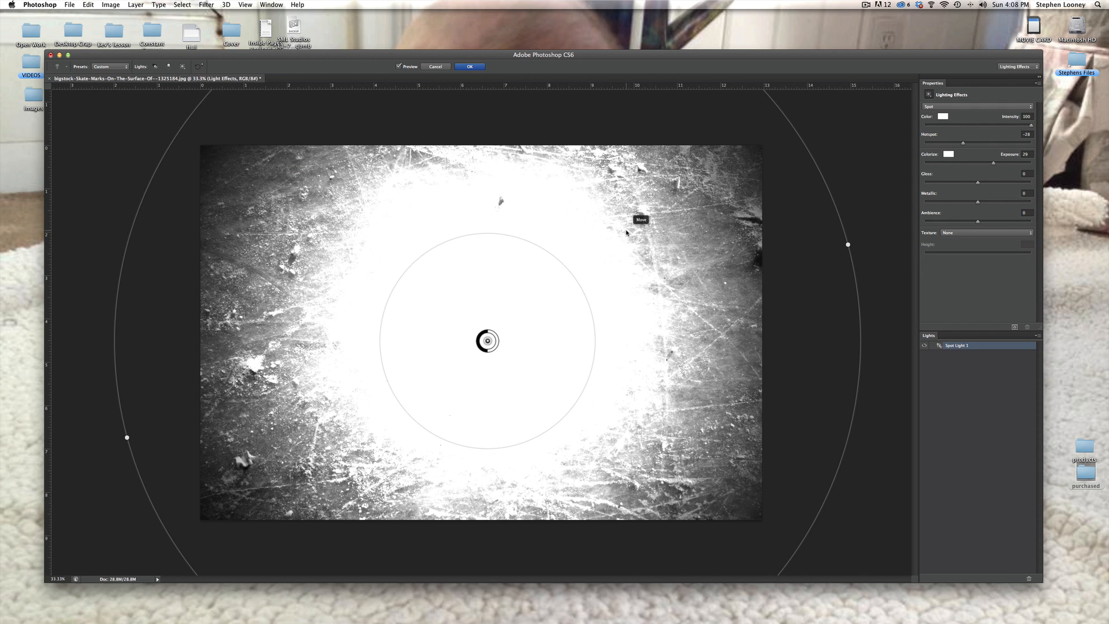
mouse_move(626, 232)
mouse_down()
mouse_move(626, 291)
mouse_move(648, 269)
mouse_move(622, 238)
mouse_up()
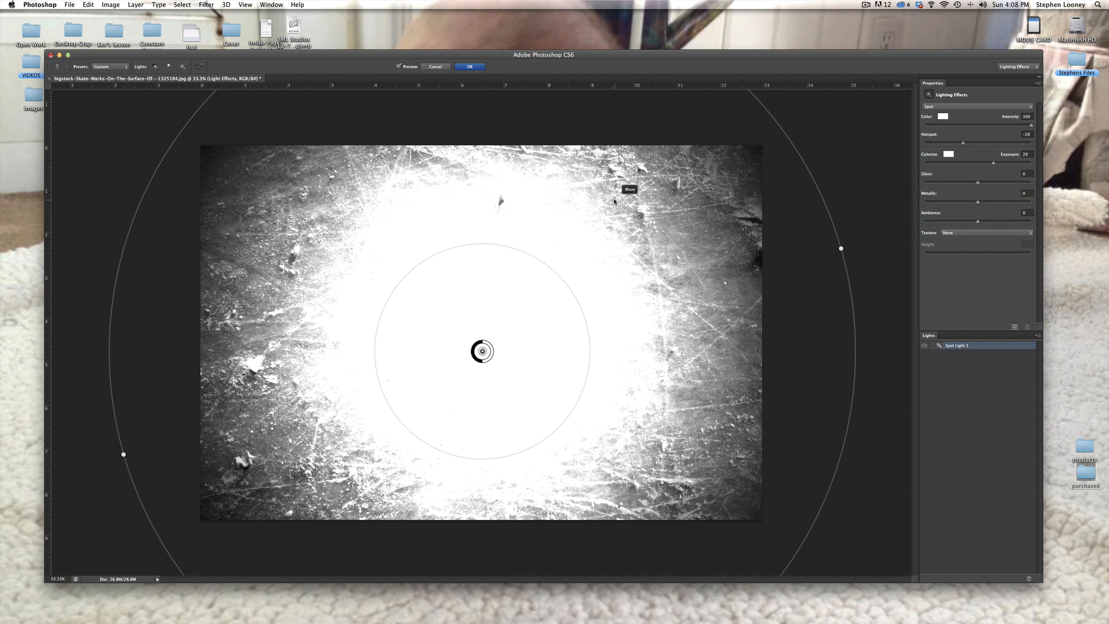
click(471, 67)
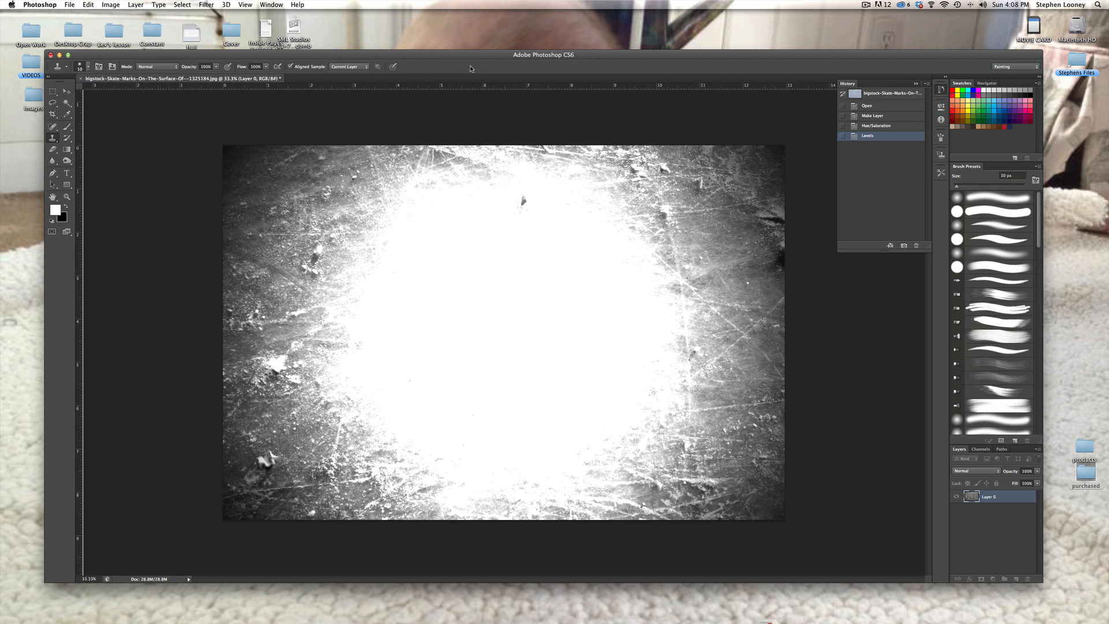
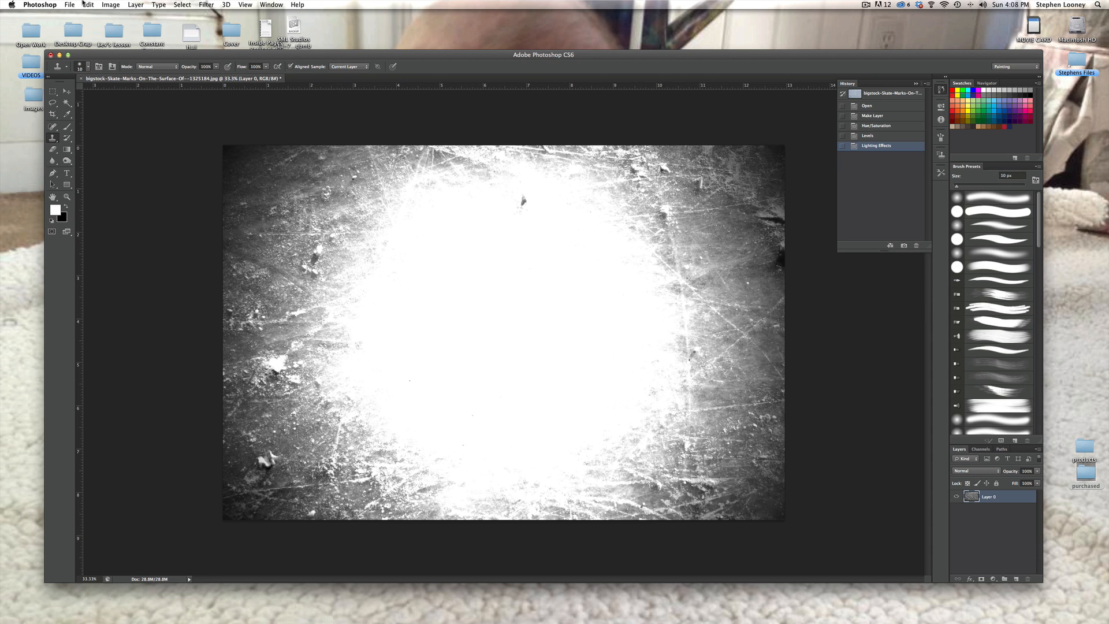
click(69, 5)
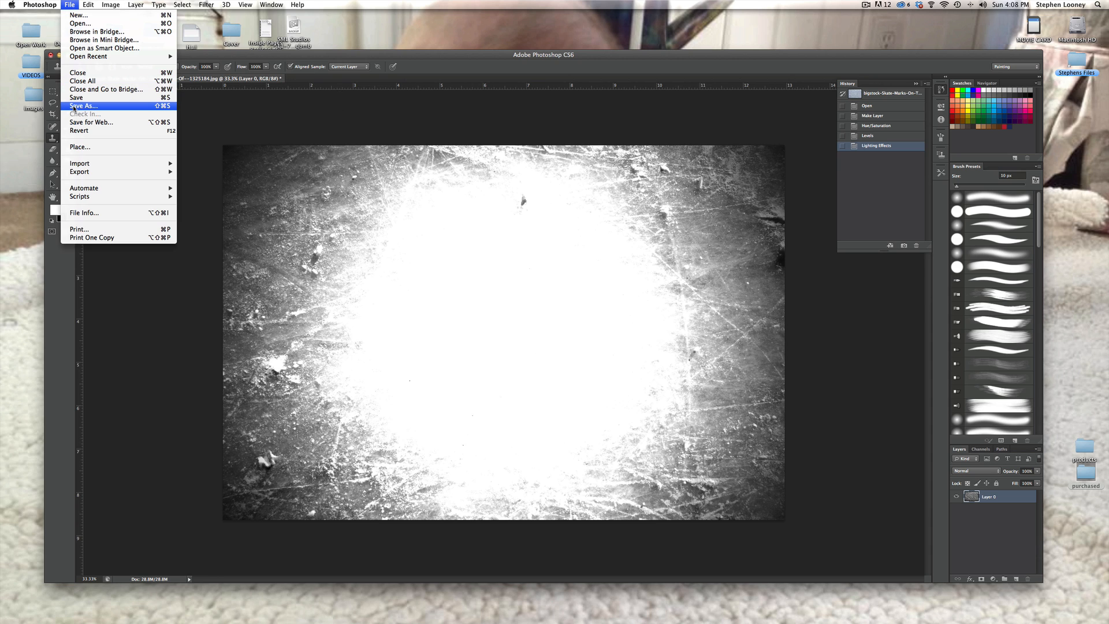
click(74, 106)
key(Escape)
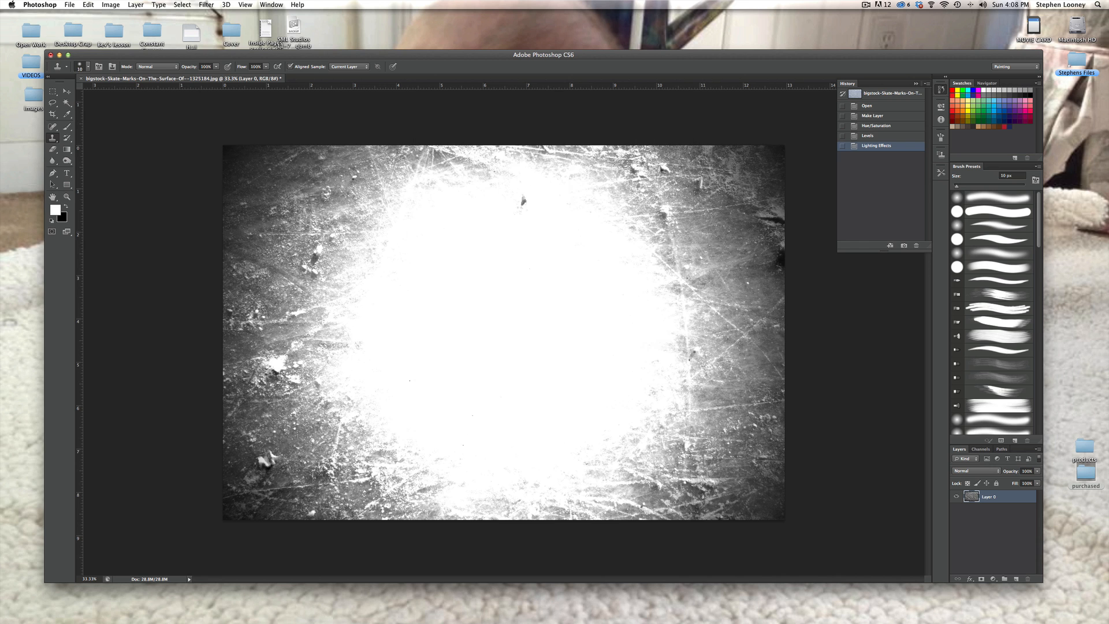
Switch to InDesign and load both images from the corrected folder inside purchased for placing
click(59, 55)
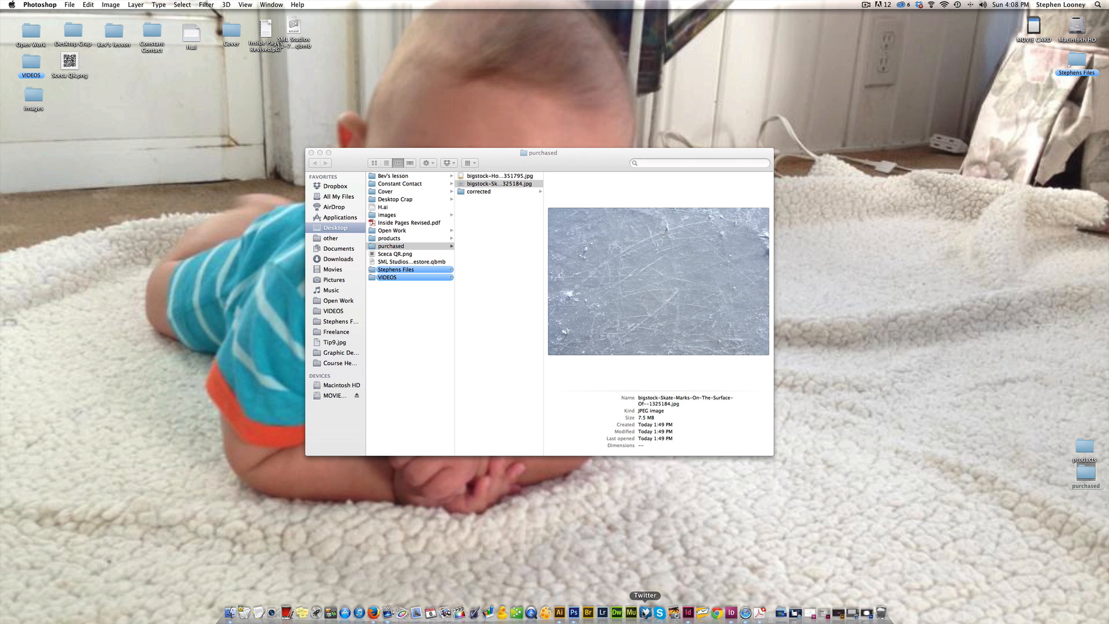
click(687, 612)
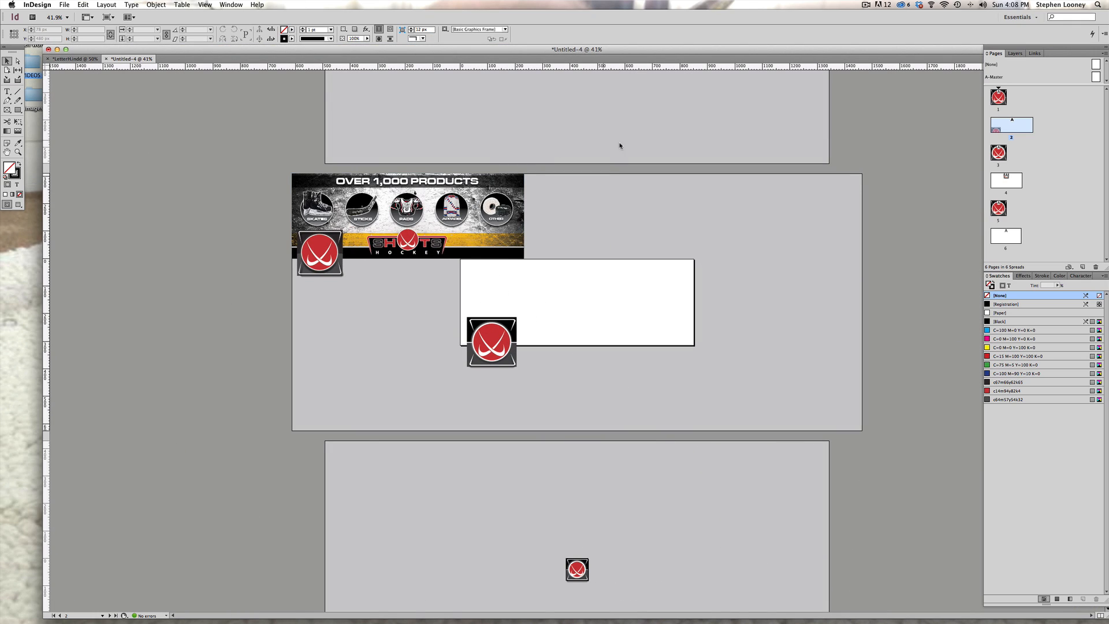
click(64, 4)
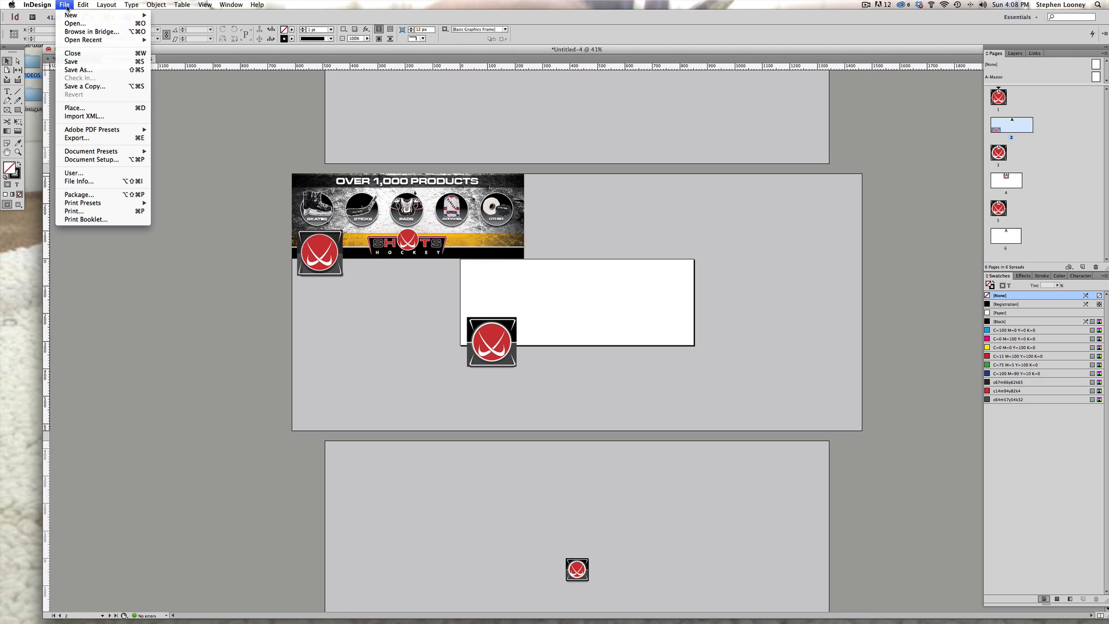
click(74, 108)
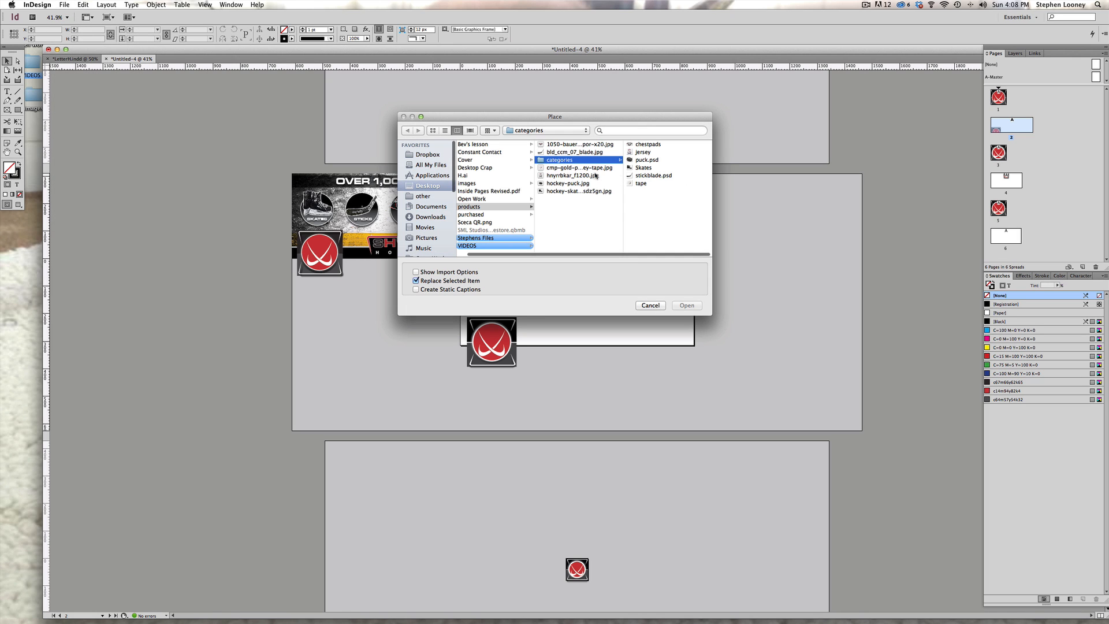
scroll(513, 204, left, 1)
scroll(495, 218, left, 1)
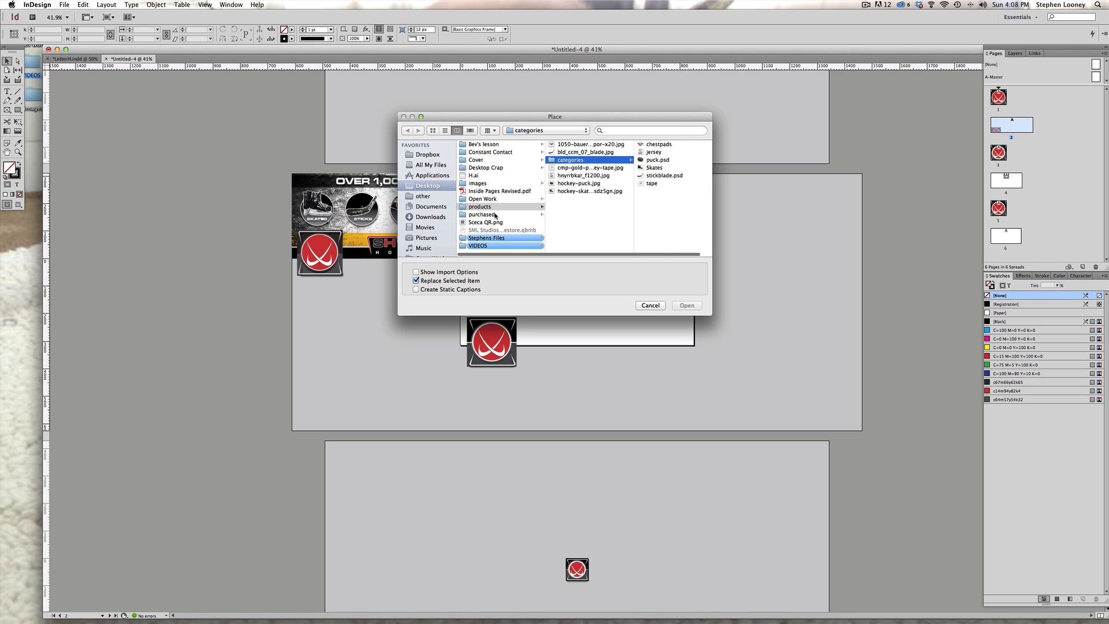
click(495, 215)
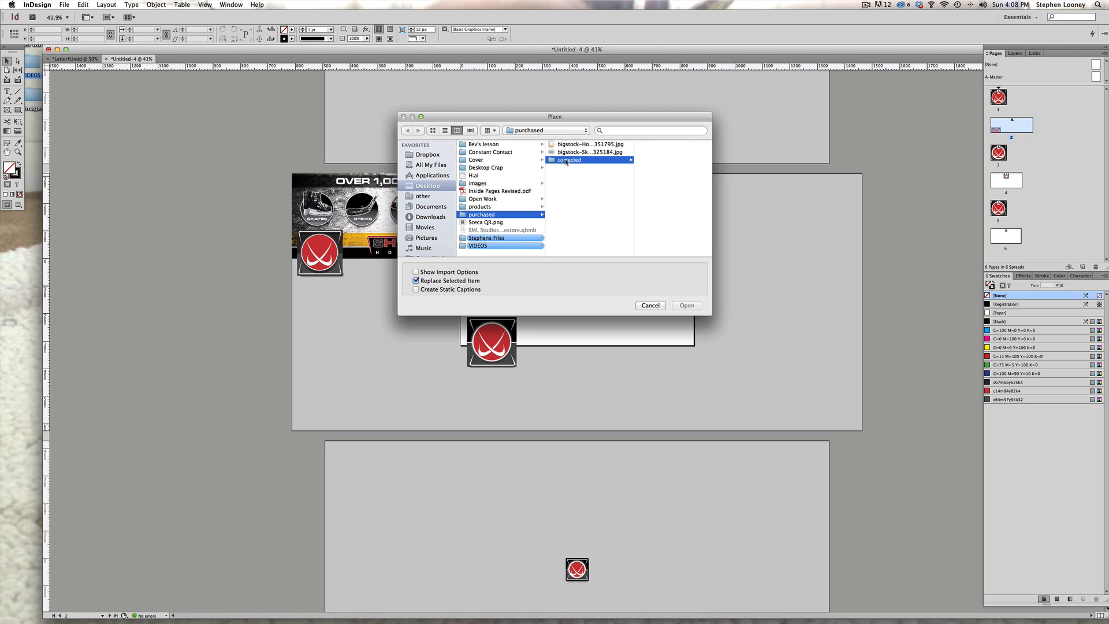
click(568, 159)
click(639, 144)
key(space)
key(space)
shift+click(561, 152)
click(683, 306)
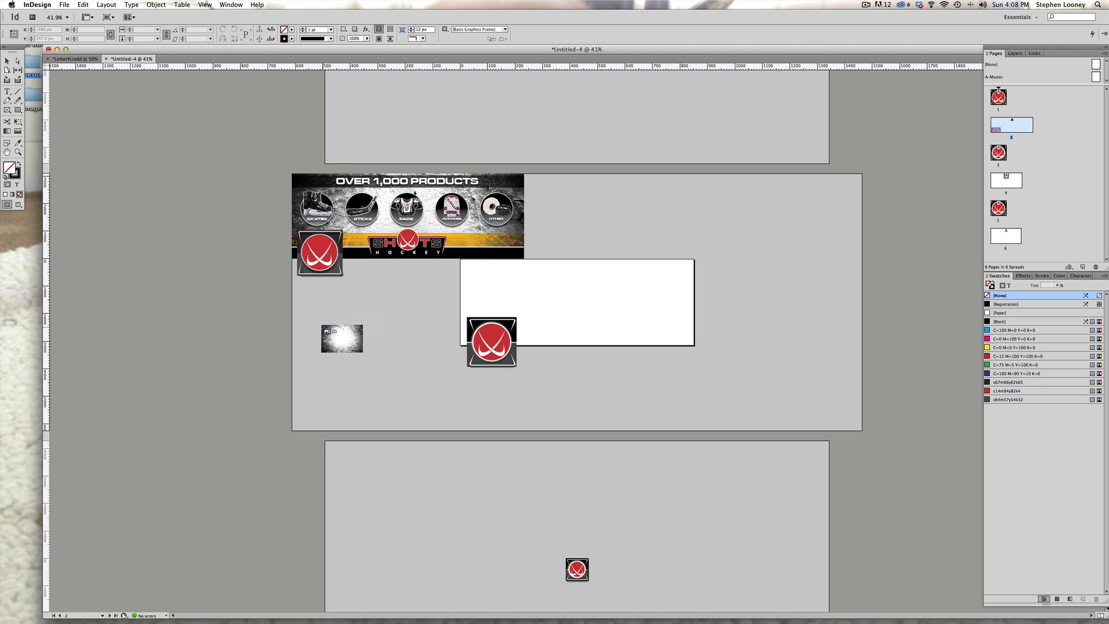
Place the ice texture below the "Over 1,000 Products" banner and the yellow-striped boards image to the right of the blank page
click(322, 324)
click(740, 309)
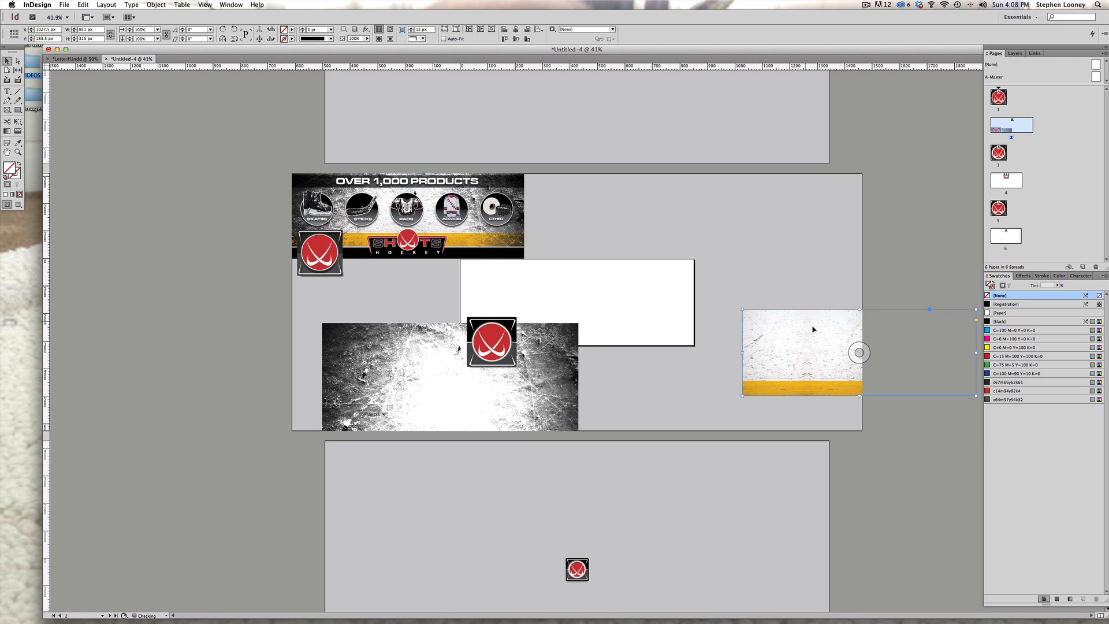
drag(798, 345, 798, 359)
Align the ice texture with the blank page's top-left corner and scale it proportionally to the page width
click(525, 404)
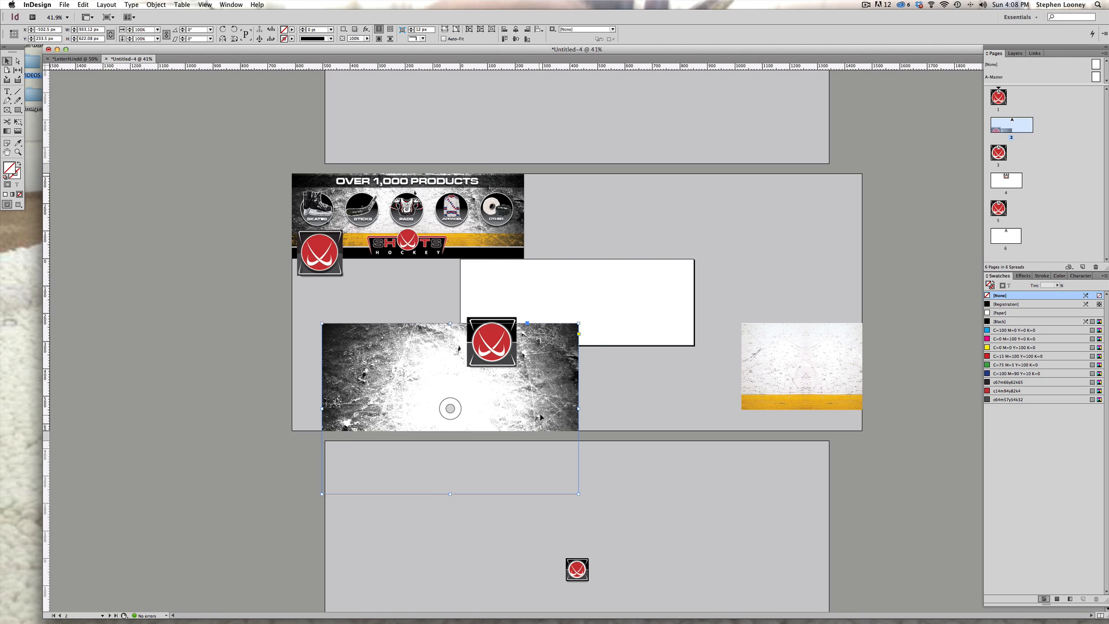
drag(530, 414, 662, 357)
drag(664, 352, 668, 350)
key(e)
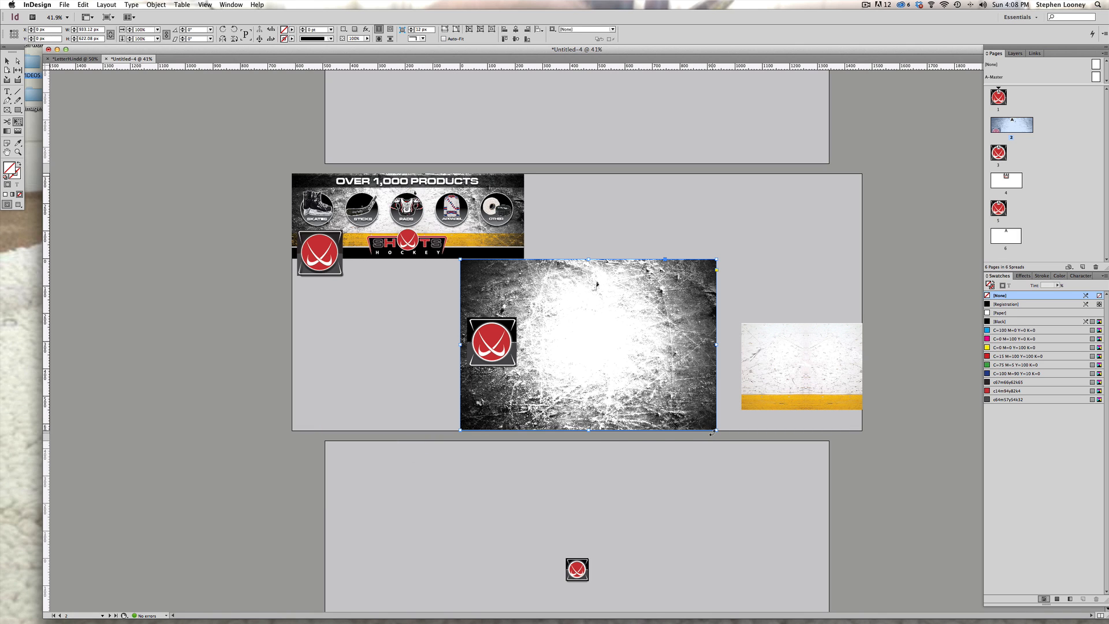
drag(716, 429, 695, 411)
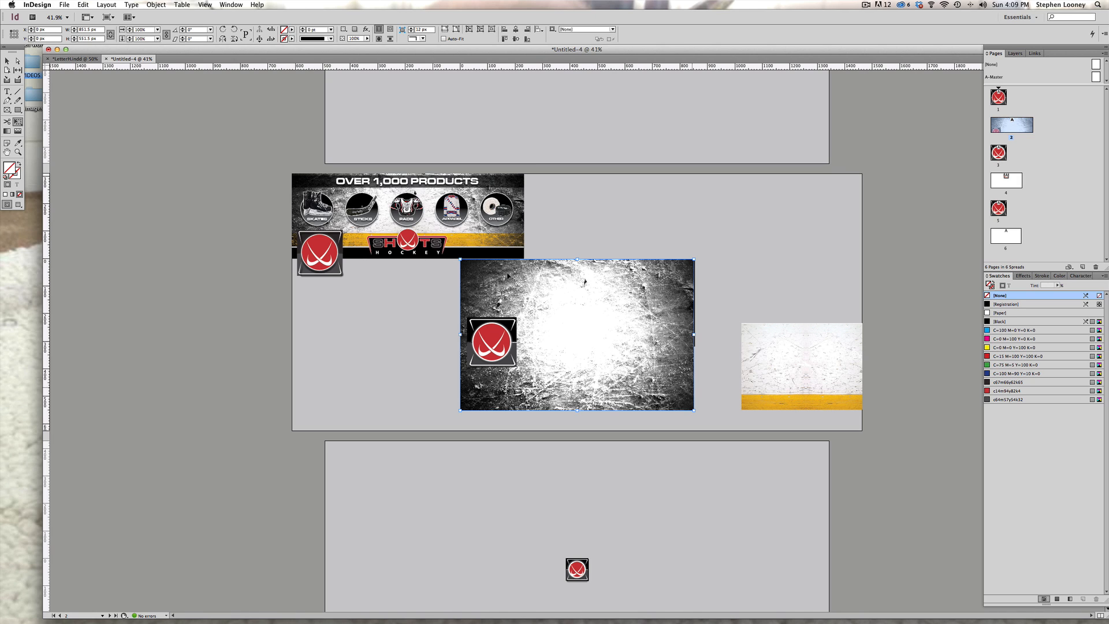
Crop the ice texture frame from below so it ends at the page's bottom edge
click(7, 61)
key(super+equal)
key(super+equal)
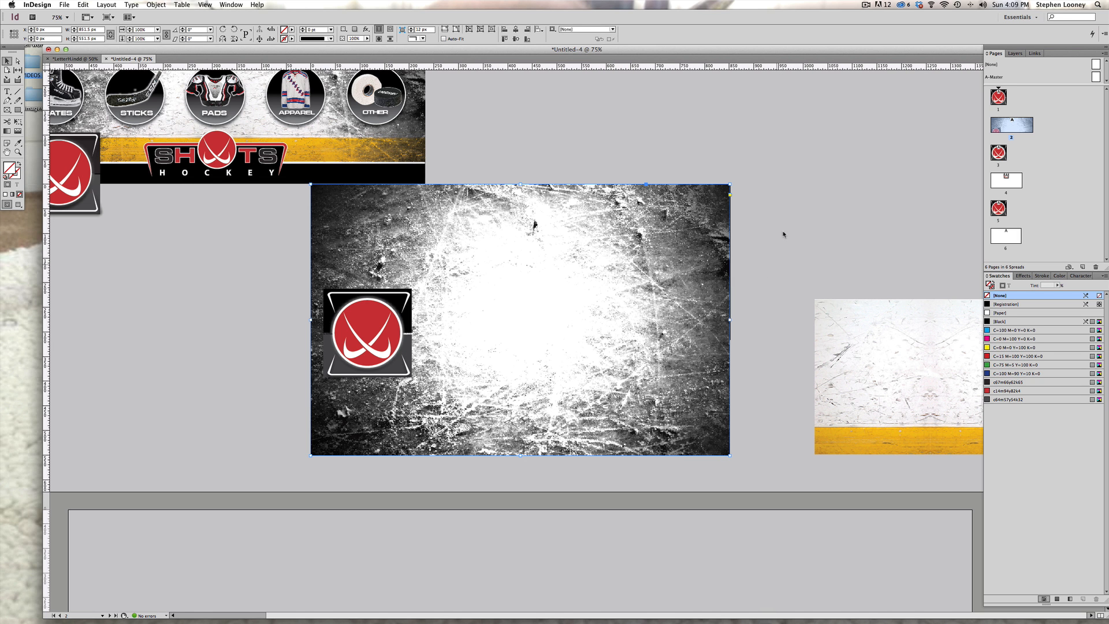
click(858, 186)
click(548, 394)
drag(520, 456, 520, 339)
key(super+shift+a)
drag(520, 284, 538, 359)
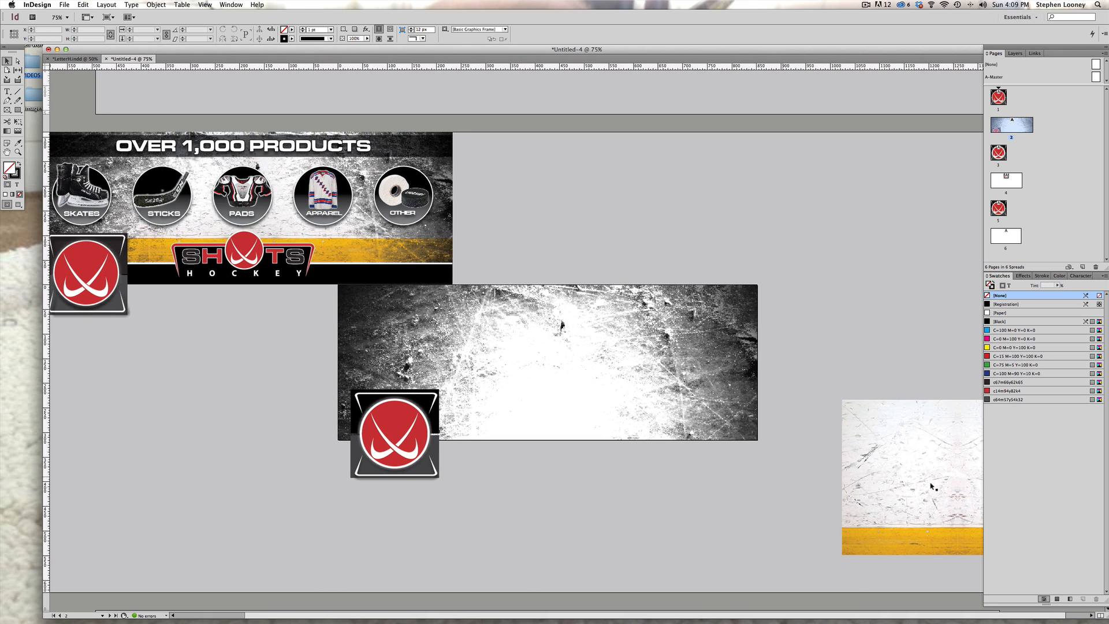
Create an 851 × 44 px rectangle, using the black bar of the "Over 1,000 Products" banner as the size reference
click(906, 485)
click(18, 109)
click(7, 60)
click(324, 276)
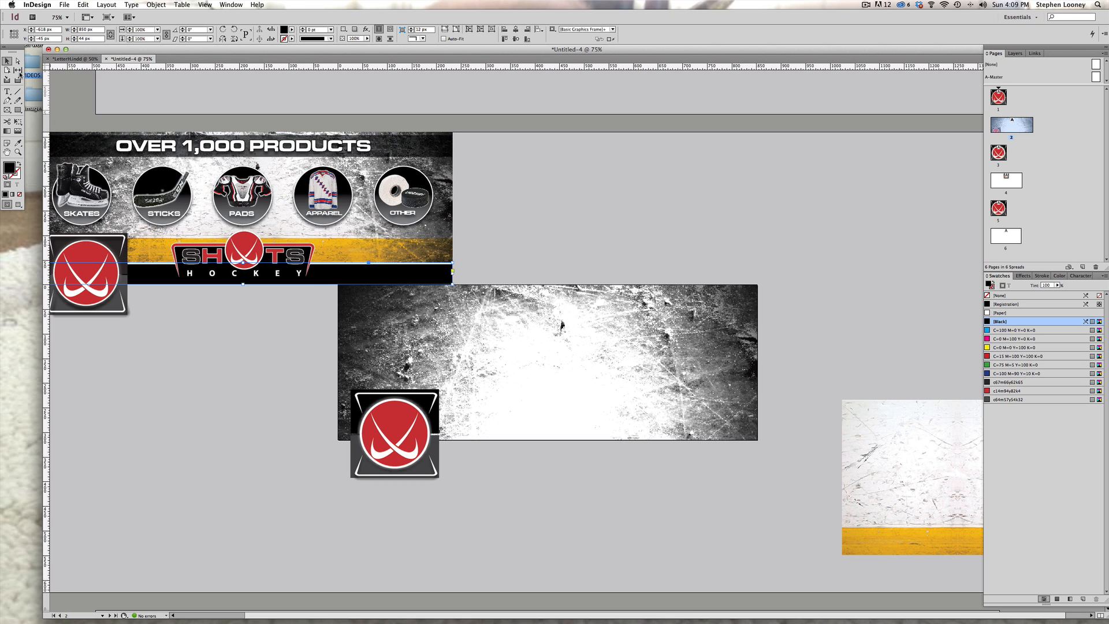
click(18, 109)
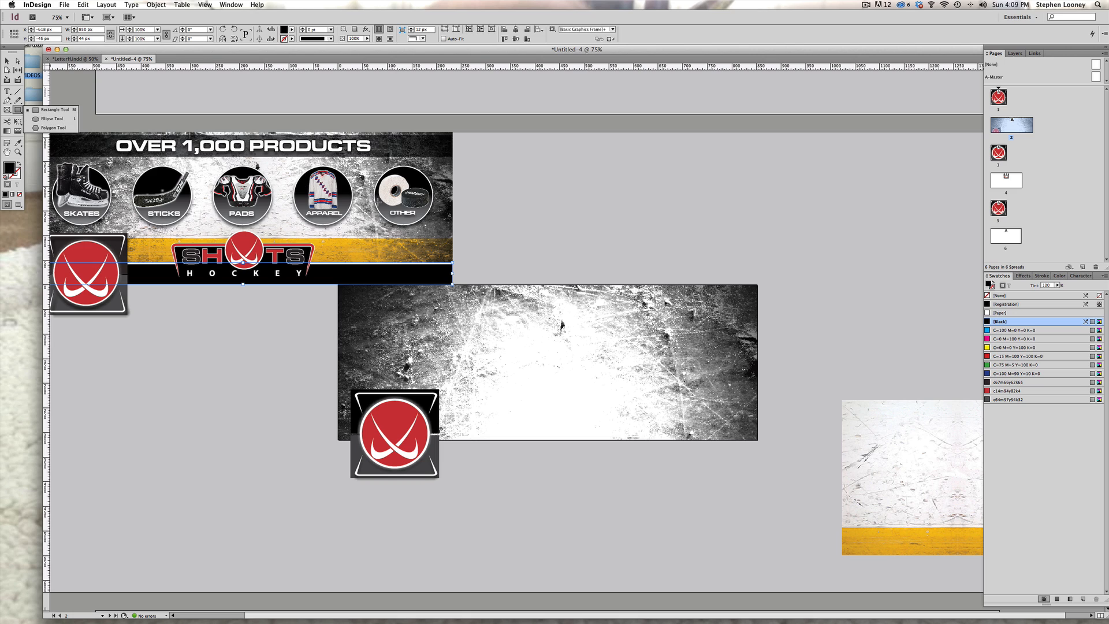
click(508, 251)
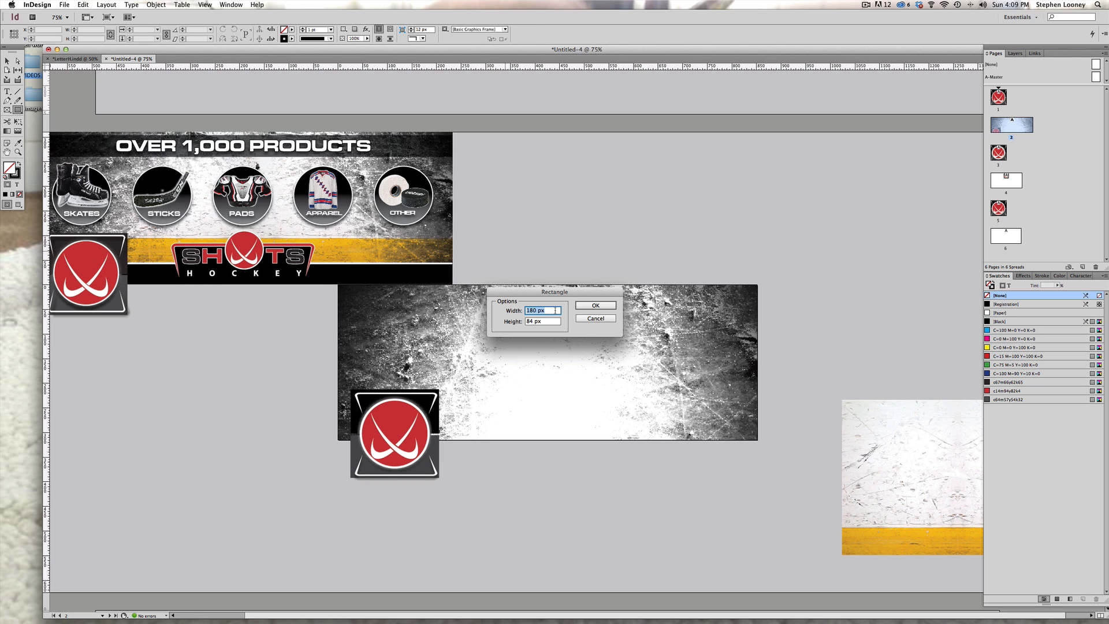
text(851)
key(Tab)
text(44)
click(587, 303)
Swap the rectangle's fill and stroke to make it solid black, and move it along the ice cover's bottom edge
click(7, 152)
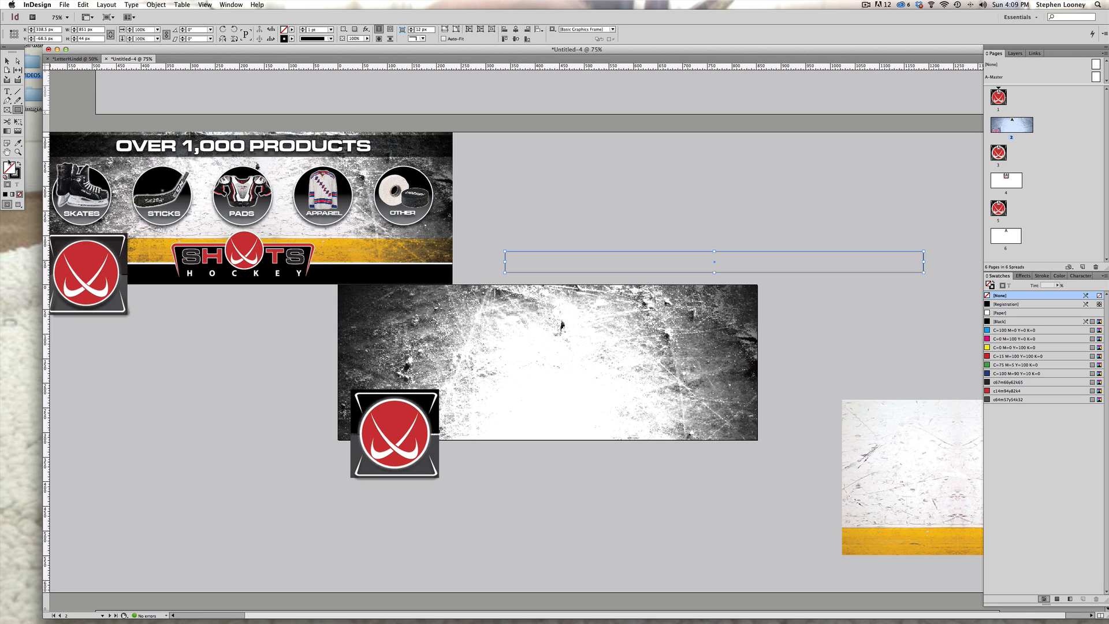
click(18, 164)
key(v)
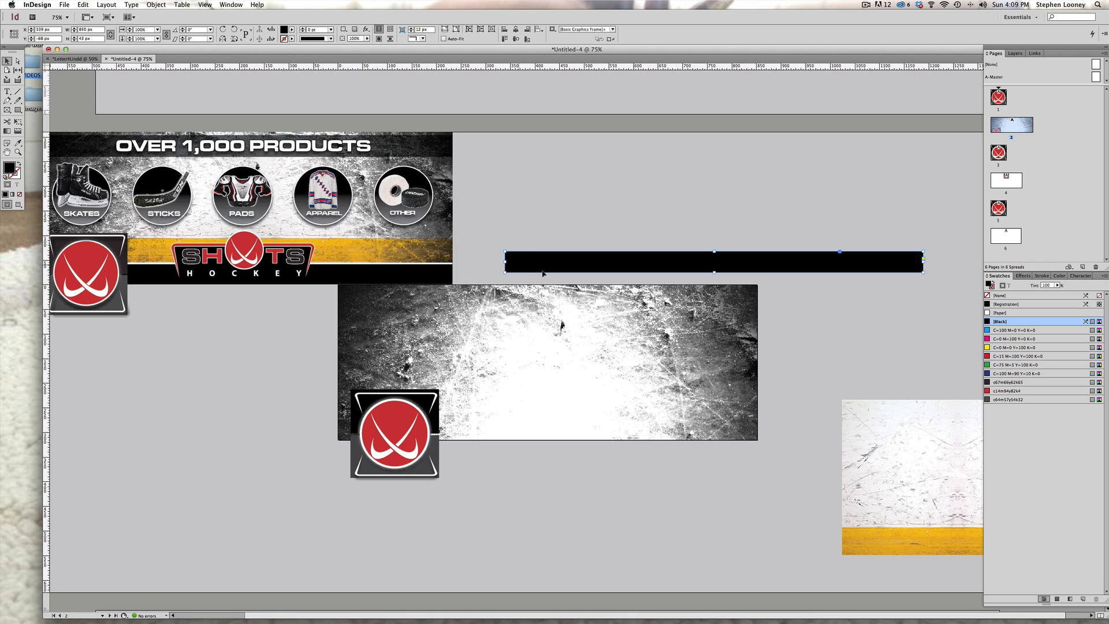
drag(440, 425, 381, 432)
click(677, 468)
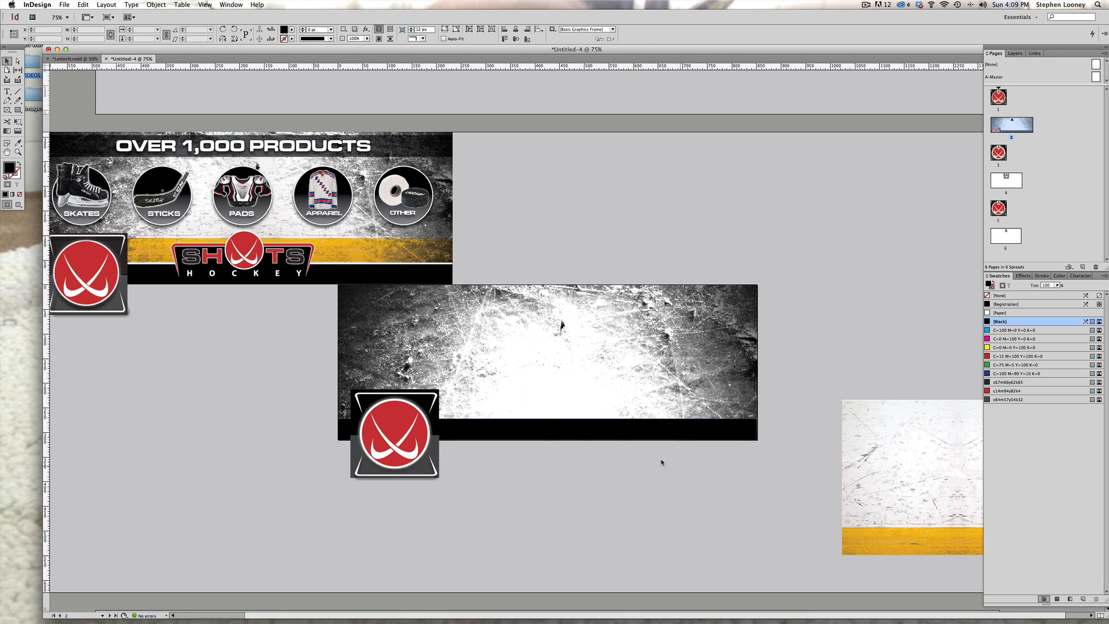
Extend the black bar's right end to the page edge, making it 851 px wide
click(755, 428)
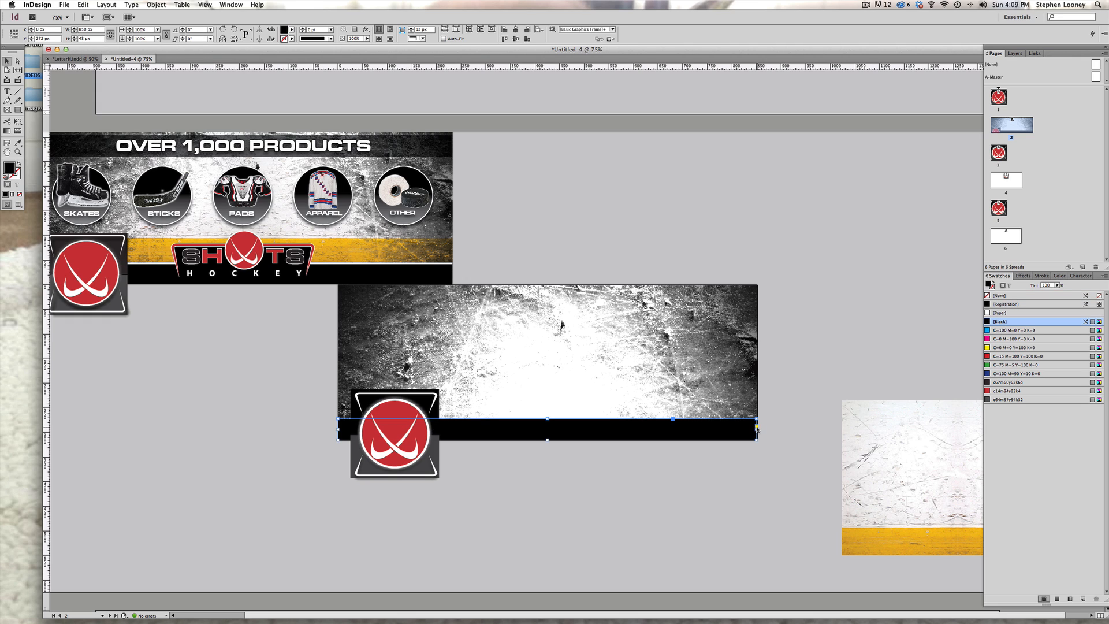
drag(756, 428, 757, 430)
click(784, 397)
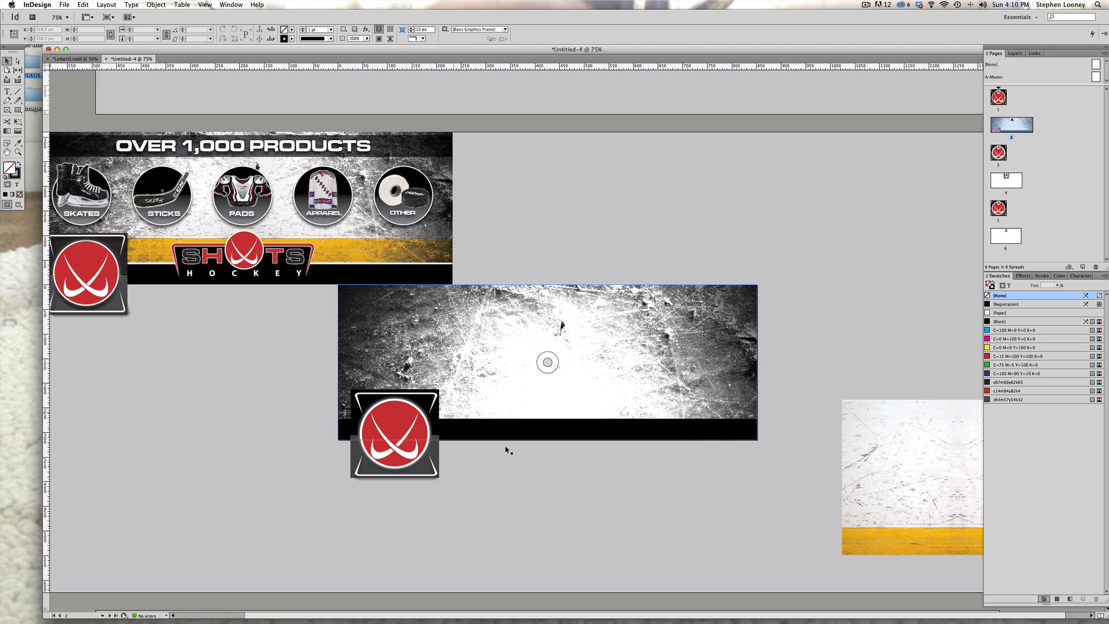
Paste a copy of the black bar in place, reduce it to a thin strip above the bar, and fill it with Paper
click(530, 428)
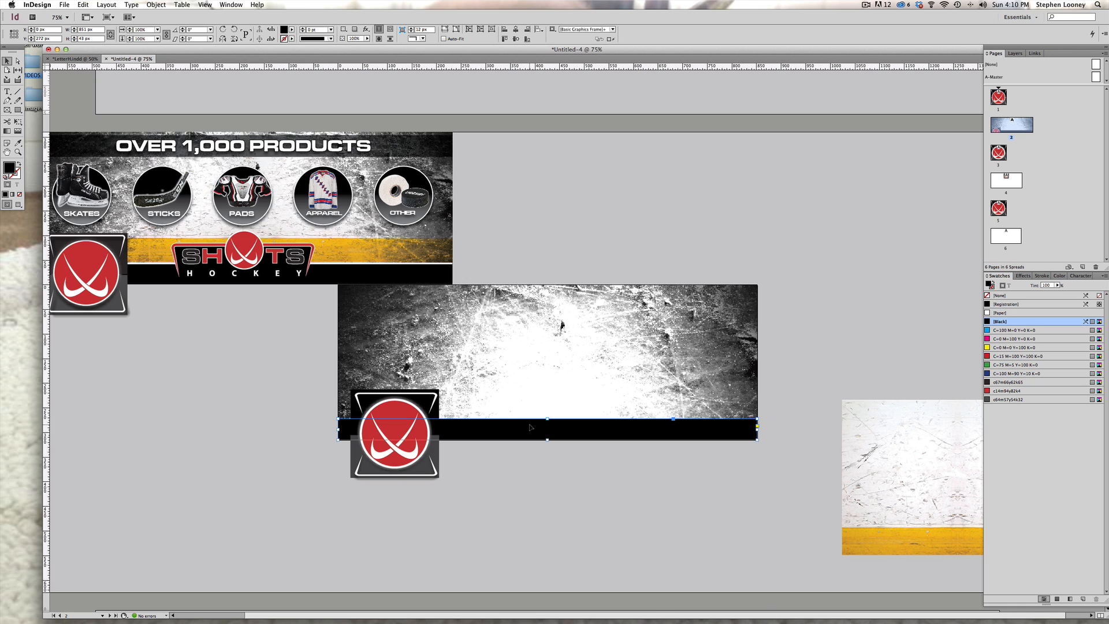
click(572, 529)
click(107, 4)
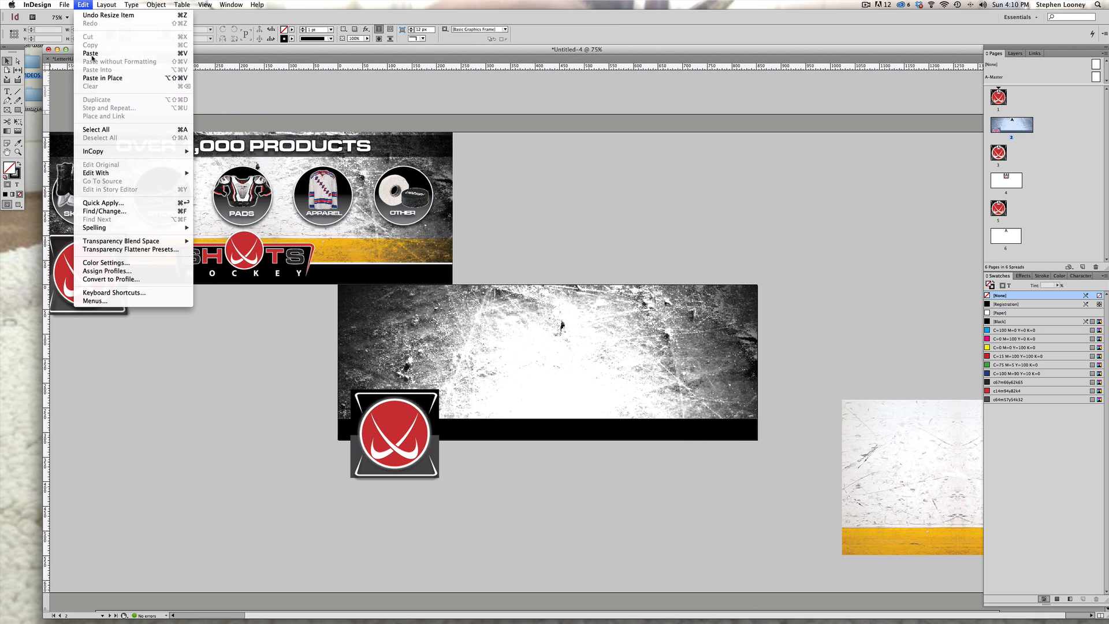
click(92, 78)
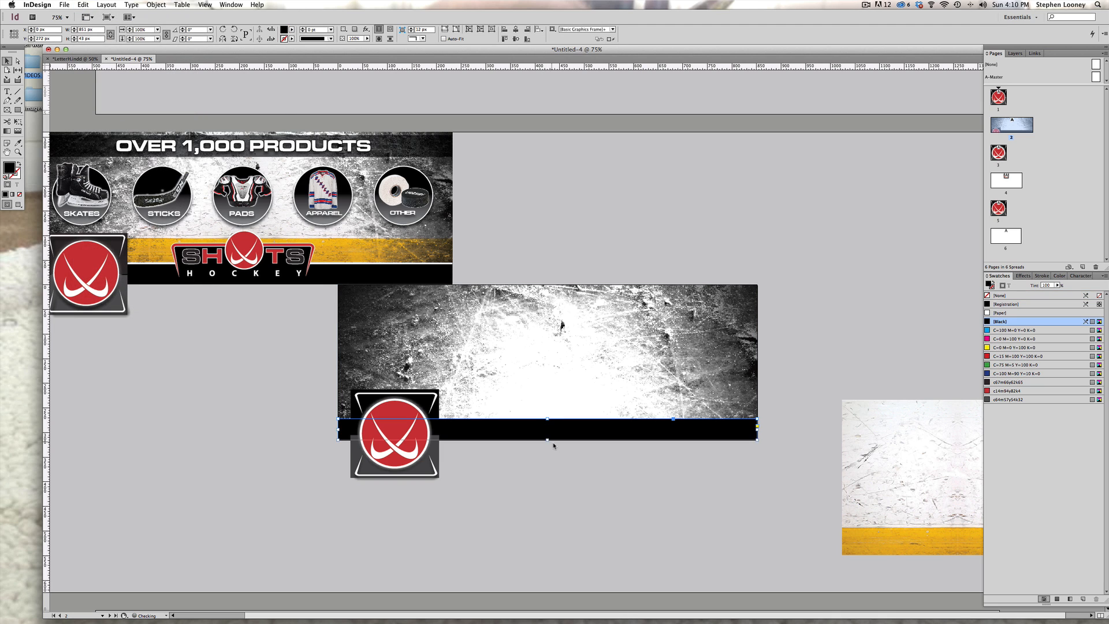
drag(547, 440, 547, 416)
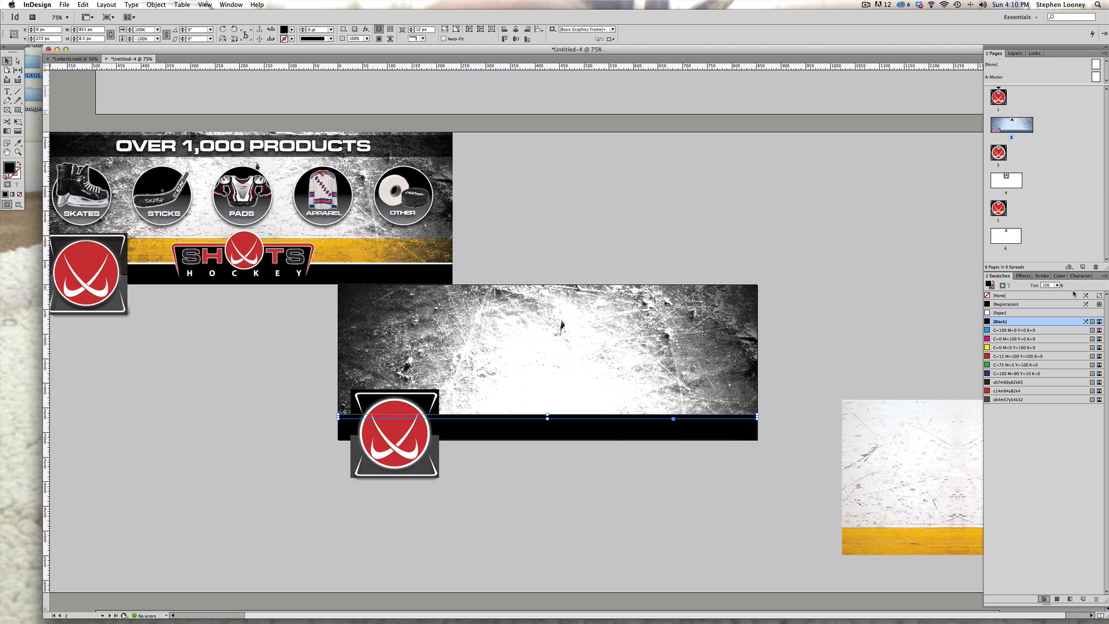
click(1000, 313)
drag(456, 350, 600, 492)
drag(649, 311, 386, 322)
click(668, 479)
alt+super+click(582, 332)
alt+super+click(583, 333)
alt+super+click(583, 333)
alt+super+click(487, 321)
alt+super+click(517, 320)
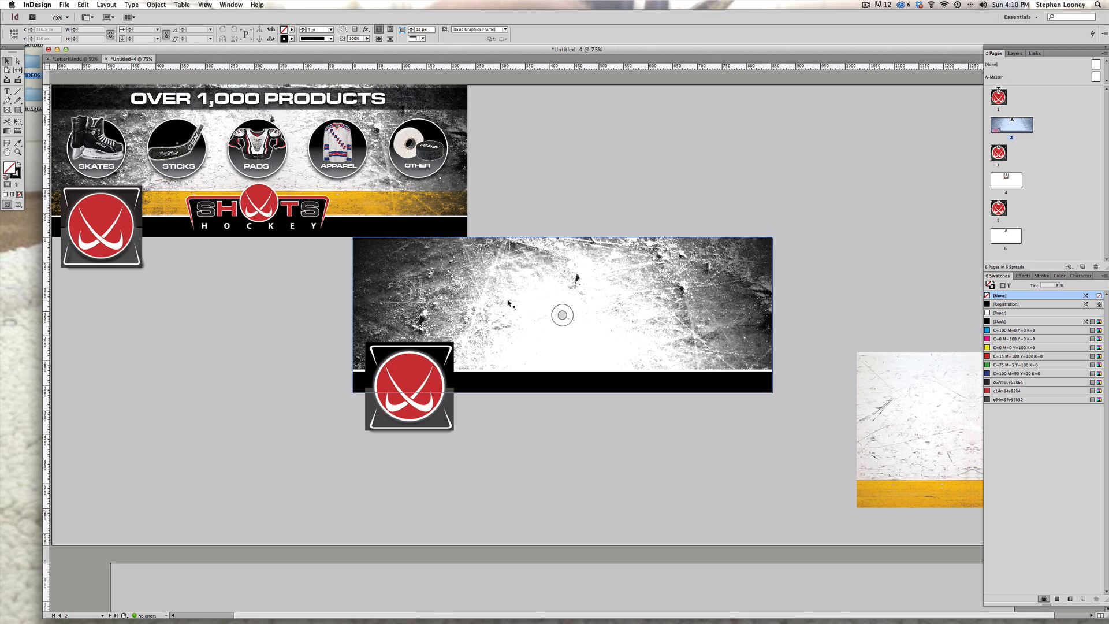
Position the ice image with the yellow stripe flush with the lower banner's top edge and set its blending mode to Multiply
drag(918, 441, 415, 303)
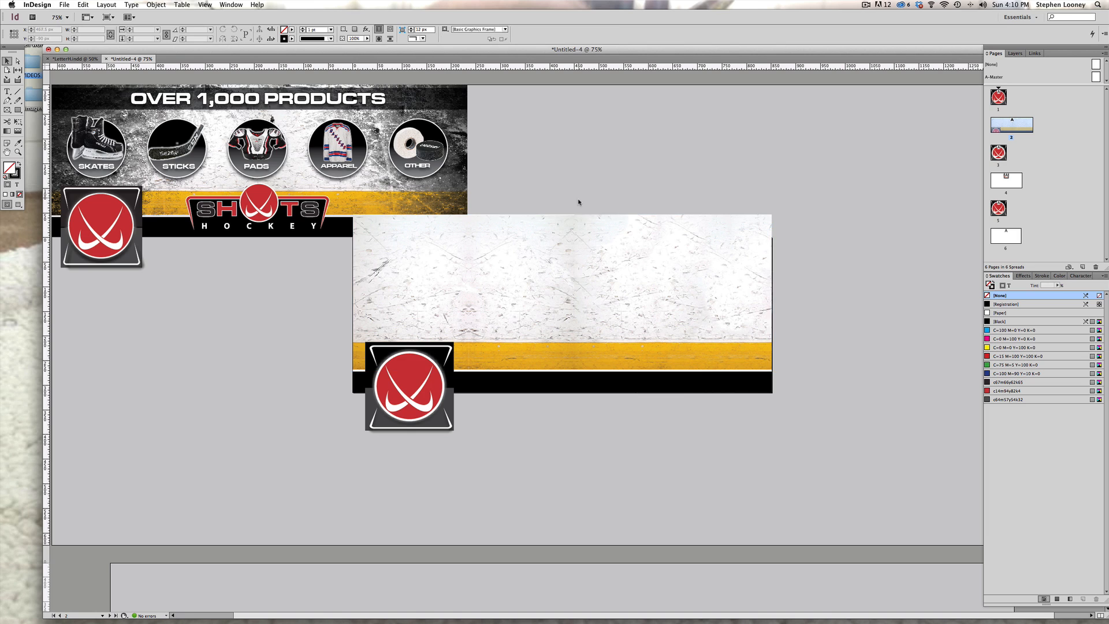
drag(564, 215, 563, 237)
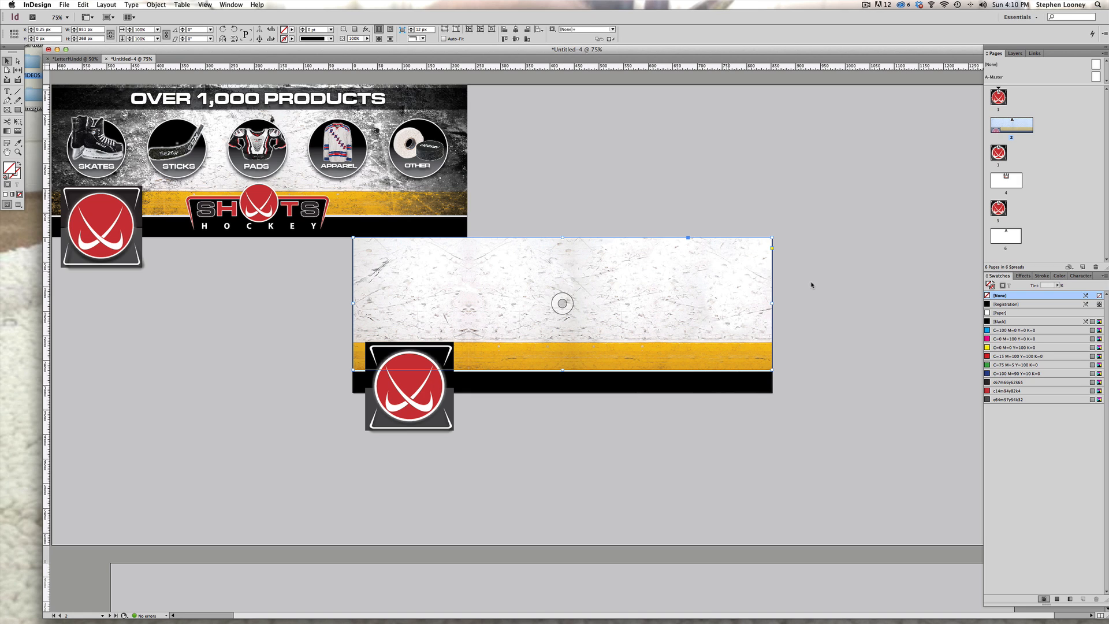
click(1022, 275)
click(1006, 286)
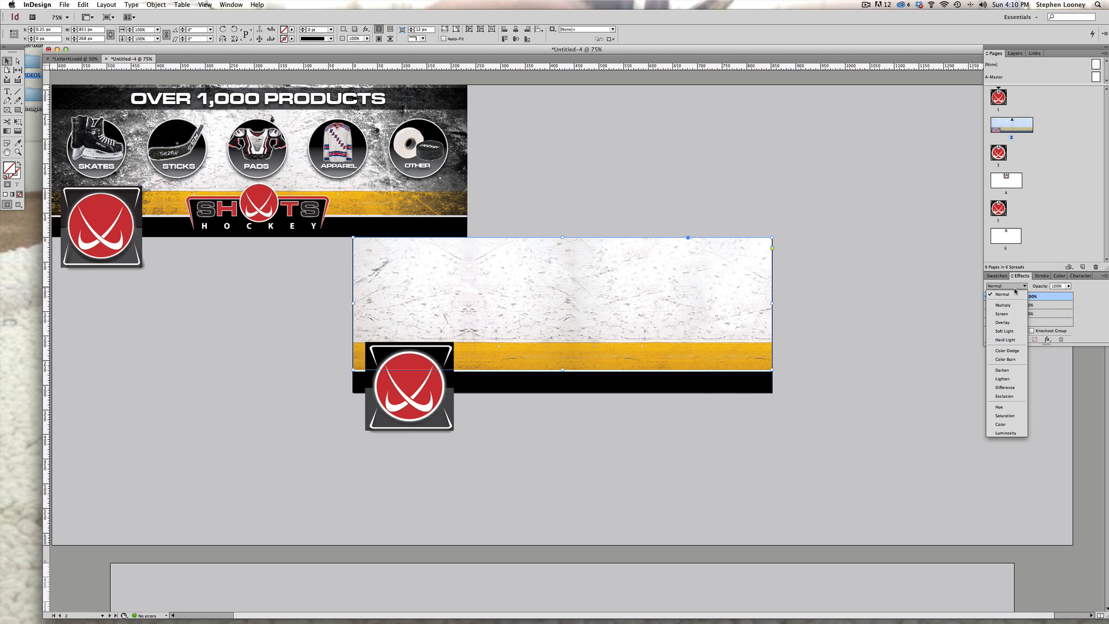
click(1011, 313)
click(854, 274)
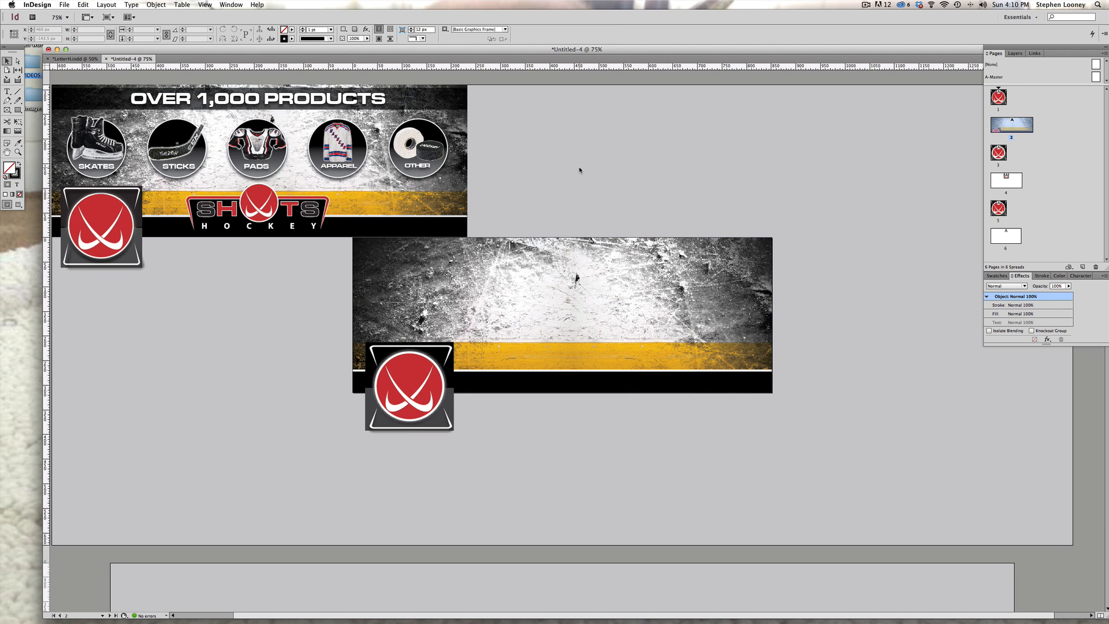
Copy the Shots Hockey logo from the upper banner and place it over the lower banner's yellow and black stripes
click(259, 216)
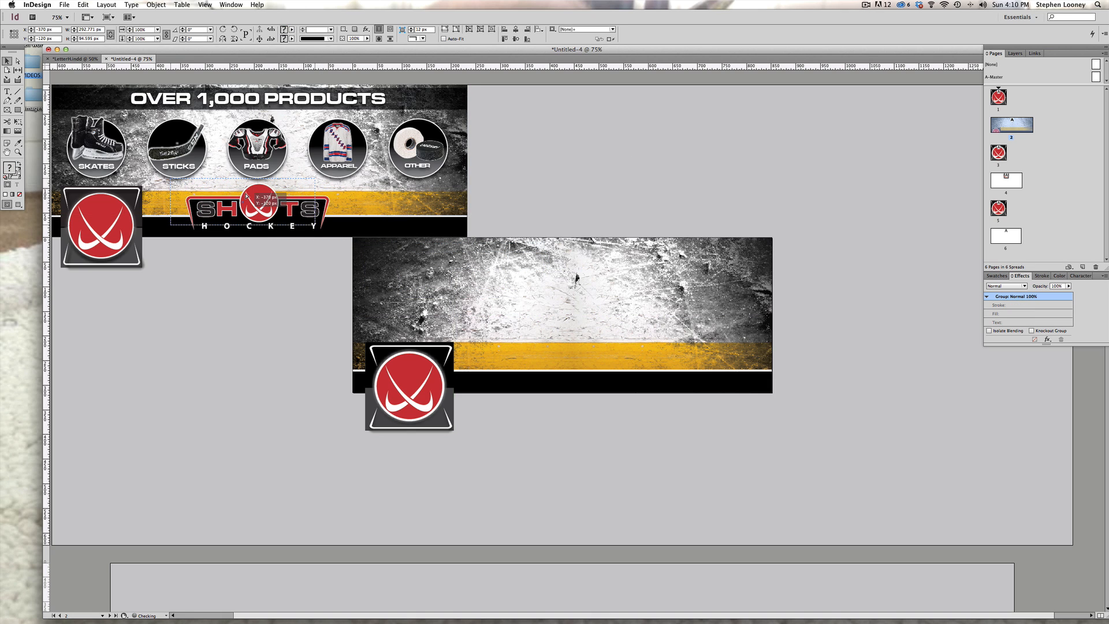
click(616, 180)
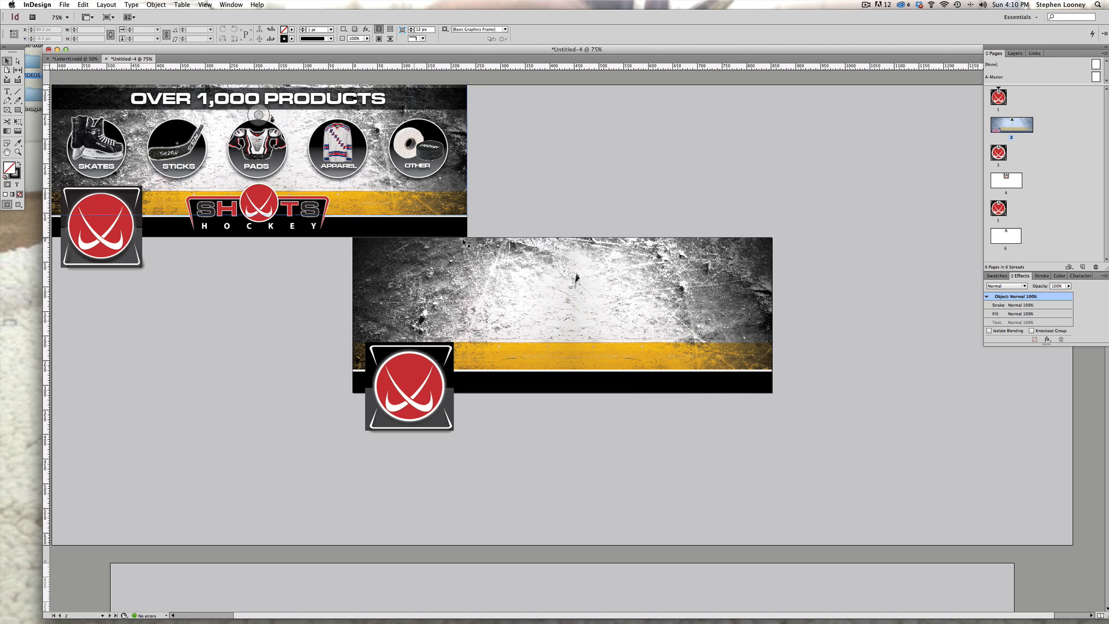
key(super+v)
drag(572, 321, 572, 368)
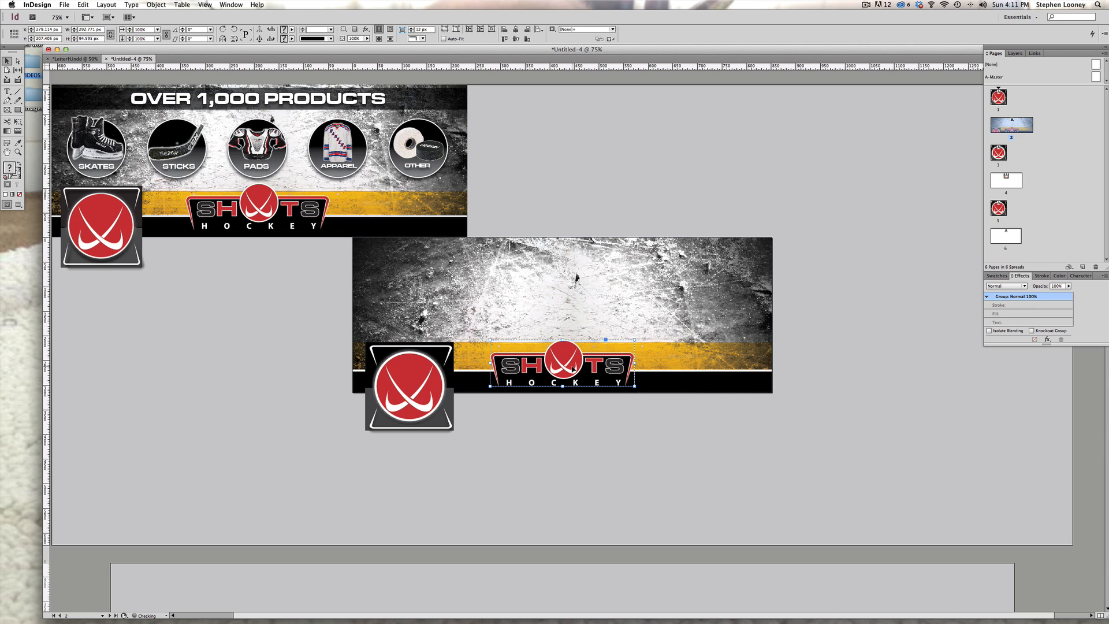
key(Up)
key(Up)
key(Up)
key(Up)
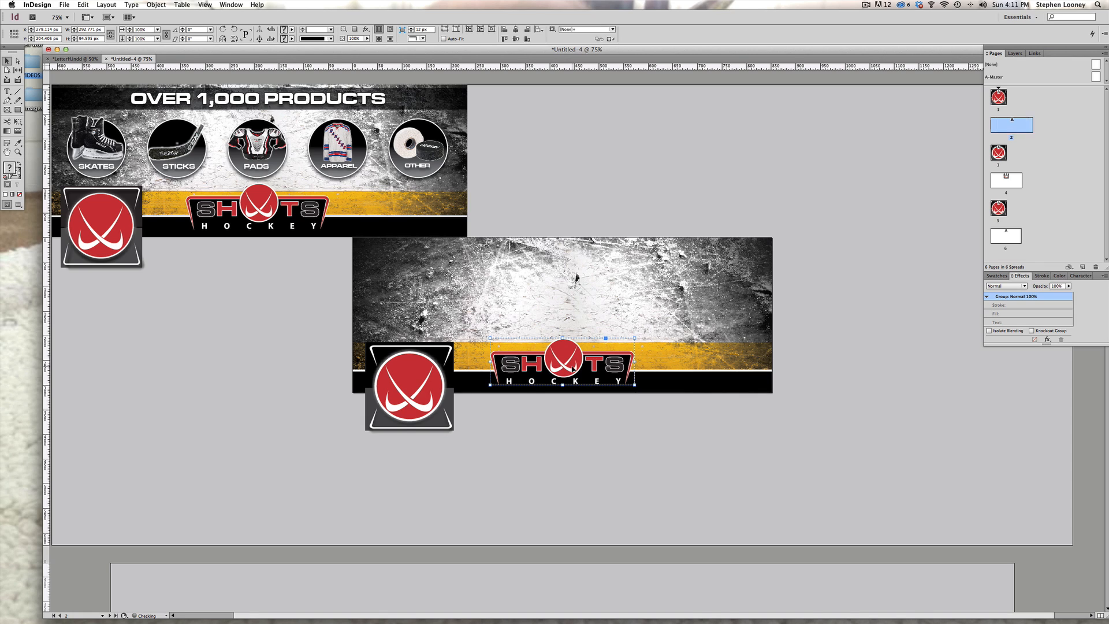
Set the copied logo's X position to 425 px from its center reference point and nudge it down slightly
drag(568, 367, 660, 364)
key(super+z)
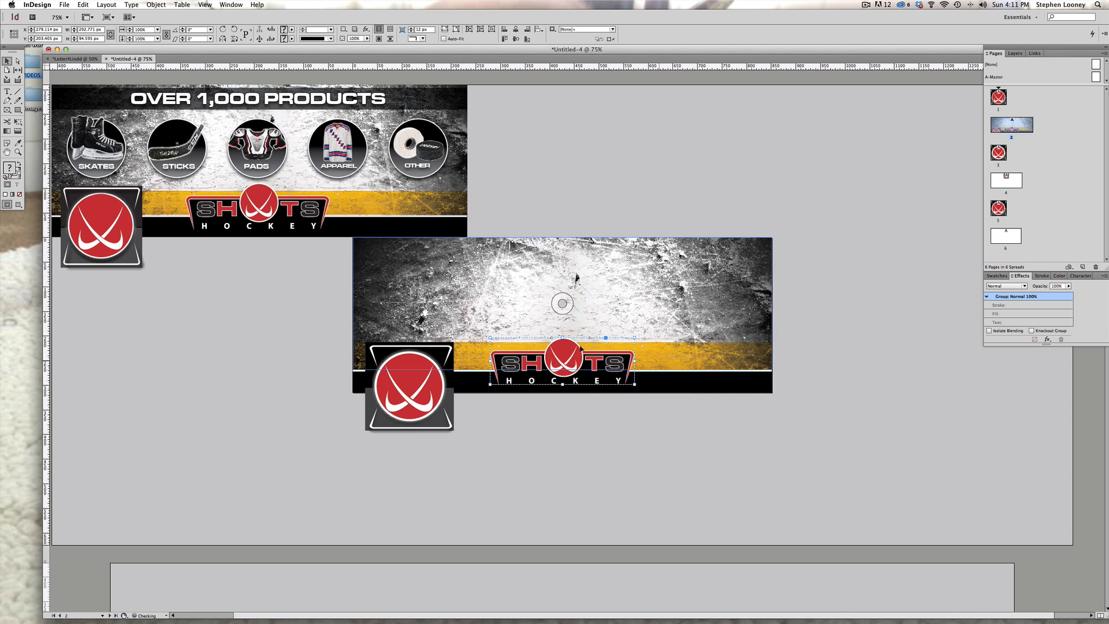
click(14, 36)
click(53, 30)
text(425)
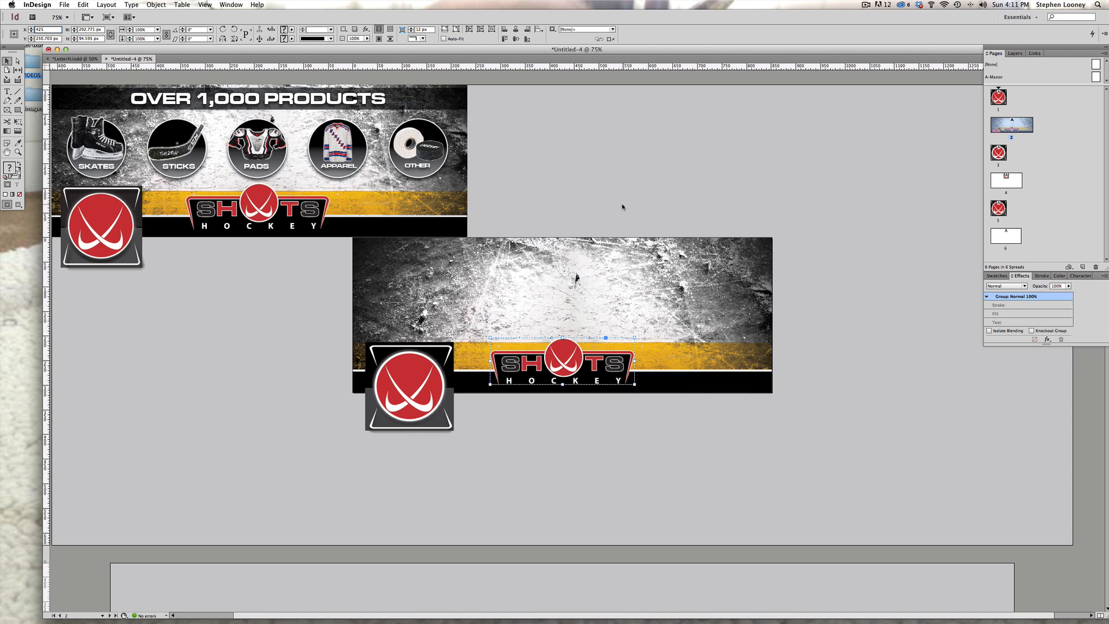
key(Return)
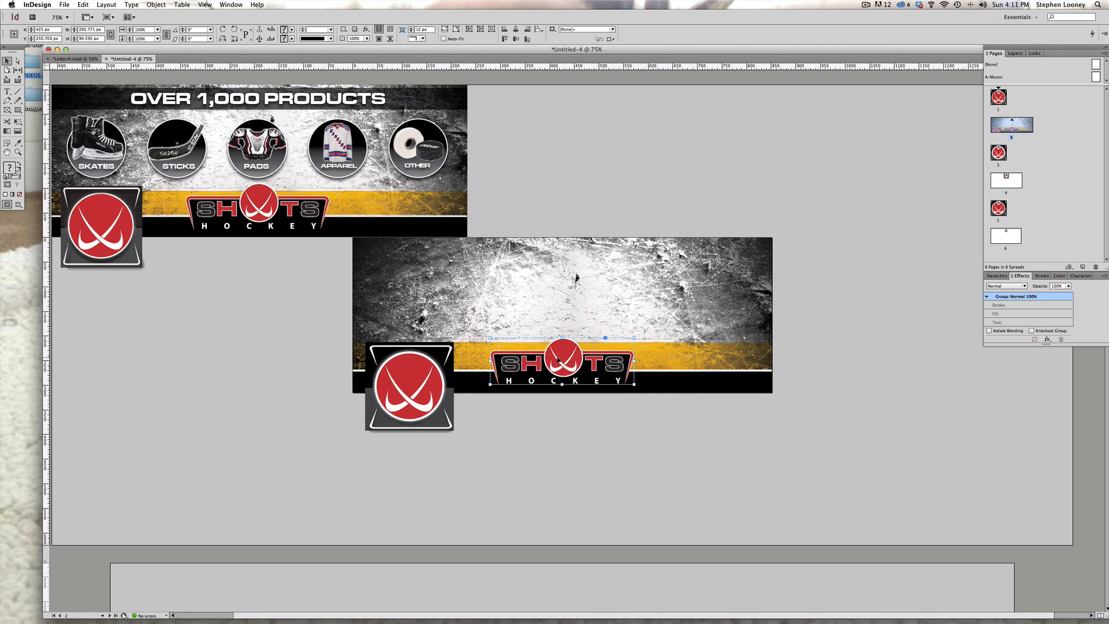
drag(566, 365, 566, 362)
key(super+z)
key(Down)
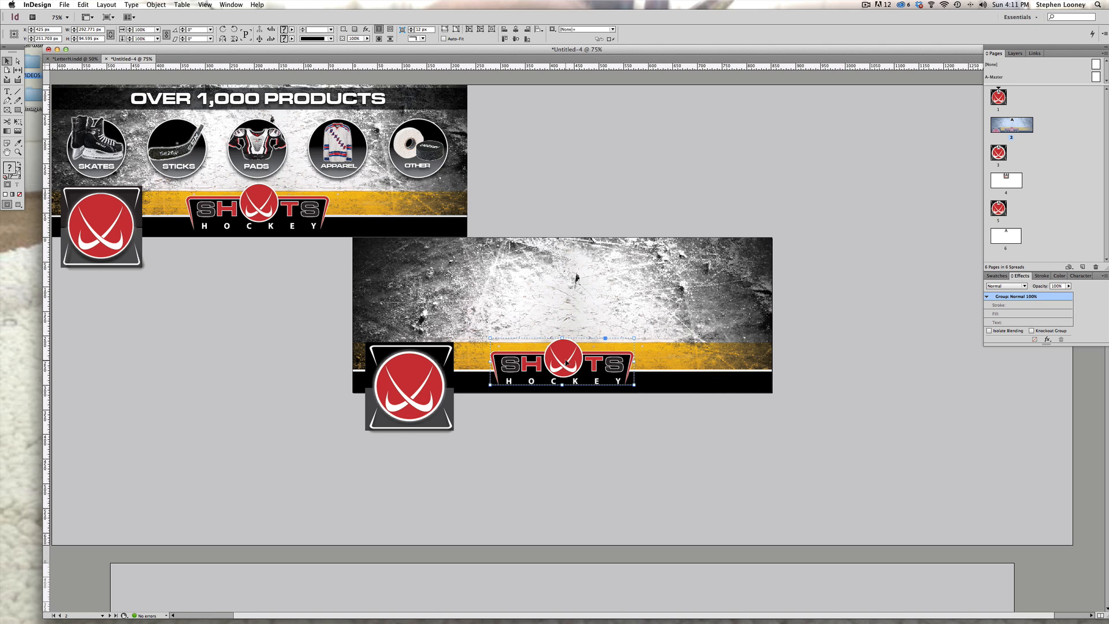
click(512, 406)
Duplicate the lower banner's black bottom bar and place the copy near the banner's top edge as a header band
drag(570, 442, 582, 488)
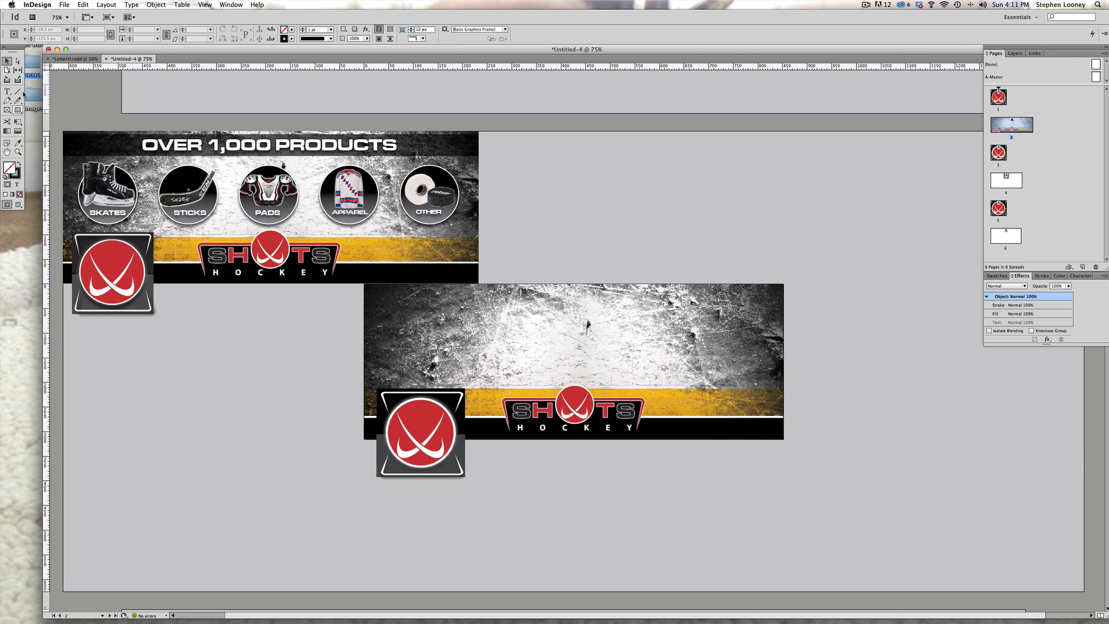
click(19, 111)
click(7, 60)
click(444, 149)
click(452, 156)
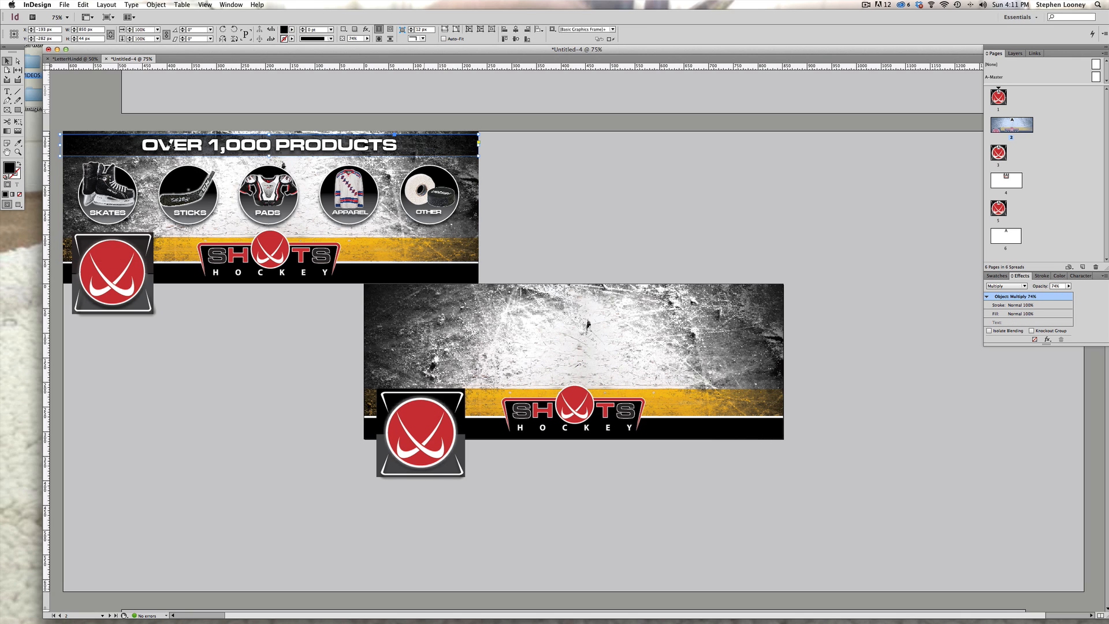
click(736, 433)
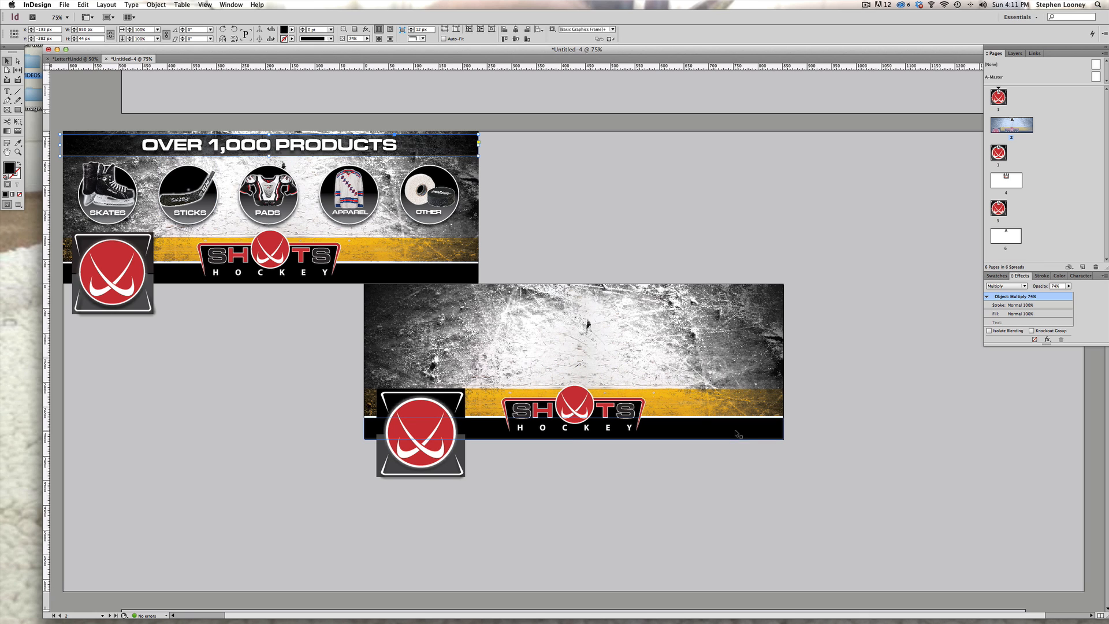
drag(733, 433, 730, 310)
Set the new header band's blending mode to Multiply and its opacity to about 76%, similar to the upper banner's band
click(1006, 286)
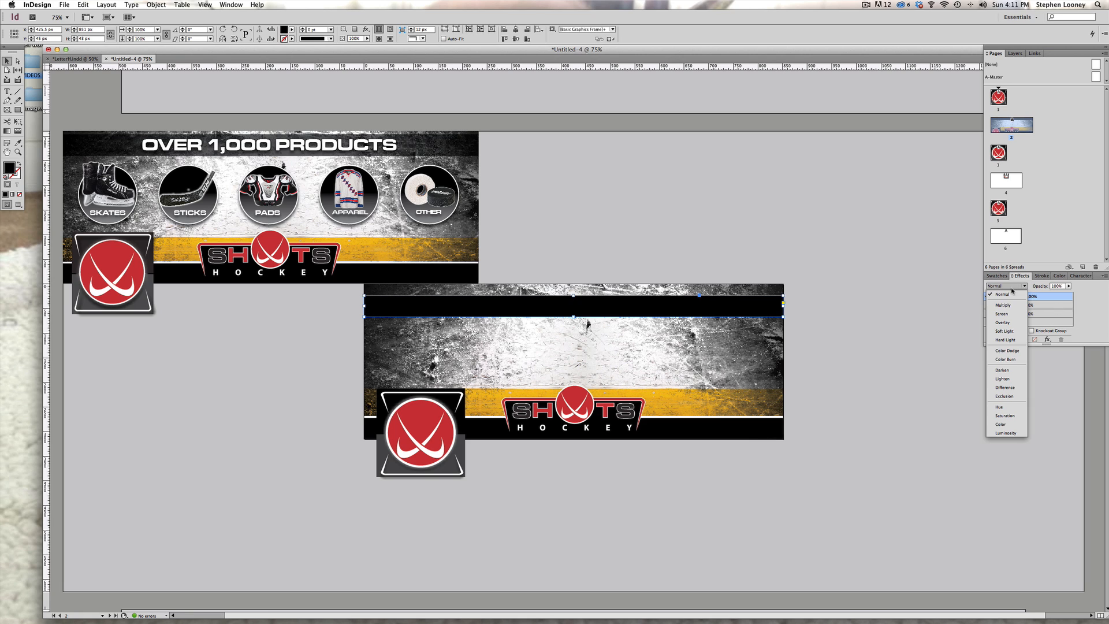
click(1007, 307)
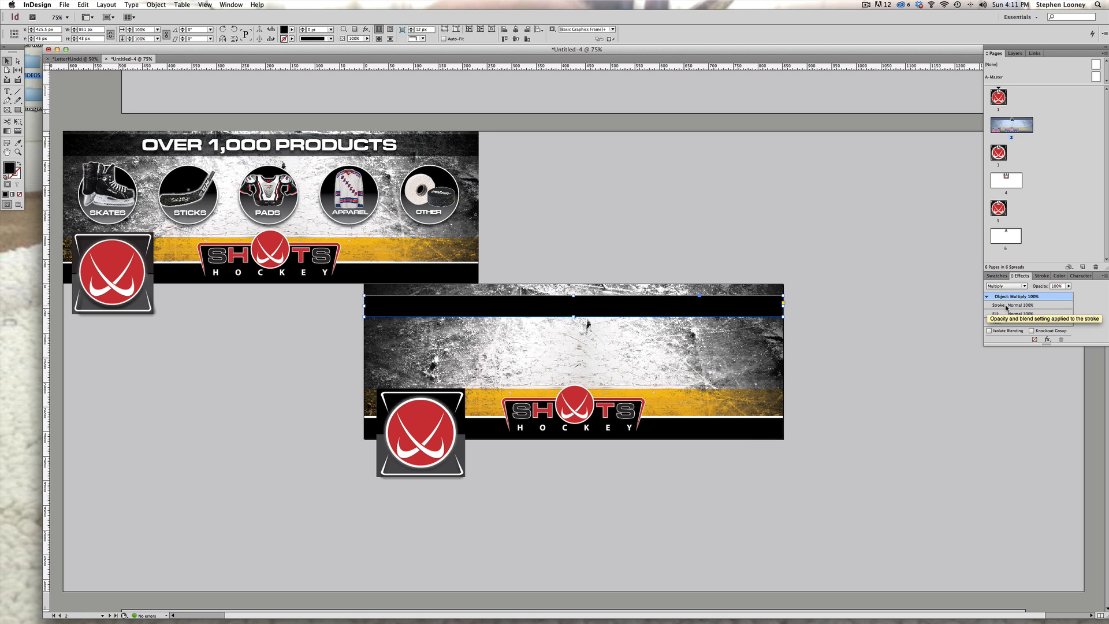
click(569, 165)
click(476, 155)
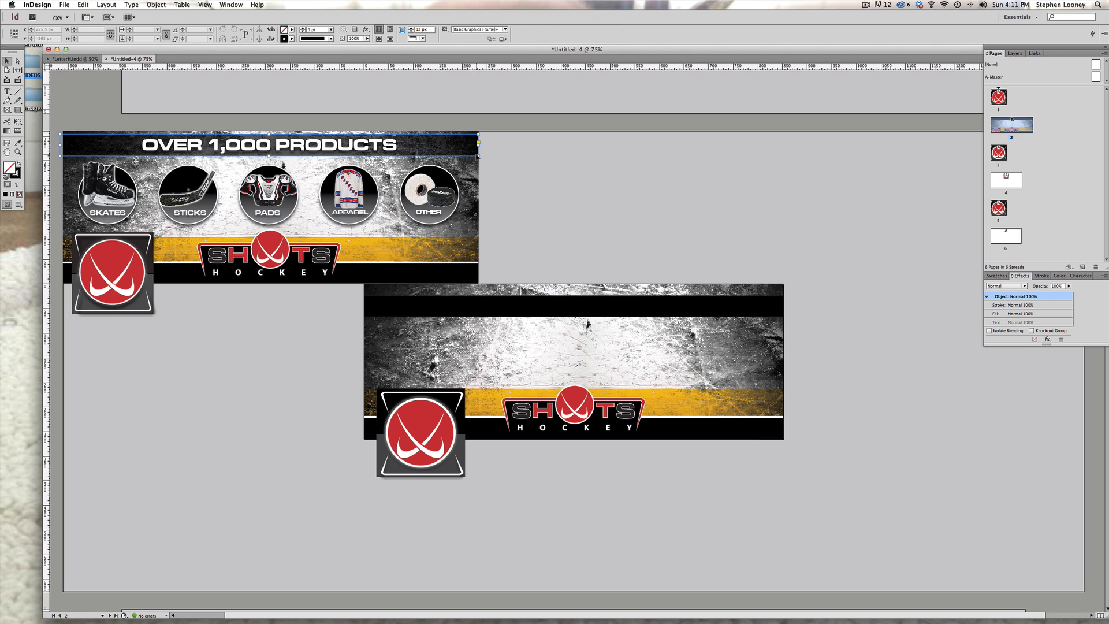
click(606, 312)
click(1022, 286)
click(1002, 304)
click(1068, 286)
drag(1070, 294, 1058, 291)
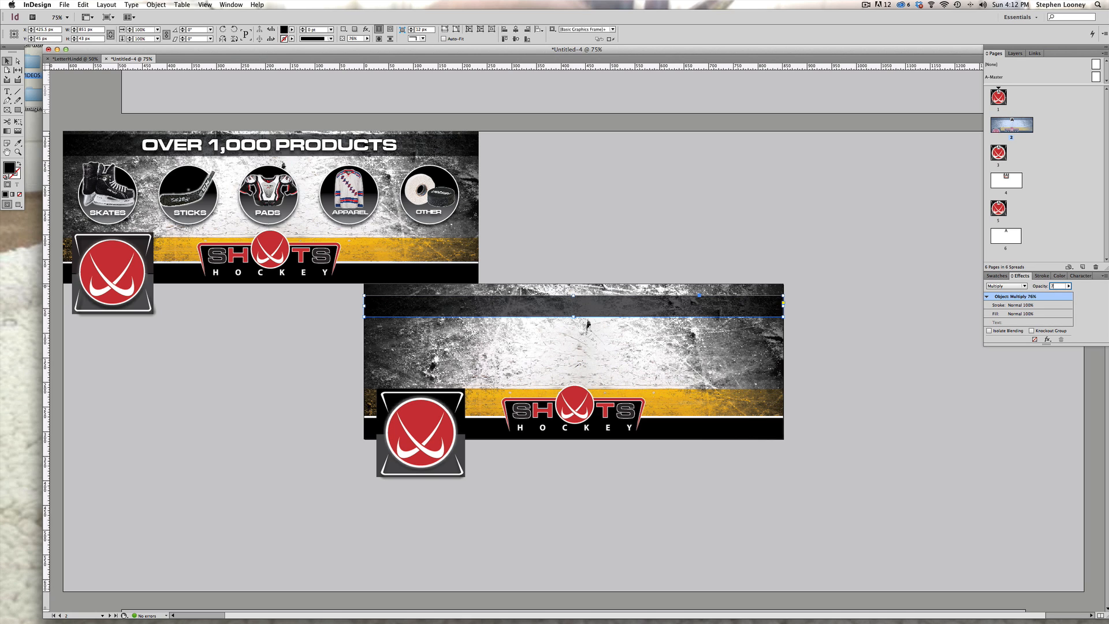
click(655, 267)
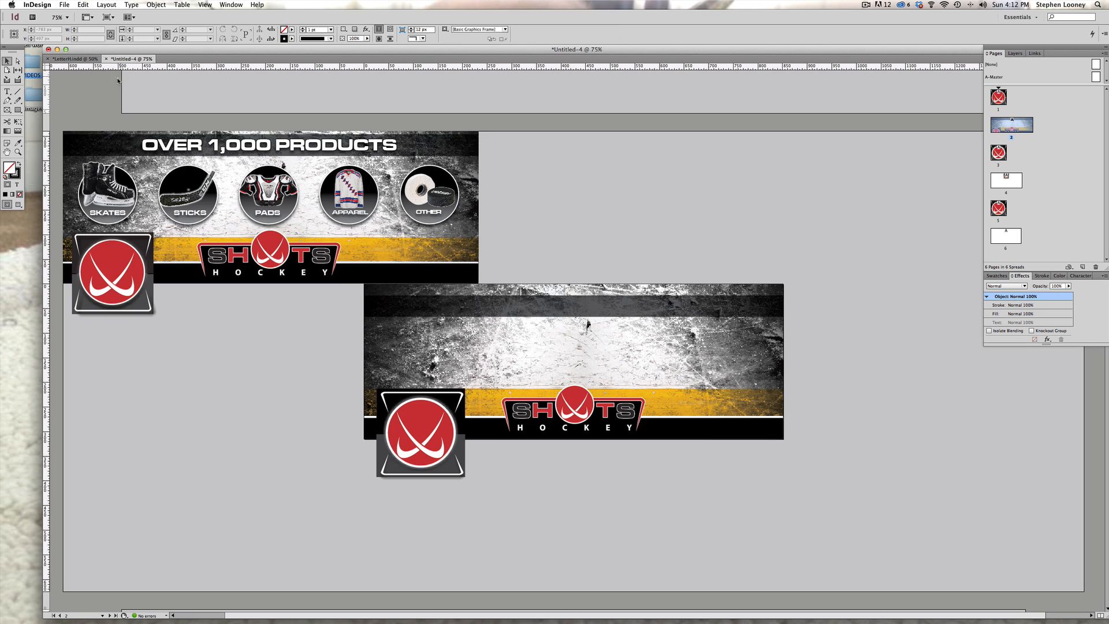
Create a text frame across the lower banner's header band containing "over 1,000 products"
click(7, 92)
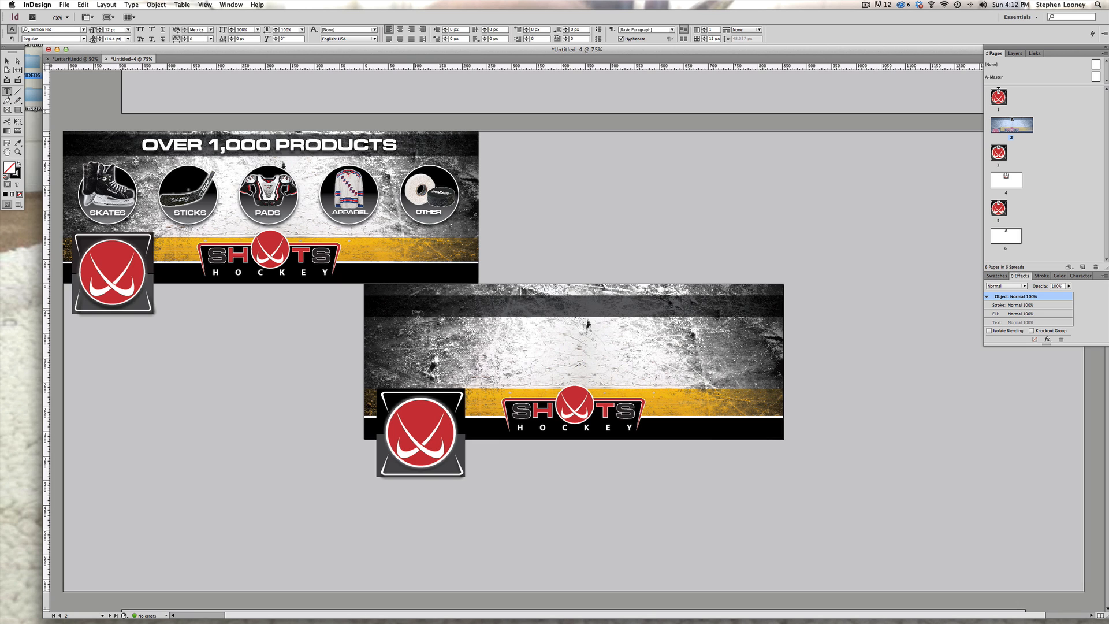
drag(382, 297, 785, 319)
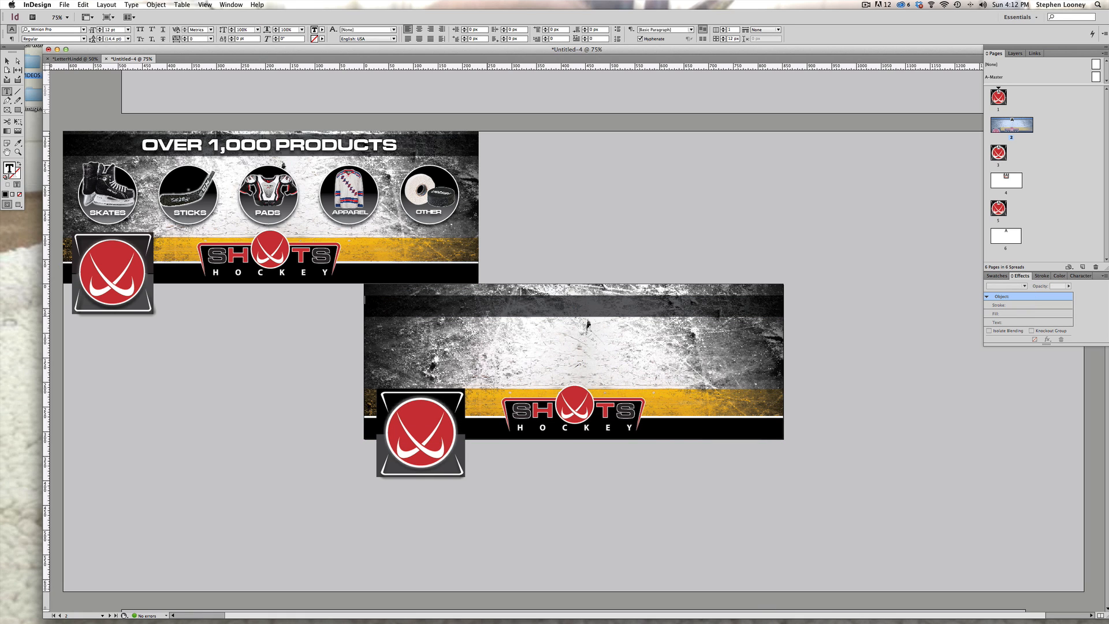
text(ER)
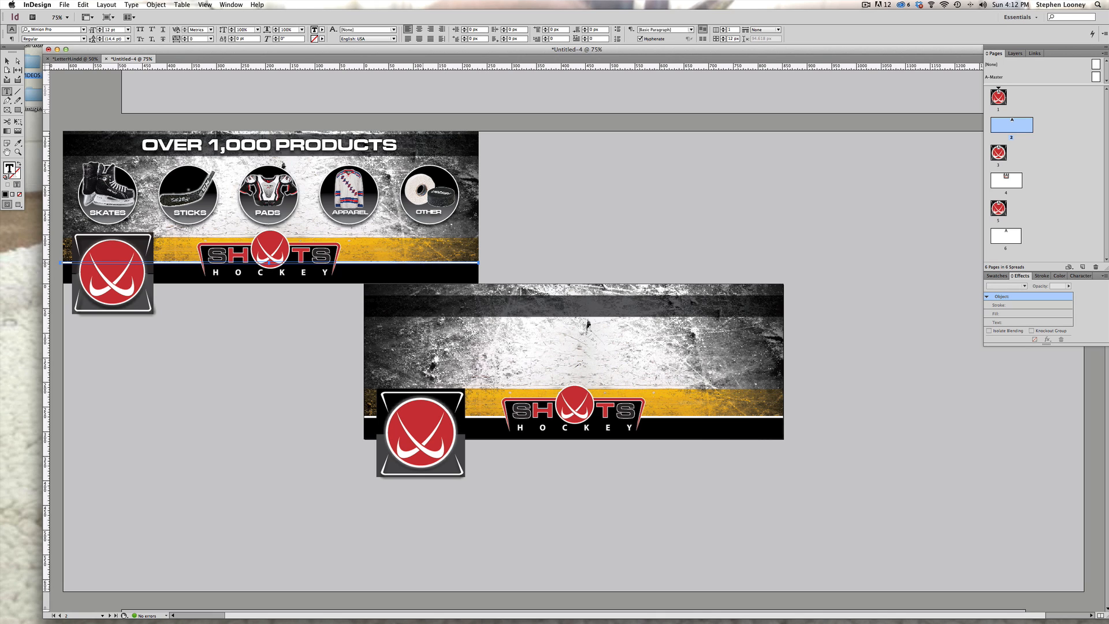
Enlarge the header text to 31 pt and center it in its frame
key(super+a)
click(101, 29)
click(101, 28)
click(101, 28)
click(101, 29)
click(101, 29)
click(101, 28)
click(102, 28)
click(101, 28)
click(101, 28)
click(101, 28)
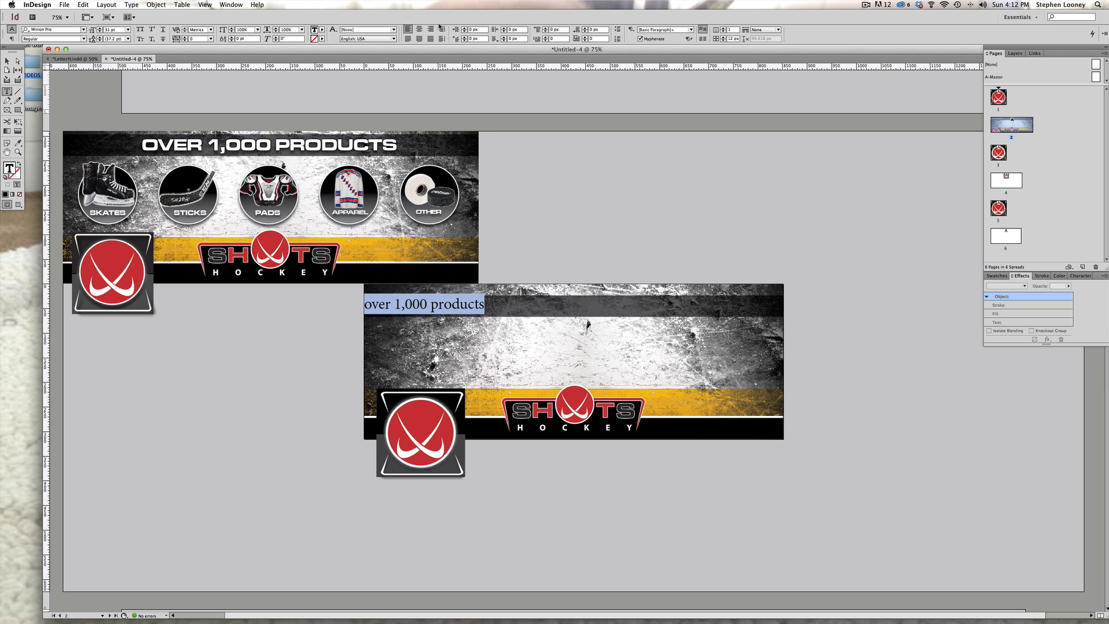
click(419, 30)
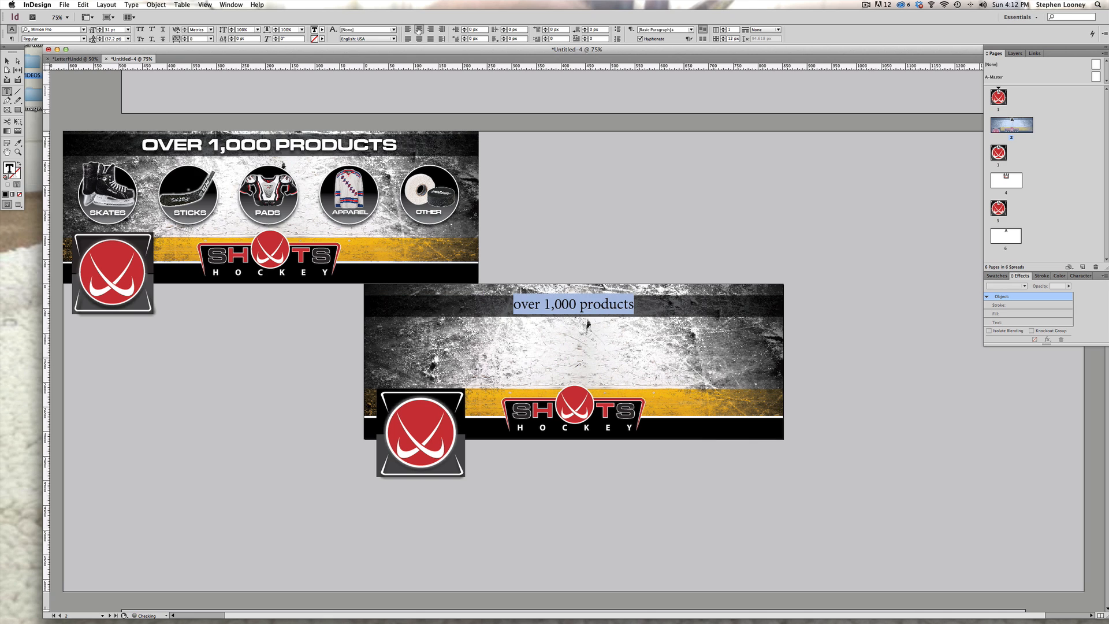
Change the header text's font to Microgramma Becker Bold Extd
click(61, 29)
text(micro)
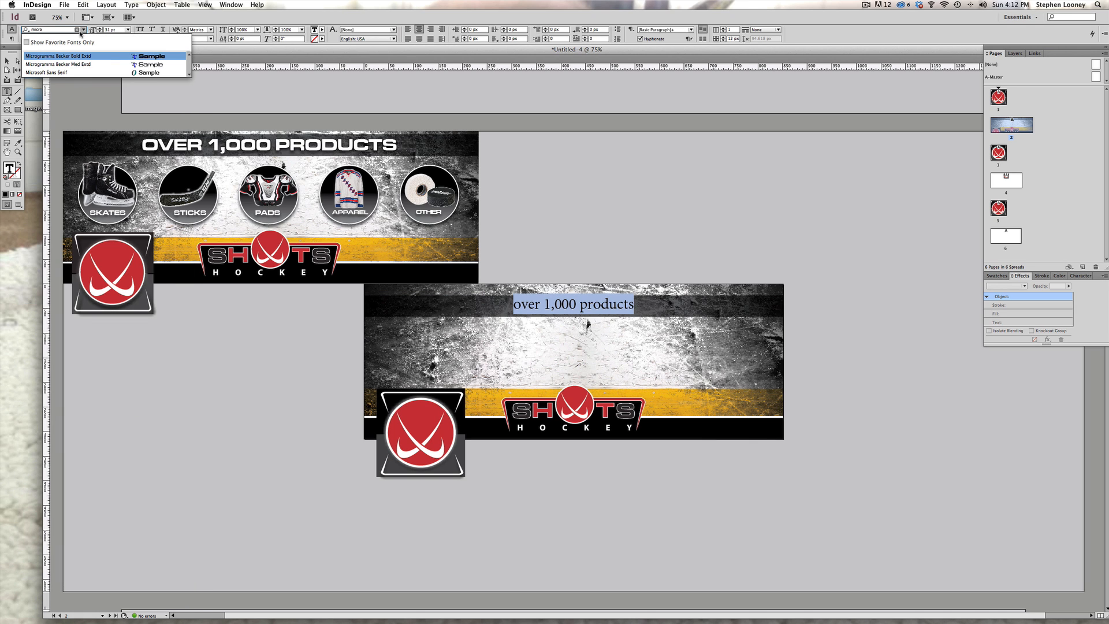
click(81, 56)
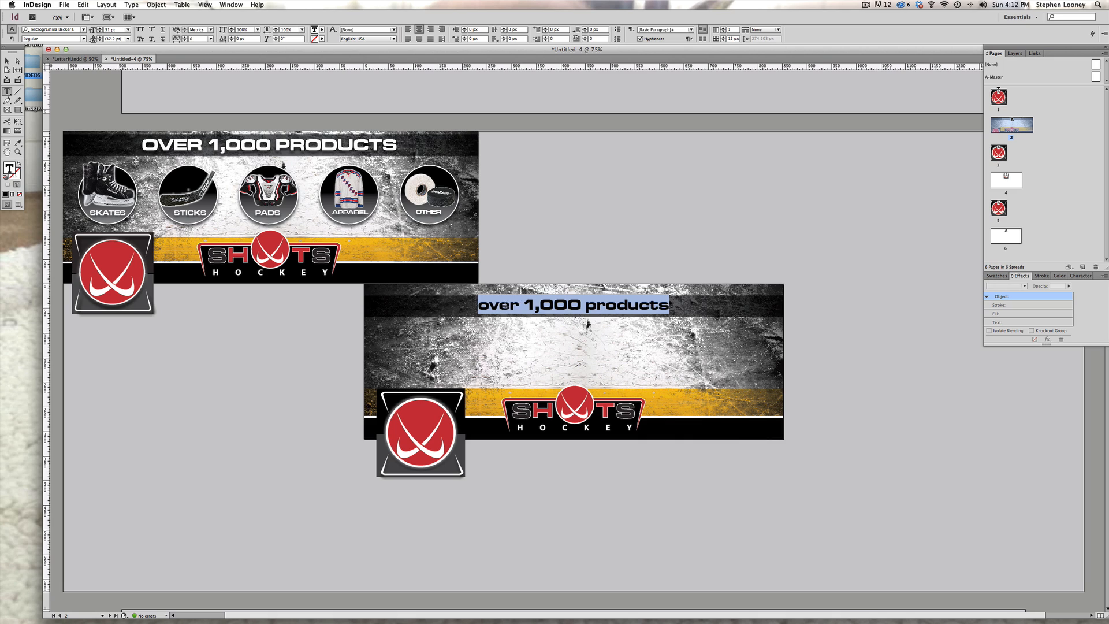
Retype the header's words in capitals so it reads "OVER 1,000 PRODUCTS"
drag(518, 305, 477, 305)
text(OVER)
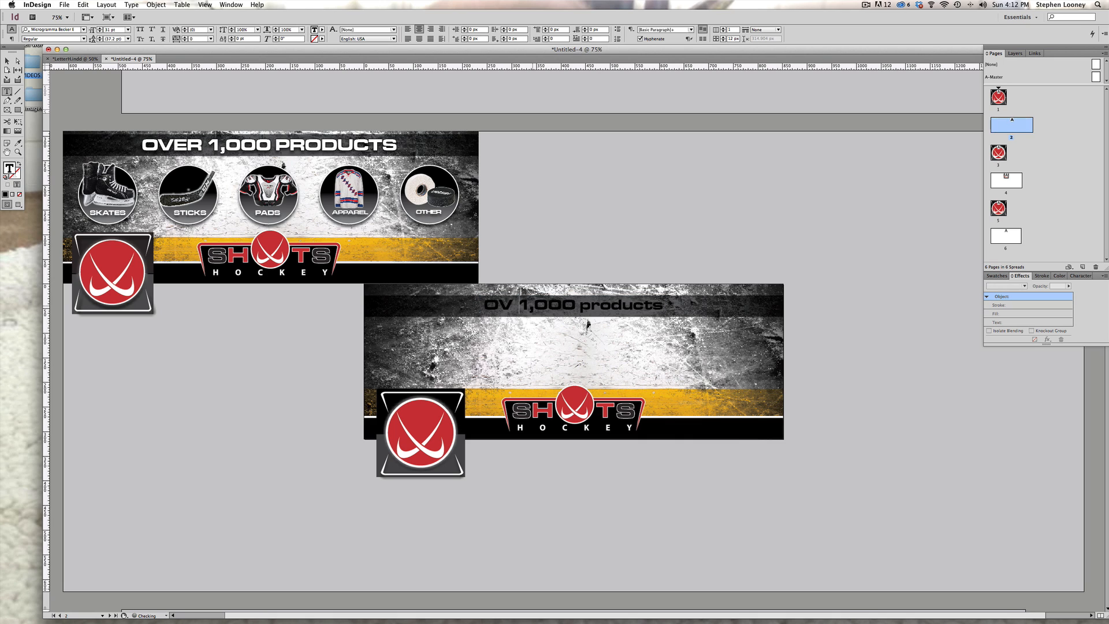
drag(593, 305, 722, 306)
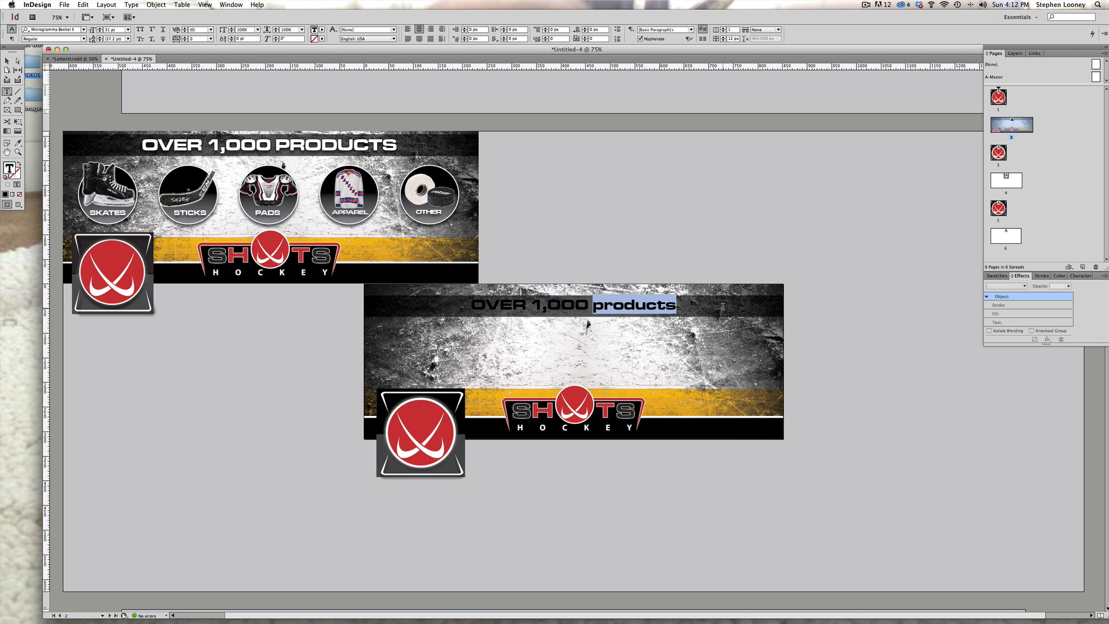
text(PRODUCTS)
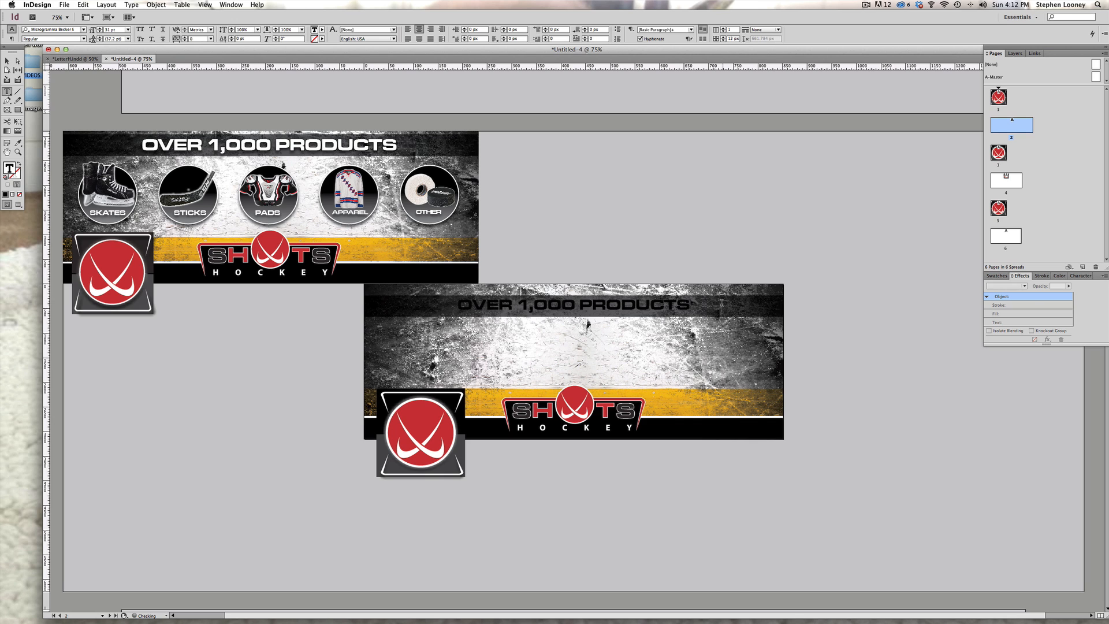
Fill the whole "OVER 1,000 PRODUCTS" header text in the lower banner with the Paper swatch
key(Escape)
double_click(536, 302)
triple_click(535, 305)
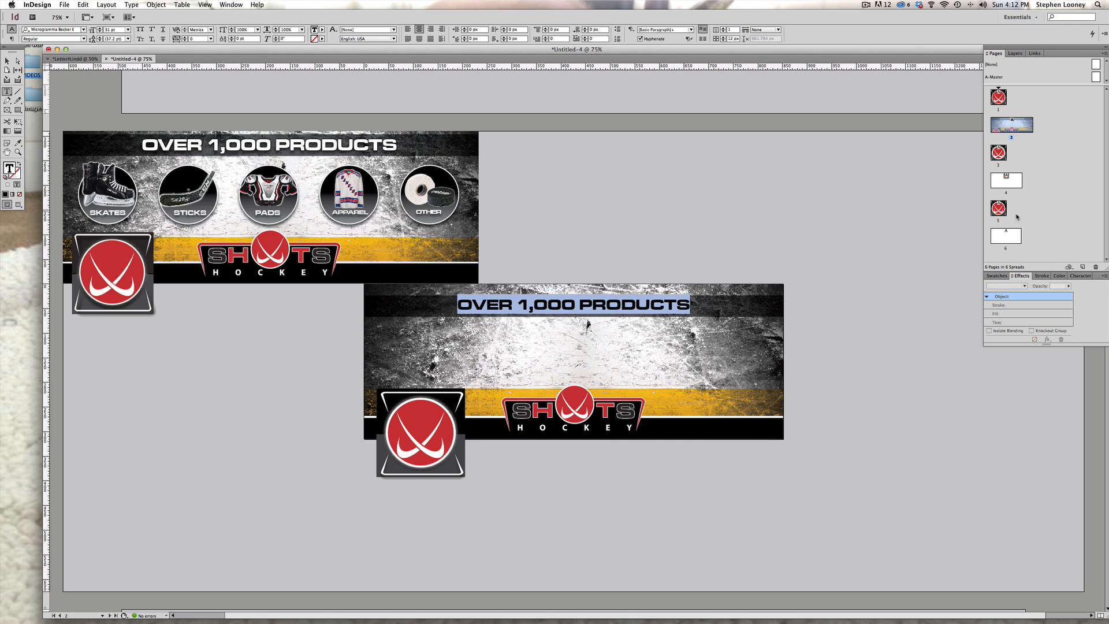
click(992, 276)
click(999, 313)
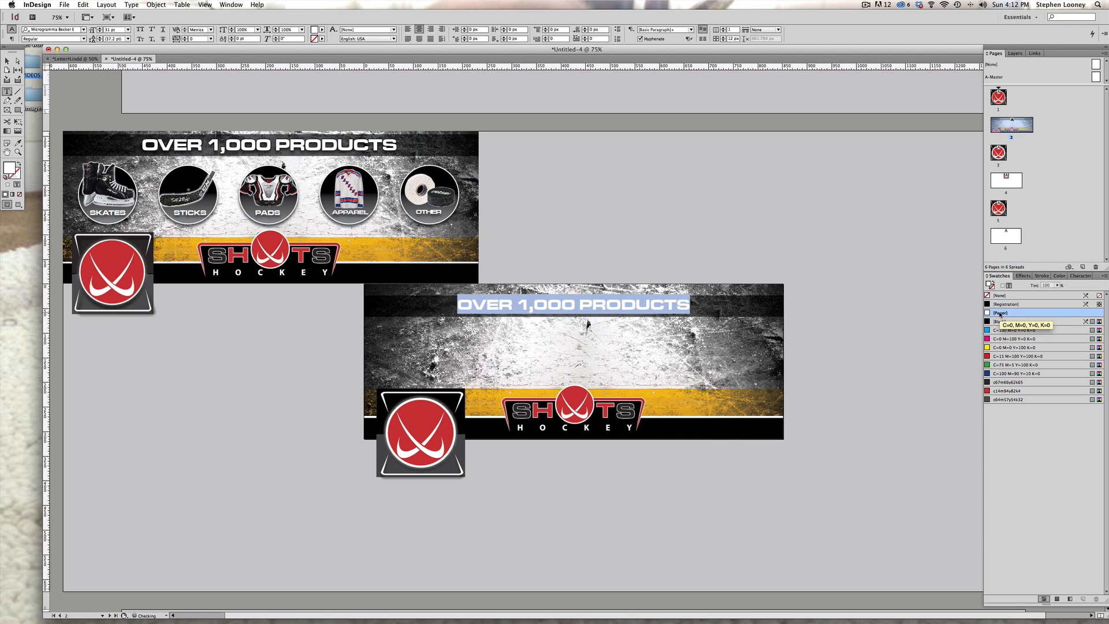
Enlarge the lower banner's "OVER 1,000 PRODUCTS" text to 36 pt and nudge its frame down by 1 px
click(19, 176)
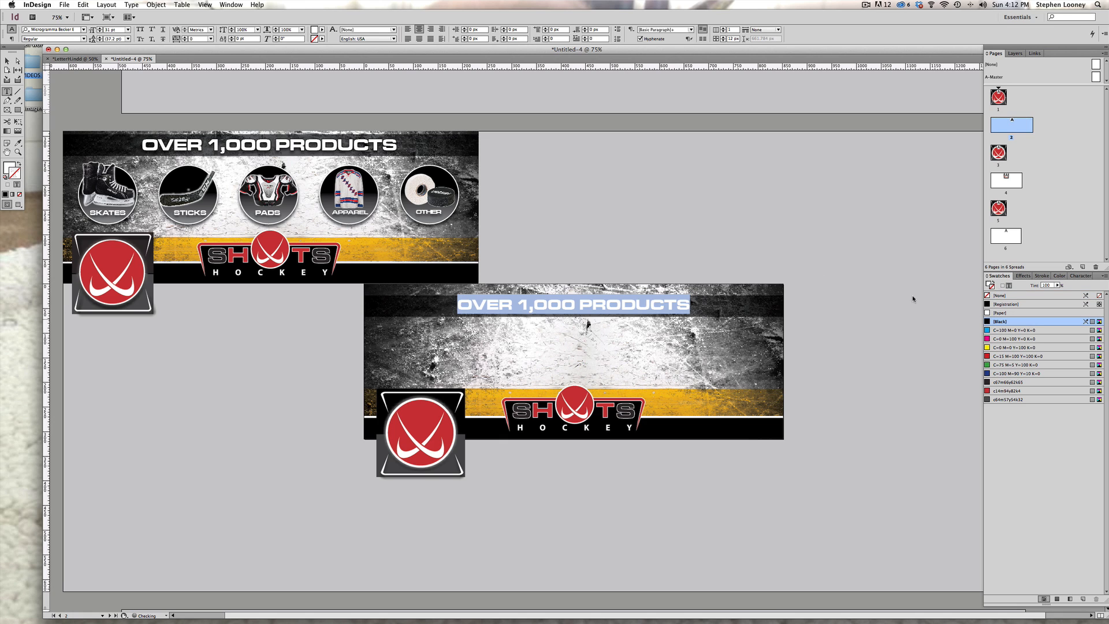
click(7, 61)
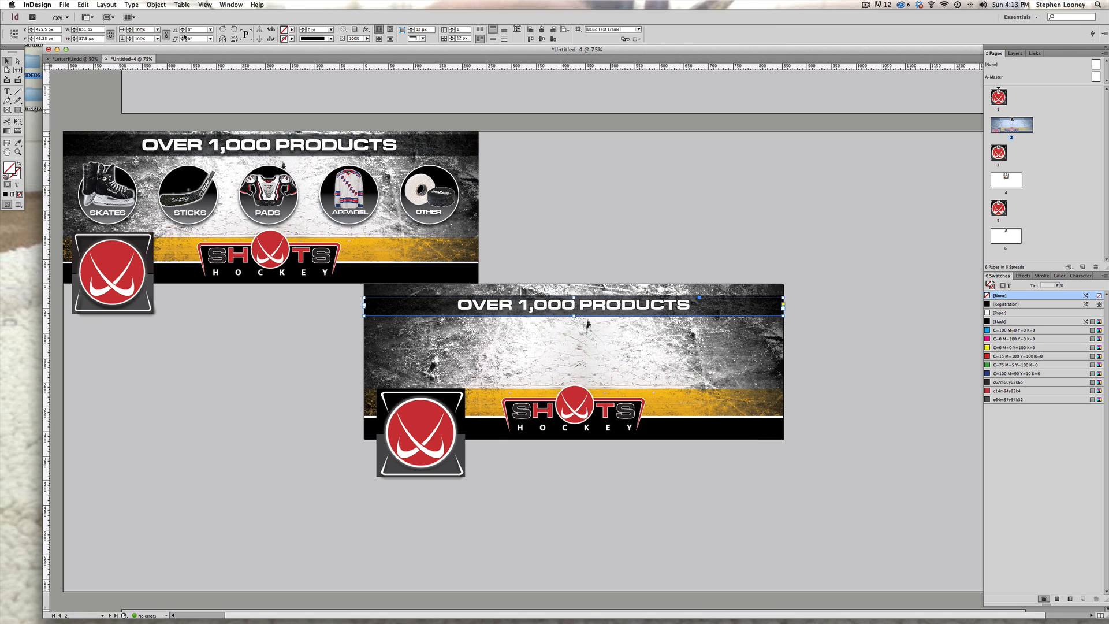
double_click(569, 304)
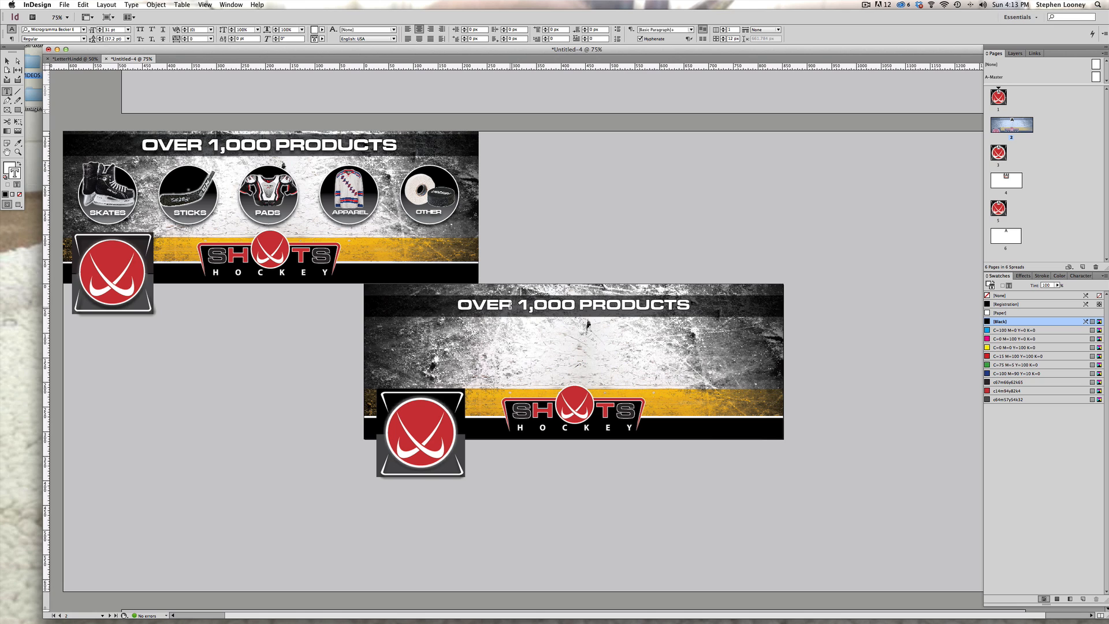
key(super+a)
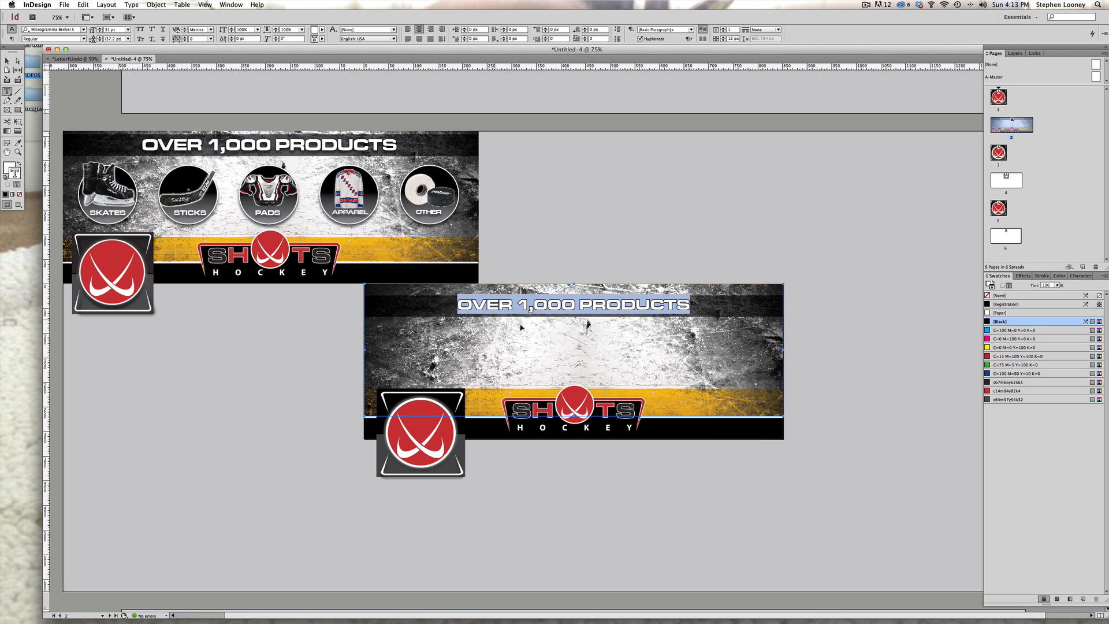
click(100, 29)
click(100, 28)
click(100, 29)
click(100, 29)
click(100, 29)
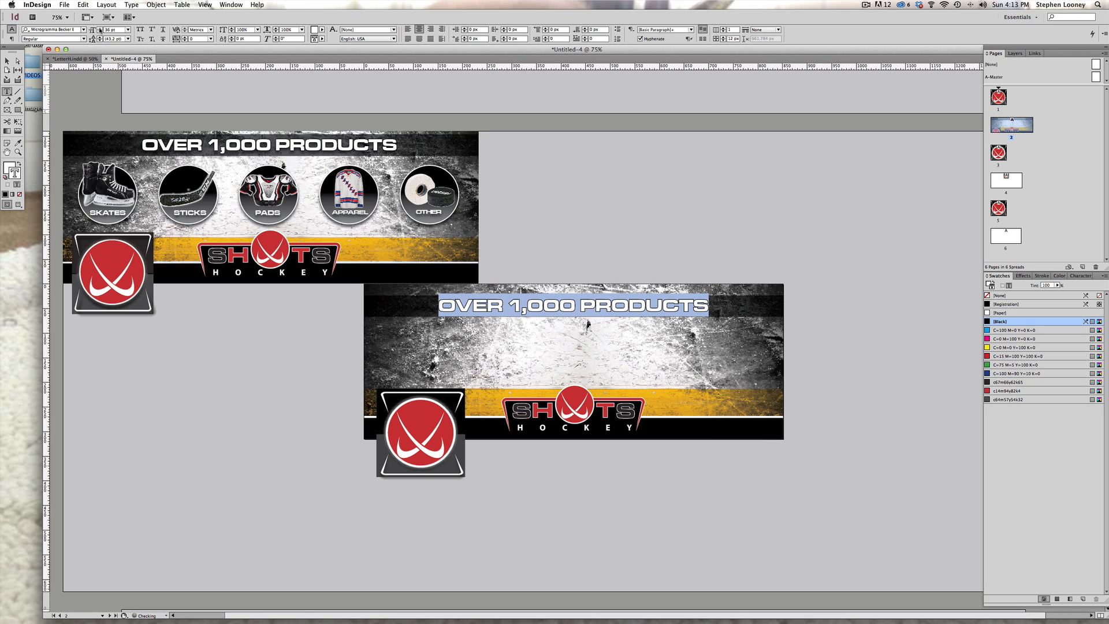
click(7, 60)
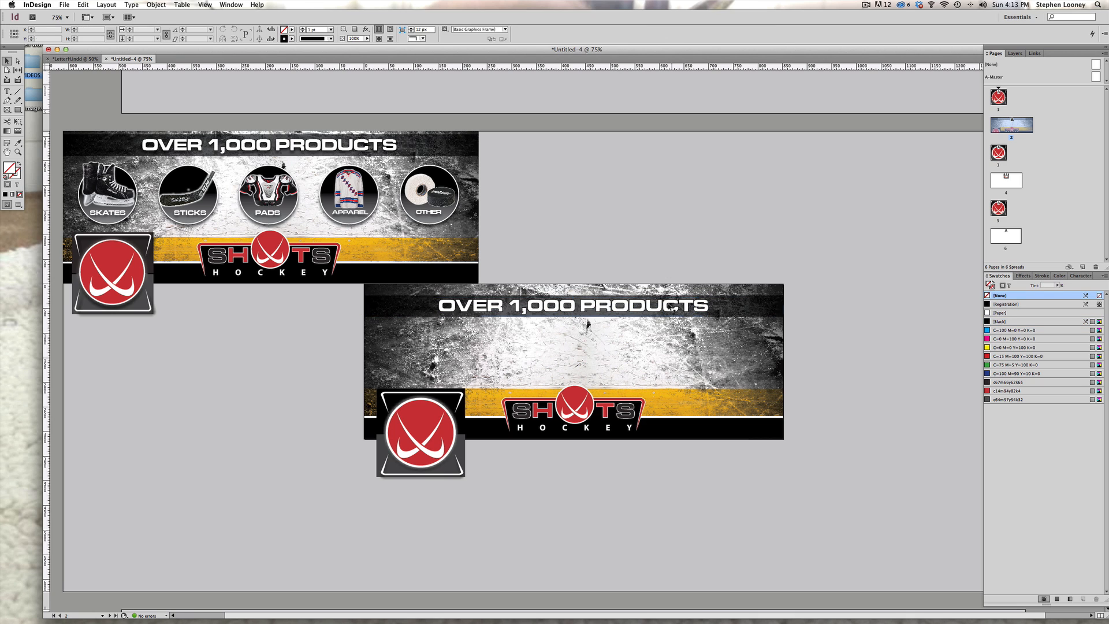
key(Down)
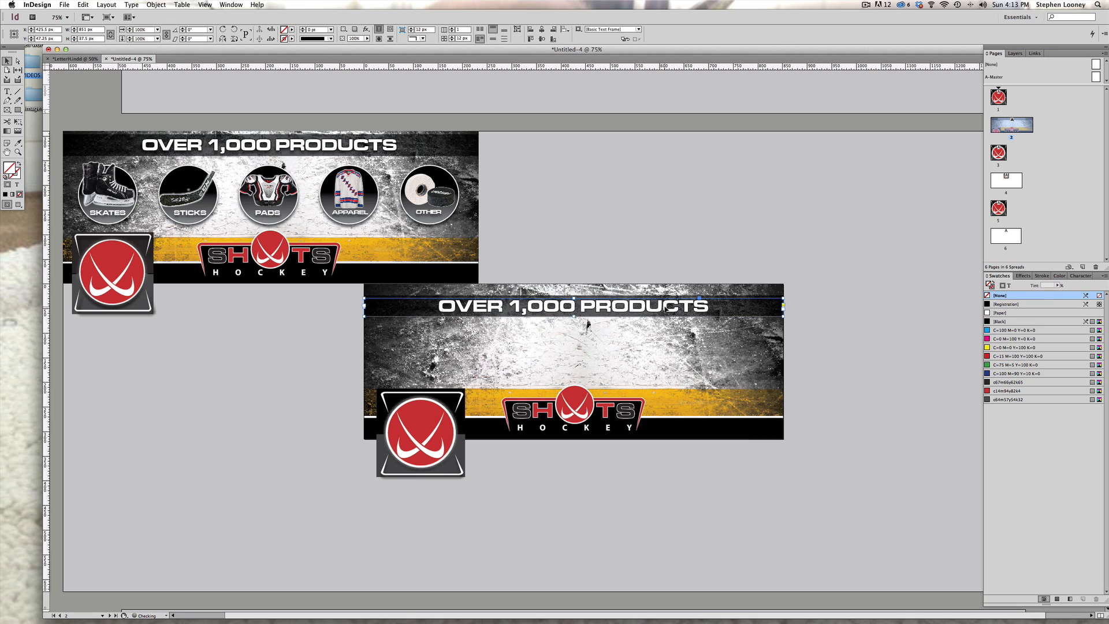
Give the header text frame a drop shadow with a 90° angle
click(156, 5)
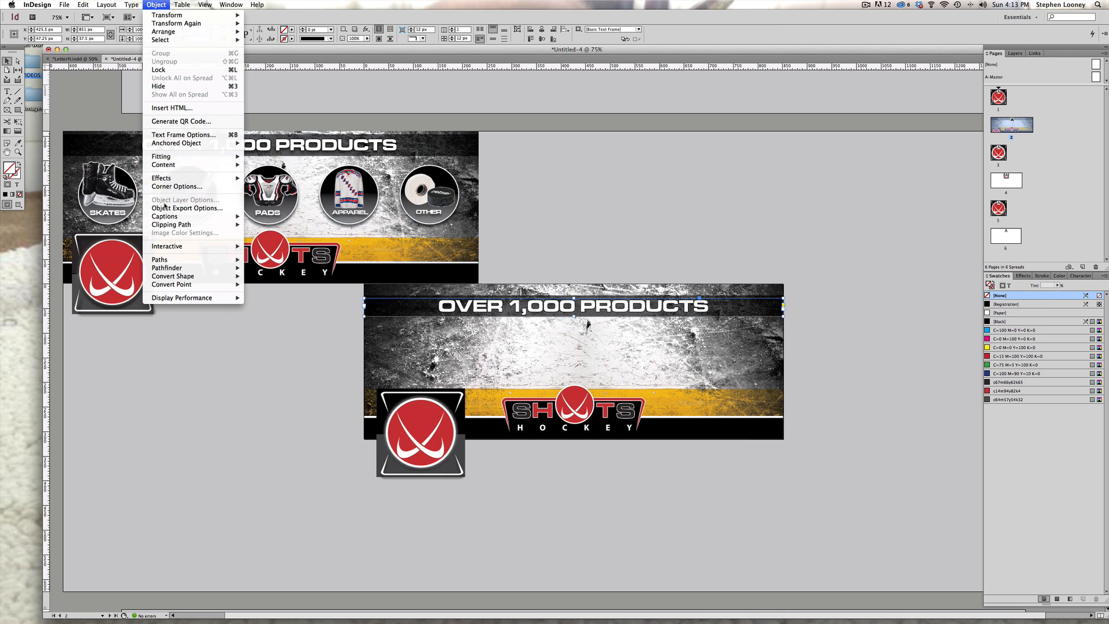
mouse_move(173, 178)
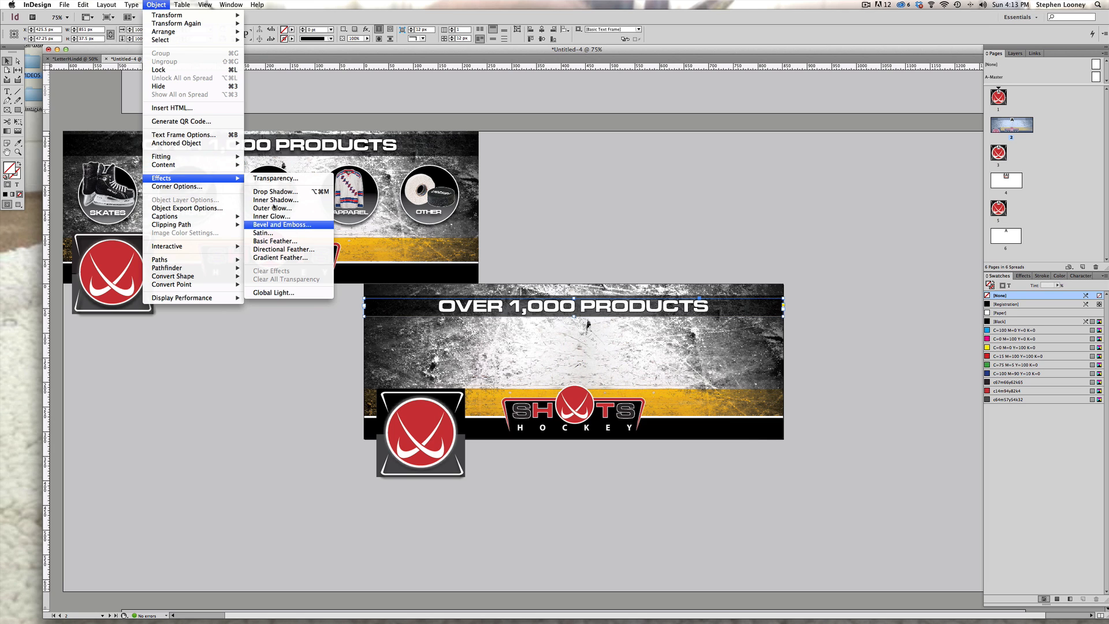
click(268, 195)
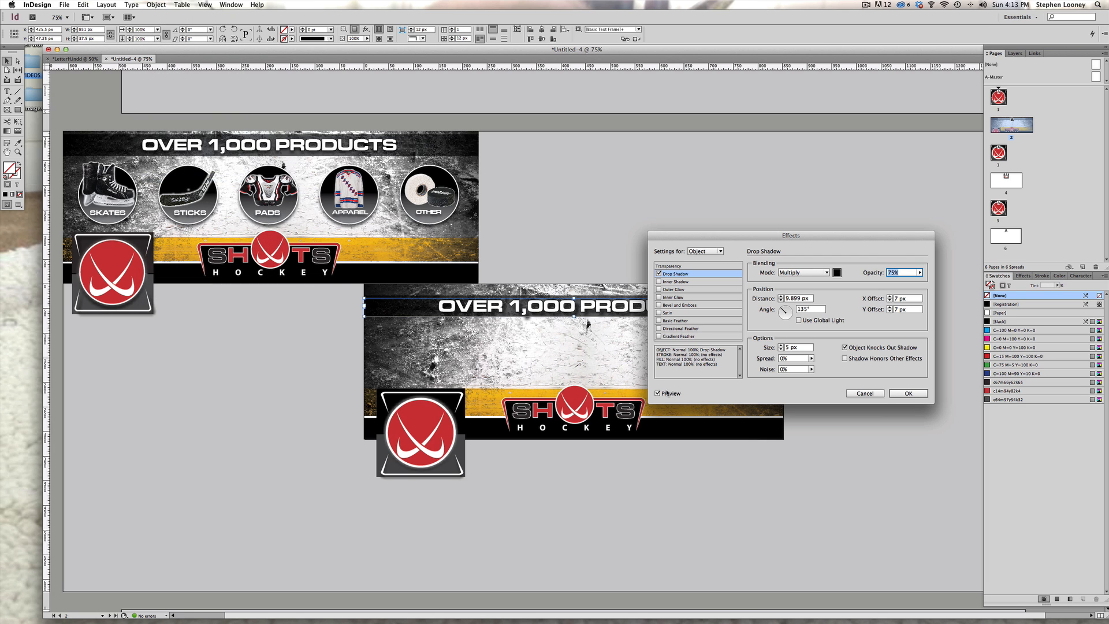
click(658, 393)
click(658, 394)
double_click(811, 308)
text(90)
key(Tab)
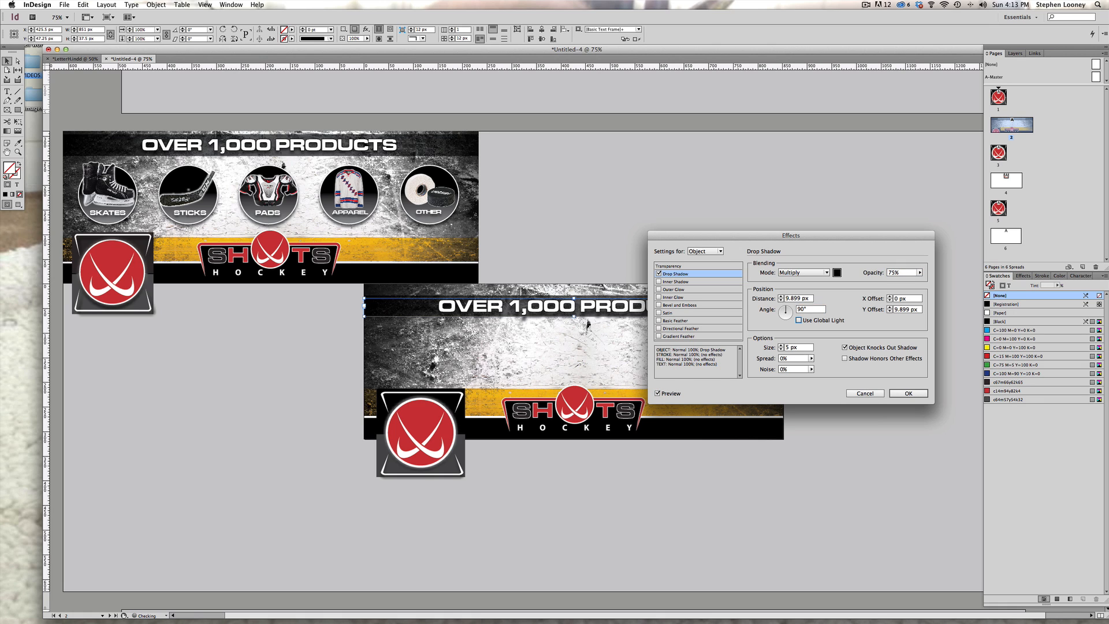
Reduce the drop shadow's Y offset to 2 px, apply the effect and deselect the text frame
click(889, 312)
click(889, 312)
click(890, 311)
click(889, 312)
click(889, 312)
click(889, 312)
click(890, 312)
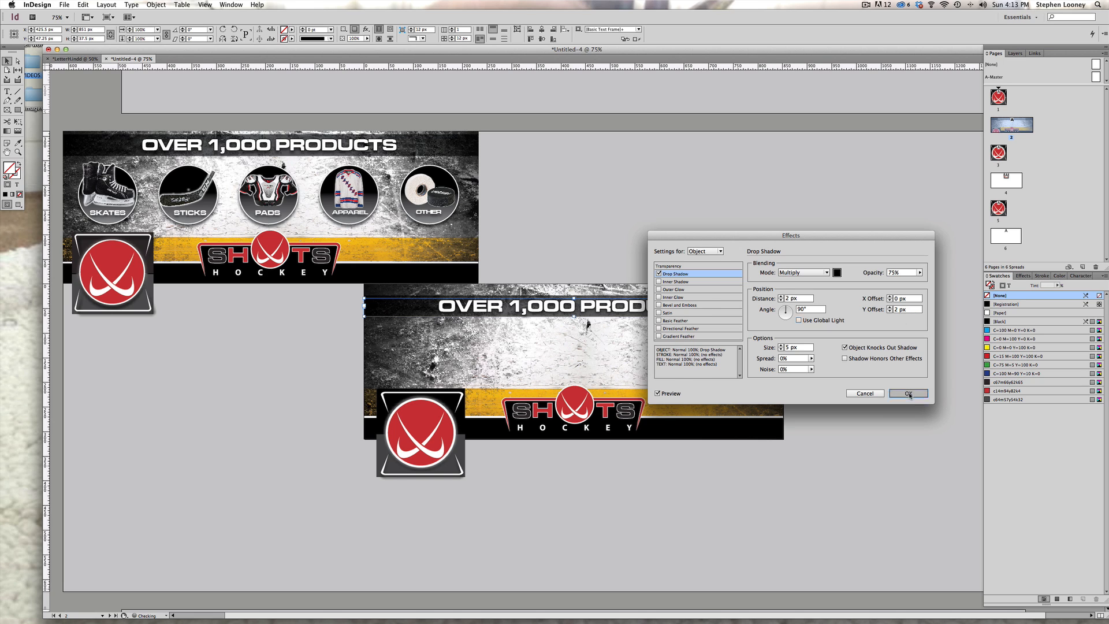
click(907, 393)
click(722, 198)
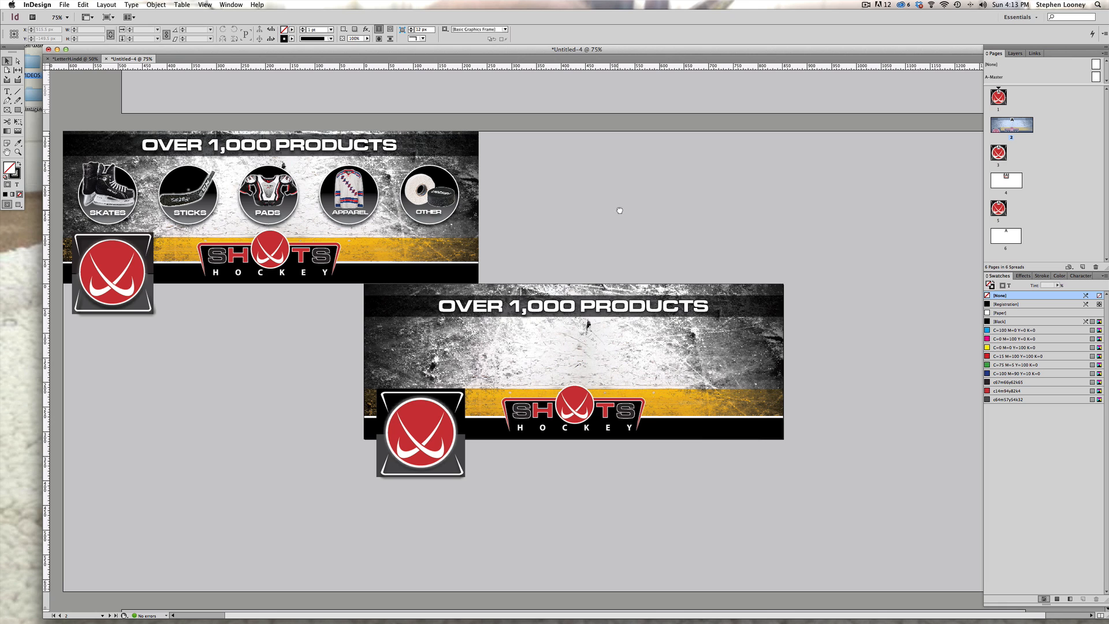
Put the banner document aside, switch to Photoshop and close the edited skate-marks ice image without saving
drag(618, 210, 649, 211)
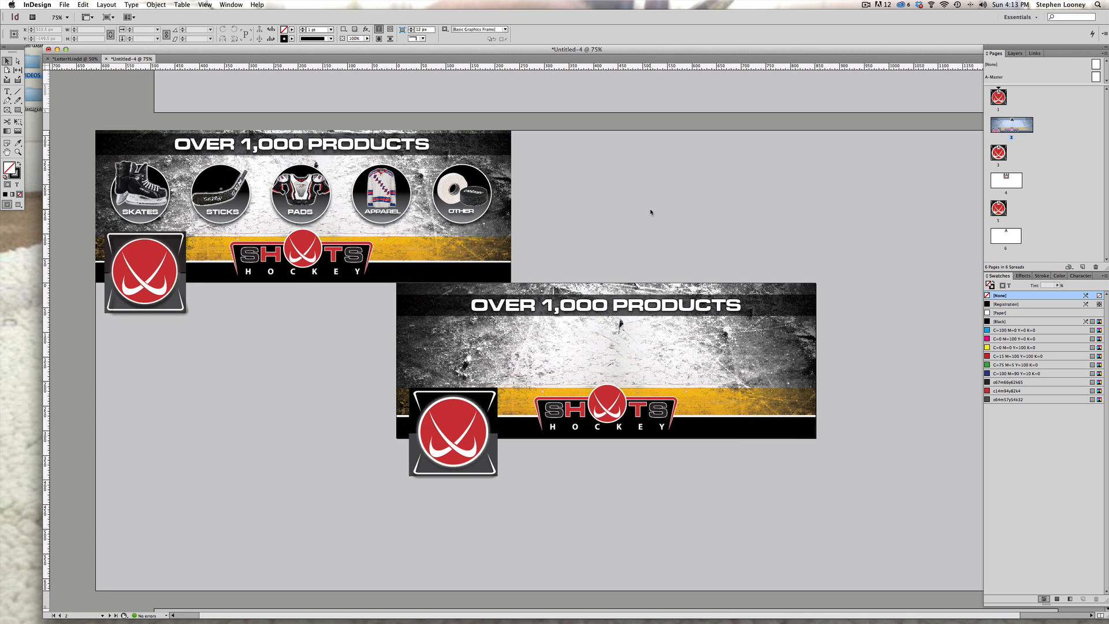
click(57, 49)
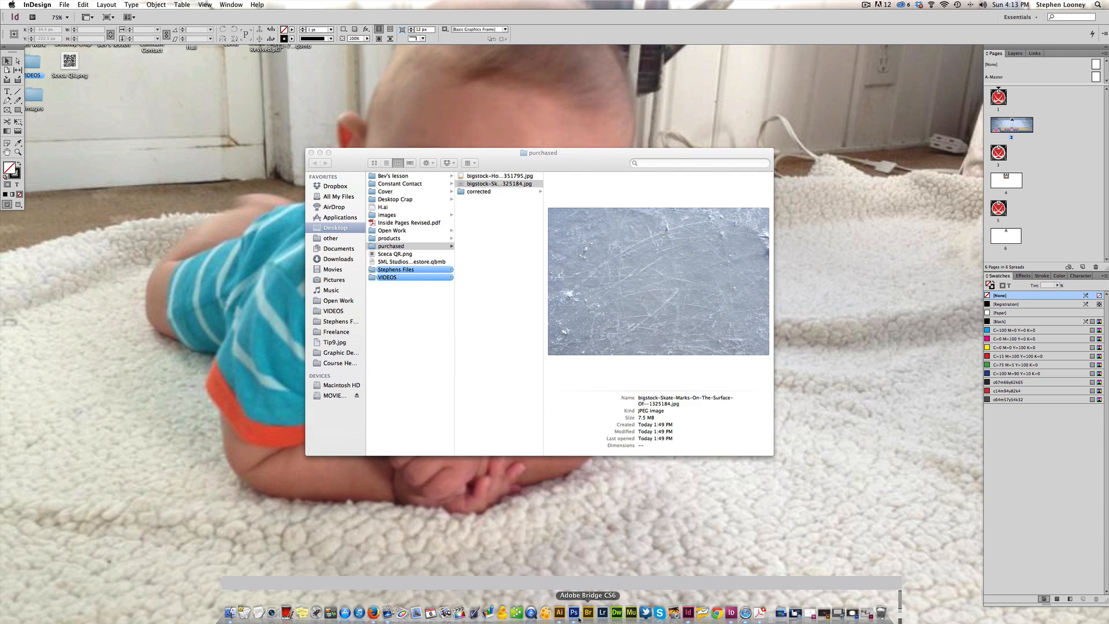
click(573, 613)
key(super+w)
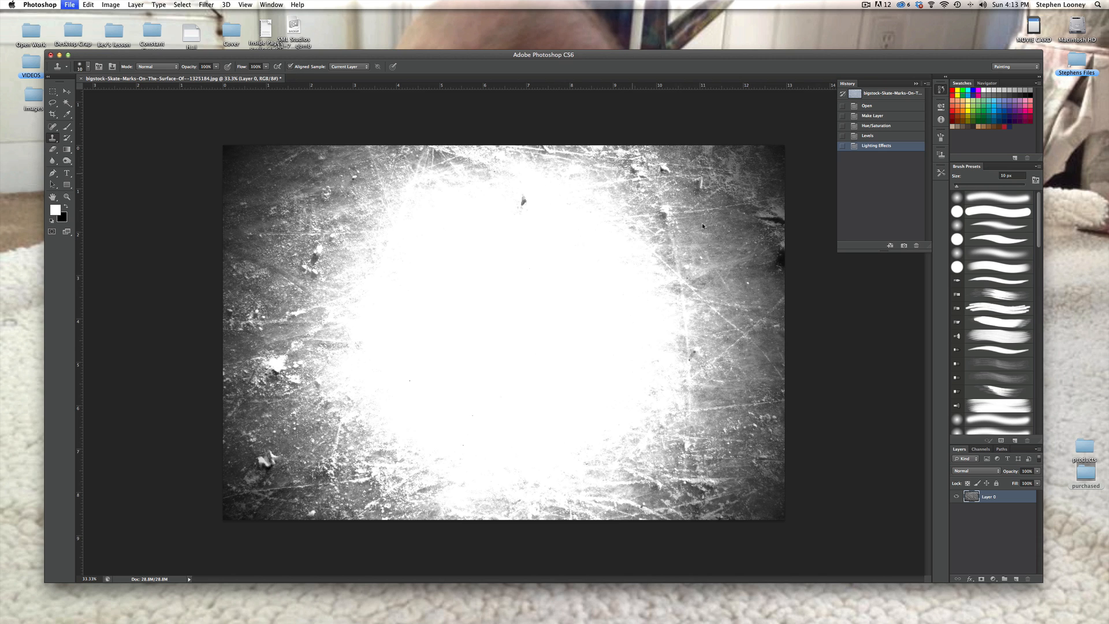
click(541, 205)
Open all six product images from the desktop's products folder in Photoshop, leaving out the categories subfolder
double_click(1078, 451)
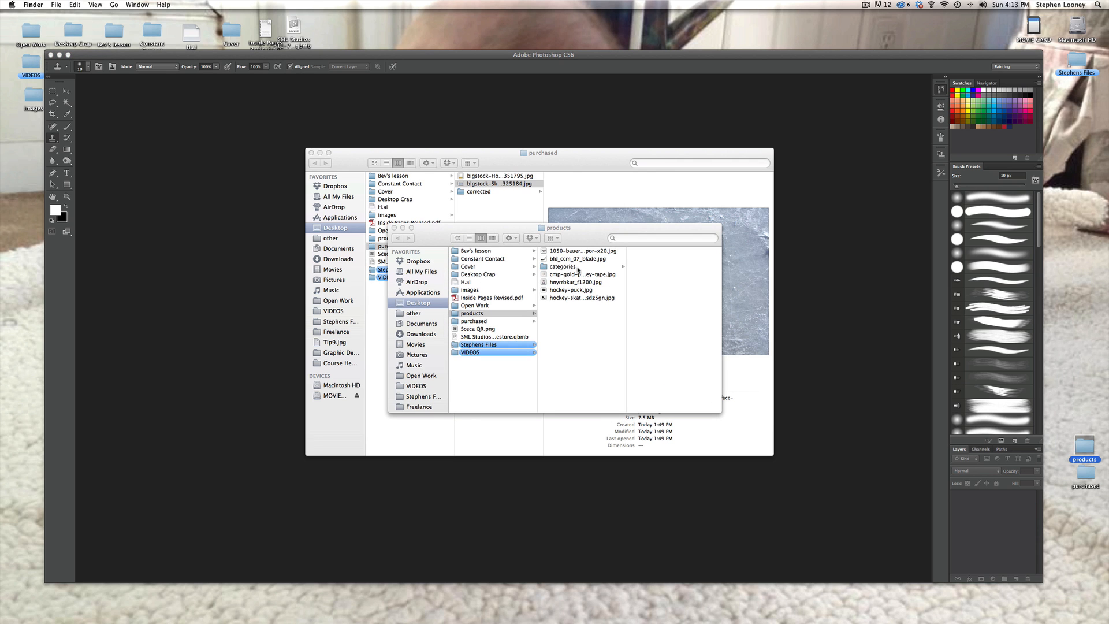
click(573, 267)
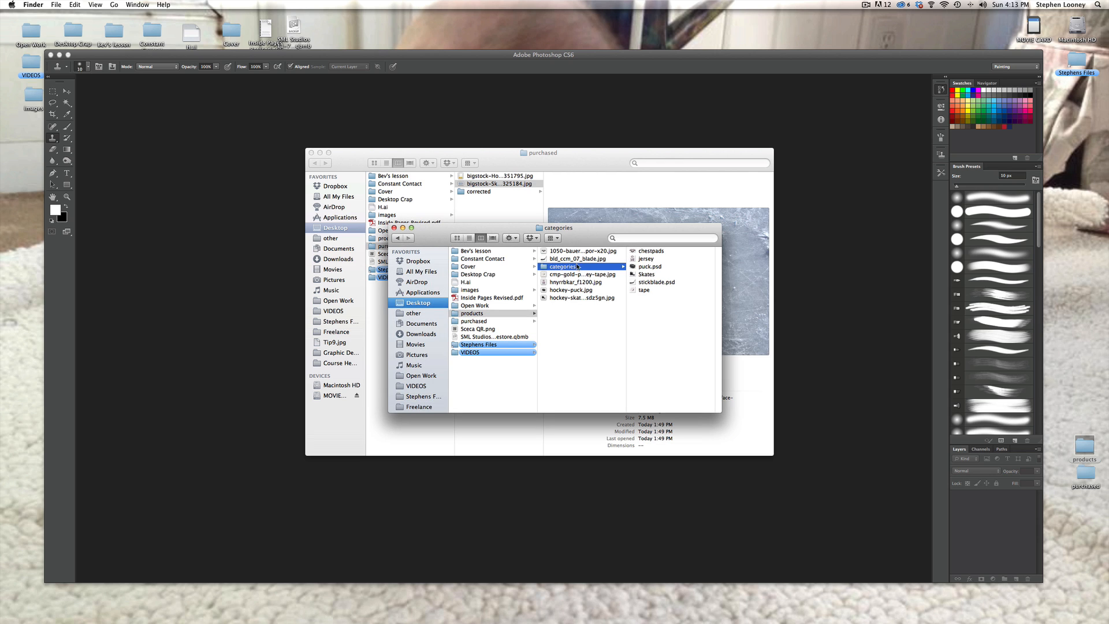
click(572, 275)
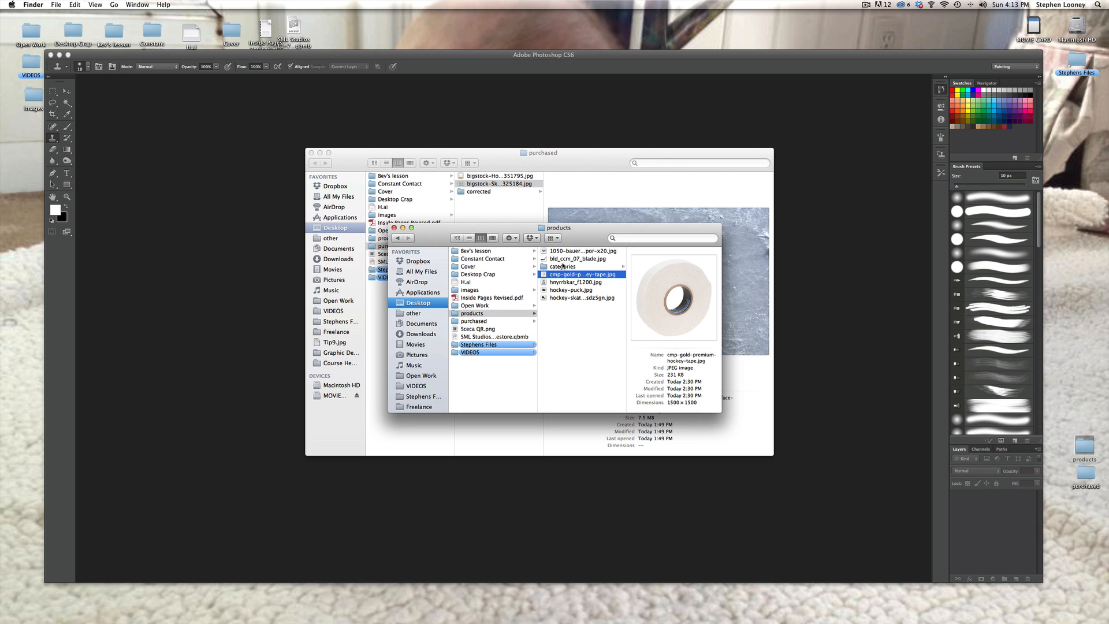
click(562, 251)
super+click(563, 259)
super+click(563, 274)
super+click(562, 281)
super+click(560, 290)
super+click(562, 298)
drag(543, 250, 348, 119)
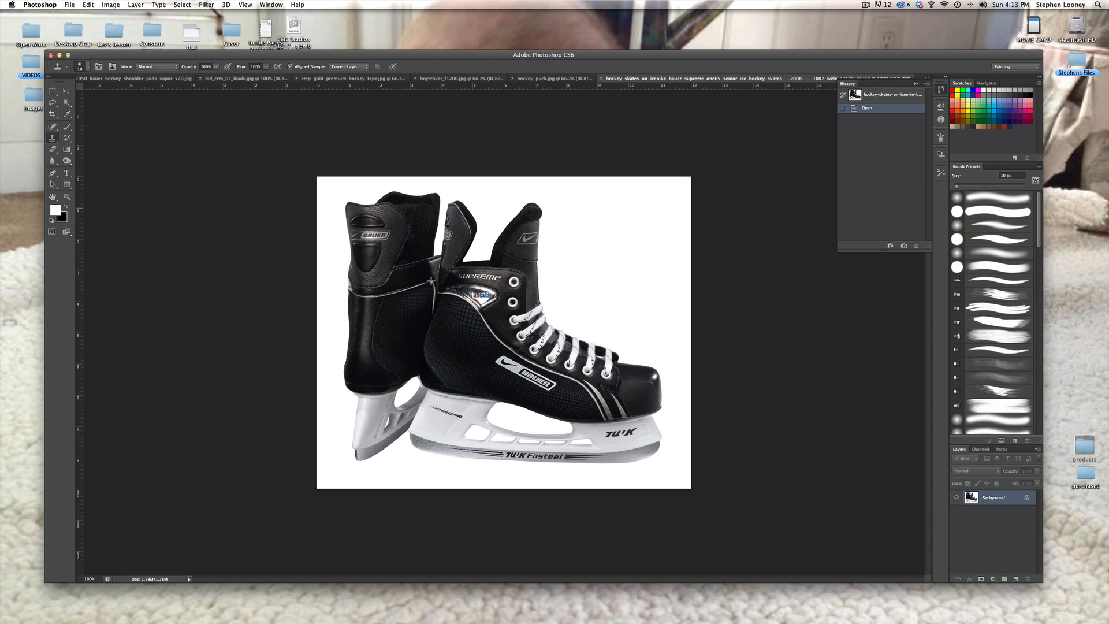
Convert the hockey skates image's locked Background into a regular layer with the default settings
click(67, 93)
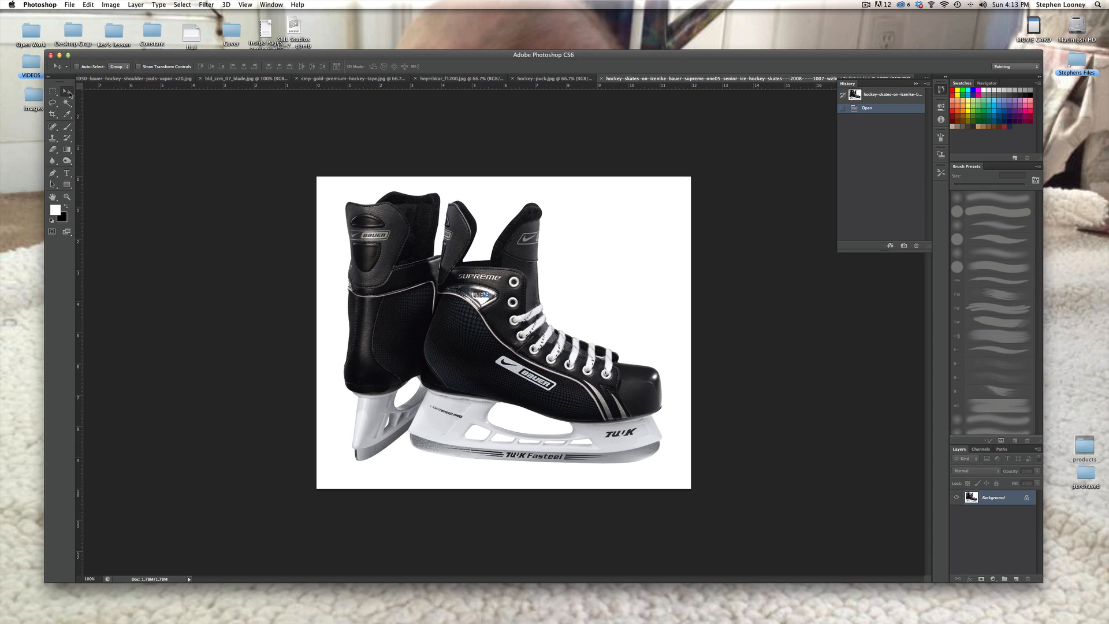
double_click(974, 498)
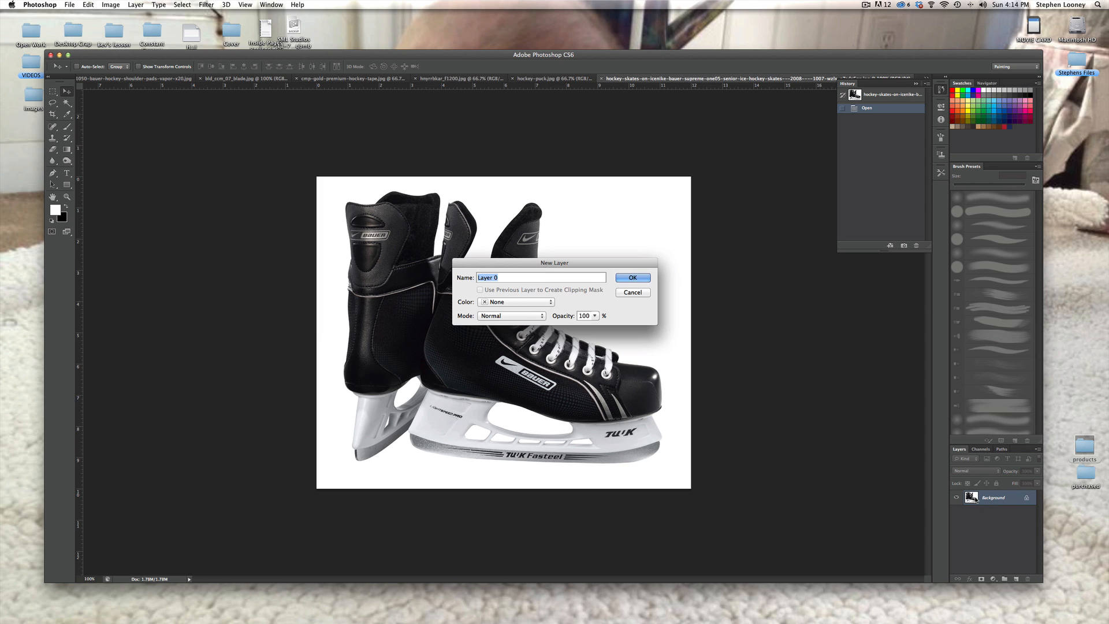
key(Return)
Crop the image to a rectangular selection drawn closely around the skates, and deselect
click(53, 92)
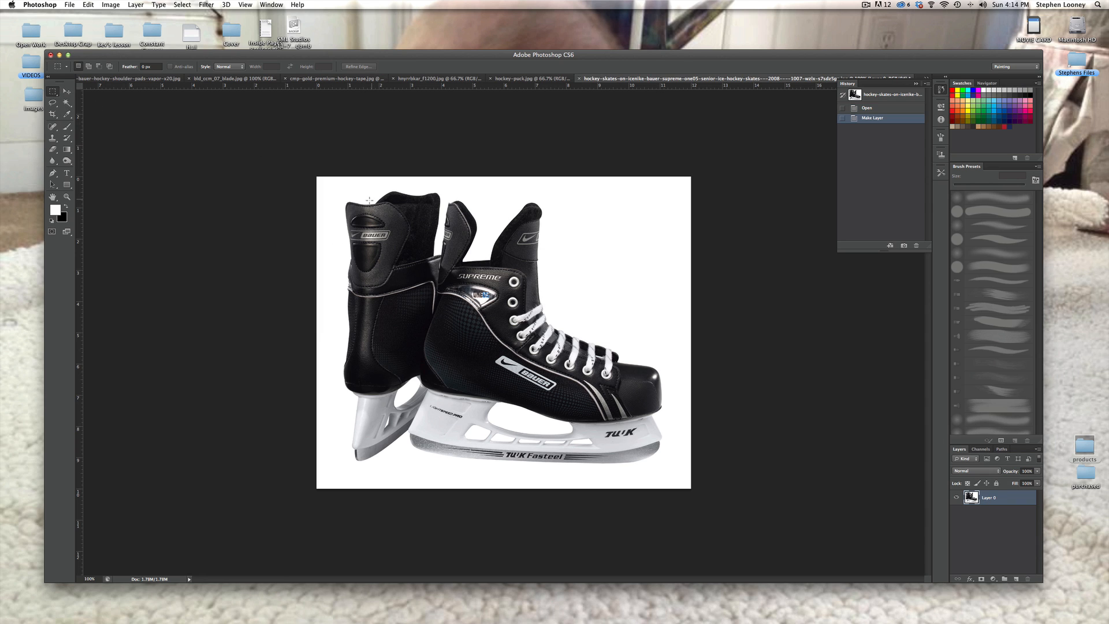
drag(341, 189, 667, 473)
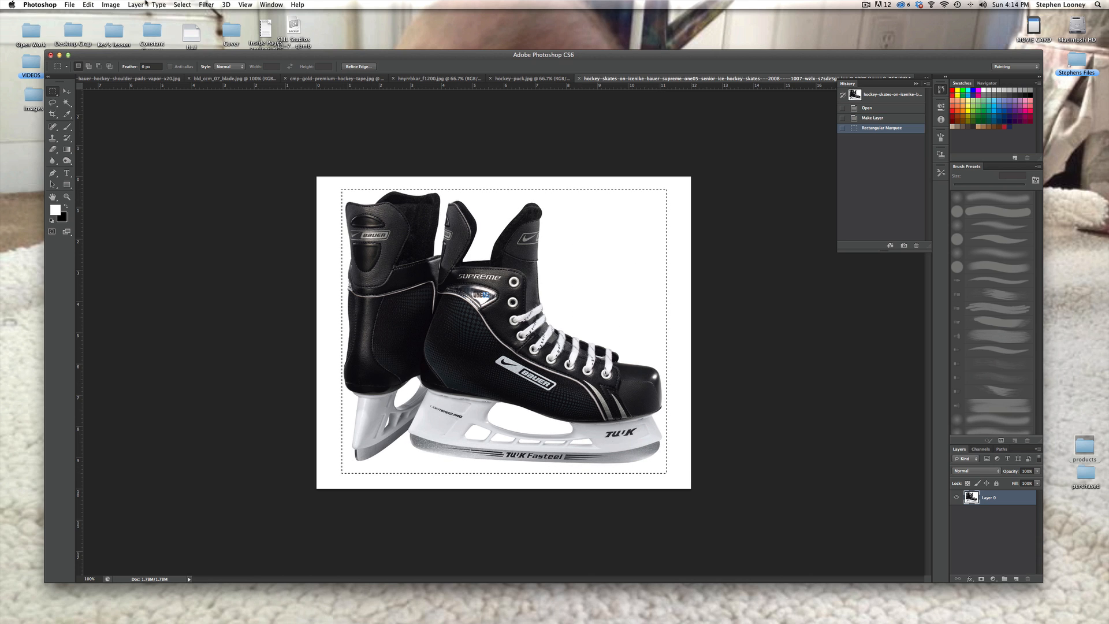
click(110, 6)
click(115, 106)
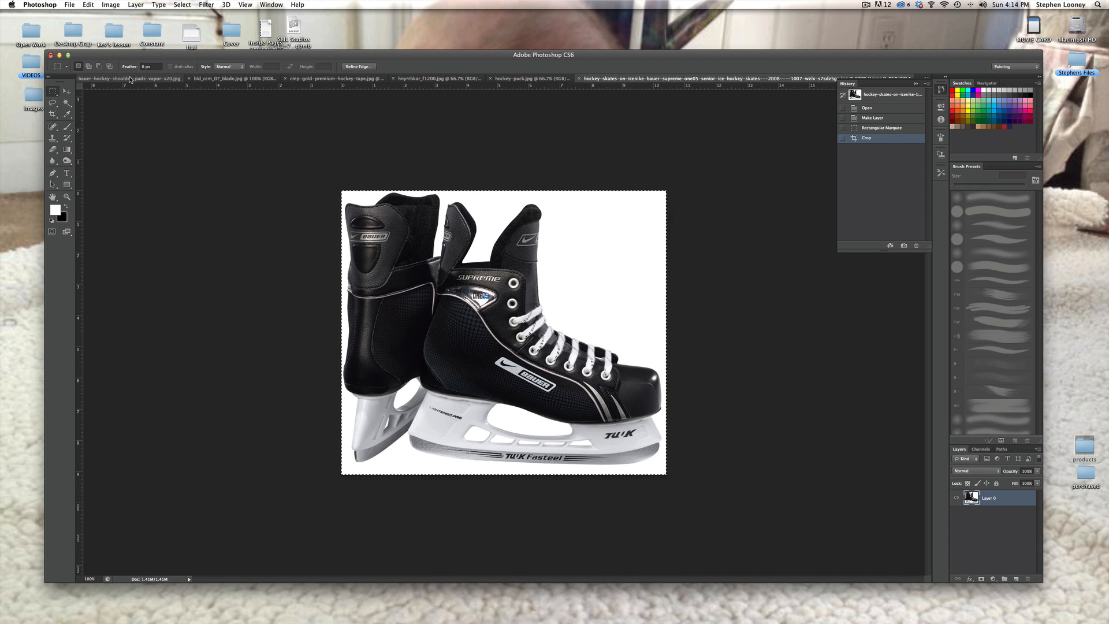
key(super+d)
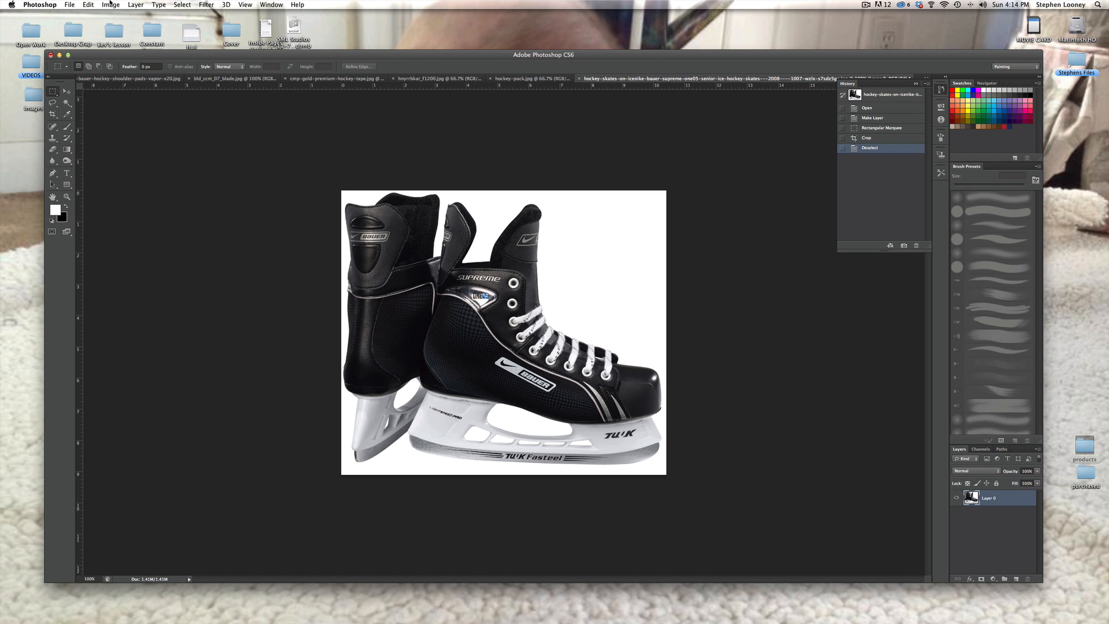
Resize the cropped skates image to 300 pixels wide with its proportions constrained, and check it enlarged
click(110, 4)
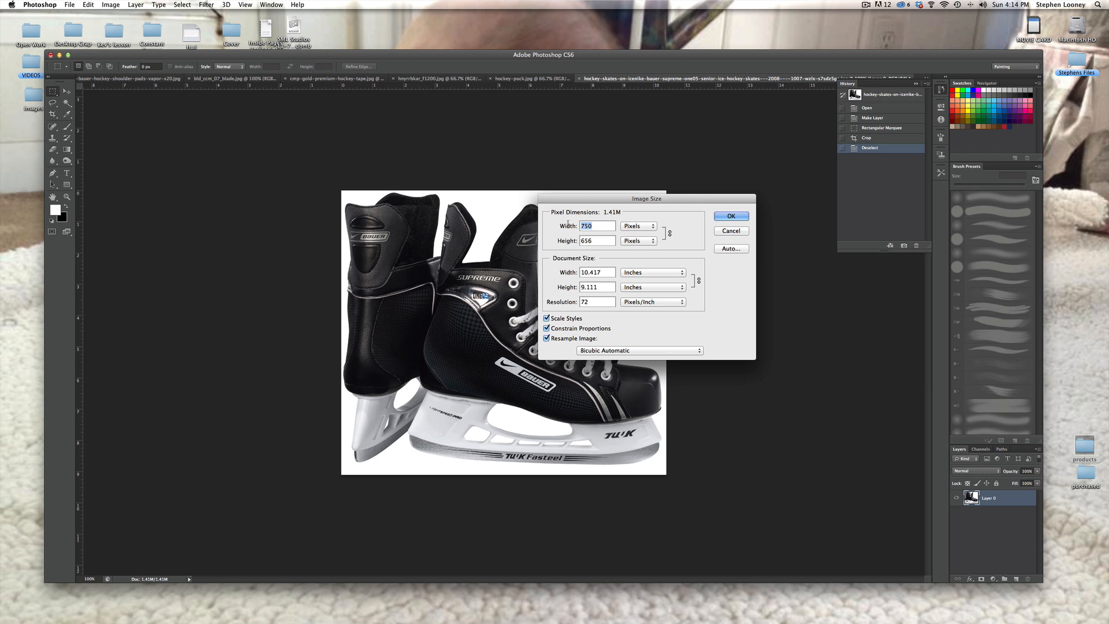
text(300)
click(732, 217)
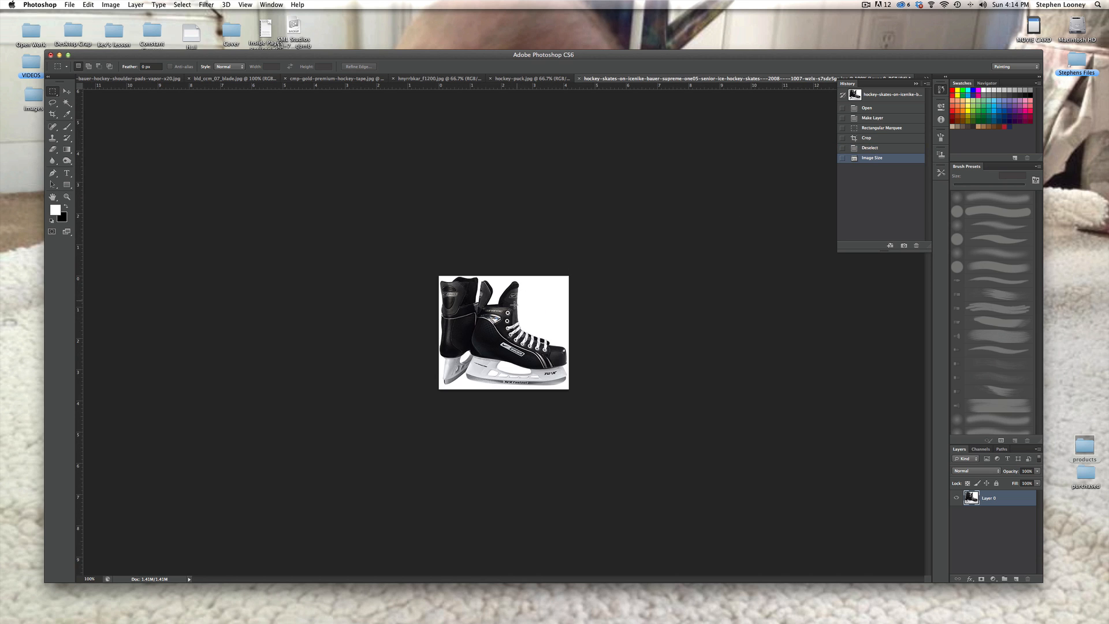
key(super+equal)
key(super+equal)
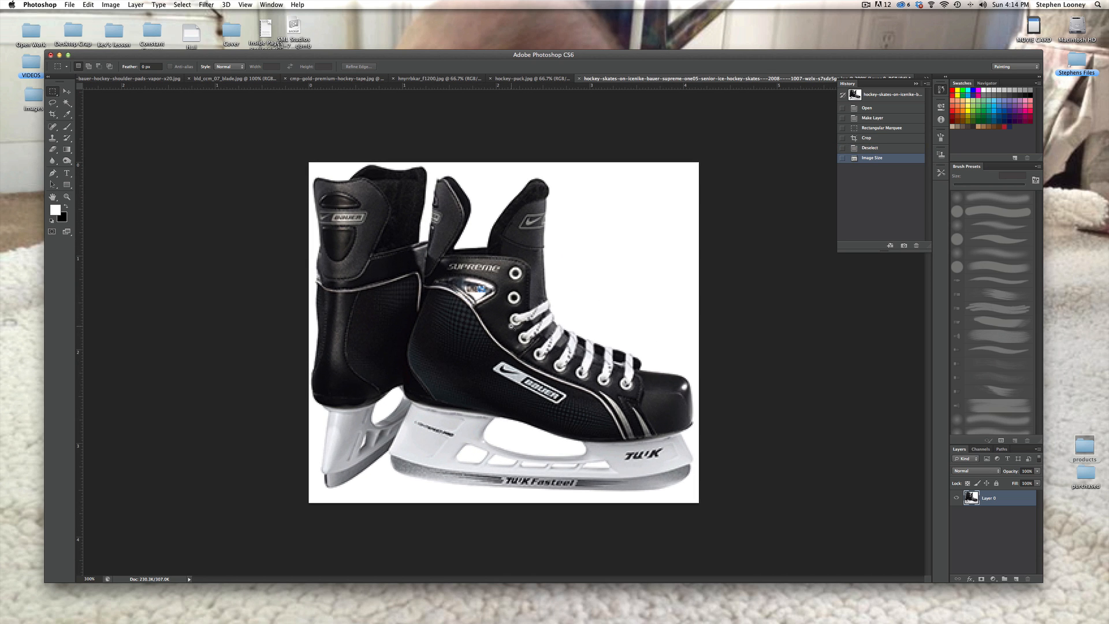
key(super+minus)
key(super+minus)
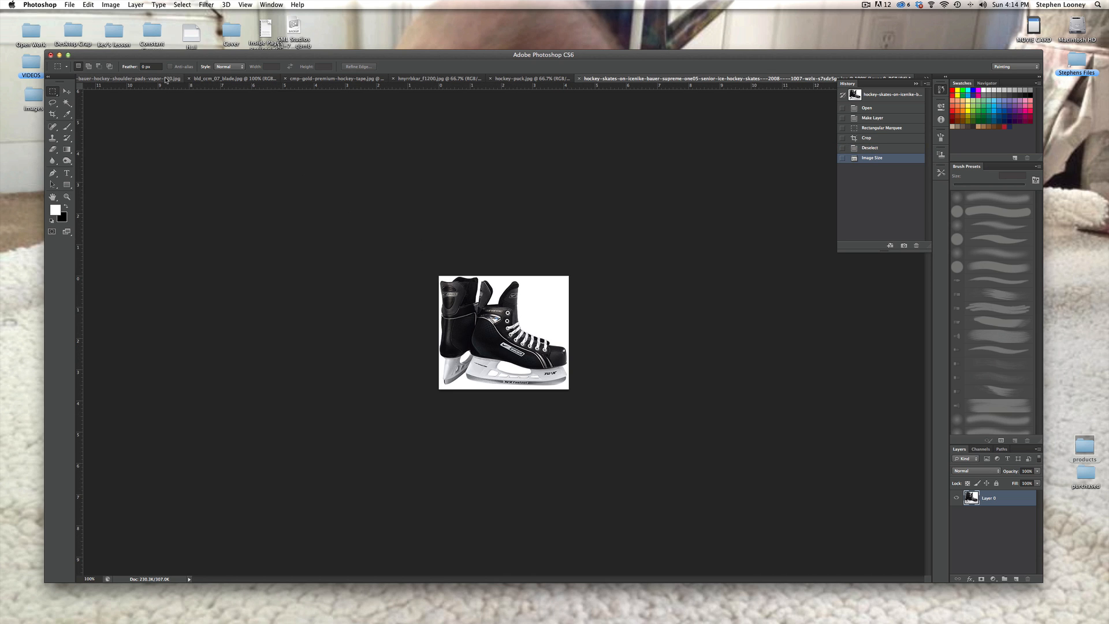
Select the white background around the skates with the Magic Wand, adding the white openings in the blade holders
click(67, 103)
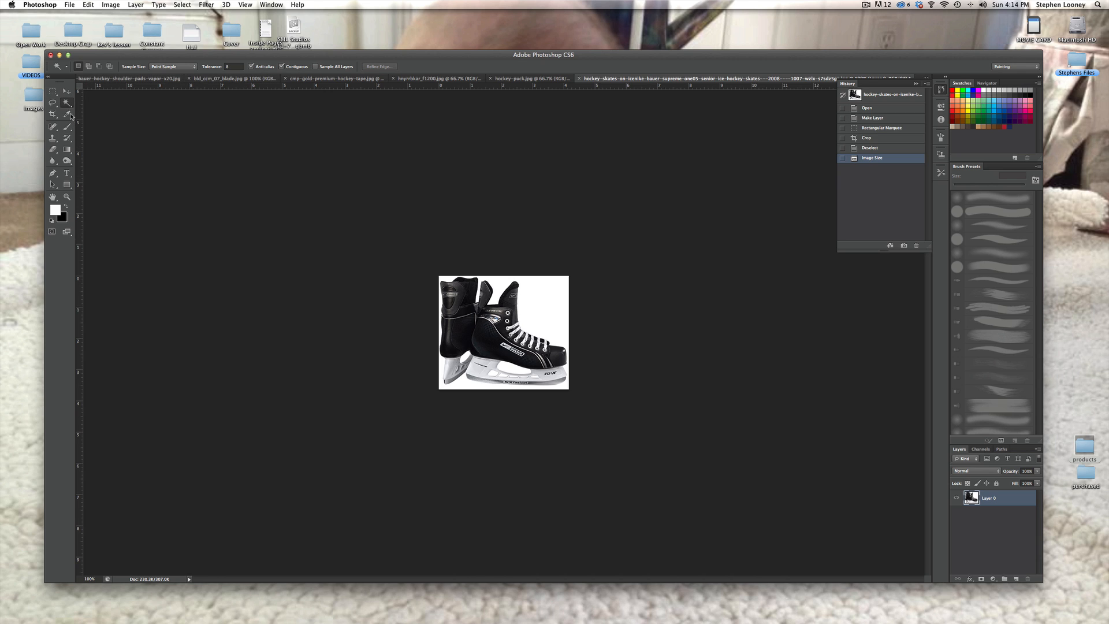
click(548, 299)
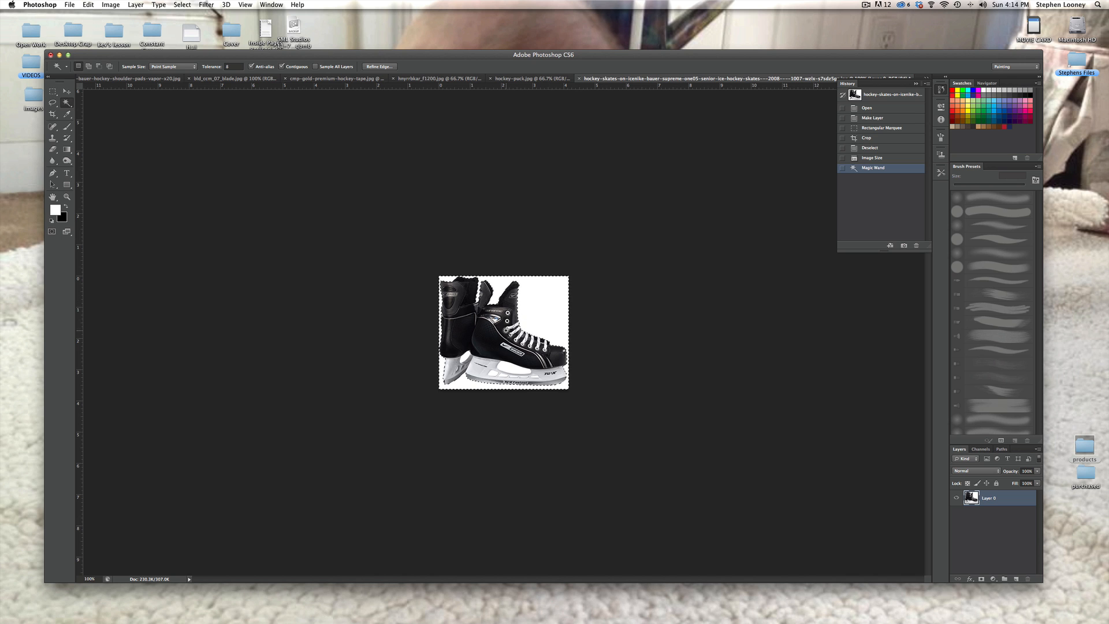
key(super+equal)
key(super+equal)
key(super+equal)
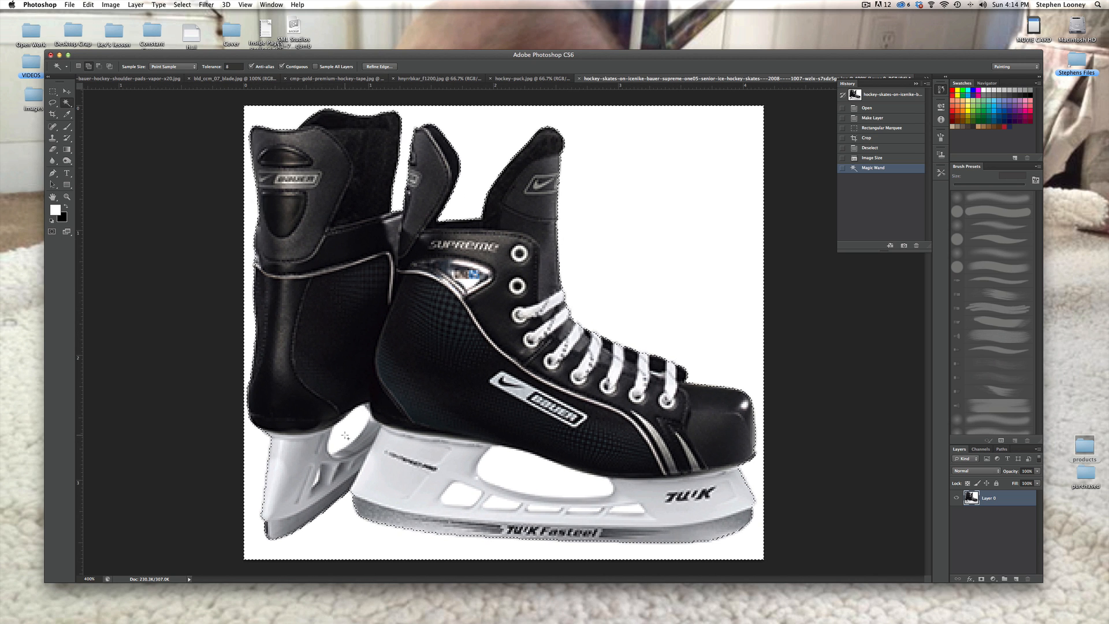
click(345, 434)
click(456, 497)
click(501, 503)
click(543, 508)
click(580, 509)
click(544, 507)
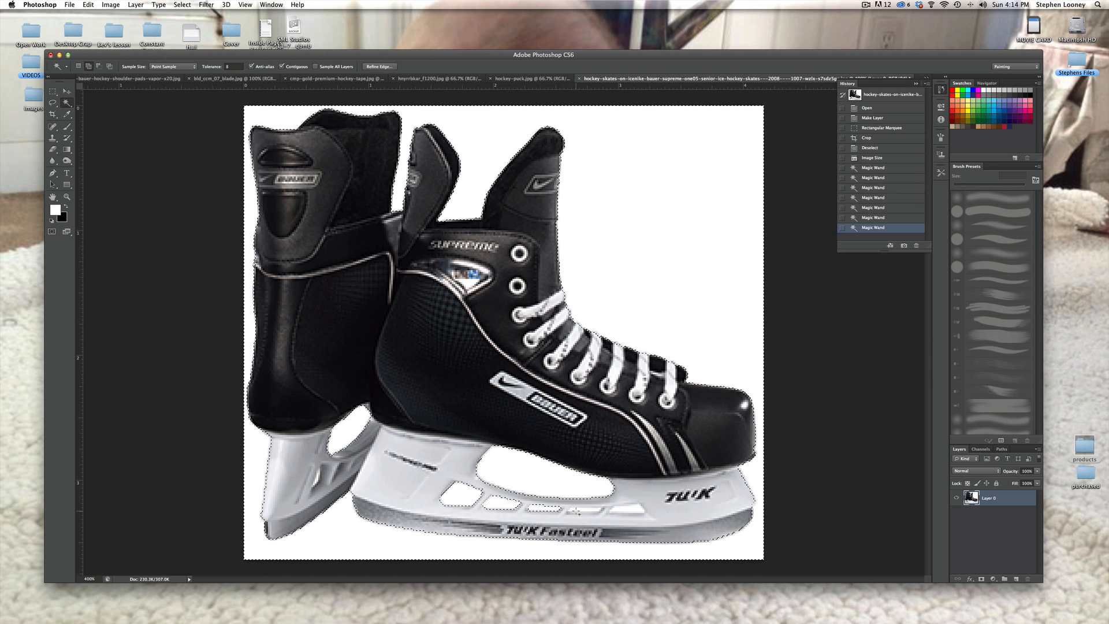
click(576, 510)
click(627, 509)
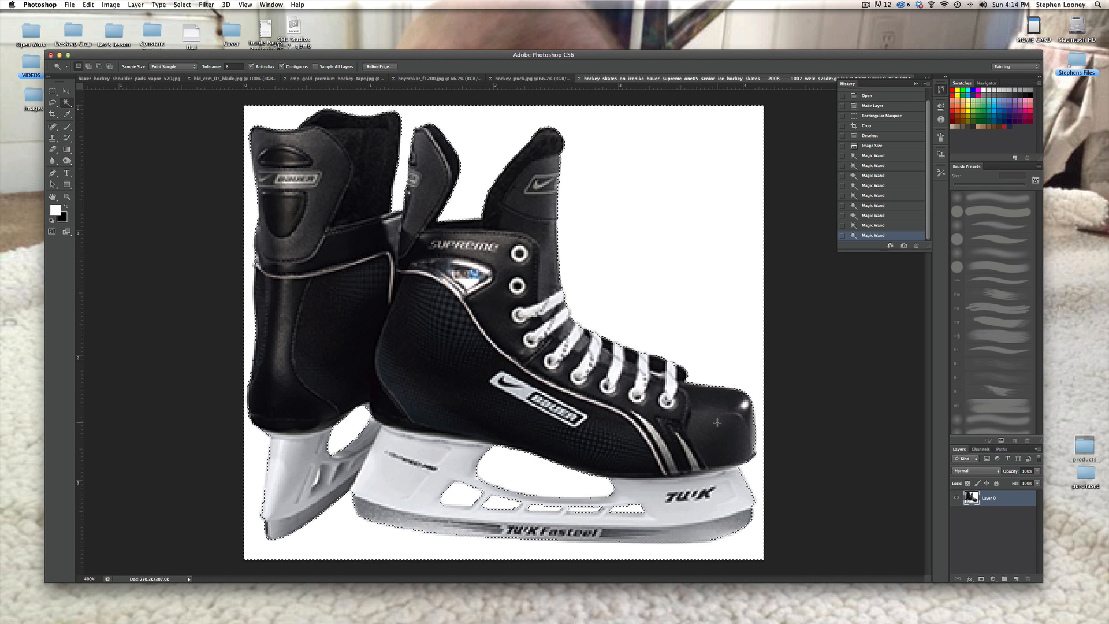
Delete the selected white background around the skates and in the blade openings, and deselect
key(BackSpace)
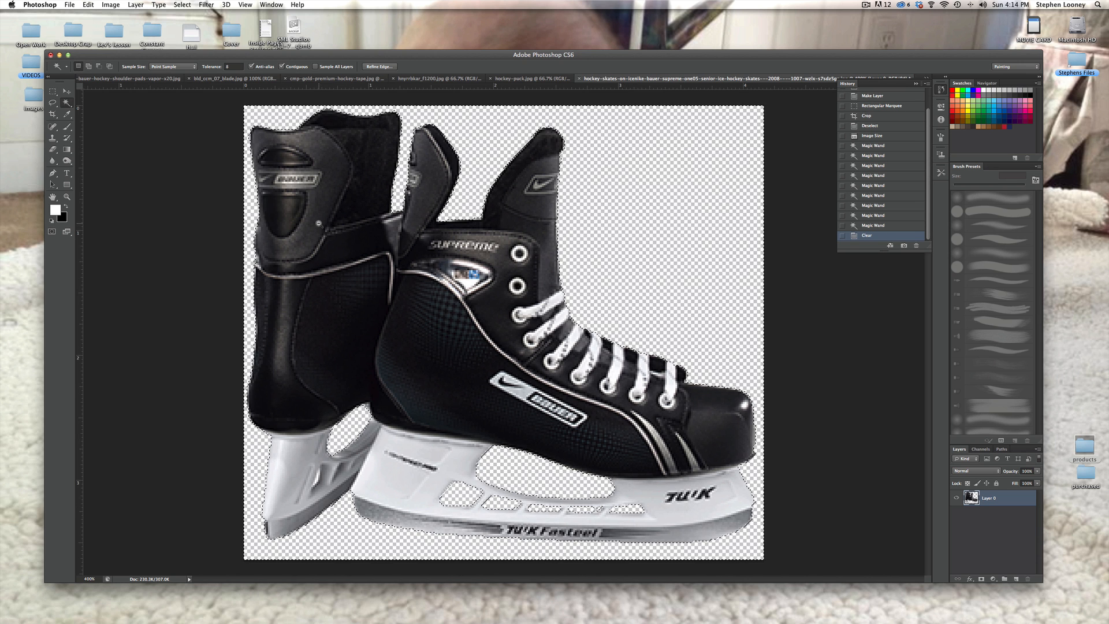
key(super+minus)
key(super+minus)
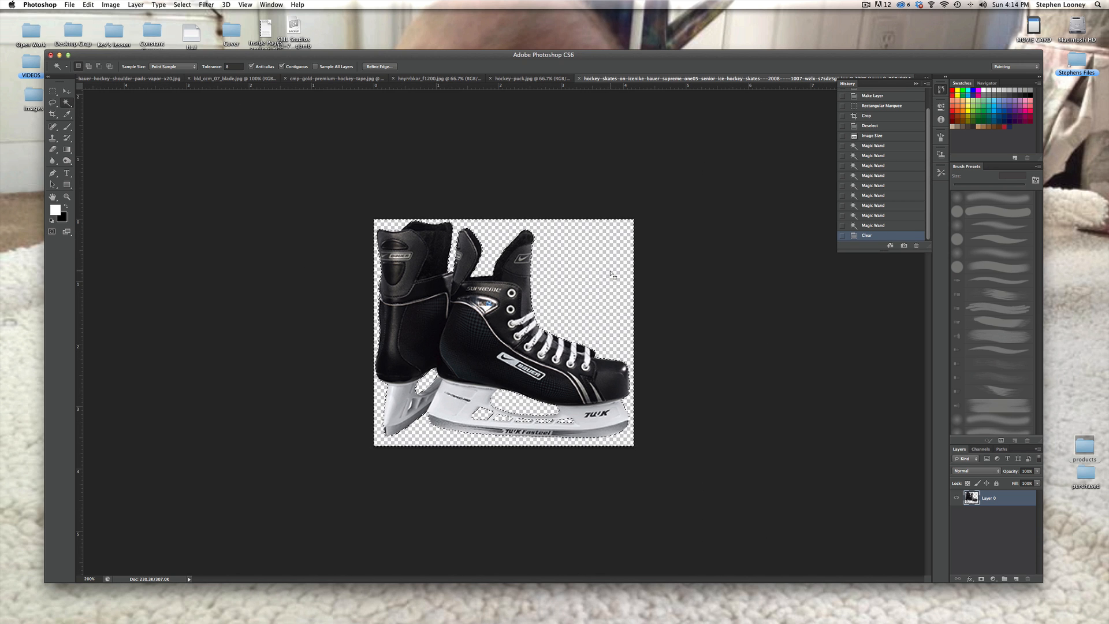
key(super+d)
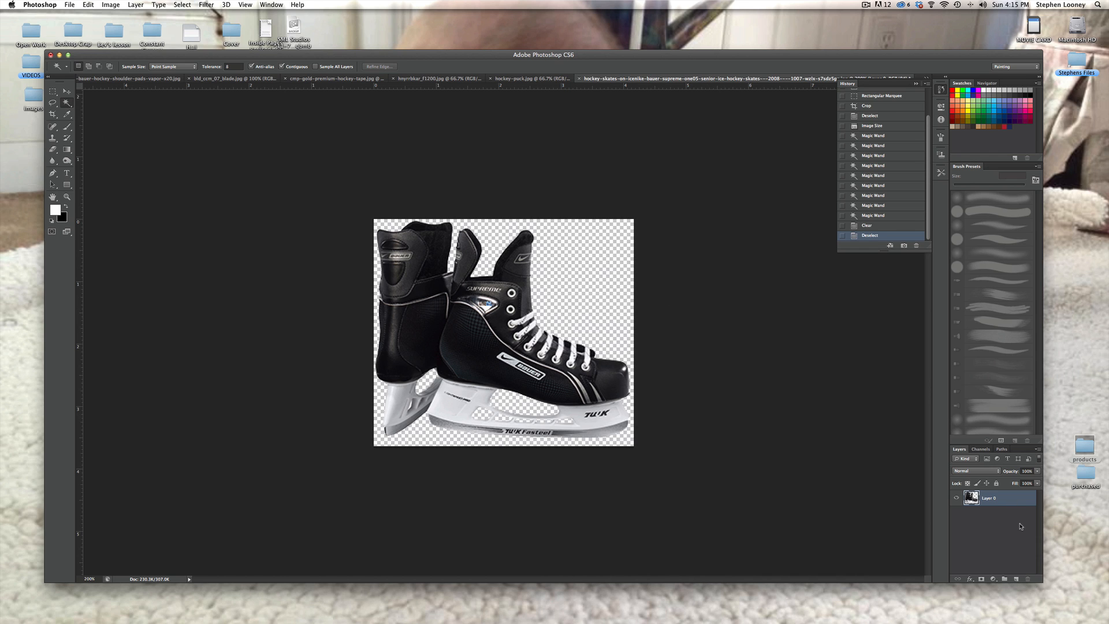
double_click(993, 505)
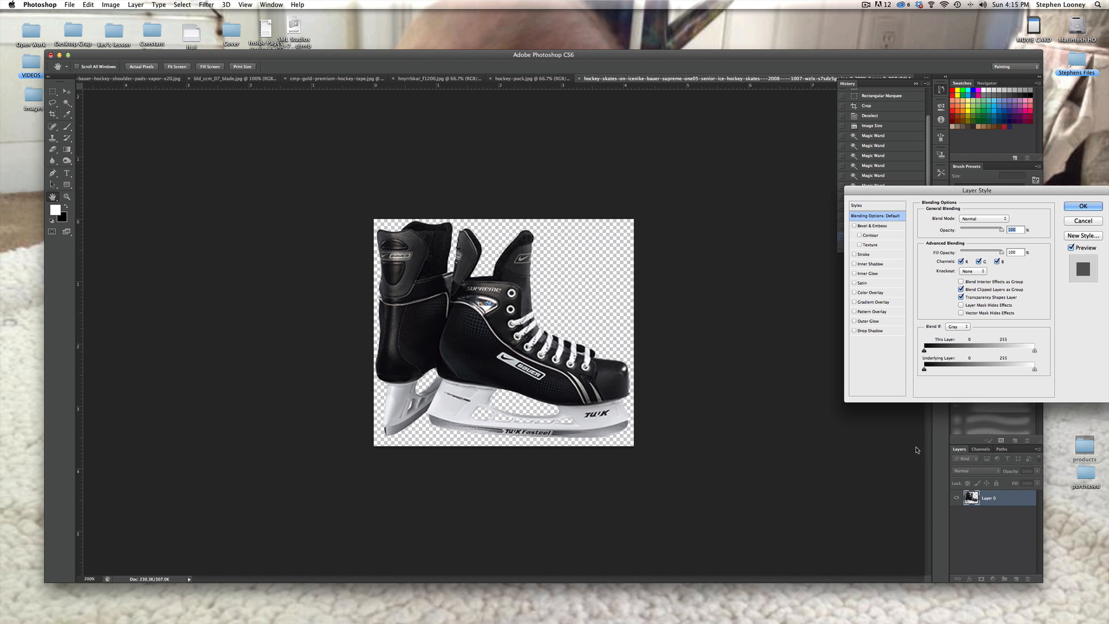
click(869, 322)
key(Escape)
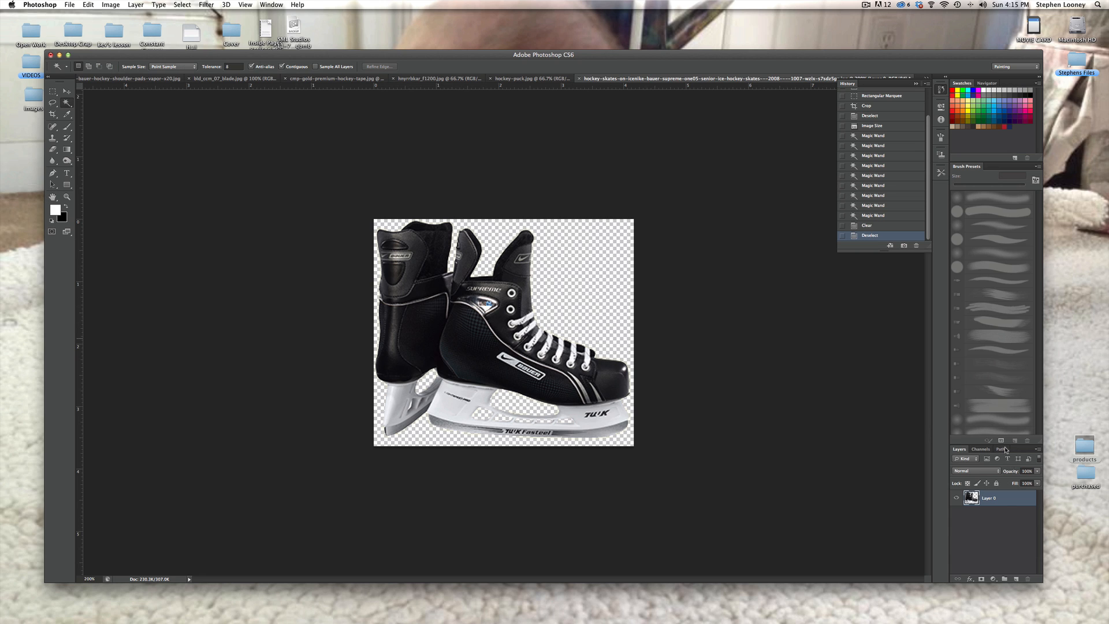
Add a new layer beneath the skates layer and fill it with black
click(1017, 579)
drag(975, 501, 976, 528)
click(87, 5)
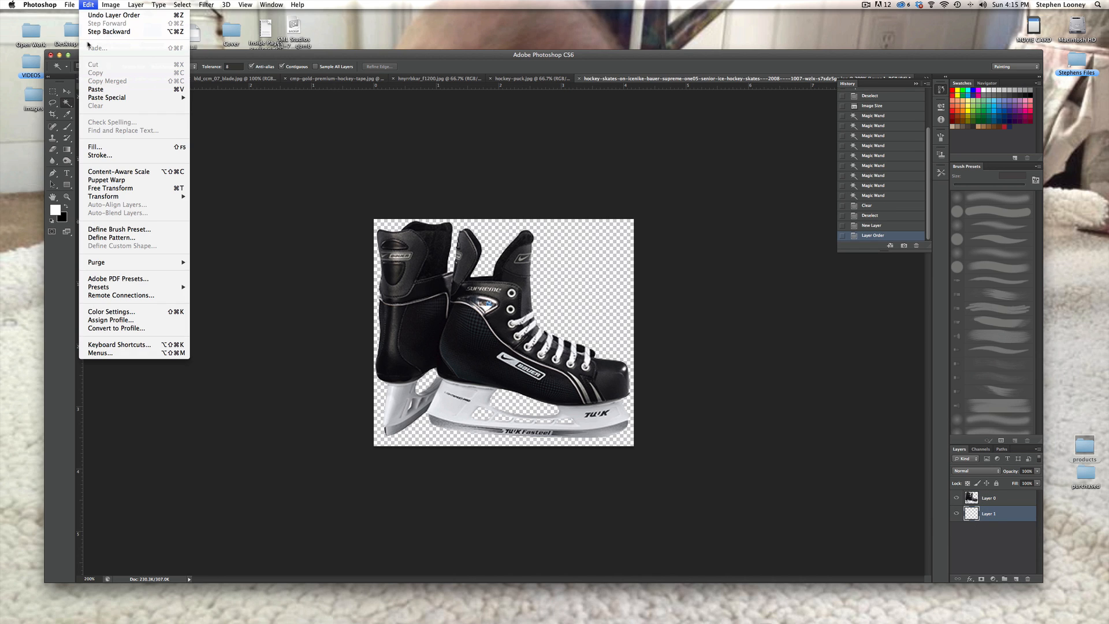
click(101, 146)
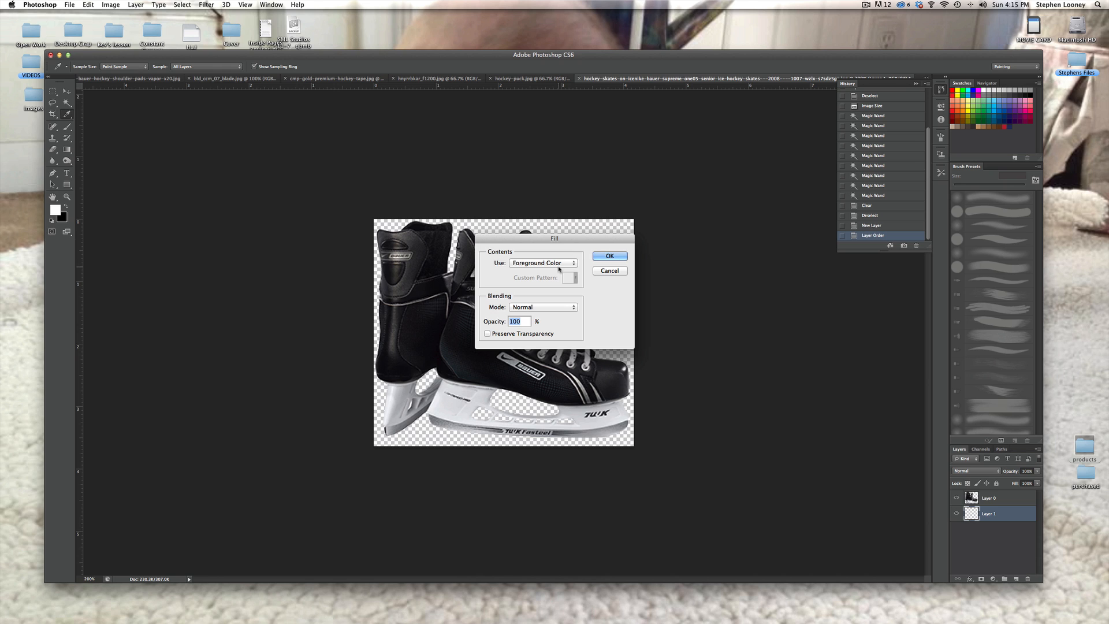
click(560, 266)
click(537, 273)
click(610, 256)
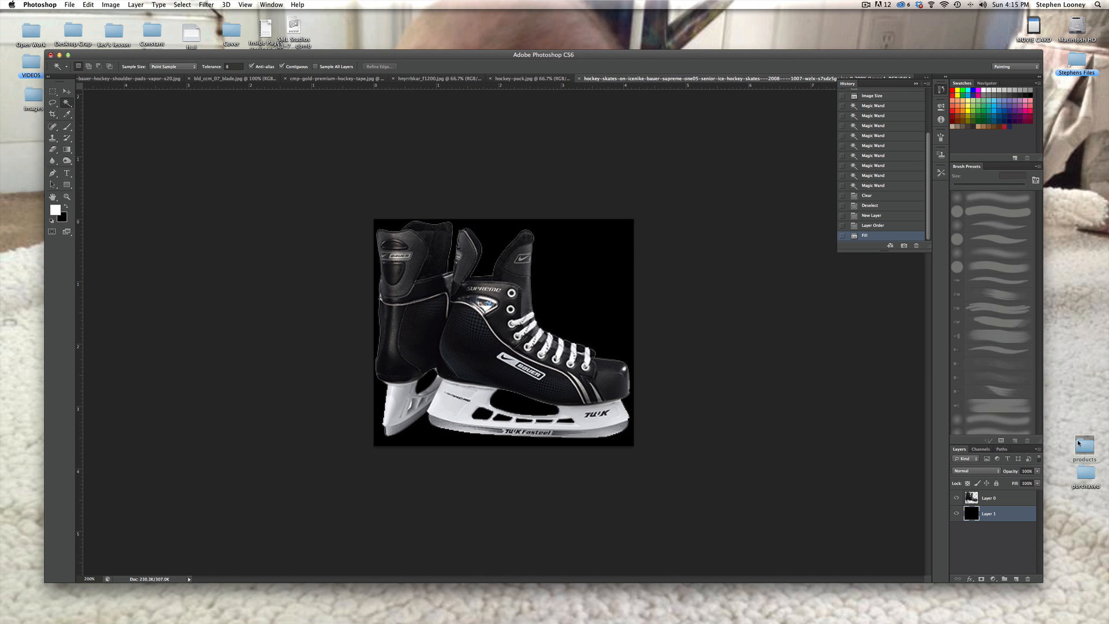
Add an Outer Glow to the skates layer with a white-to-transparent gradient, a spread of 27% and a size of about 8 px
double_click(1008, 499)
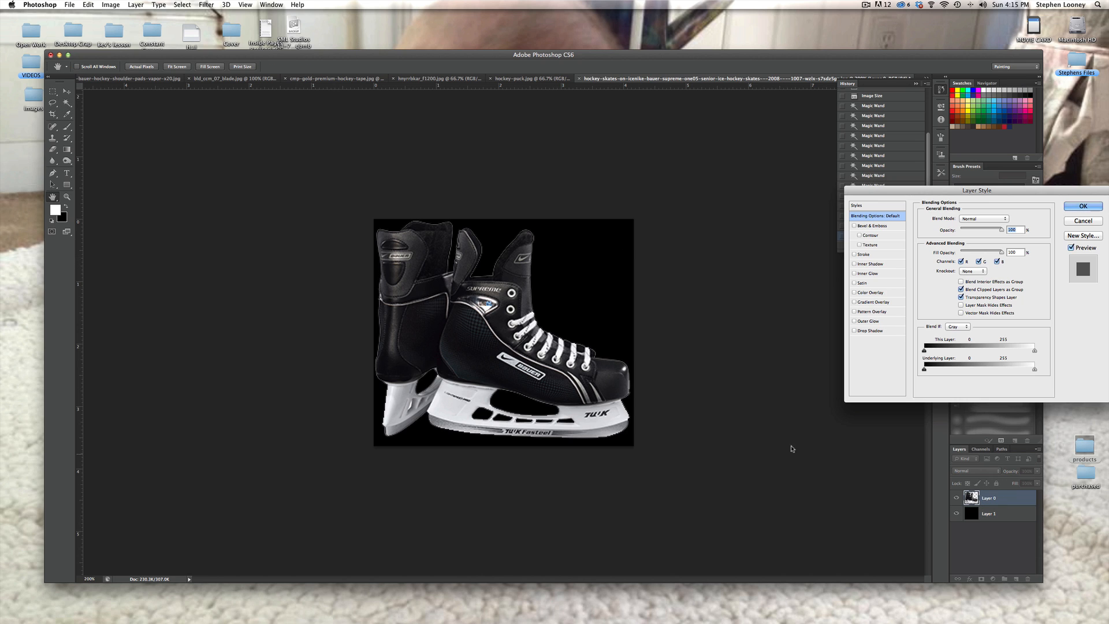
click(869, 320)
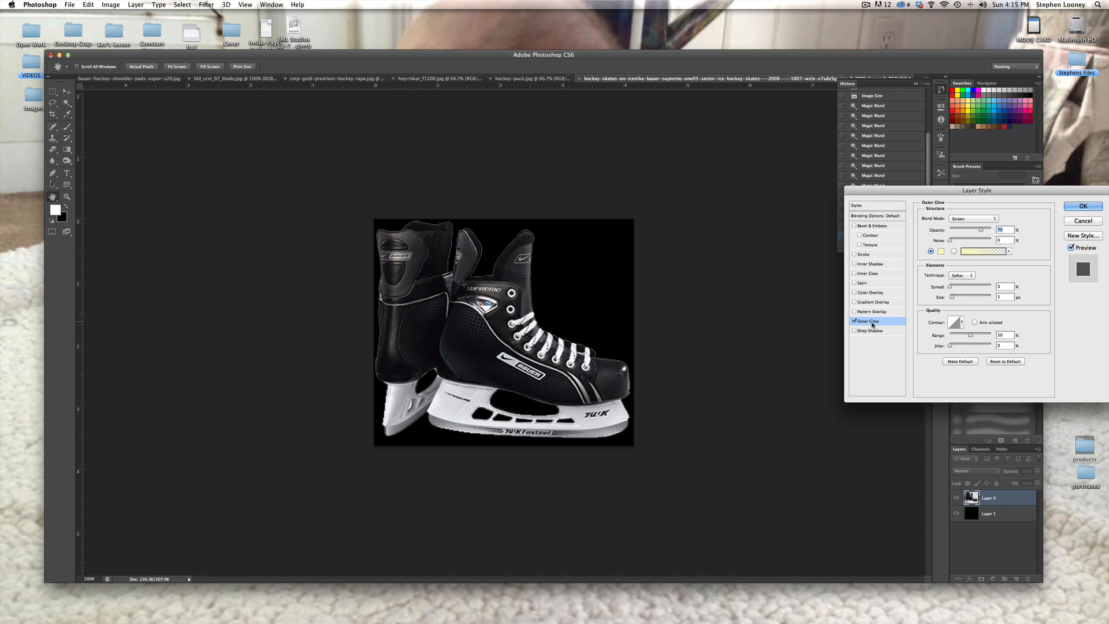
click(1009, 251)
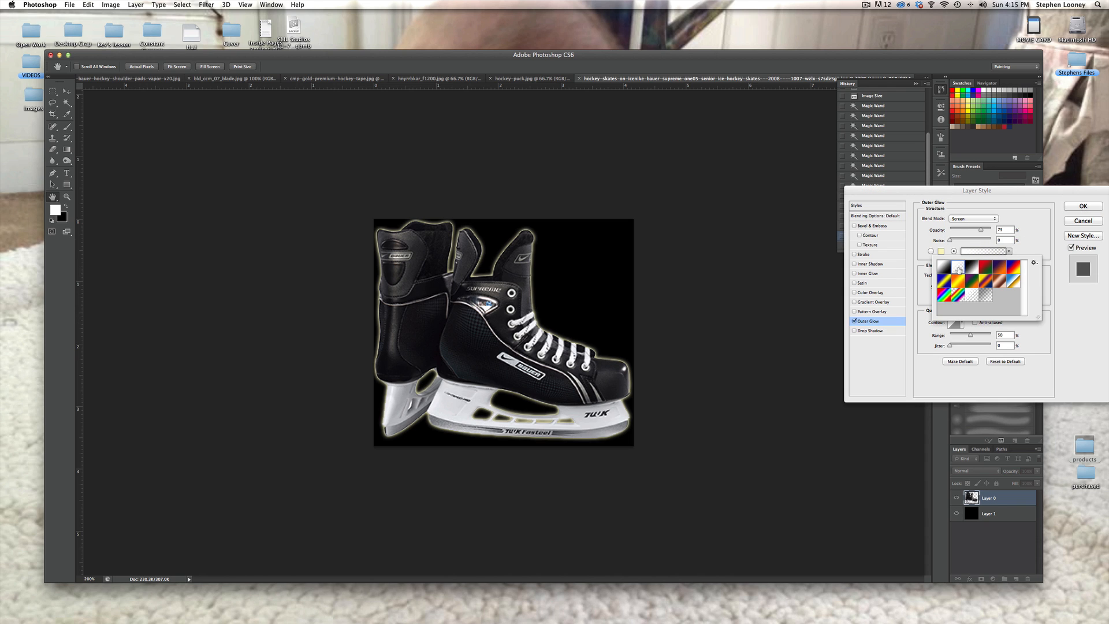
click(1059, 300)
mouse_move(950, 286)
mouse_down()
mouse_move(961, 286)
mouse_move(954, 299)
mouse_up()
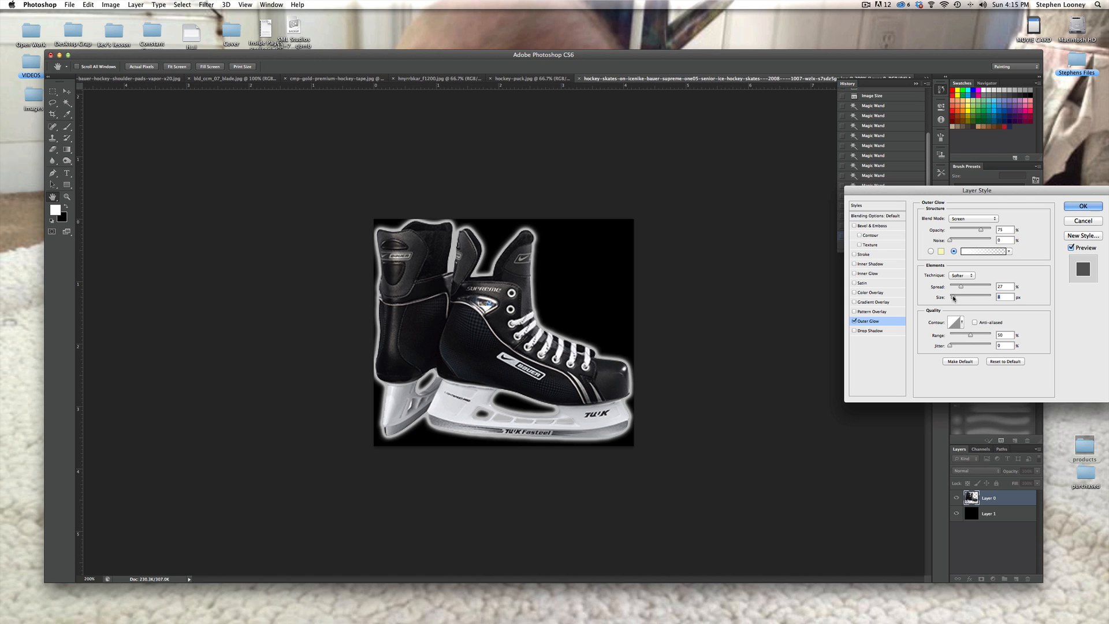
click(1083, 206)
alt+click(564, 308)
alt+click(564, 309)
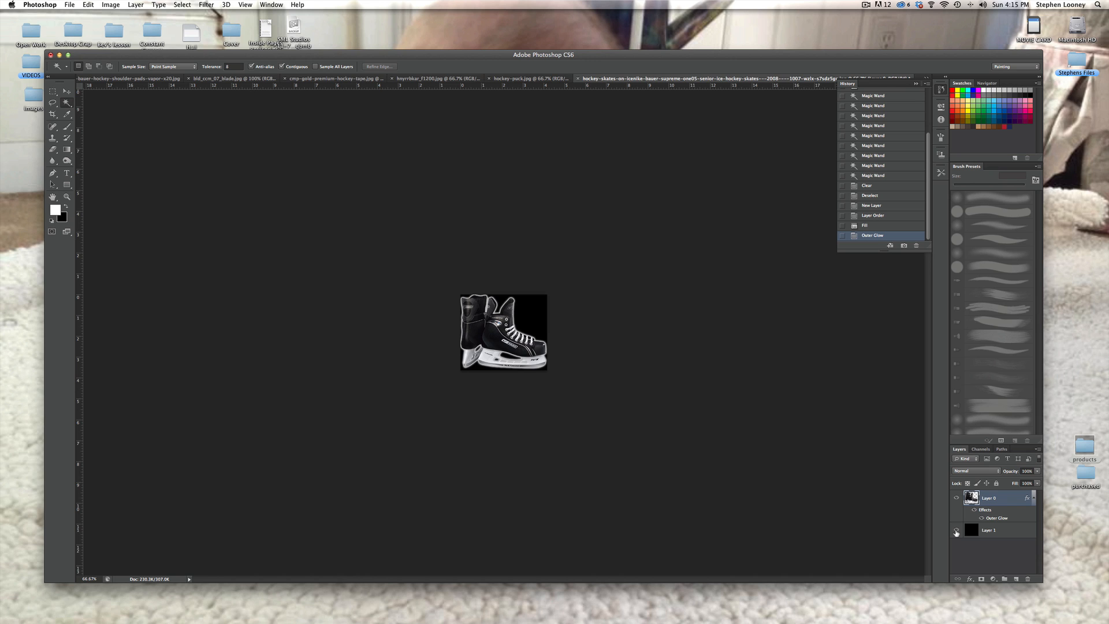
Hide the black layer beneath the skates and close the skates document without saving it
click(956, 530)
key(super+shift+s)
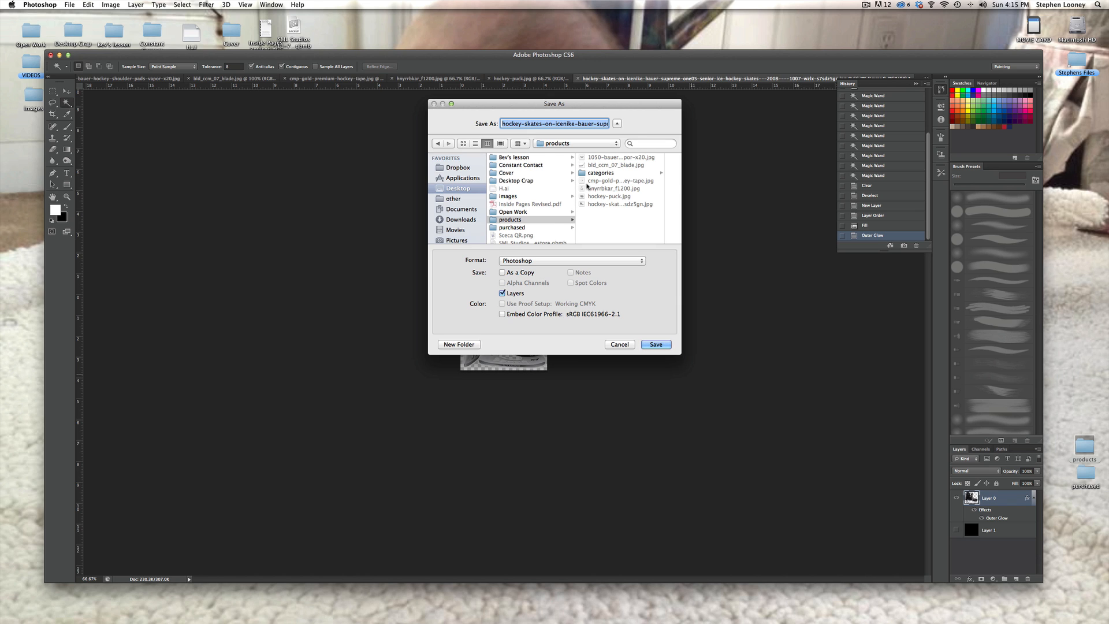
key(Escape)
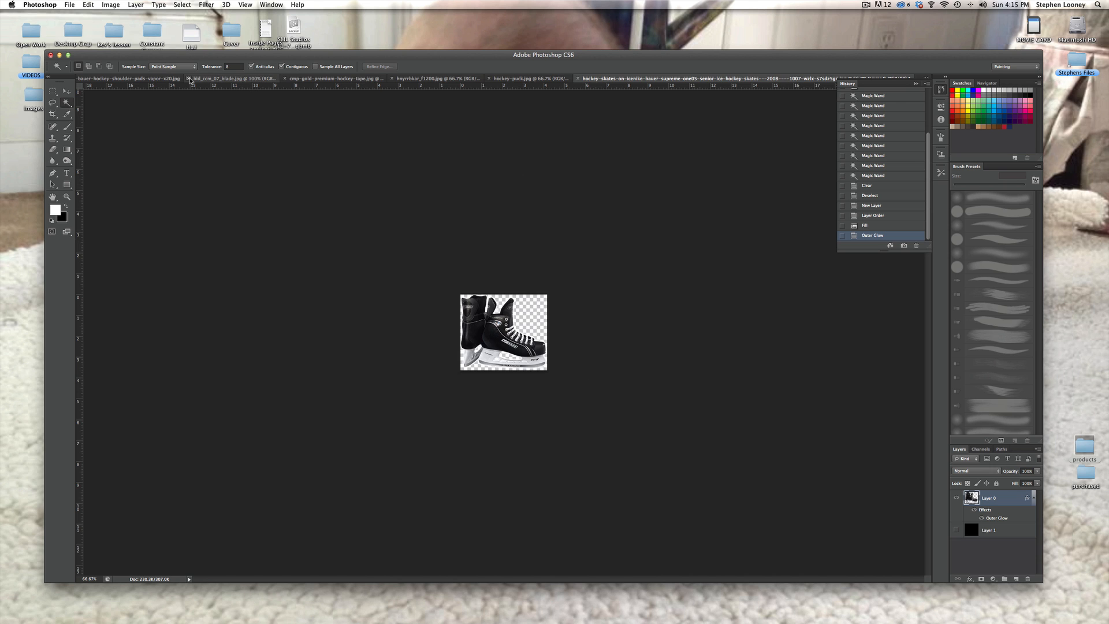
key(super+w)
click(538, 202)
Select the white background around the hockey puck with the Magic Wand
click(319, 178)
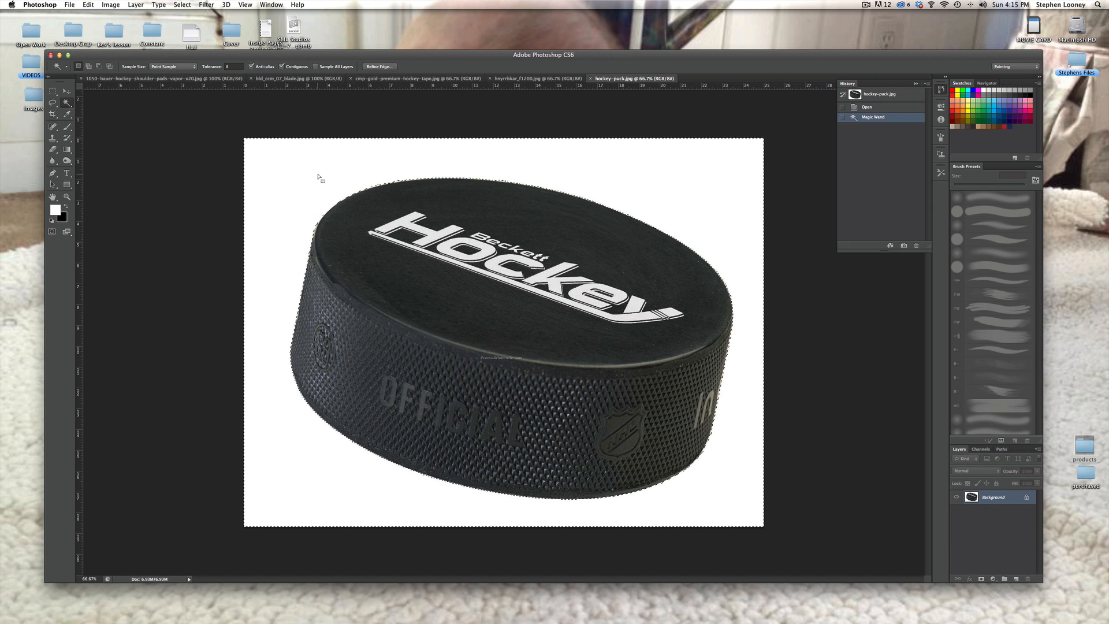
key(super+minus)
key(super+minus)
key(super+minus)
key(super+minus)
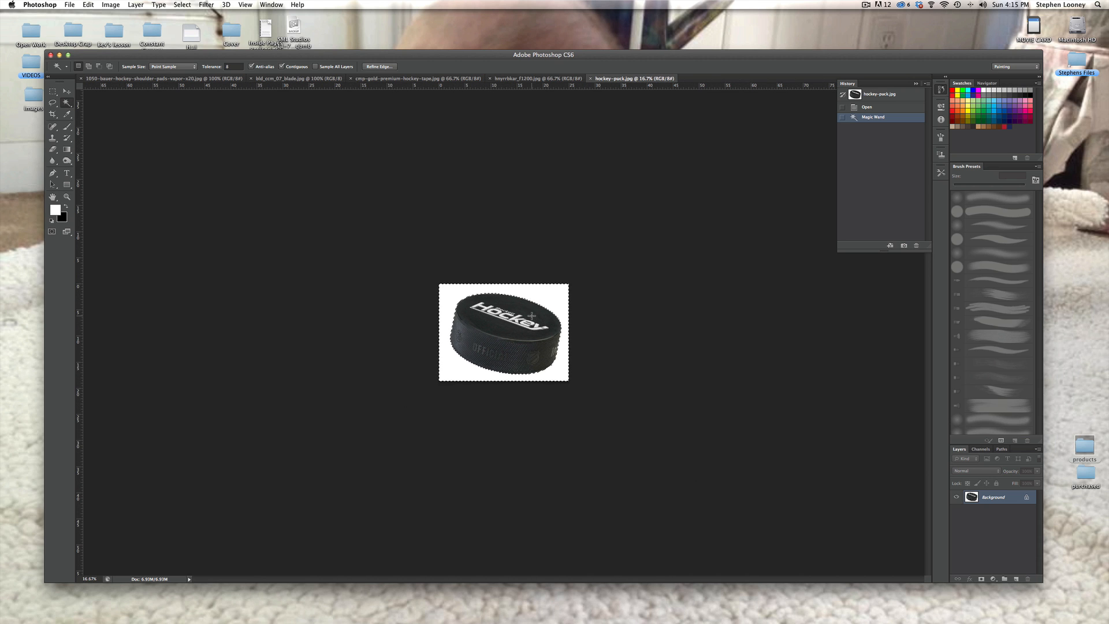
key(shift+BackSpace)
click(622, 271)
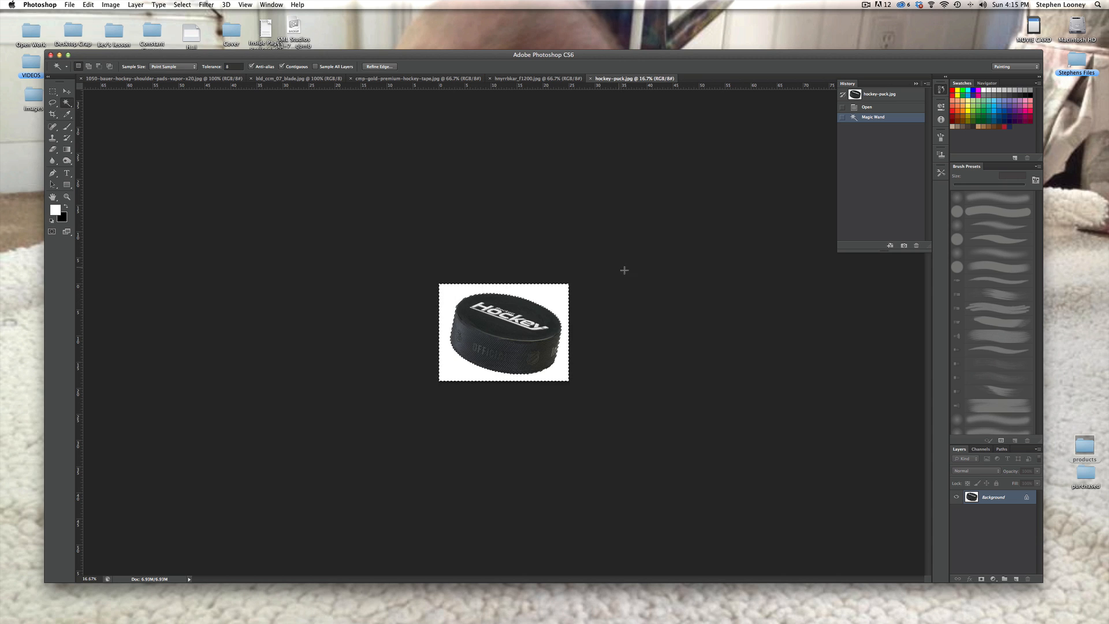
Close the puck, jersey, tape and stick blade images, and switch to the banner document in InDesign
key(super+w)
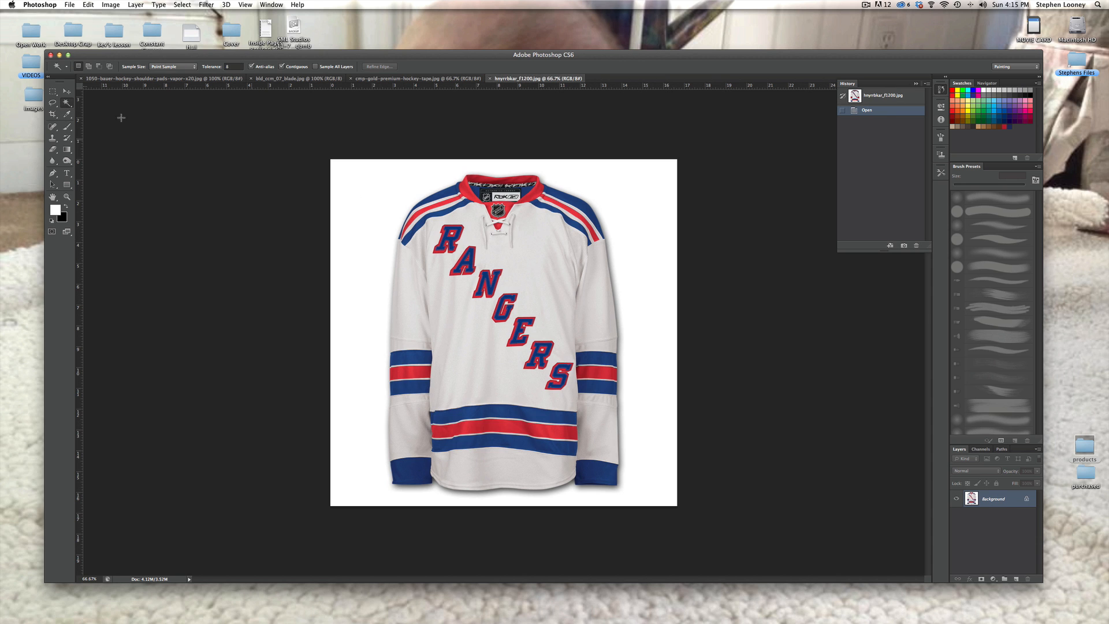
key(super+w)
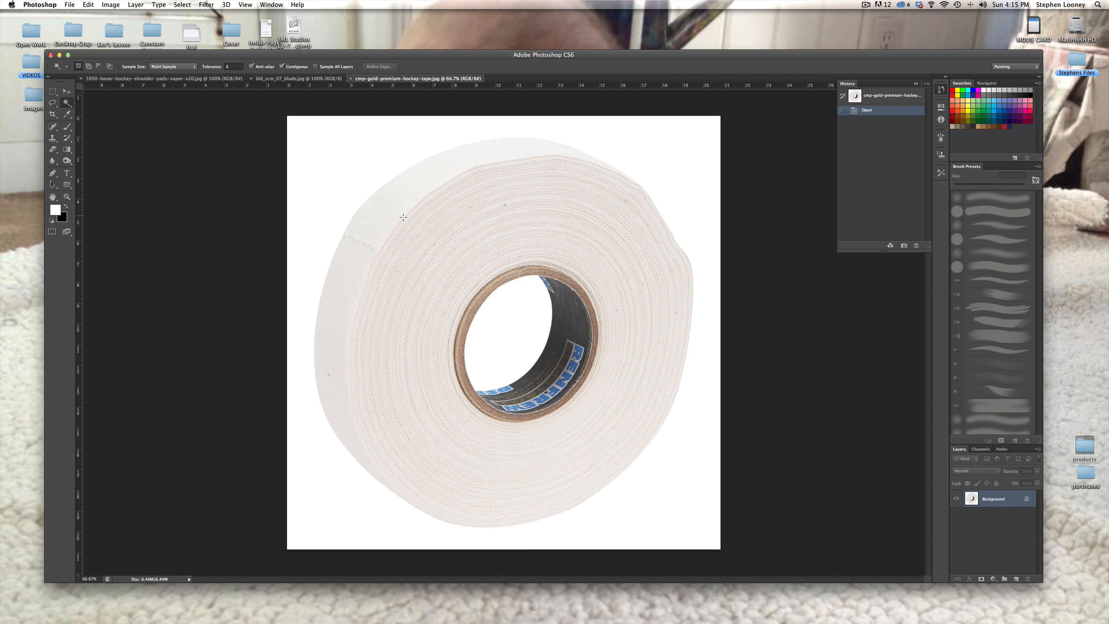
key(super+w)
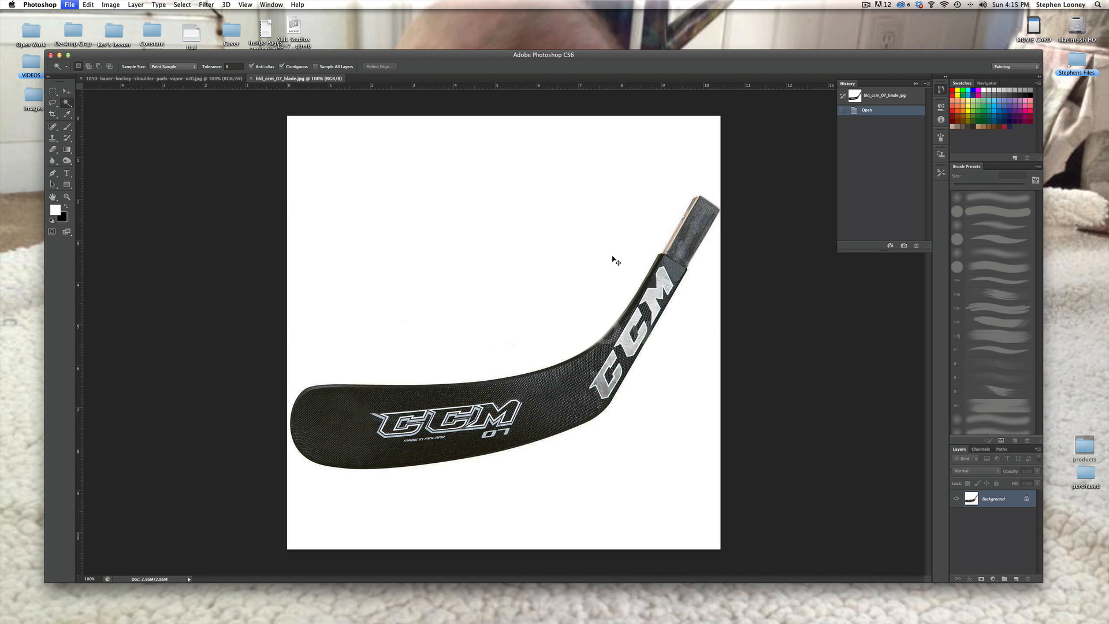
key(super+w)
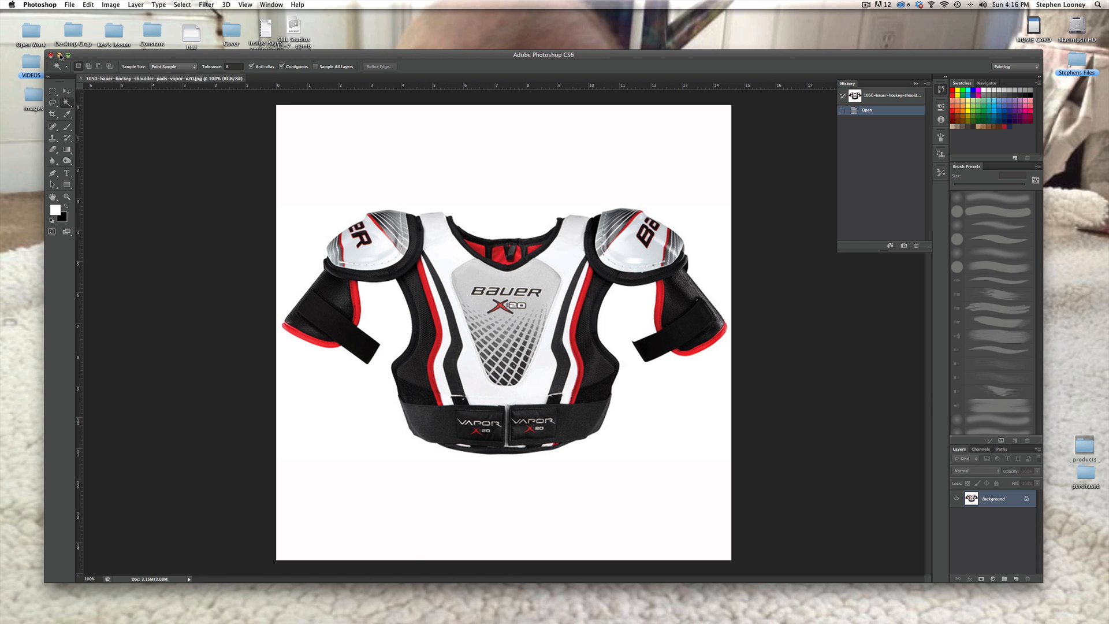
click(59, 55)
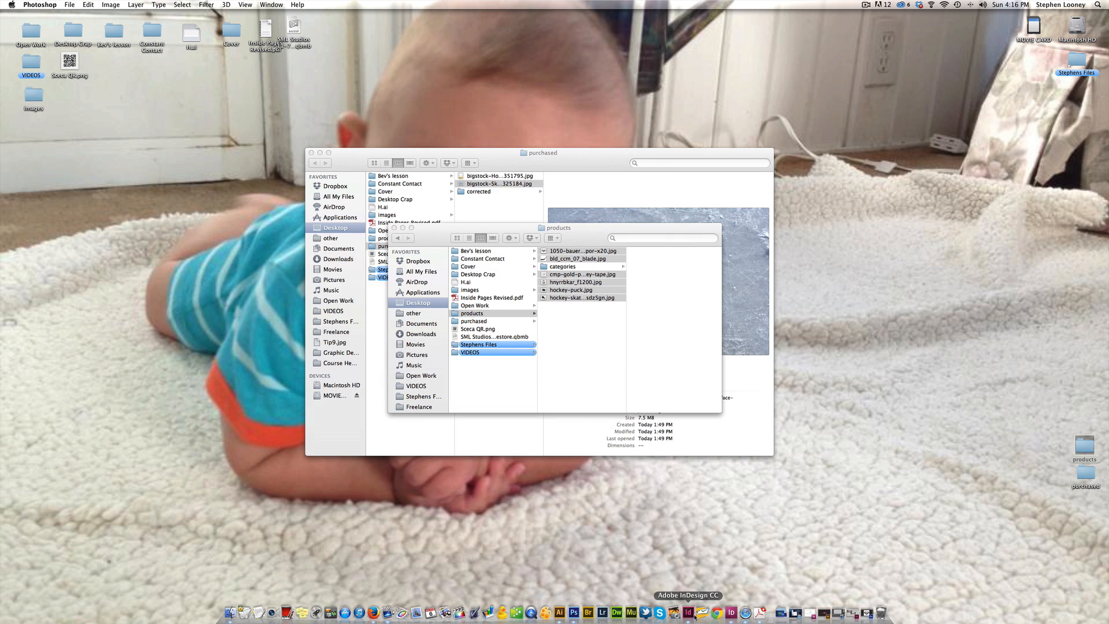
click(694, 617)
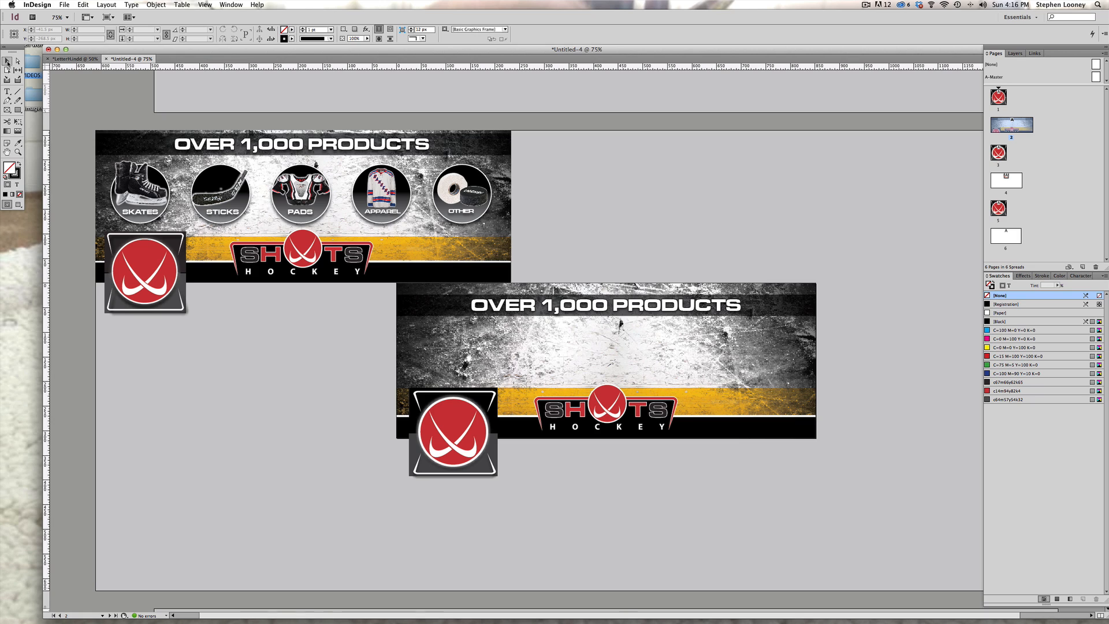
Check the size of the finished banner's OTHER circle and create a matching 121 px by 121 px ellipse near the unfinished banner
click(473, 173)
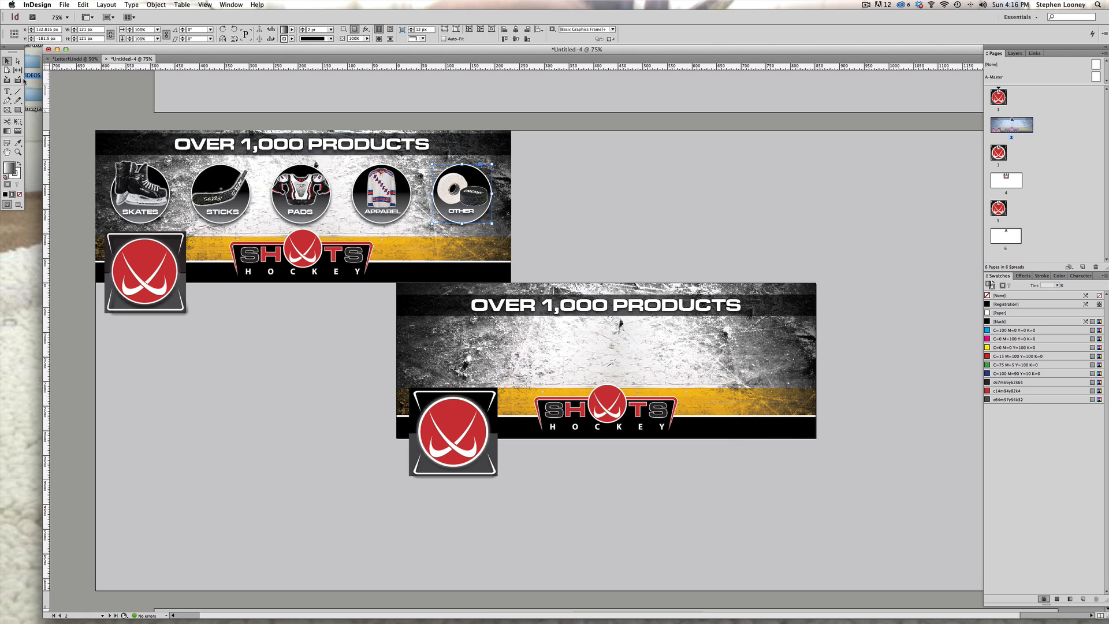
click(18, 110)
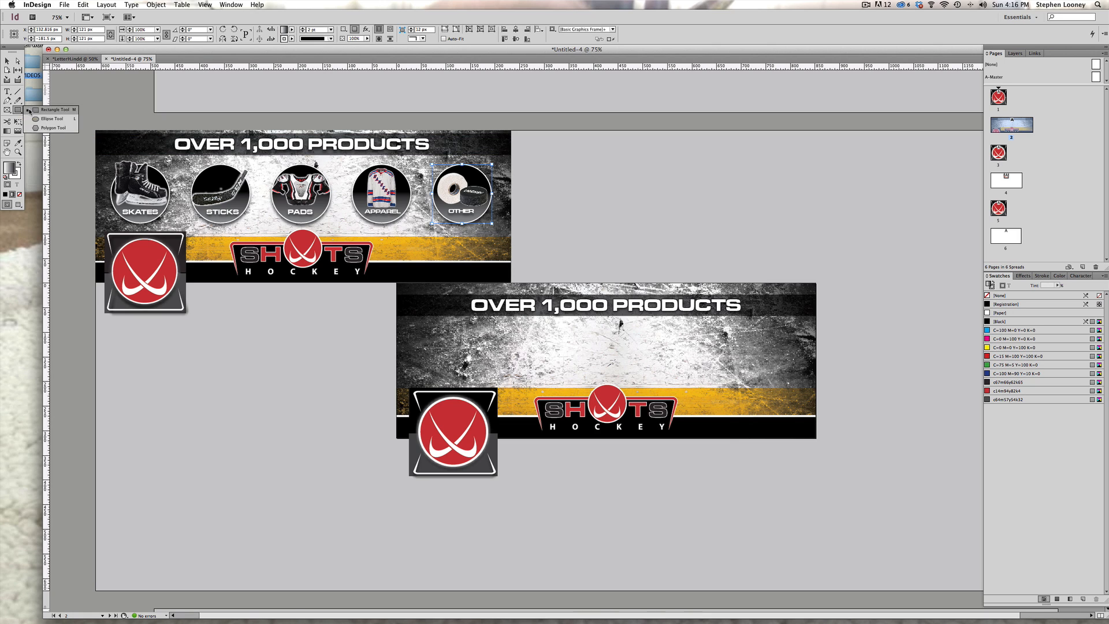
click(51, 119)
click(695, 242)
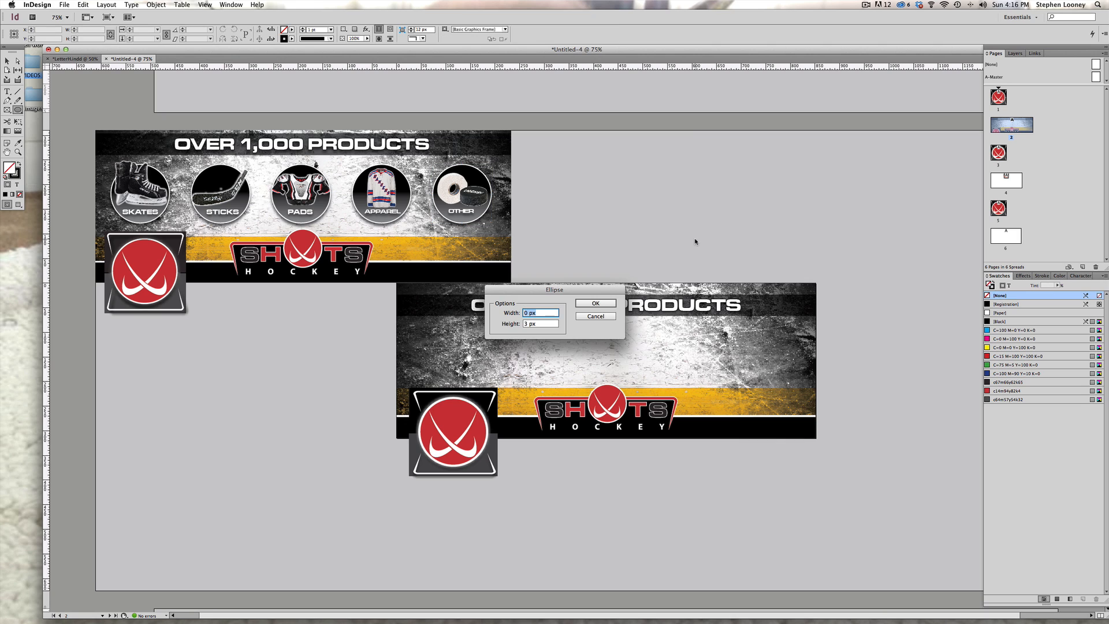
key(Tab)
text(1)
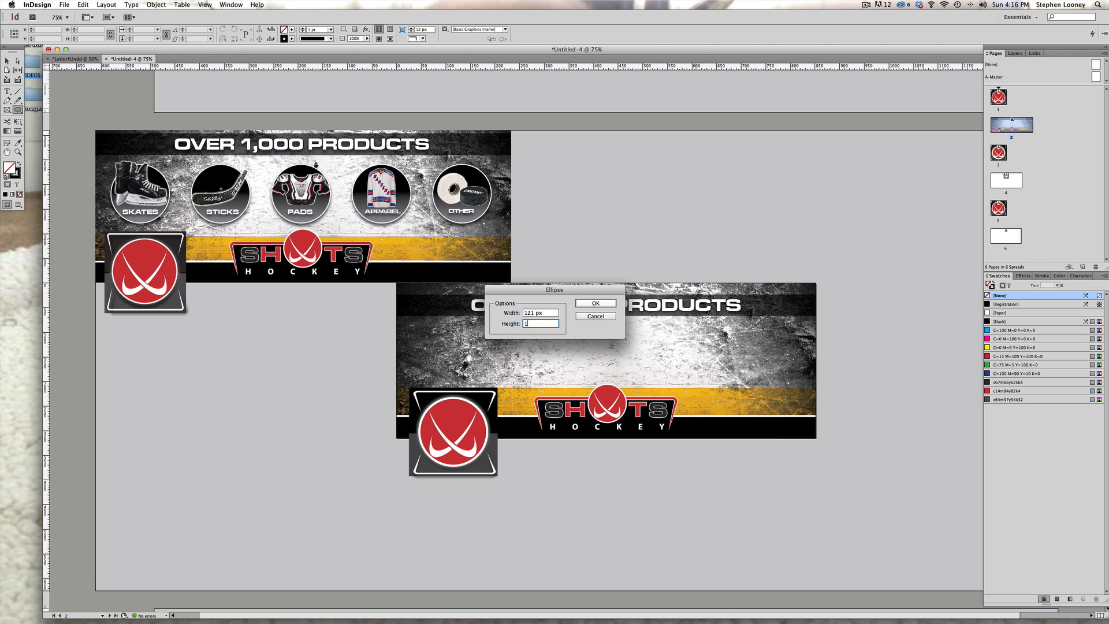
click(595, 303)
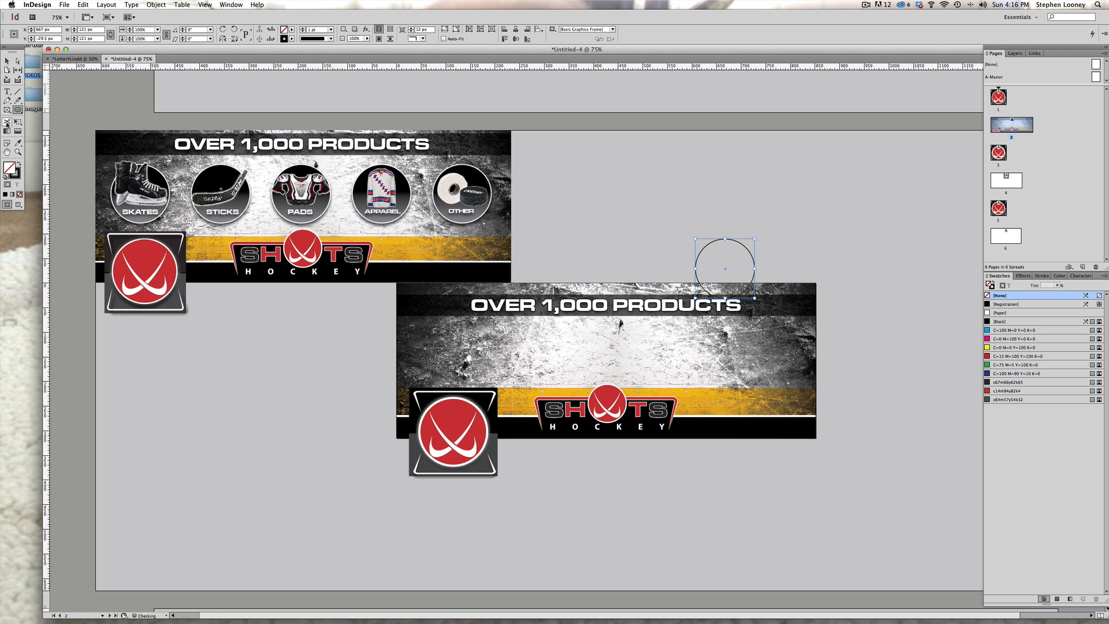
Give the new circle a black fill and a Paper-coloured stroke with a weight of 2 px
click(18, 164)
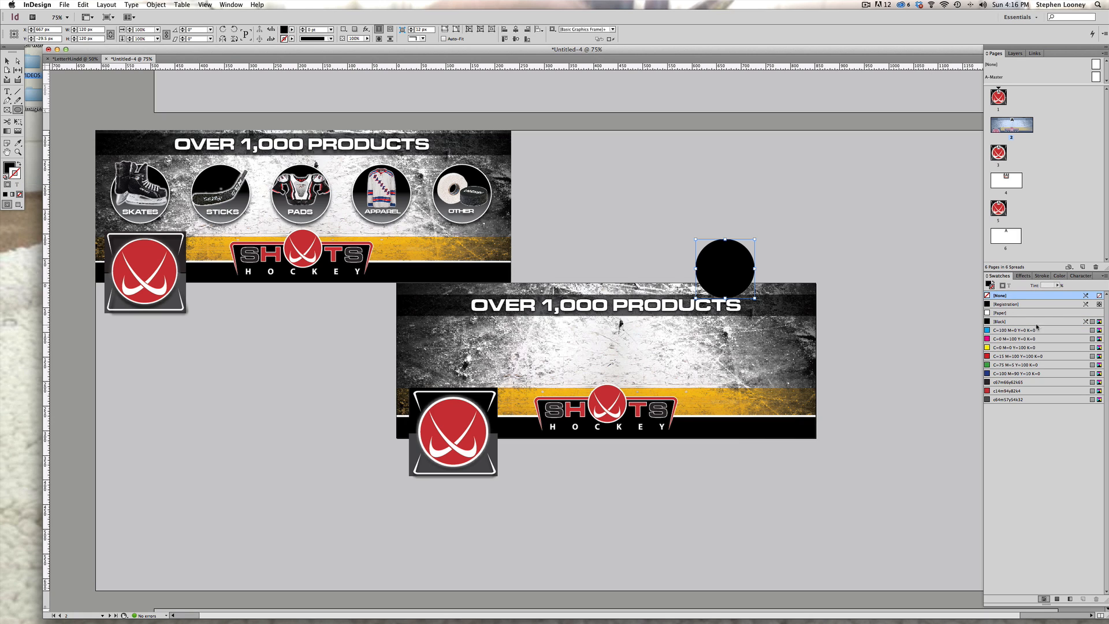
click(1015, 313)
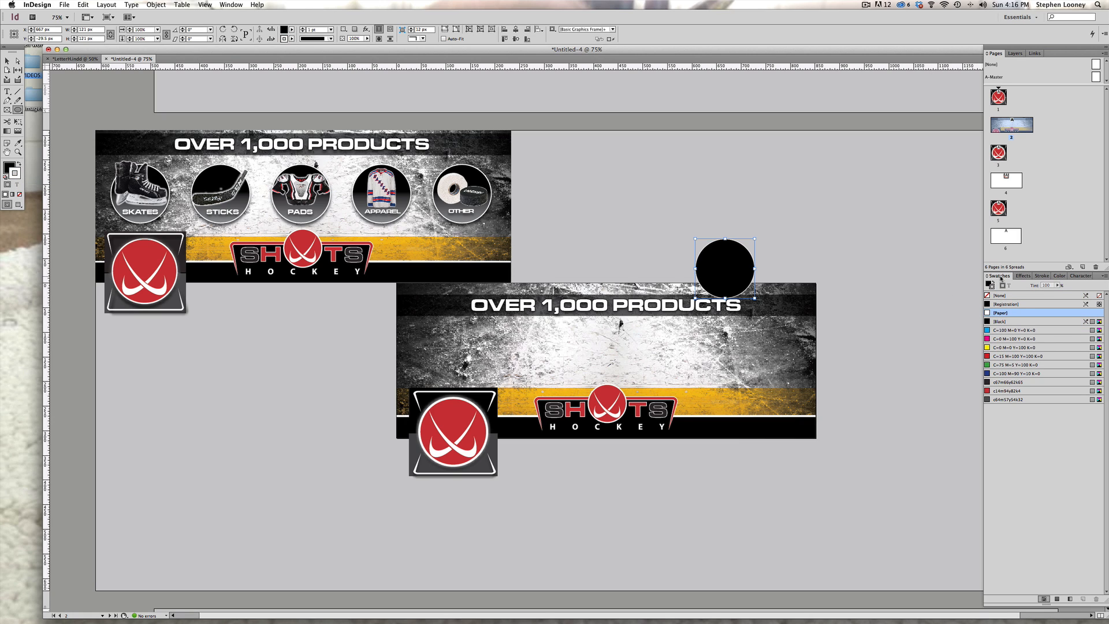
click(1040, 275)
click(1013, 285)
click(1012, 286)
click(7, 65)
key(super+z)
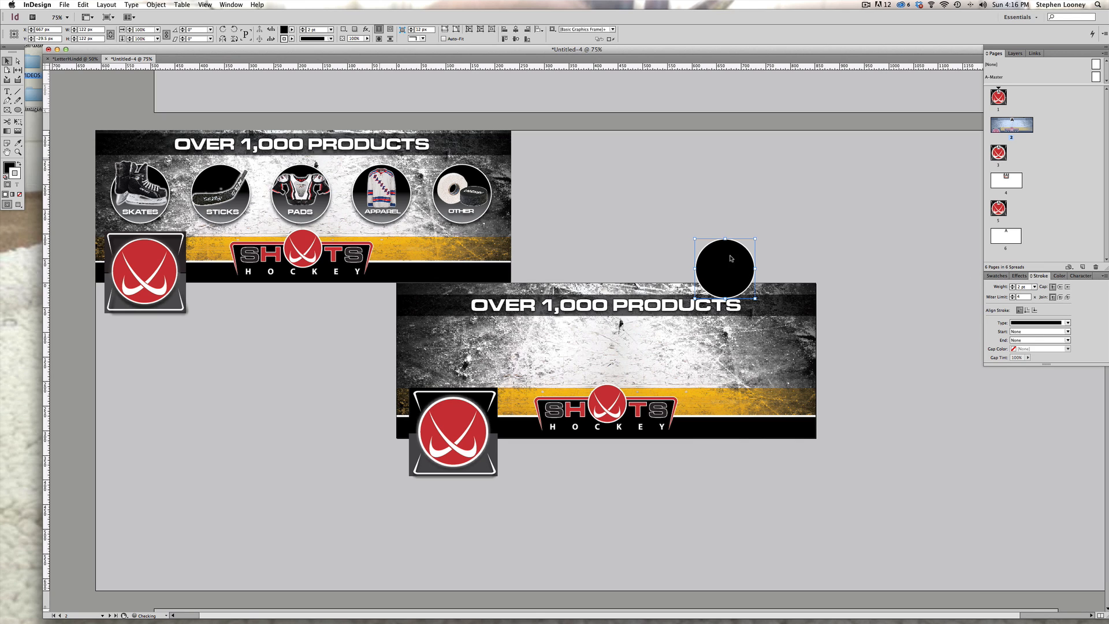
Place the circle and four copies in a row below the unfinished banner's header, and distribute all five evenly across by their centers
drag(721, 268, 763, 358)
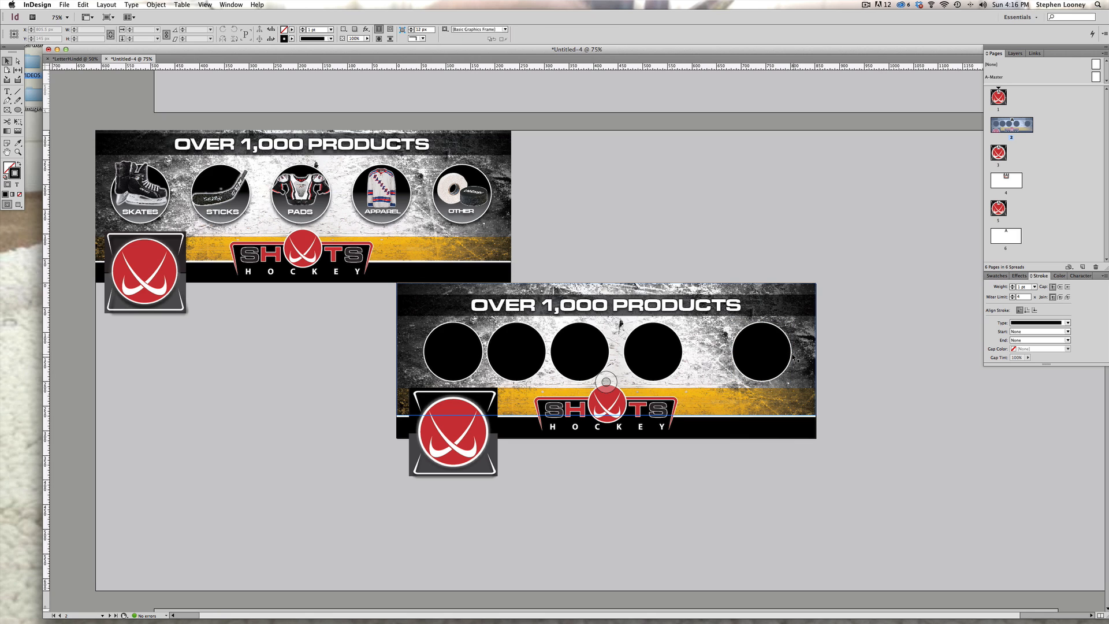
shift+click(674, 356)
shift+click(583, 357)
shift+click(530, 353)
shift+click(440, 348)
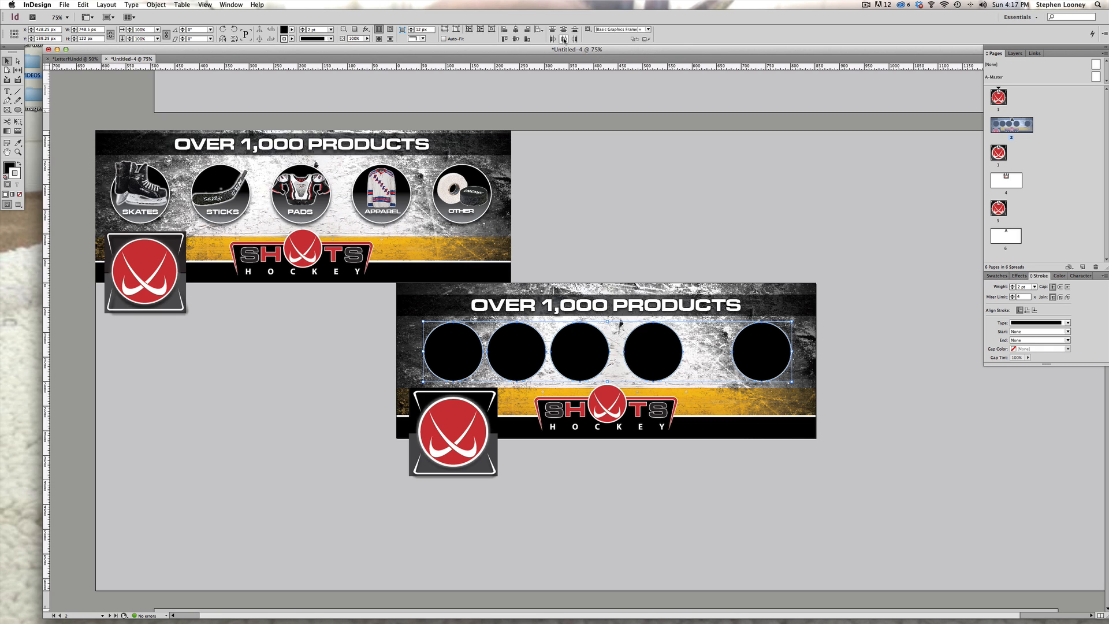
click(563, 39)
click(660, 204)
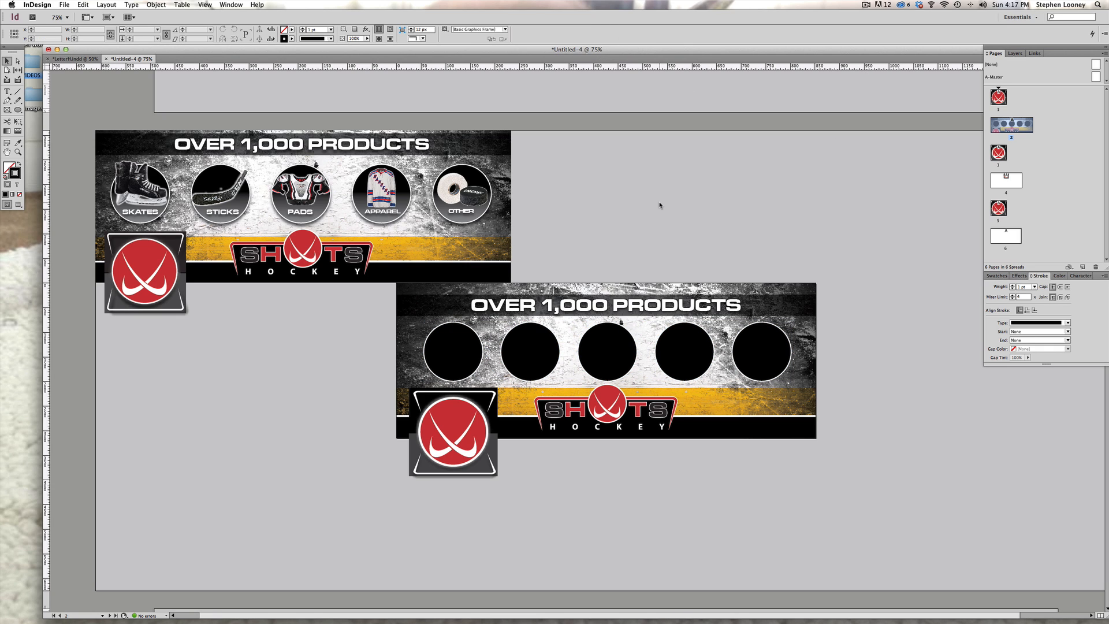
Fill the five black circles in the unfinished banner with a vertical white-to-black gradient
click(455, 352)
shift+click(539, 352)
shift+click(603, 355)
shift+click(692, 353)
shift+click(761, 352)
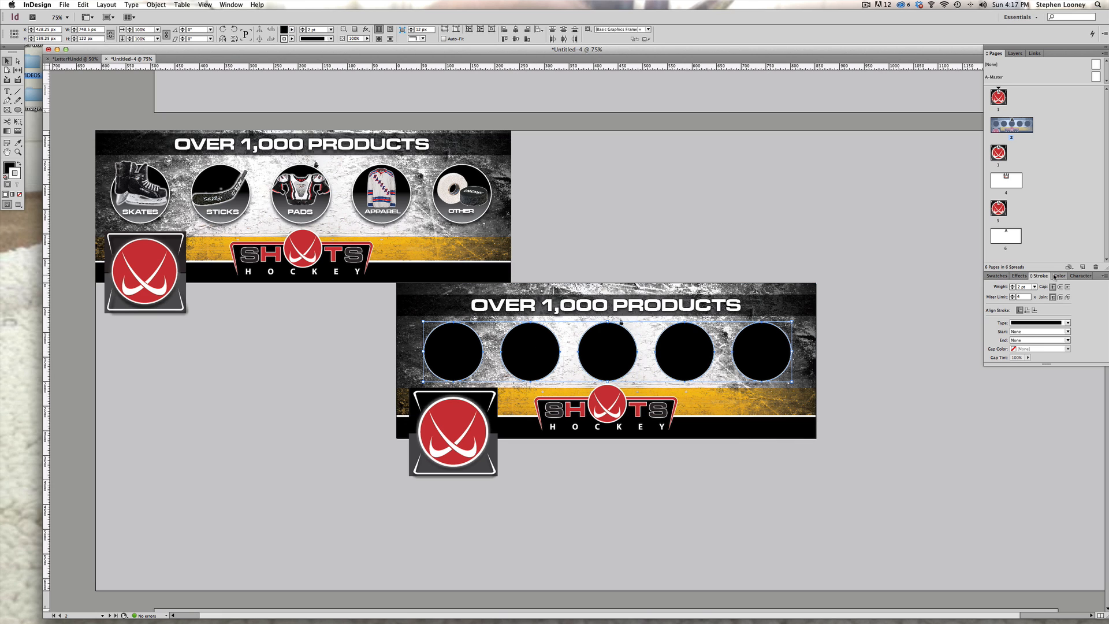
click(996, 275)
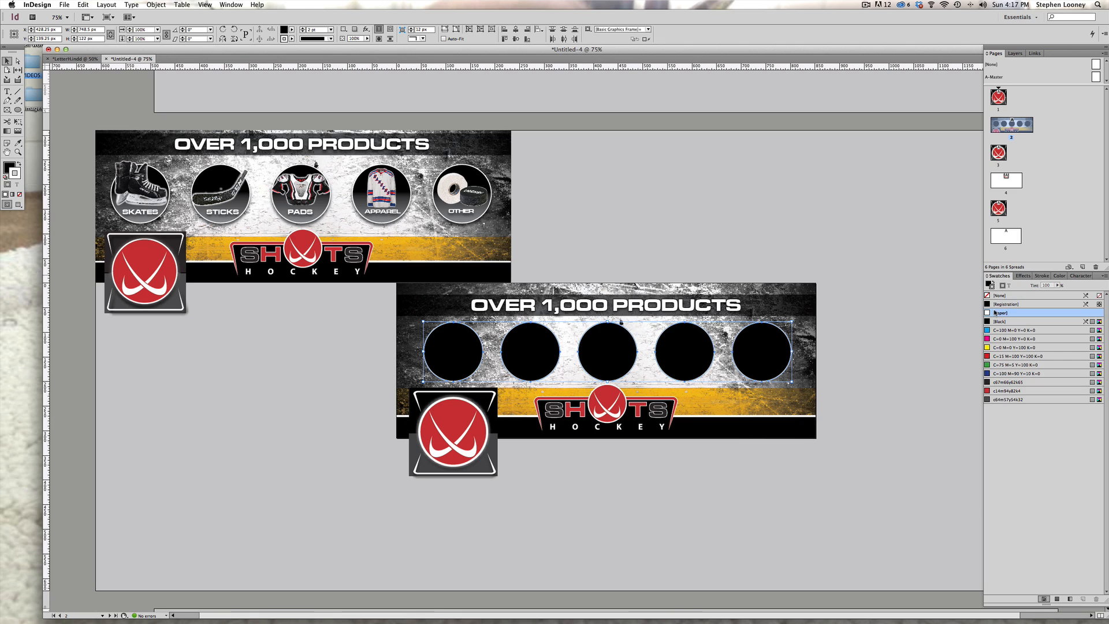
click(1070, 599)
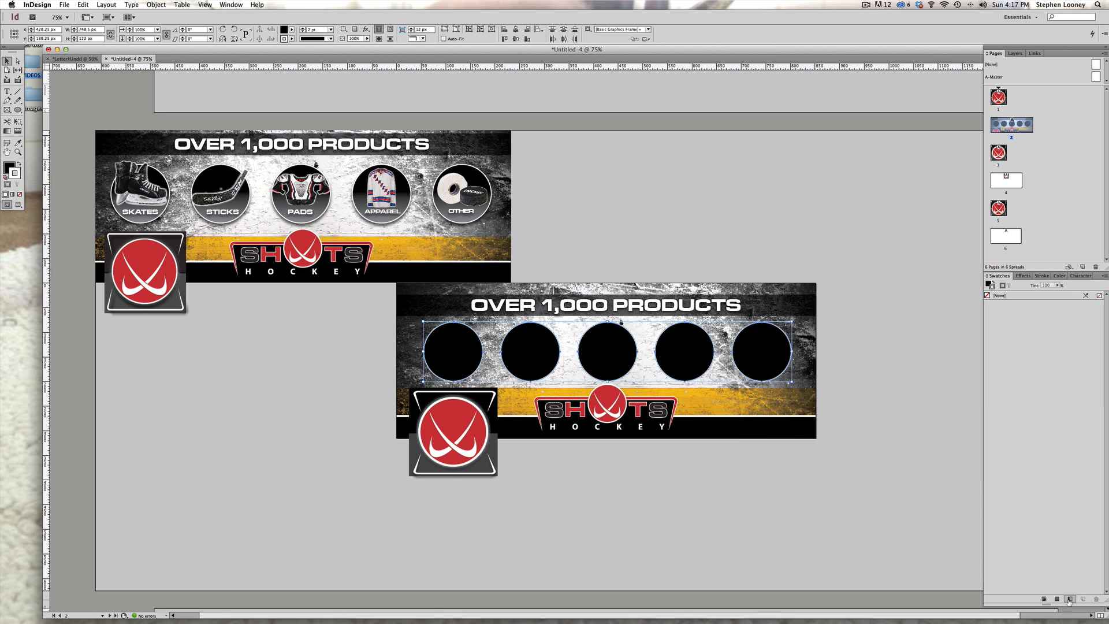
click(5, 132)
drag(530, 334, 529, 376)
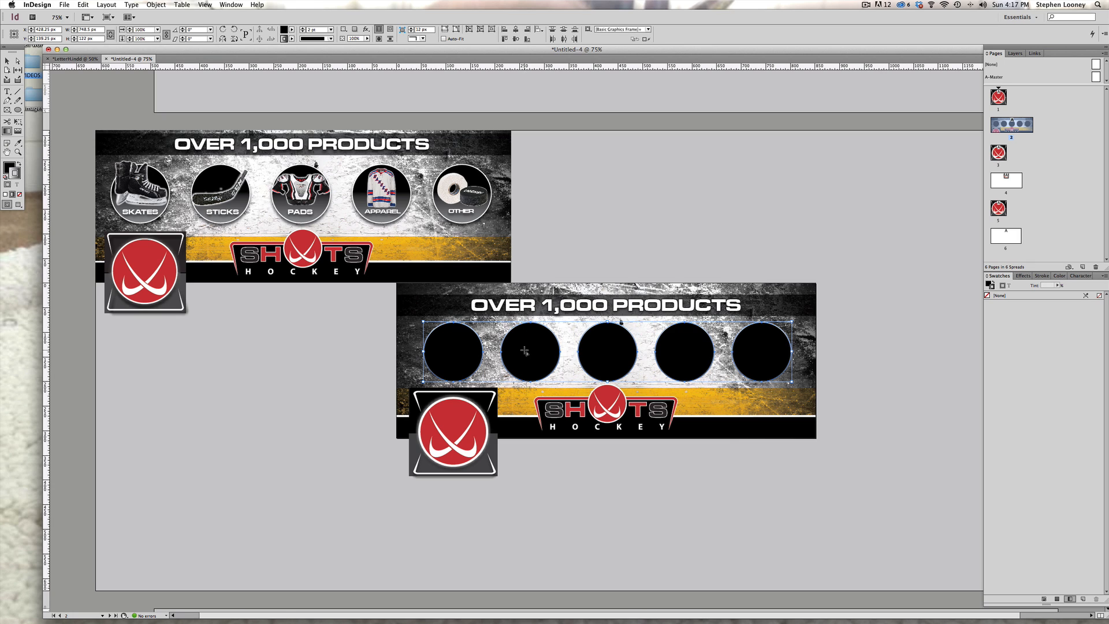
key(super+z)
key(x)
drag(530, 335, 526, 359)
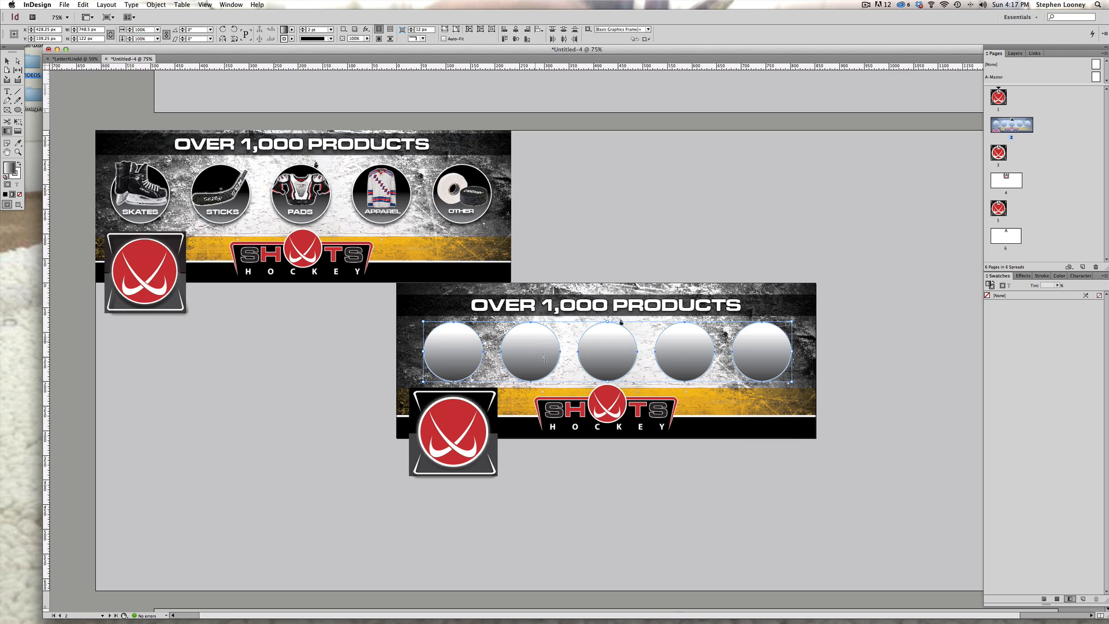
Redirect the circles' gradient so it runs from black in the upper part to dark grey at the bottom edge
drag(534, 297, 528, 378)
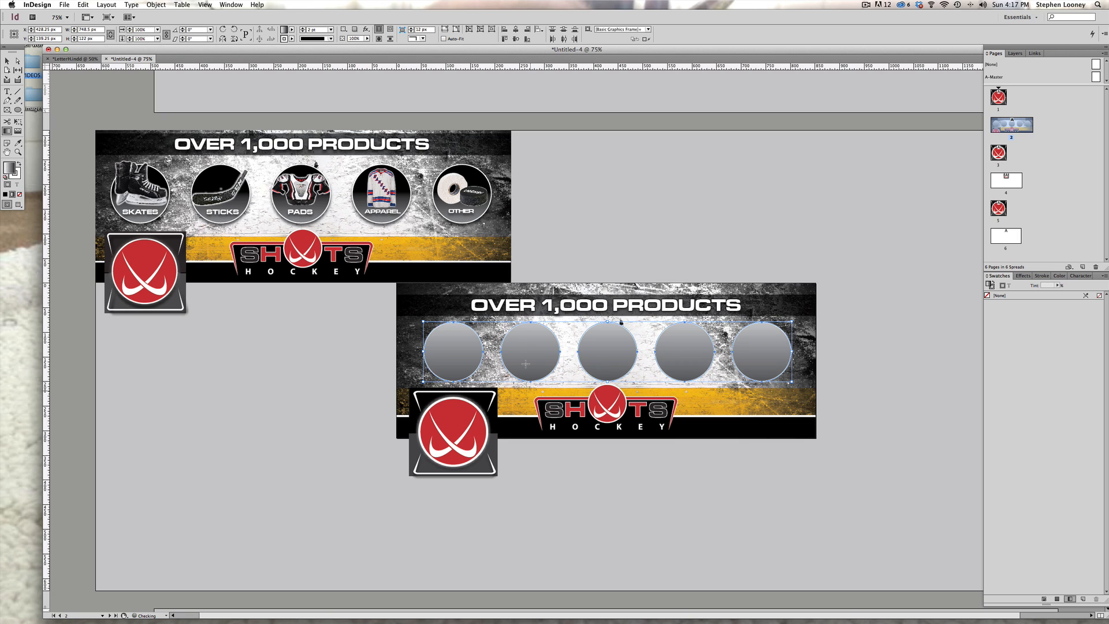
drag(519, 417, 524, 334)
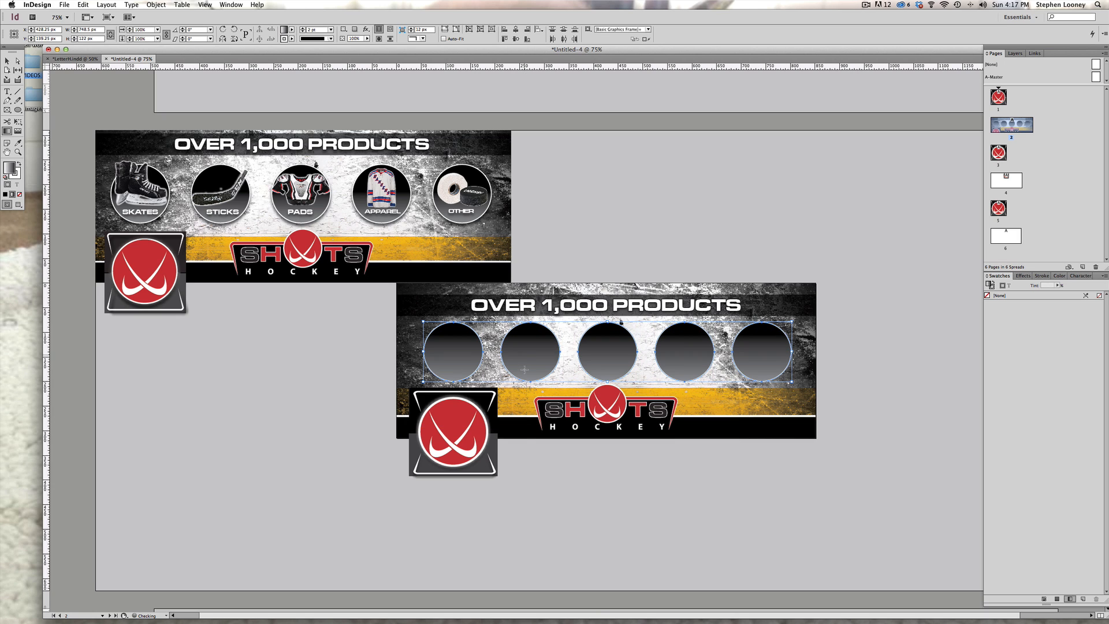
drag(526, 442, 524, 352)
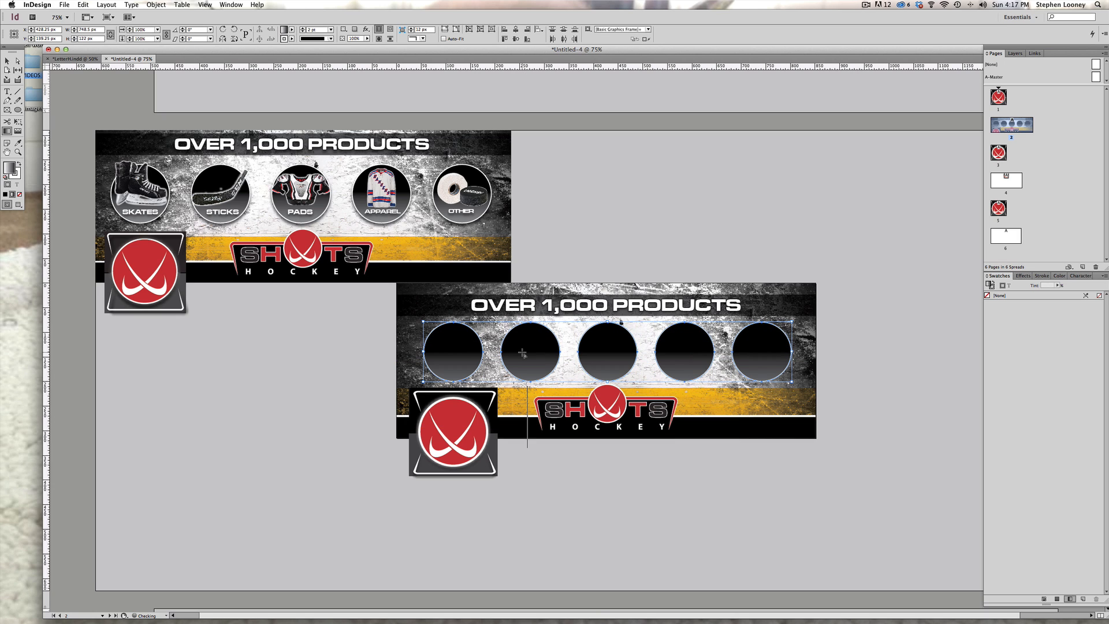
click(8, 63)
click(732, 259)
drag(640, 252, 652, 257)
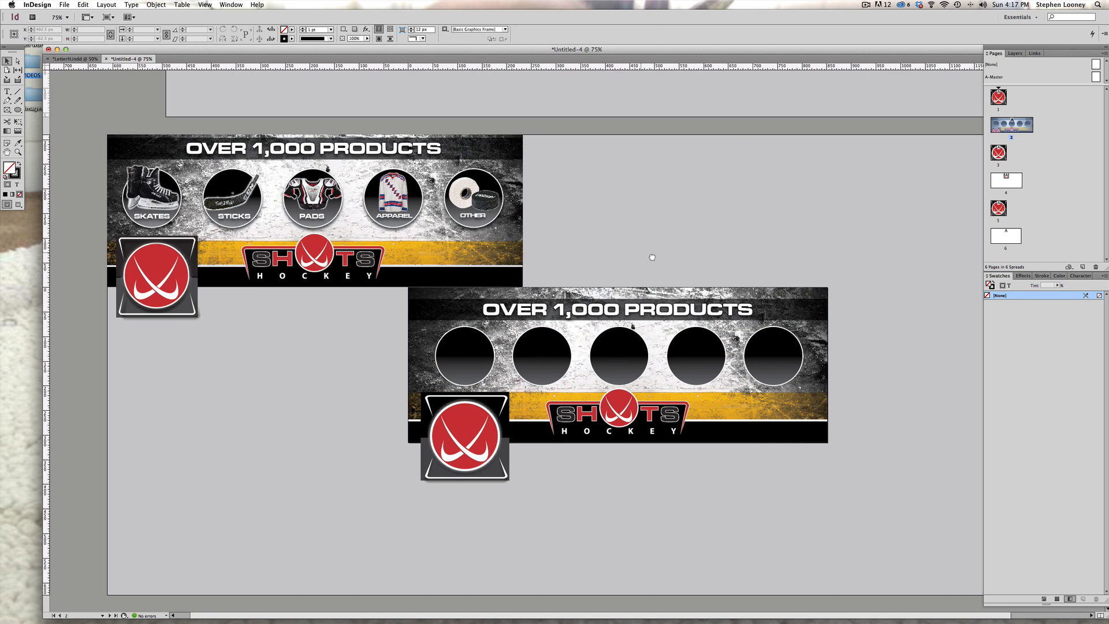
Apply a Drop Shadow effect to all five gradient circles in the unfinished banner
click(464, 352)
shift+click(534, 353)
shift+click(621, 356)
shift+click(695, 355)
shift+click(772, 355)
click(175, 5)
mouse_move(156, 4)
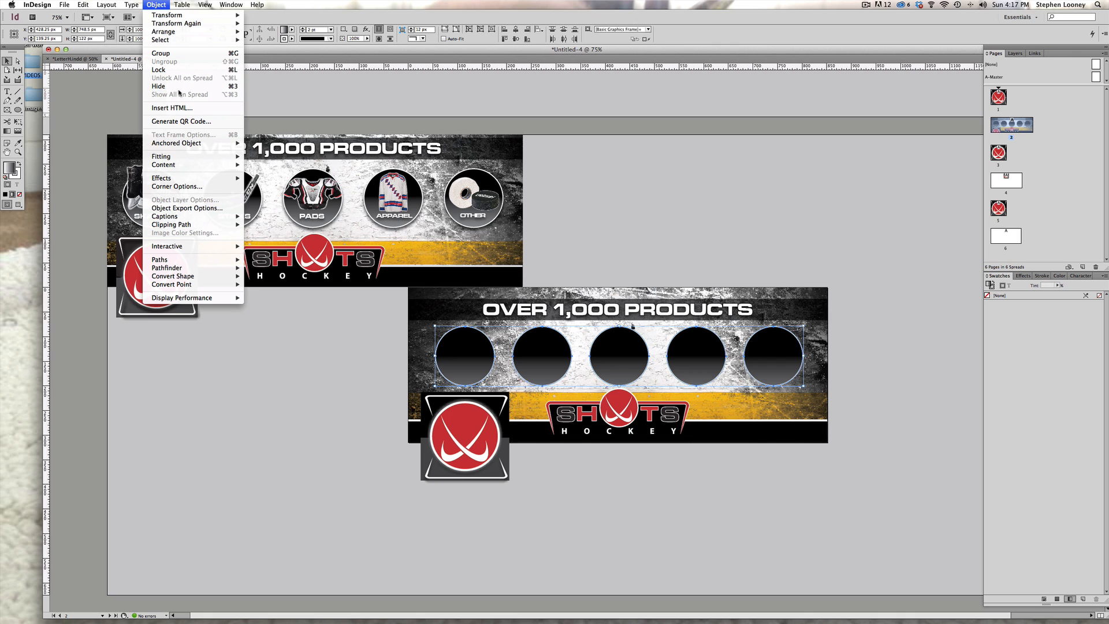
mouse_move(182, 179)
click(288, 192)
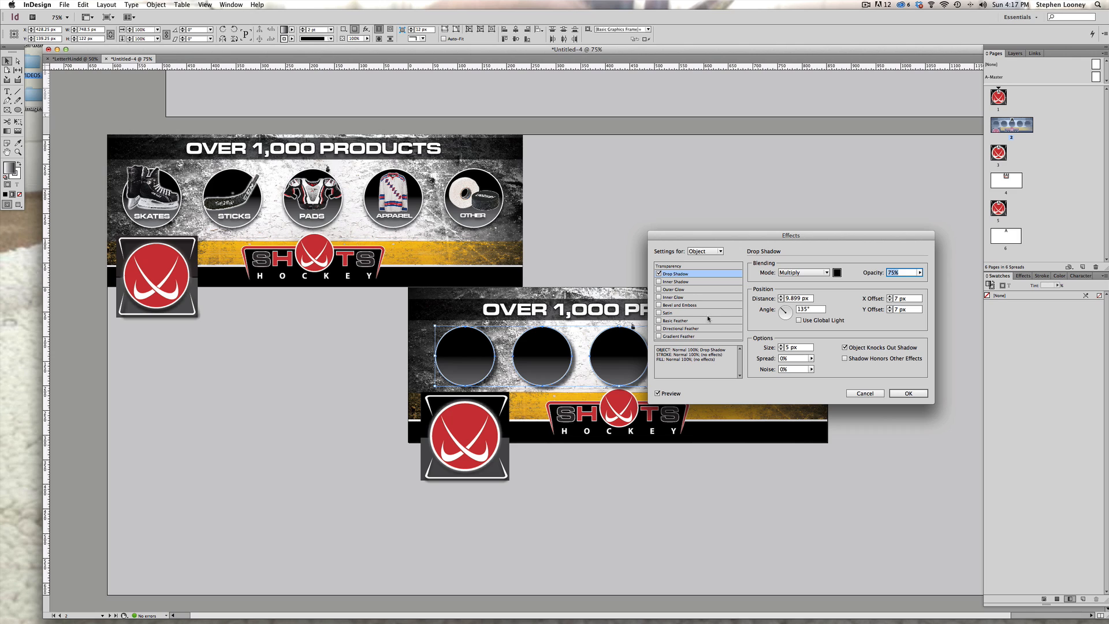
Set the circles' drop shadow to an angle of 90° and a distance of 4 px
click(809, 311)
click(781, 300)
click(781, 300)
click(781, 301)
click(781, 300)
click(781, 301)
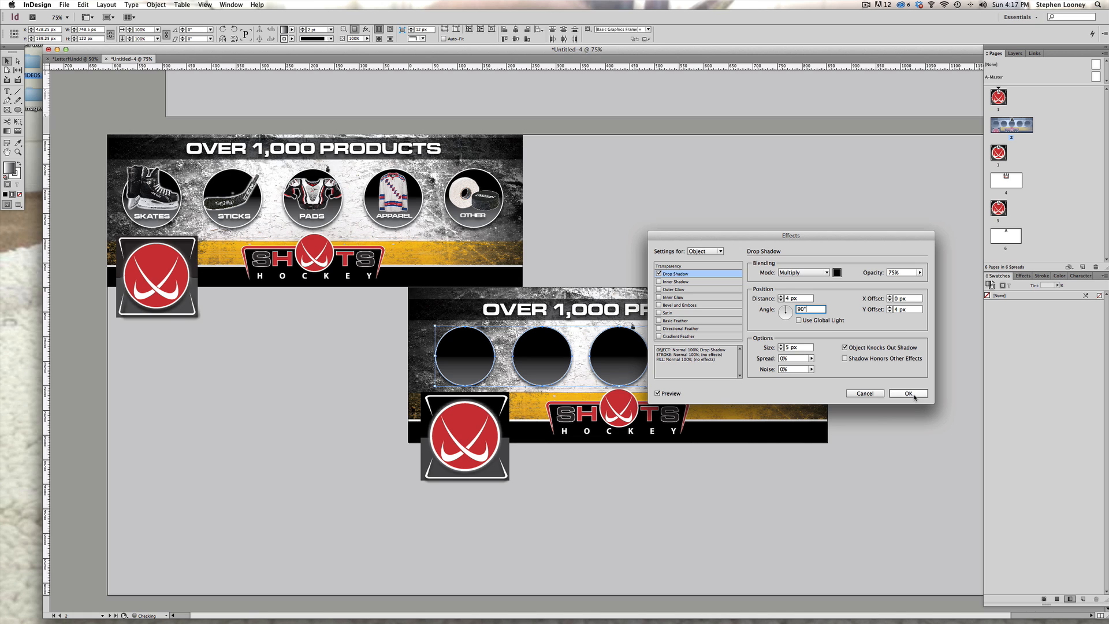
click(908, 393)
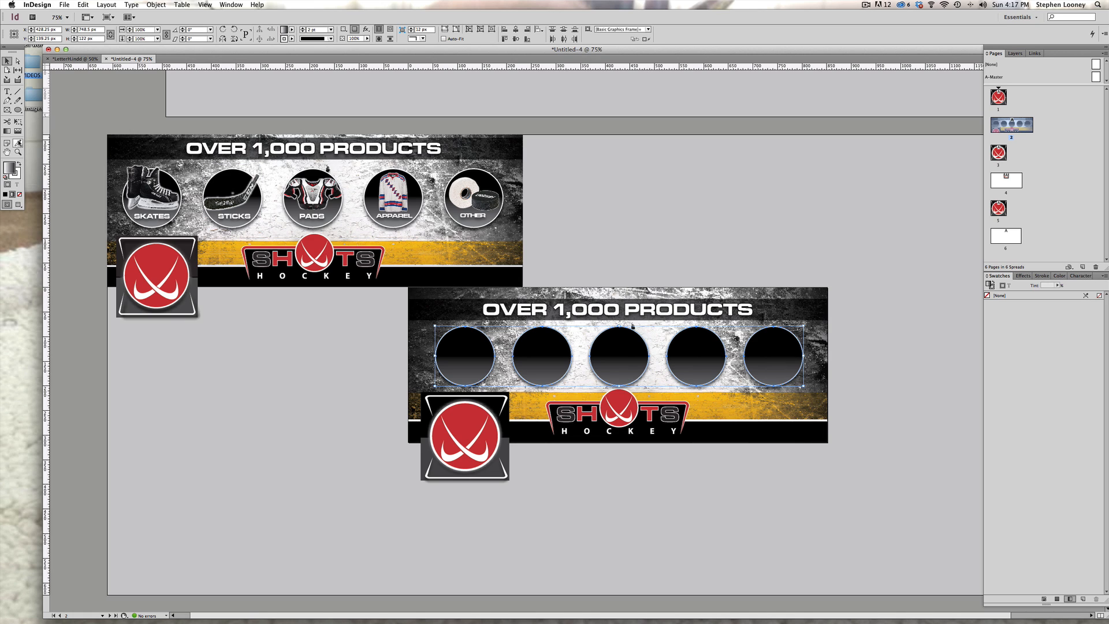
Nudge all five circles slightly upward together between the header and the yellow stripe
click(619, 211)
click(541, 332)
click(474, 346)
shift+click(540, 353)
shift+click(617, 357)
shift+click(686, 357)
shift+click(768, 362)
key(Up)
key(Up)
key(Up)
click(657, 226)
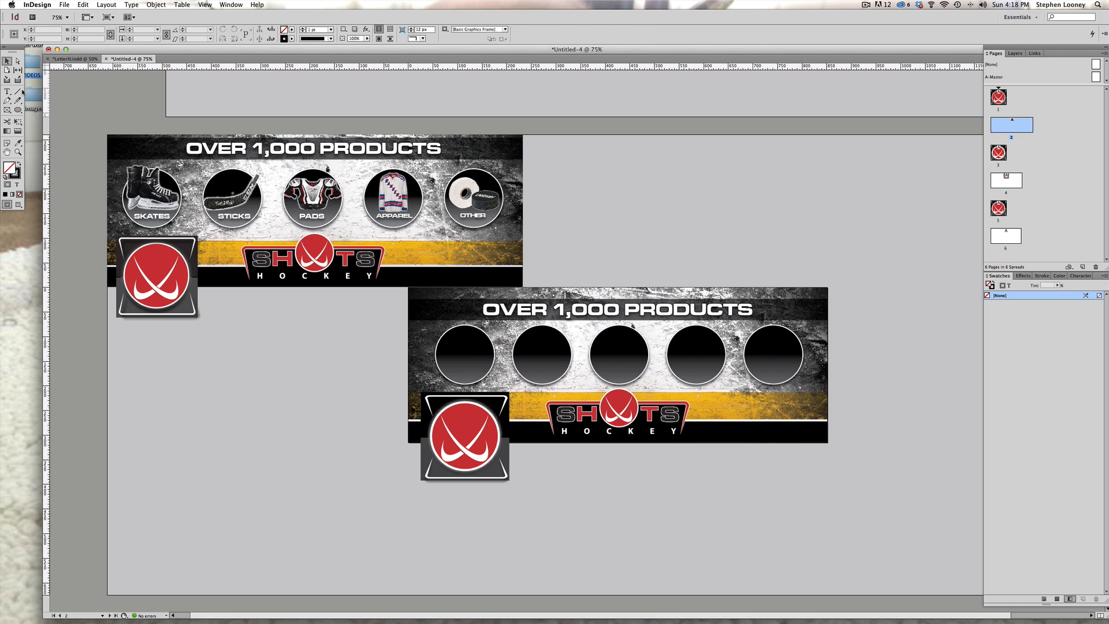
Add a text frame across the lower part of the first circle with the centred label SKATES
key(t)
drag(430, 368, 500, 383)
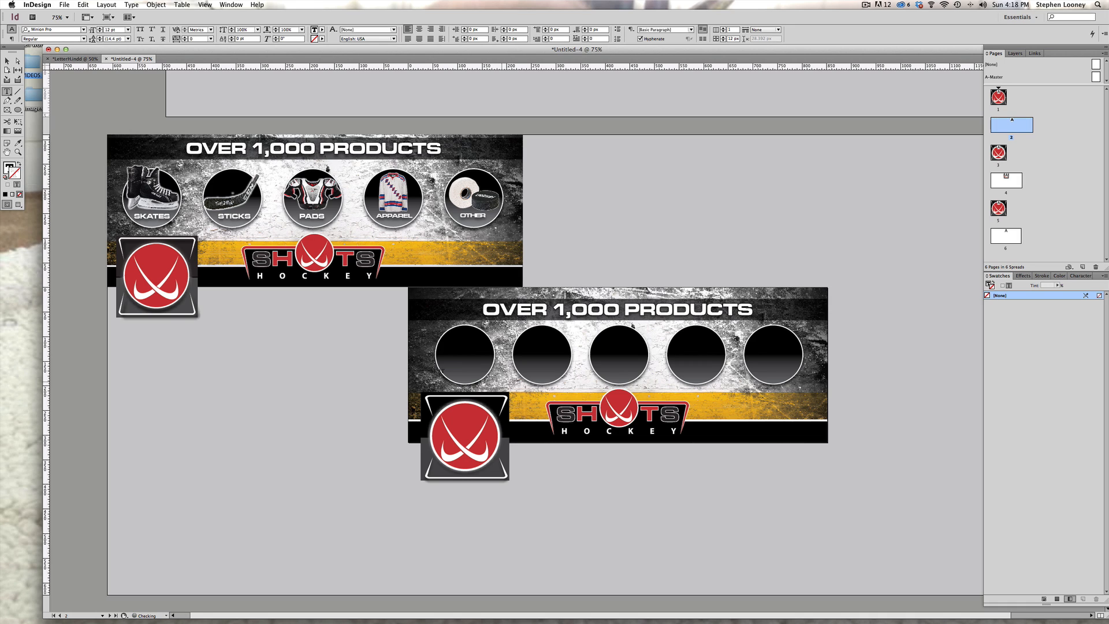
key(Escape)
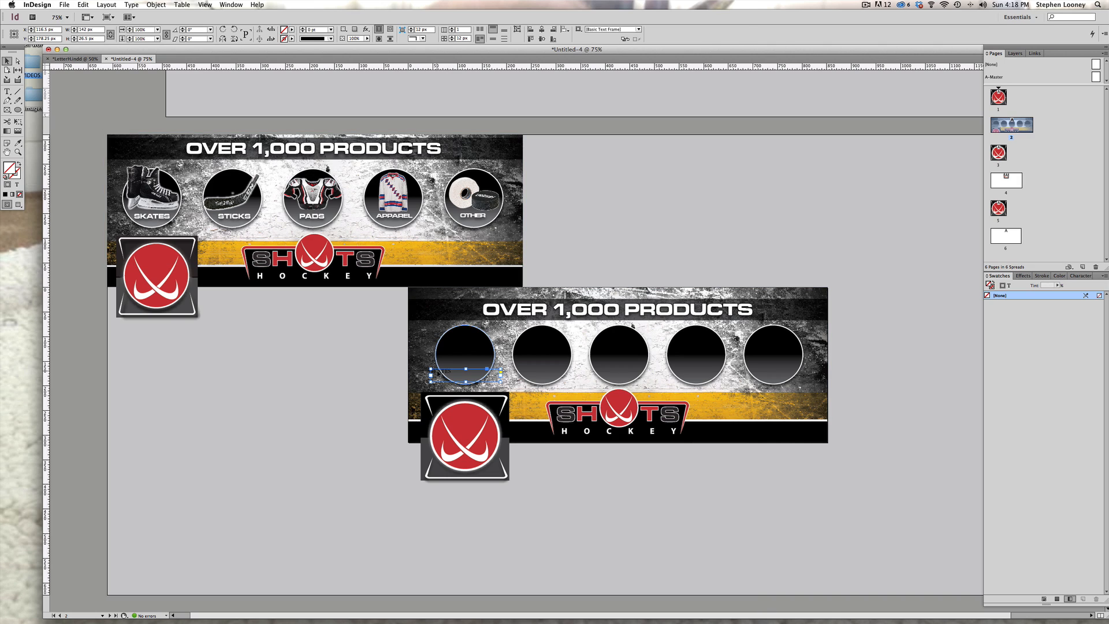
key(t)
key(super+a)
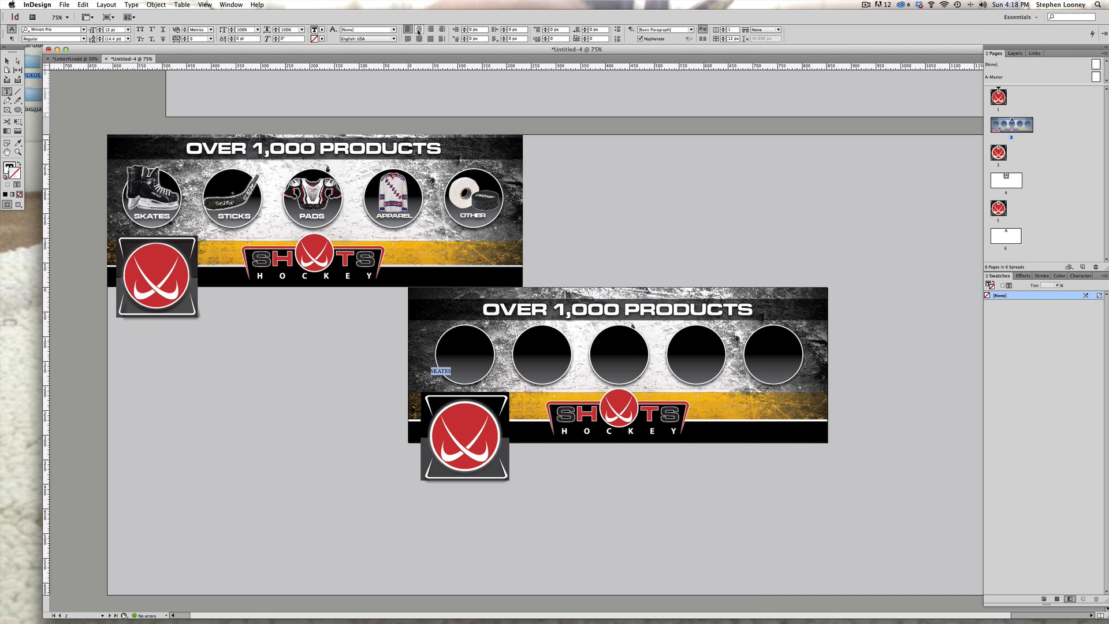
key(super+shift+c)
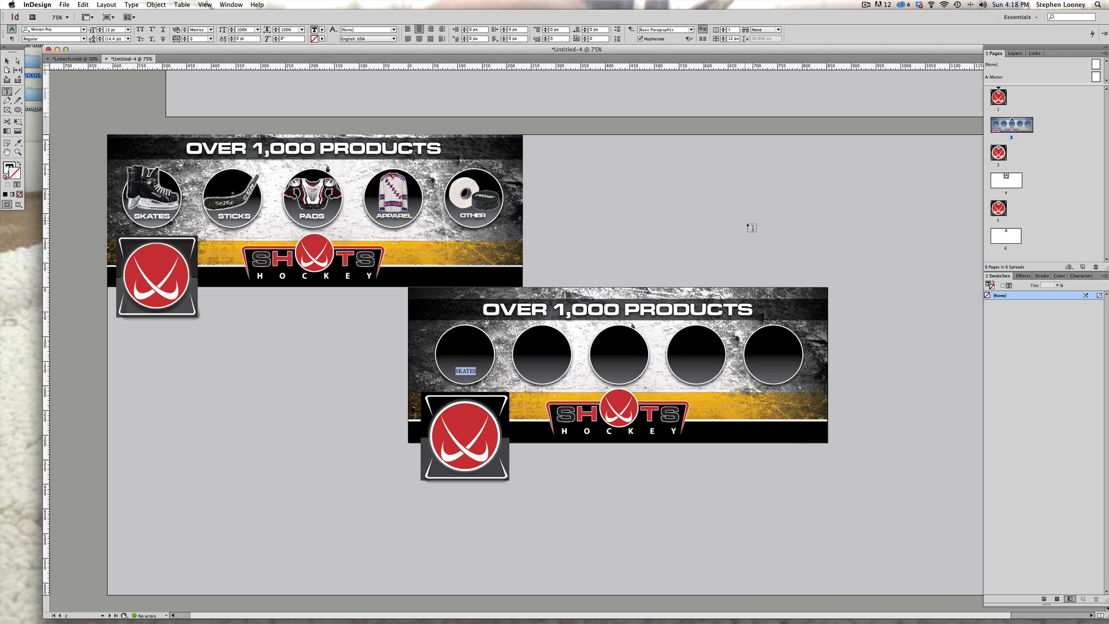
Colour the SKATES label Paper and increase its size to 18 pt
click(6, 169)
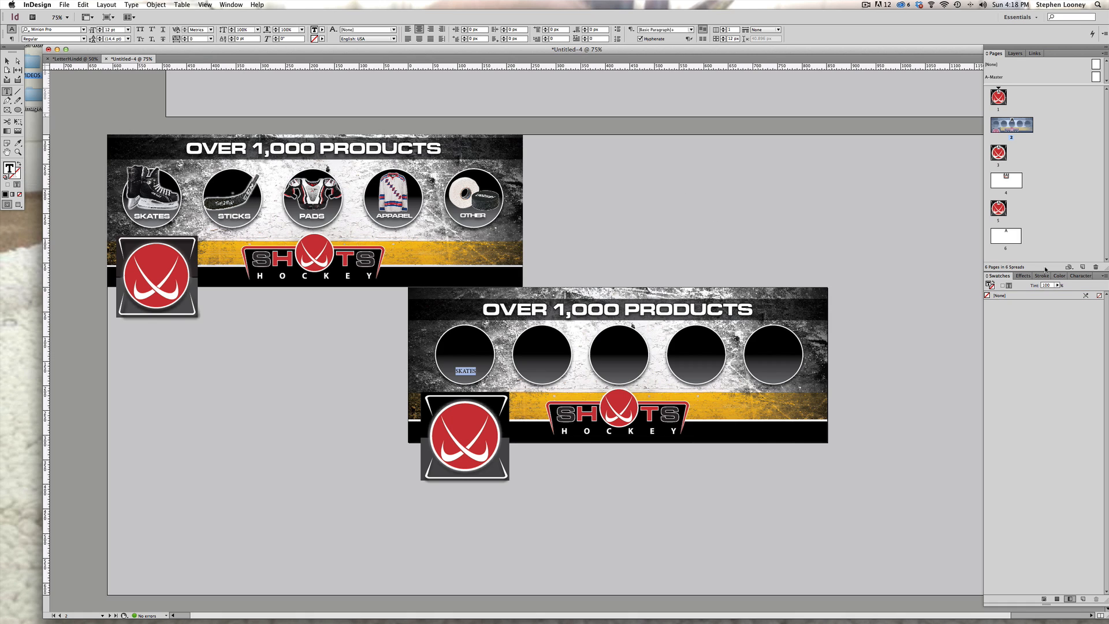
click(1043, 598)
click(994, 313)
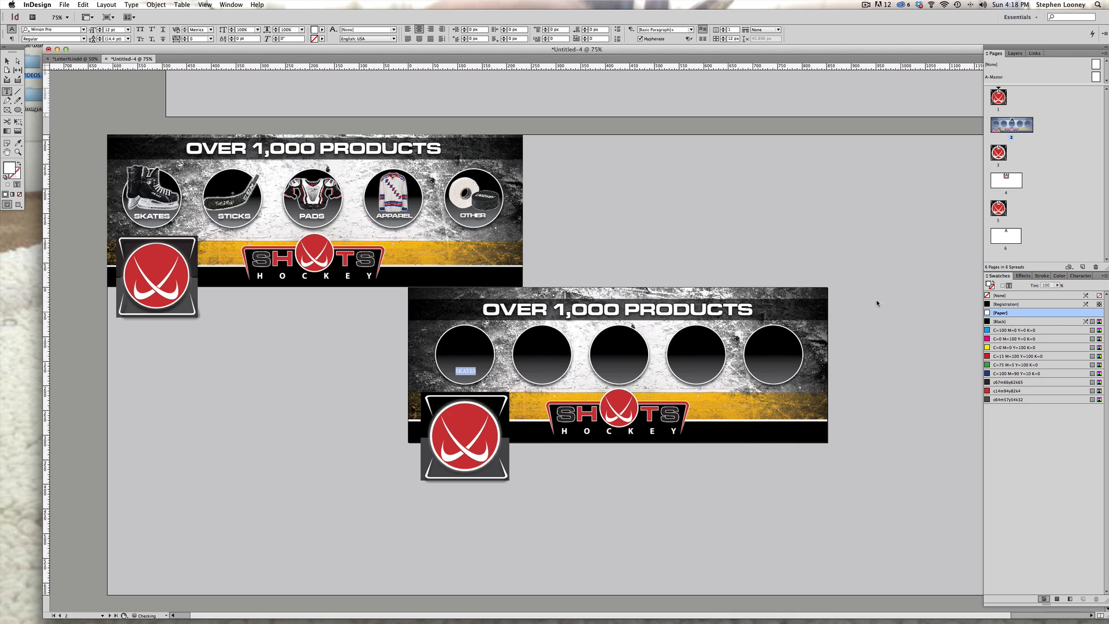
click(98, 28)
click(99, 28)
click(99, 28)
click(98, 28)
click(99, 27)
click(99, 28)
Set the SKATES label's font to Microgramma Becker Bold Extd
click(68, 31)
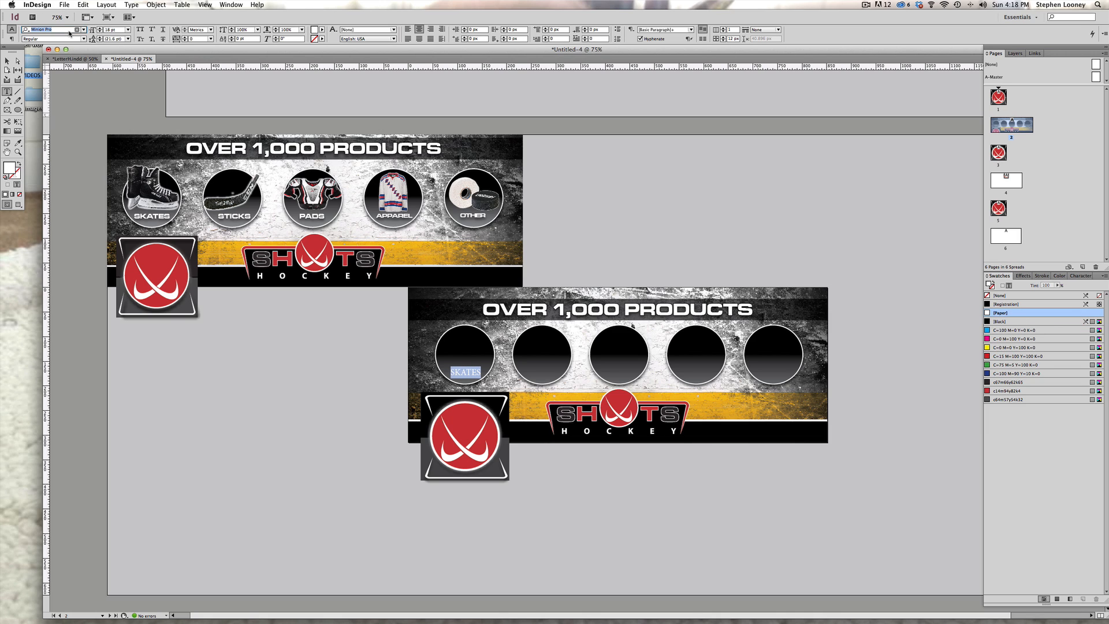
text(Mic)
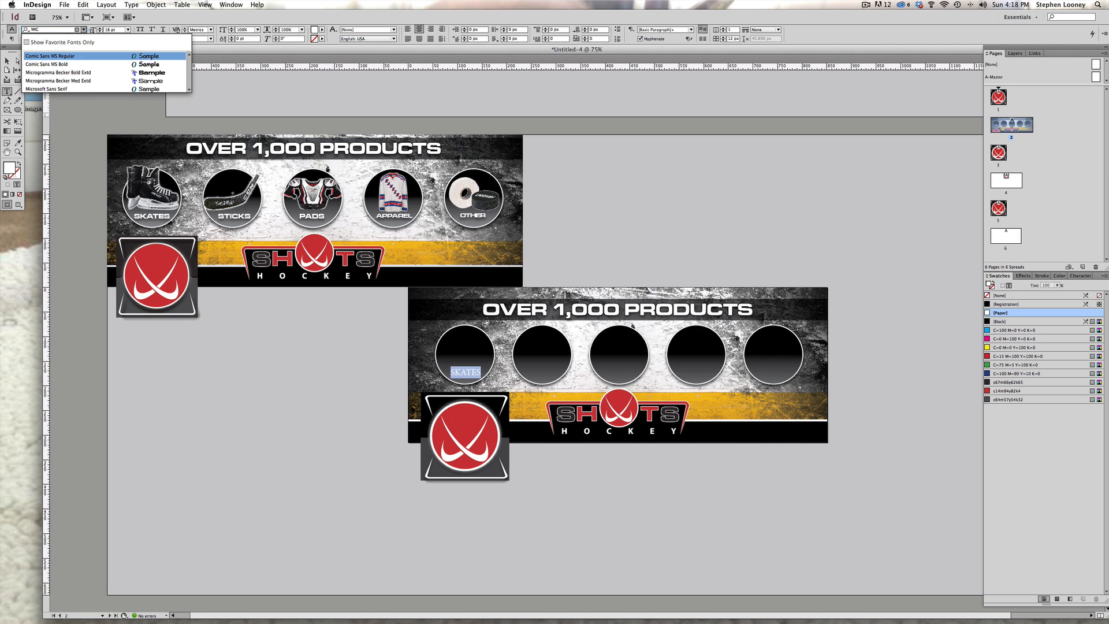
key(BackSpace)
key(BackSpace)
key(BackSpace)
text(micro)
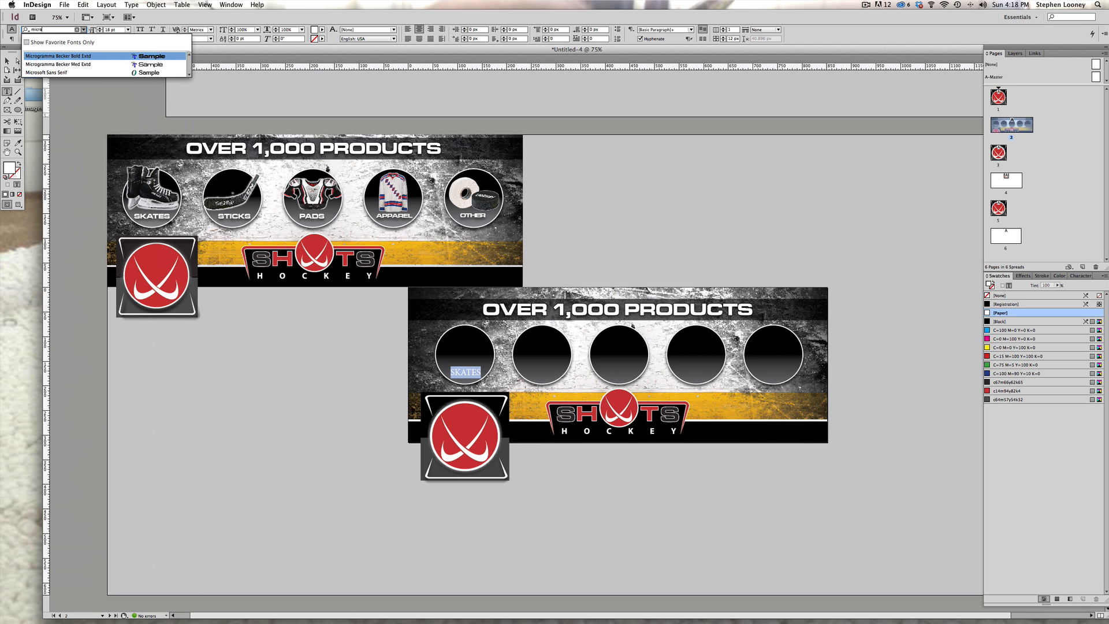
key(Return)
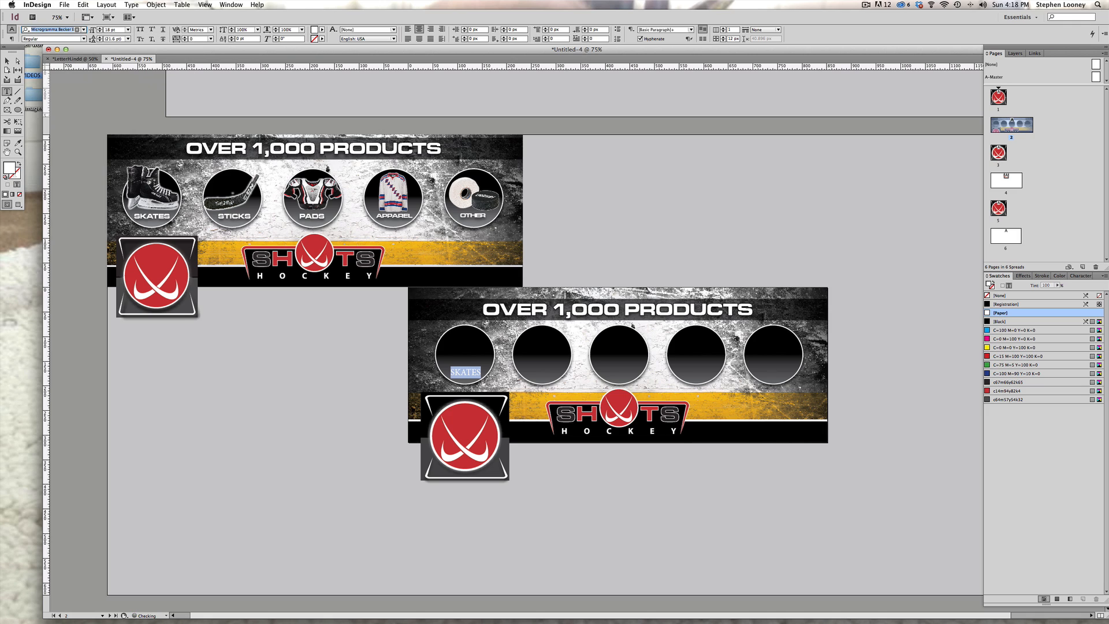
Reduce the SKATES label to 13 pt and nudge its frame slightly up and to the left within the first circle
click(100, 32)
click(100, 32)
click(100, 31)
click(100, 31)
click(100, 31)
click(7, 60)
click(621, 190)
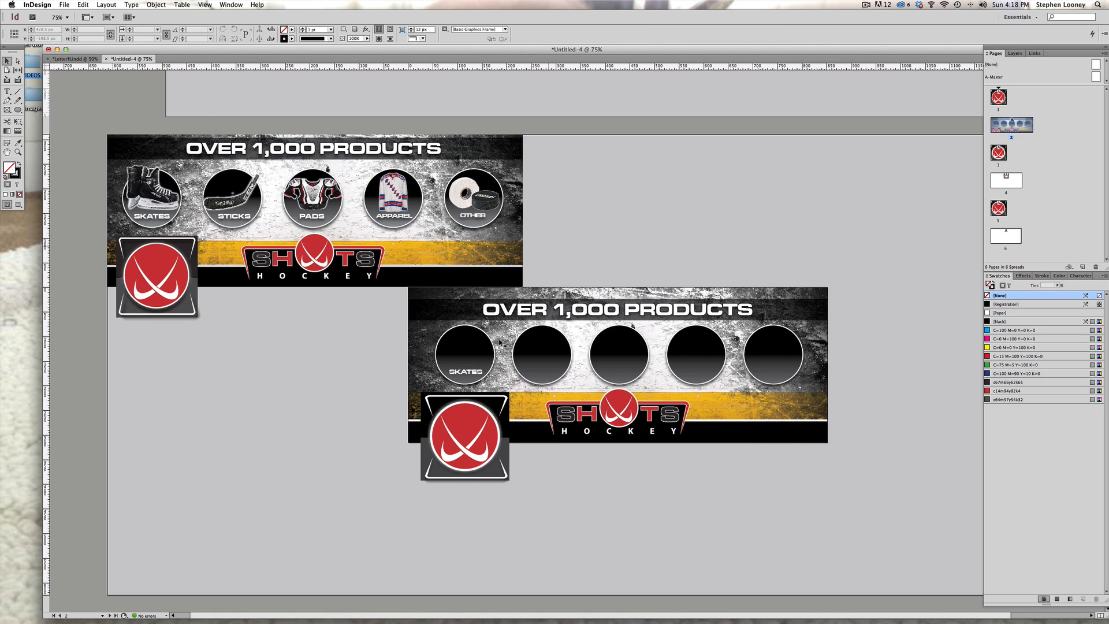
click(471, 374)
key(Up)
key(Up)
key(Left)
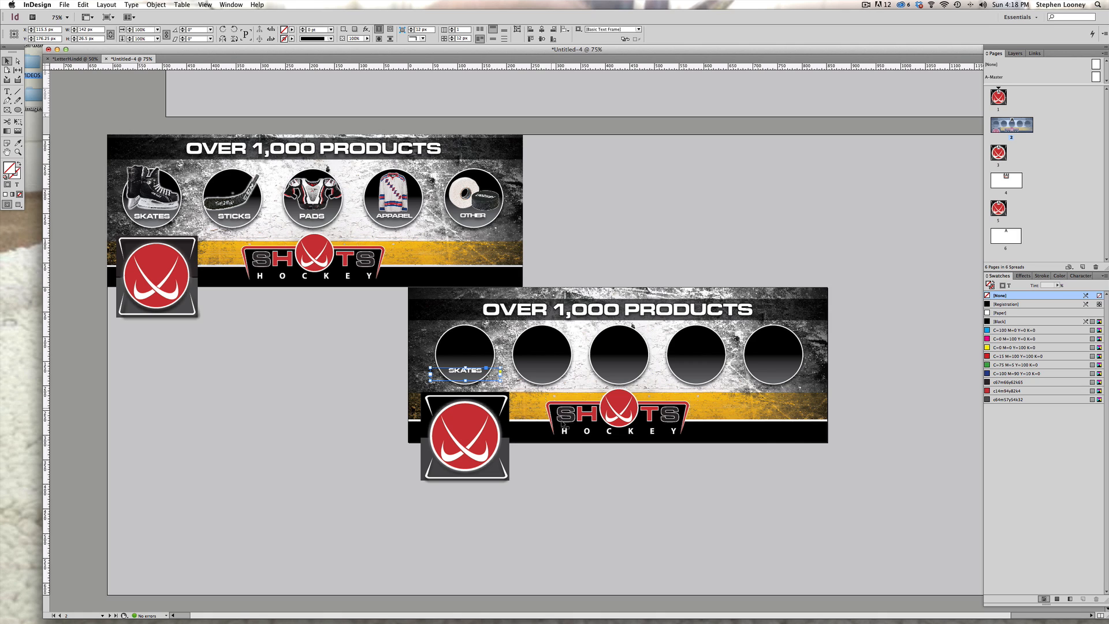
Compare the label with the finished banner's SKATES text and set its size to 14 pt
double_click(462, 370)
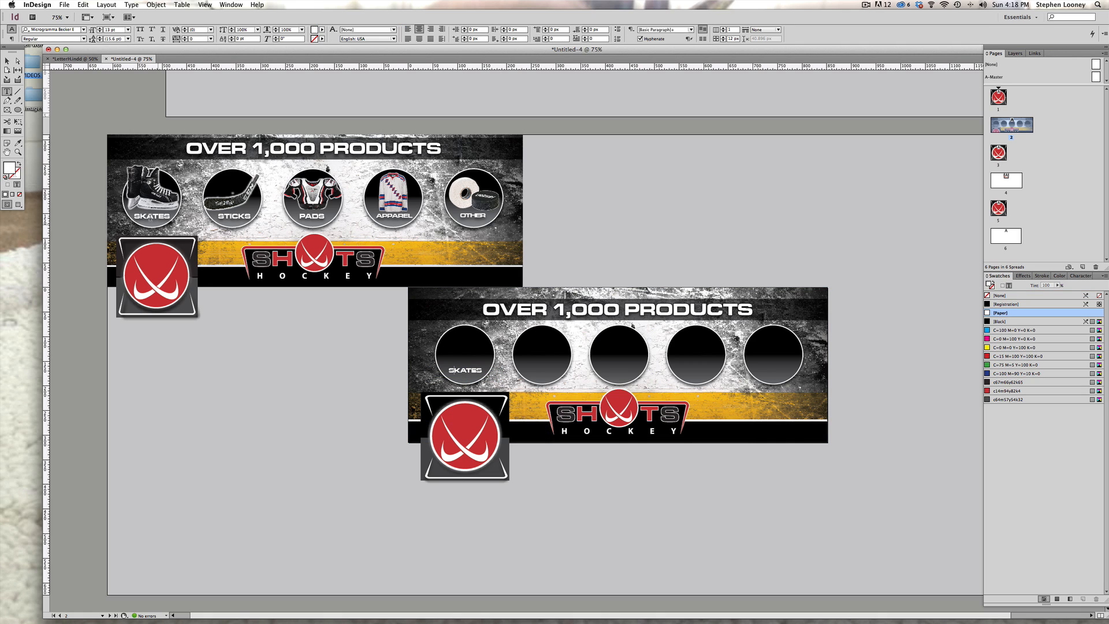
double_click(148, 216)
double_click(149, 216)
double_click(458, 370)
key(Escape)
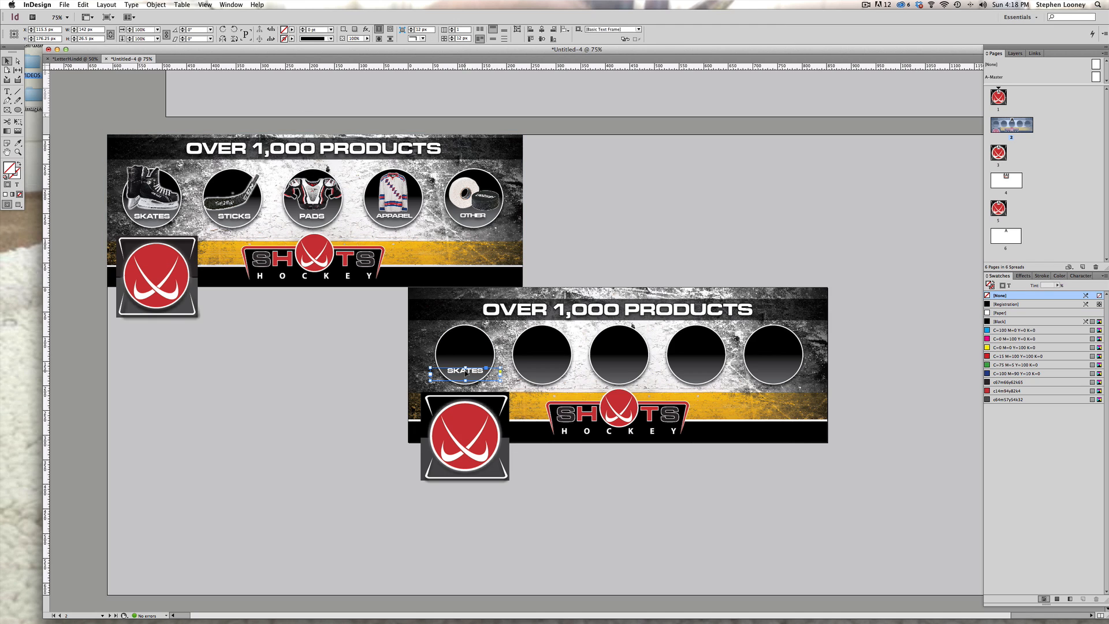
Copy the SKATES label into the other four circles, centring each copy horizontally in its circle
drag(465, 373, 506, 374)
drag(536, 373, 539, 374)
drag(537, 374, 613, 375)
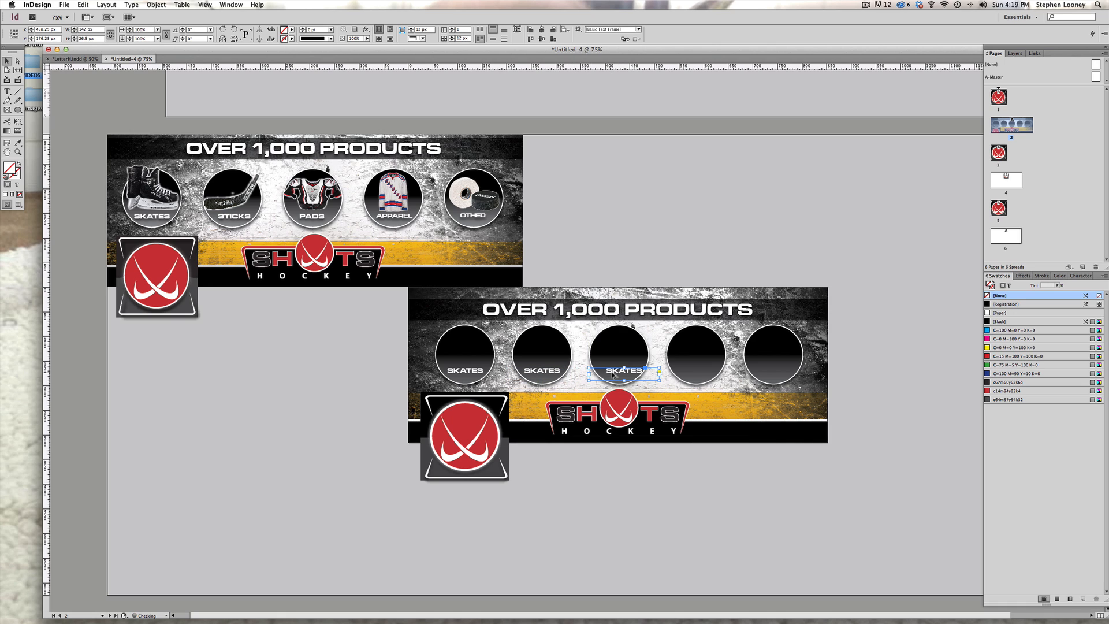
key(Left)
key(Left)
key(Left)
key(Left)
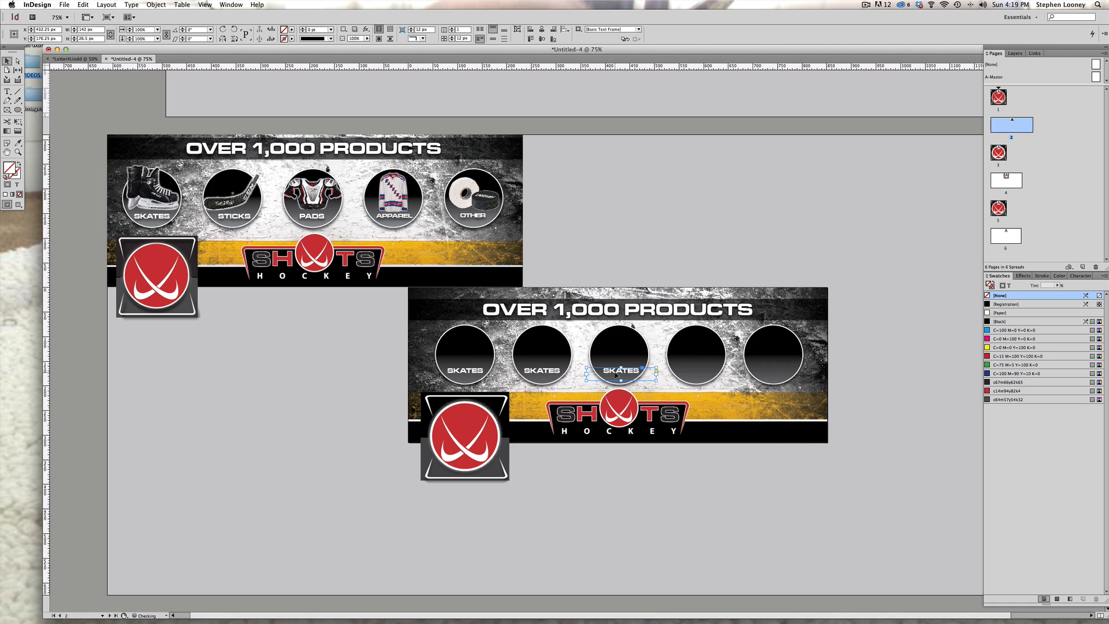
drag(616, 376, 765, 376)
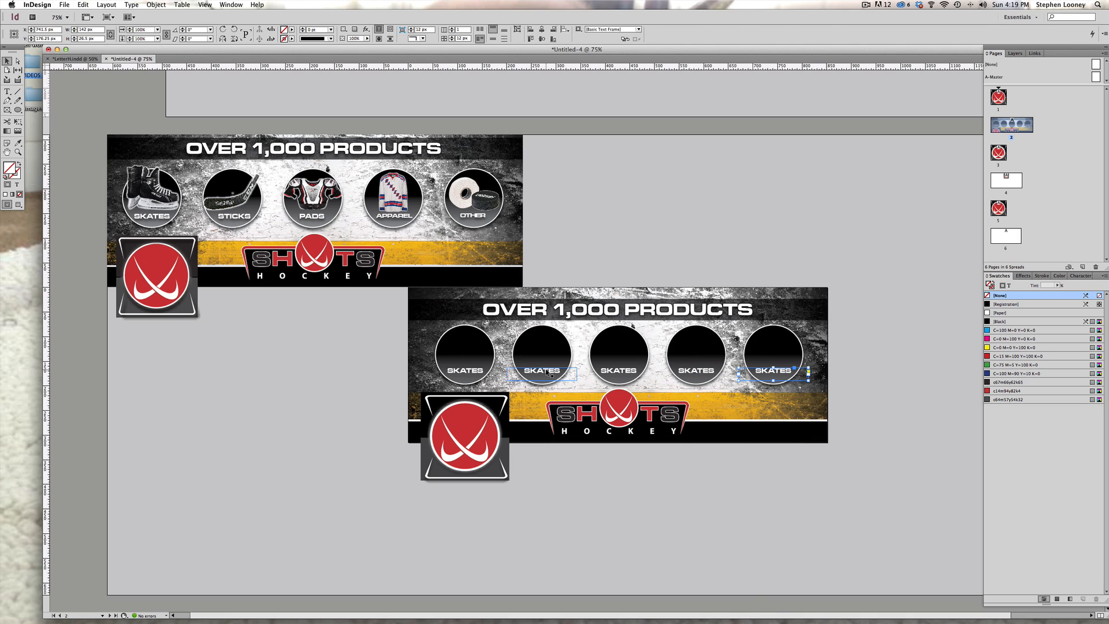
Change the labels in the second, third and fourth circles to STICKS, PADS and APPAREL
double_click(547, 371)
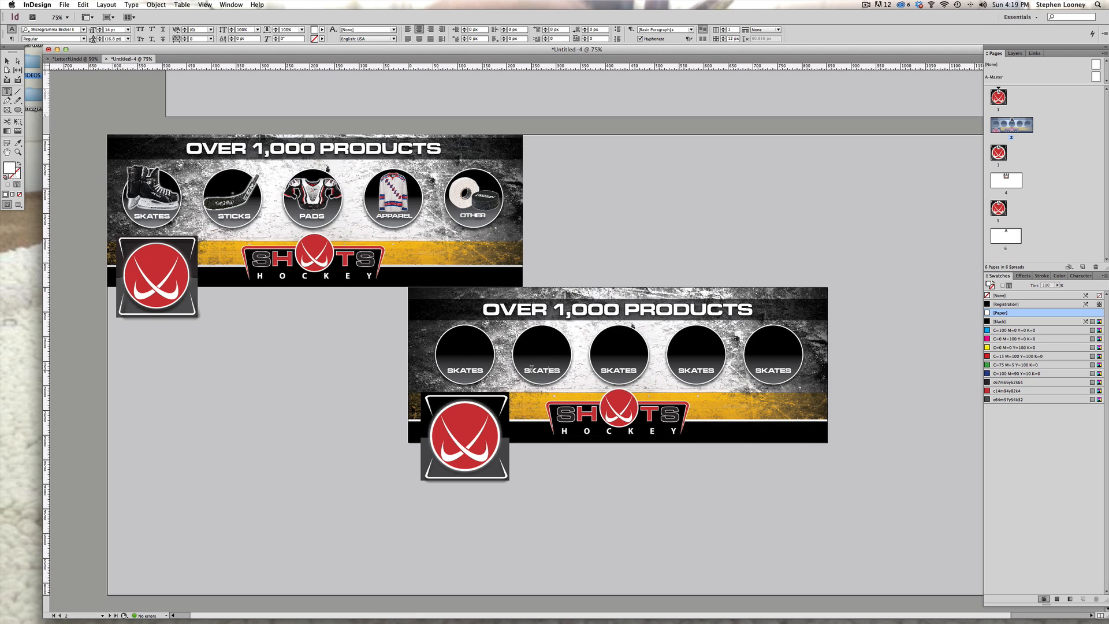
key(BackSpace)
text(TICKS )
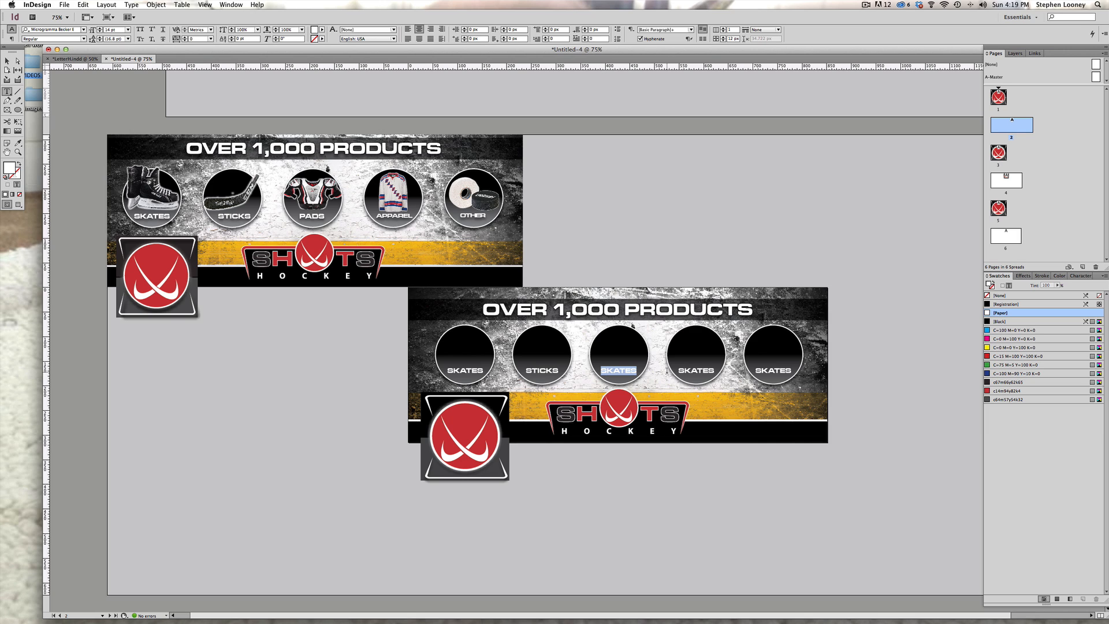
text(PADS )
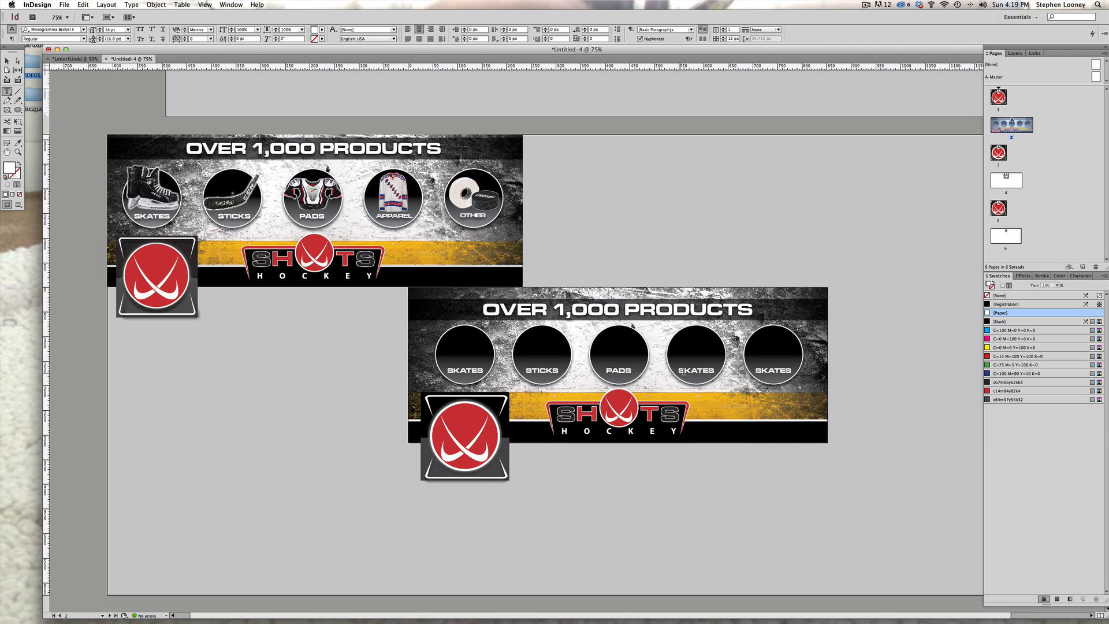
text(APPAREL)
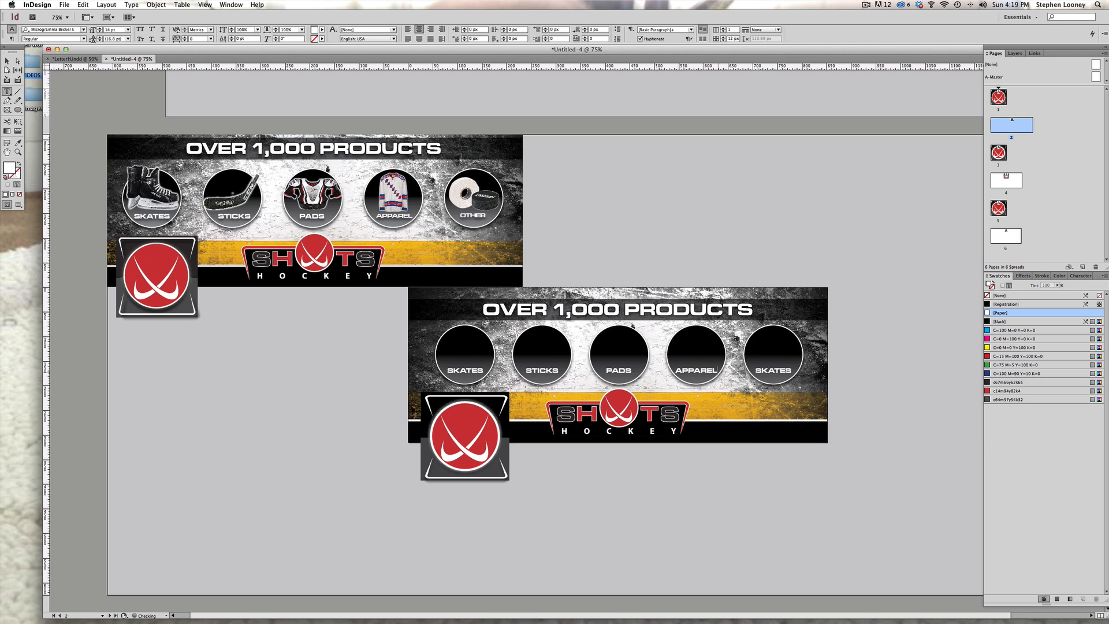
Change the fifth circle's label to OTHER
double_click(762, 370)
text(OTHE)
key(Escape)
Load all six product images from the categories folder for placing into the document
click(81, 5)
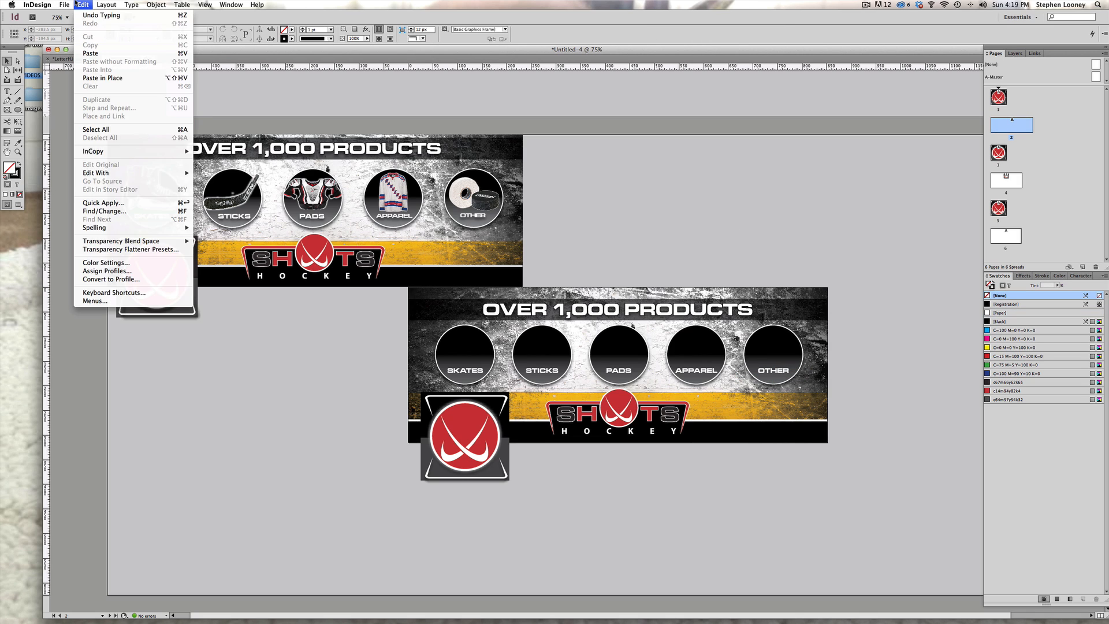
mouse_move(68, 3)
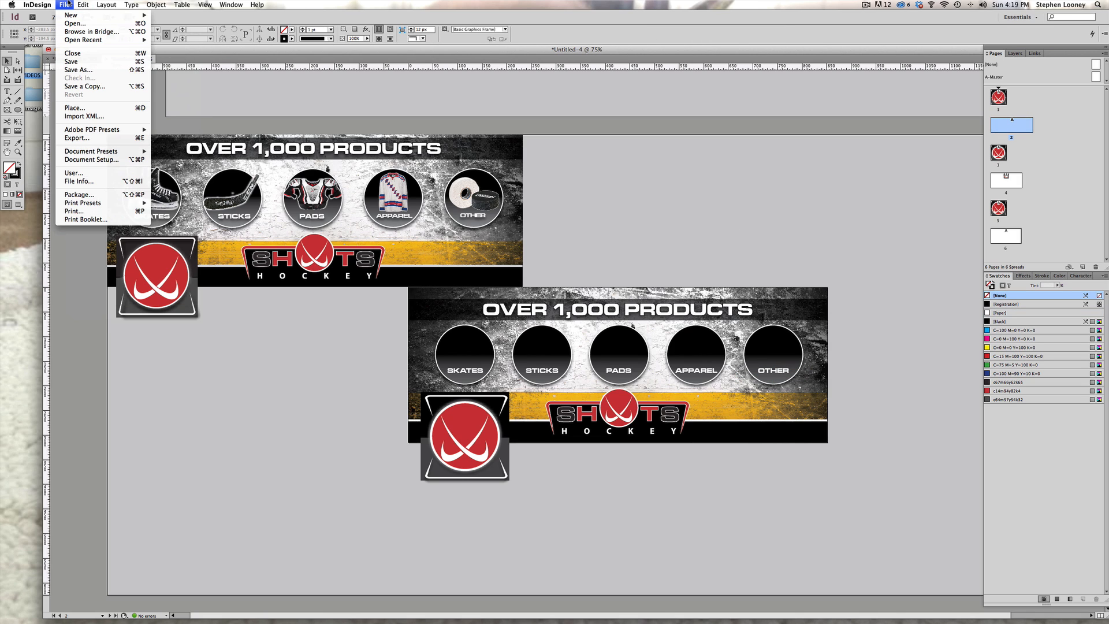
click(75, 108)
scroll(525, 209, left, 1)
click(496, 207)
click(574, 159)
key(Right)
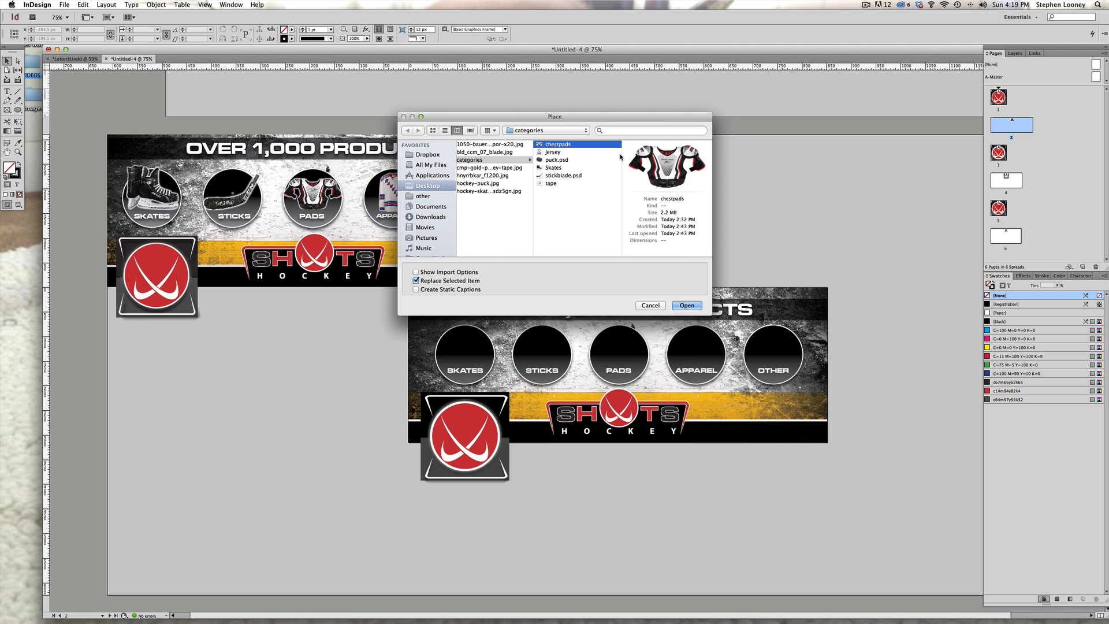
key(super+a)
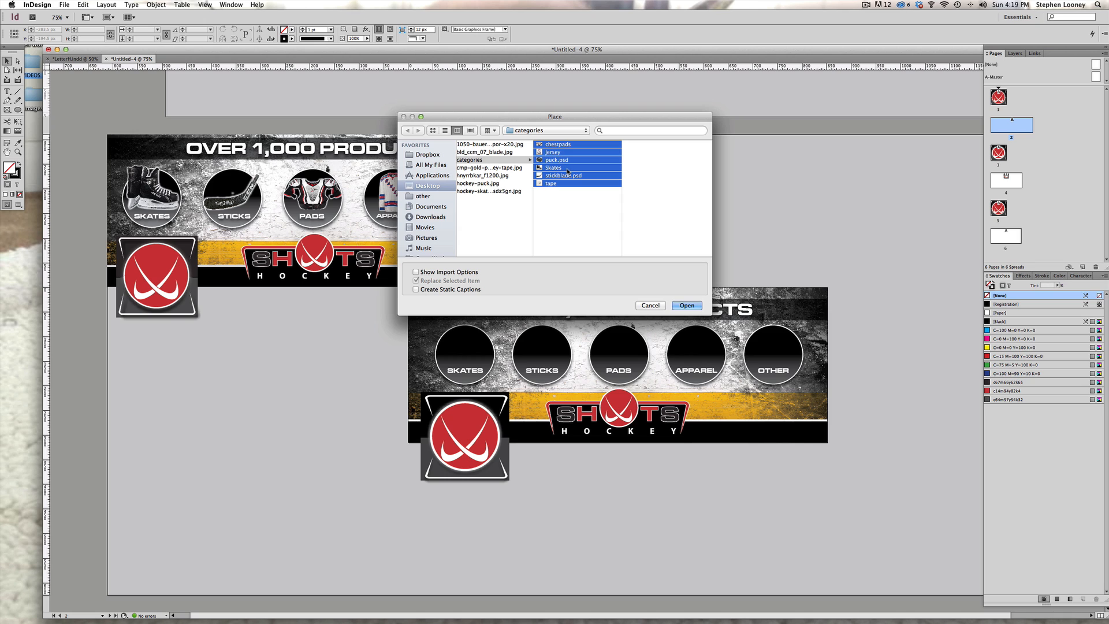
click(687, 305)
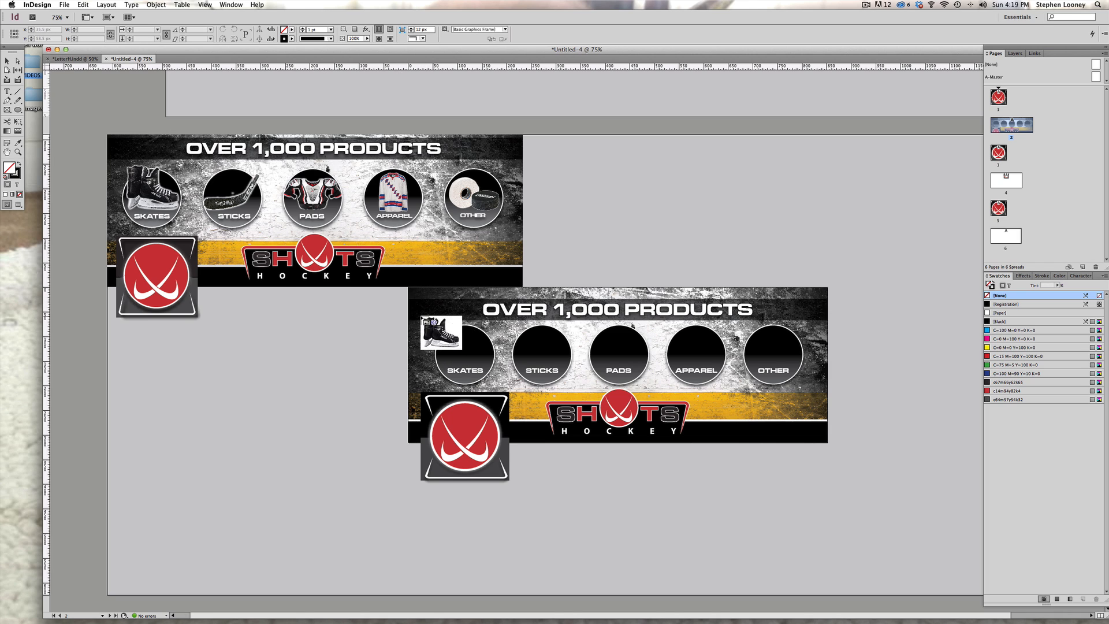
Place the loaded skates, chest pads, jersey, puck, stick and tape images at full size over the second page
click(414, 312)
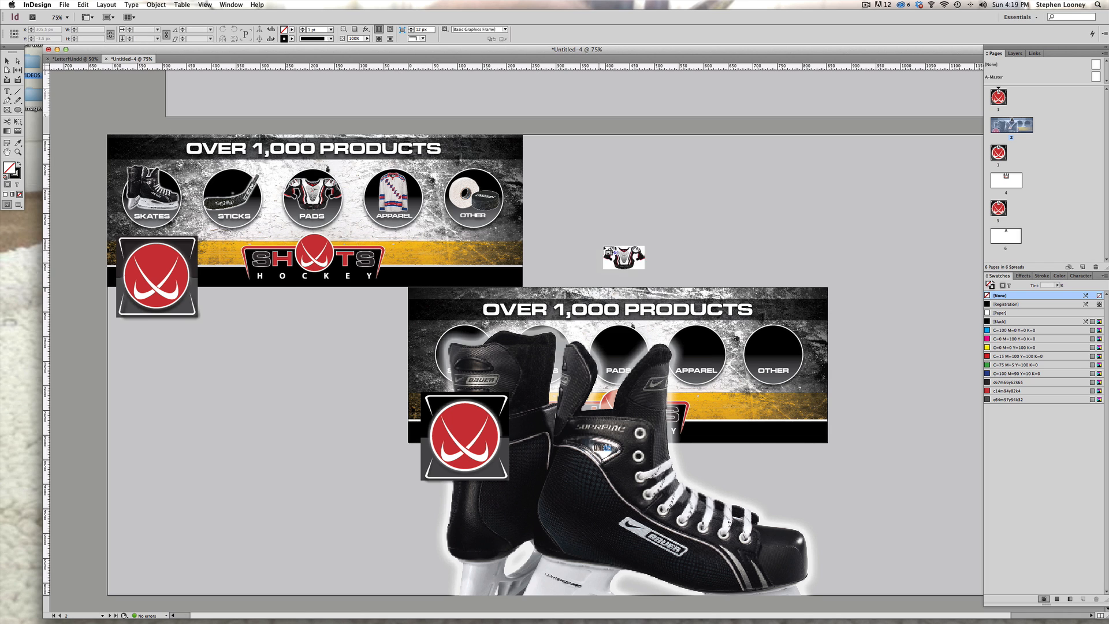
click(560, 212)
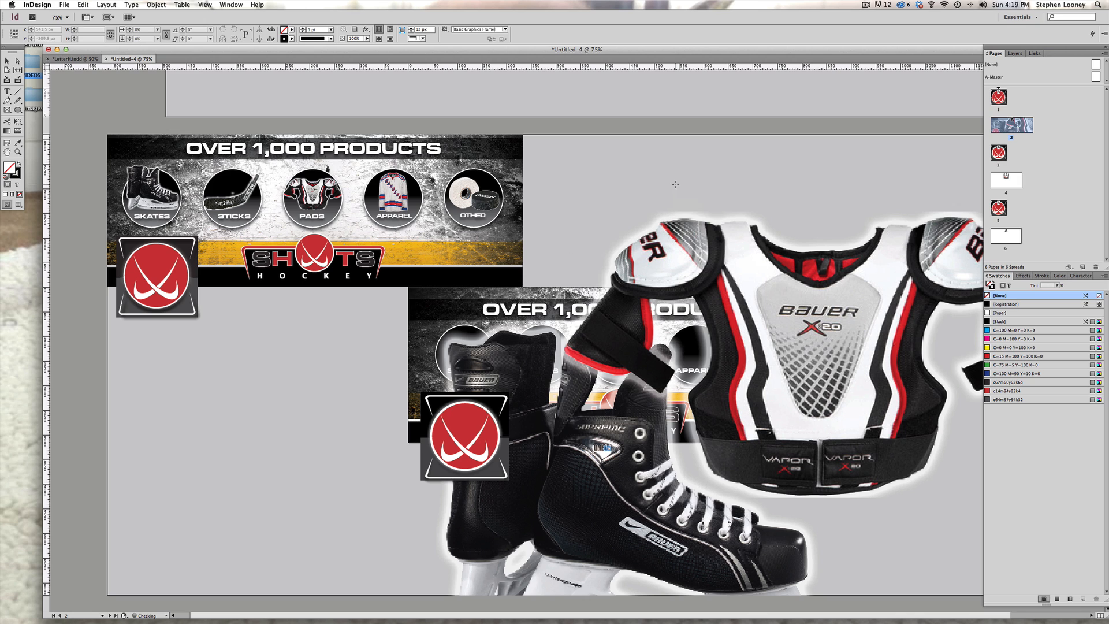
click(764, 201)
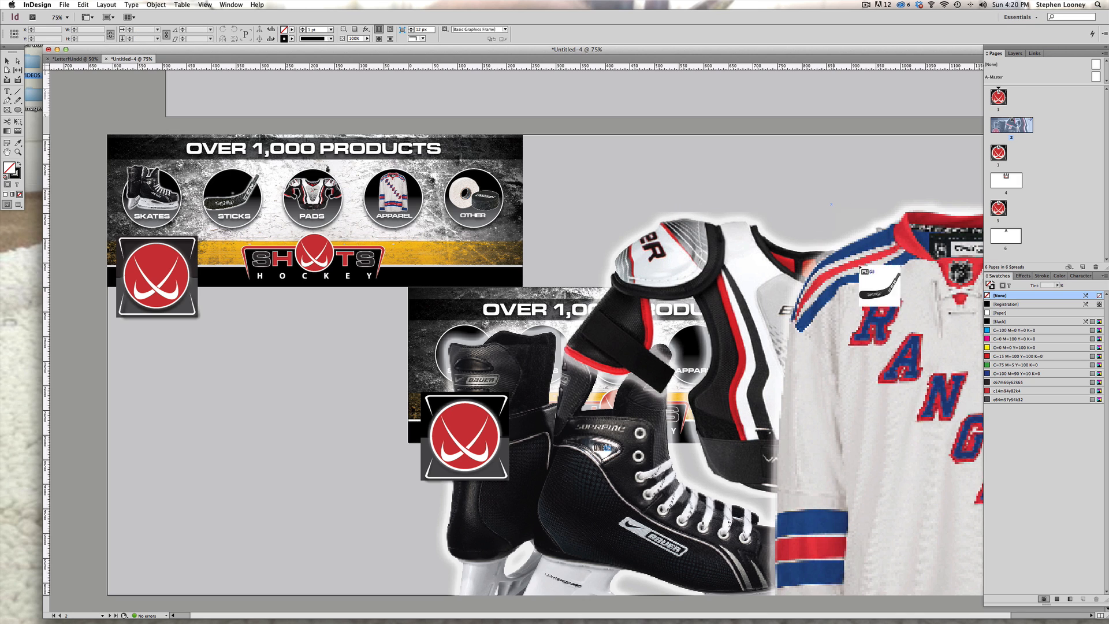
click(844, 226)
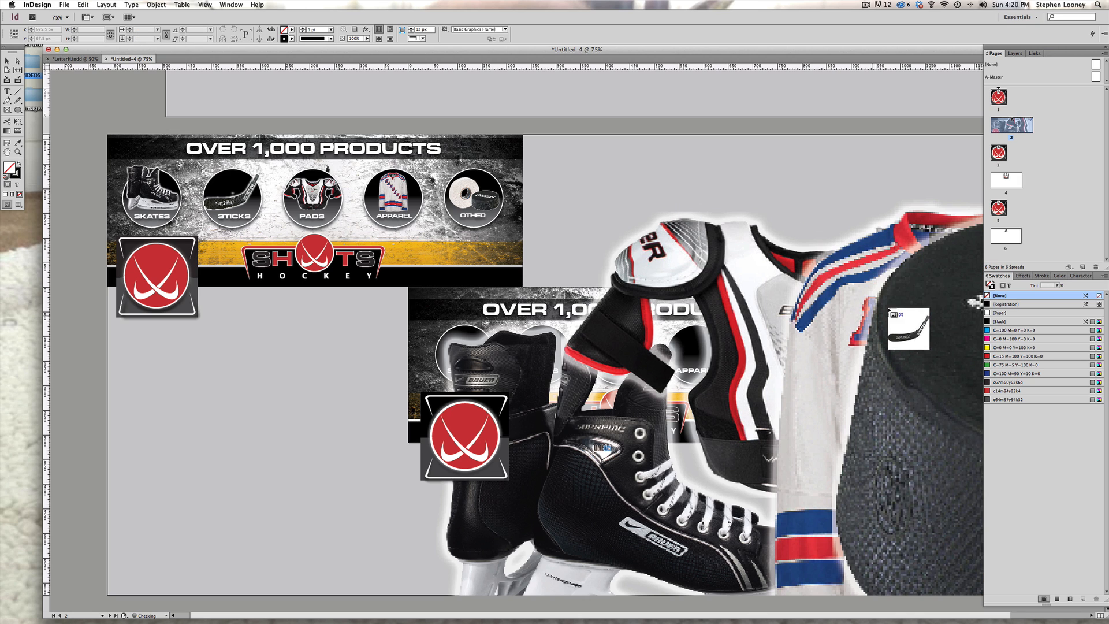
click(880, 205)
Scale the placed skates image down to about 334 × 278 px
key(super+minus)
key(super+minus)
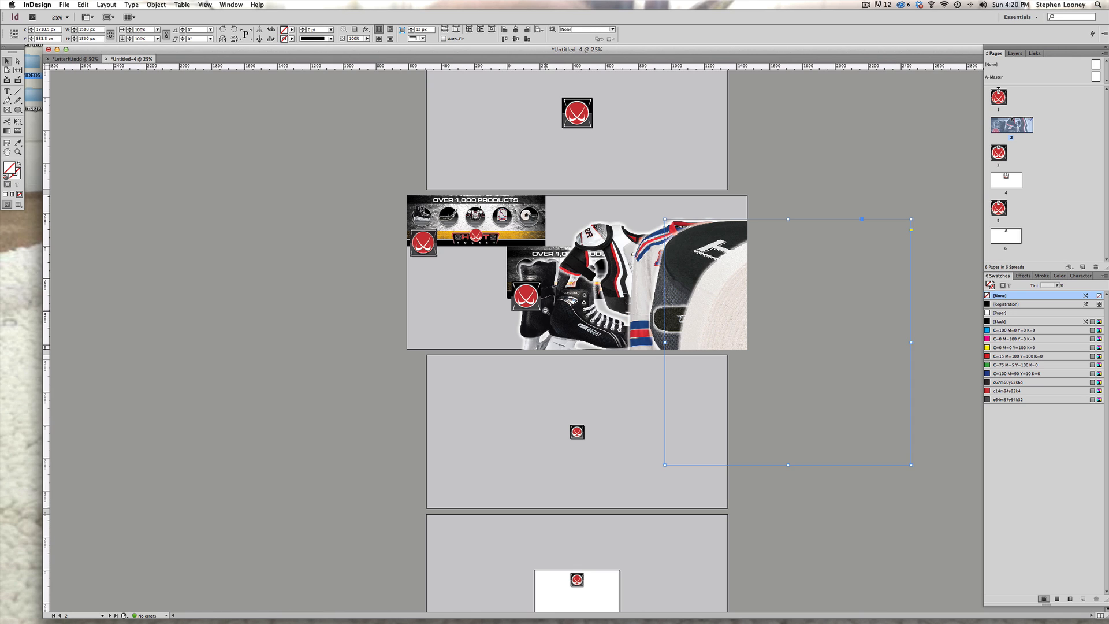
click(559, 332)
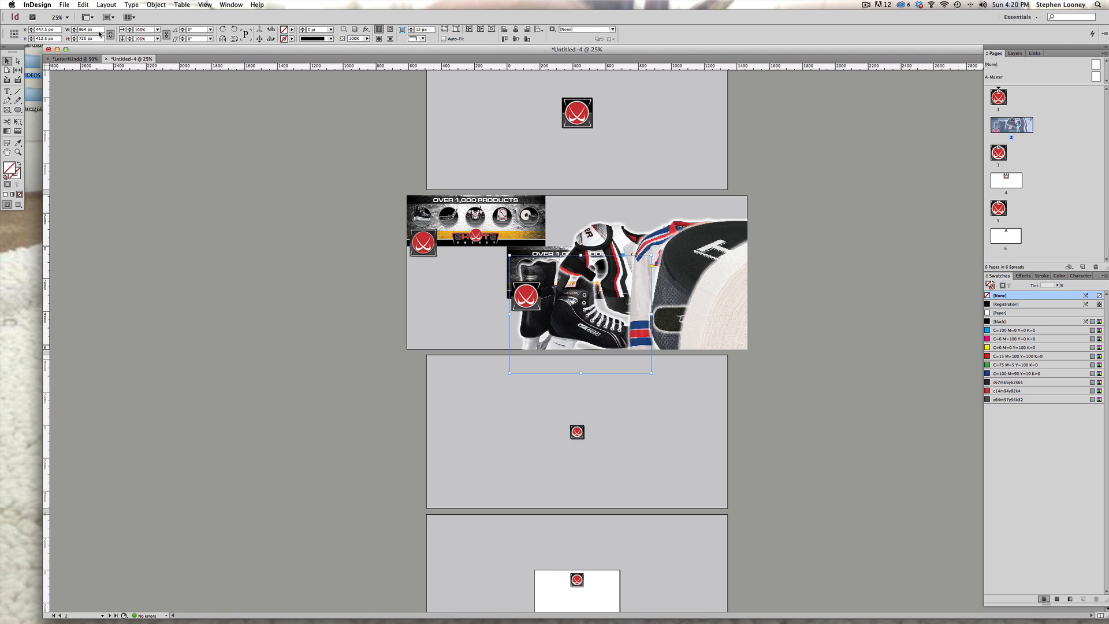
click(74, 32)
click(73, 31)
click(130, 32)
click(130, 32)
click(130, 32)
click(129, 31)
click(129, 31)
click(130, 31)
click(130, 31)
click(130, 31)
click(130, 32)
click(130, 32)
click(129, 32)
click(130, 32)
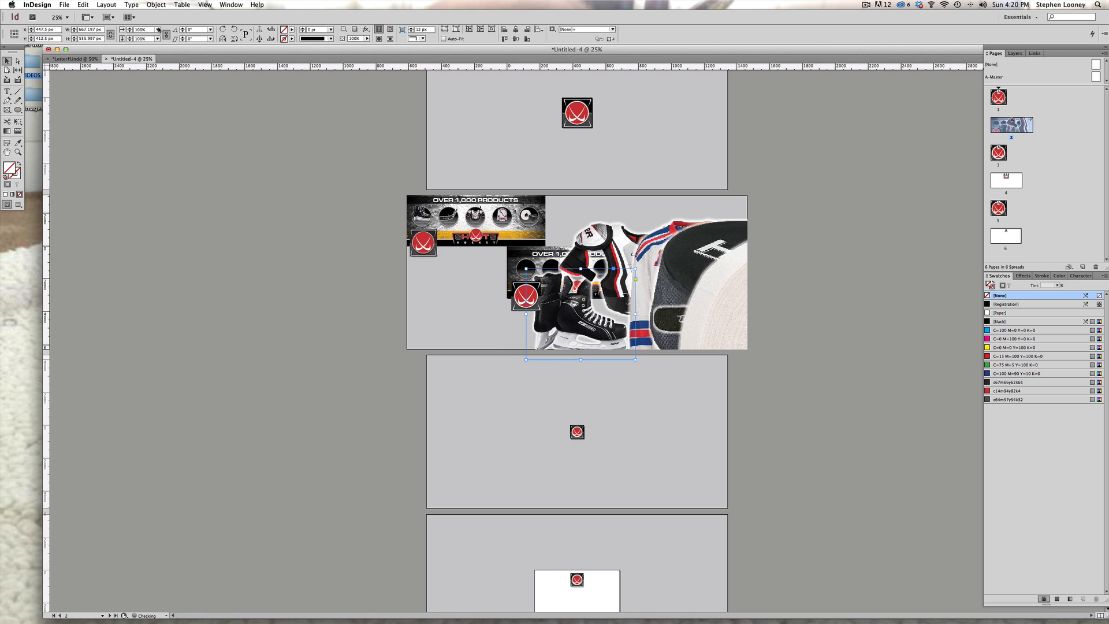
click(157, 29)
click(151, 91)
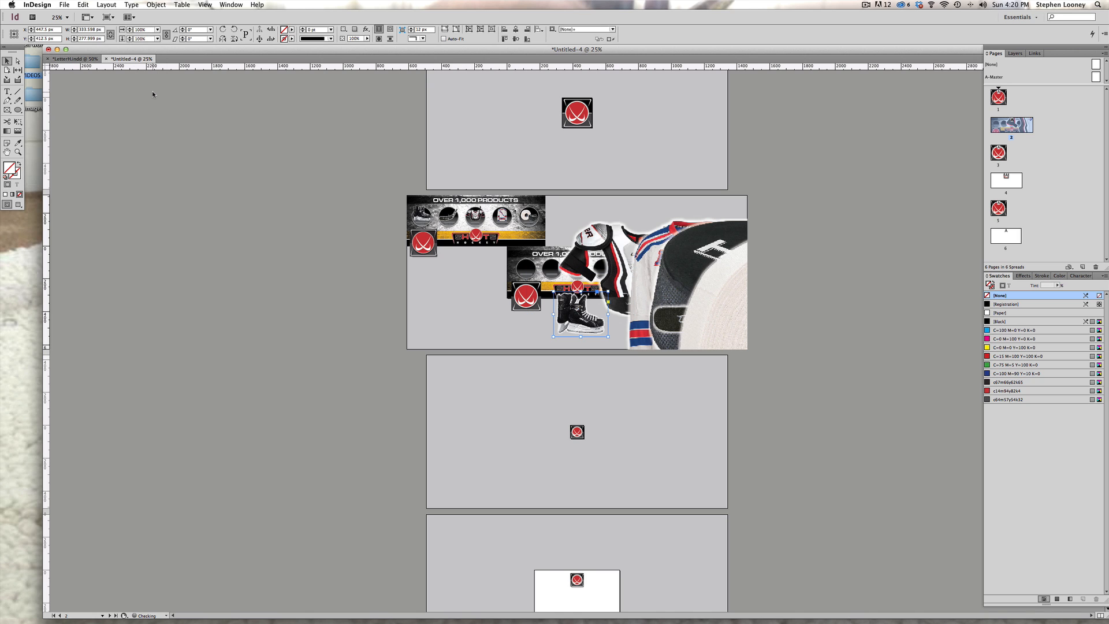
click(175, 134)
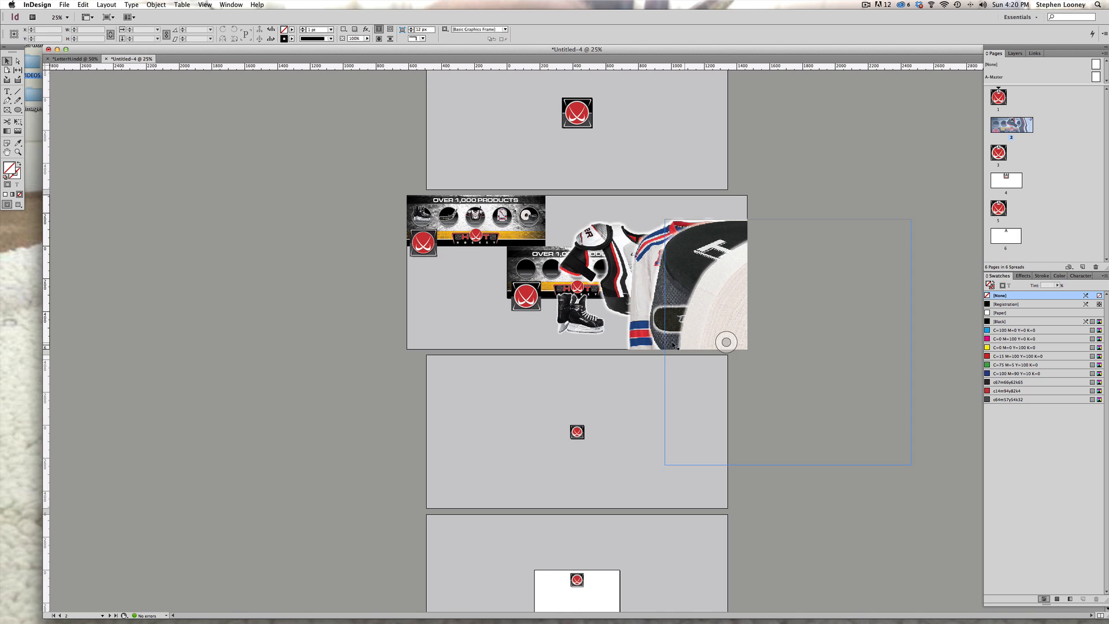
Shrink the skates image further with Free Transform and position it over the SKATES circle
click(556, 316)
click(518, 361)
drag(449, 188, 690, 446)
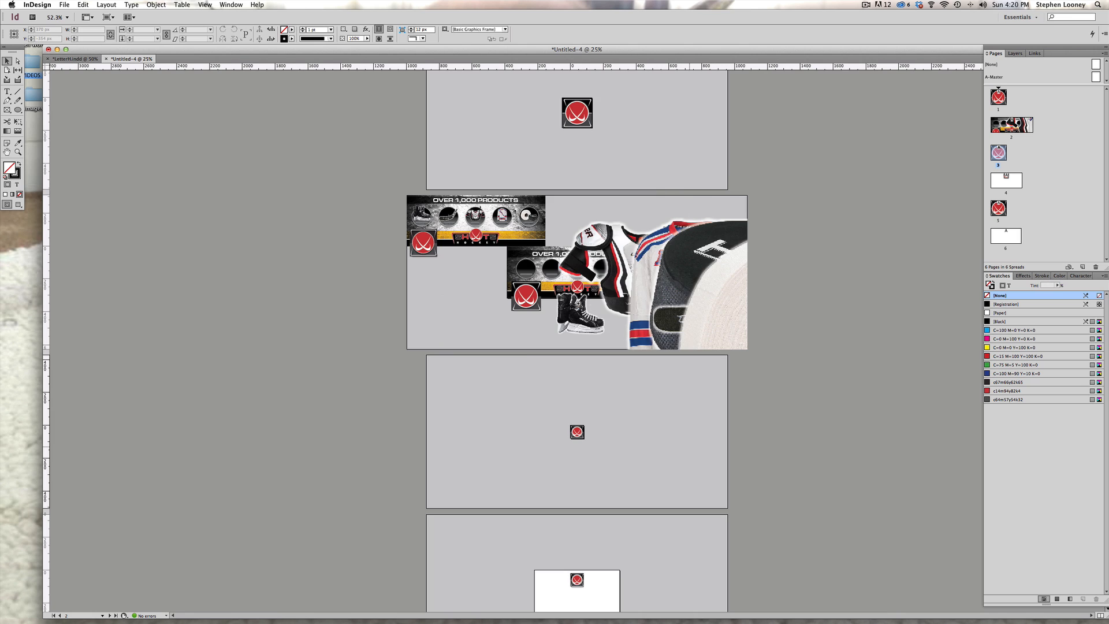
click(553, 338)
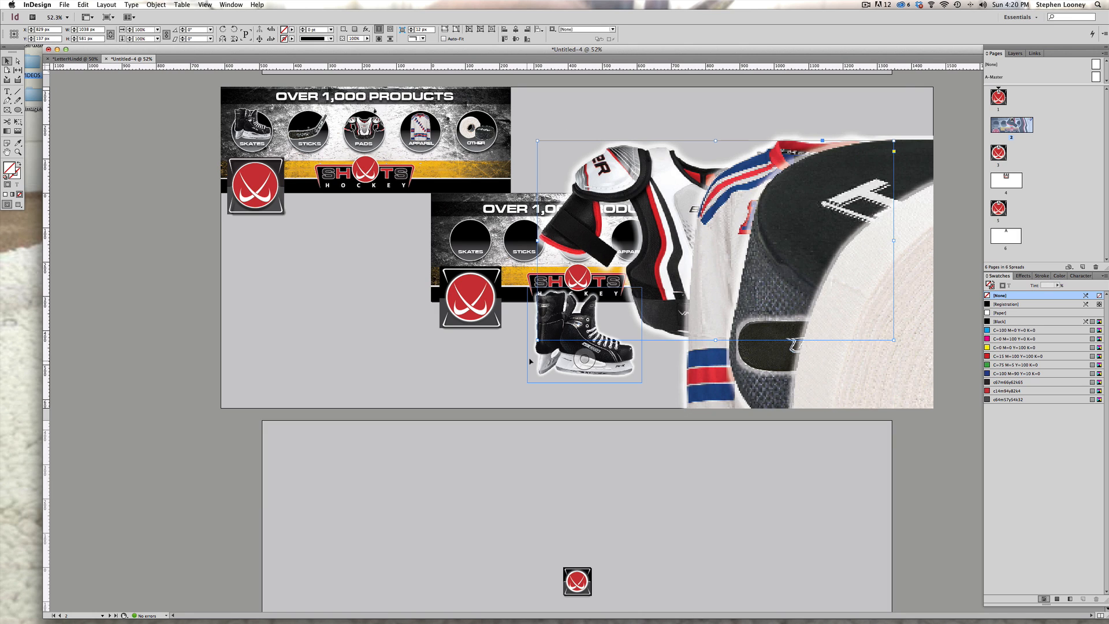
key(e)
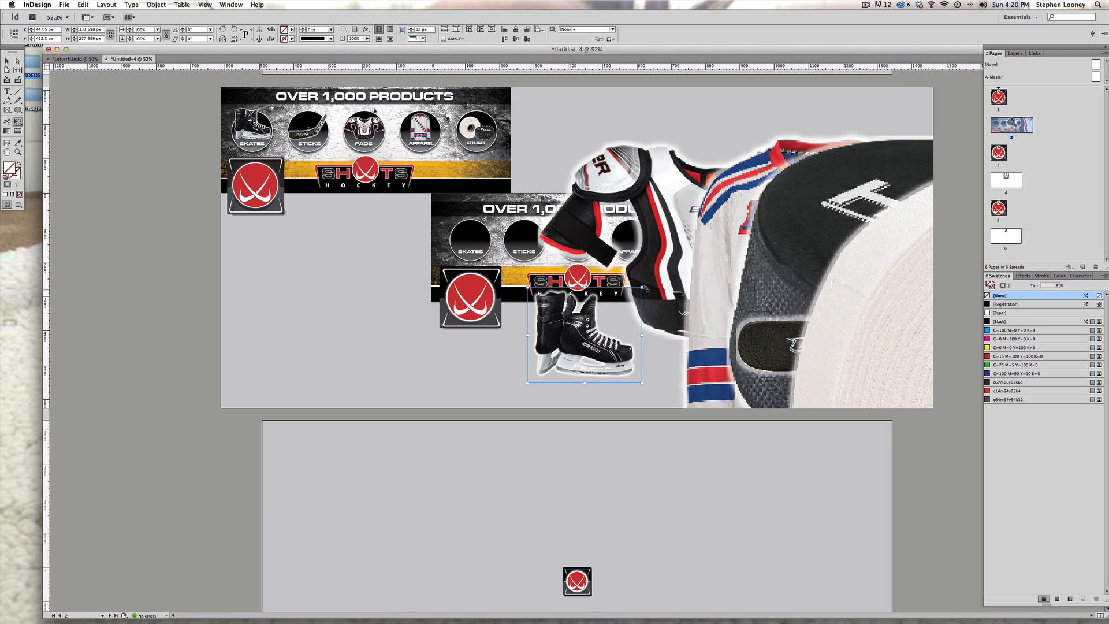
drag(641, 286, 460, 208)
Scale the chest pads image to about 174 × 97 px and move it over the PADS circle
key(v)
click(638, 156)
click(609, 163)
key(e)
drag(879, 142, 584, 294)
drag(563, 332, 573, 242)
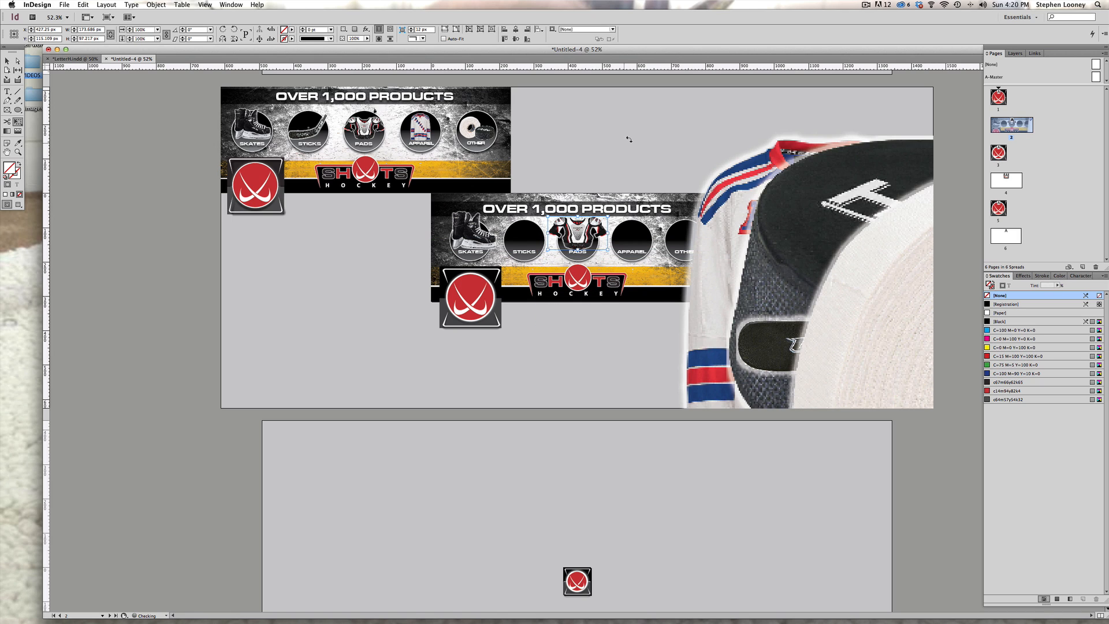
Scale the jersey image to about 113 px square and move it over the APPAREL circle
click(731, 178)
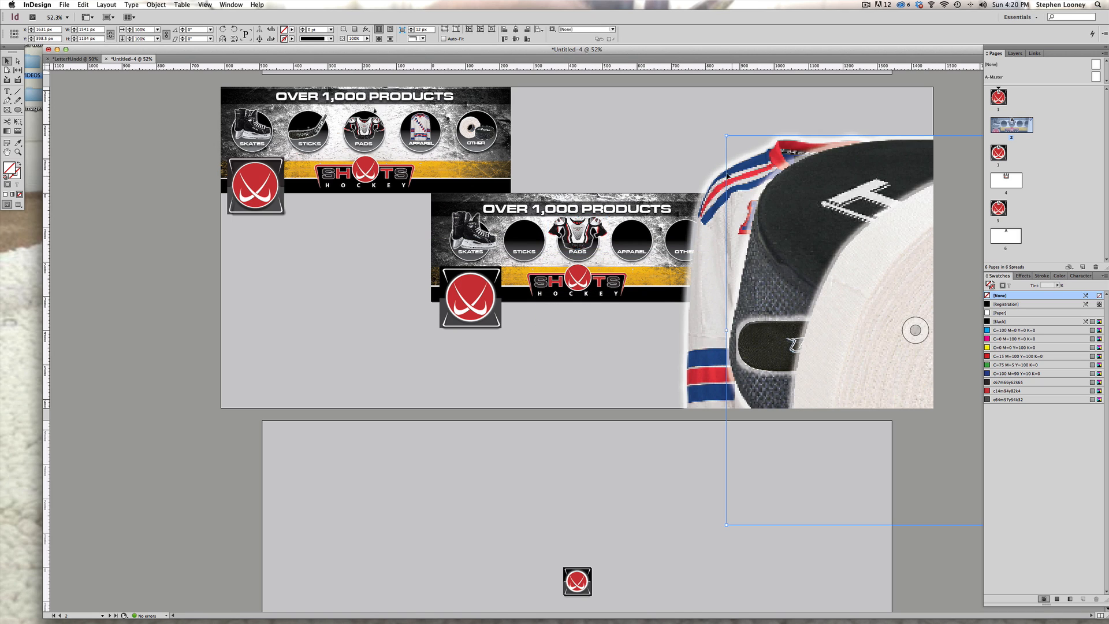
drag(627, 307, 522, 304)
key(e)
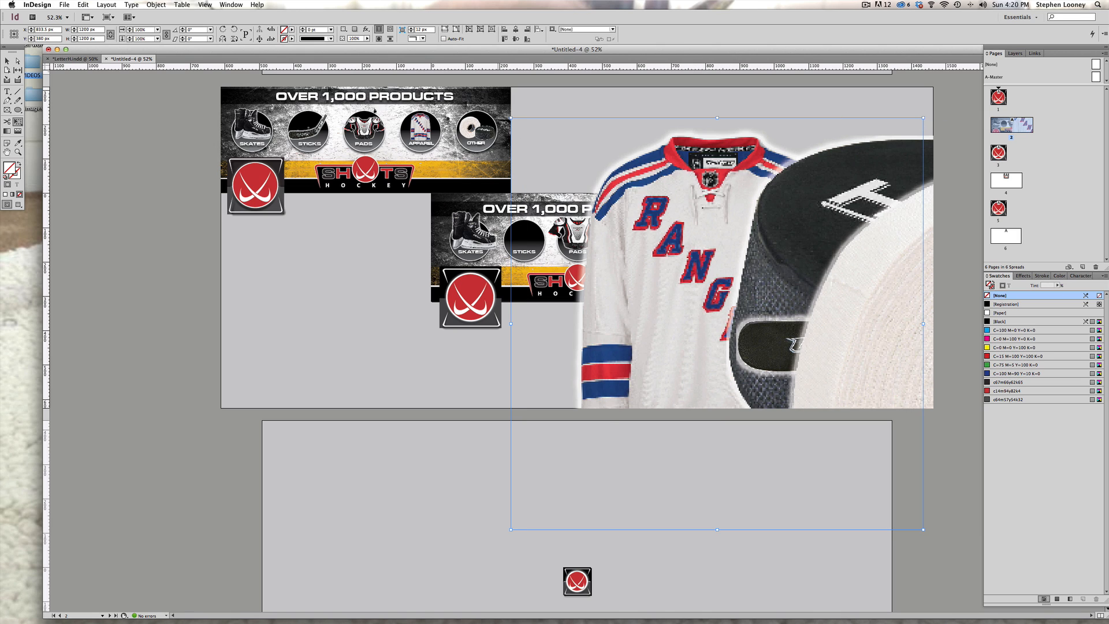
drag(511, 118, 738, 362)
drag(812, 367, 642, 235)
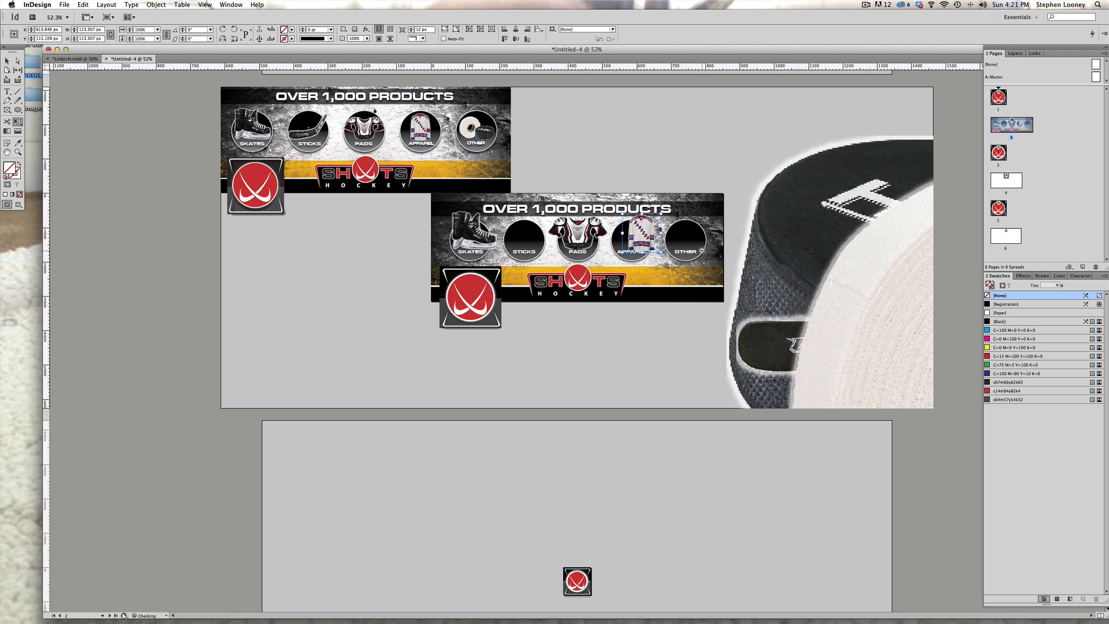
Scale the stick image to about 151 px square and place it over the STICKS circle
key(super+minus)
key(v)
click(729, 303)
drag(728, 303, 402, 225)
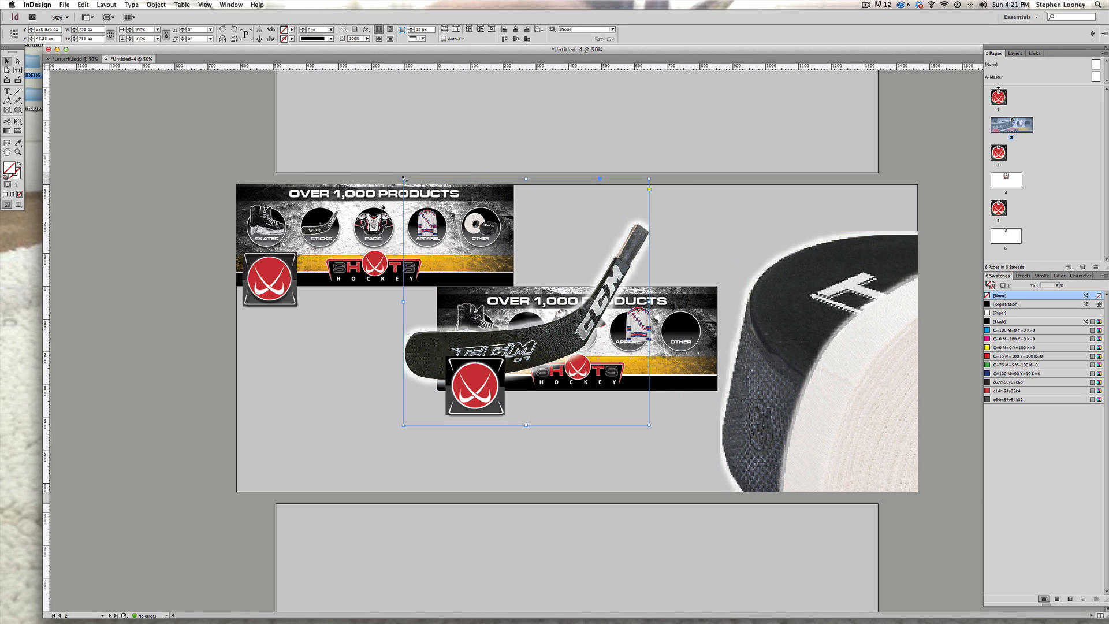
drag(403, 179, 533, 325)
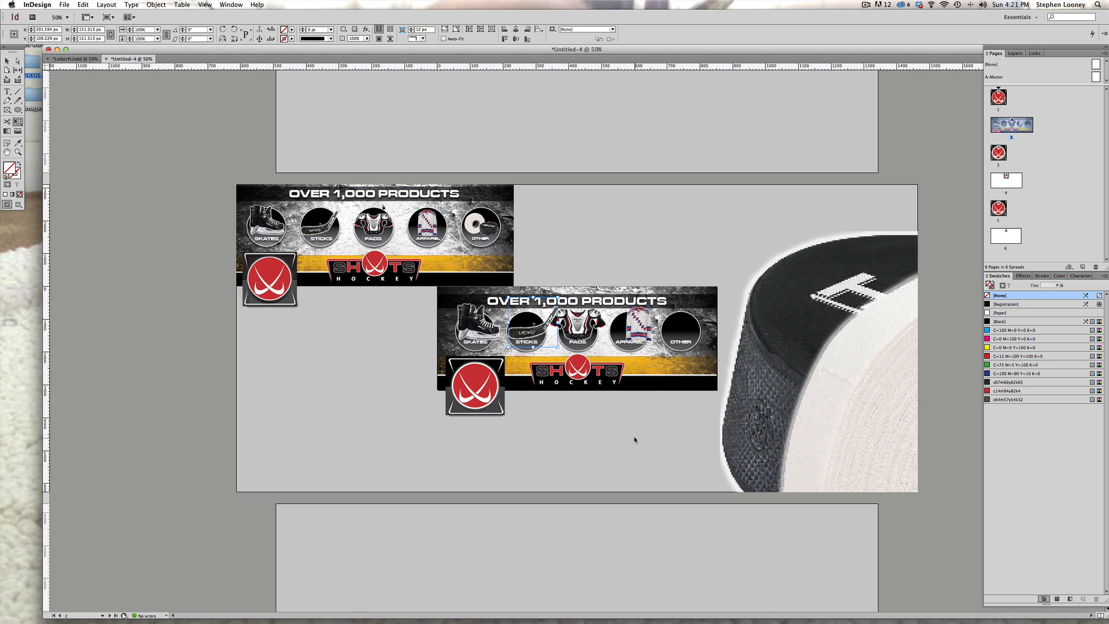
Shrink the puck image with Free Transform and move it over the OTHER circle
click(957, 464)
drag(958, 465, 941, 508)
key(super+z)
click(557, 421)
drag(773, 347, 800, 242)
drag(750, 131, 867, 219)
drag(895, 260, 707, 243)
drag(536, 190, 685, 342)
Scale the tape roll image to about 109 px square and set it just below the banner
key(v)
drag(864, 374, 535, 327)
key(e)
drag(425, 185, 867, 580)
key(super+z)
drag(917, 186, 687, 232)
drag(786, 215, 636, 396)
key(super+space)
drag(361, 267, 694, 478)
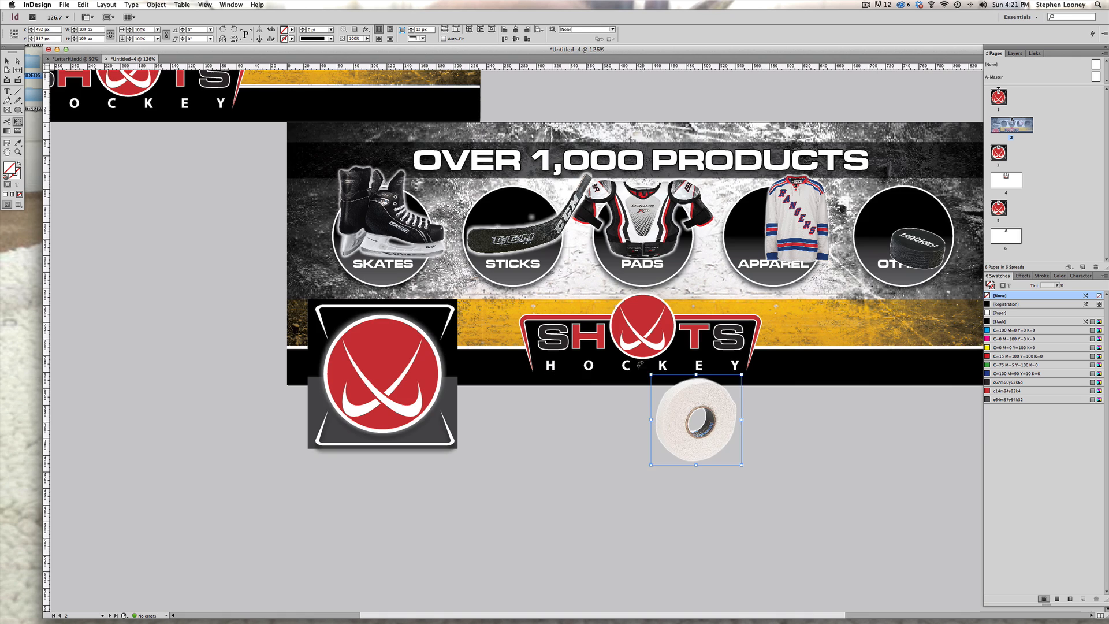
Move the tape roll into the OTHER circle, shrink it, and bring the puck in front of it
drag(680, 378, 907, 216)
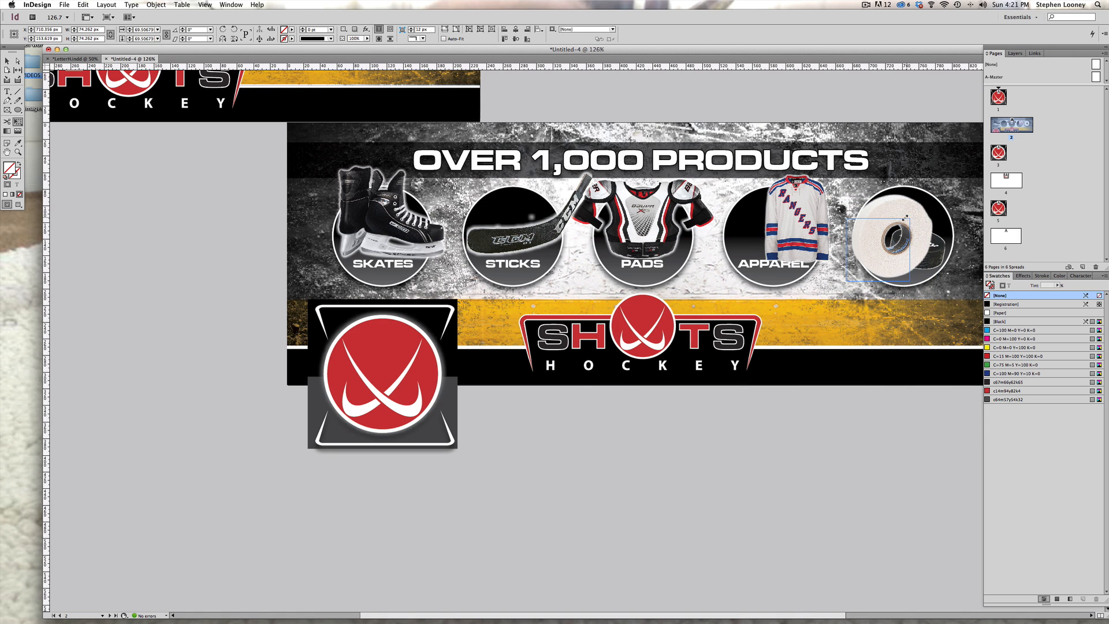
drag(862, 262, 835, 246)
click(882, 265)
click(156, 5)
mouse_move(163, 32)
click(273, 31)
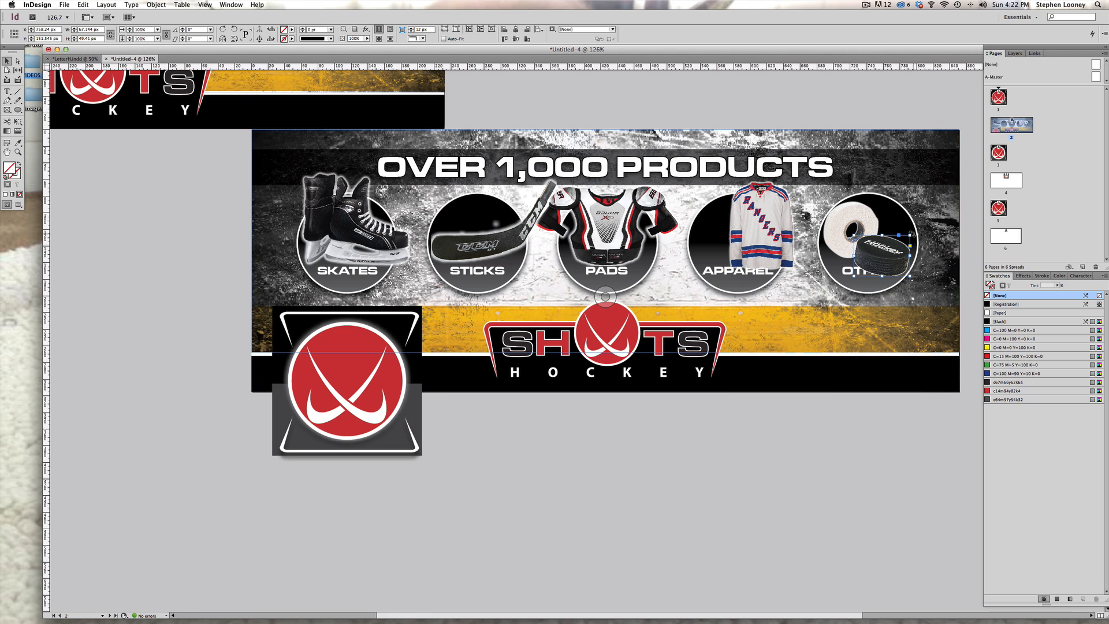
Resize the puck and tape roll and arrange them side by side above the OTHER label
drag(914, 235, 839, 233)
key(e)
key(v)
key(e)
drag(883, 200, 873, 210)
Shrink the jersey to about 74 px square and centre it above the APPAREL label
key(v)
click(759, 228)
drag(809, 177, 741, 227)
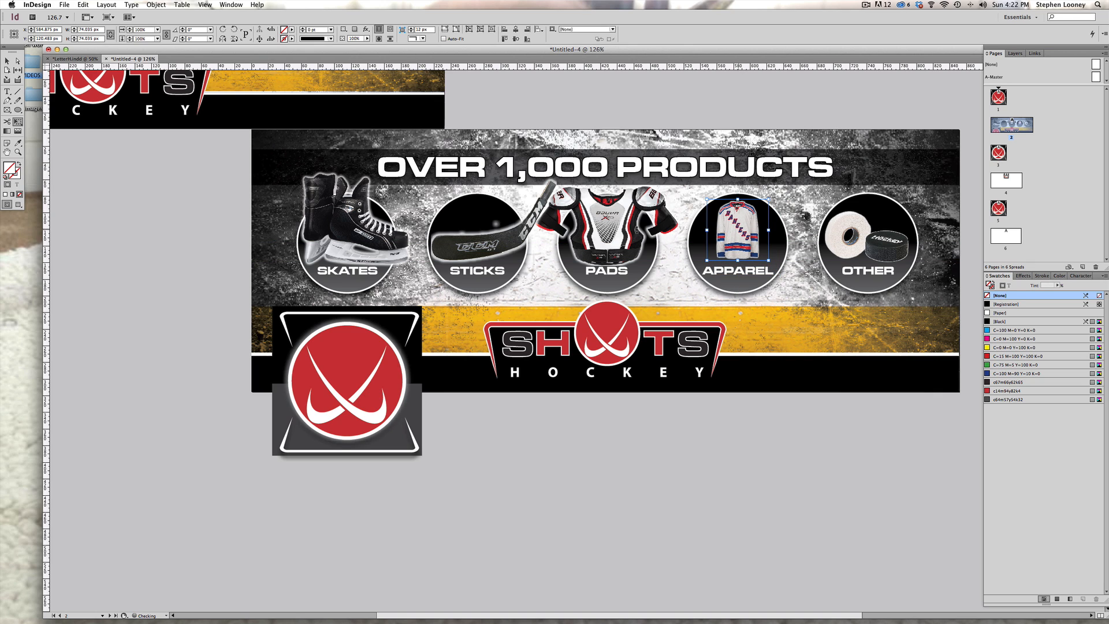
Shrink the chest pads to about 99 × 56 px and centre them above the PADS label
click(612, 225)
key(e)
drag(679, 186, 613, 235)
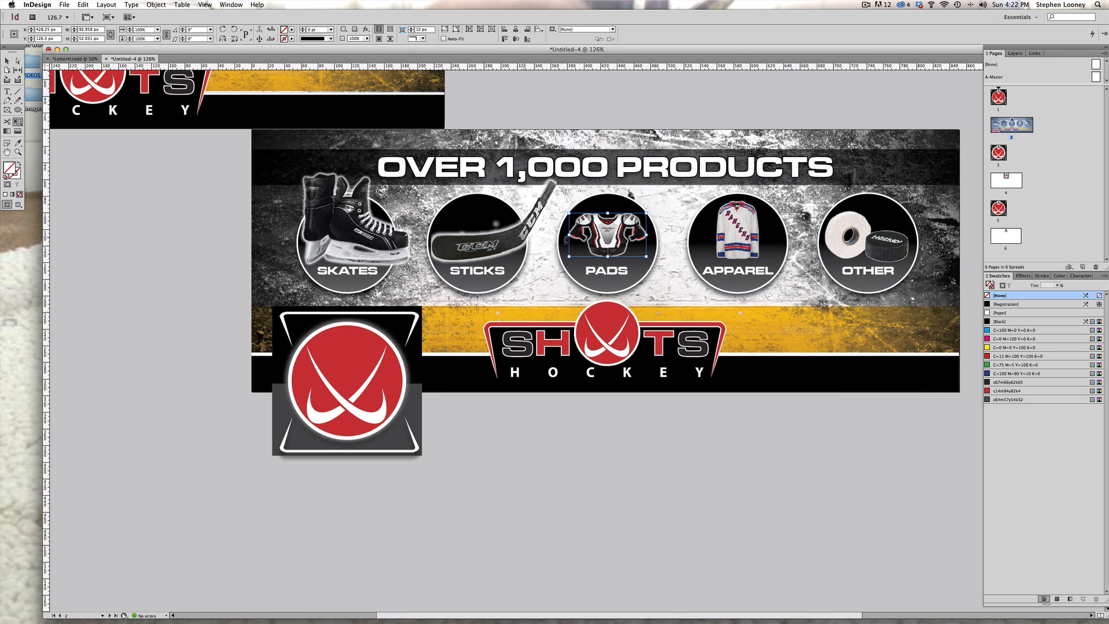
drag(569, 215, 609, 220)
key(Down)
key(Down)
key(Down)
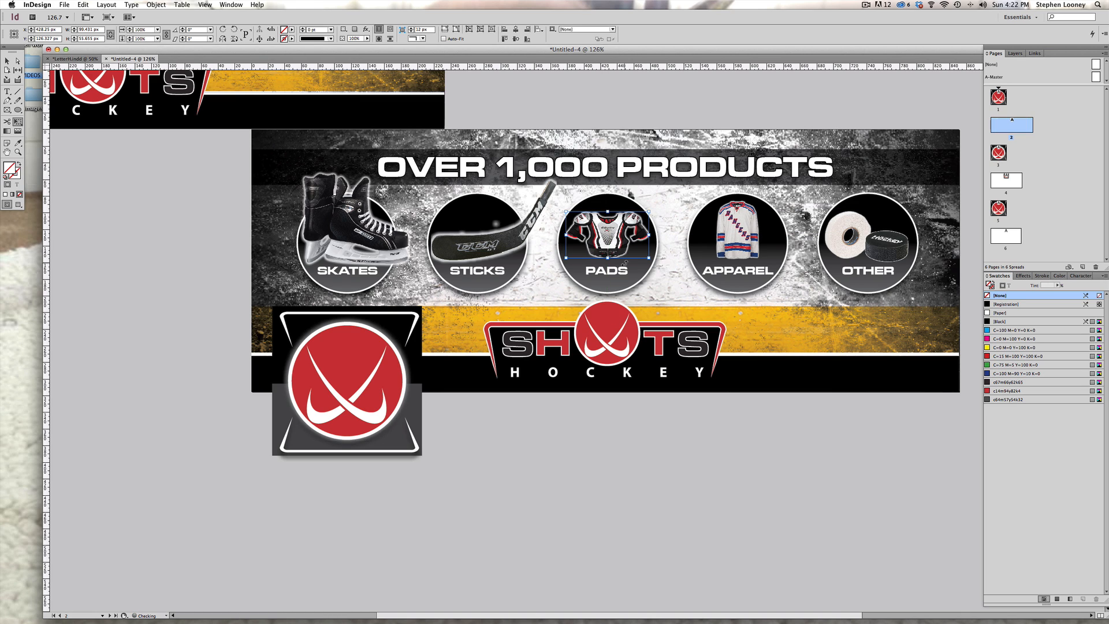
click(596, 421)
Shrink the stick image to fit inside its circle above the STICKS label
click(485, 238)
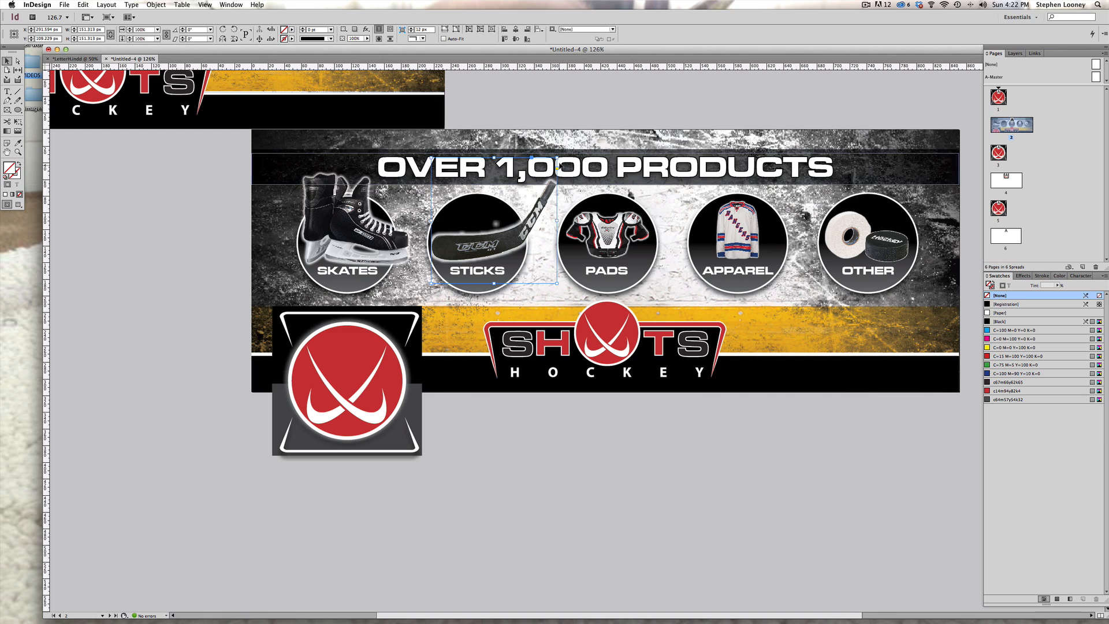
drag(523, 191, 501, 225)
alt+super+click(558, 256)
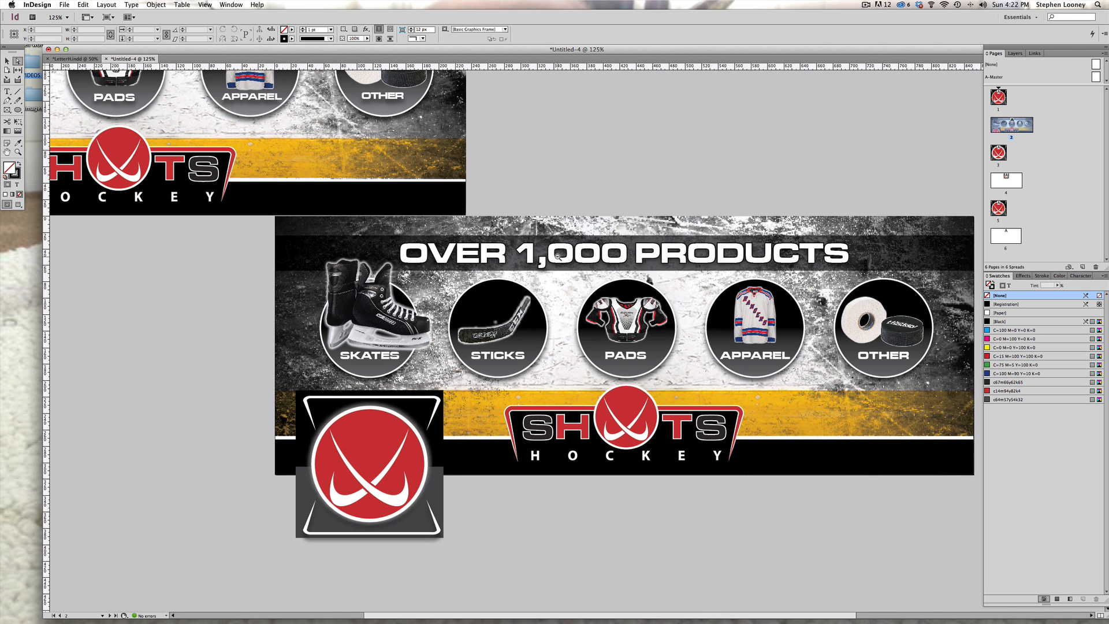
drag(494, 327, 536, 325)
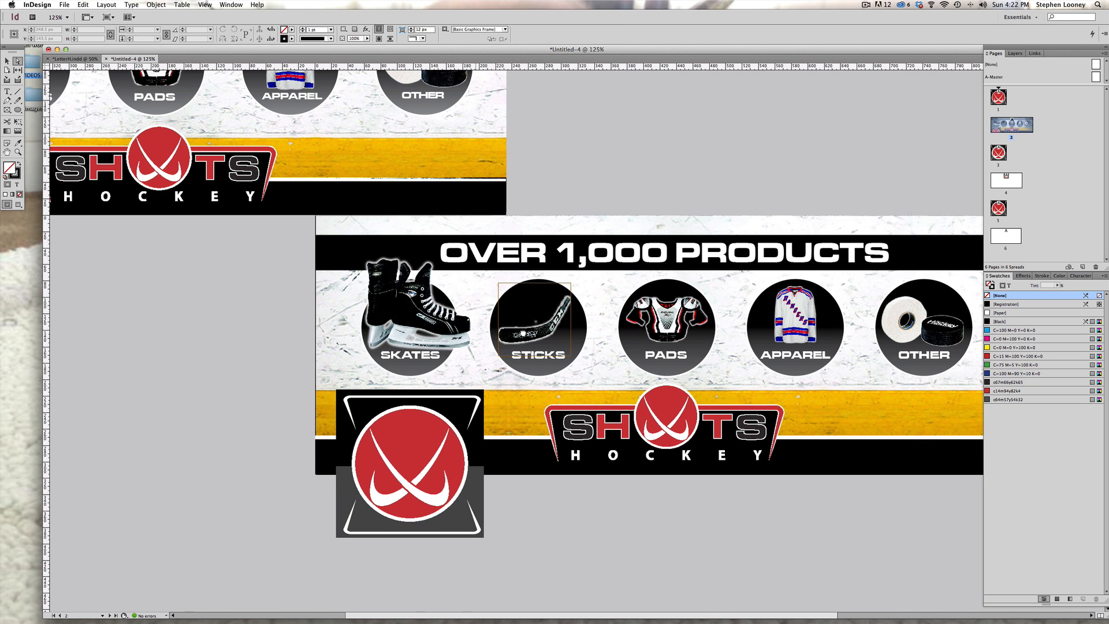
Shrink the skates to about 106 × 88 px and position them inside the first circle above the SKATES label
click(535, 325)
key(v)
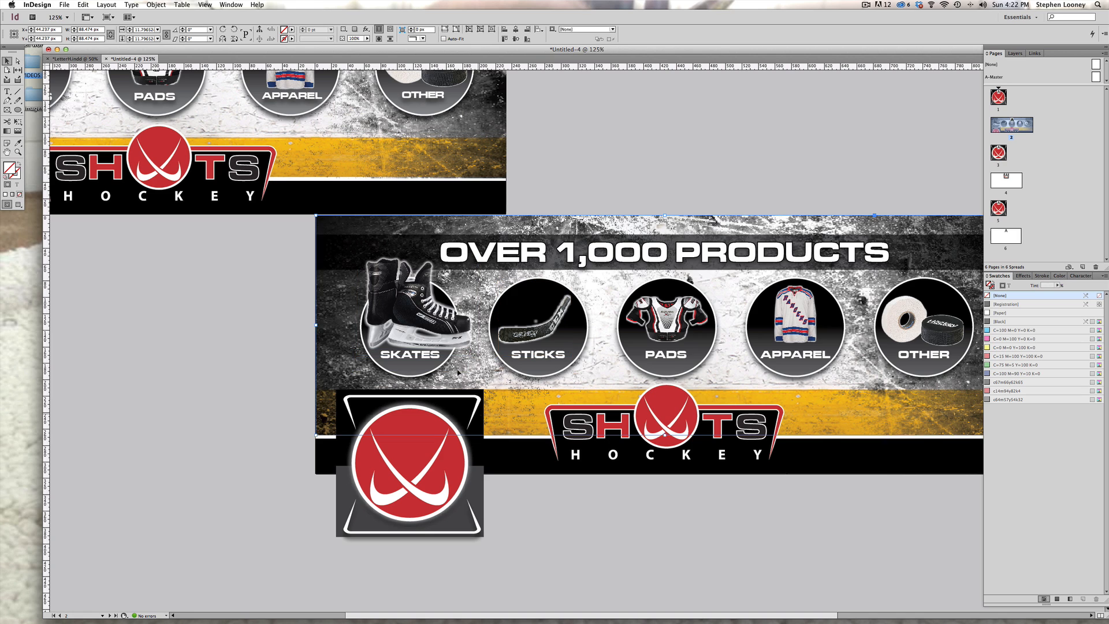
click(434, 309)
key(e)
drag(479, 254, 464, 275)
drag(413, 307, 399, 308)
drag(451, 277, 455, 274)
drag(412, 297, 411, 298)
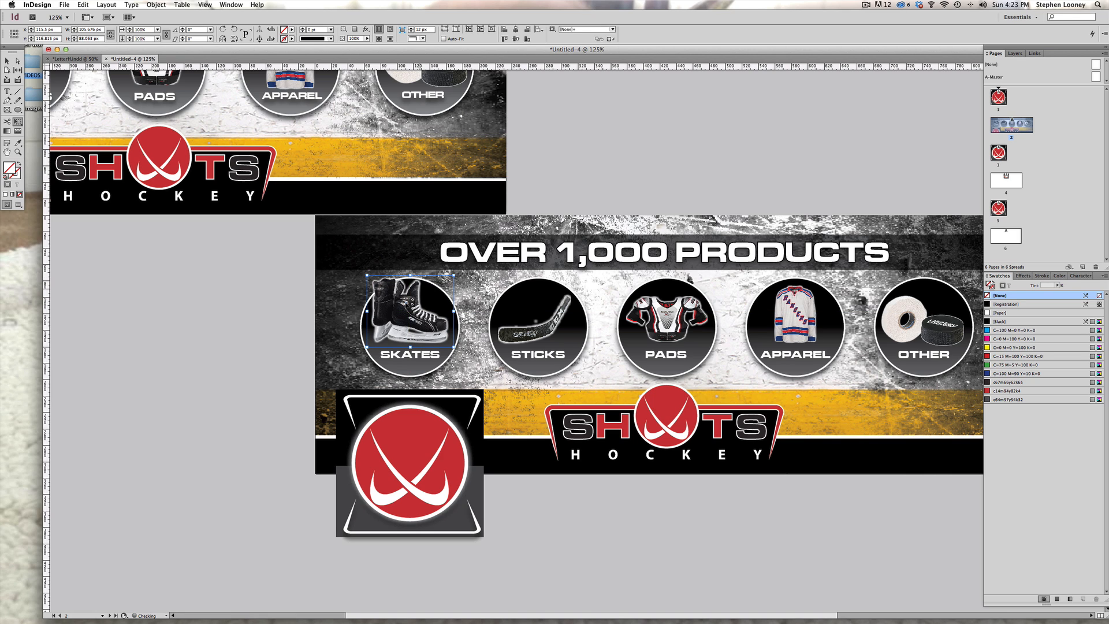
key(v)
click(579, 158)
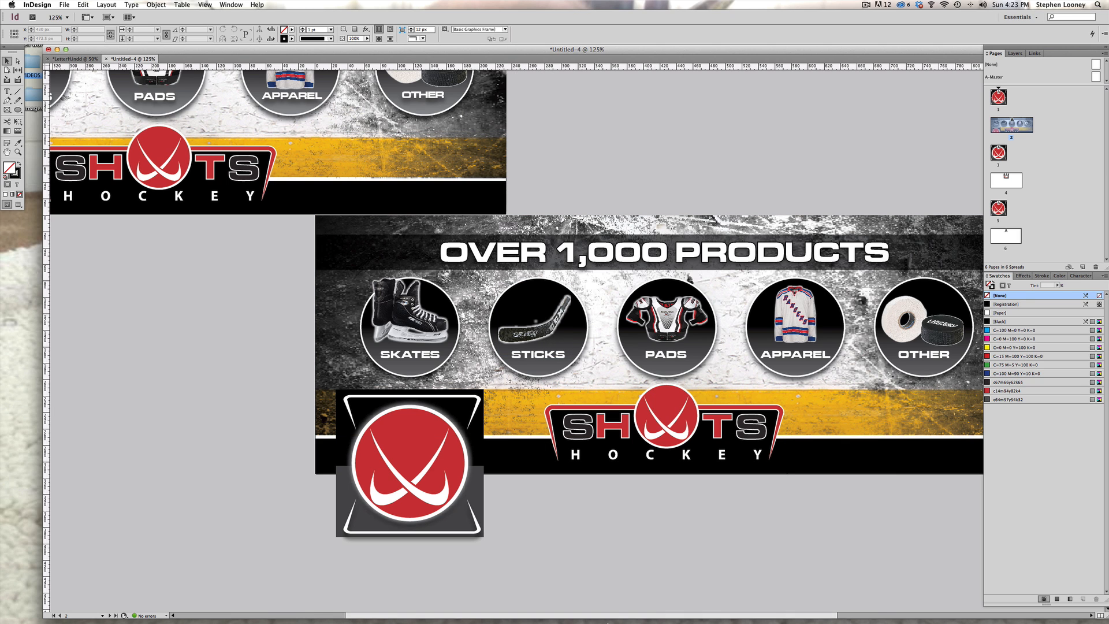
Switch to Photoshop, close the Bauer shoulder pads image and quit the program
click(580, 613)
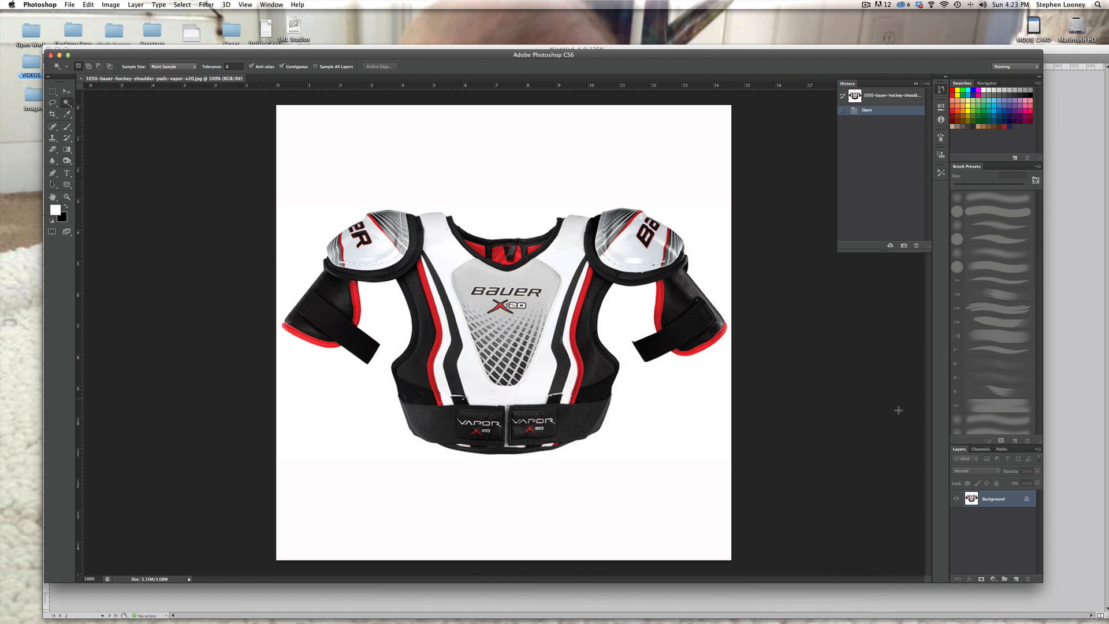
key(super+w)
key(super+q)
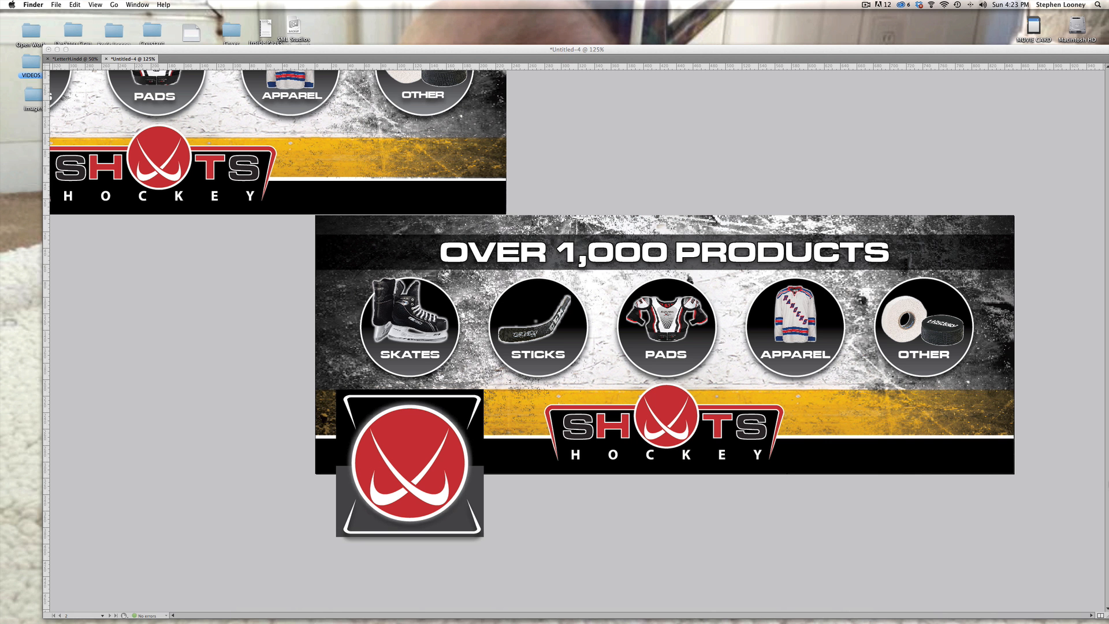
Open stickblade.psd in Photoshop from the categories folder inside the products folder on the desktop
drag(753, 60, 674, 60)
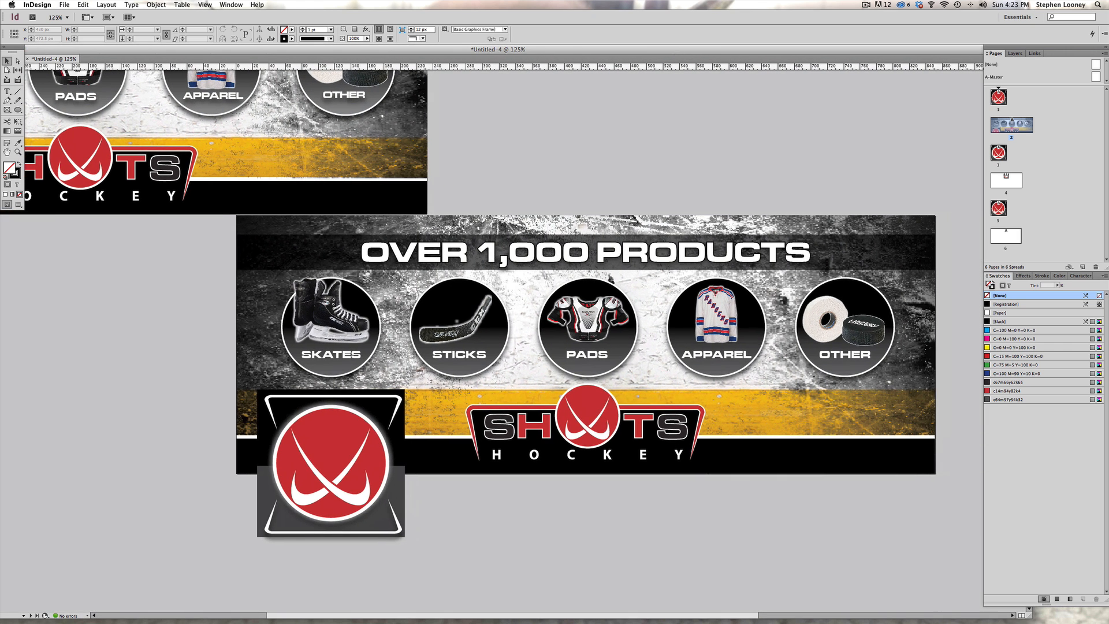
key(super+Tab)
key(super+o)
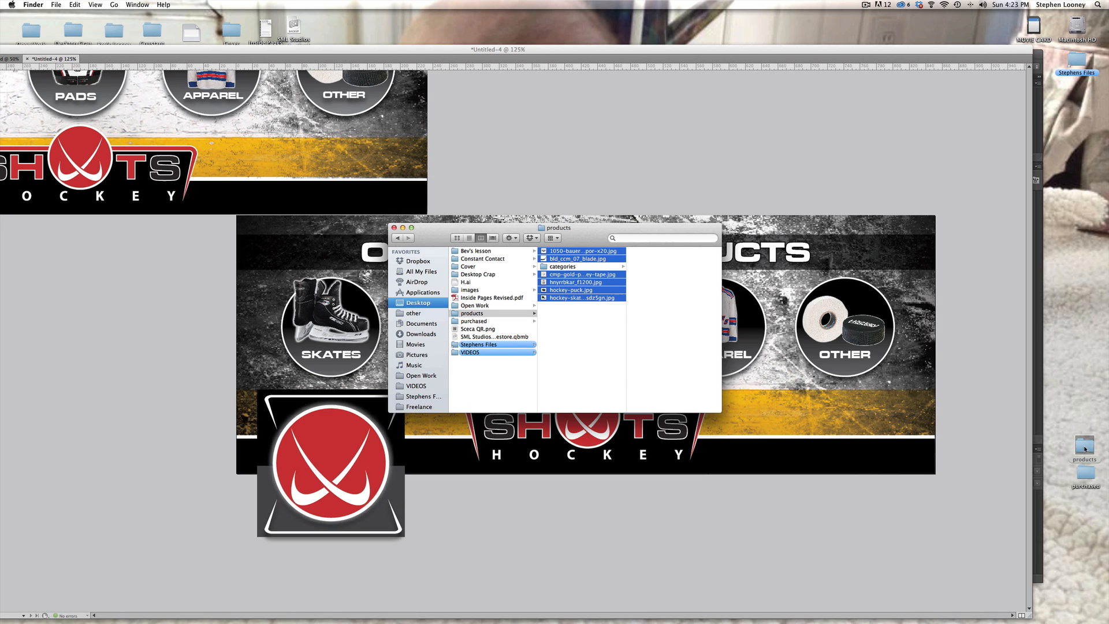
click(574, 268)
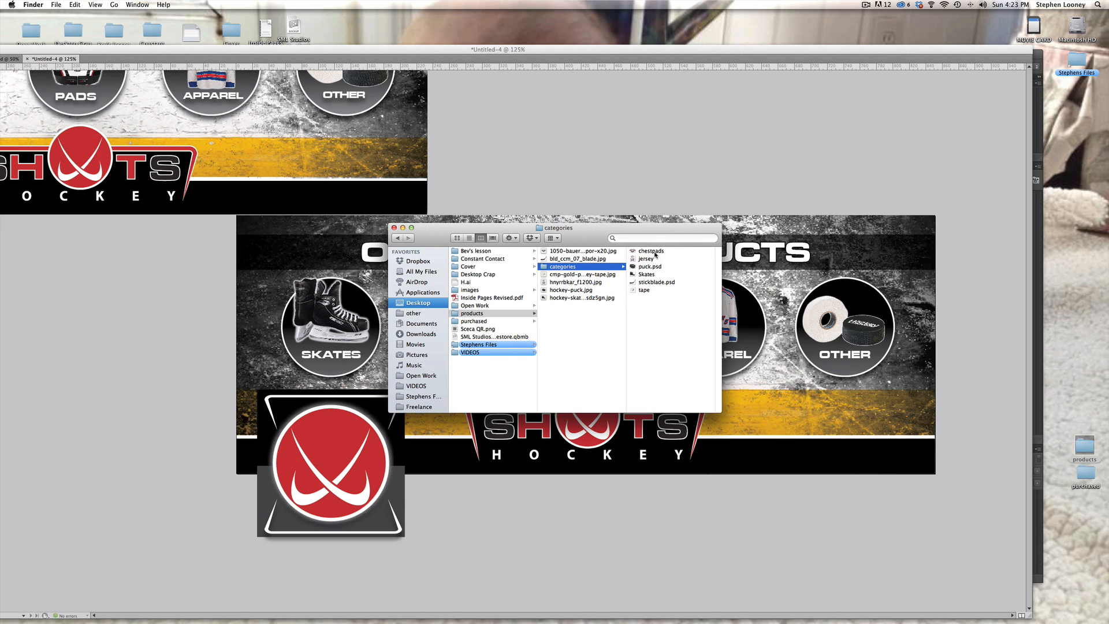
click(644, 267)
click(549, 283)
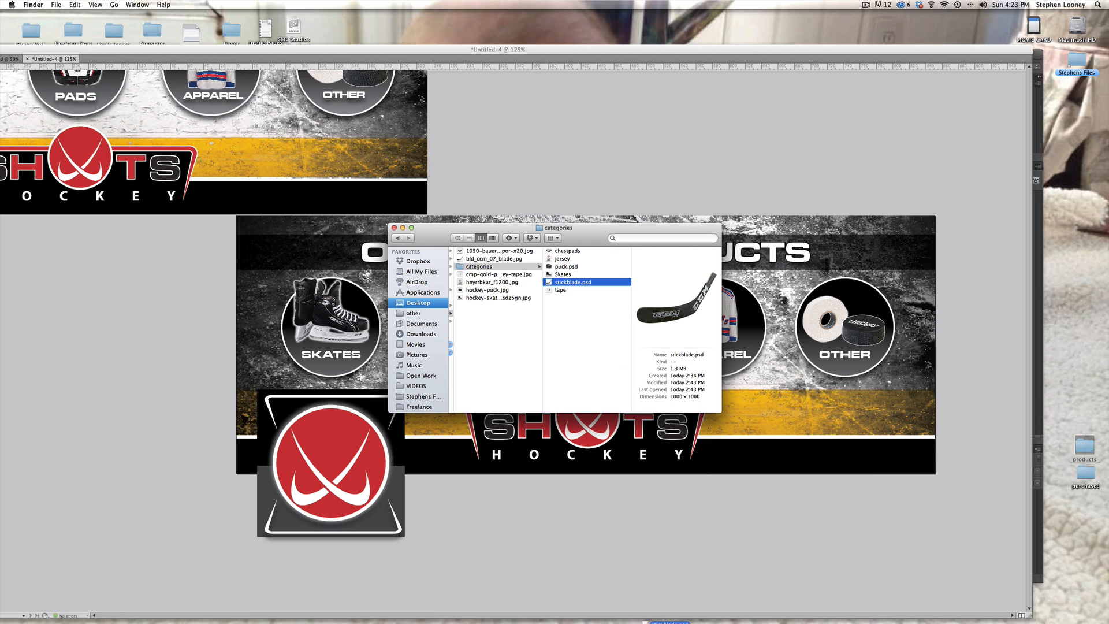
key(super+o)
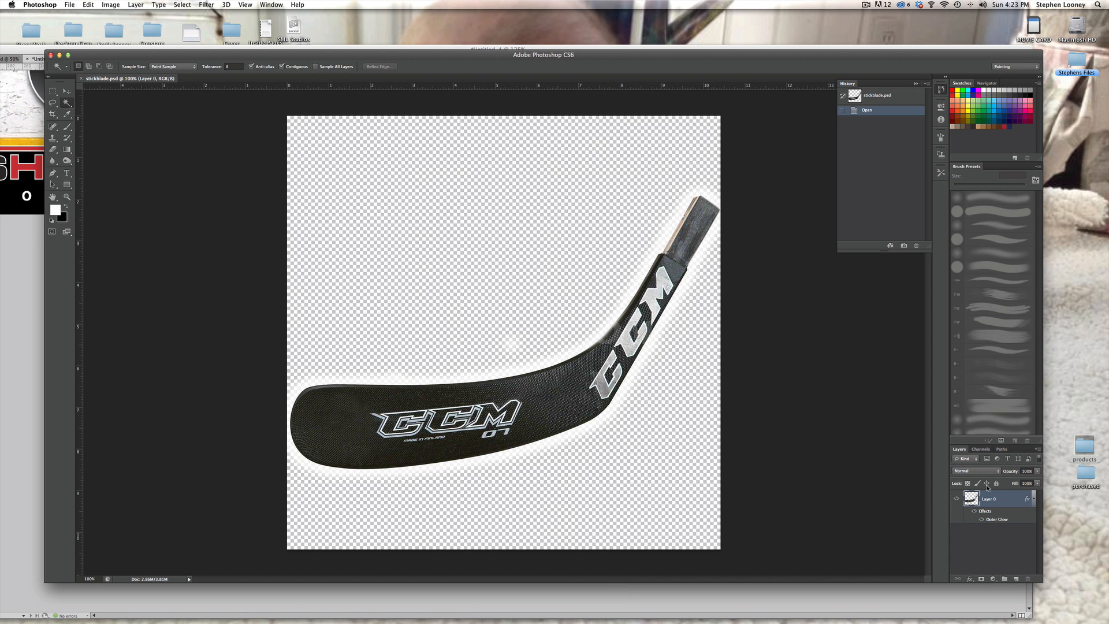
Add a black-filled layer beneath the stick, then collapse the stick layer's effects and make that layer active
click(1014, 579)
drag(976, 499, 973, 565)
key(super+BackSpace)
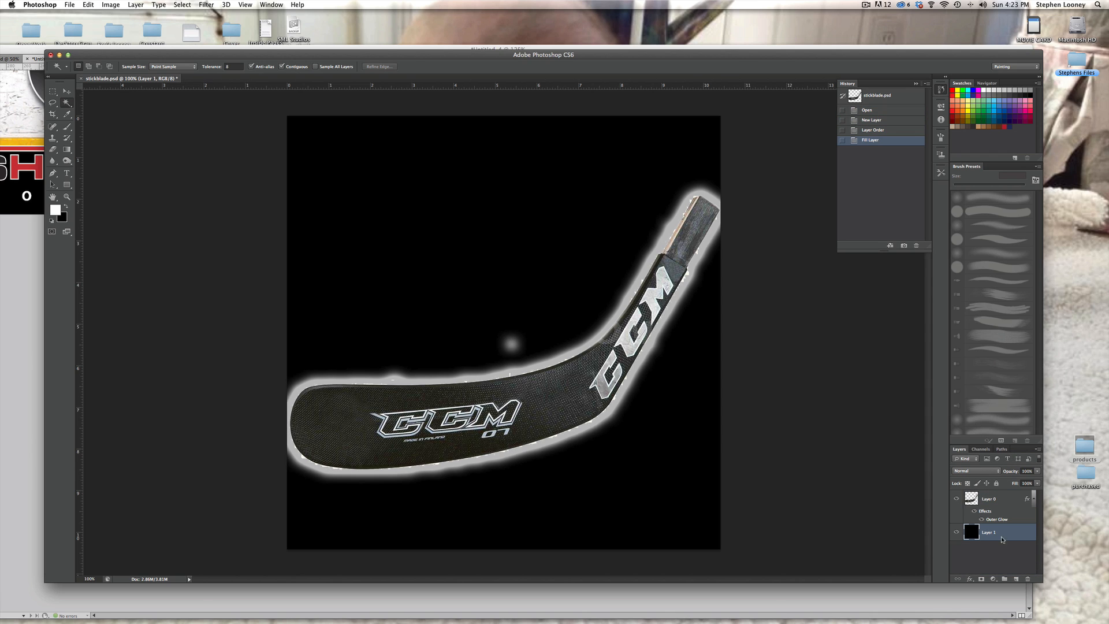
click(1014, 498)
click(1034, 499)
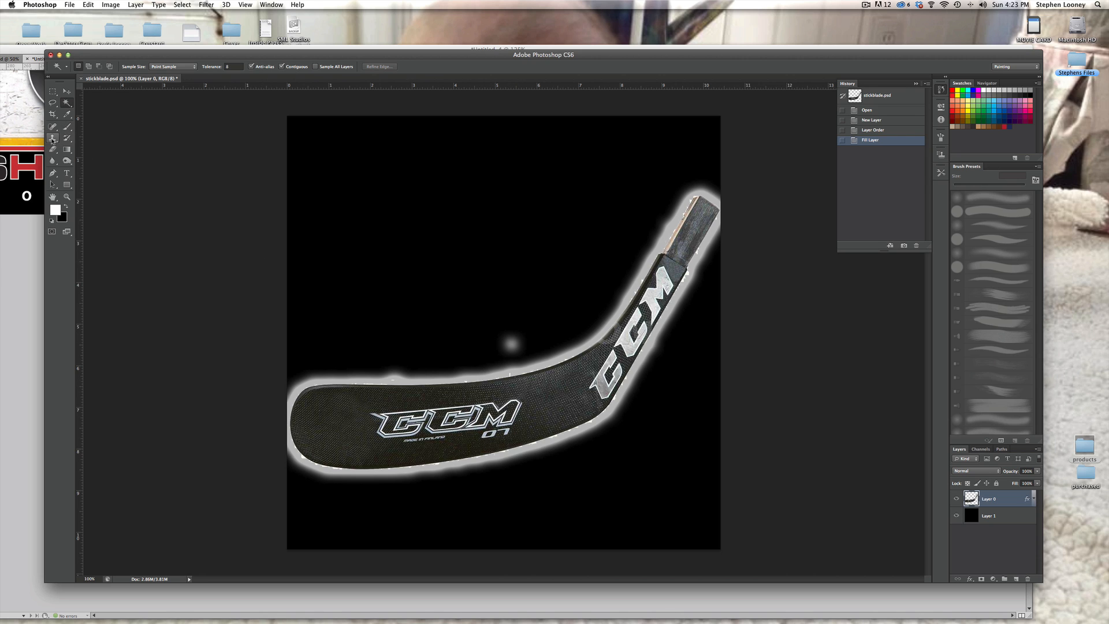
Erase the stray specks above the stick blade with the Eraser and hide the black layer
click(53, 150)
drag(502, 345, 510, 341)
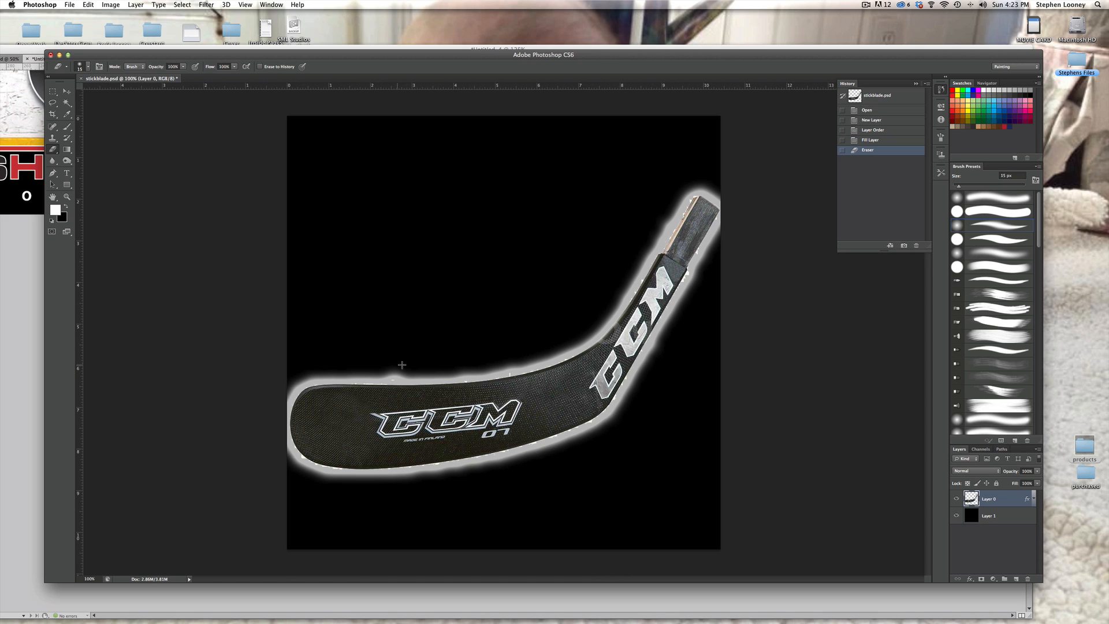
click(395, 367)
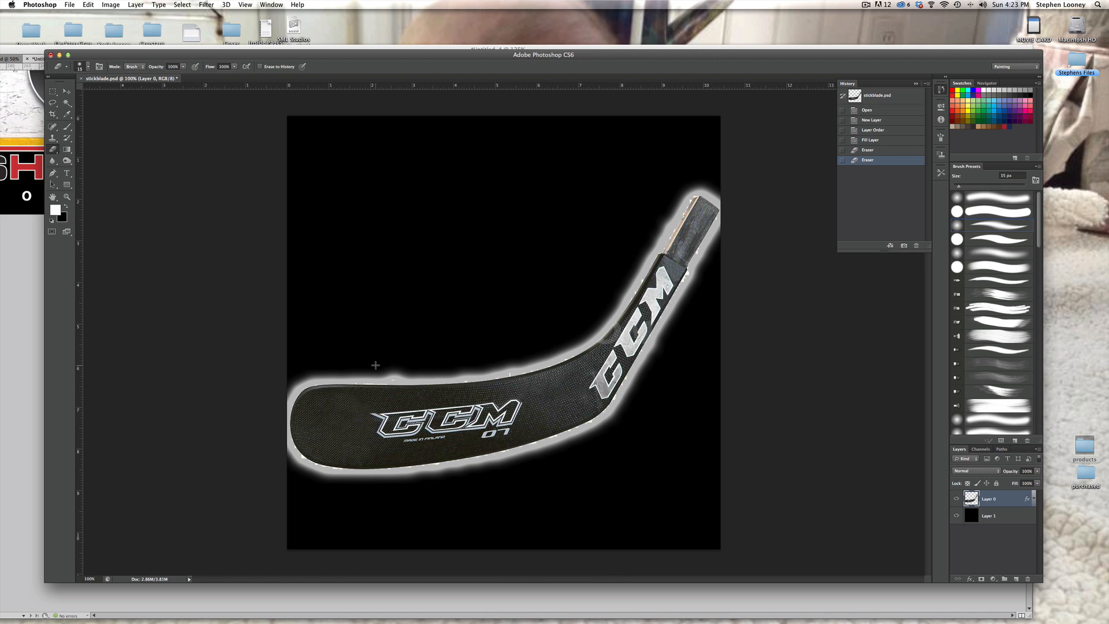
click(384, 371)
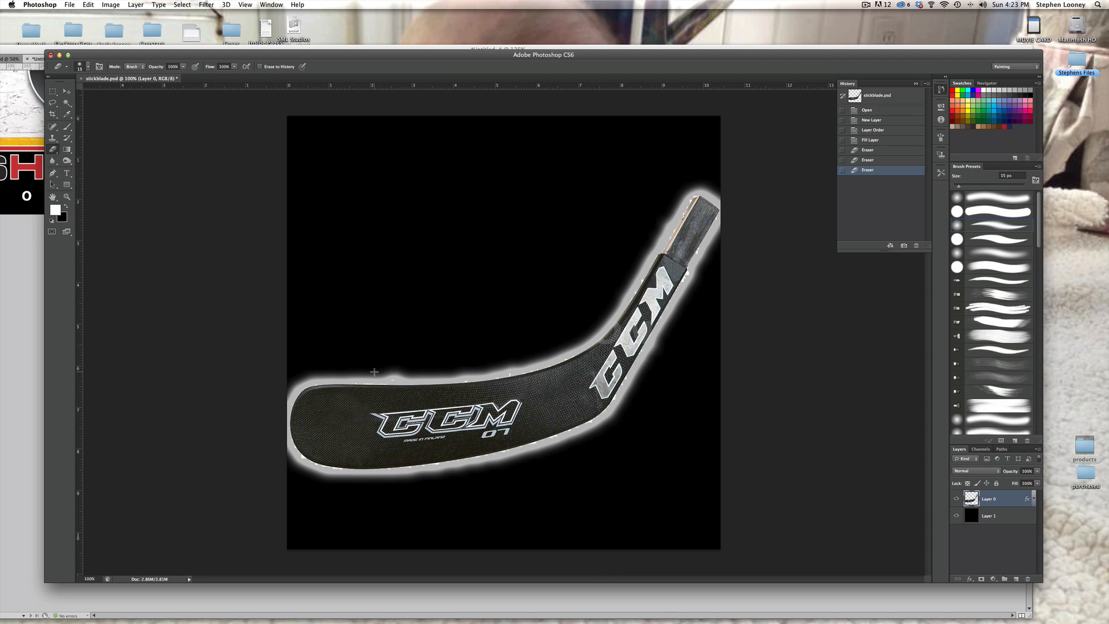
click(425, 373)
click(423, 380)
shift+click(448, 474)
key(super+z)
click(403, 378)
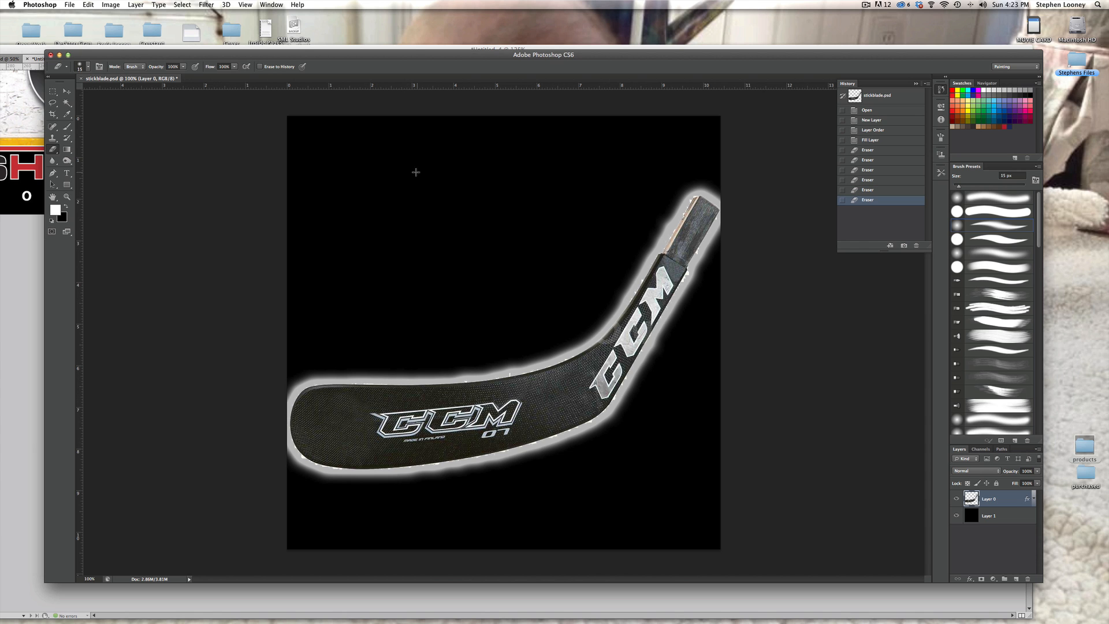
click(957, 516)
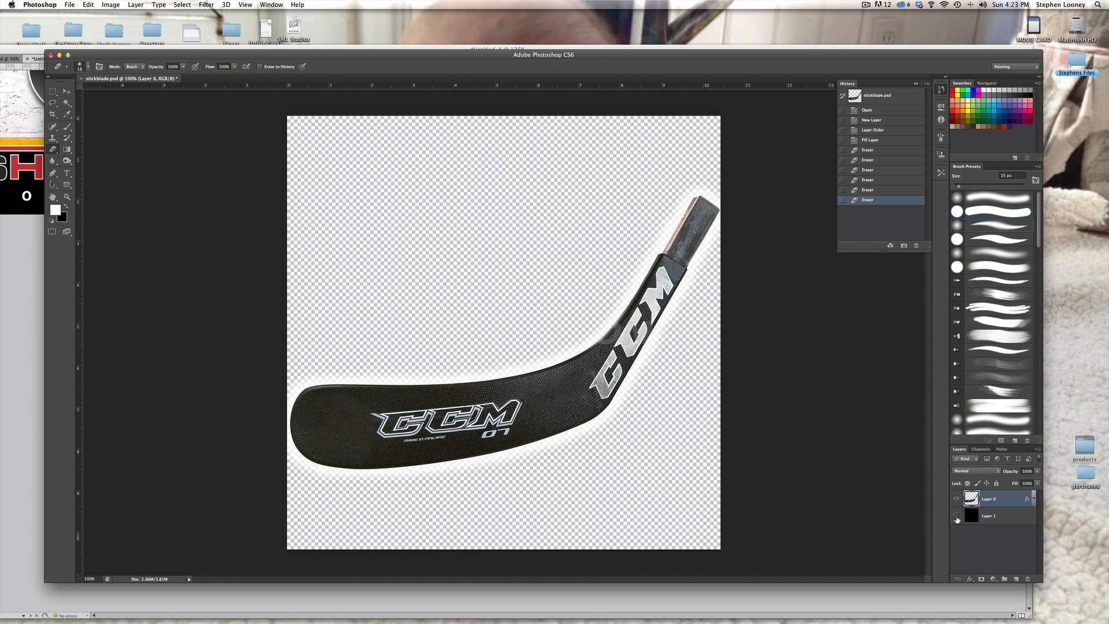
Switch to InDesign and update the modified stickblade.psd link
key(super+Tab)
key(super+Tab)
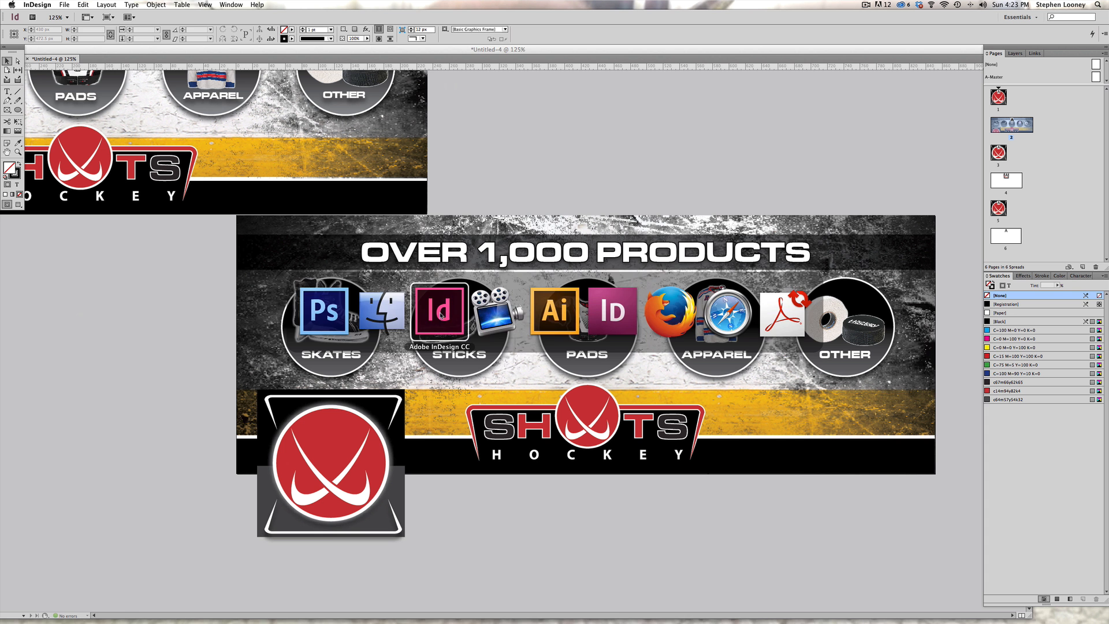
click(1034, 54)
mouse_move(1048, 90)
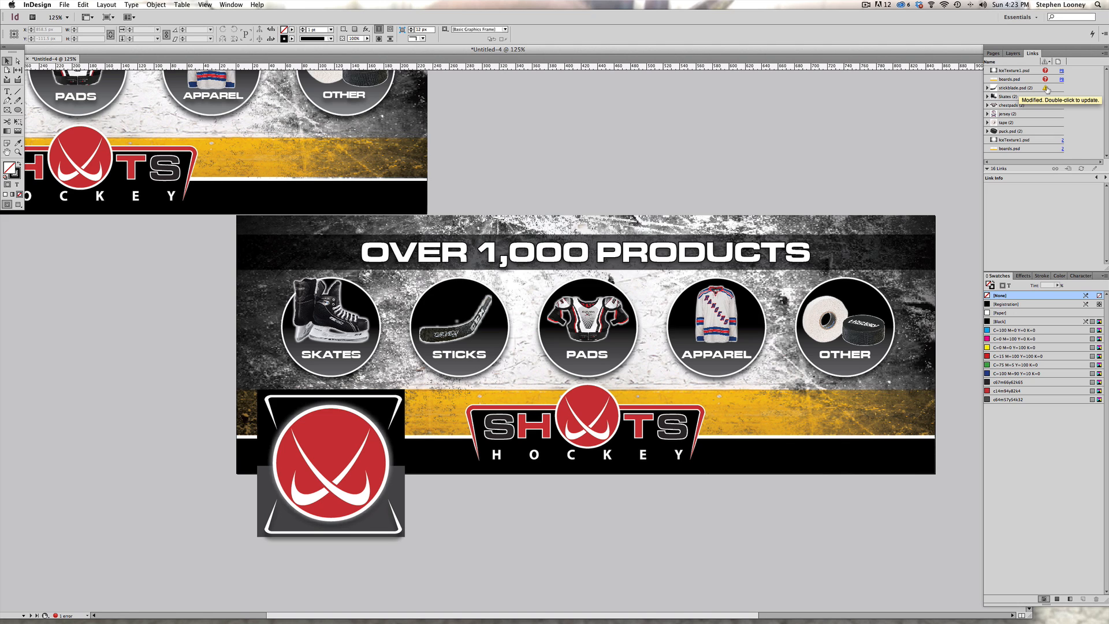
double_click(1047, 89)
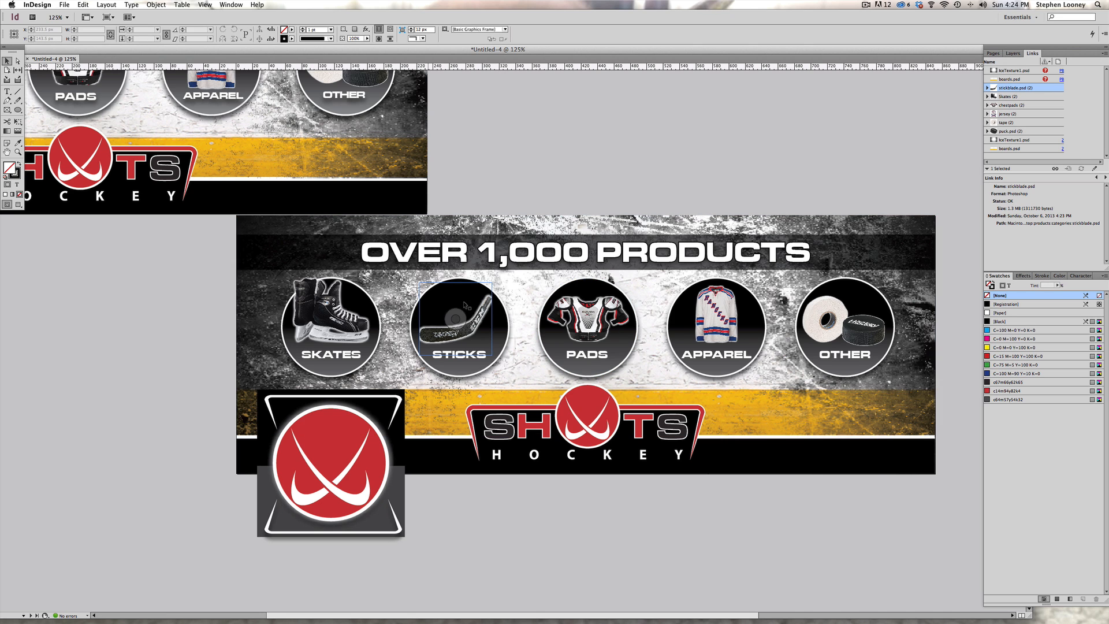
Delete the reference copy of the banner lying beside the finished cover banner page
key(super+minus)
key(super+minus)
drag(172, 210, 272, 221)
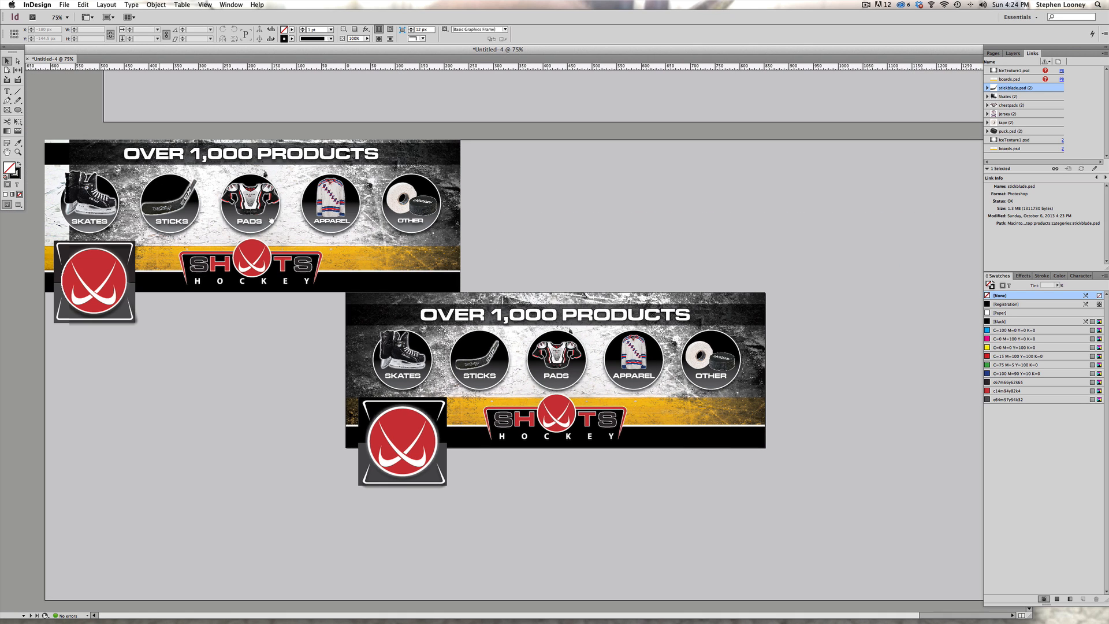
click(103, 279)
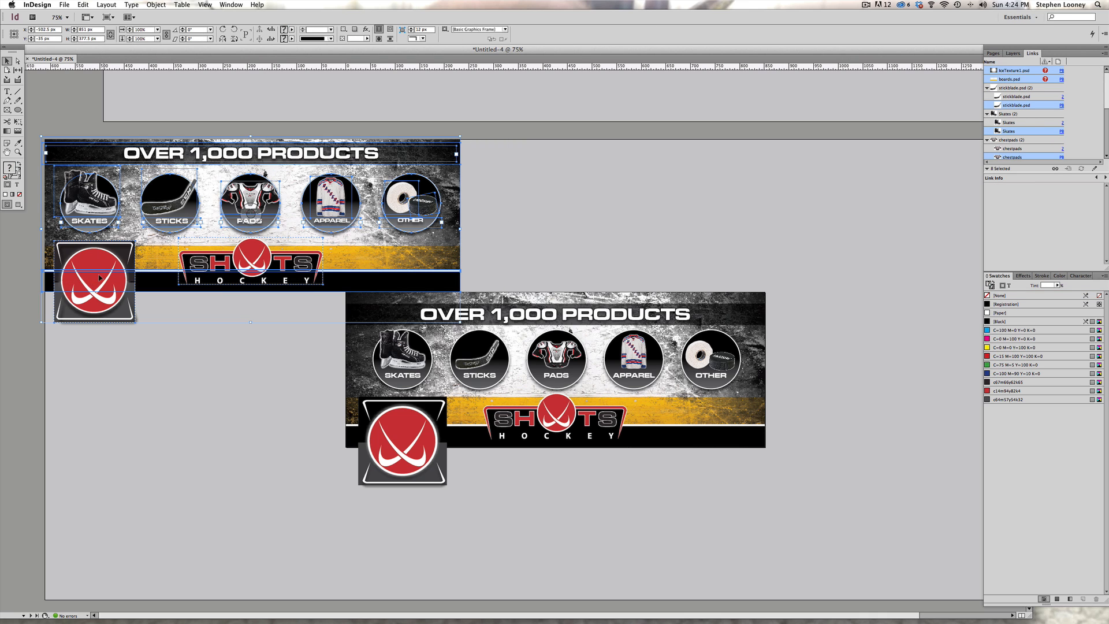
key(Delete)
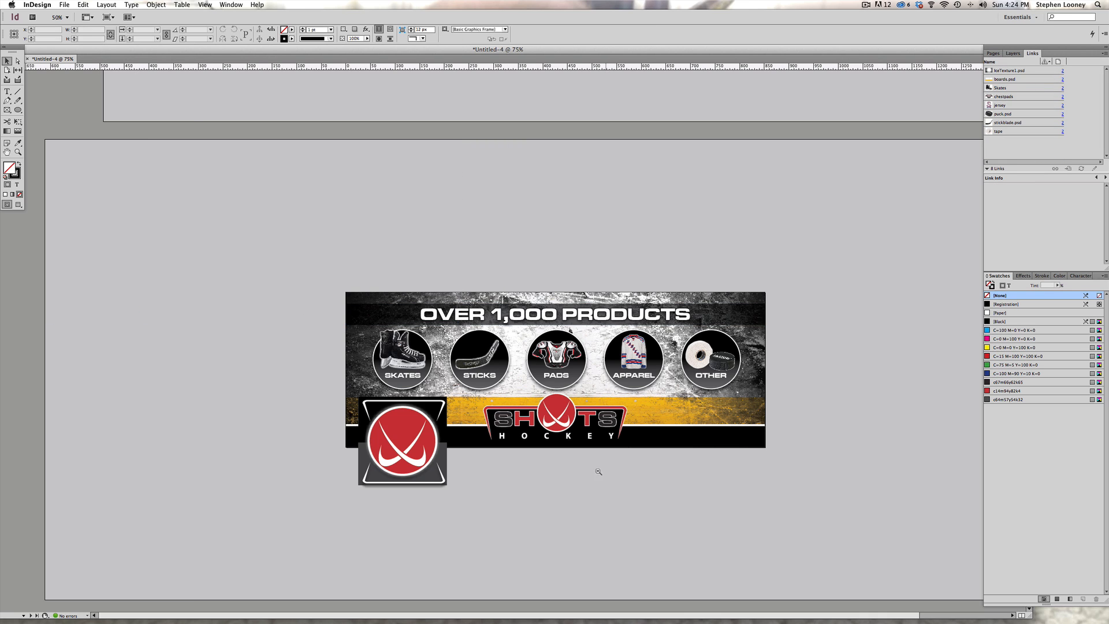
Paste the Twitter header artwork from LetterH.indd in place on the Twitter header page of Untitled-4
alt+super+click(602, 472)
drag(564, 501, 545, 213)
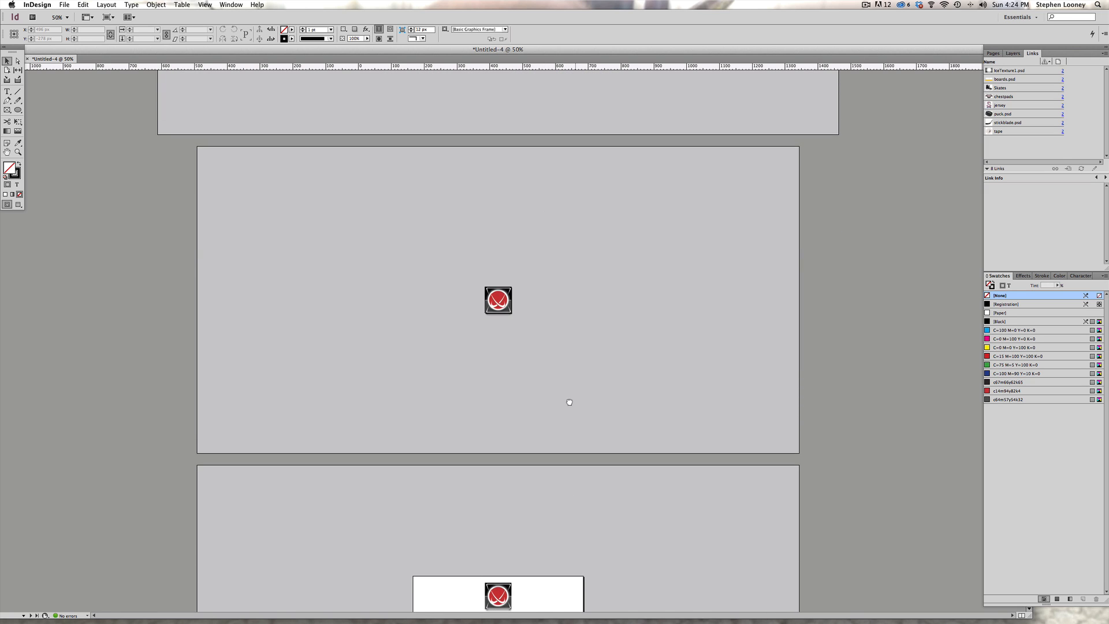
drag(572, 438, 559, 287)
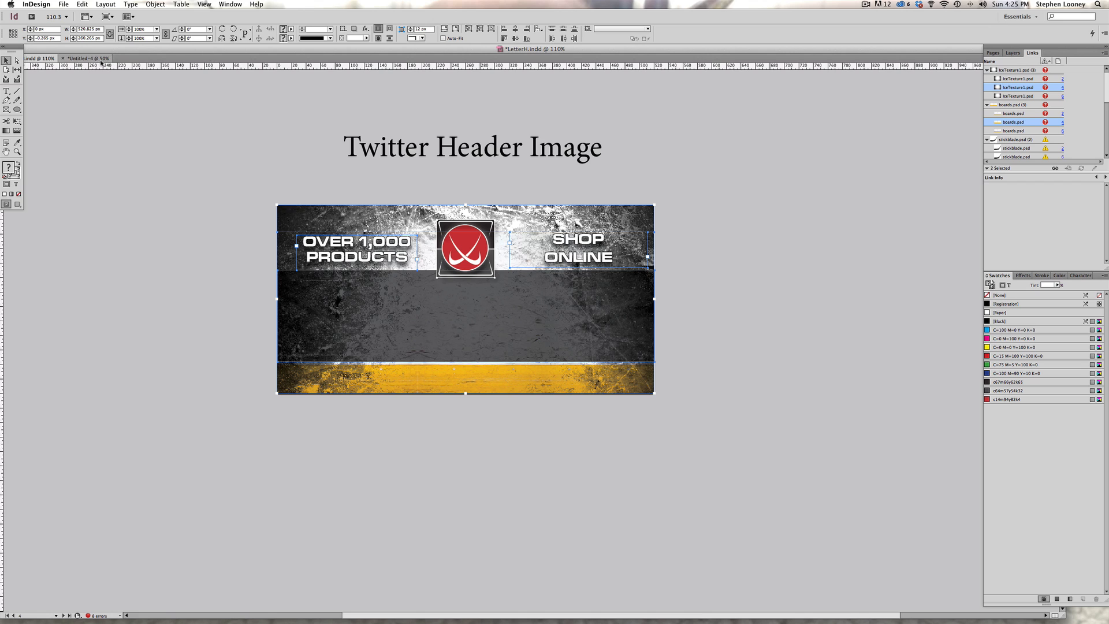
click(106, 59)
key(super+shift+alt+v)
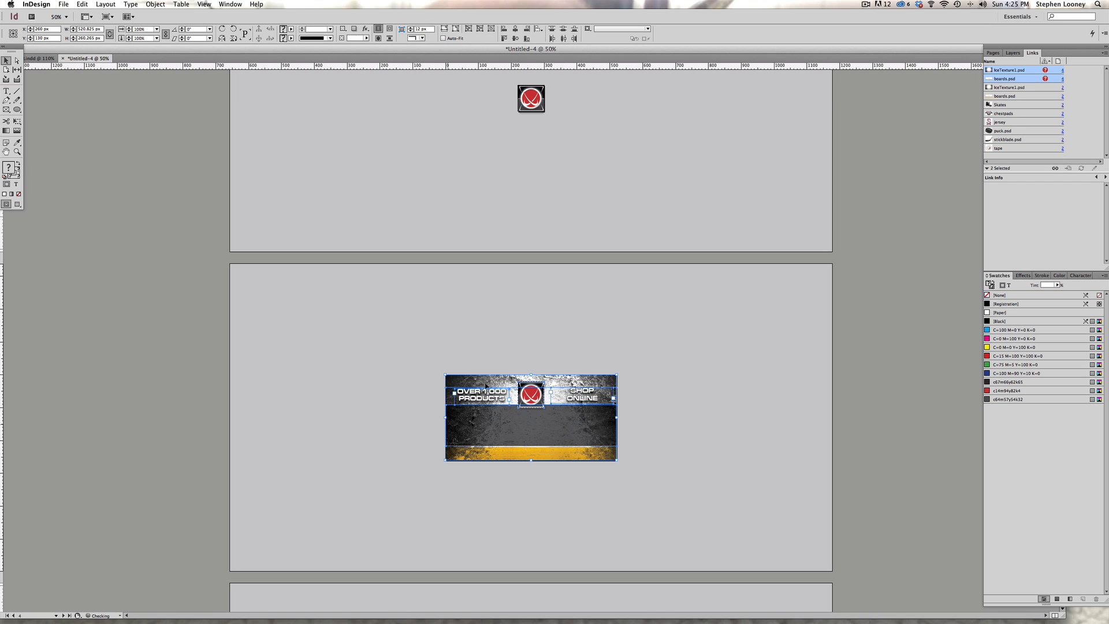
Move the pasted Twitter header artwork off the page onto the pasteboard beside it as a reference
mouse_move(579, 390)
mouse_down()
mouse_move(368, 390)
mouse_move(391, 390)
mouse_up()
click(366, 334)
key(super+space)
mouse_move(215, 293)
mouse_down()
mouse_move(562, 466)
mouse_move(754, 508)
mouse_up()
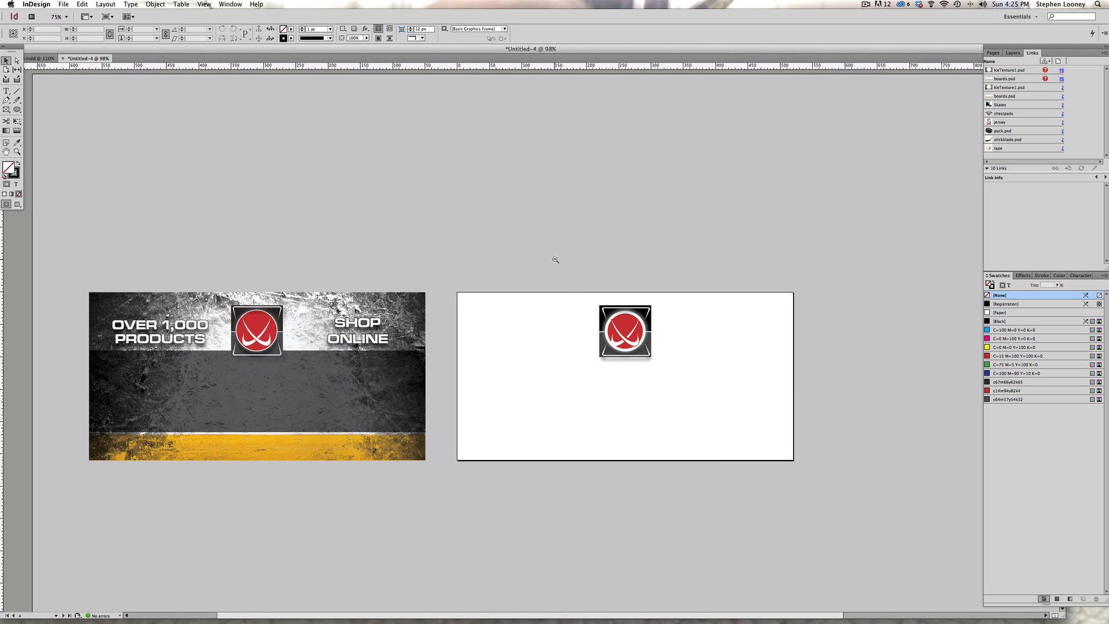
Paste a copy of the cover banner's background textures, bars and OVER 1,000 PRODUCTS title onto the Twitter header page
alt+super+click(558, 260)
alt+super+click(568, 262)
alt+super+click(569, 263)
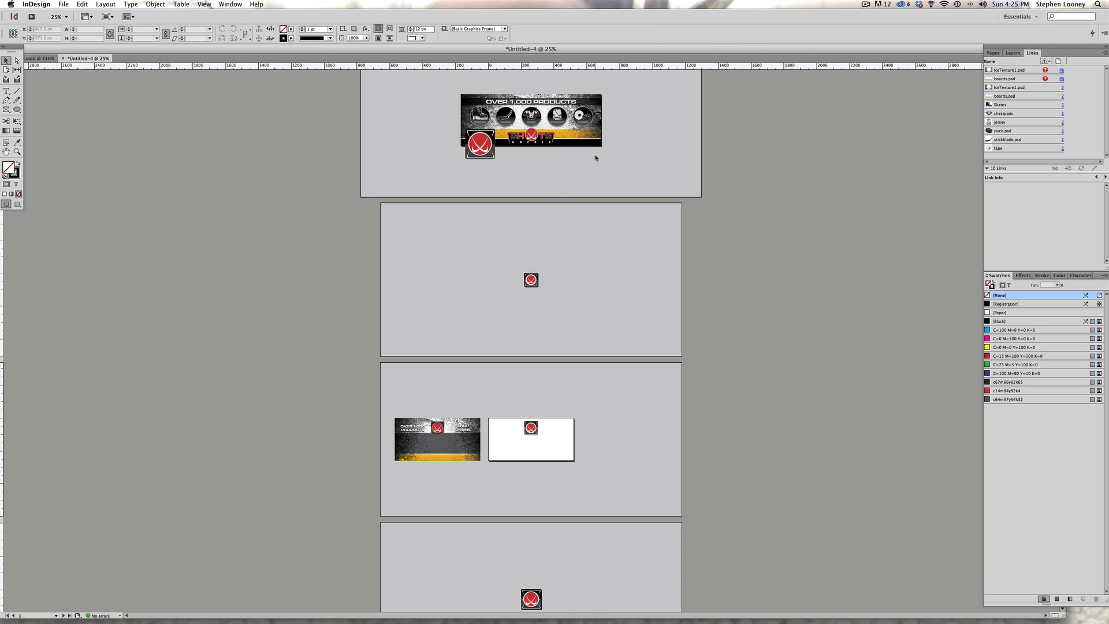
drag(597, 159, 629, 88)
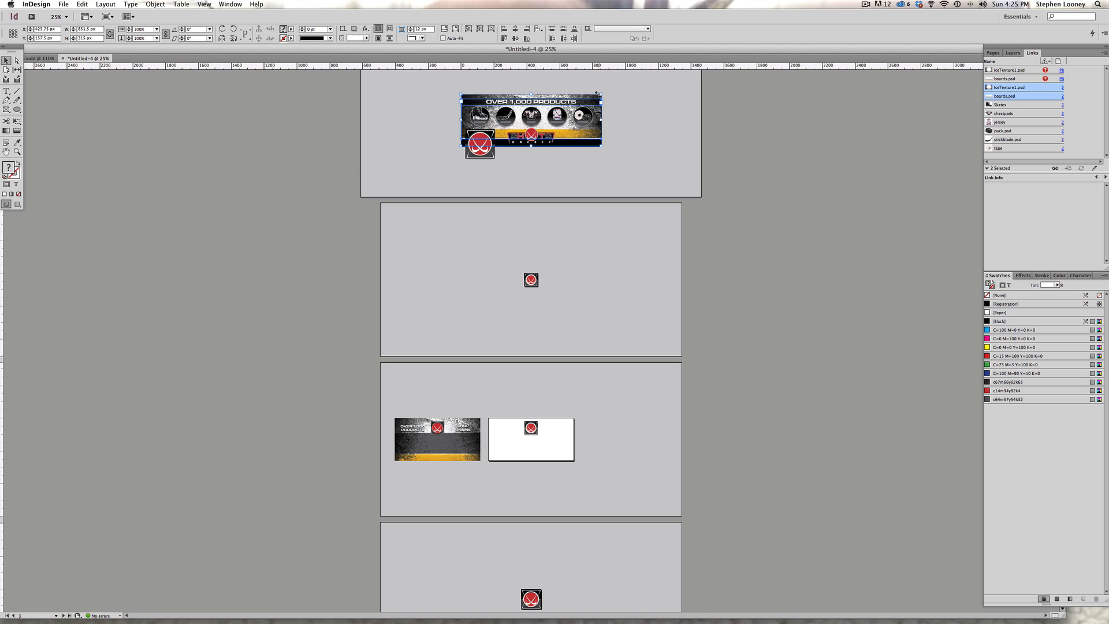
click(649, 399)
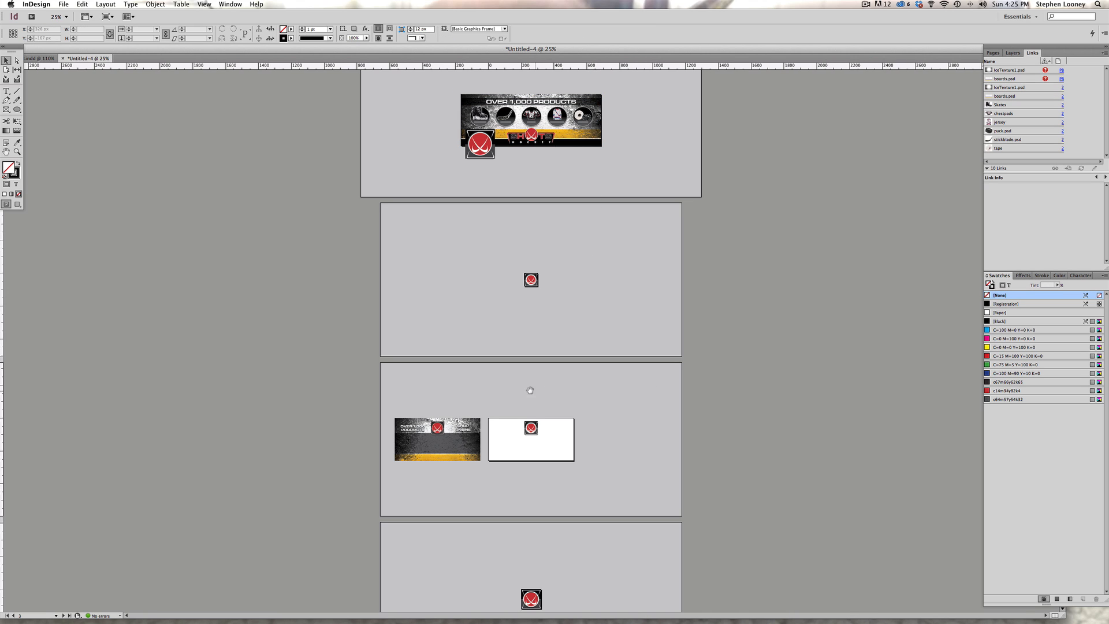
drag(323, 384, 683, 512)
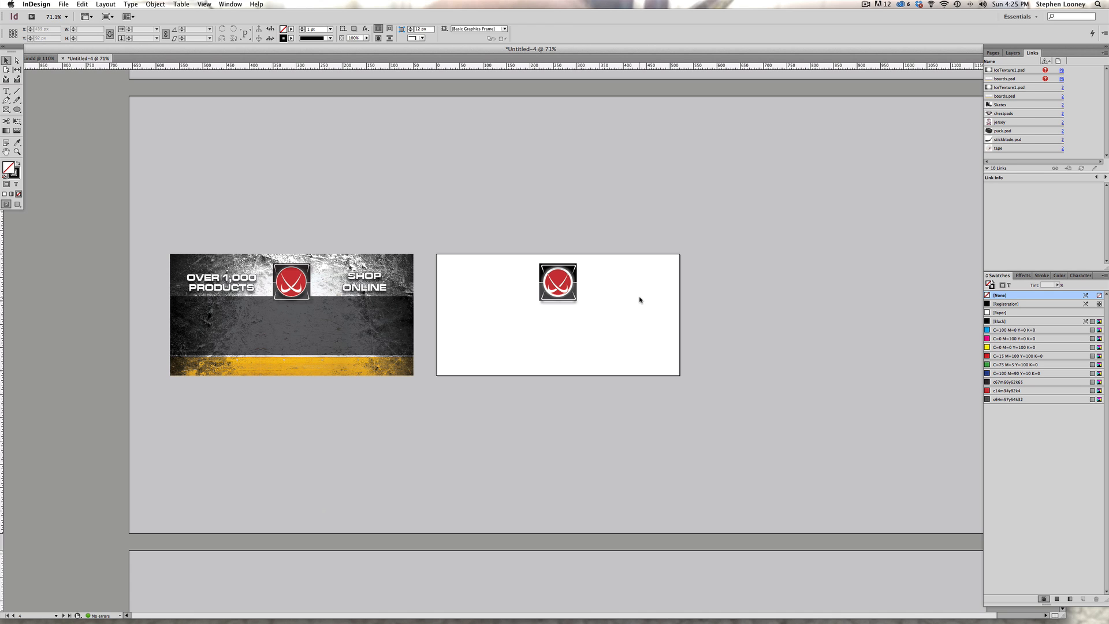
key(super+v)
Move the OVER 1,000 PRODUCTS title above the page and line up the pasted background with the page's upper-left corner
drag(646, 259, 697, 188)
click(545, 129)
drag(528, 191, 245, 114)
click(525, 220)
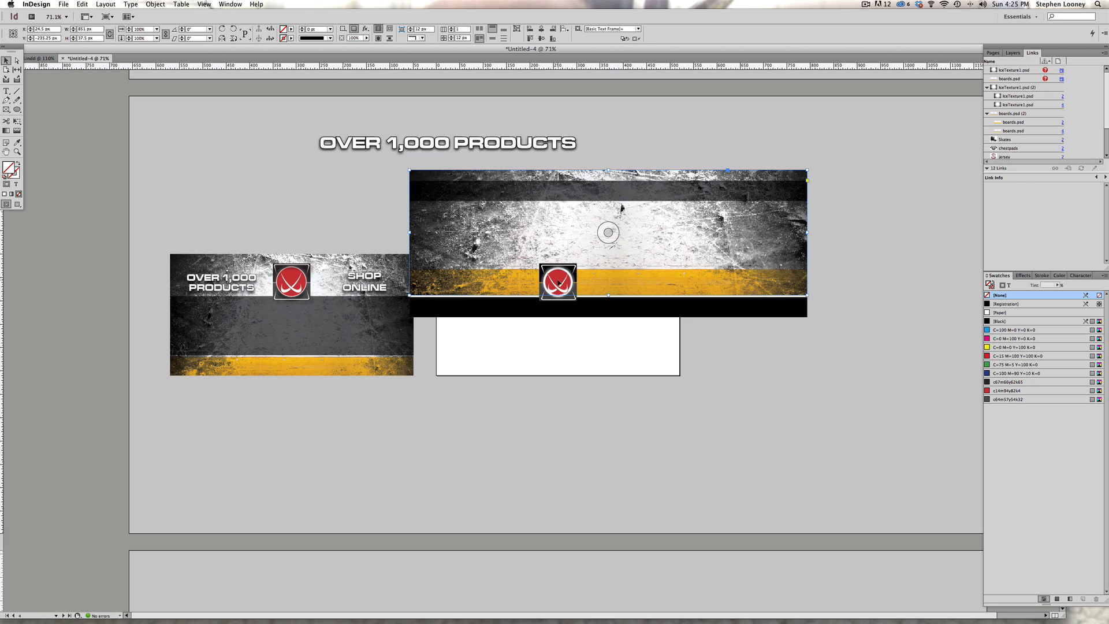
drag(628, 178, 654, 261)
Delete the black strip and white line under the yellow boards and shorten the ice texture to the page's lower edge
click(559, 395)
key(Delete)
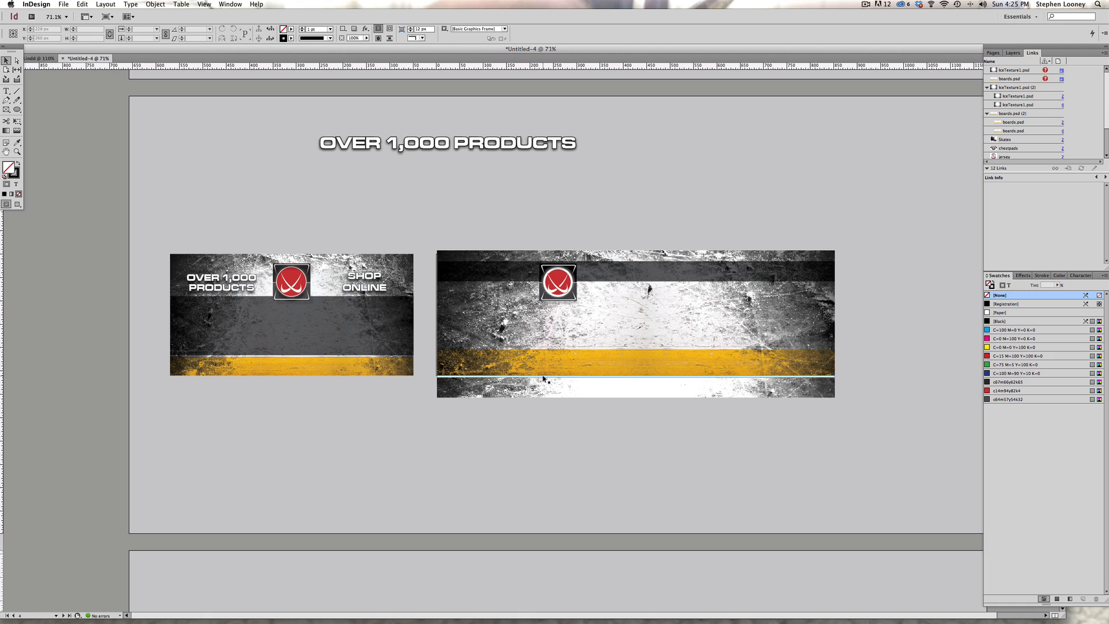
click(582, 379)
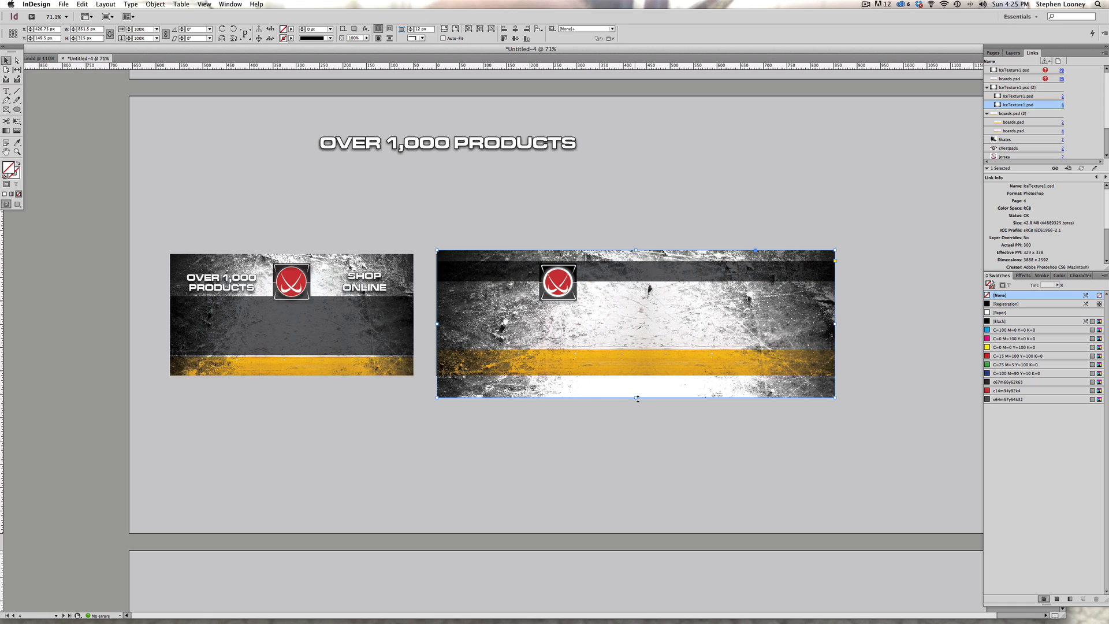
drag(635, 398, 635, 376)
Shift the reference header's background and SHOP ONLINE text further away from the Twitter header page
drag(813, 411, 684, 277)
drag(671, 277, 707, 278)
drag(309, 191, 720, 470)
drag(495, 260, 459, 259)
click(470, 235)
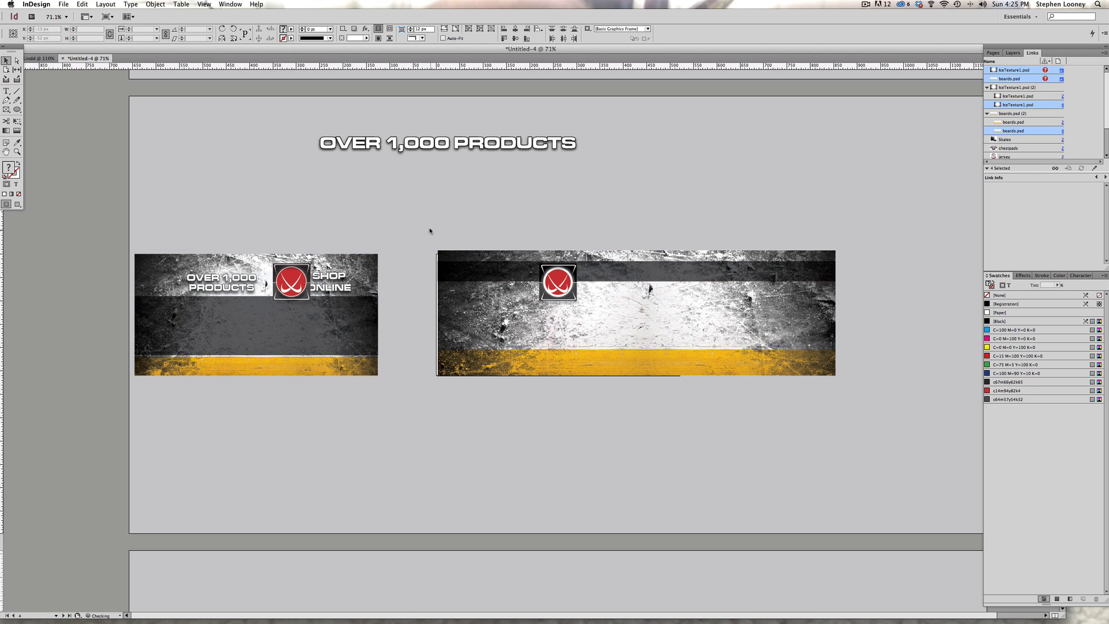
Nudge the pasted background onto the page and fit its frames to the Twitter header page's width and top edge
drag(429, 223, 482, 427)
key(Left)
key(Left)
key(Left)
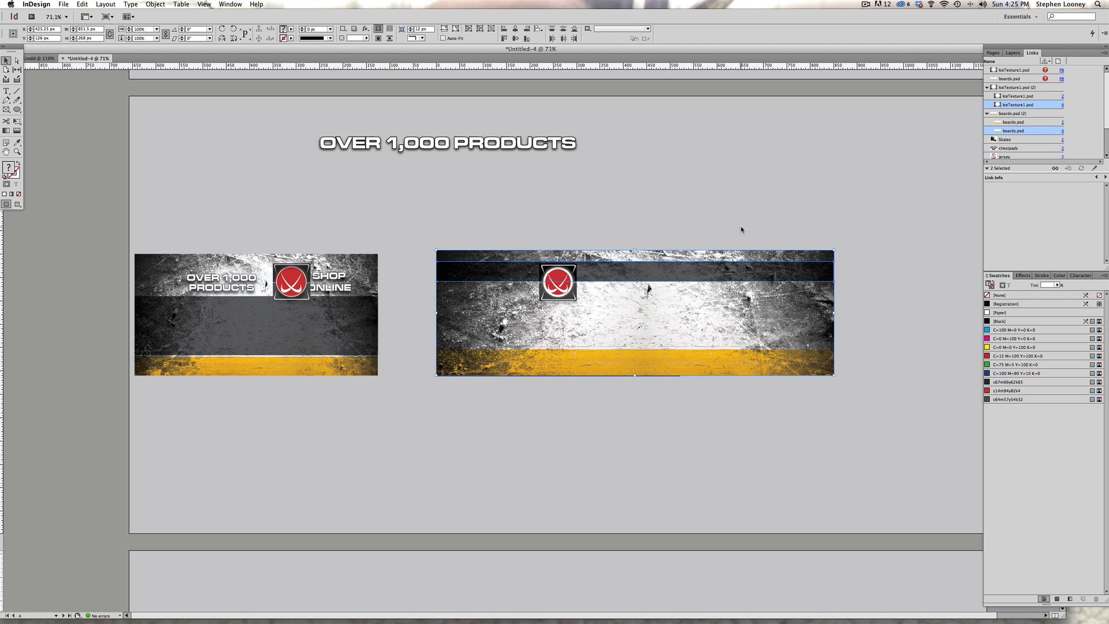
drag(836, 313, 680, 313)
drag(557, 251, 557, 258)
click(598, 219)
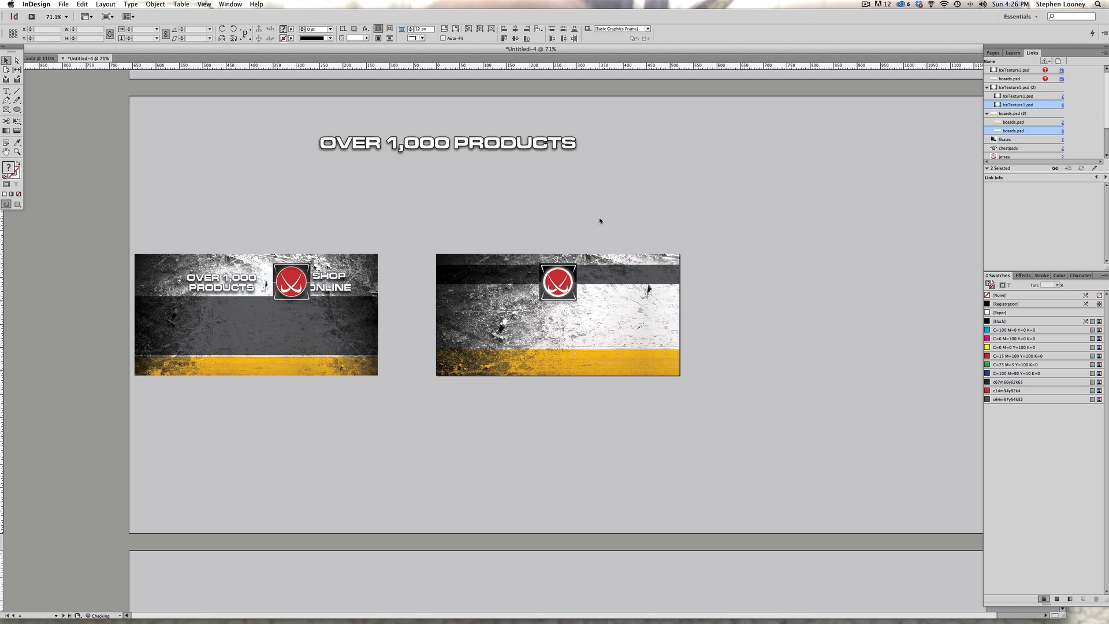
Move the dark translucent bar down to sit just below the logo badge on the Twitter header
click(471, 268)
drag(470, 270, 479, 315)
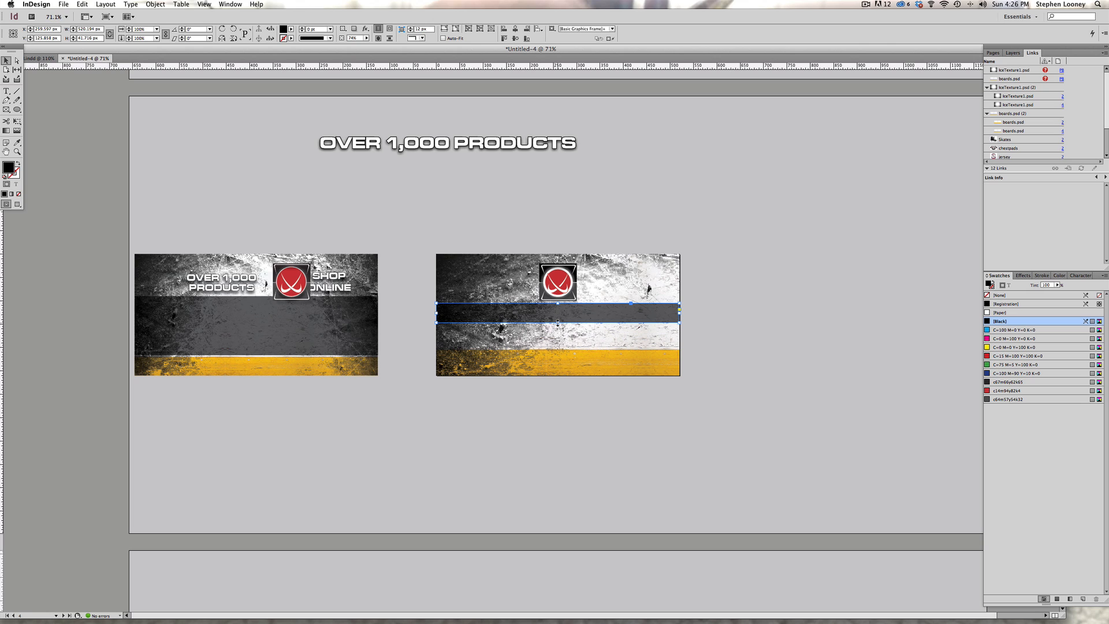
Stretch the dark translucent bar down over the yellow boards and shrink the boards image to the page's width and a height of 218 px
drag(558, 322, 628, 355)
click(483, 395)
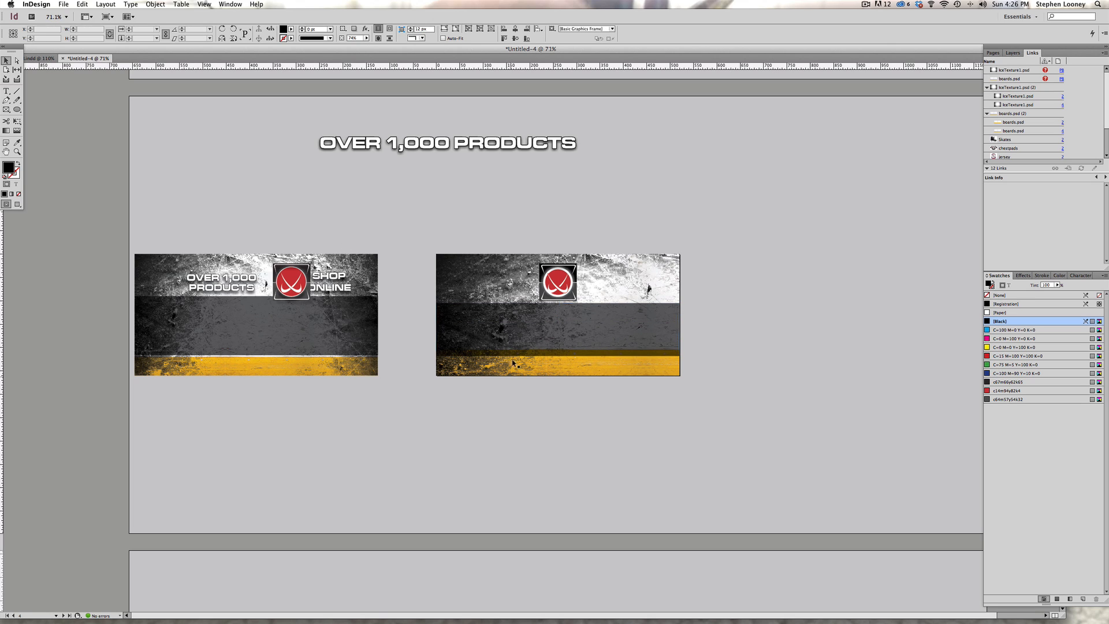
click(511, 367)
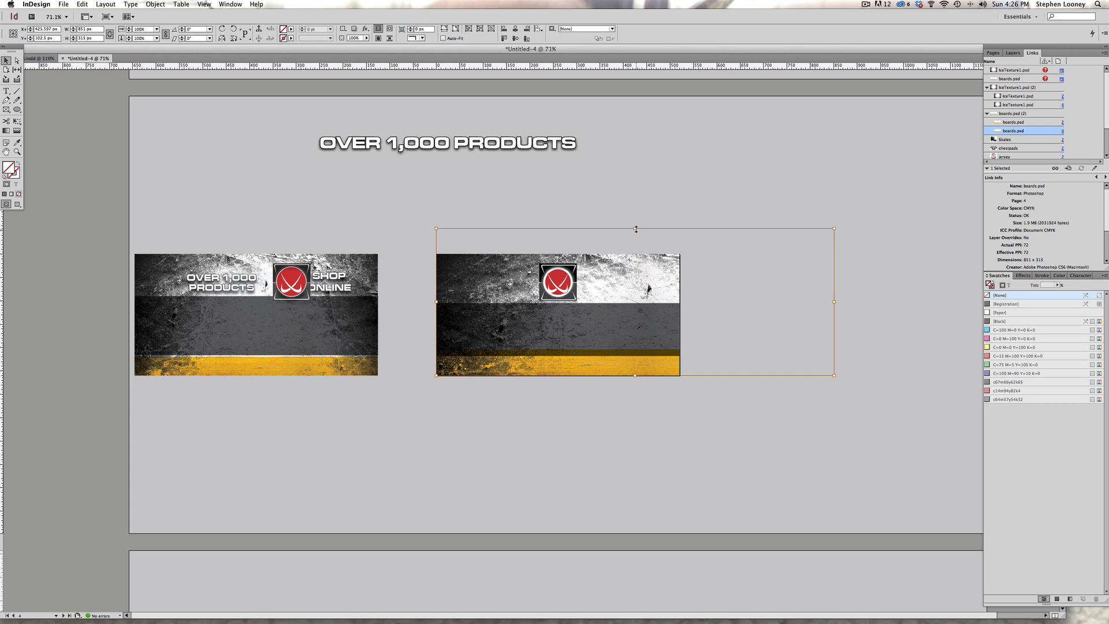
drag(834, 229, 680, 253)
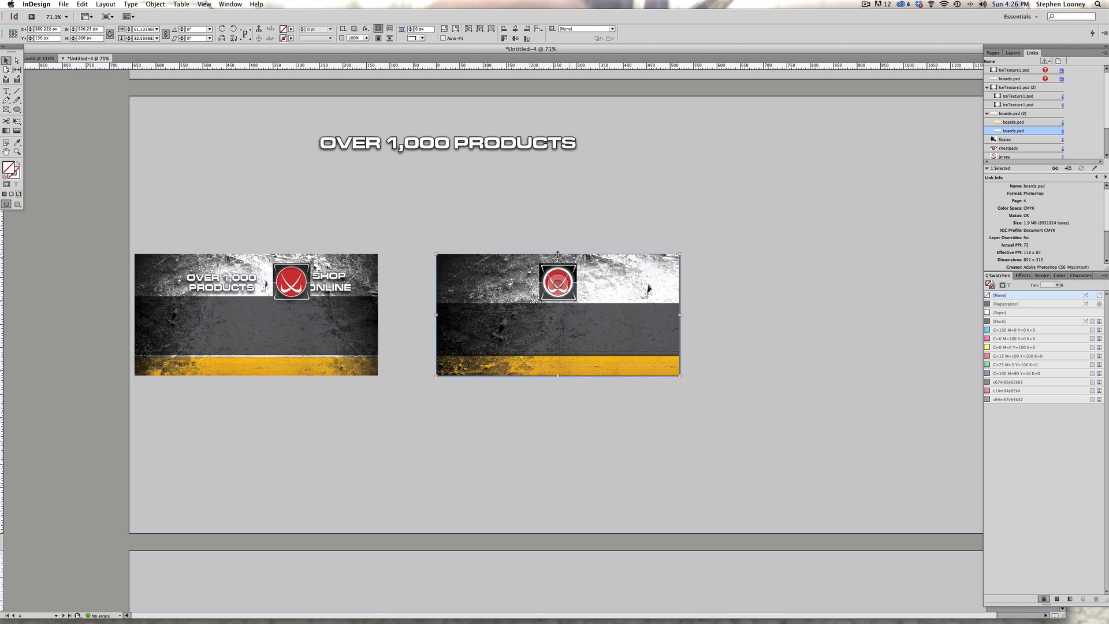
drag(557, 254, 557, 273)
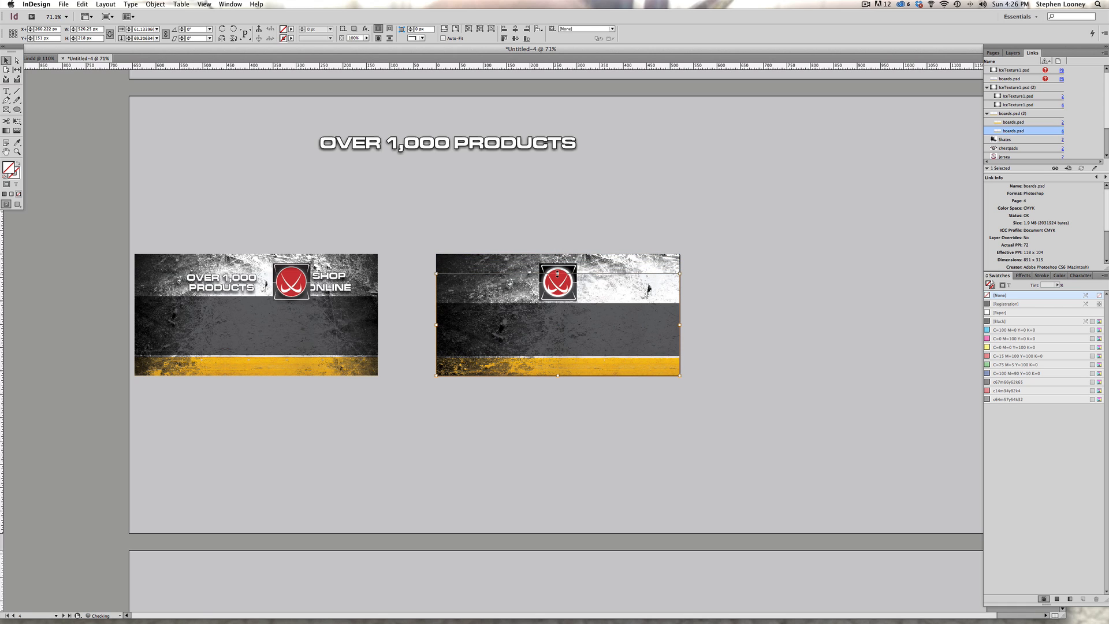
click(643, 411)
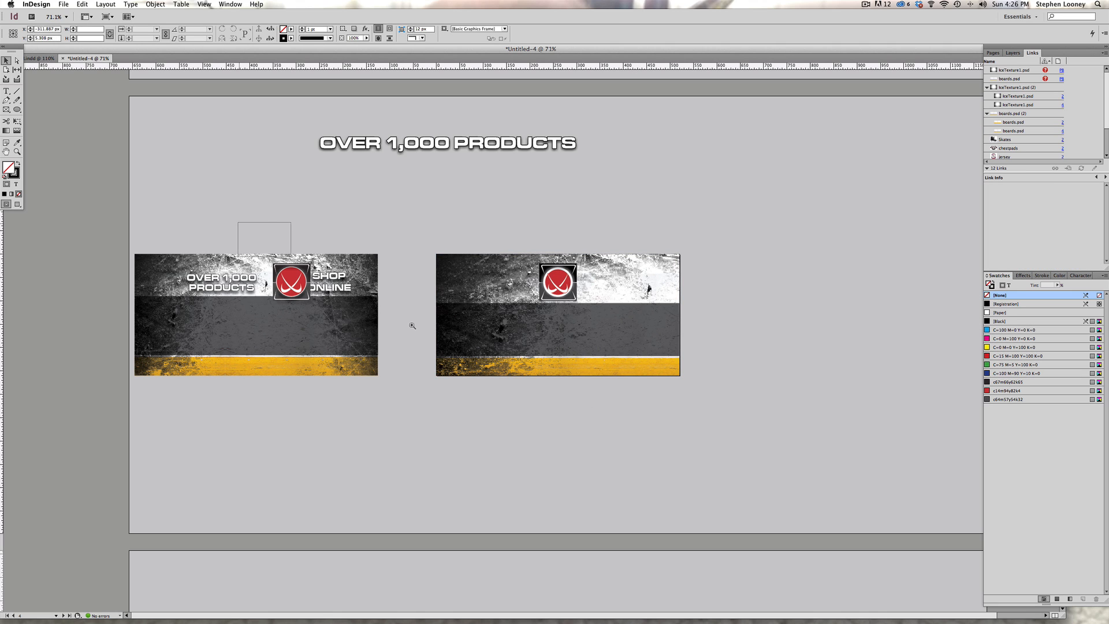
key(Return)
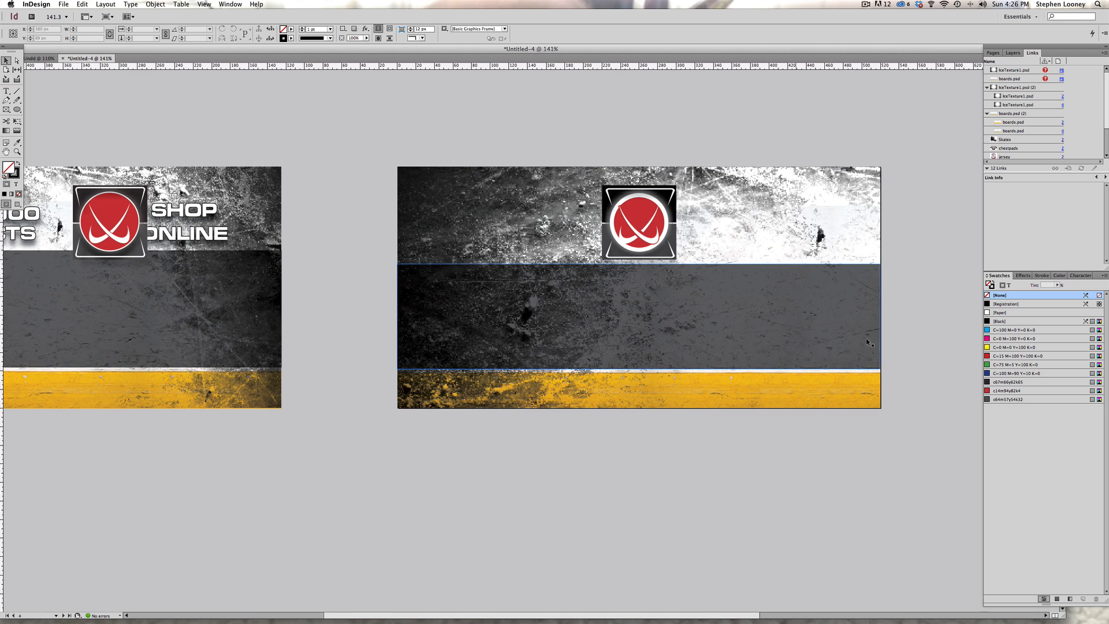
drag(696, 330, 693, 174)
key(super+z)
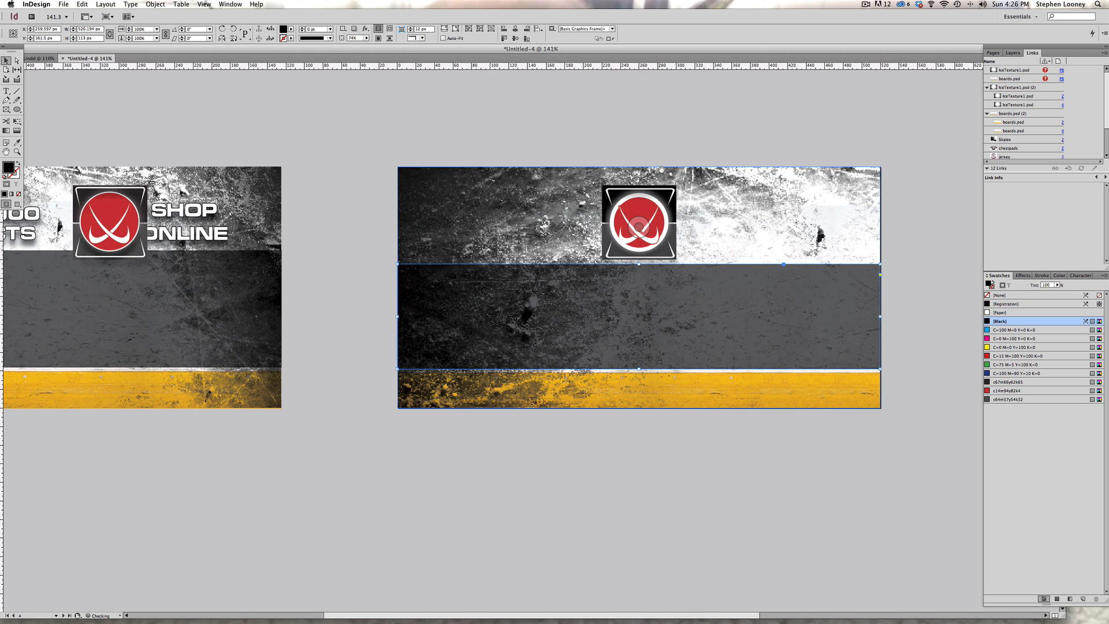
click(536, 119)
key(super+minus)
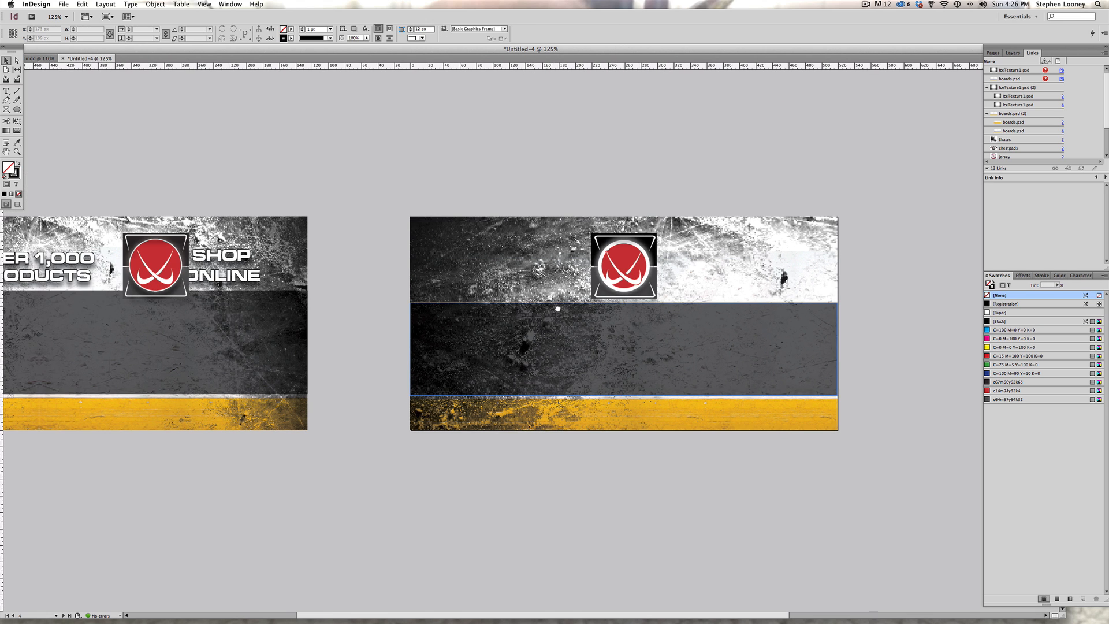
Copy the OVER 1,000 PRODUCTS text from the reference header onto the Twitter header, left of the logo badge
drag(403, 234, 436, 246)
scroll(436, 246, left, 5)
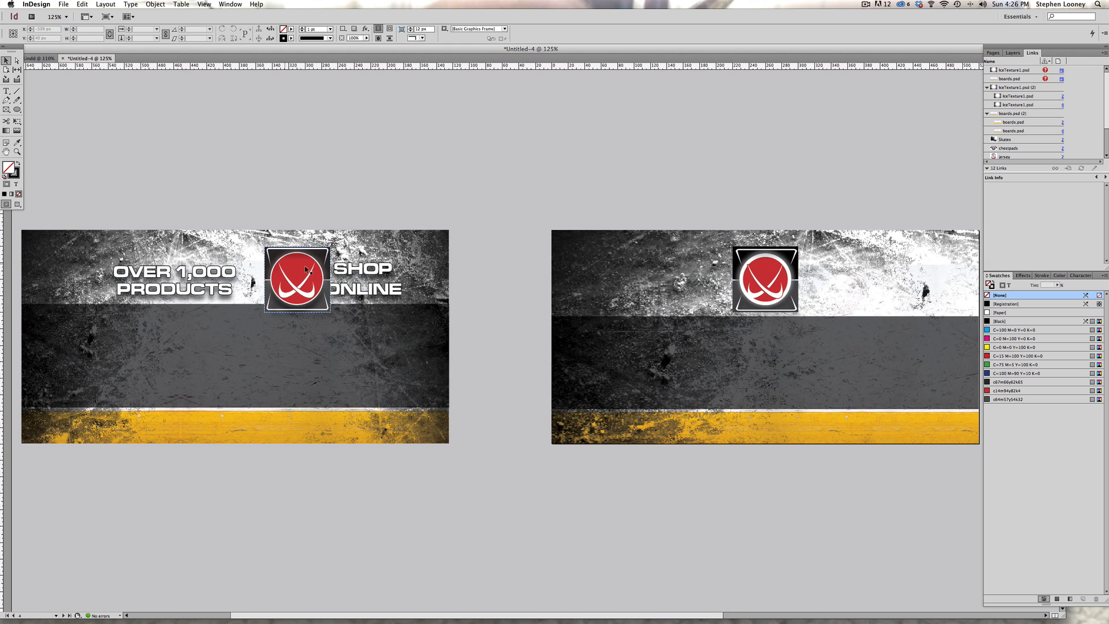
drag(199, 269, 633, 269)
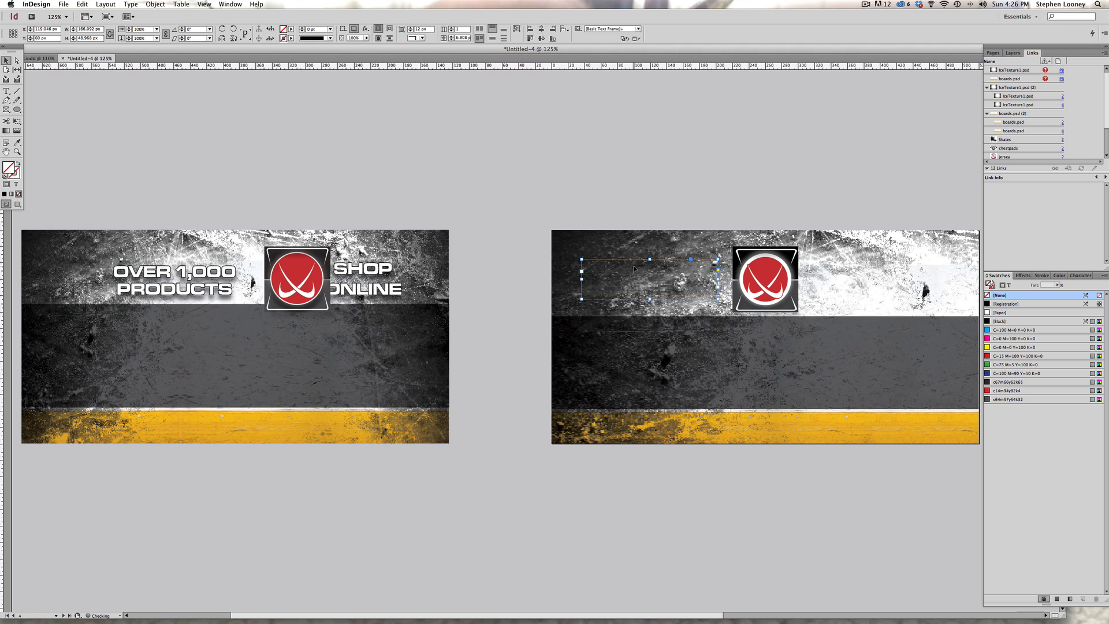
Bring the copied OVER 1,000 PRODUCTS text to the front and duplicate it on the right side of the logo badge
click(156, 4)
mouse_move(190, 39)
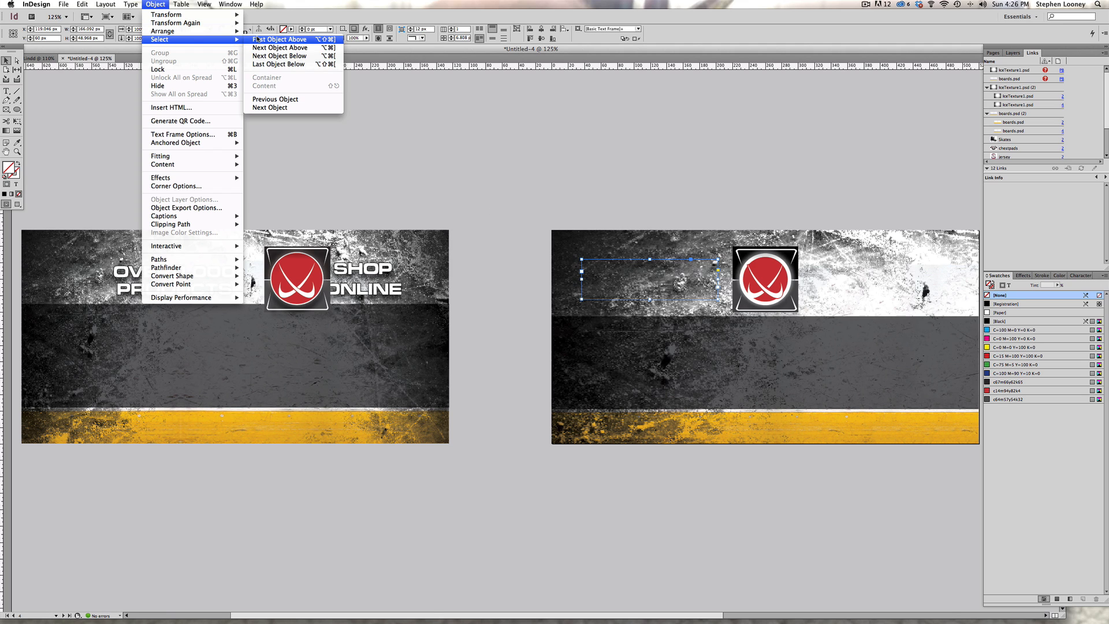
click(270, 32)
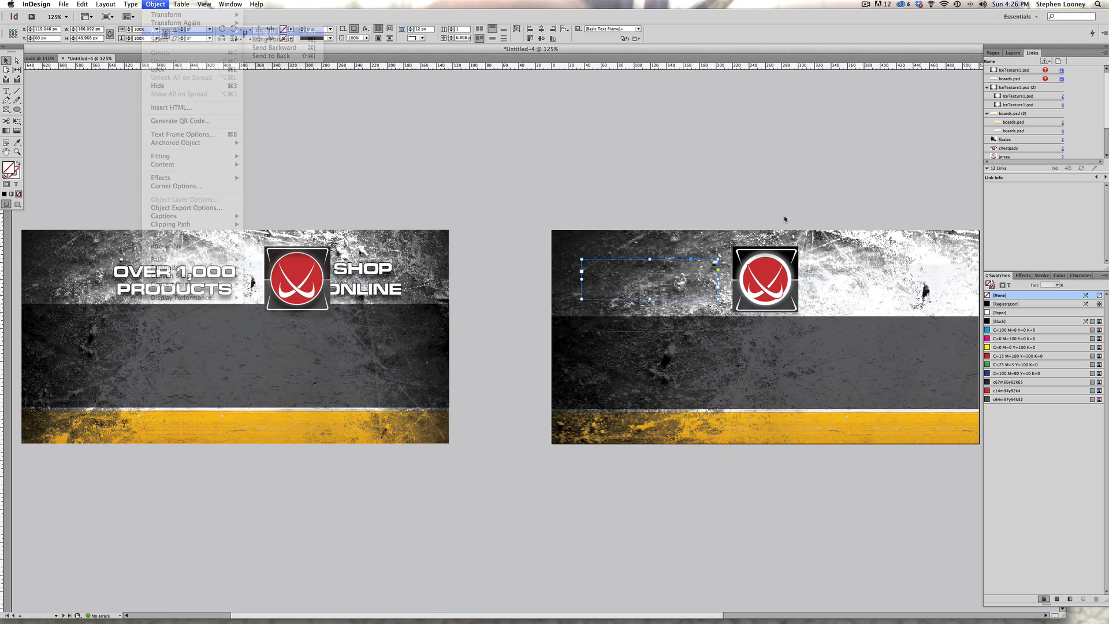
drag(670, 289, 916, 289)
scroll(753, 200, right, 5)
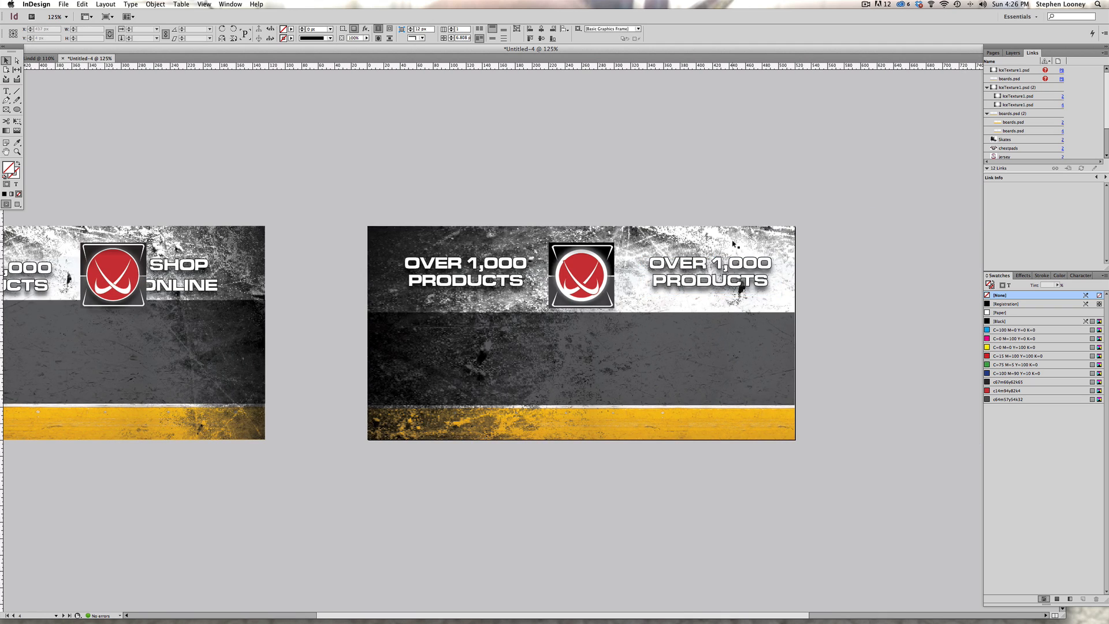
click(767, 248)
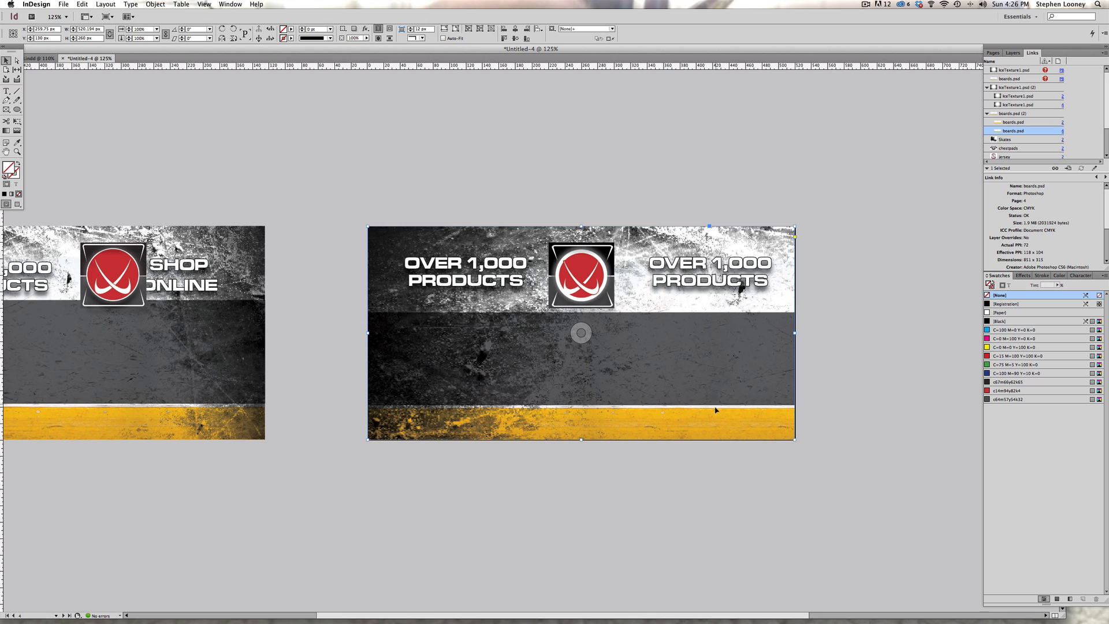
drag(625, 432, 777, 425)
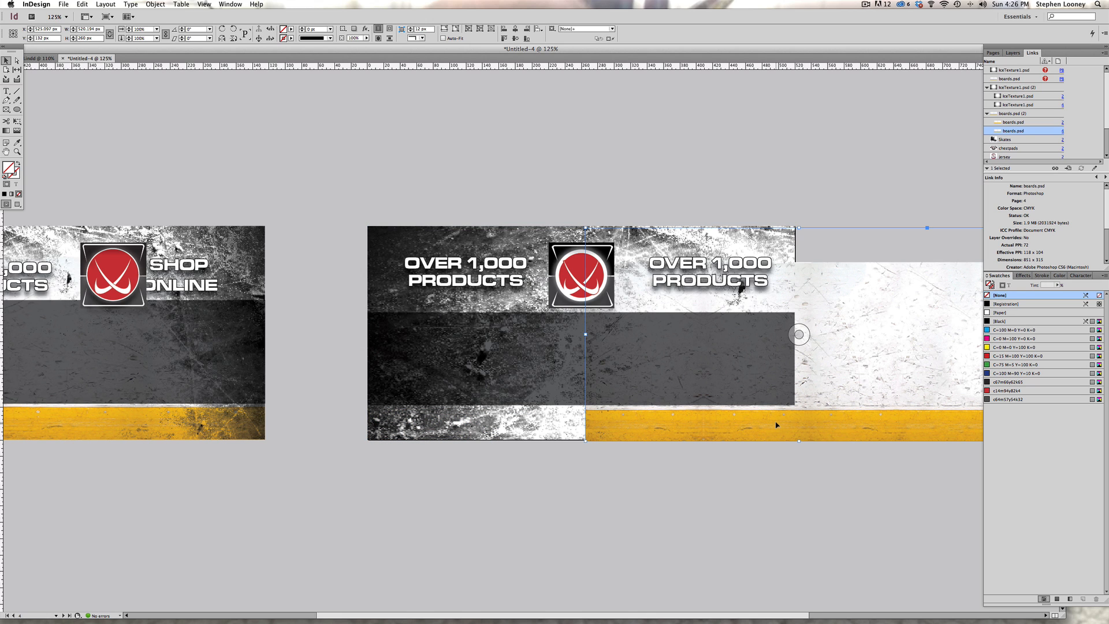
key(super+z)
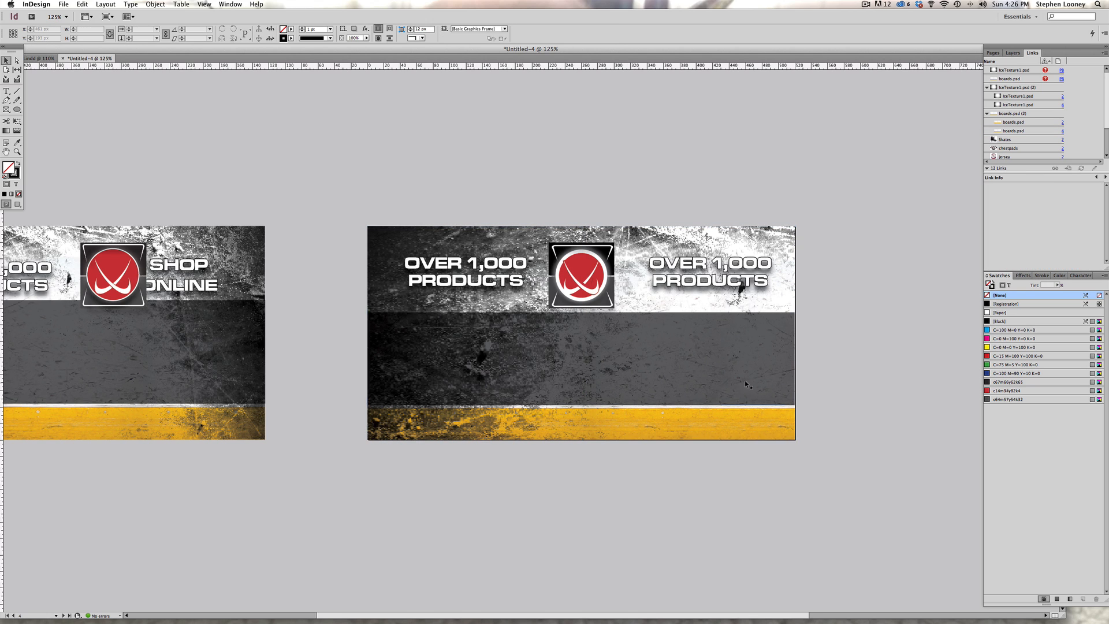
Lock the dark translucent bar and scale the ice texture image beneath it down to roughly the Twitter header page's width
click(670, 370)
key(super+l)
click(733, 315)
drag(717, 332, 740, 473)
key(super+z)
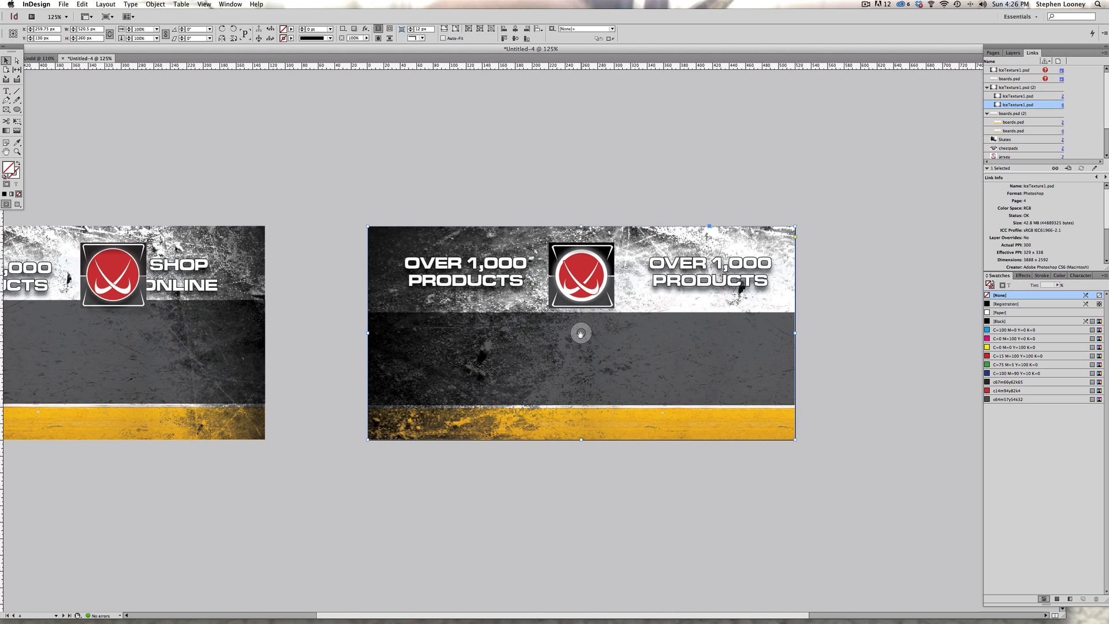
double_click(754, 352)
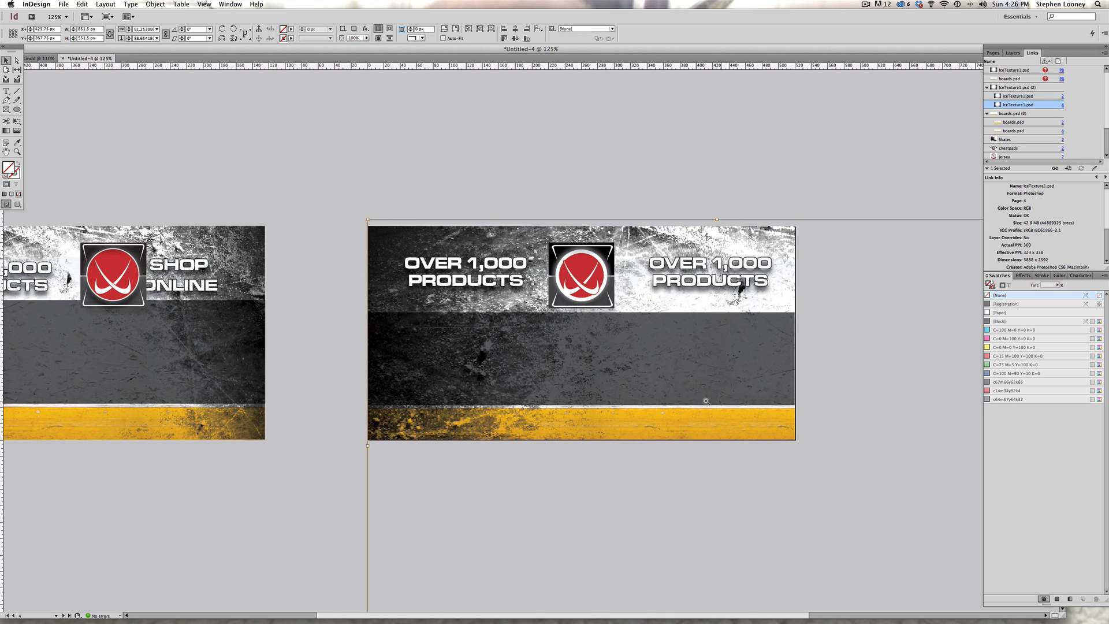
key(super+minus)
drag(822, 559, 591, 416)
click(348, 152)
scroll(260, 180, left, 6)
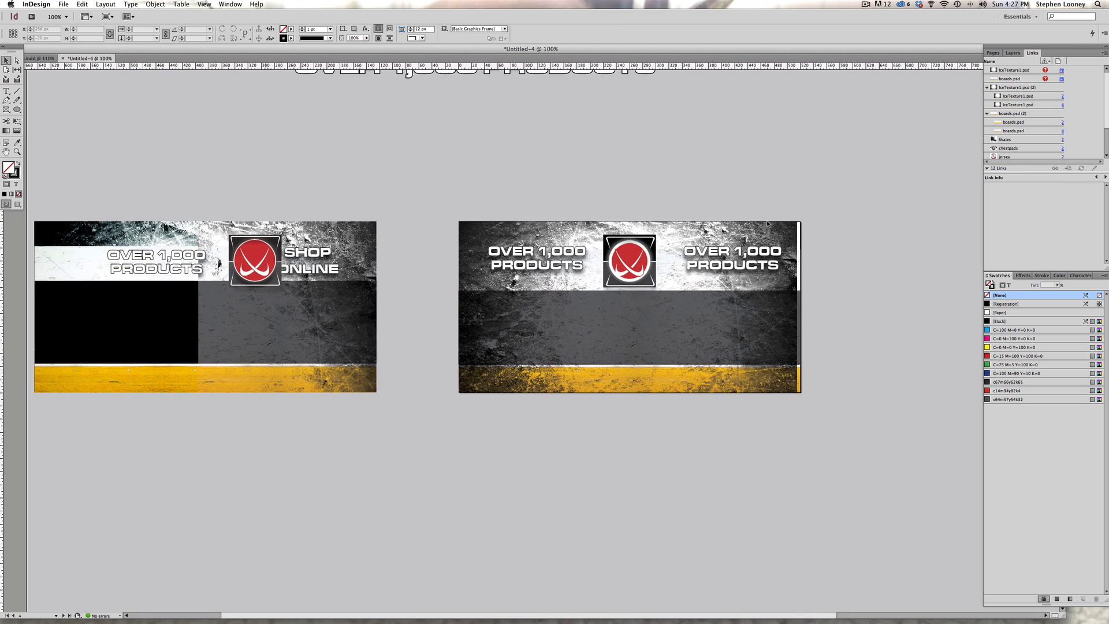
Enlarge the ice texture image slightly so it covers the uncovered strip at the Twitter header's right edge
drag(391, 175, 923, 497)
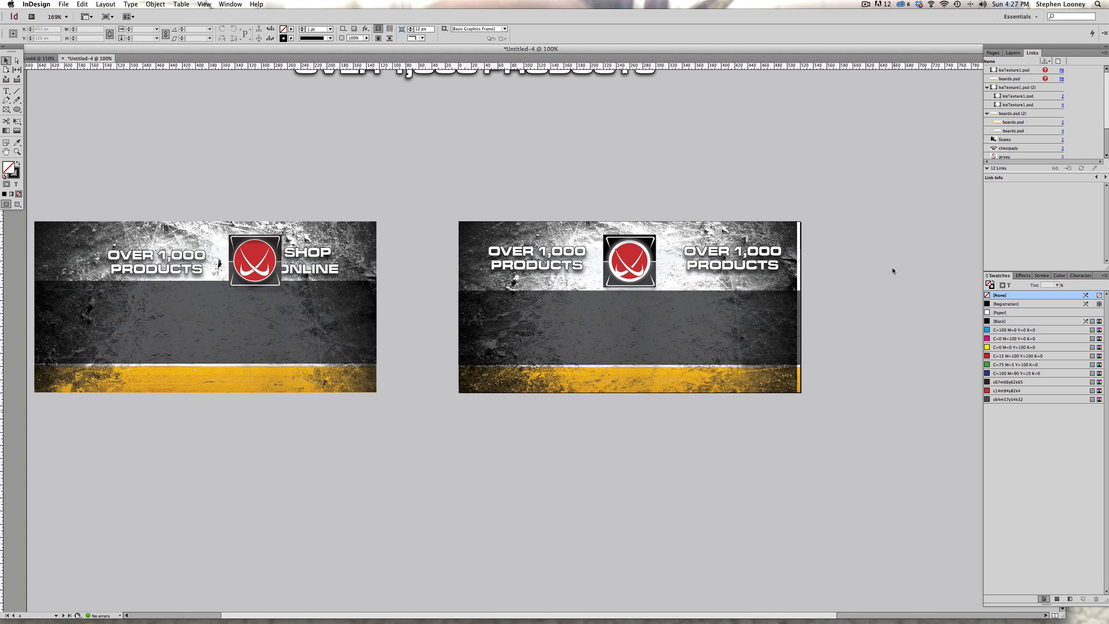
click(766, 224)
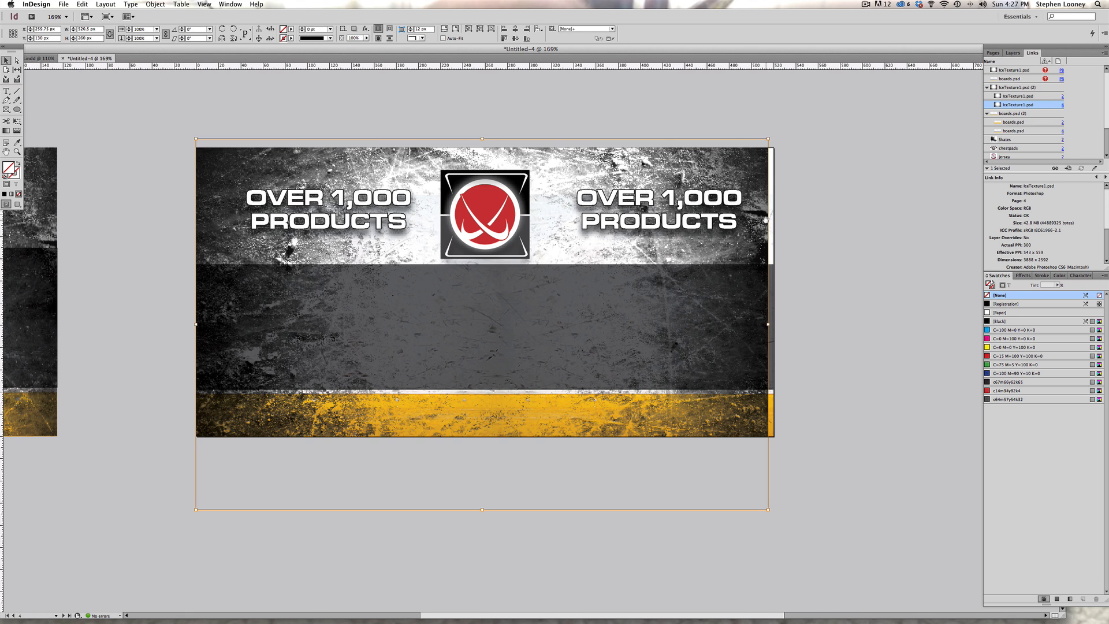
drag(767, 509, 778, 516)
click(851, 439)
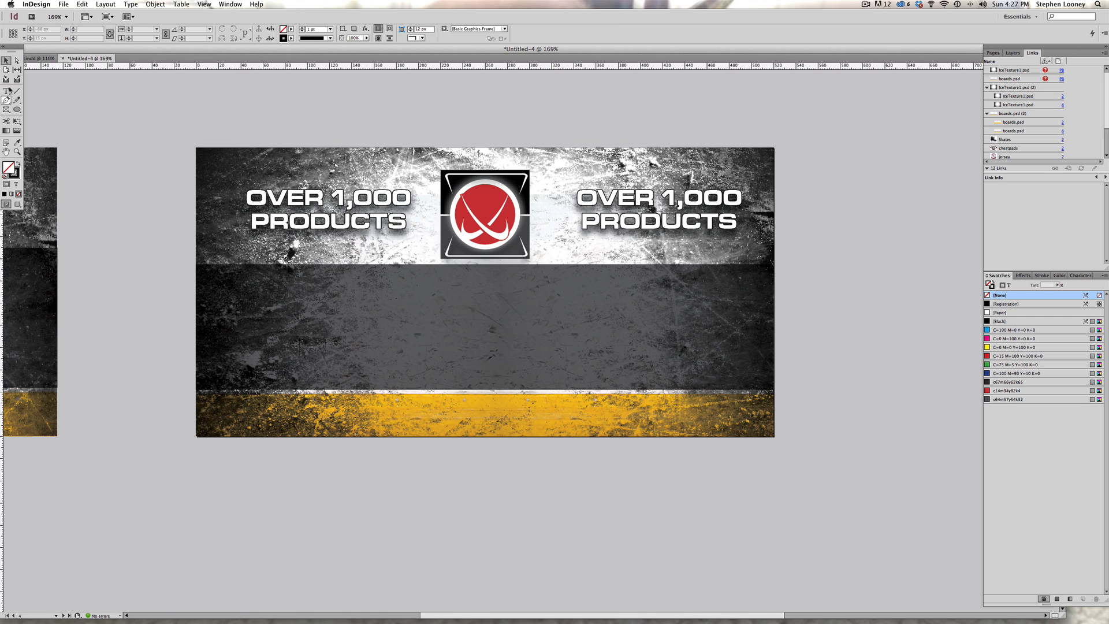
Copy all artwork of the product cover banner and paste it onto the large blank white page
alt+super+click(378, 288)
click(438, 356)
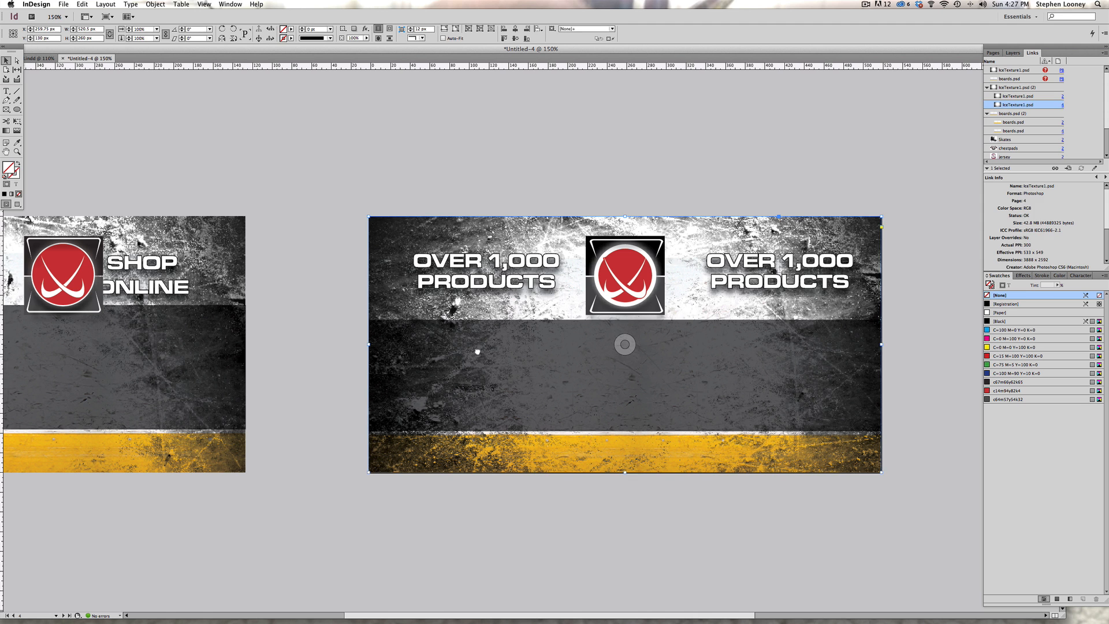
drag(438, 356, 540, 349)
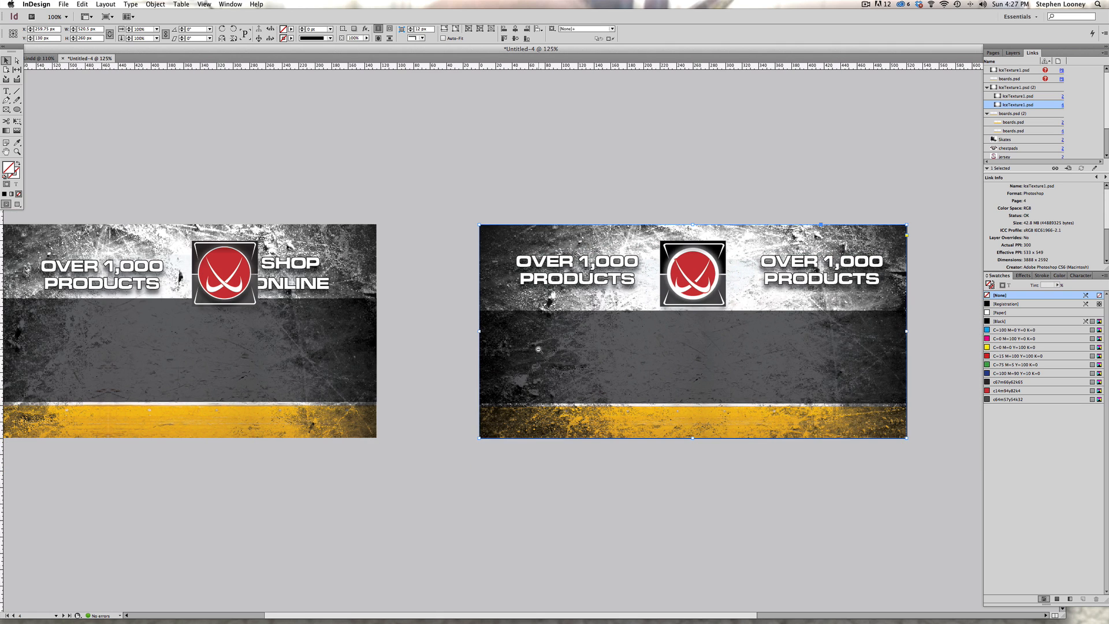
alt+super+click(539, 349)
alt+super+click(547, 452)
drag(574, 382, 545, 69)
drag(609, 376, 623, 396)
alt+super+click(608, 218)
alt+super+click(608, 218)
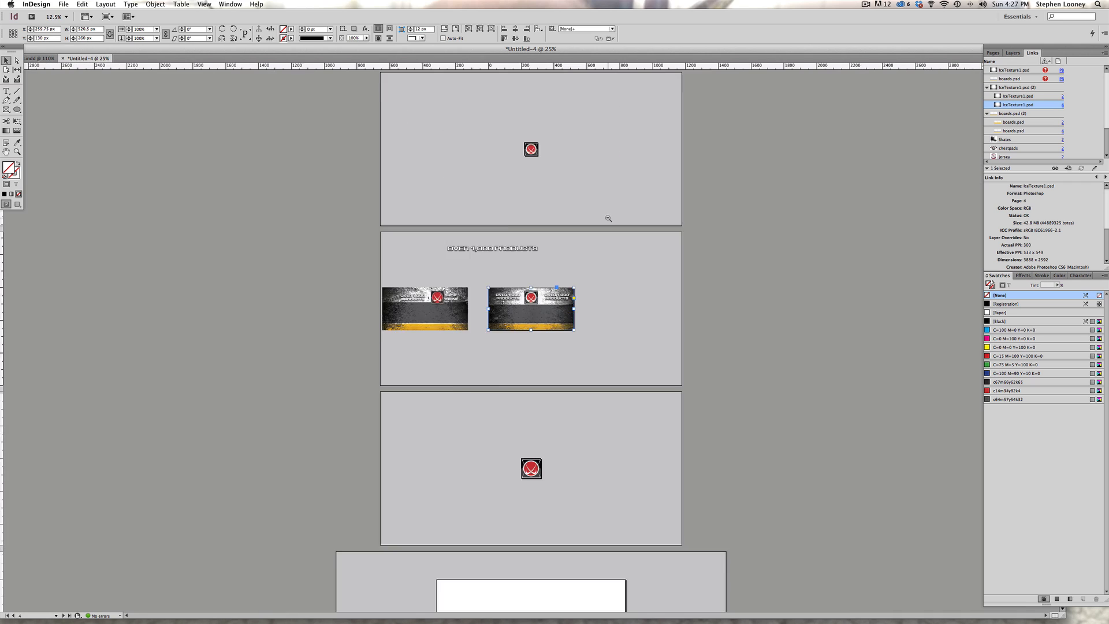
alt+super+click(608, 218)
key(super+=)
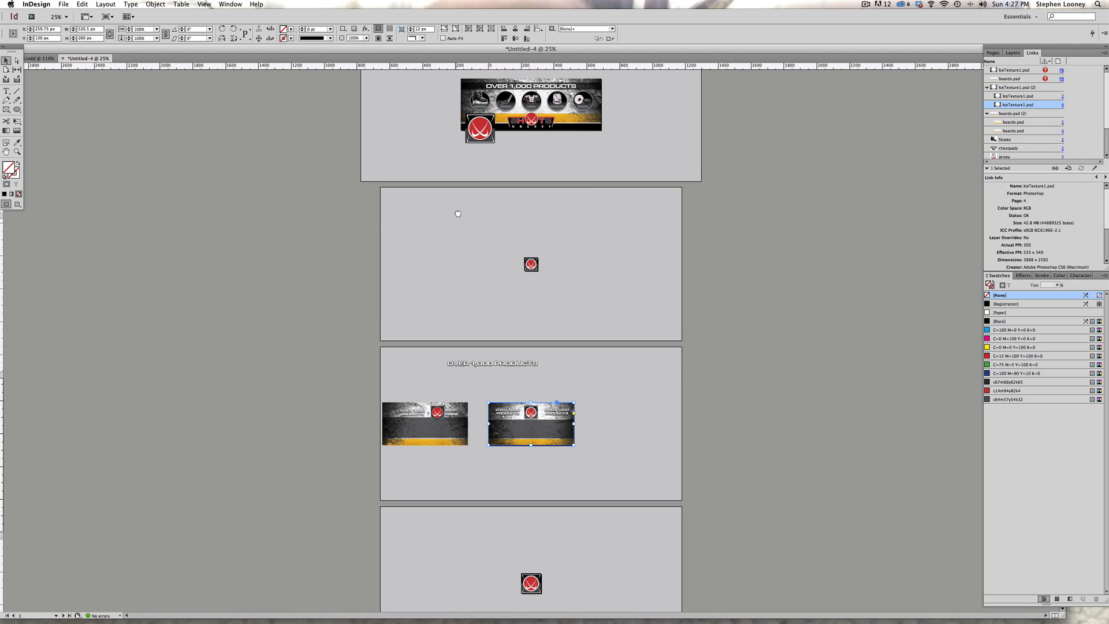
scroll(456, 199, up, 2)
drag(428, 106, 729, 239)
drag(666, 495, 652, 204)
drag(362, 425, 806, 604)
key(super+v)
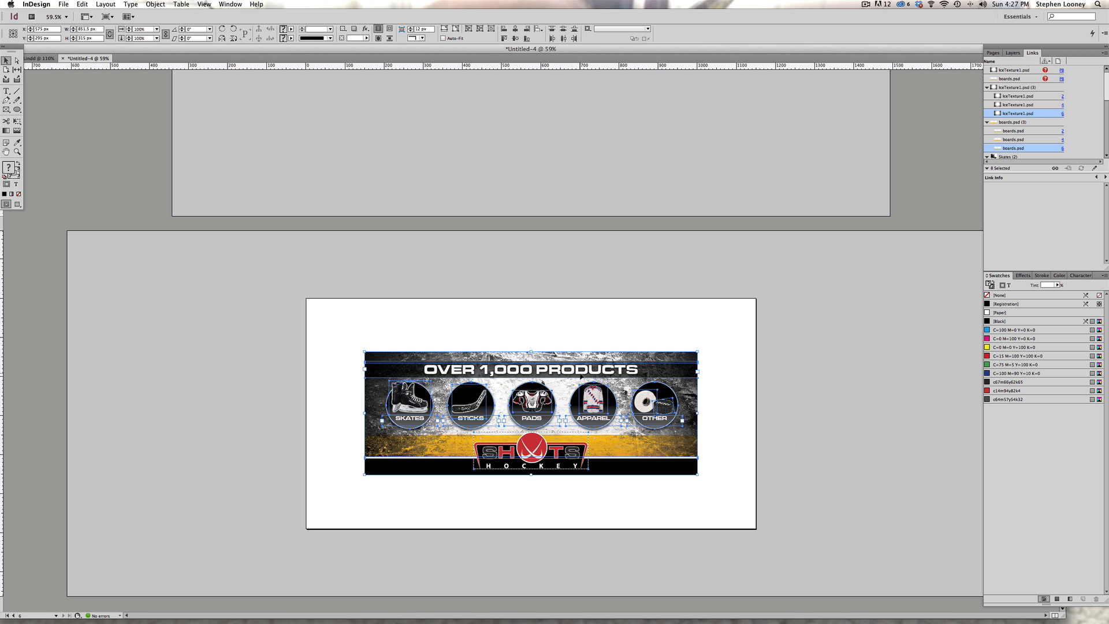
Move the pasted banner to the page's lower-left corner and scale it with Free Transform to the page's width, about 1150 px
drag(580, 374, 522, 428)
key(e)
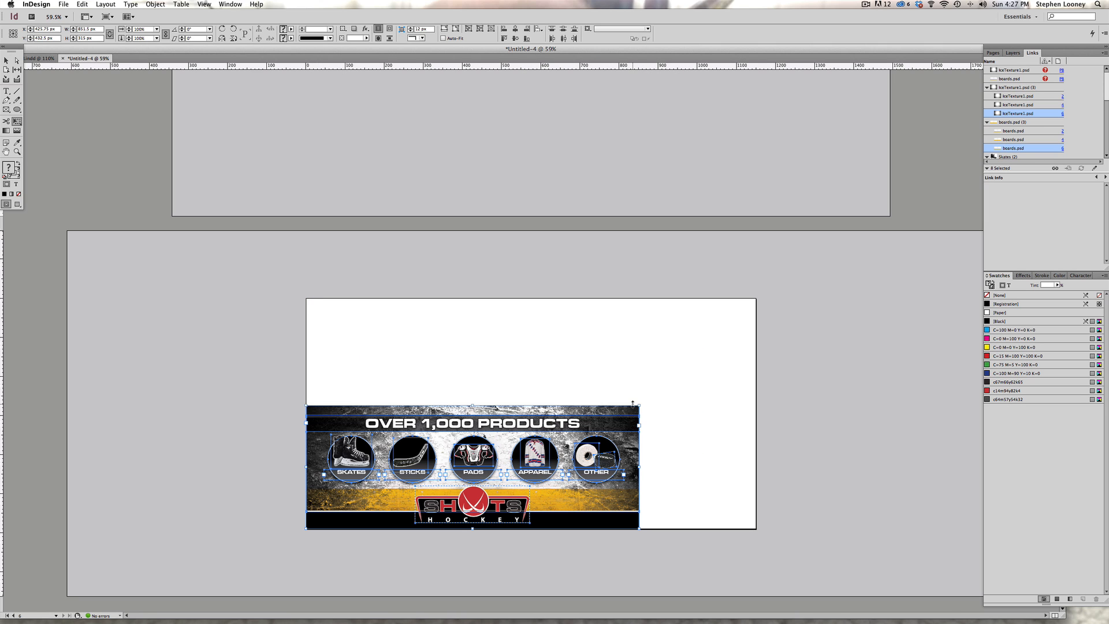
drag(640, 403, 744, 330)
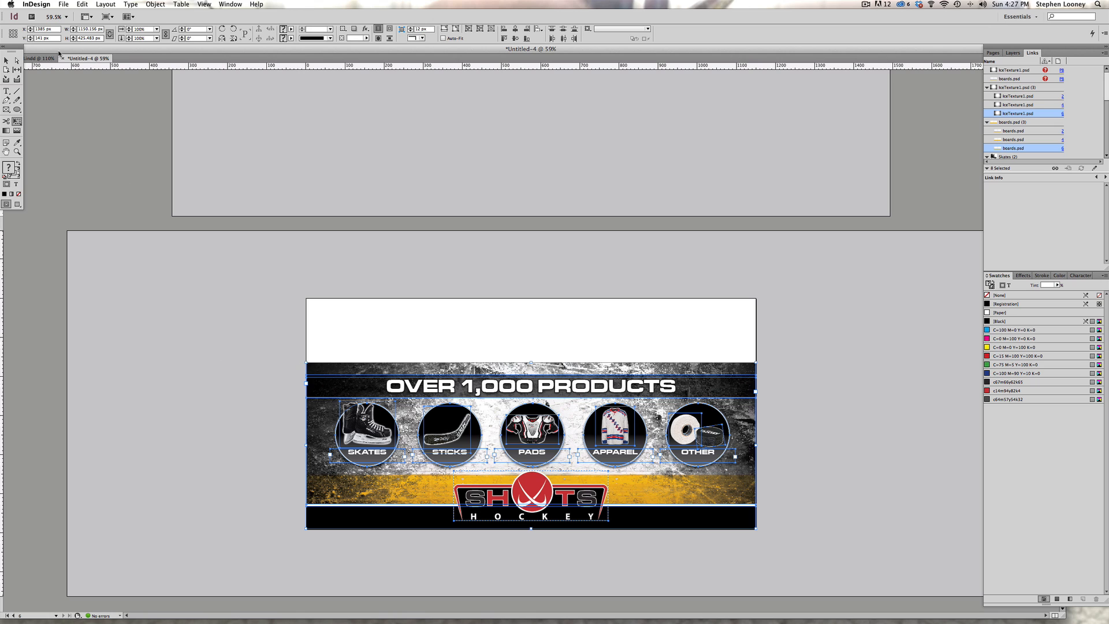
click(6, 61)
click(156, 278)
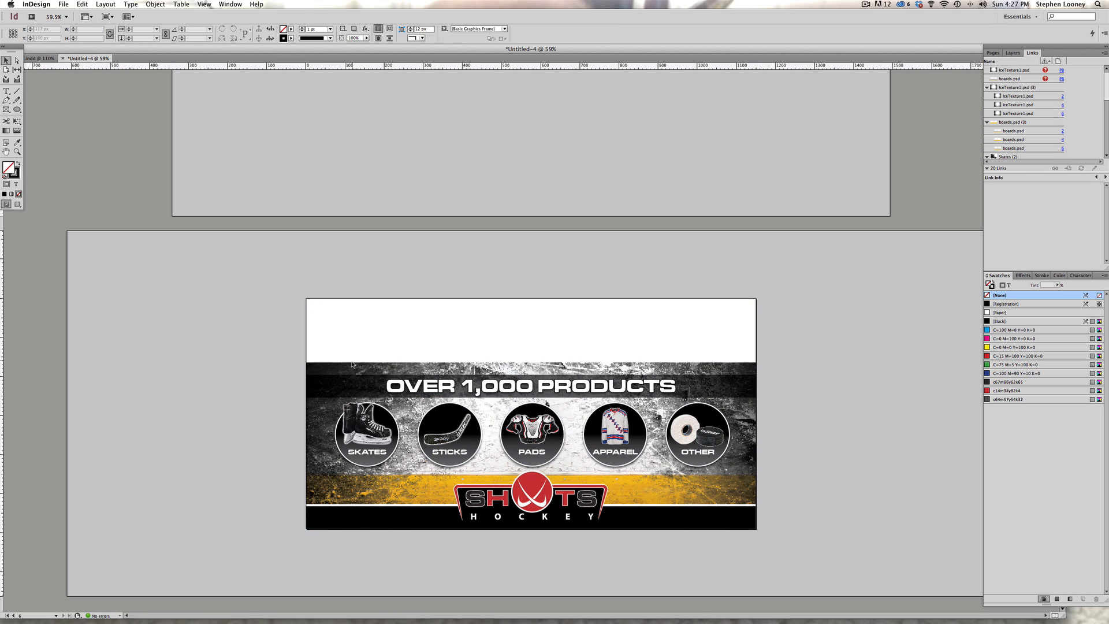
Extend the boards frame to the page's upper edge and stretch its image to fill the frame
click(495, 367)
drag(531, 362, 534, 297)
double_click(529, 366)
drag(531, 338, 531, 298)
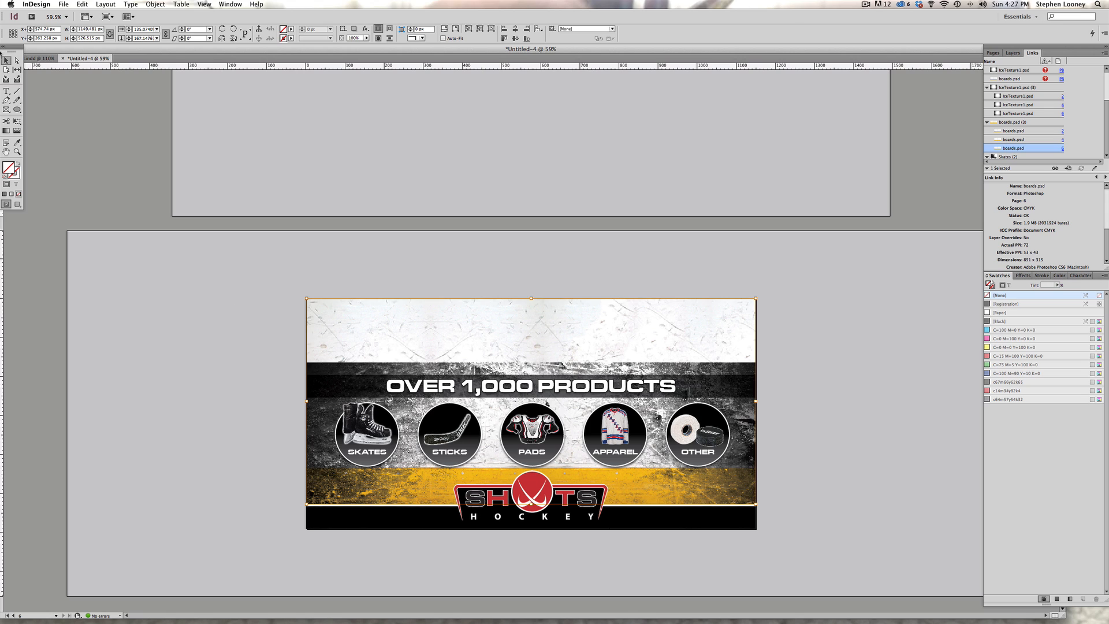
double_click(449, 387)
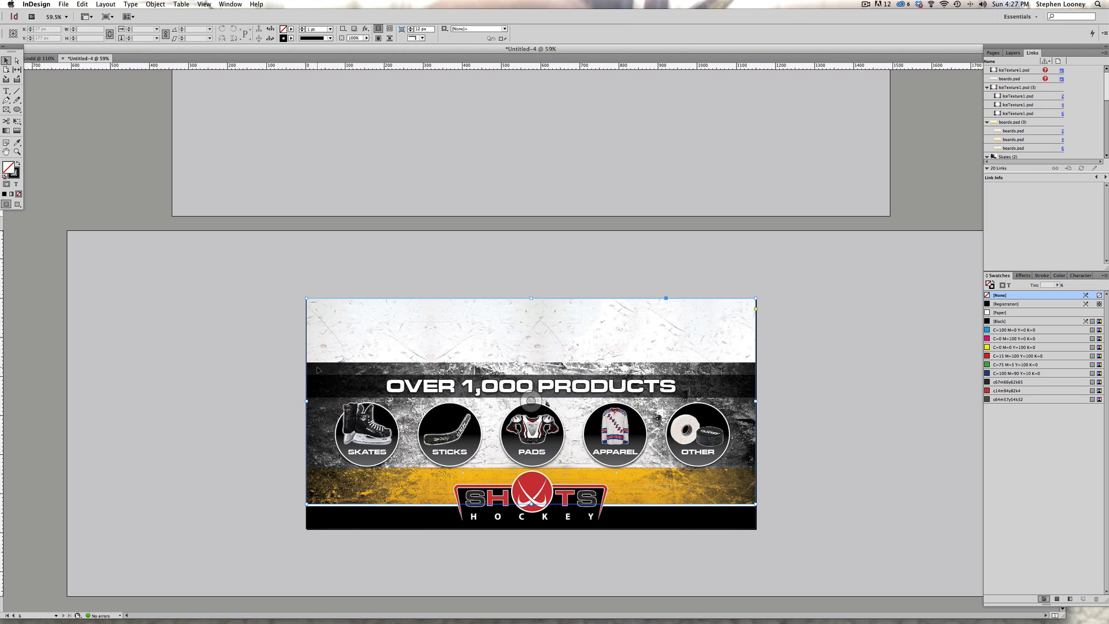
click(289, 369)
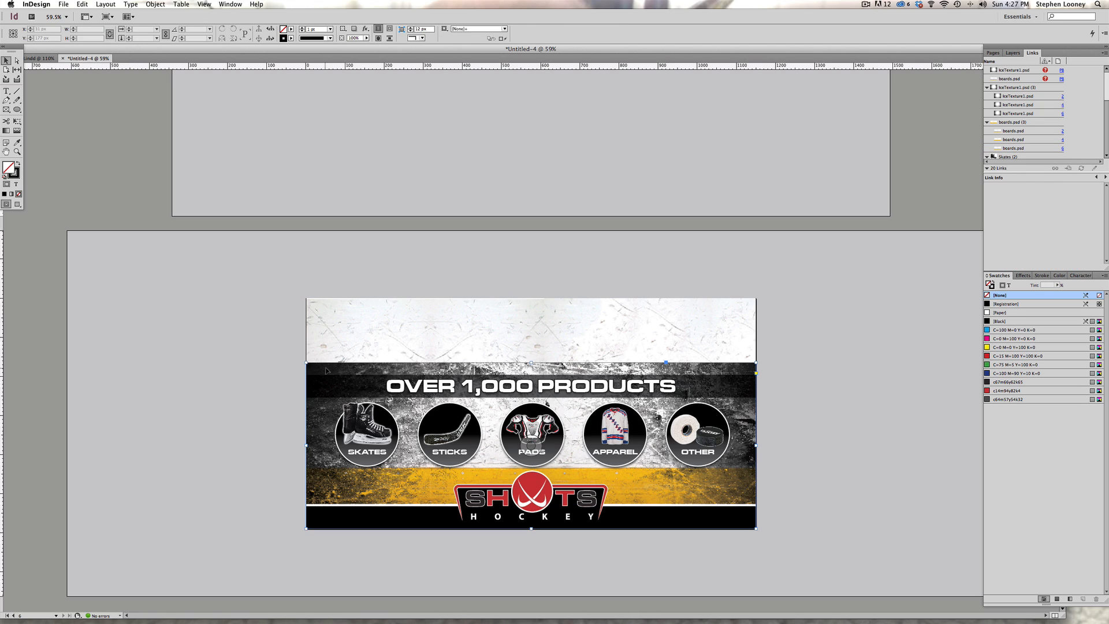
Extend the ice texture frame to the page's upper edge and move its image up to meet that edge
click(528, 368)
drag(530, 362, 530, 298)
click(530, 356)
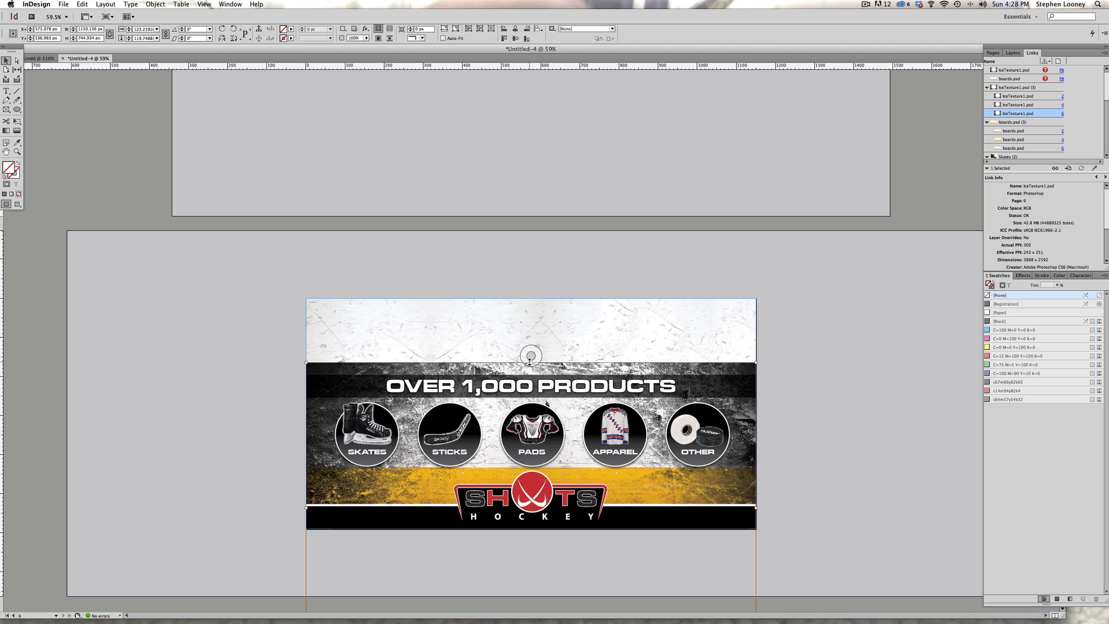
drag(531, 357, 531, 300)
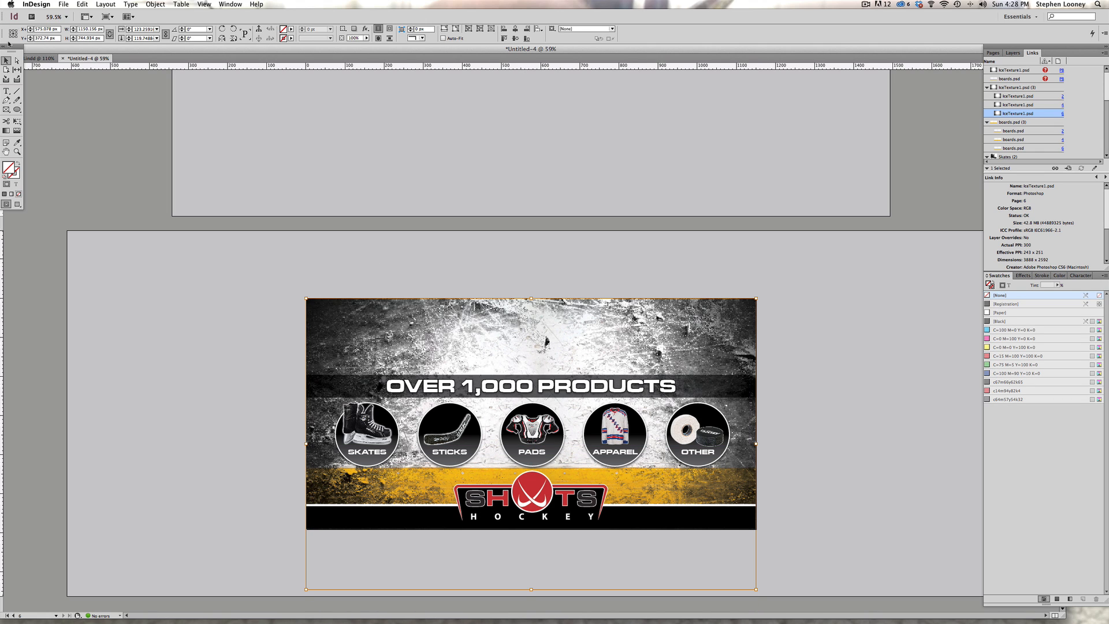
Move the "OVER 1,000 PRODUCTS" headline and its dark band up toward the large banner's upper edge
click(200, 278)
click(348, 381)
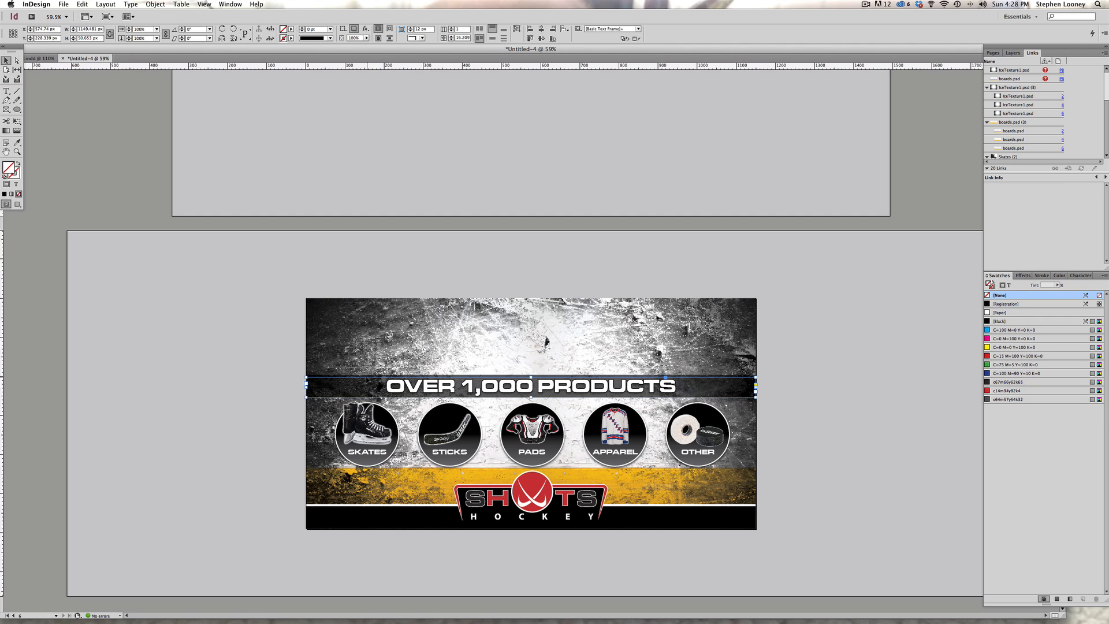
key(super+shift+a)
click(359, 375)
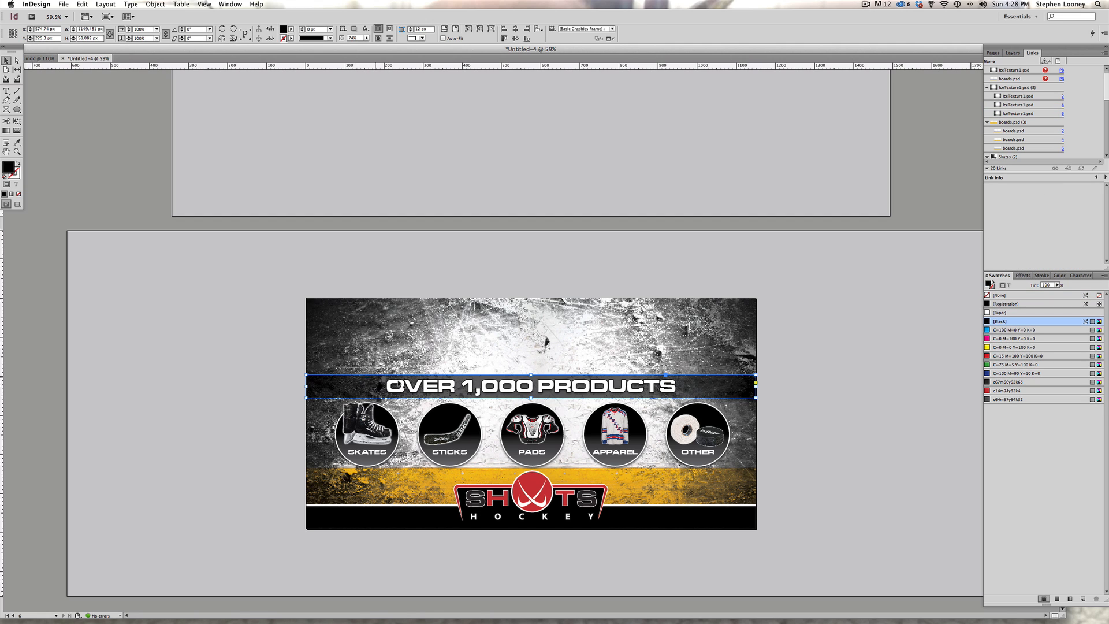
drag(437, 391, 437, 339)
click(248, 309)
Move the five product circles up to about Y 281 px and shift the Shots Hockey logo horizontally to about X 829 px
drag(238, 293, 911, 369)
click(911, 369)
drag(307, 376, 741, 465)
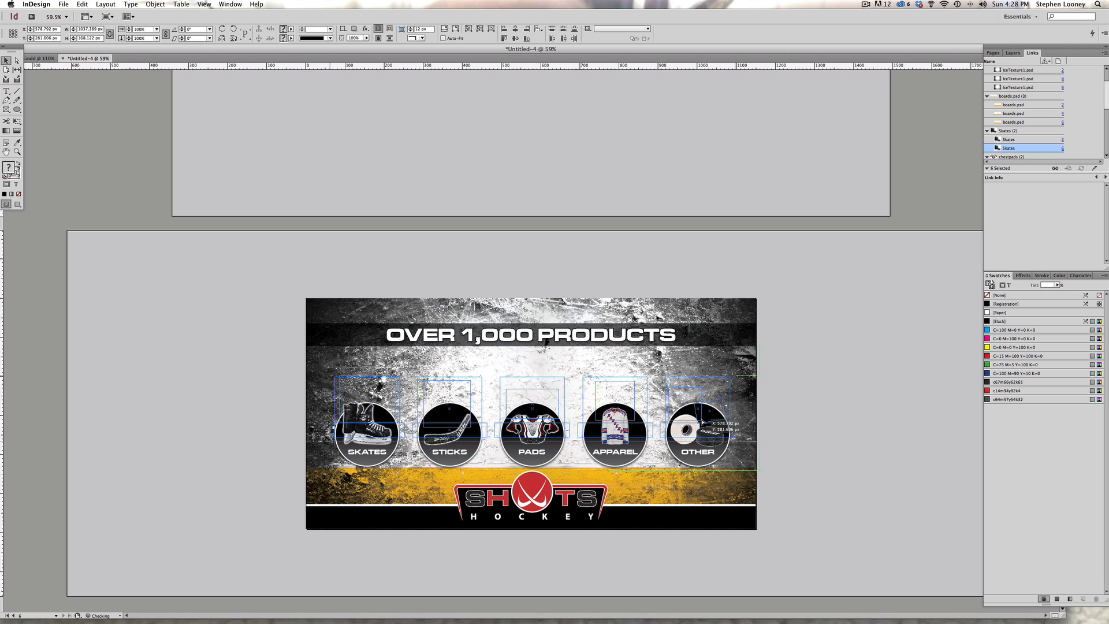
drag(702, 422, 702, 422)
click(817, 425)
drag(542, 502, 629, 501)
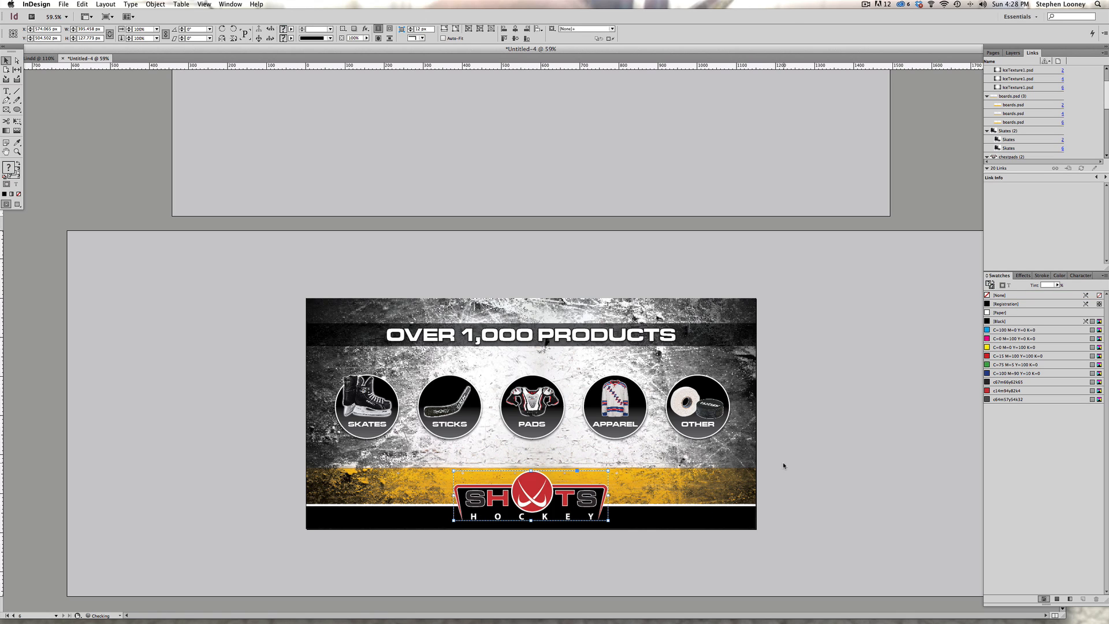
Draw a black-filled circle about 144 px wide over the yellow band beside the logo, and delete it
click(17, 109)
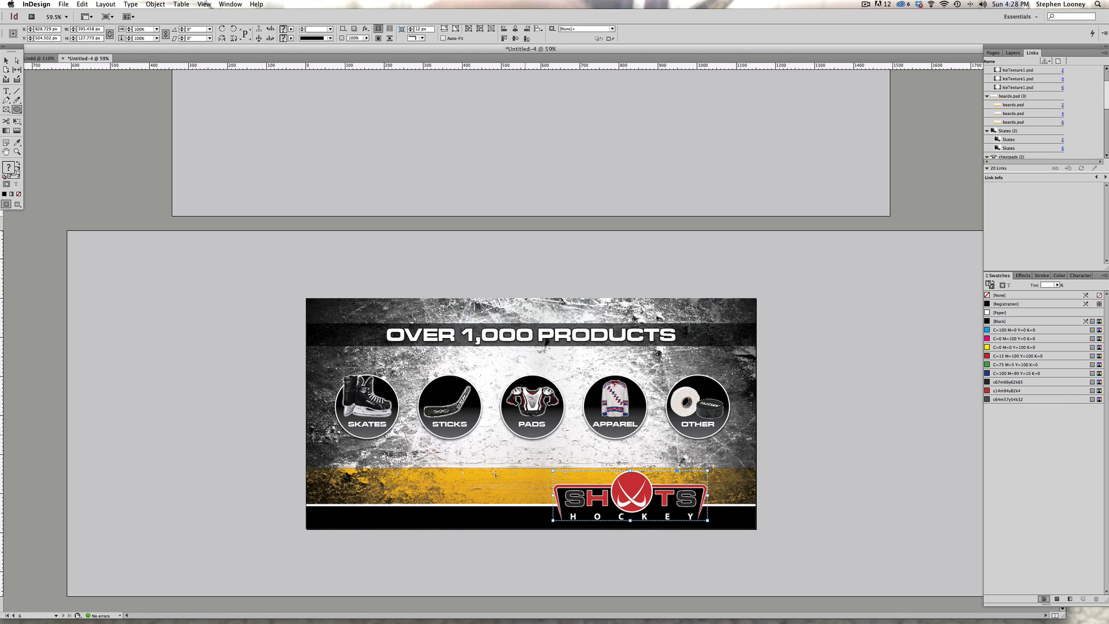
drag(396, 471, 469, 525)
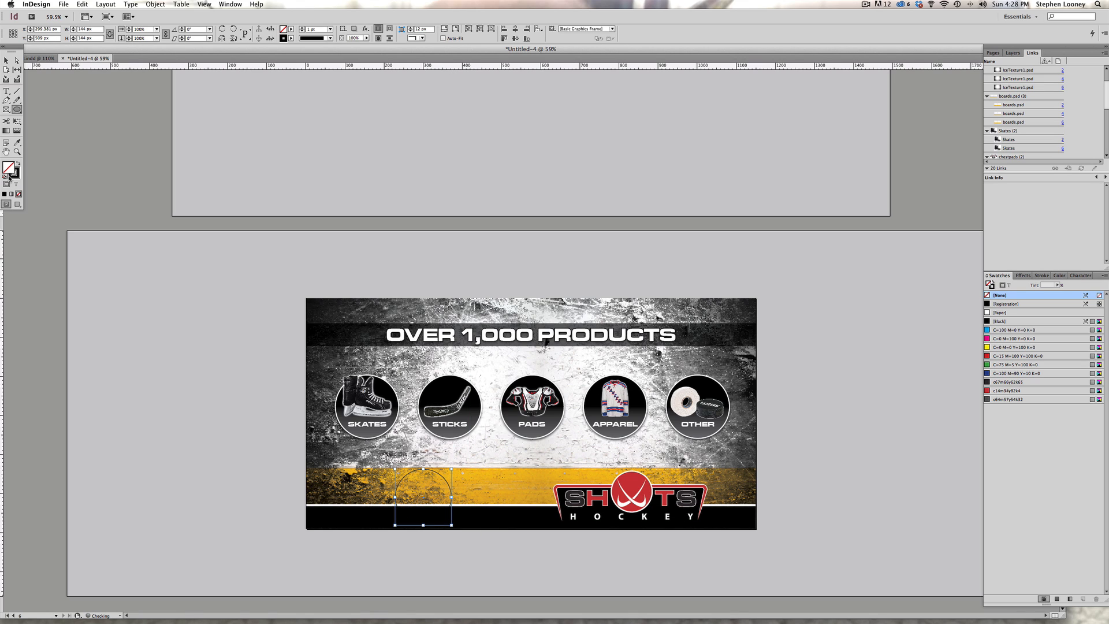
click(18, 163)
click(6, 60)
click(107, 124)
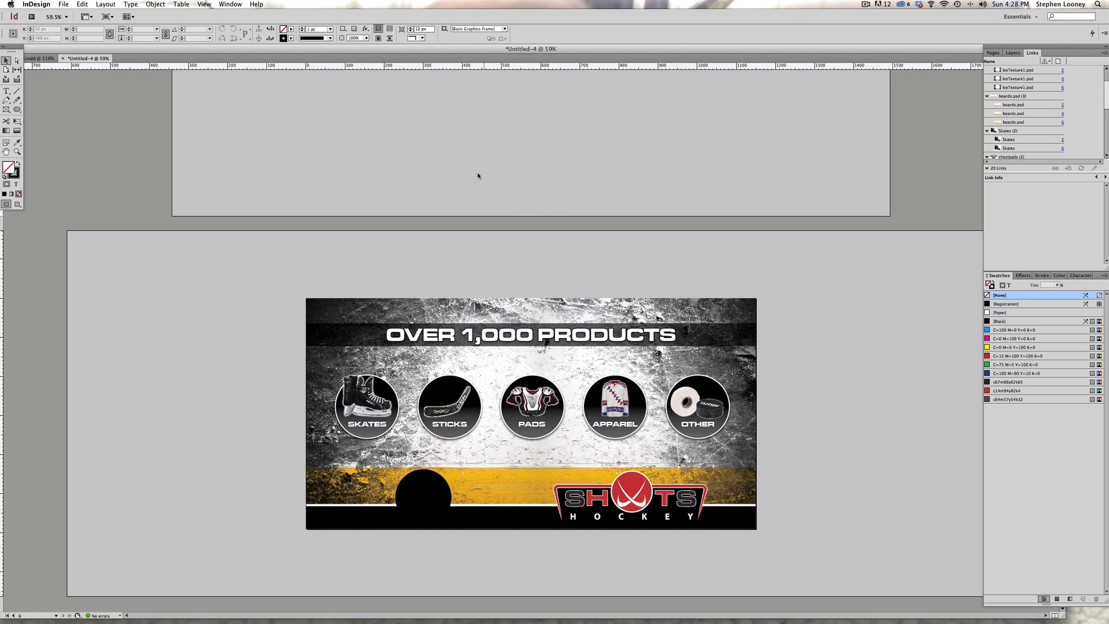
scroll(514, 215, up, 2)
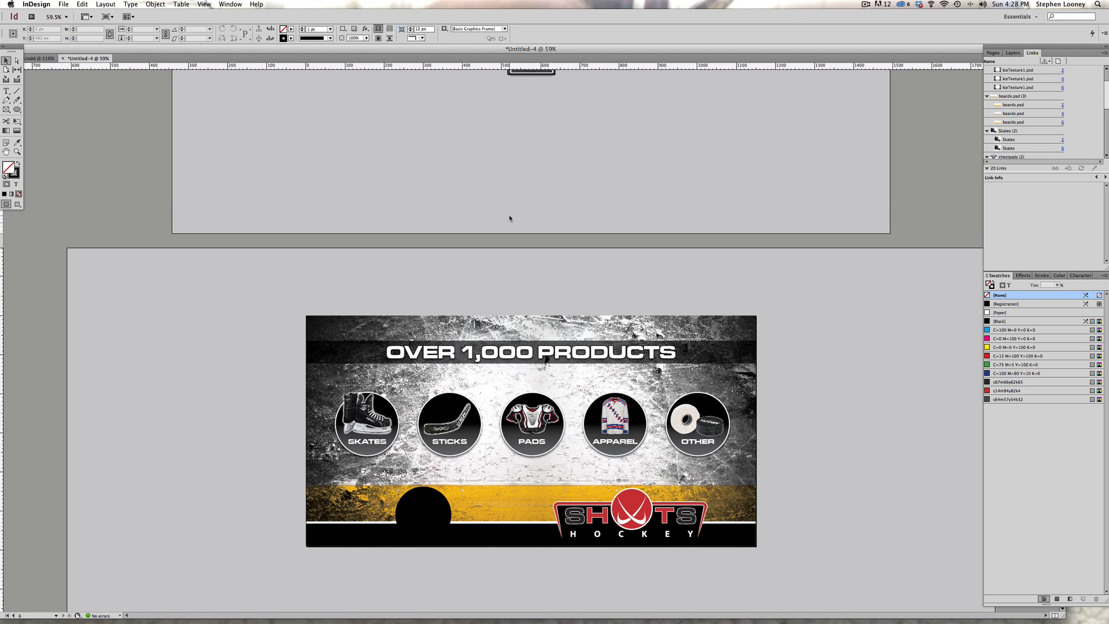
click(413, 511)
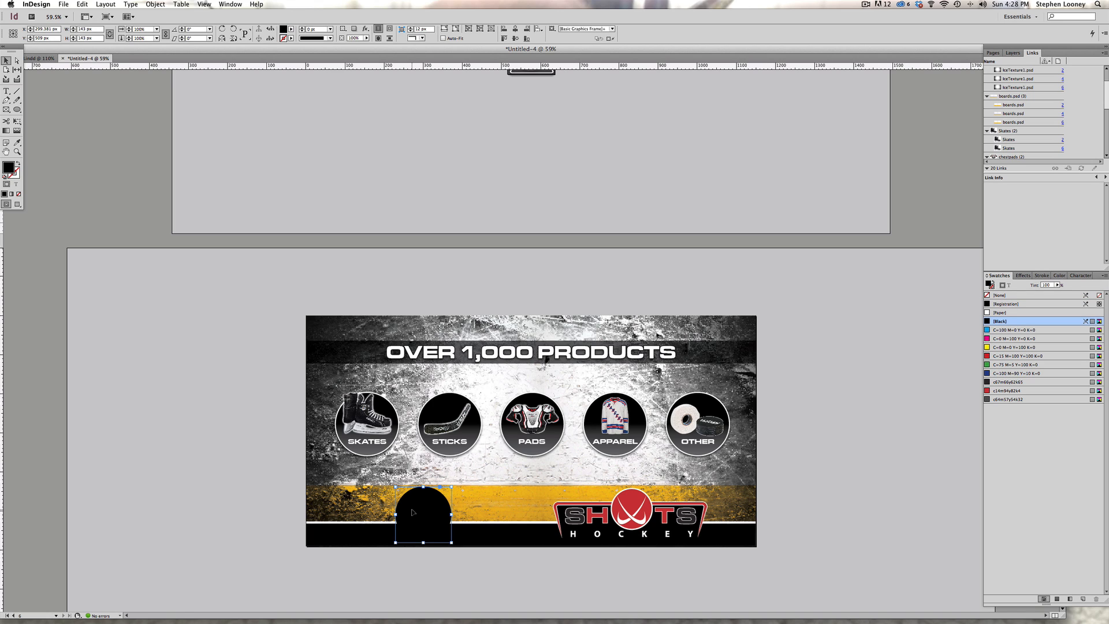
key(Delete)
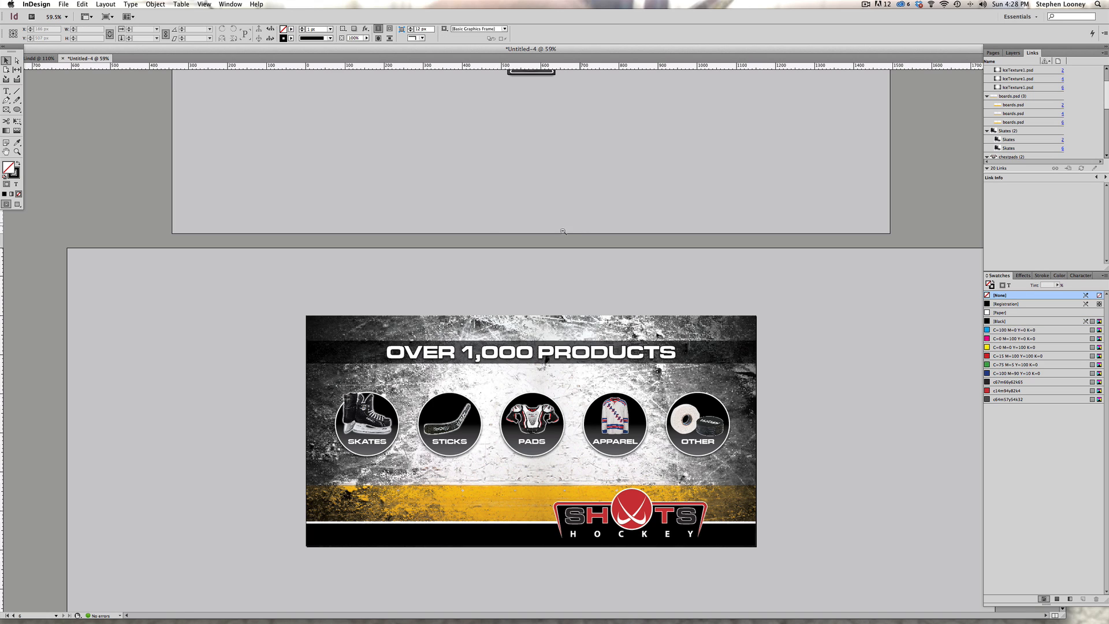
Hide Layer 2 and delete the spare banner copy and loose "OVER 1,000 PRODUCTS" headline from page 4's pasteboard
alt+click(576, 228)
alt+click(575, 237)
key(F7)
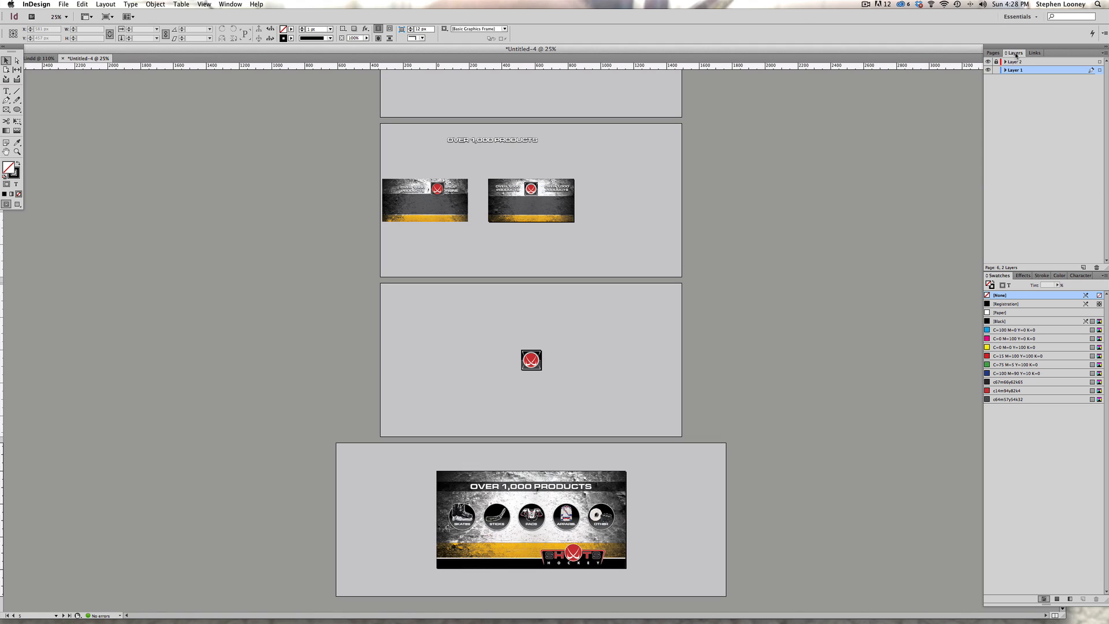
click(987, 61)
scroll(617, 177, up, 2)
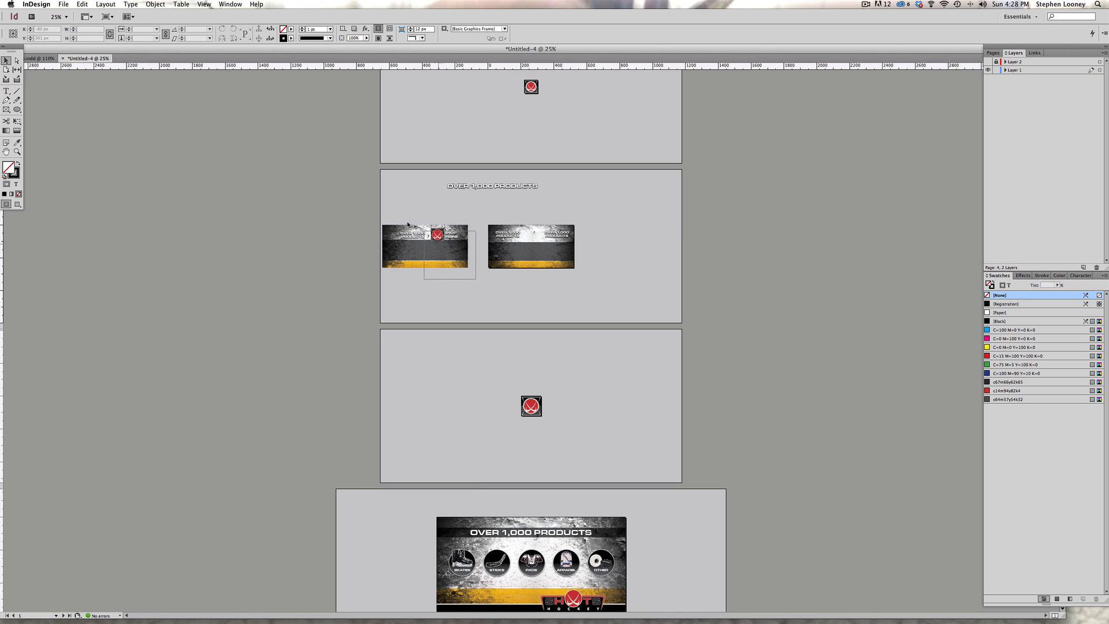
click(384, 228)
key(Delete)
click(446, 177)
key(Delete)
Compare the product cover banner with and without the Layer 2 profile logo, leaving the layer hidden
scroll(646, 155, up, 15)
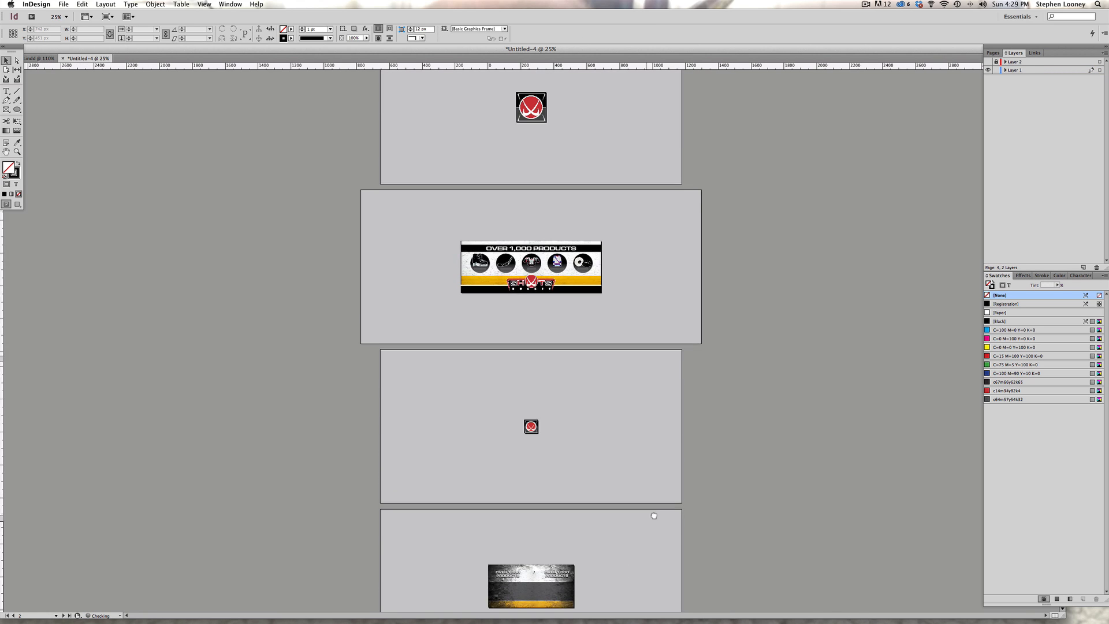
scroll(475, 166, up, 1)
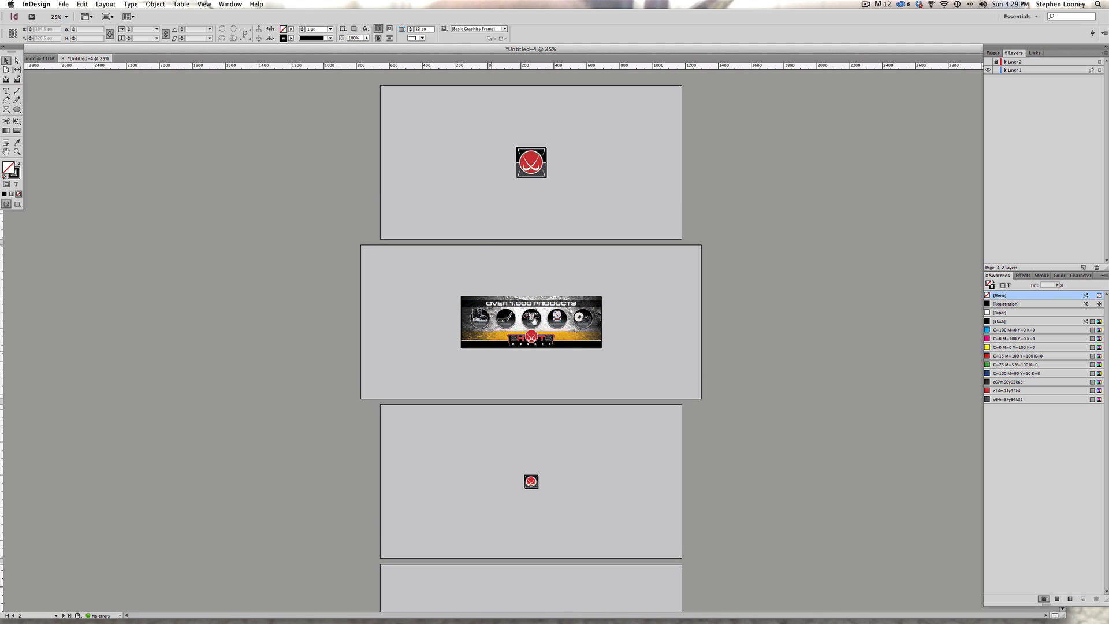
click(988, 61)
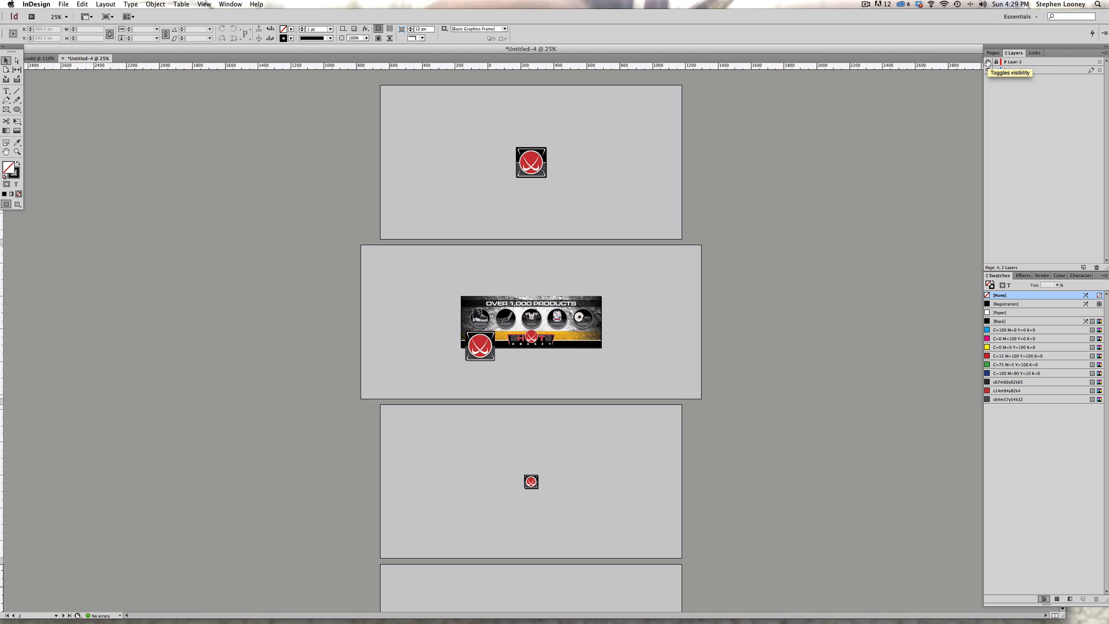
click(988, 62)
scroll(433, 243, down, 1)
drag(433, 242, 549, 341)
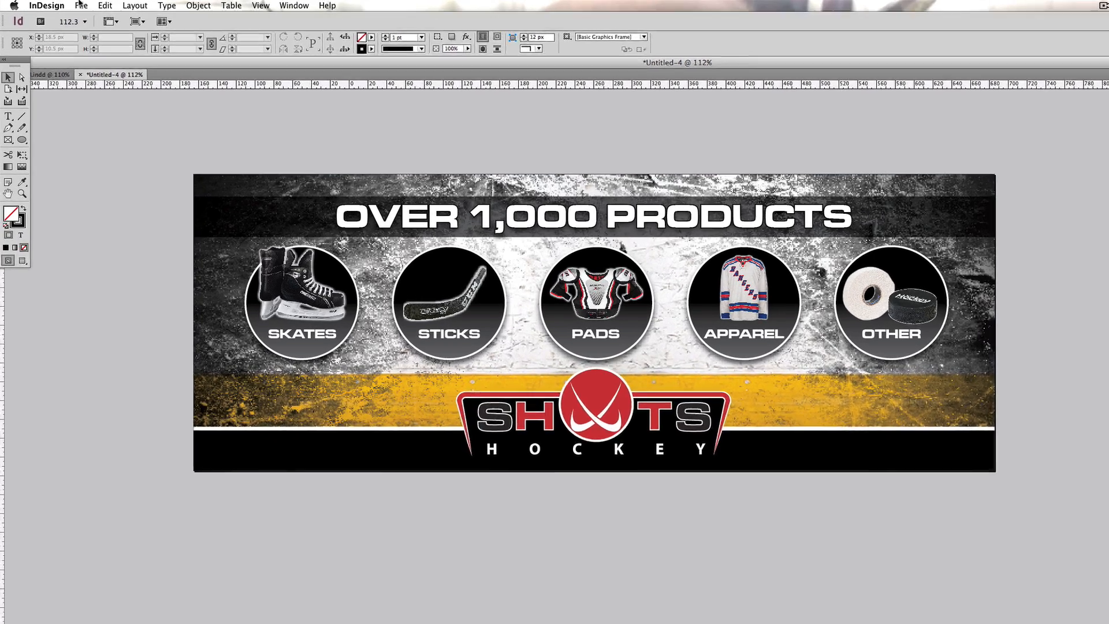
Export all pages to the Desktop as JPEGs named Hockey, at maximum quality, 72 ppi and RGB
click(64, 4)
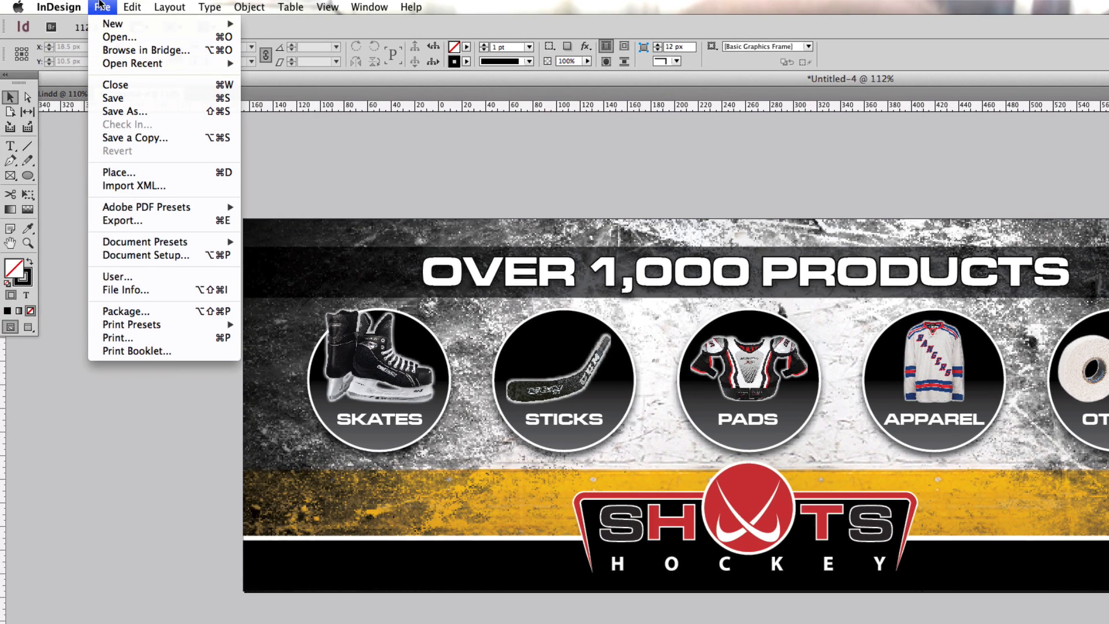
click(122, 220)
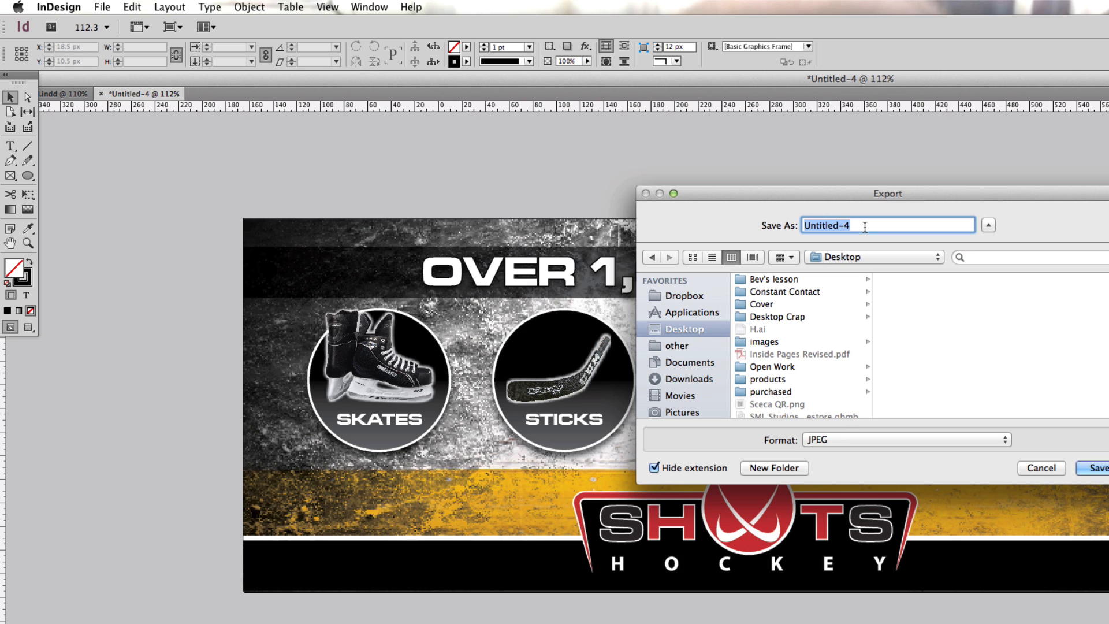
text(HOCK)
key(BackSpace)
key(BackSpace)
key(BackSpace)
key(BackSpace)
text(Hockey)
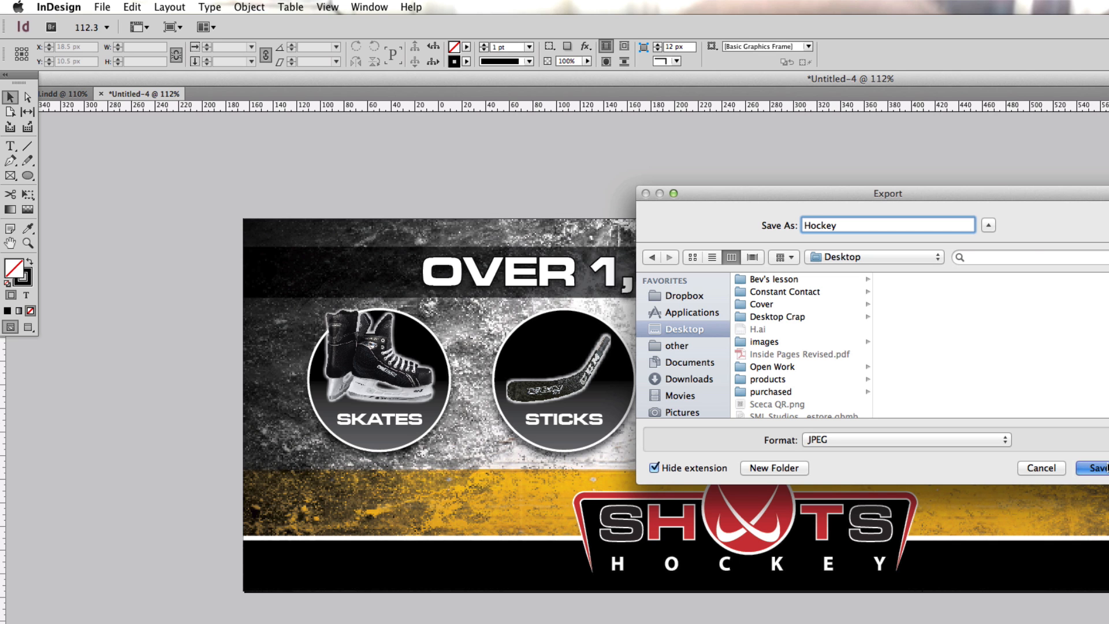
click(1094, 468)
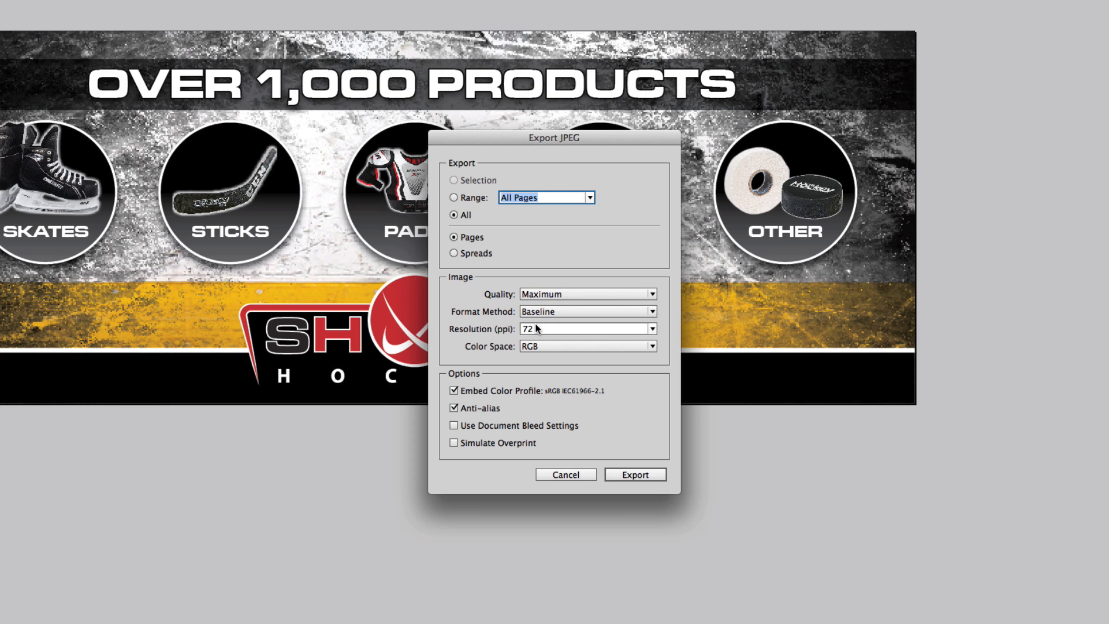
click(622, 475)
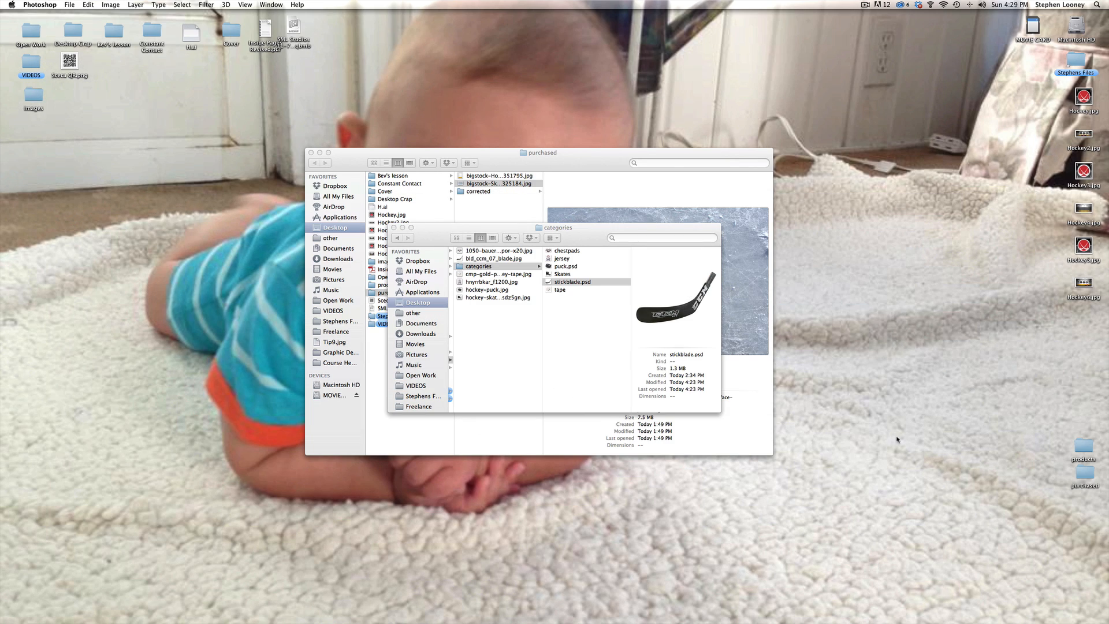
Switch to the Desktop and examine the exported images Hockey.jpg through Hockey6.jpg in Preview
click(893, 357)
double_click(1084, 97)
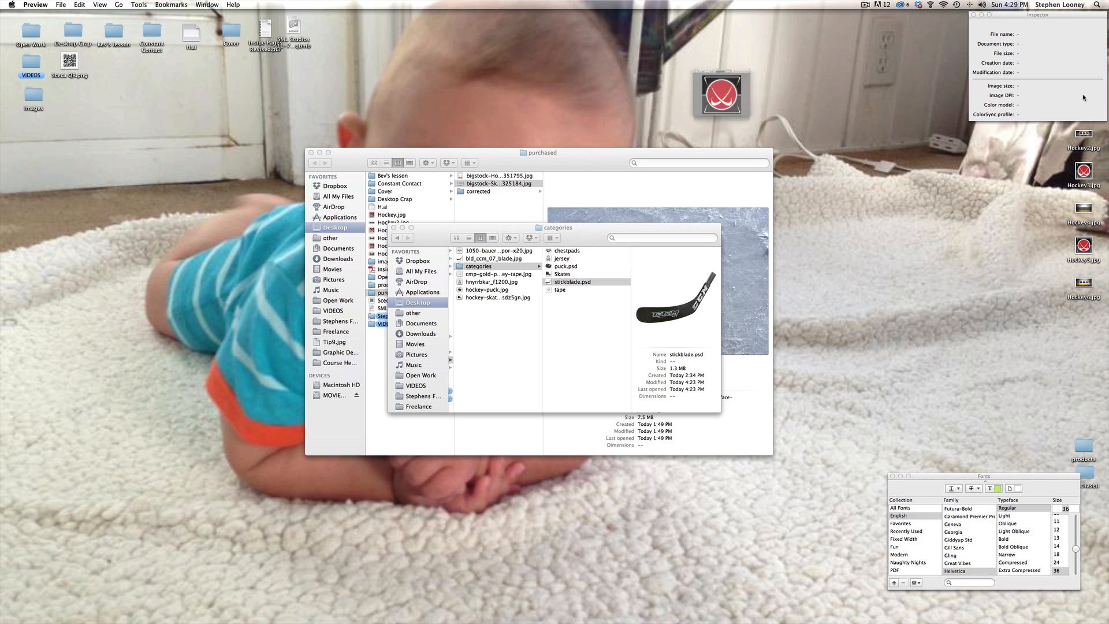
double_click(1083, 134)
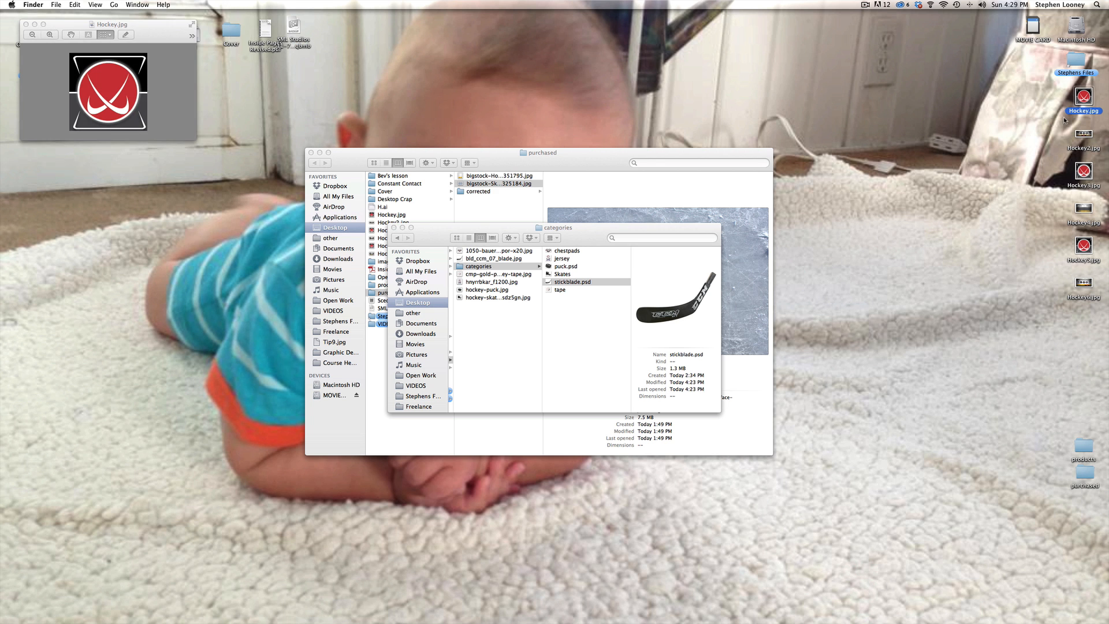
double_click(1083, 173)
double_click(1084, 210)
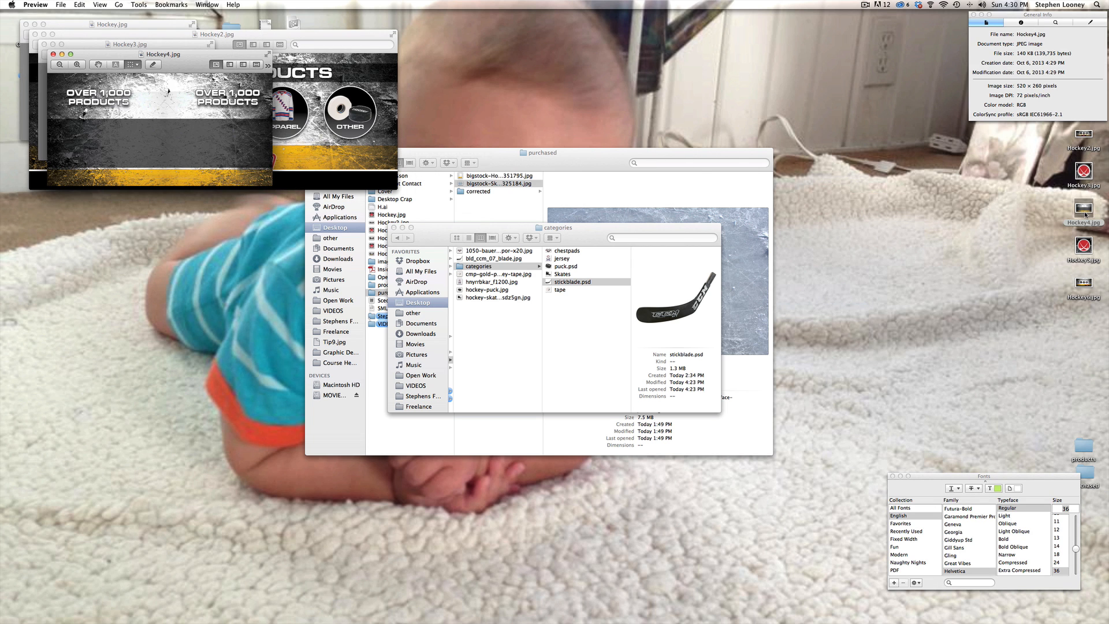
double_click(1083, 245)
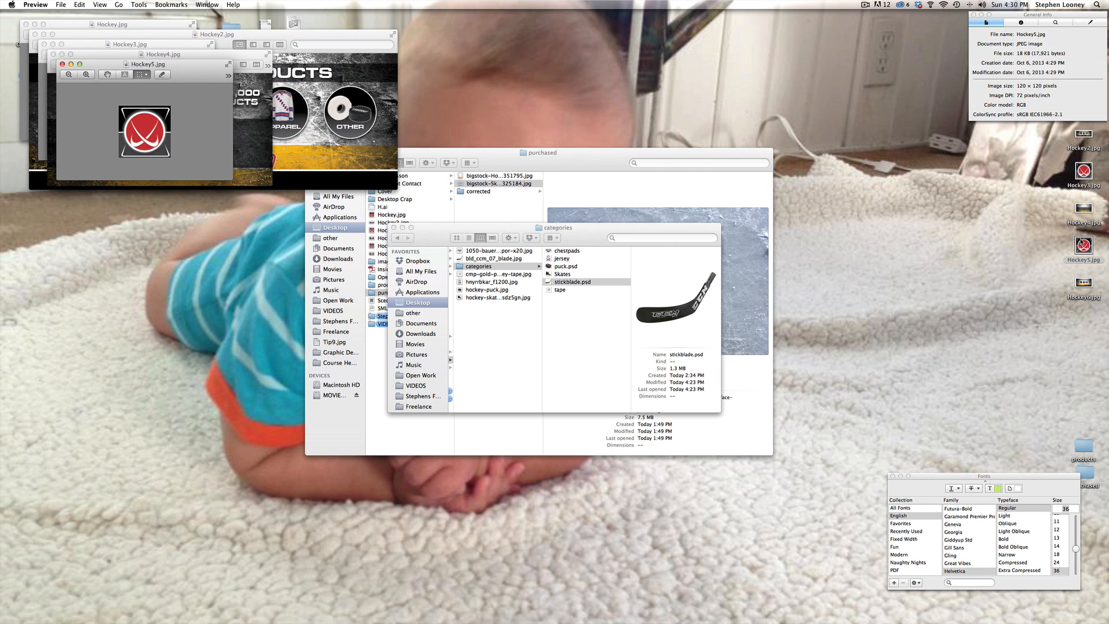
double_click(1083, 284)
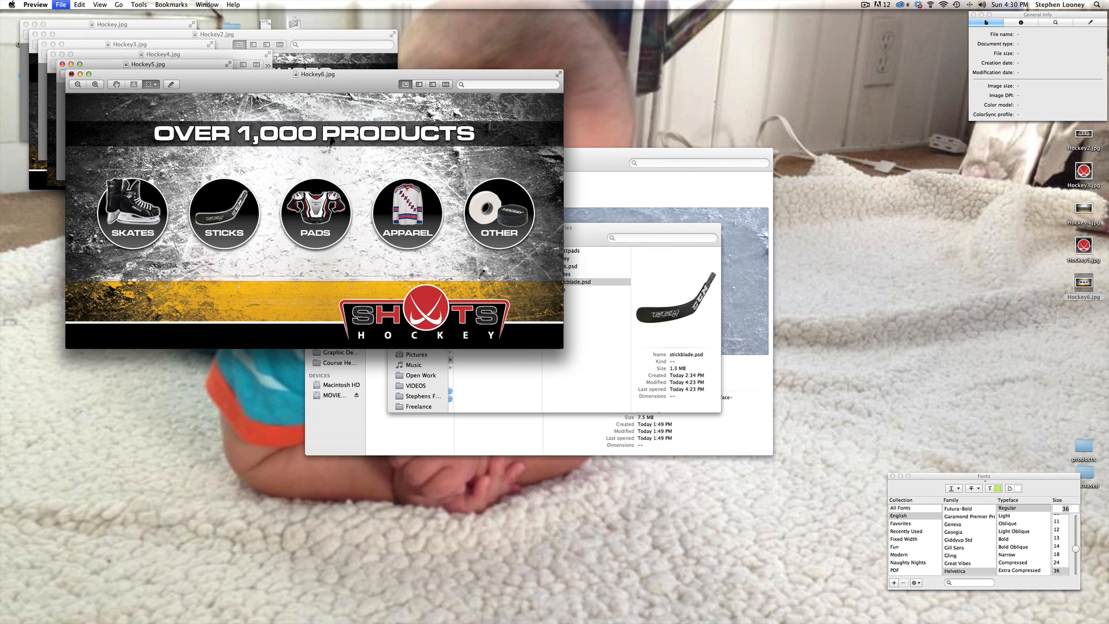
Close all the exported images open in Preview and return to the Finder's categories window
key(super+w)
key(super+w)
key(super+w)
key(super+w)
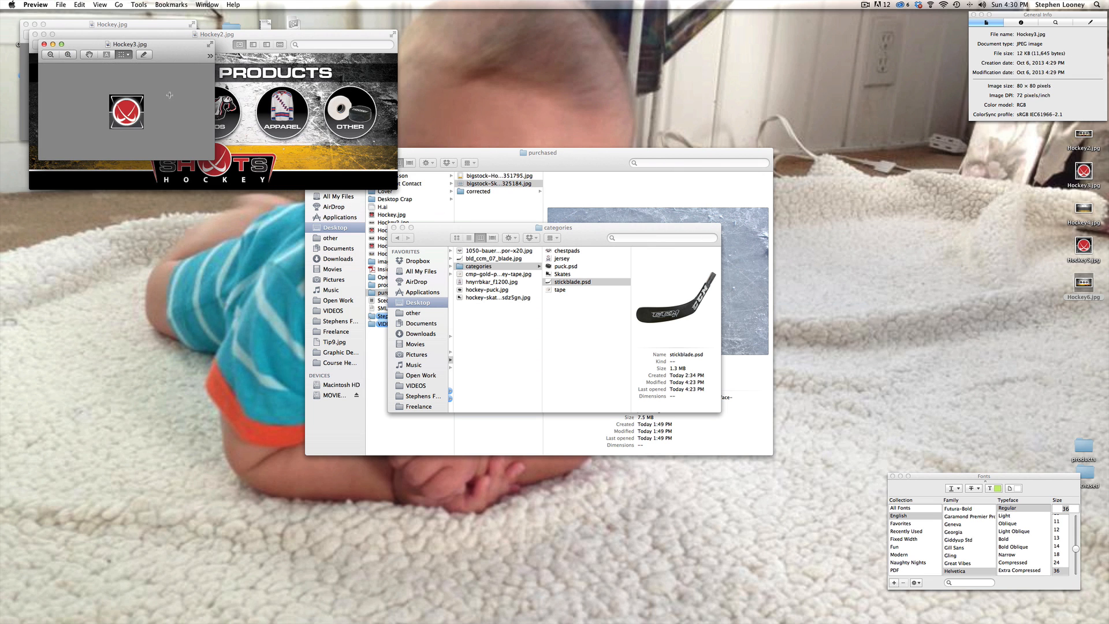
key(super+w)
key(super+w)
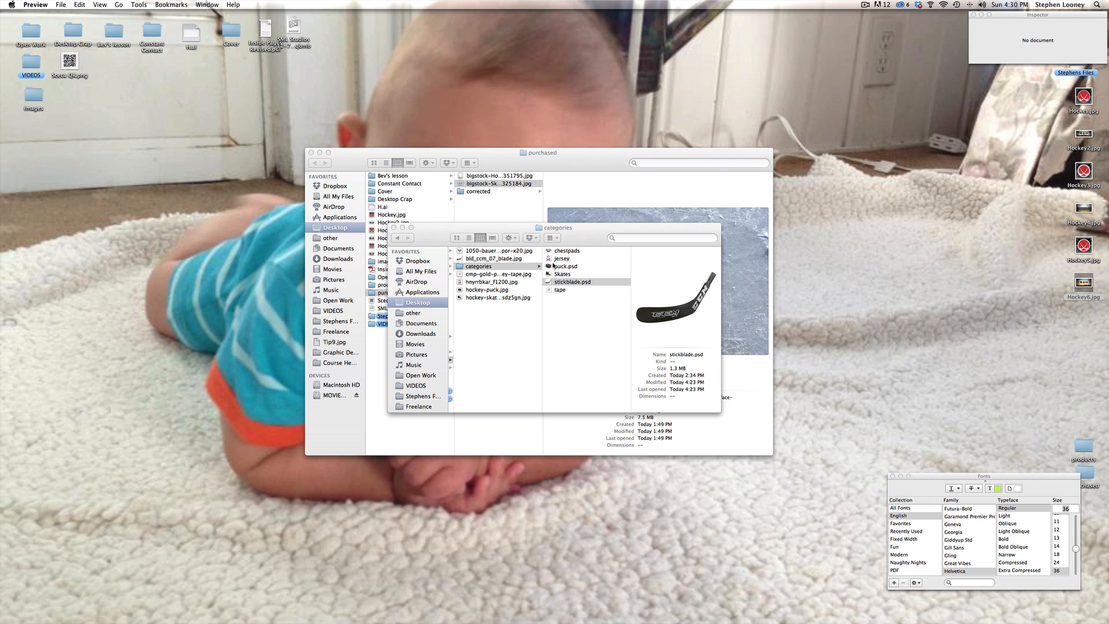
drag(577, 235, 578, 229)
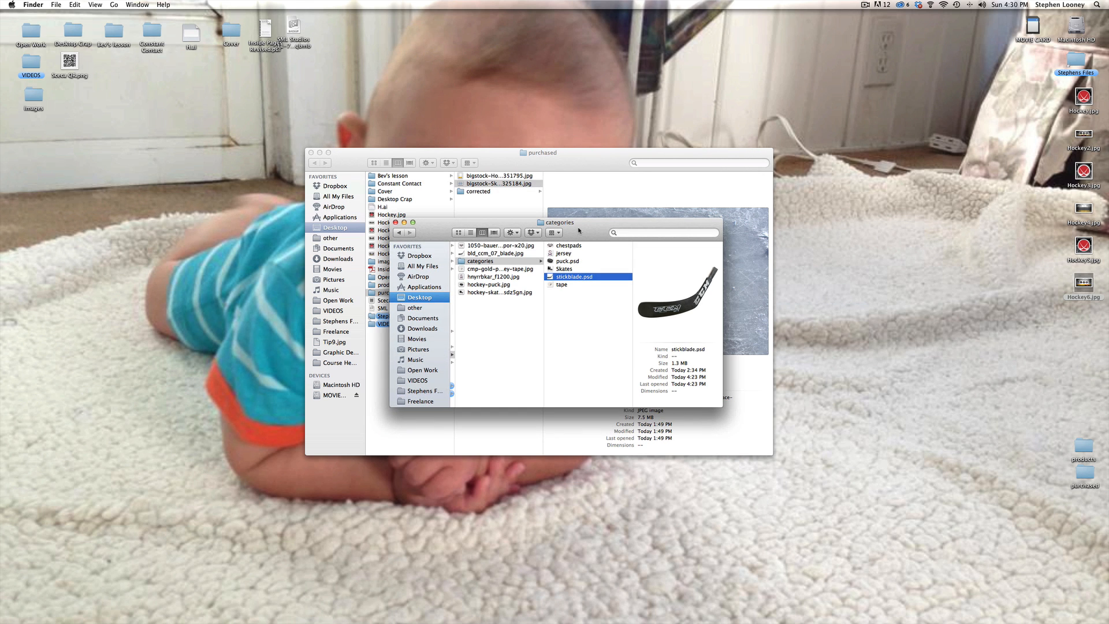